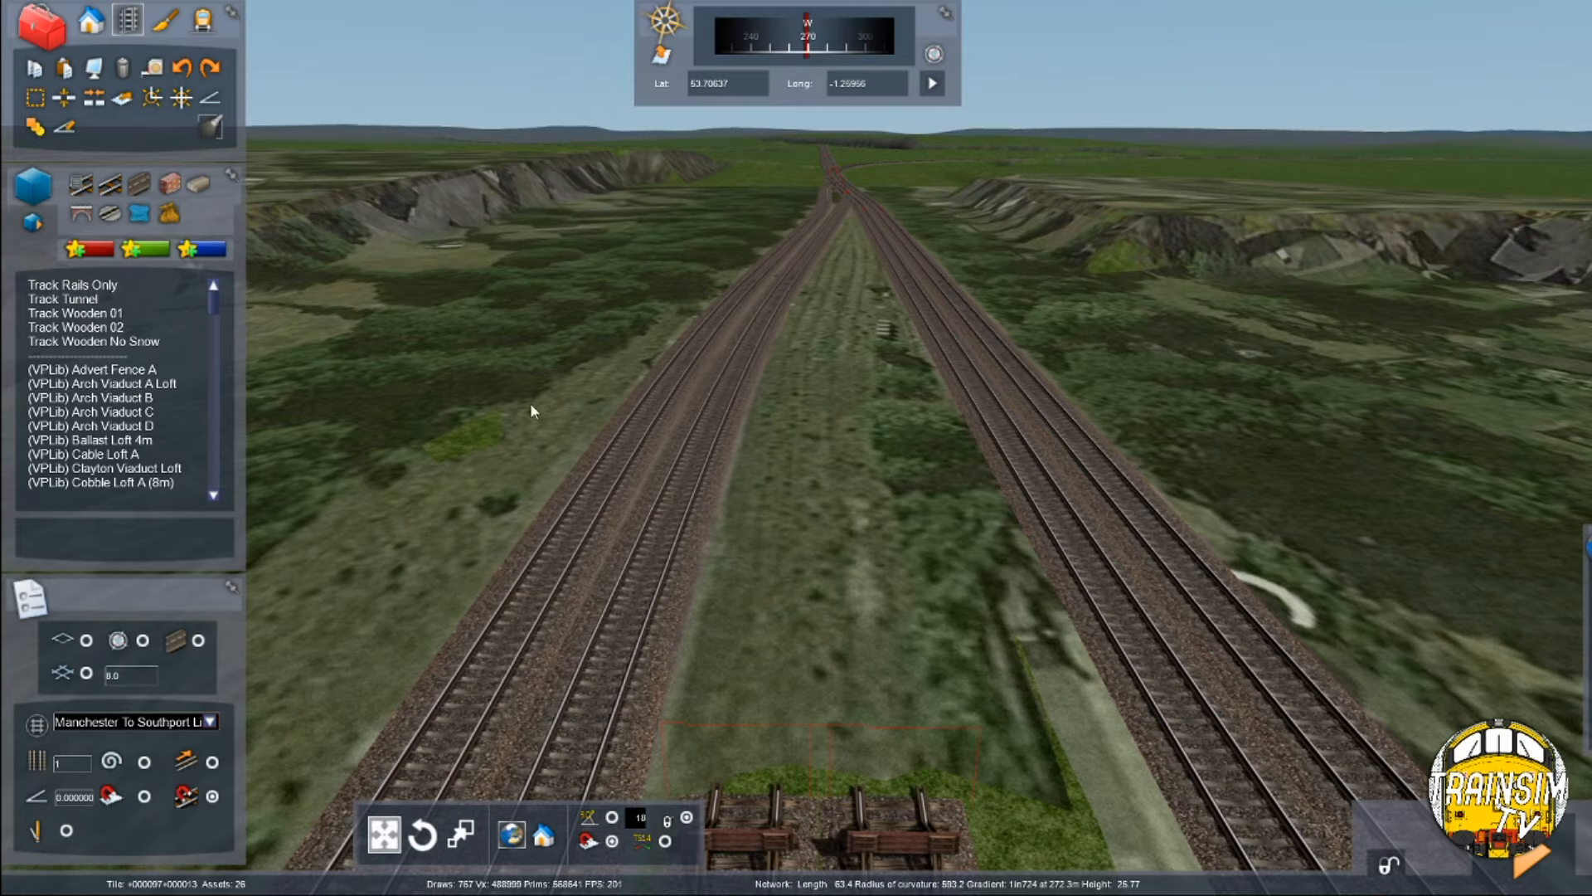
Step: Inspect the lines on both sides of the two buffer-stop sidings, looking east and west along the route
key("Down")
right_click_drag(863, 347, 773, 373)
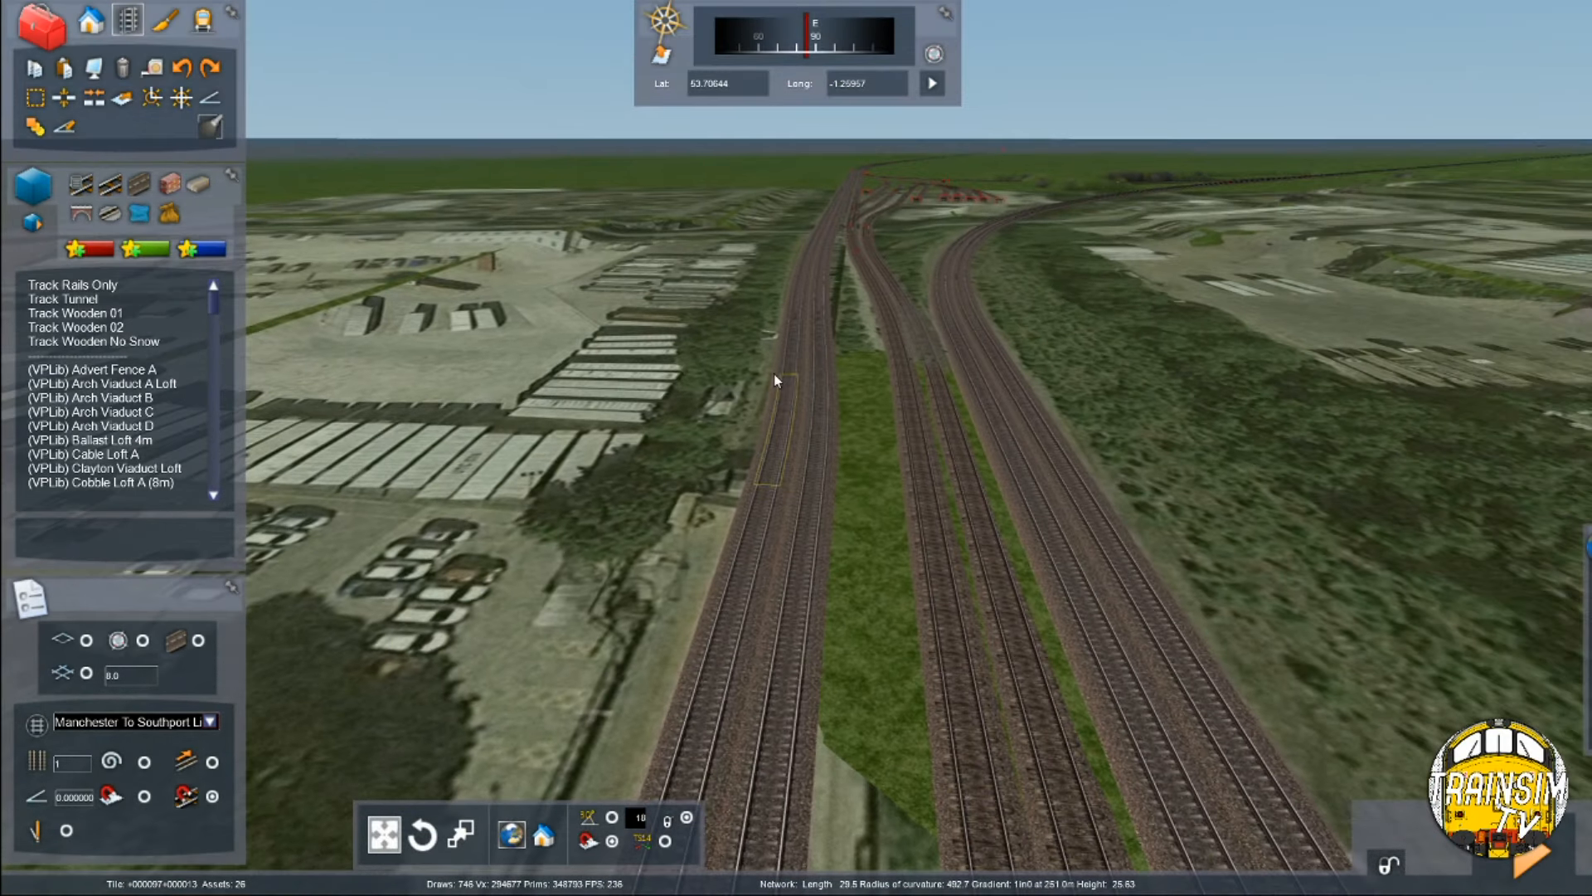
key("Down")
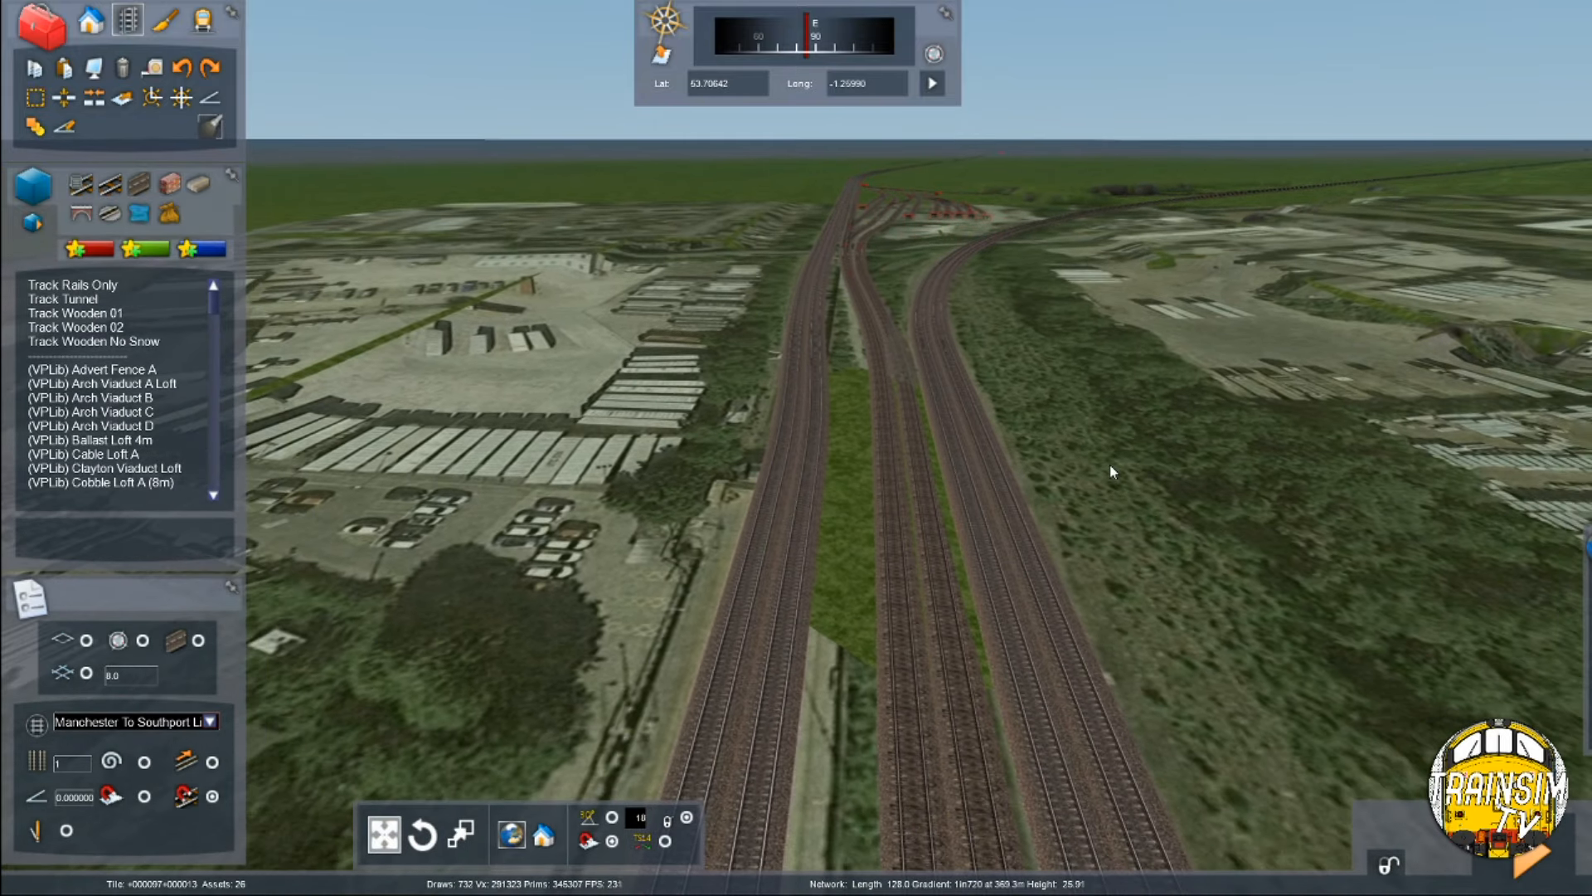
right_click_drag(1110, 464, 1110, 431)
key("Up")
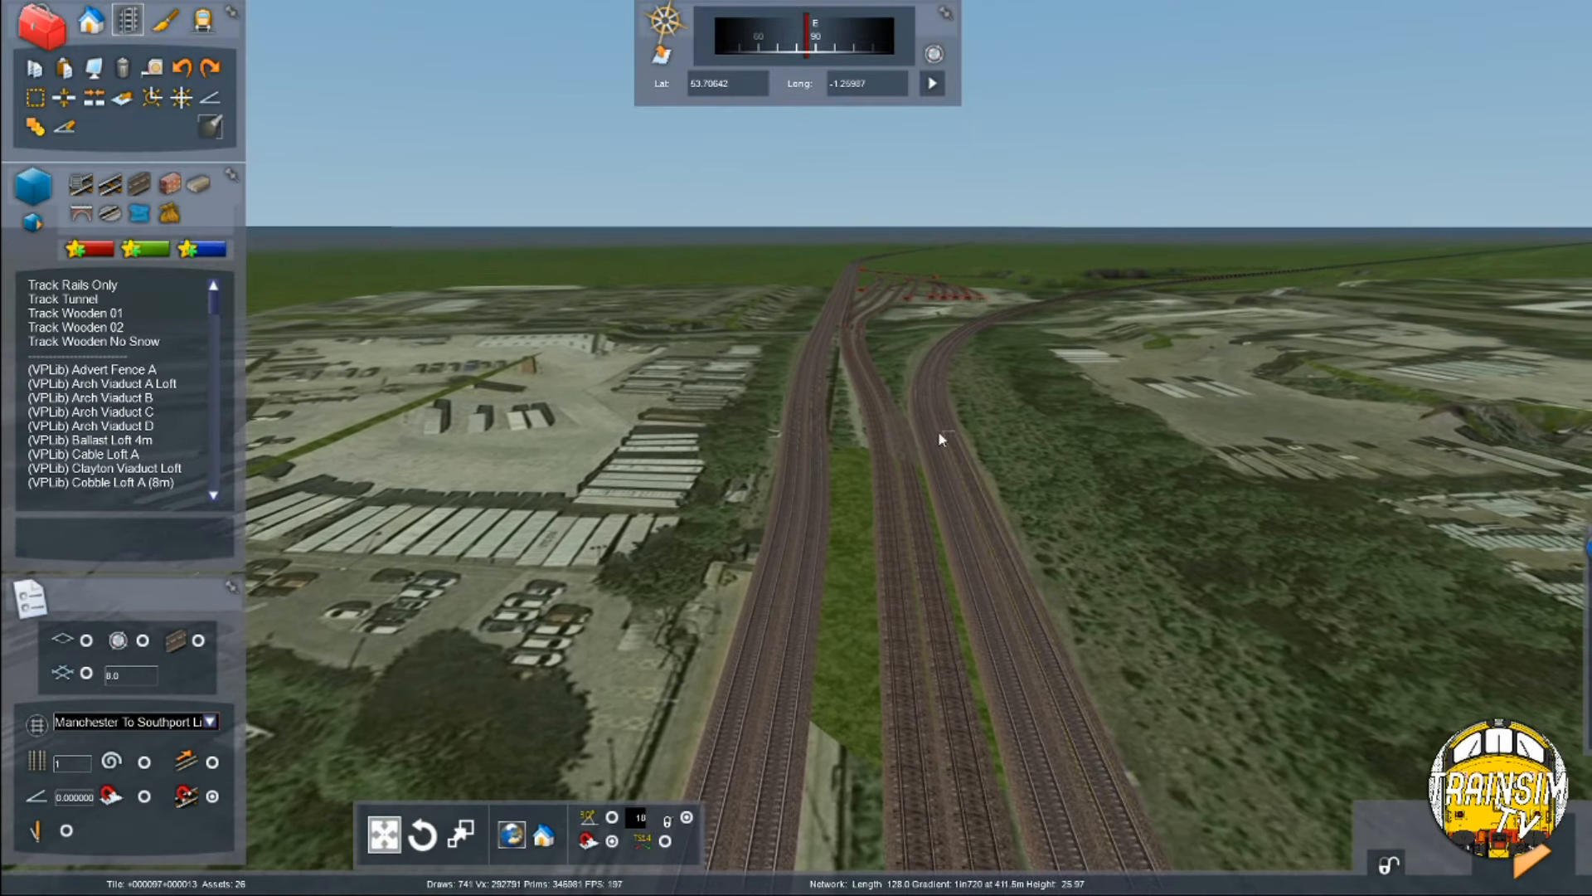
right_click_drag(964, 302, 942, 469)
key("Left")
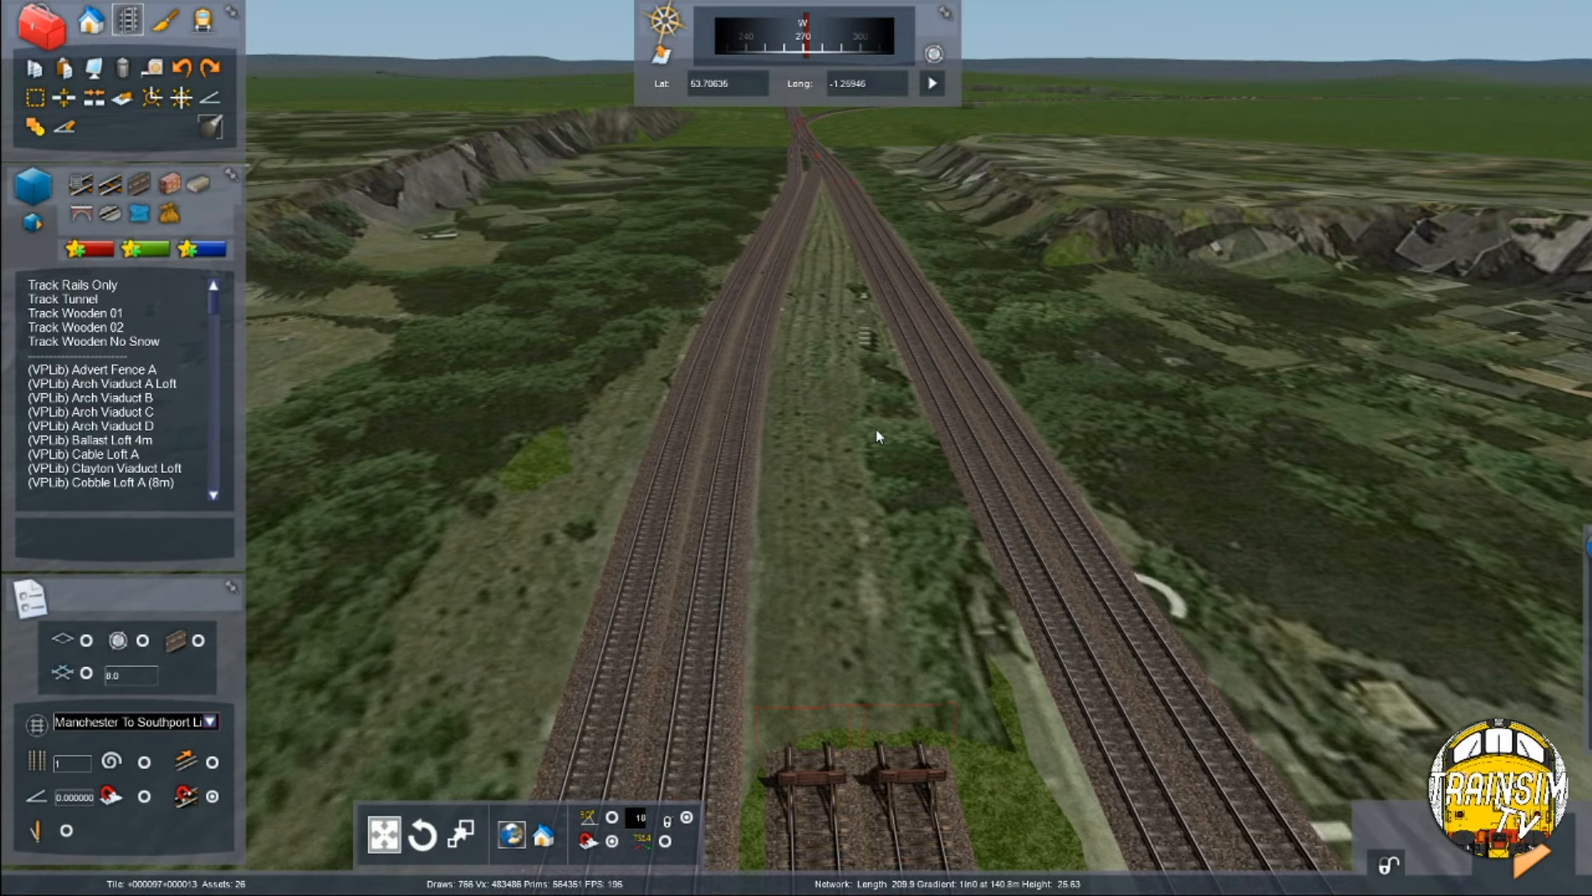
right_click_drag(797, 410, 801, 418)
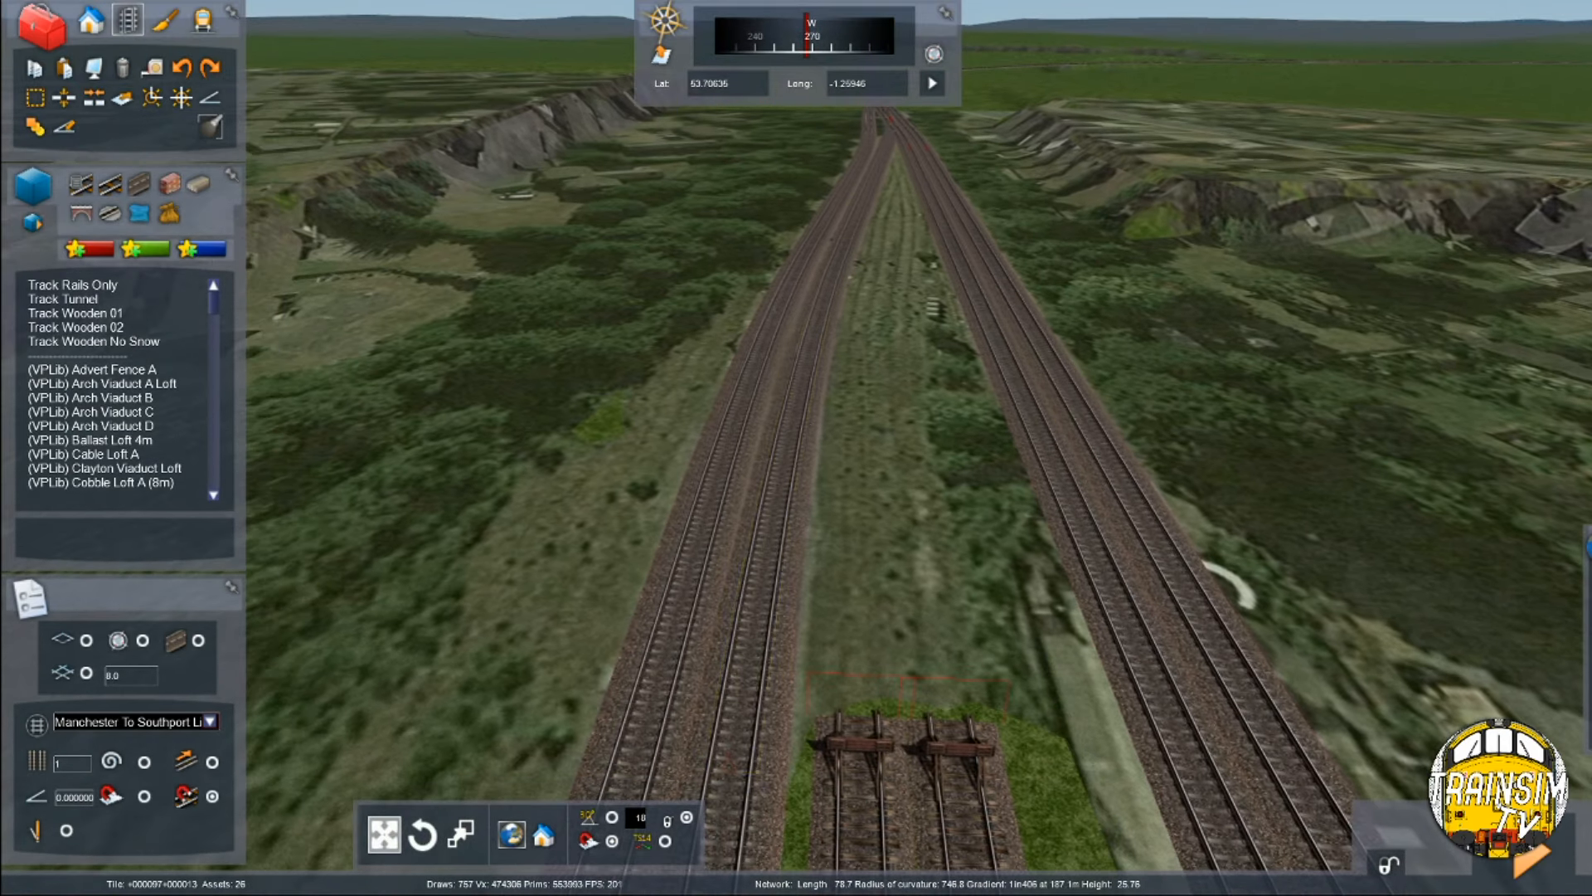
key("Down")
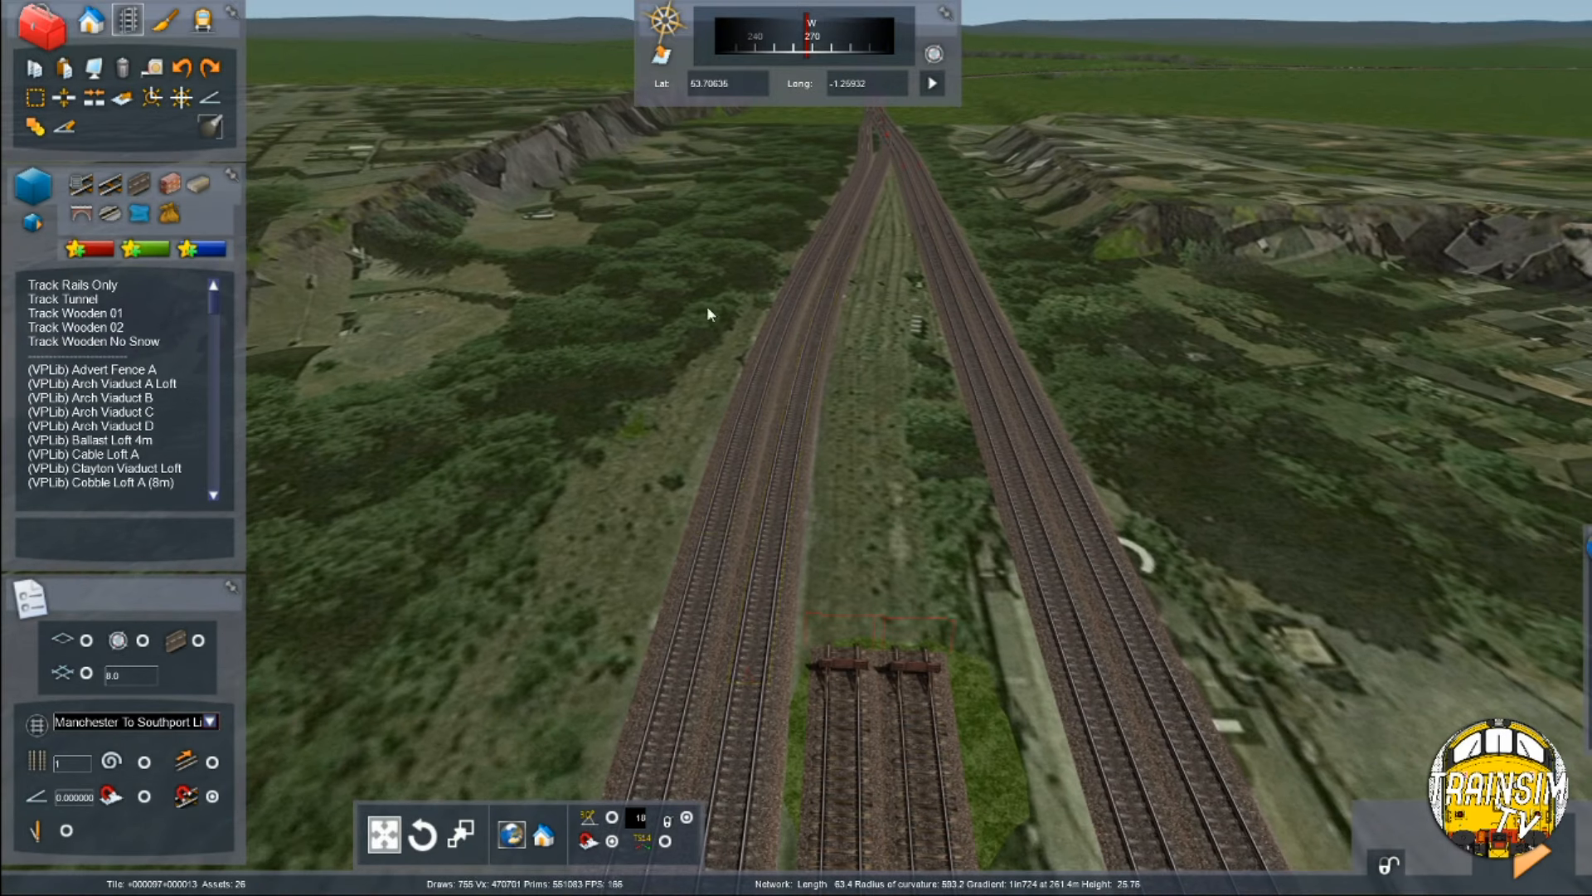
key("Up")
key("Right")
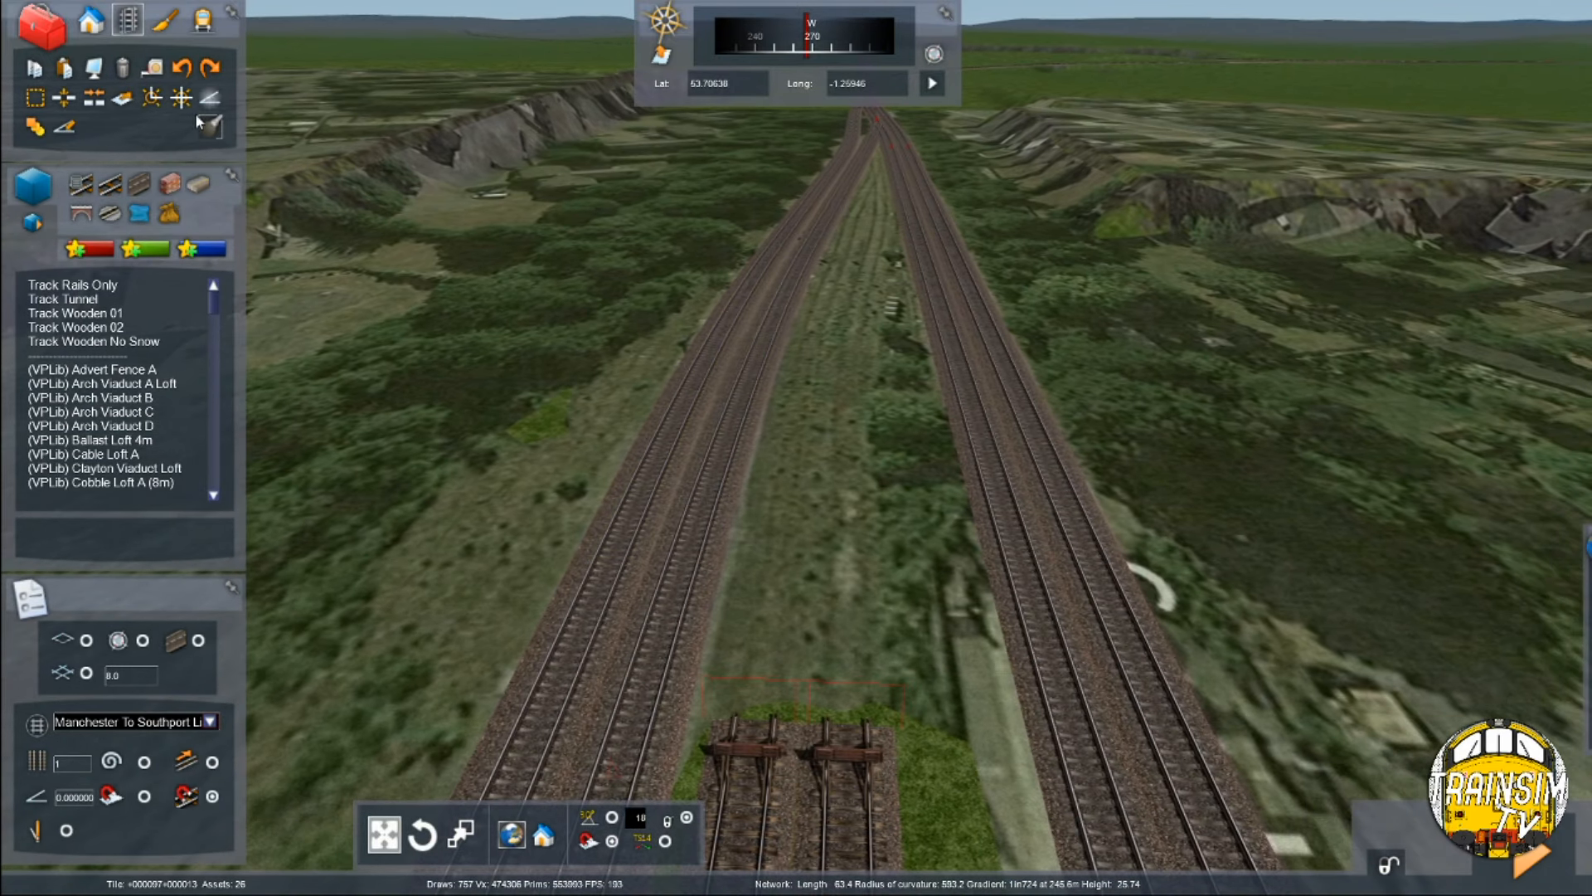
Step: Choose Track Wooden 01 and set it to two parallel tracks with the track type Yard
left_click(78, 192)
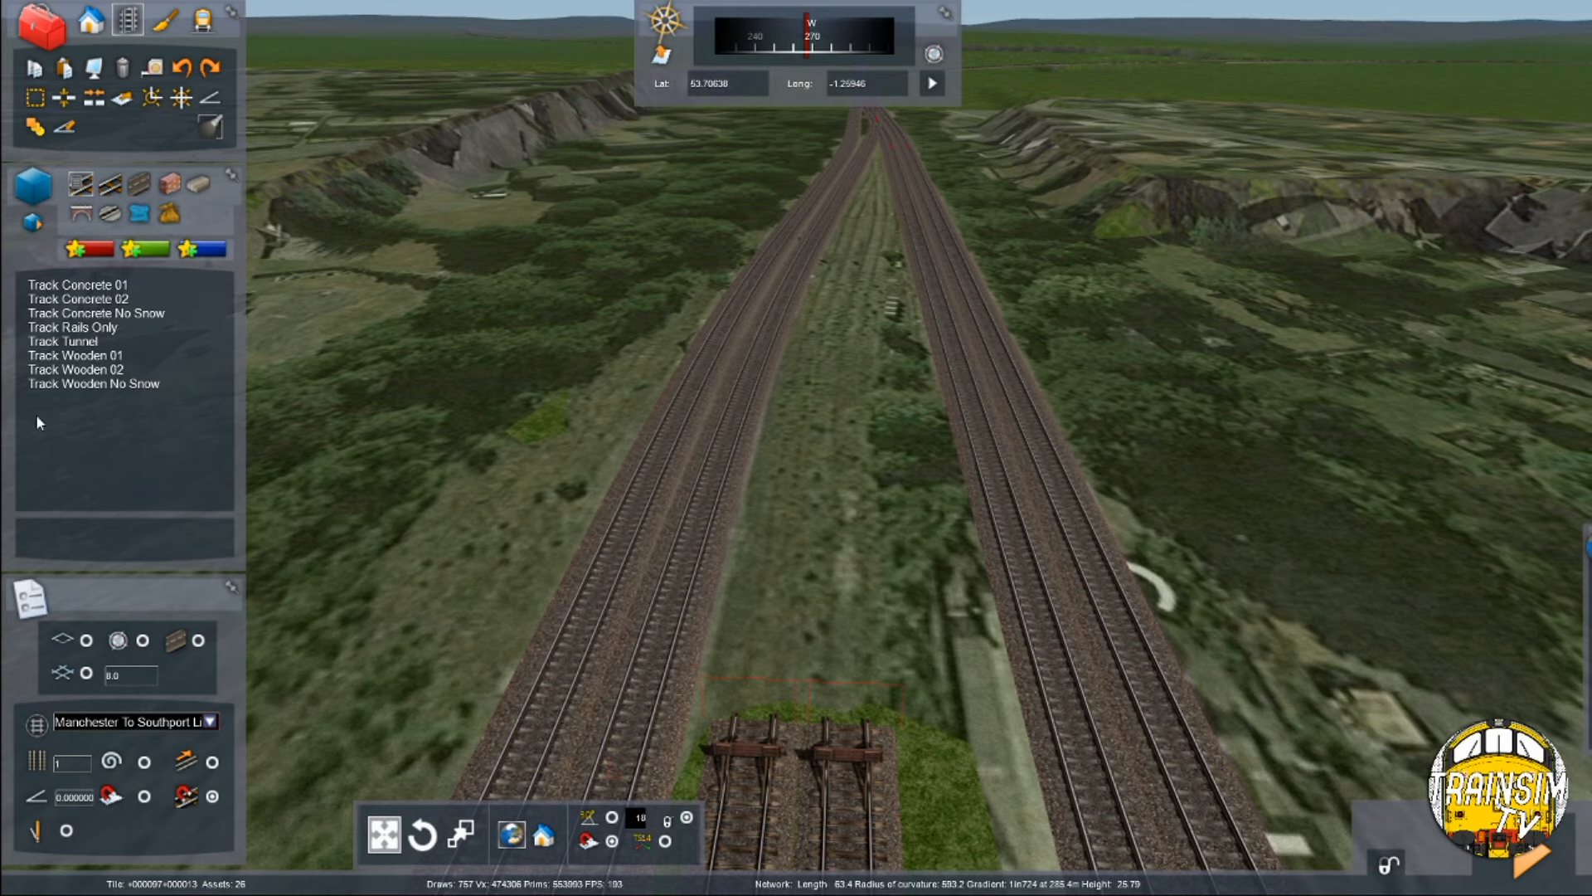
left_click(112, 356)
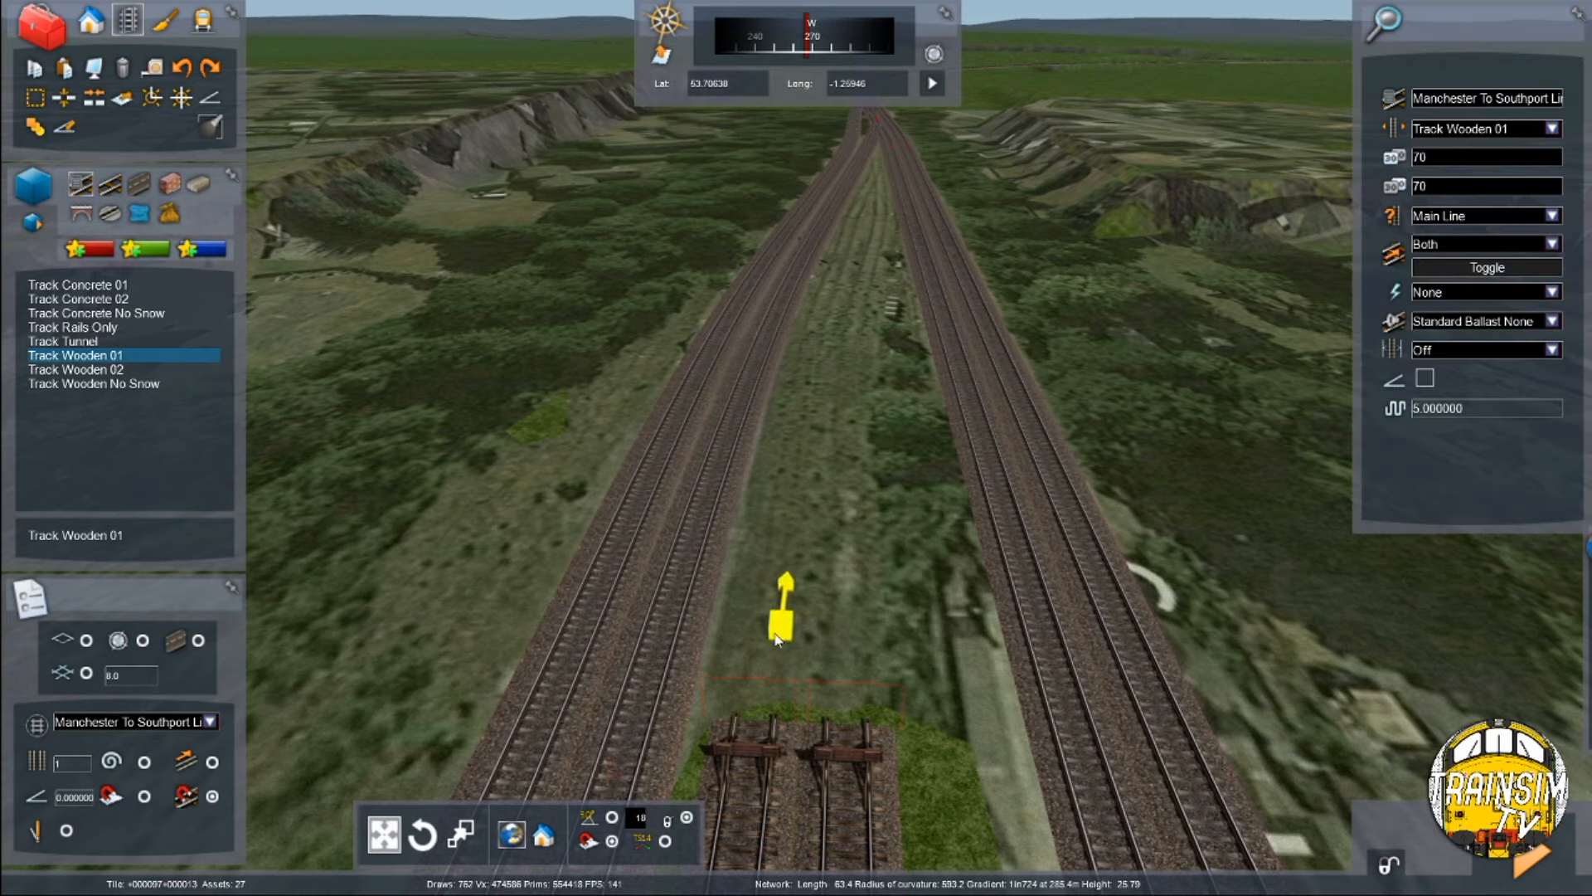
left_click(60, 763)
type("2")
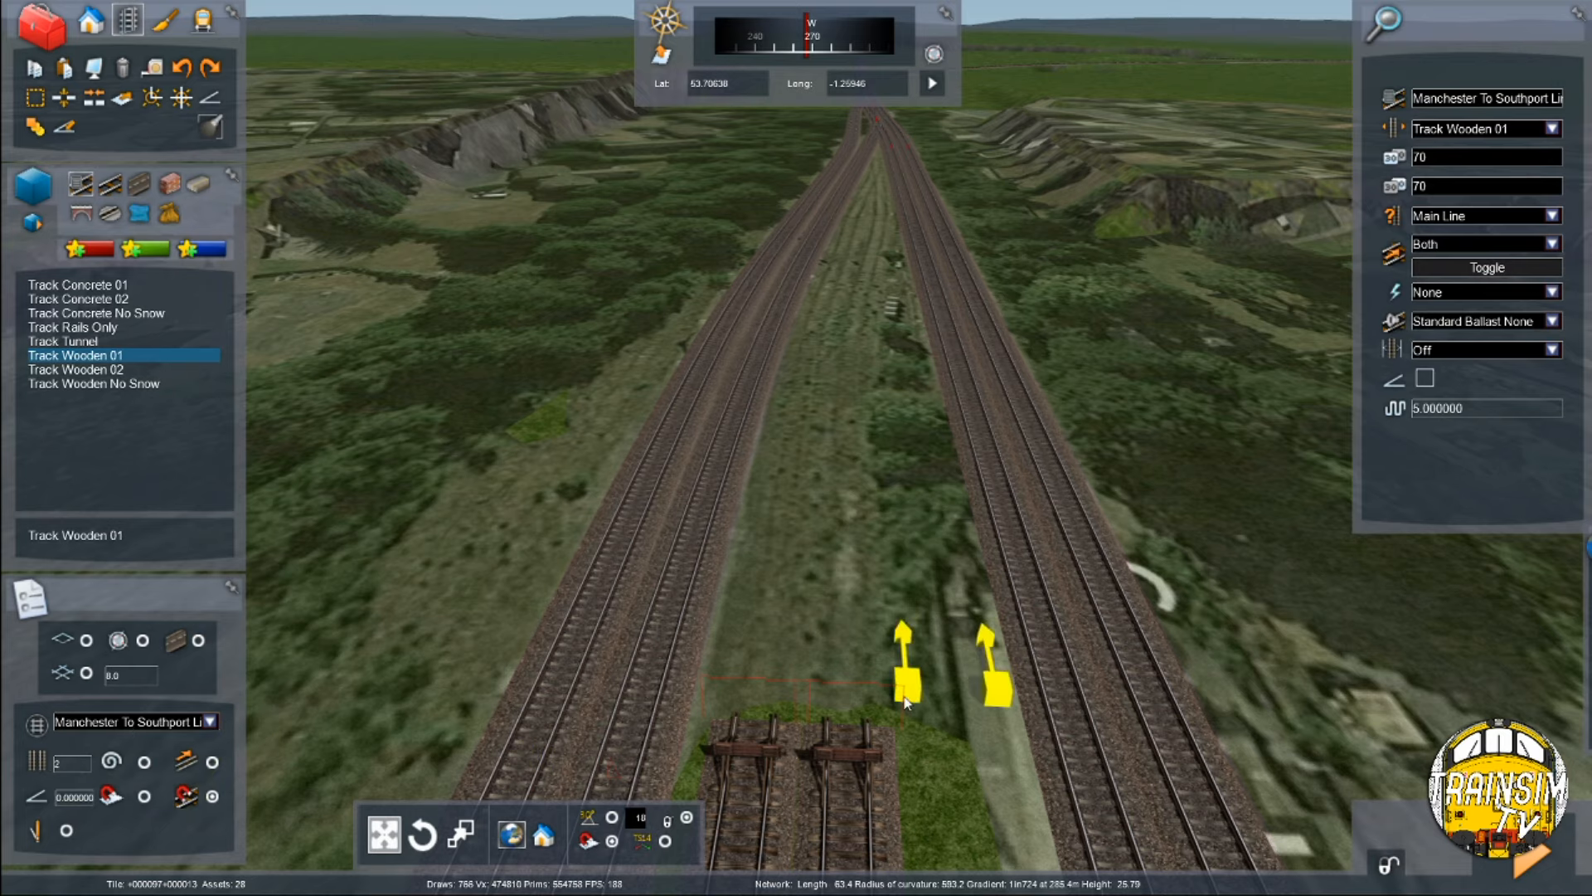
key("Left")
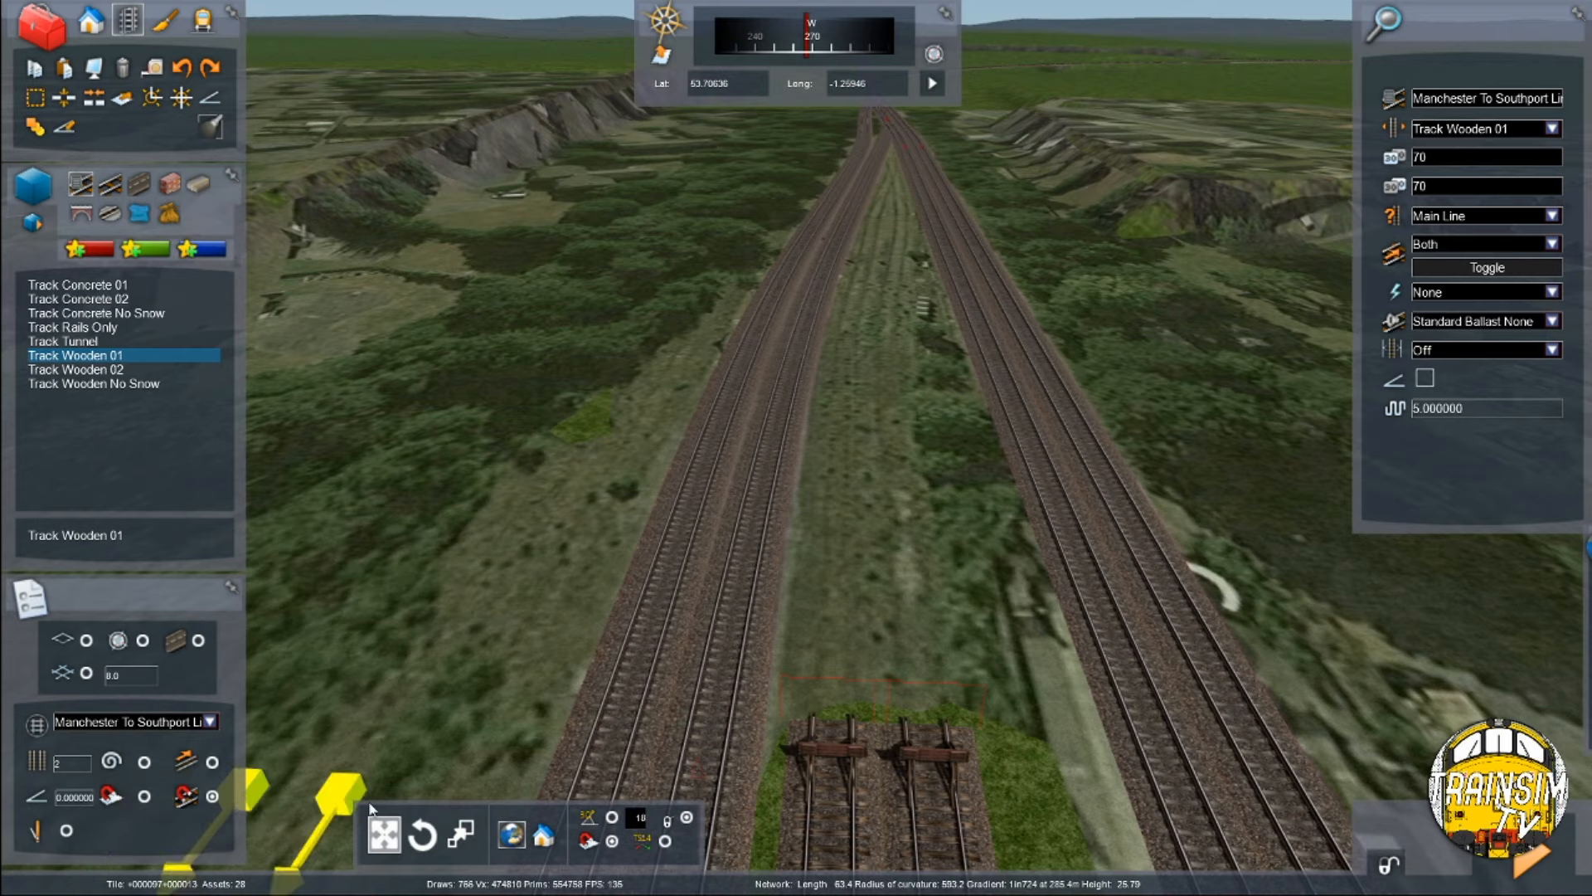
left_click(1554, 214)
left_click(1435, 251)
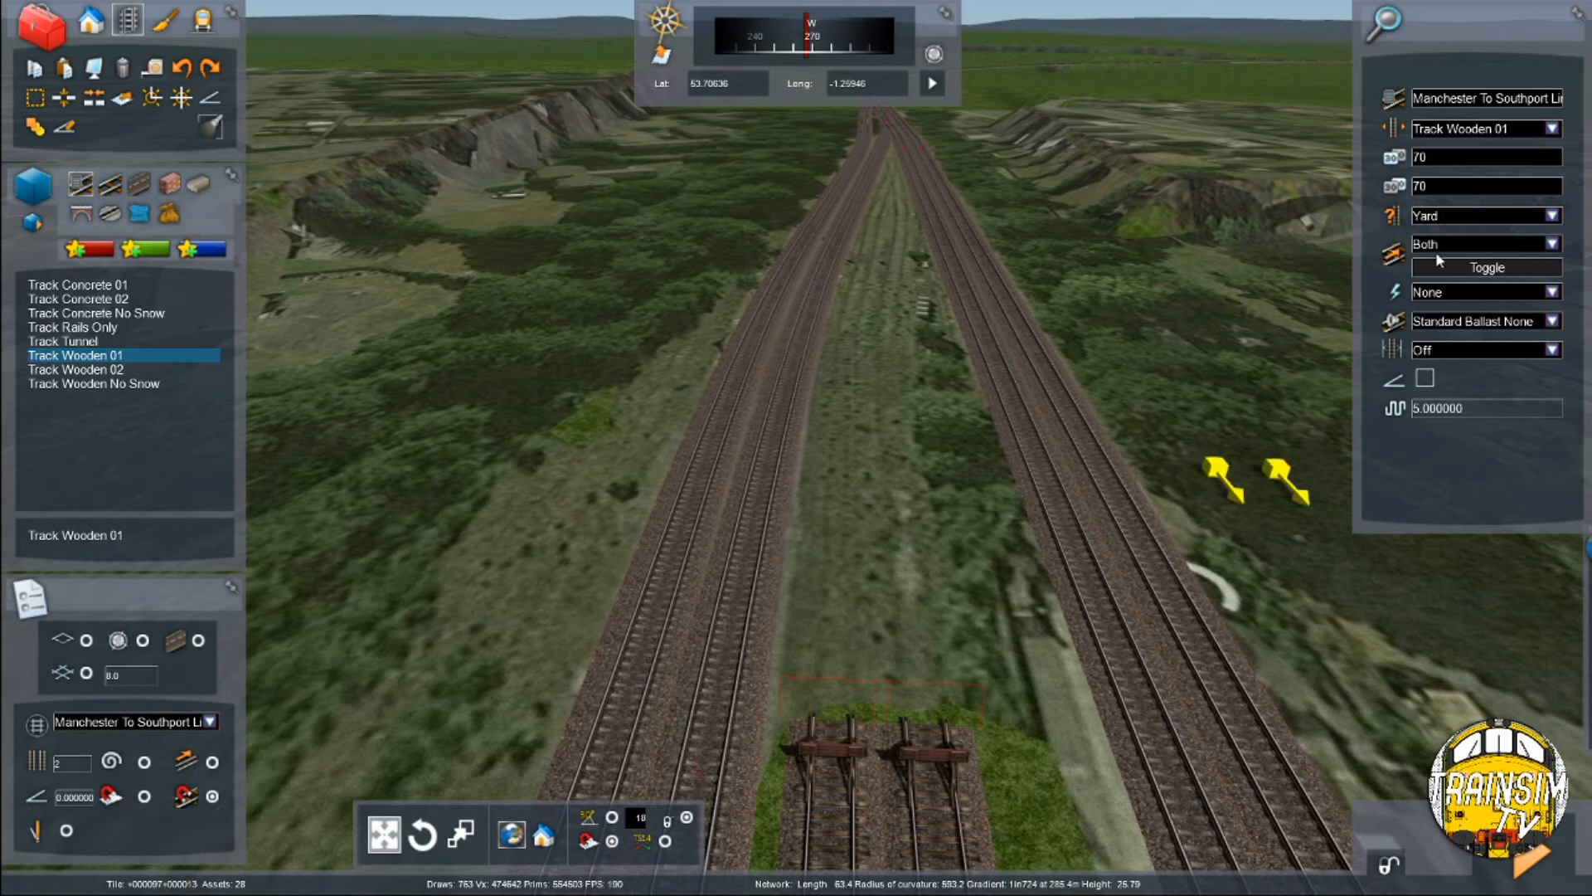
Step: Extend the two sidings westward from their buffer stops with double track between the diverging main lines
left_click(889, 695)
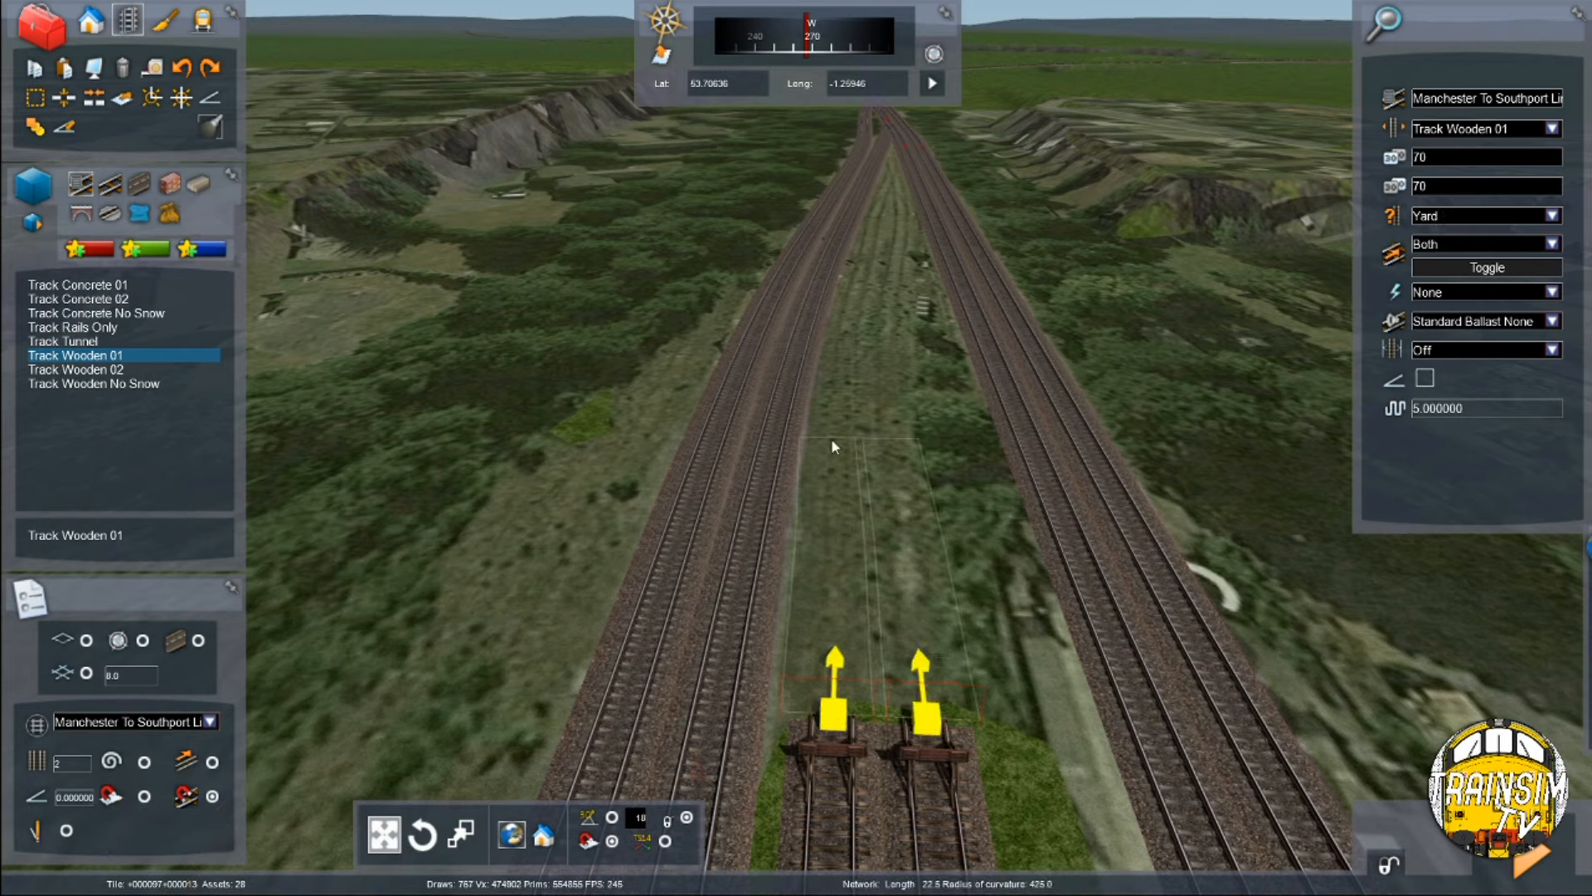
left_click(864, 482)
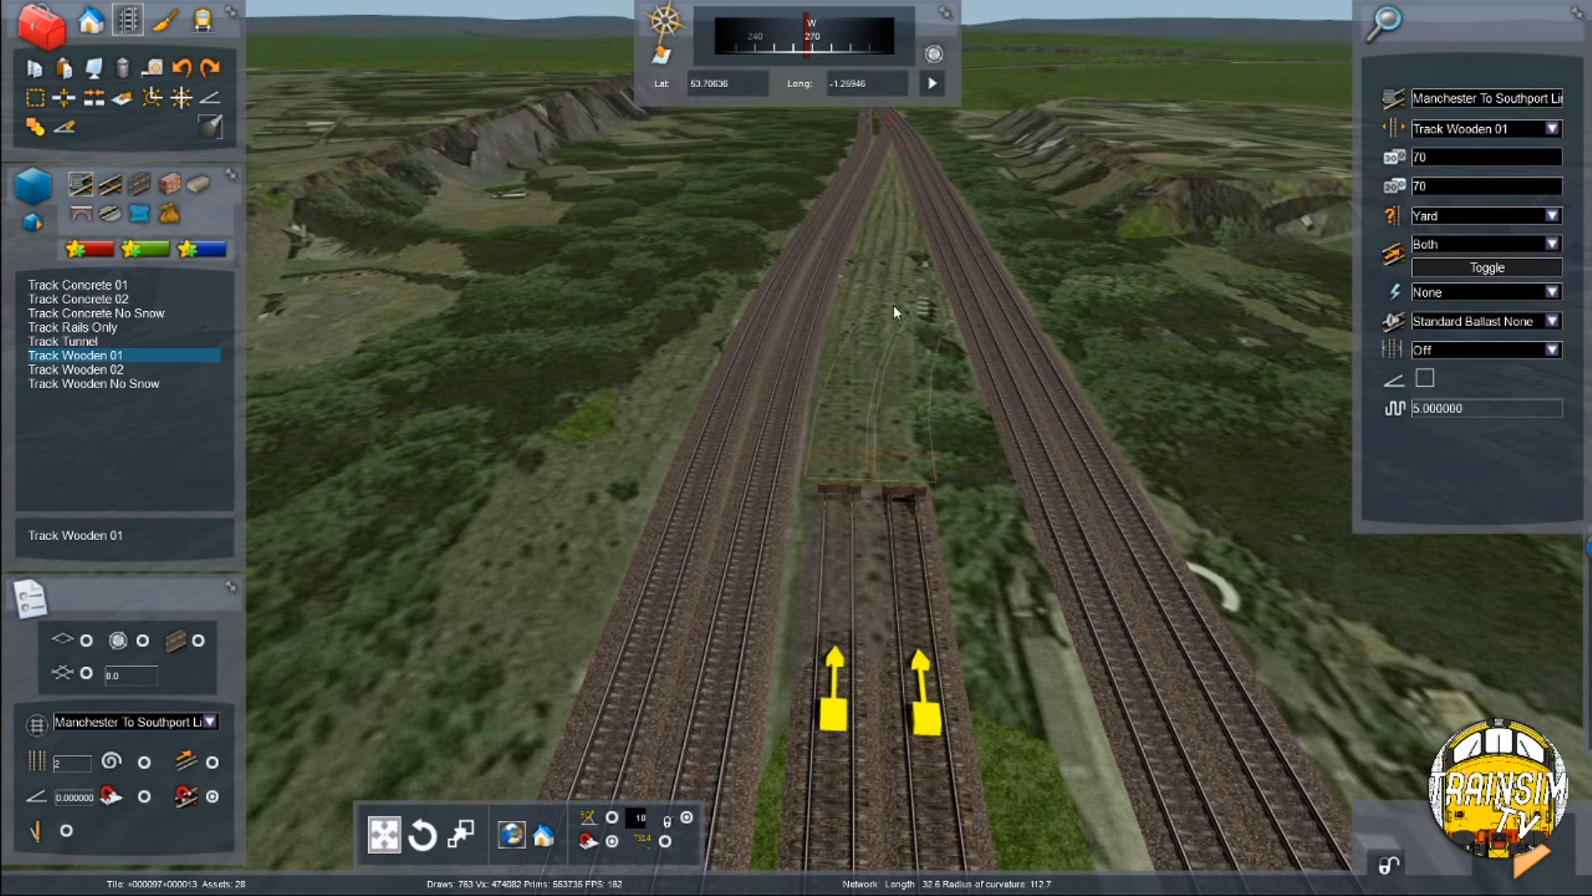
left_click(860, 275)
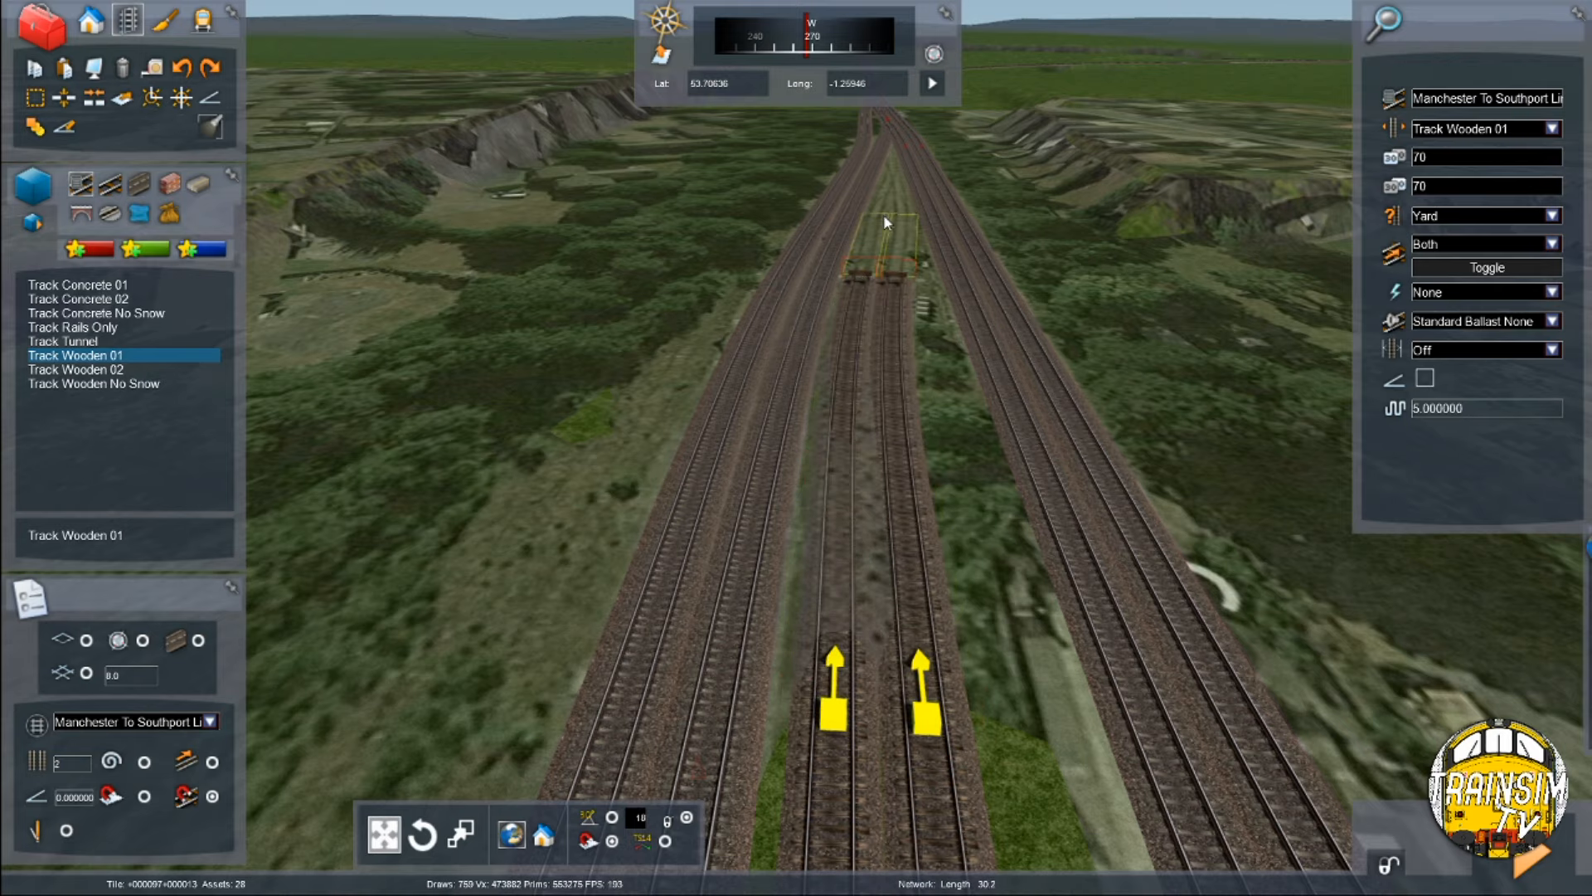
right_click_drag(880, 241, 881, 203)
key("Up")
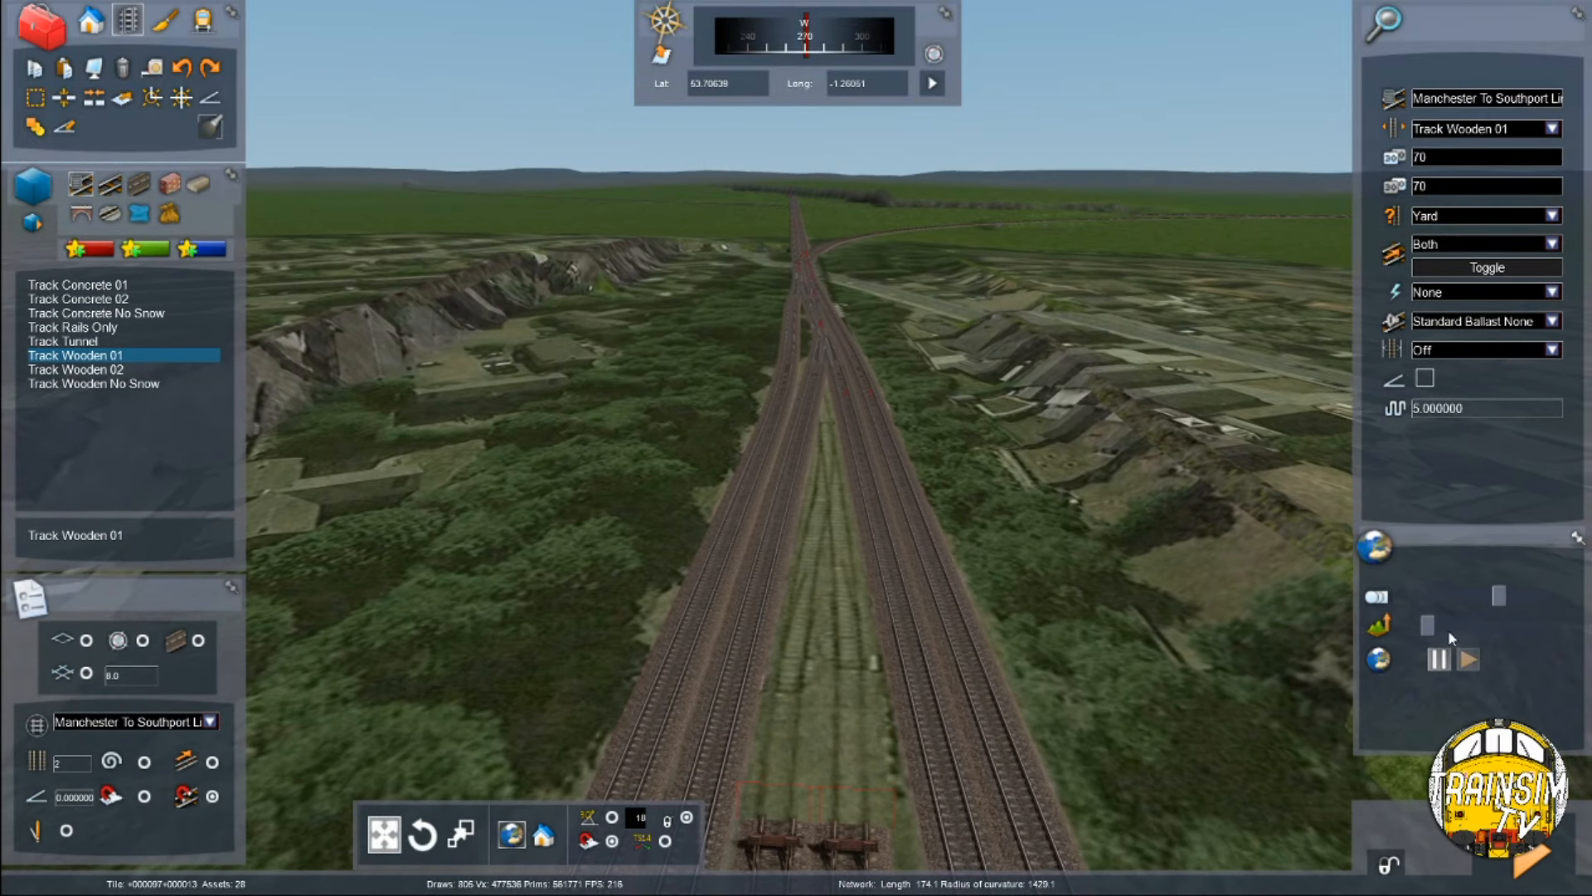
Step: Increase the satellite imagery overlay's opacity and adjust its height to compare the real track layout with the sidings
left_click_drag(1450, 629, 1544, 596)
key("Up")
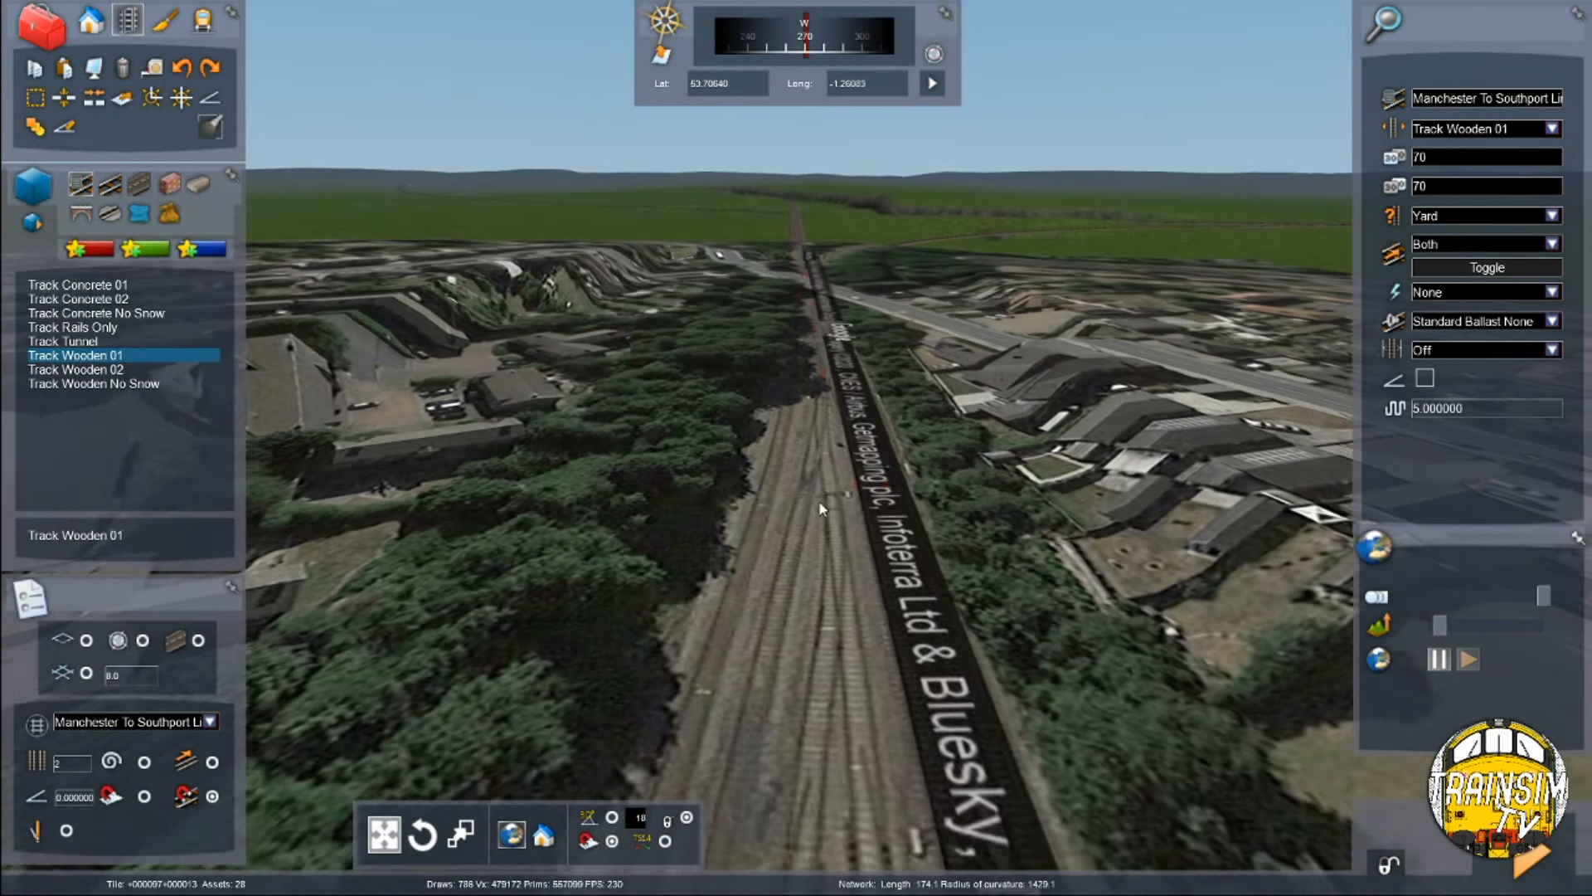
key("Down")
right_click(816, 609)
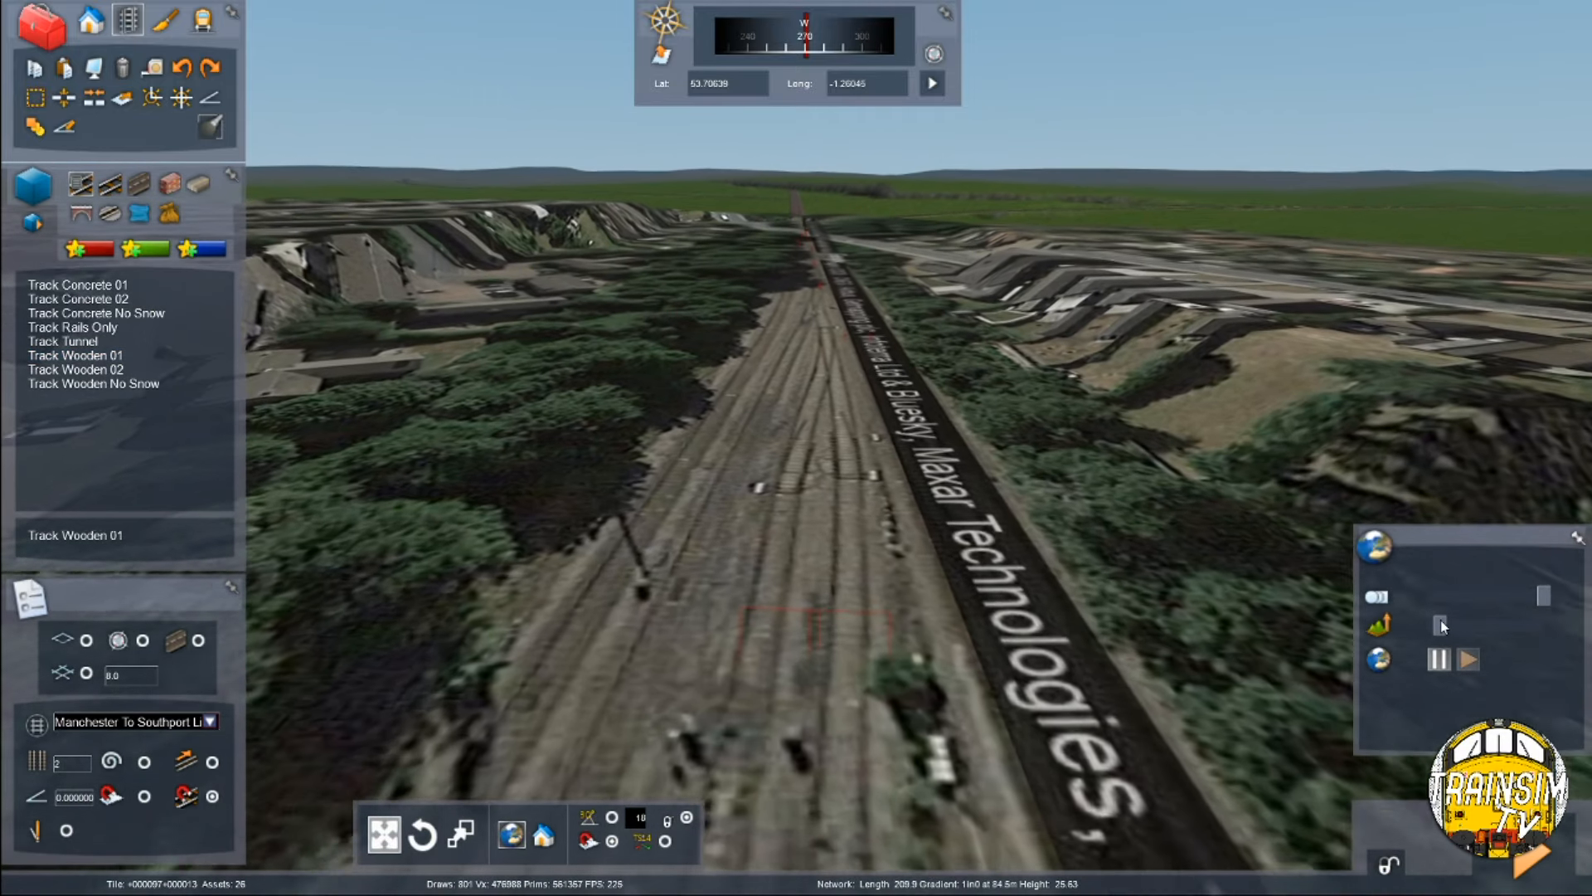
left_click_drag(1441, 624, 1427, 624)
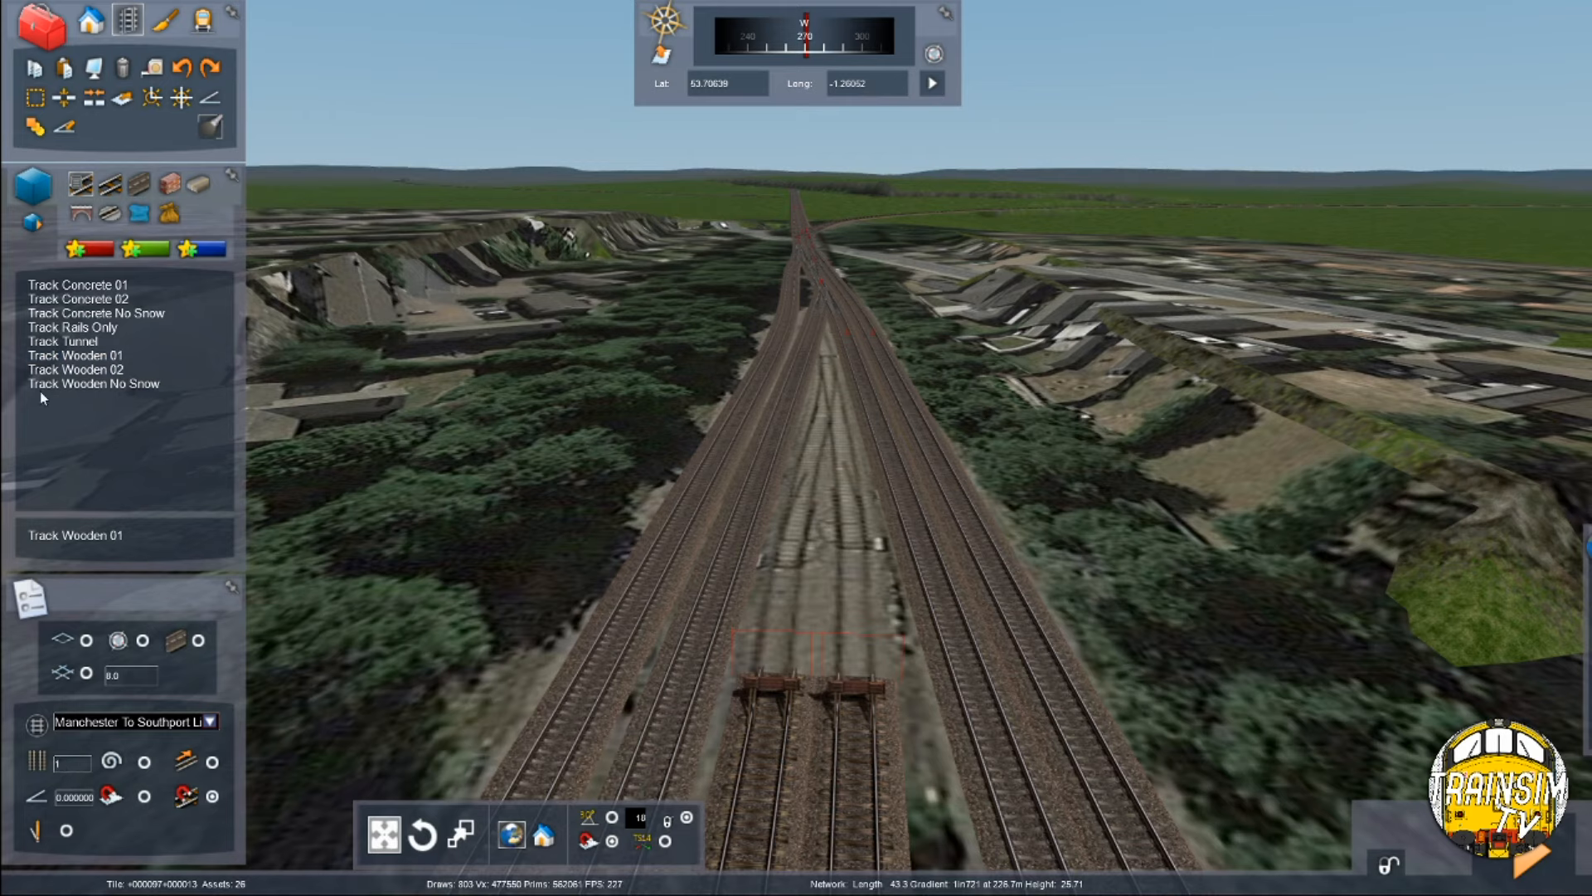
Step: Try to lay a single Track Concrete 01 of type Yard westward from the northern siding's end
left_click(130, 286)
left_click(1552, 217)
left_click(1459, 240)
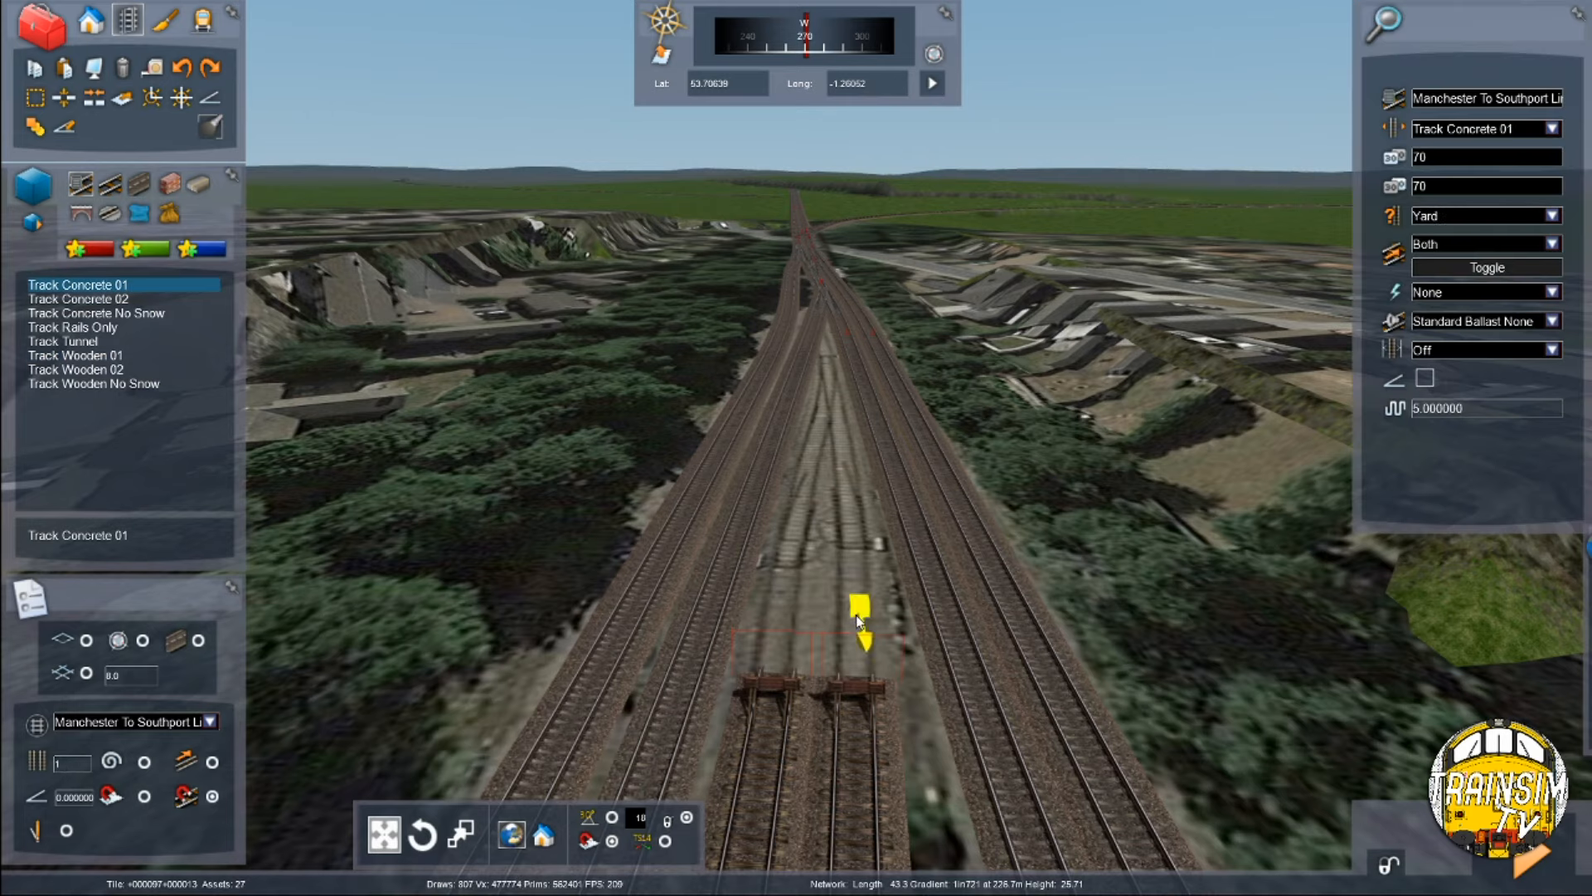
left_click(846, 475)
key("Up")
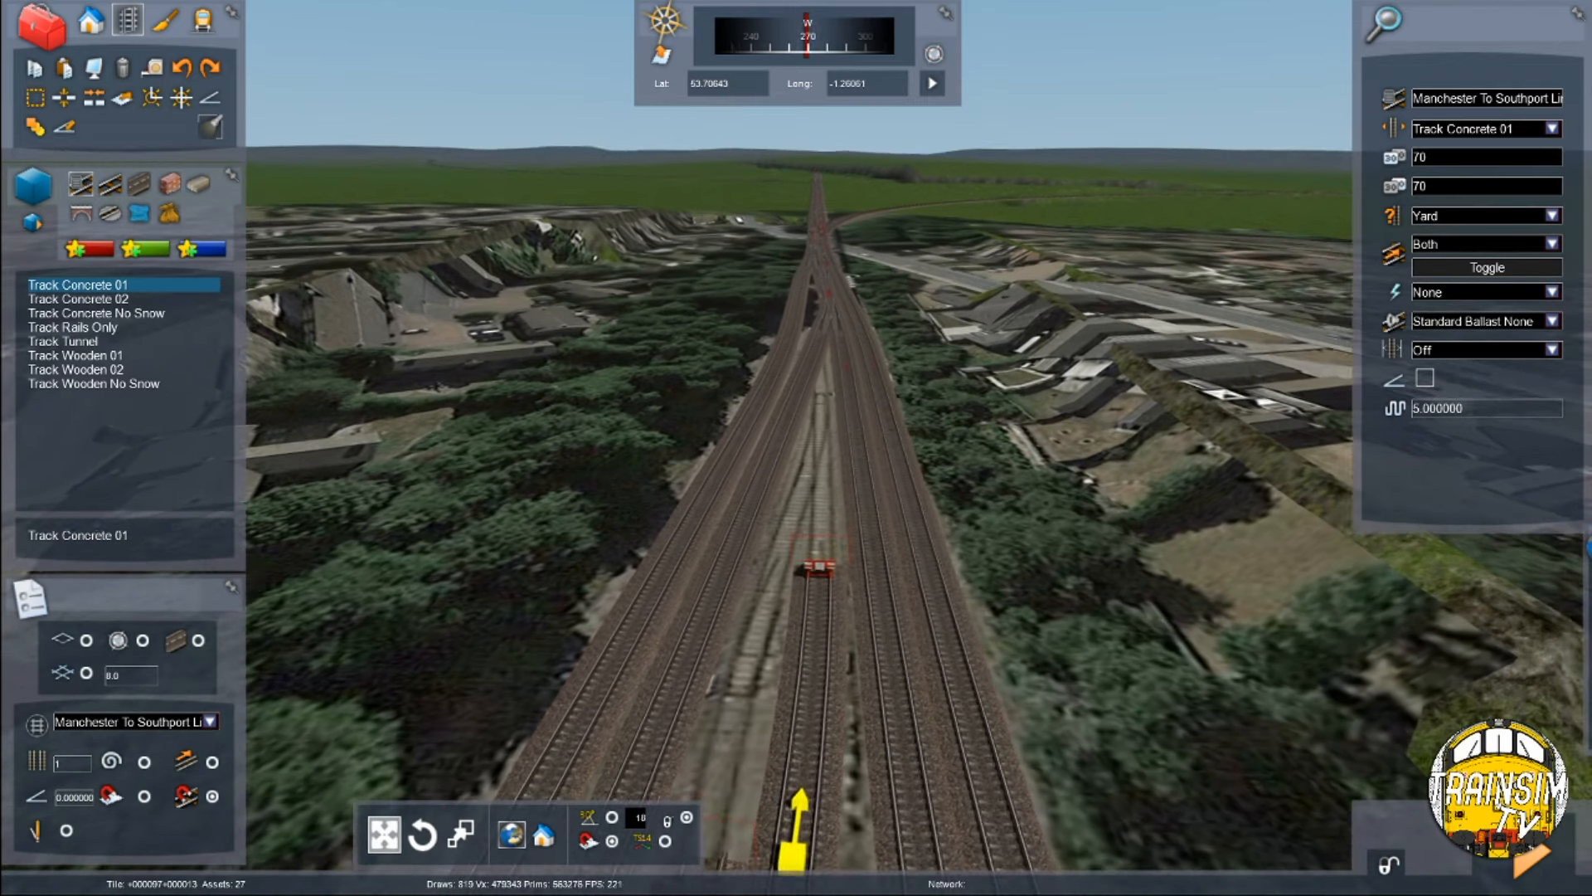
right_click_drag(846, 476, 846, 474)
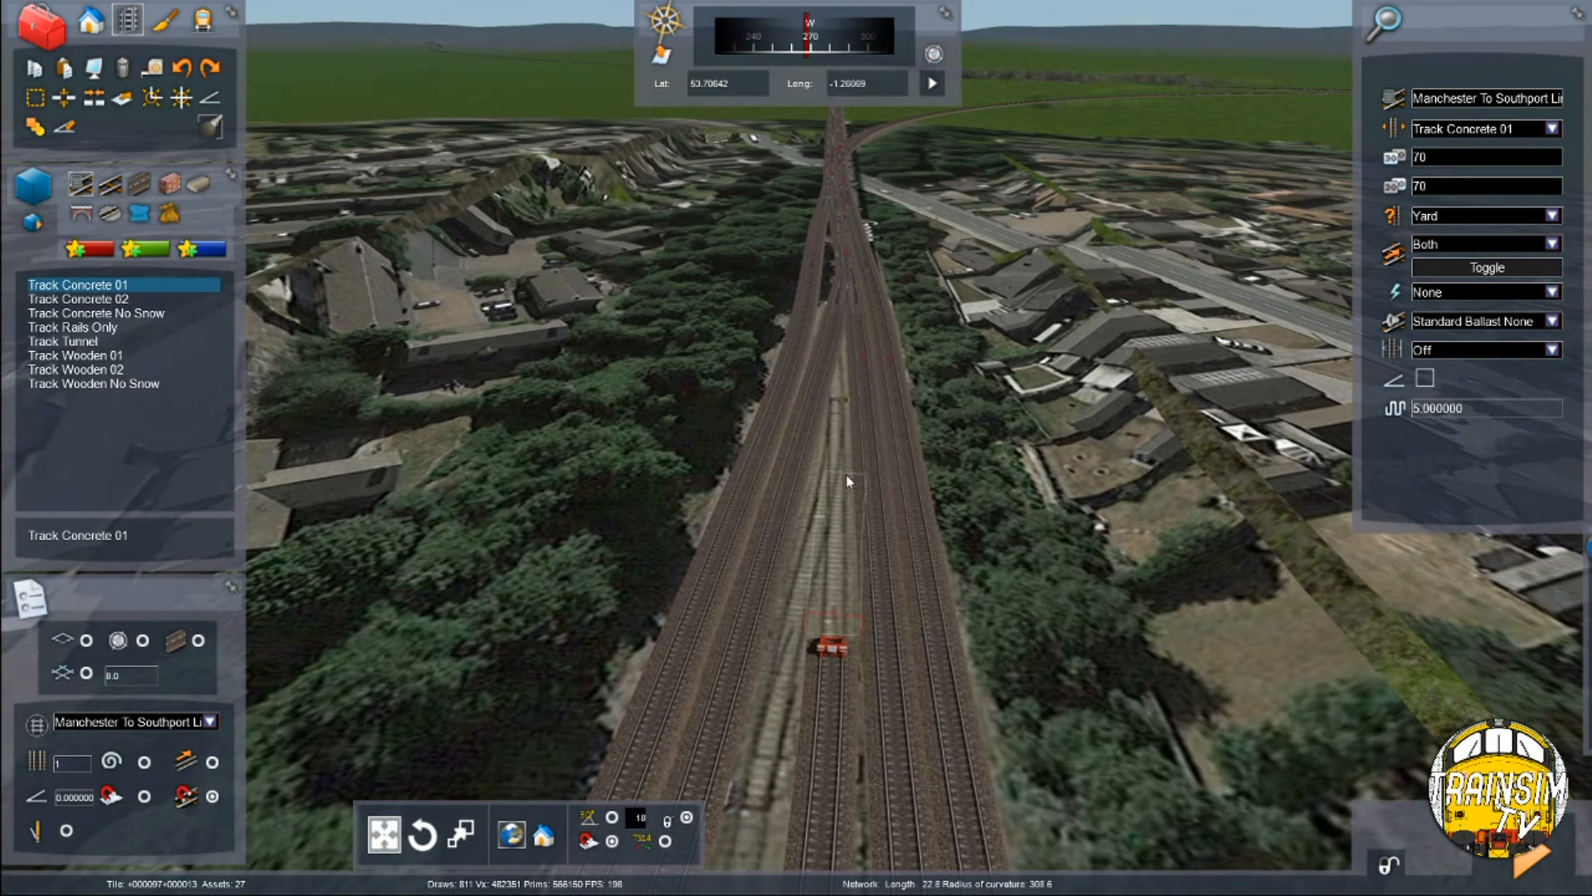
left_click(840, 373)
right_click(839, 372)
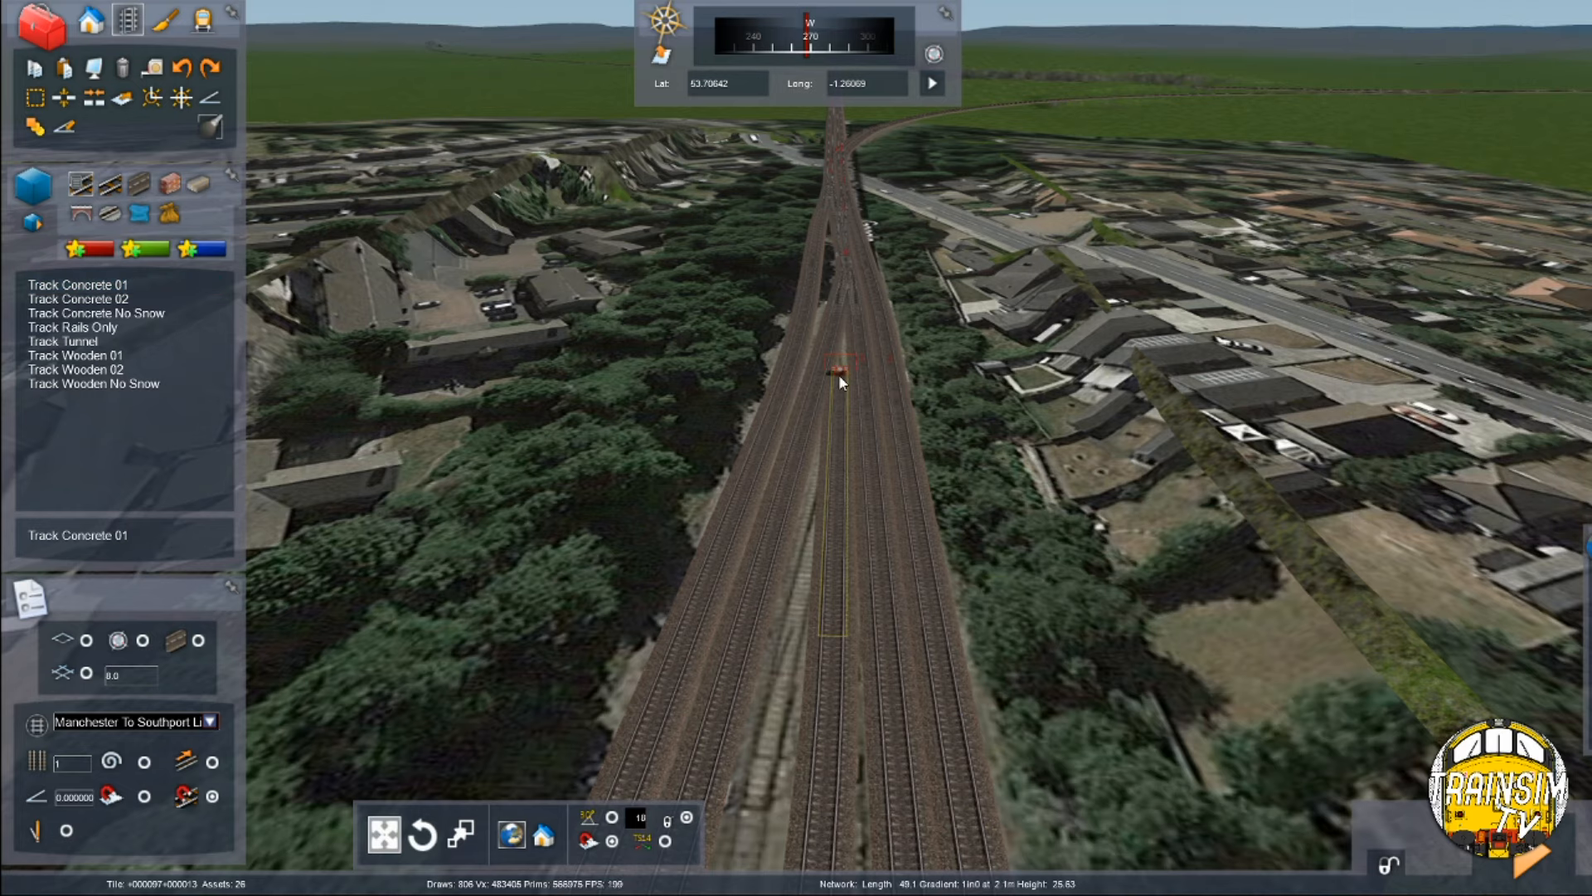
Step: Delete the newly laid concrete track sections beyond the siding's buffer stop
key("Down")
left_click(871, 368)
key("Delete")
key("Delete")
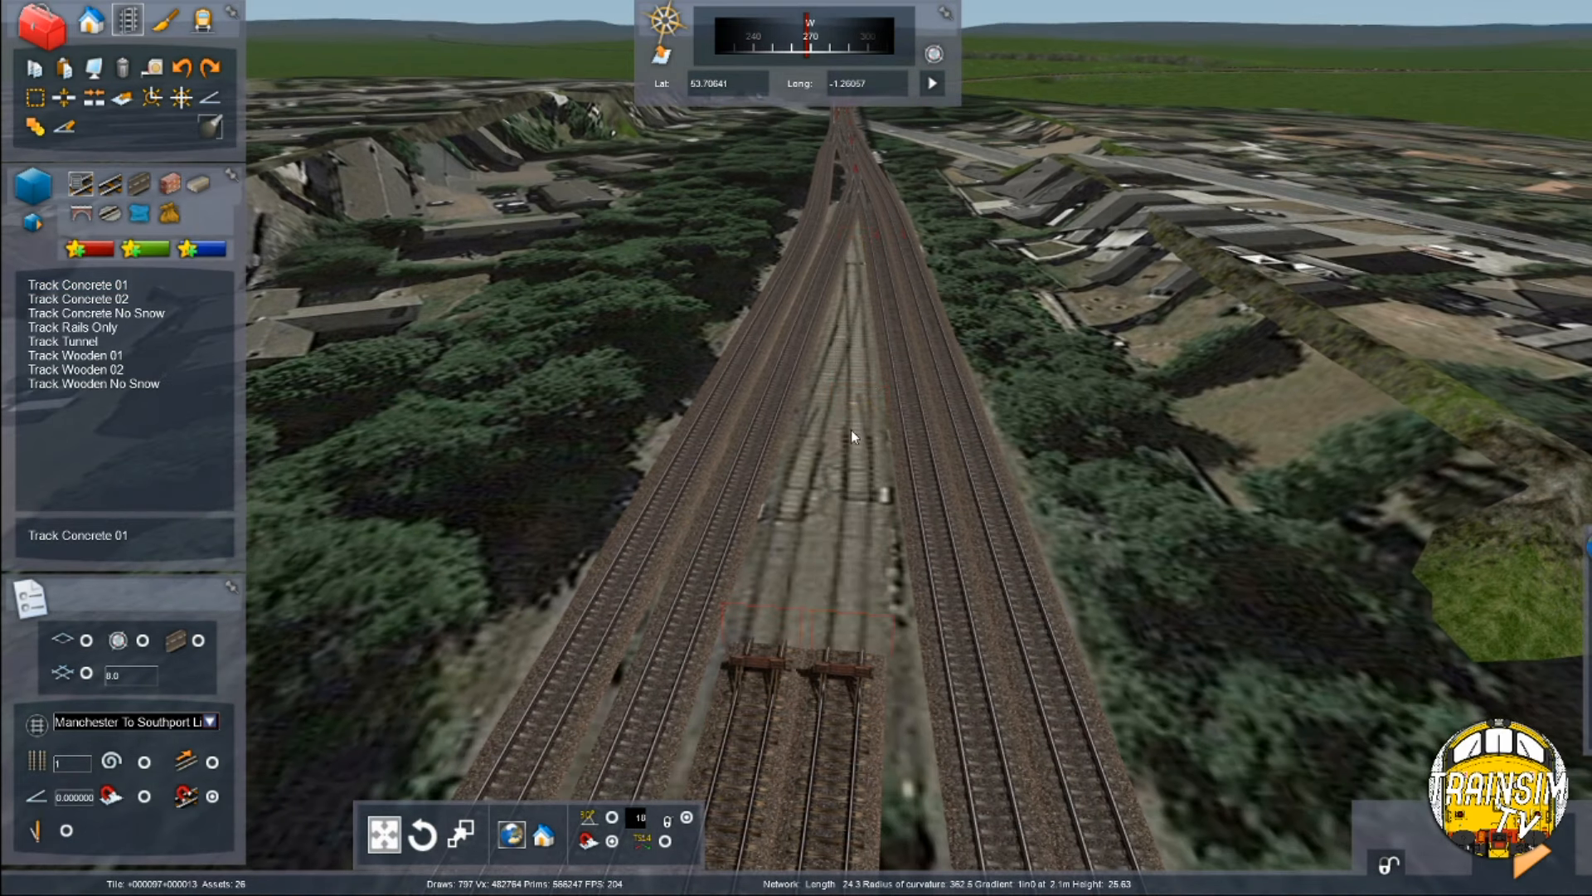
Step: Lay a single Main Line track in Track Concrete 01 from the northern siding's end westward, joining it to the junction
key("Up")
left_click(118, 285)
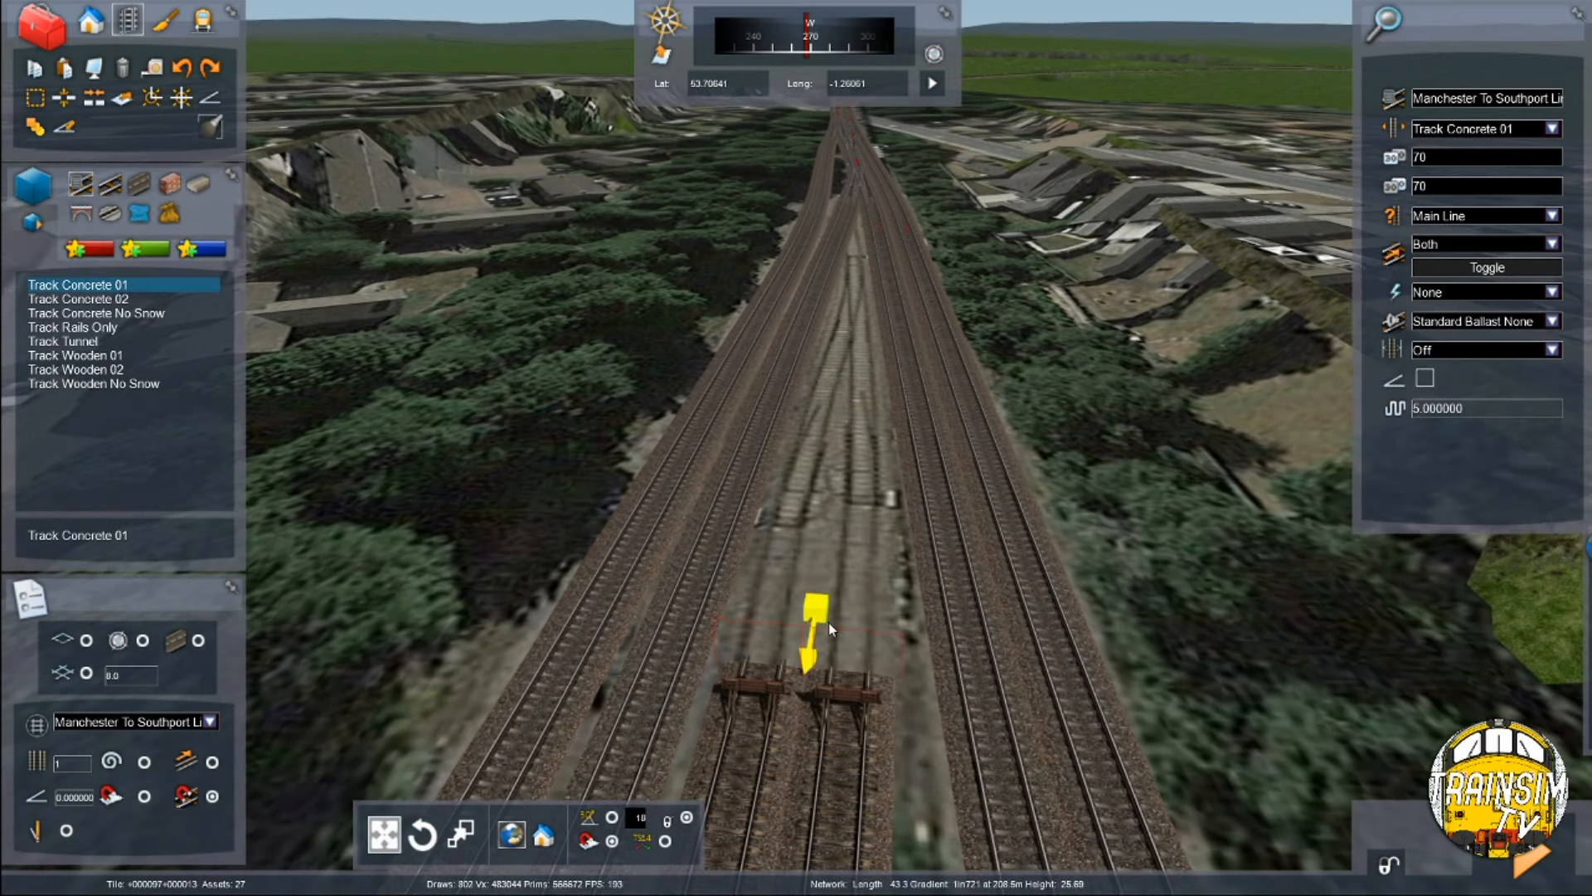
left_click(828, 642)
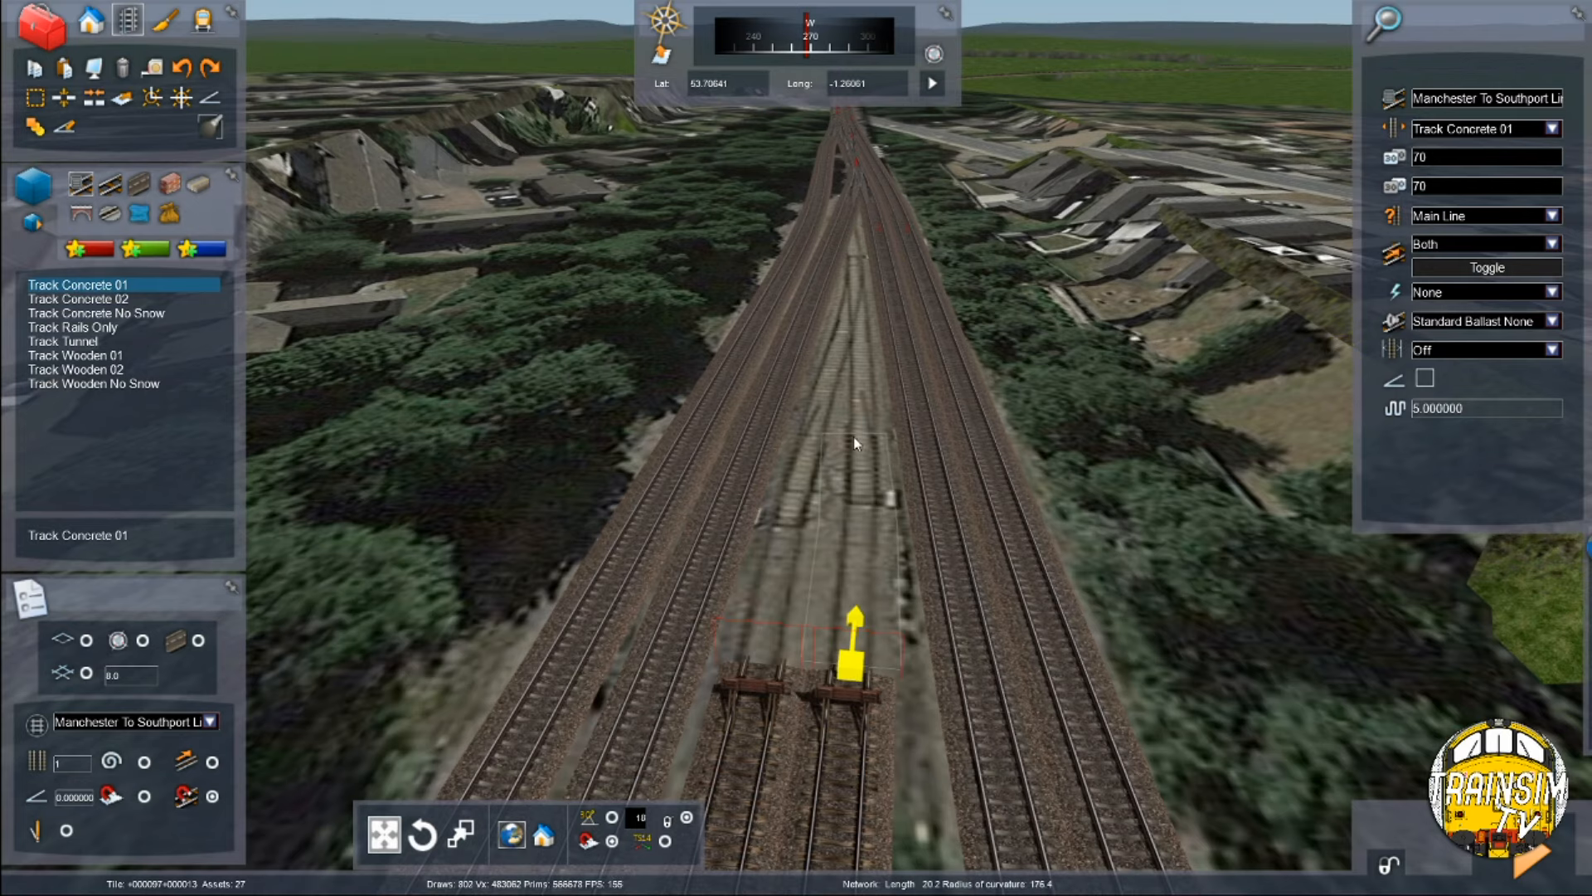
left_click(859, 436)
key("Up")
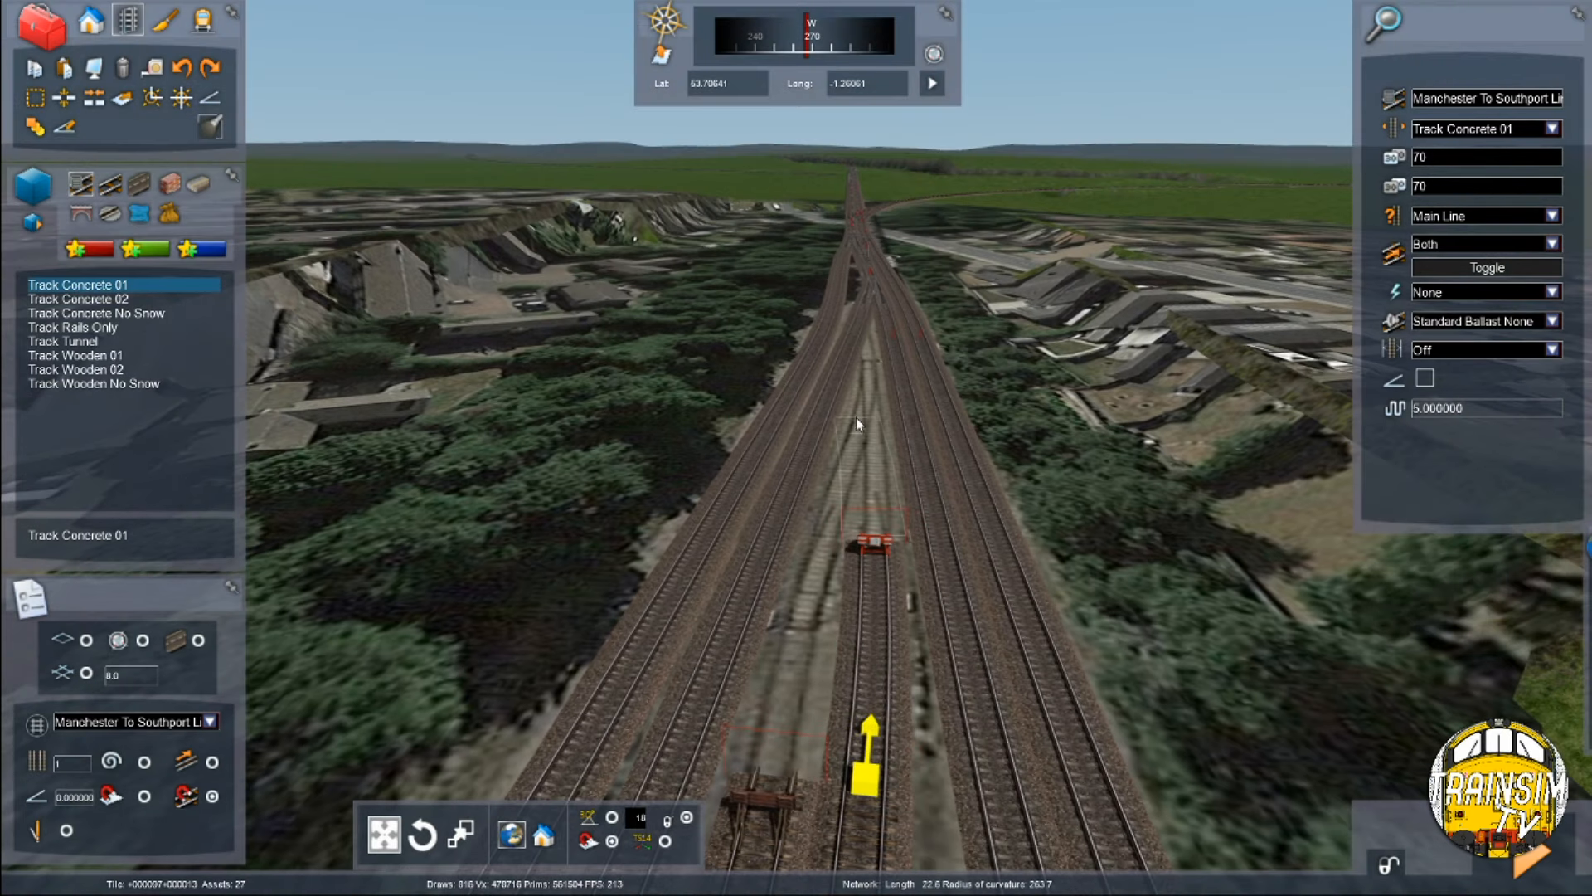
left_click(863, 354)
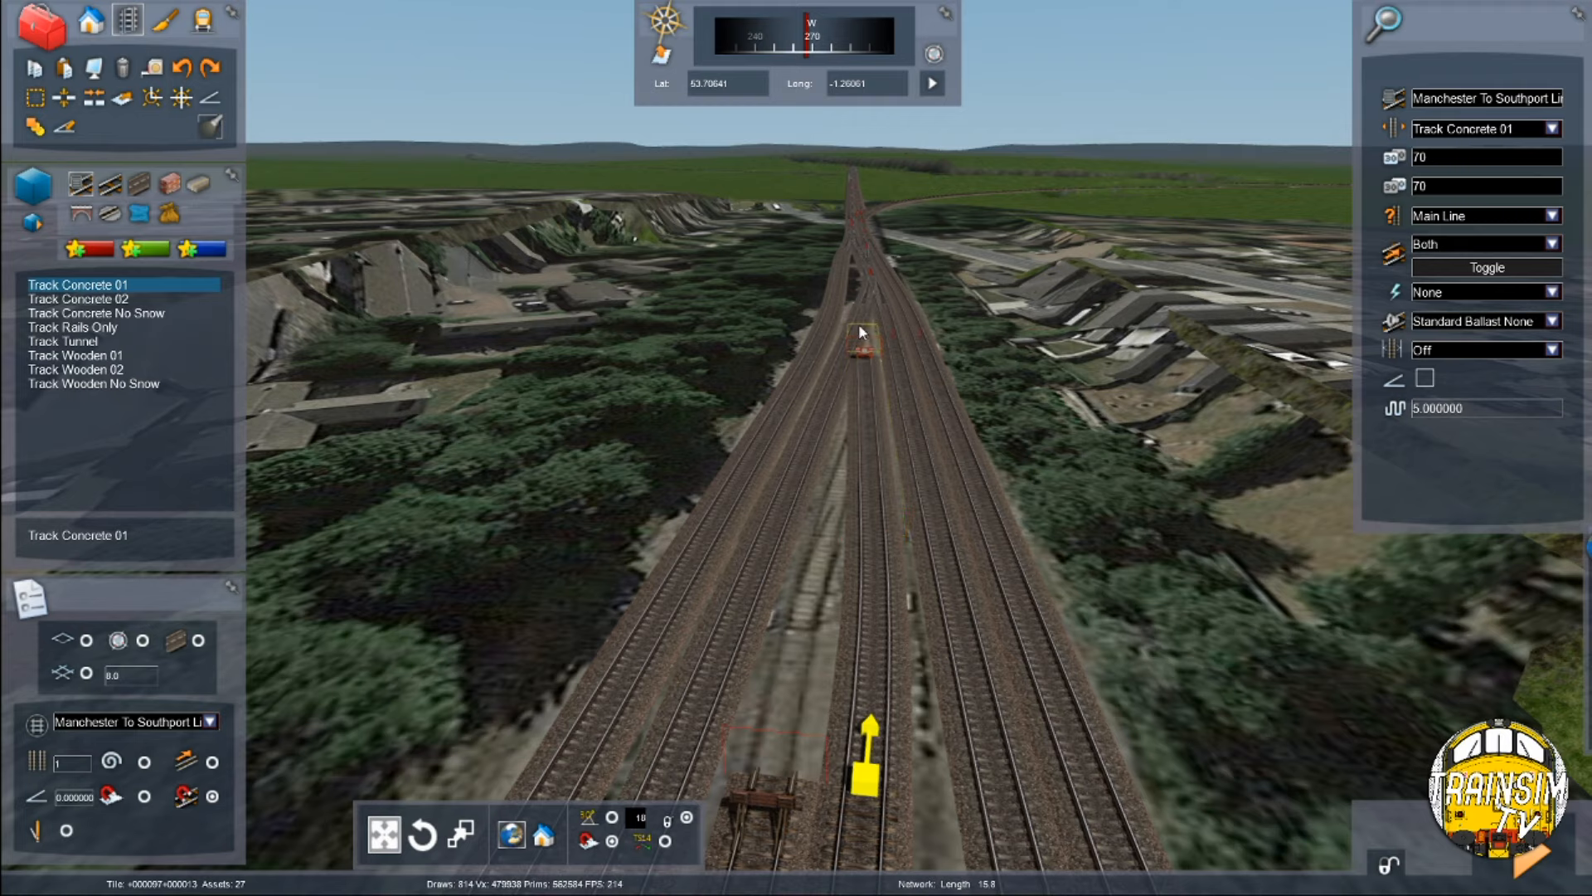
left_click(873, 295)
key("Up")
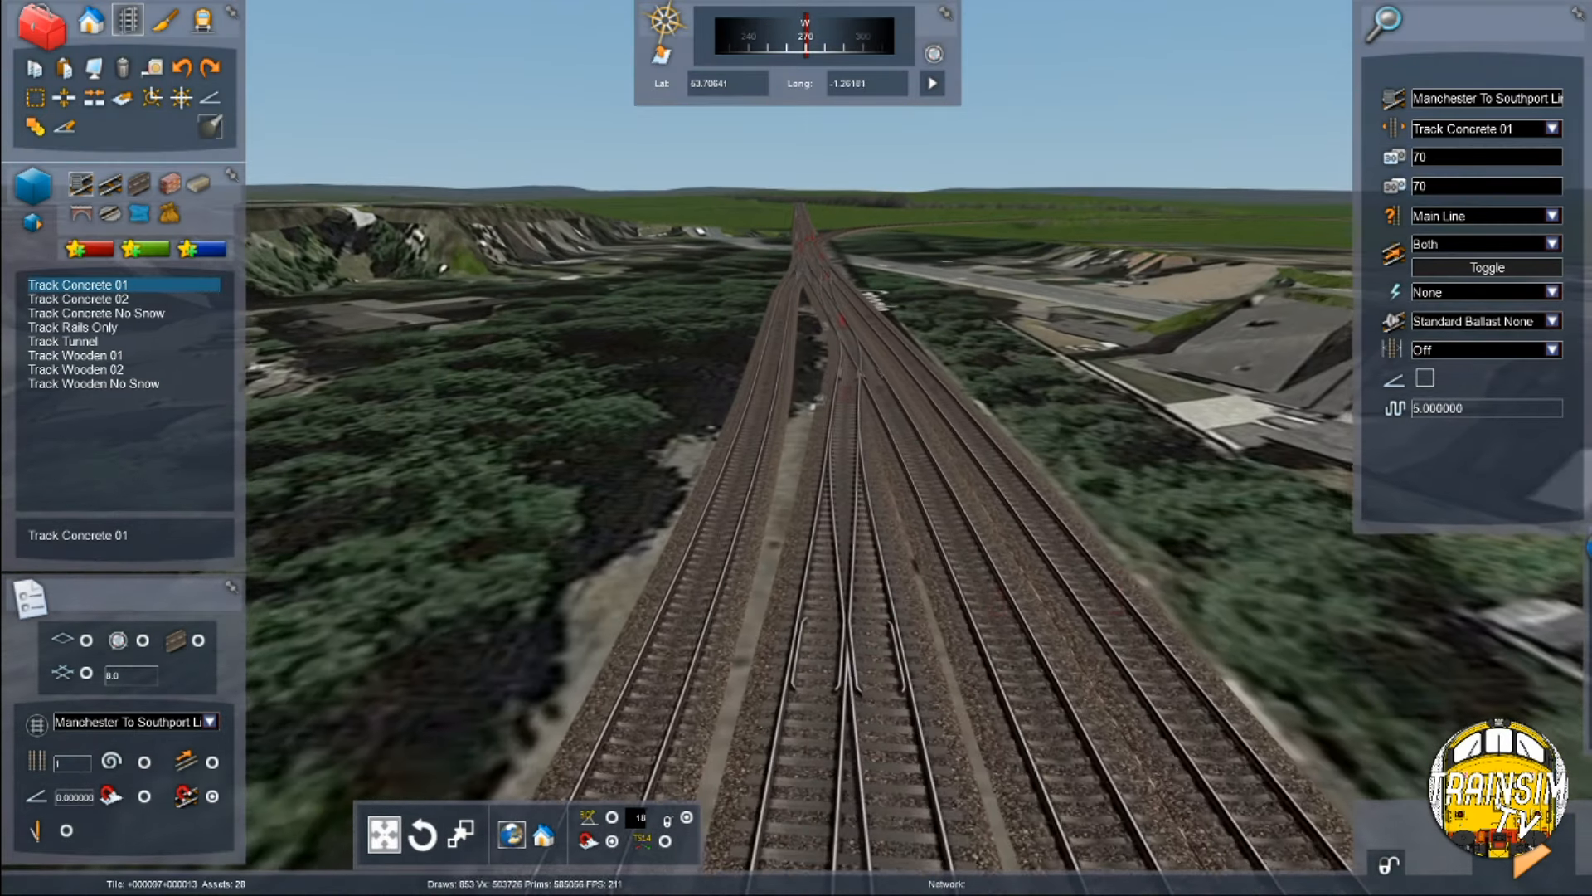
key("Down")
key("Escape")
Step: Extend the southern siding with Track Concrete 01 and join it to the new northern track at a turnout
mouse_move(1428, 635)
mouse_move(1427, 629)
left_mouse_down()
mouse_move(1446, 619)
mouse_move(1427, 624)
left_mouse_up()
key("Down")
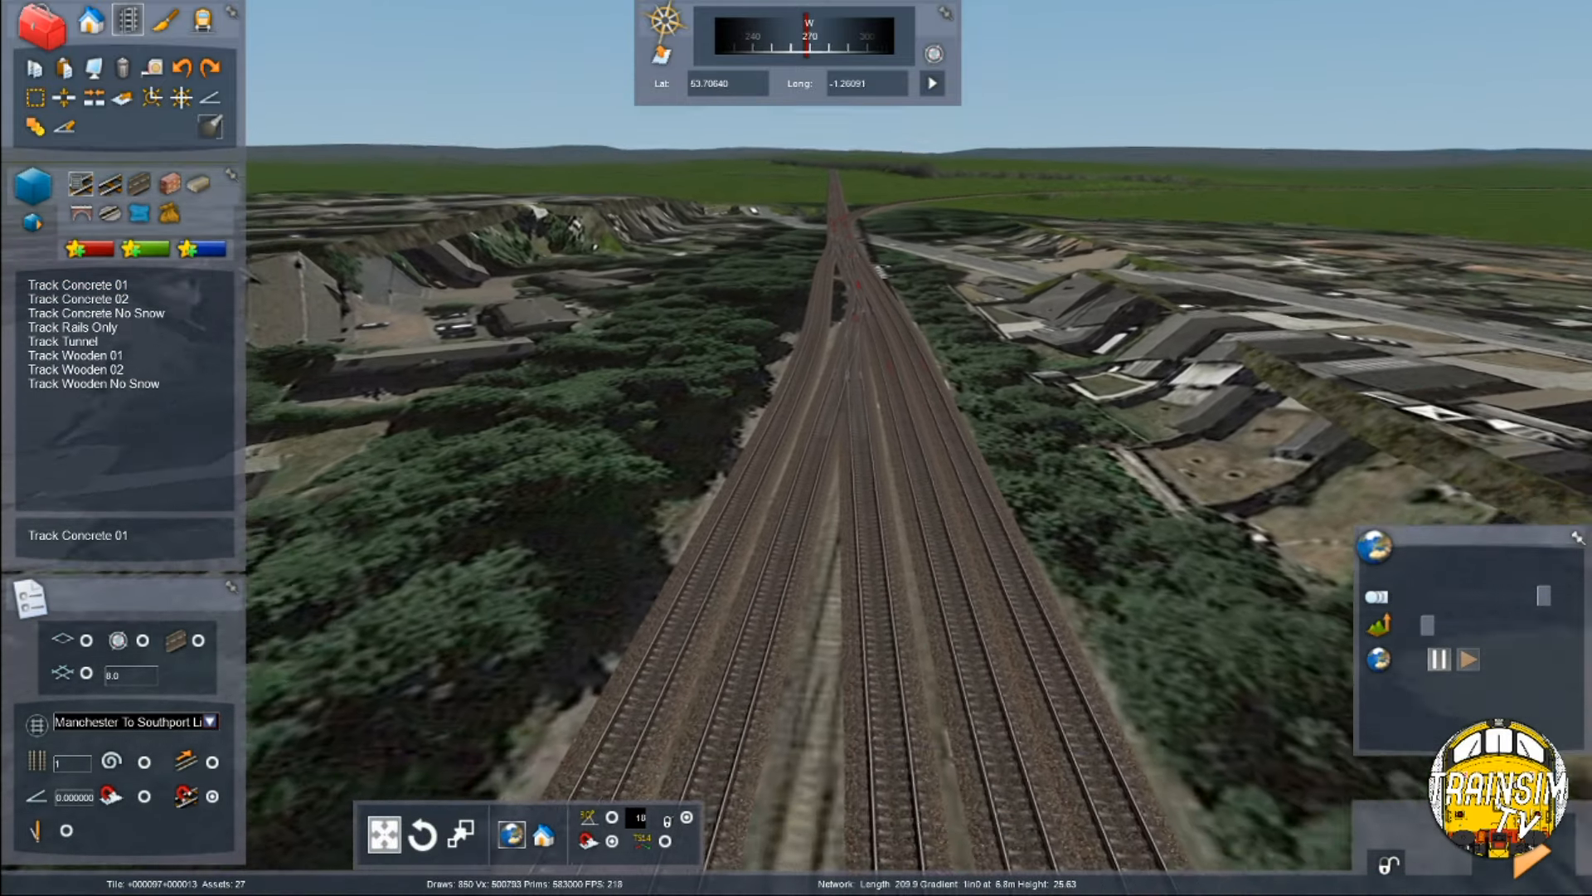
key("Down")
right_click_drag(827, 504, 769, 487)
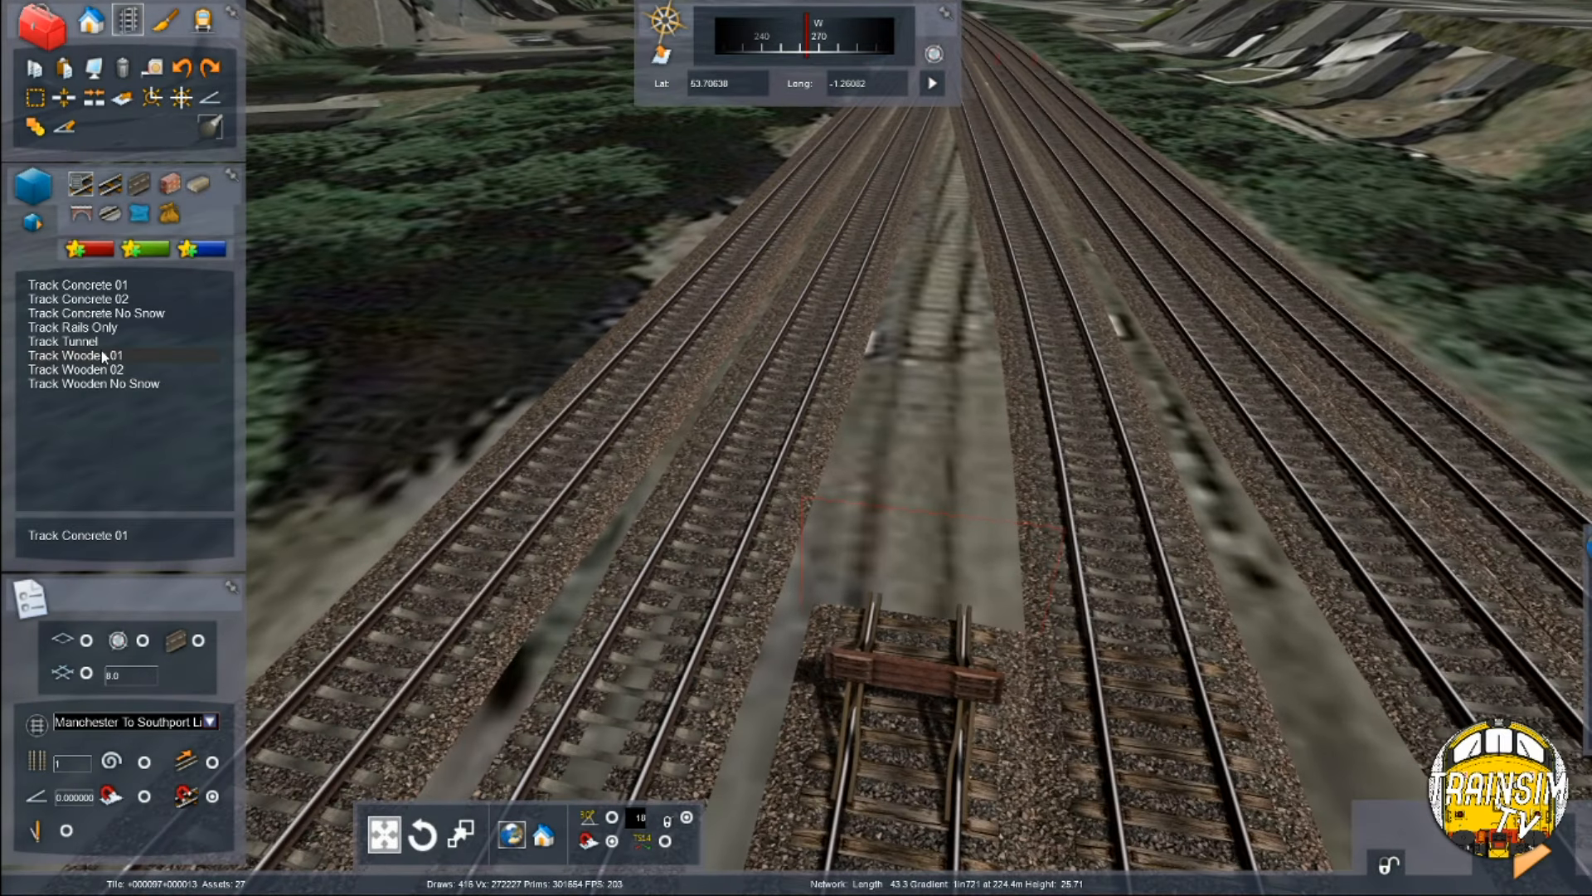
left_click(105, 358)
left_click(122, 287)
left_click(954, 593)
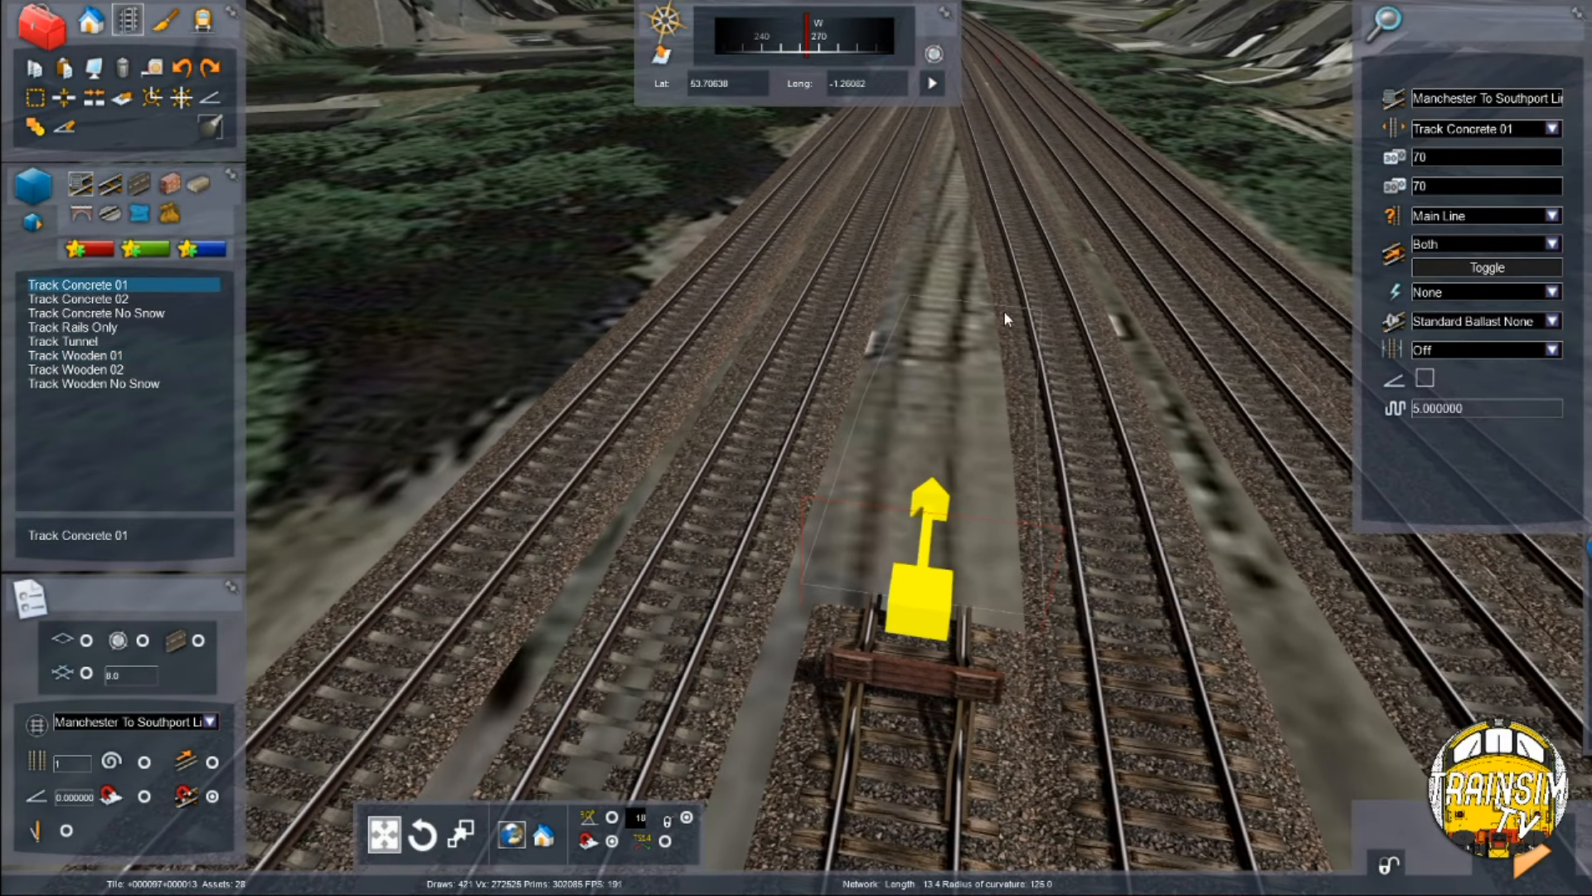
left_click(975, 270)
key("Up")
left_click(984, 142)
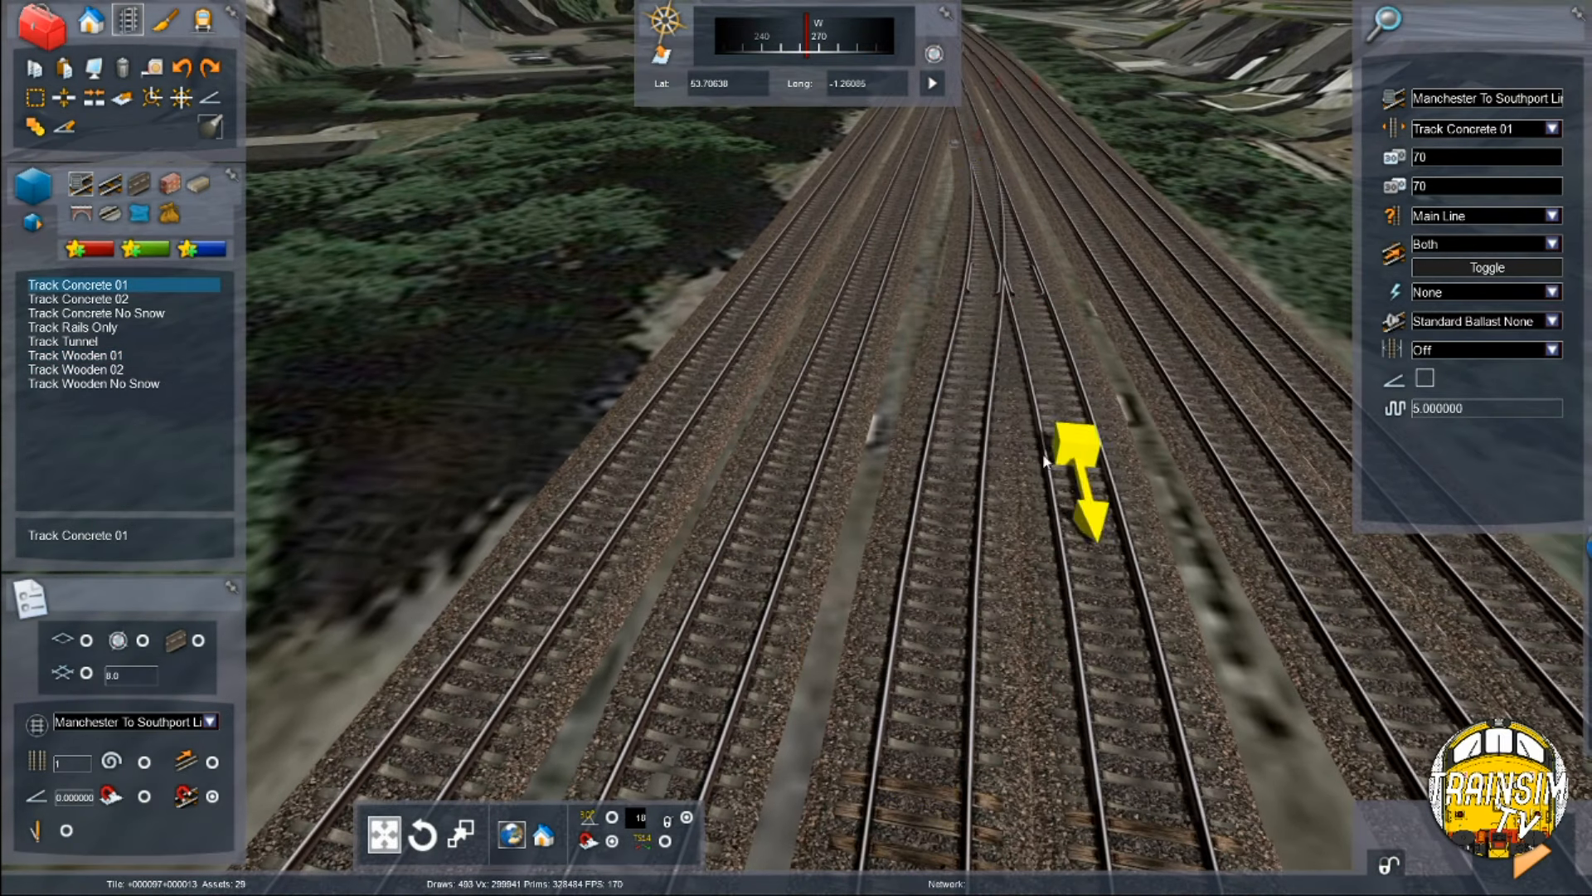
Step: Raise the satellite imagery overlay above the tracks to examine the real layout of the sidings and junction
key("Down")
right_click(1234, 602)
right_click_drag(1236, 602, 1314, 595)
key("Down")
left_click_drag(1428, 626, 1450, 624)
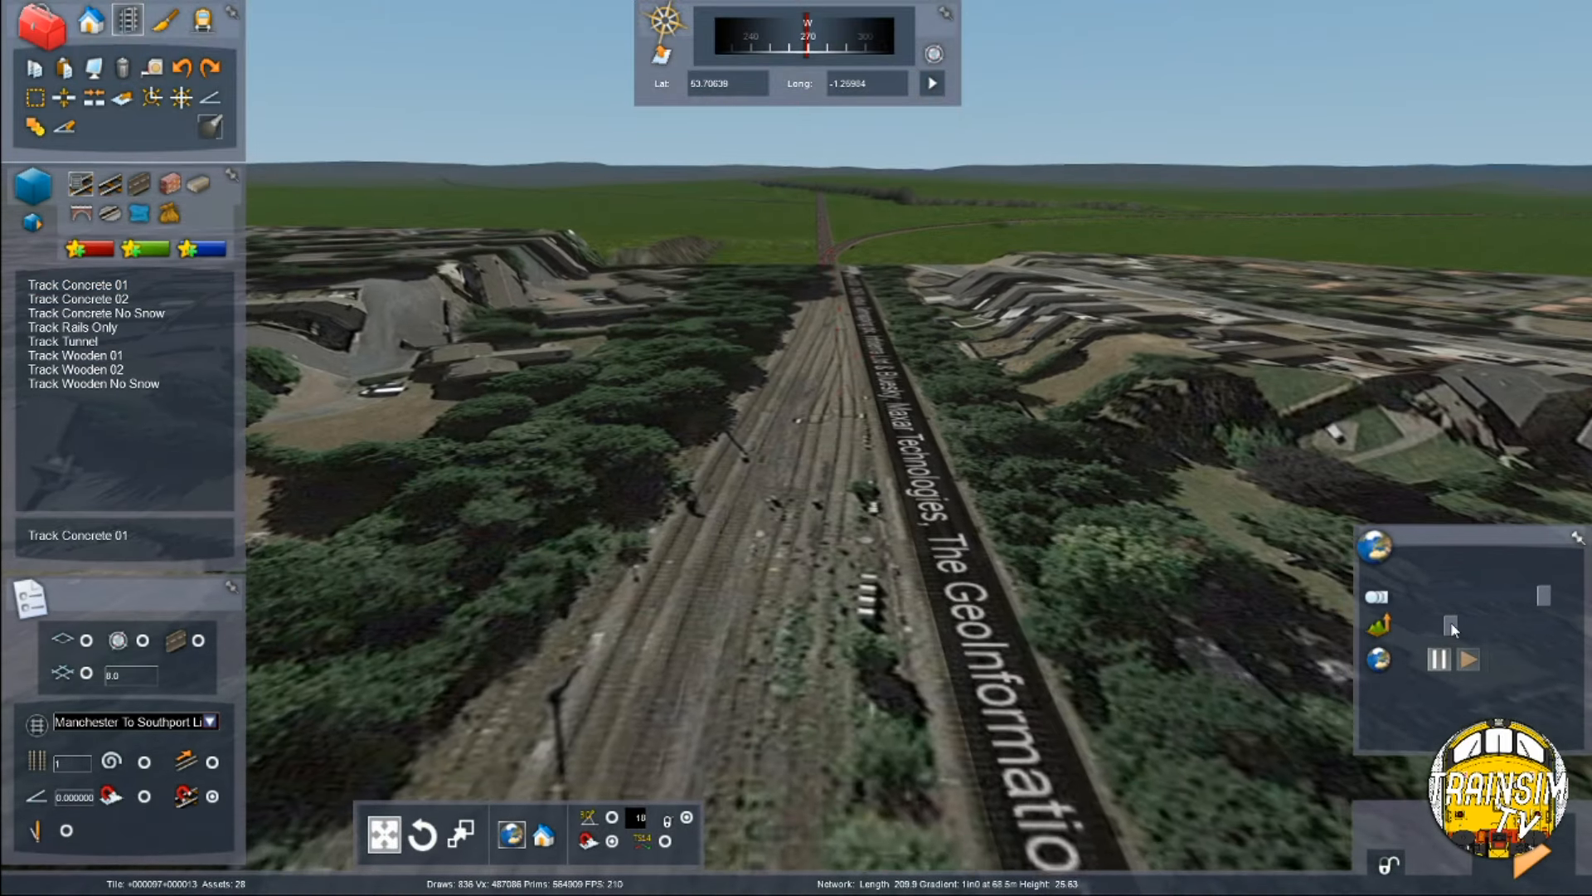
key("Down")
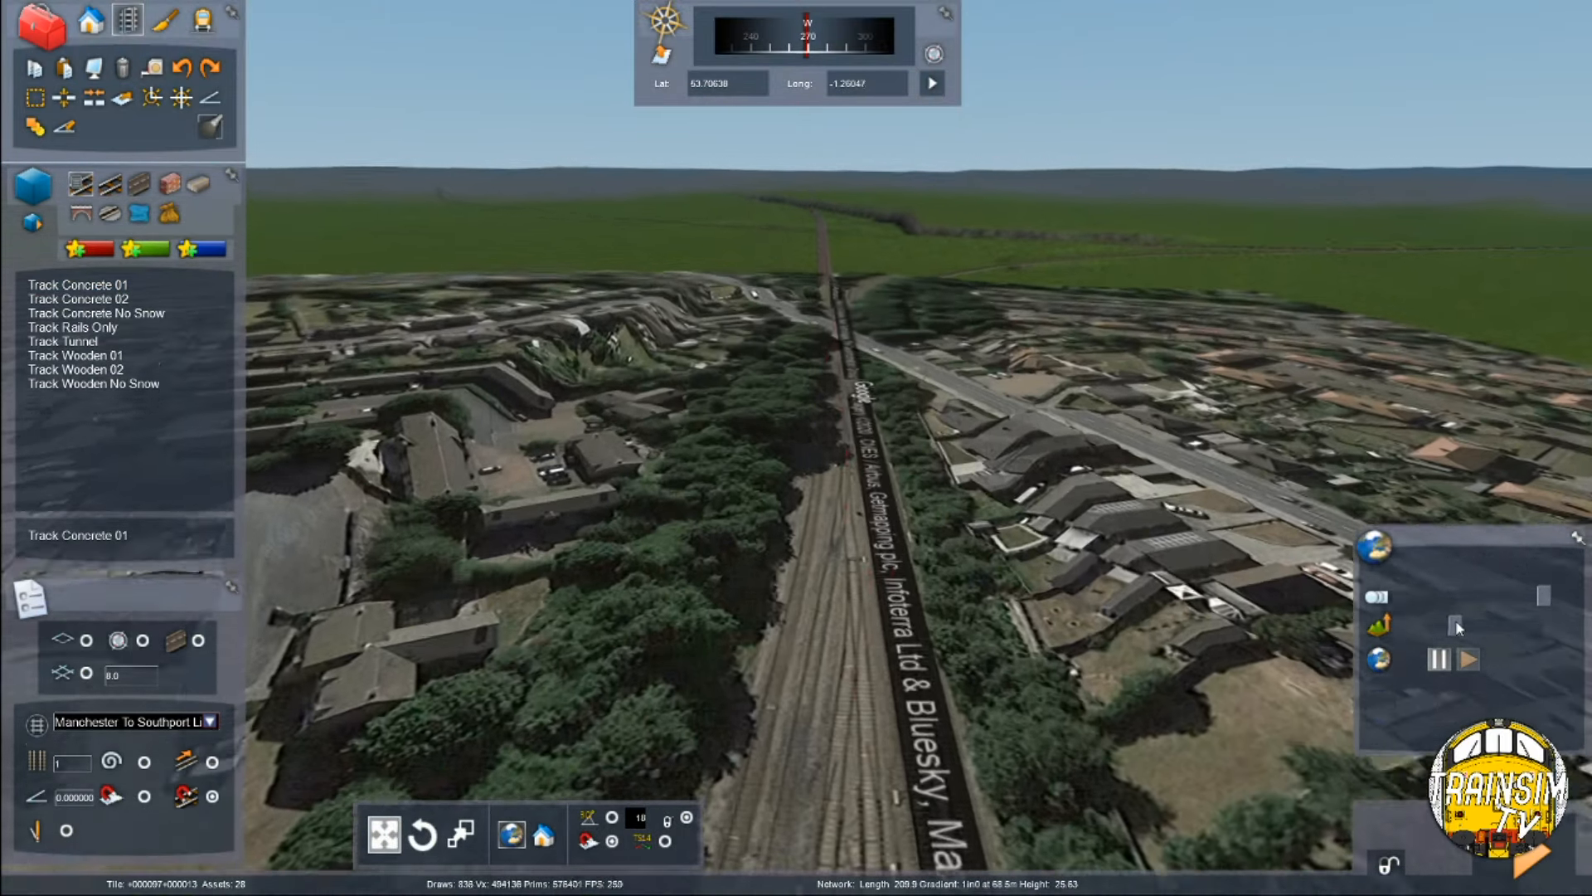
Step: Compare the imagery with the tracks near the junction and lower the satellite overlay back beneath the tracks
left_click_drag(1451, 620, 1456, 620)
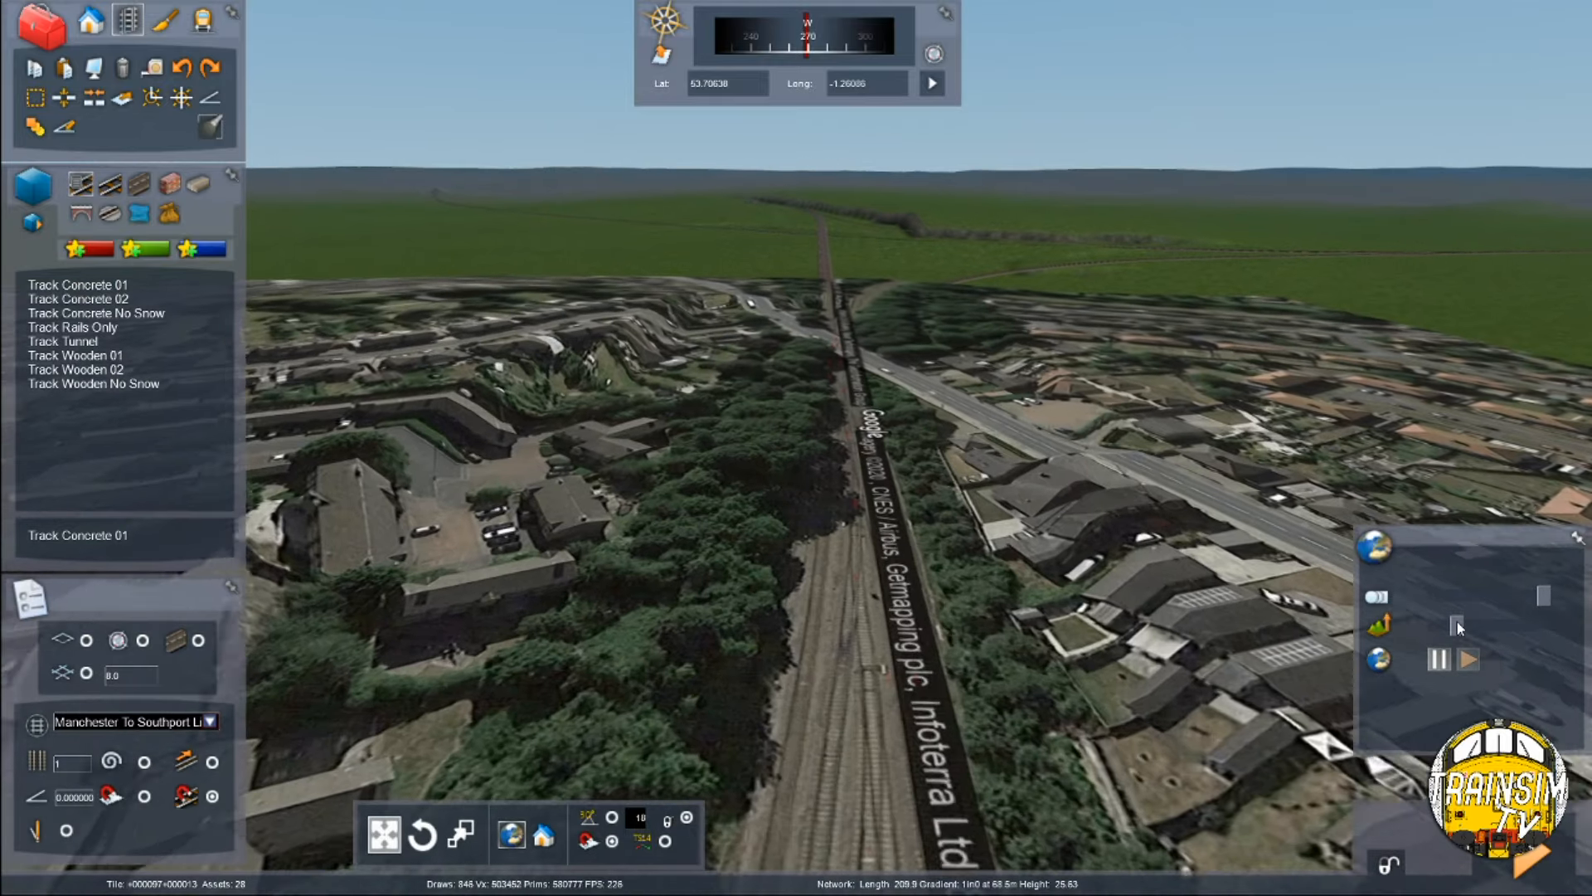
key("Up")
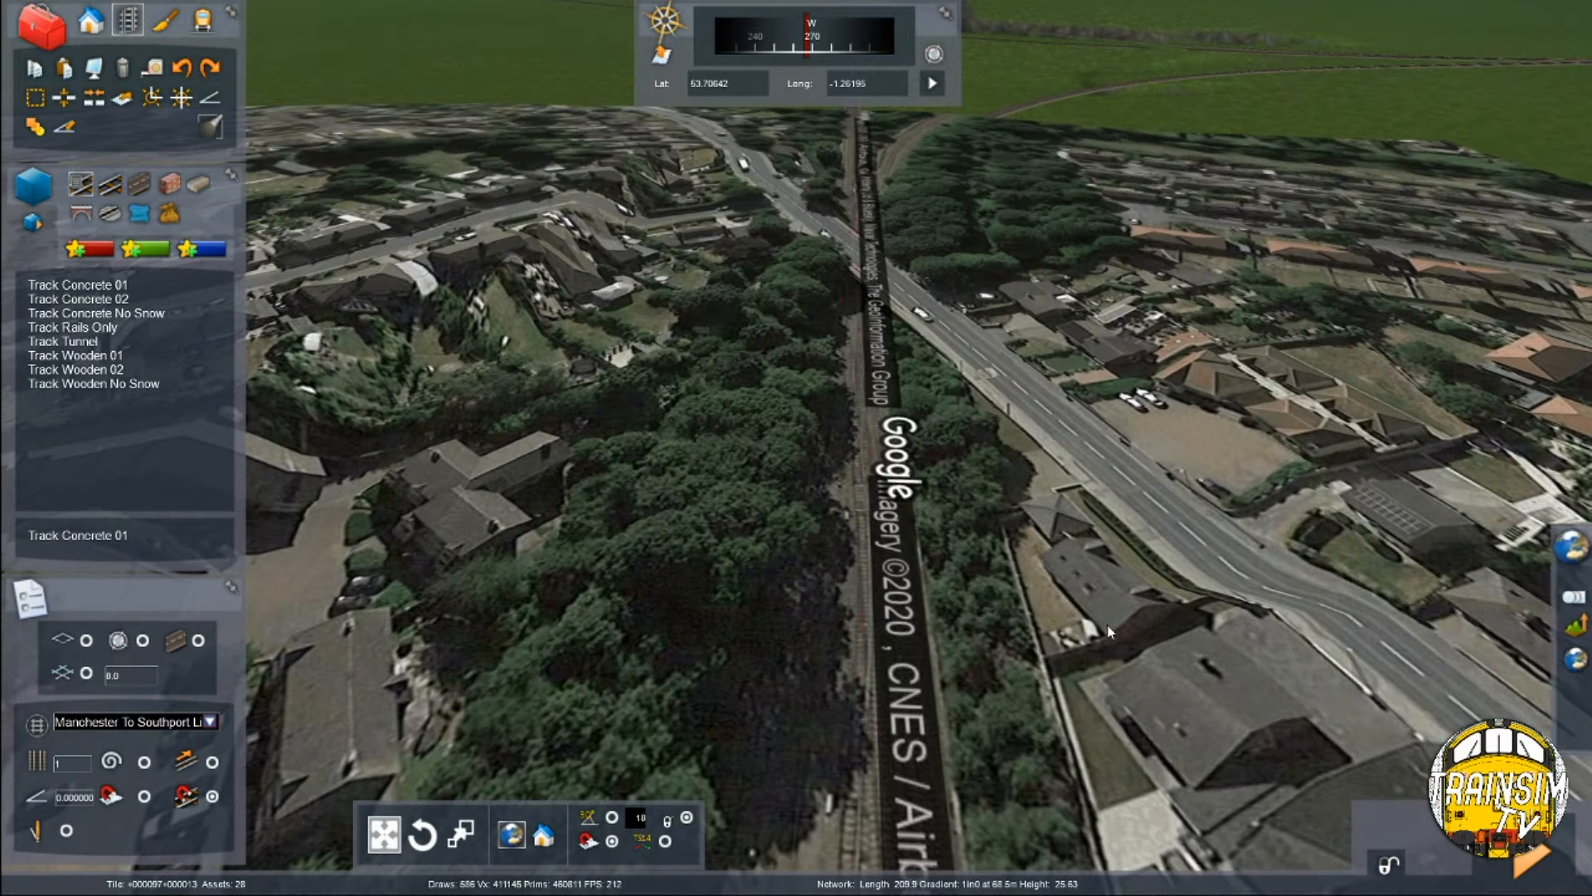
left_click_drag(1457, 626, 1411, 628)
key("Up")
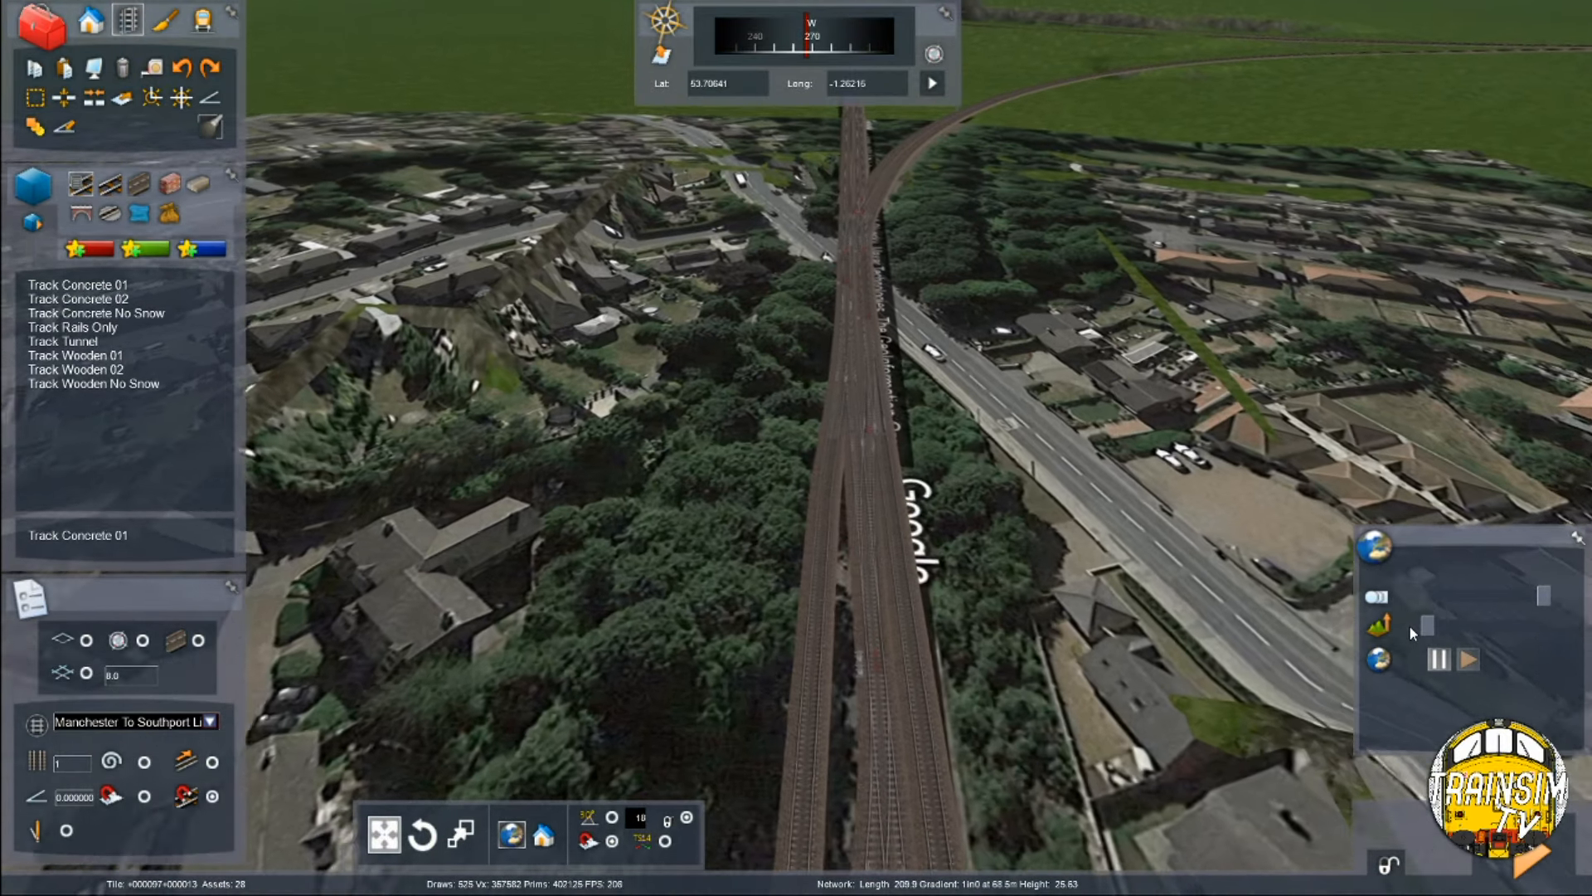
Step: Examine the overgrown trackbed on the south side of the southern main line in the satellite imagery for traces of former sidings
key("Up")
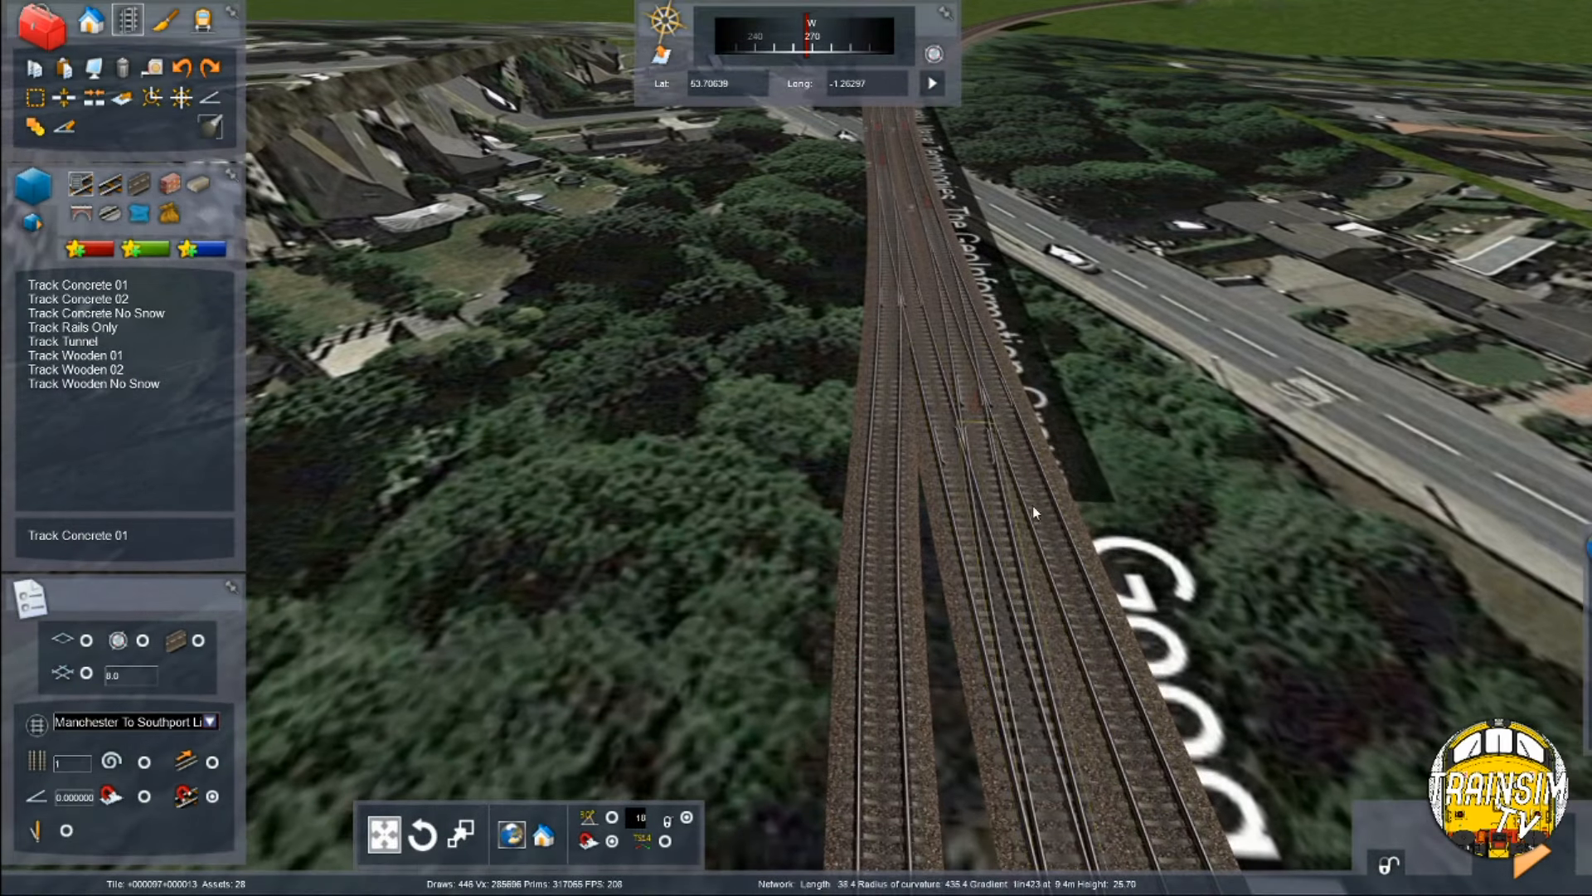
right_click_drag(1032, 506, 244, 609)
key("Up")
key("Right")
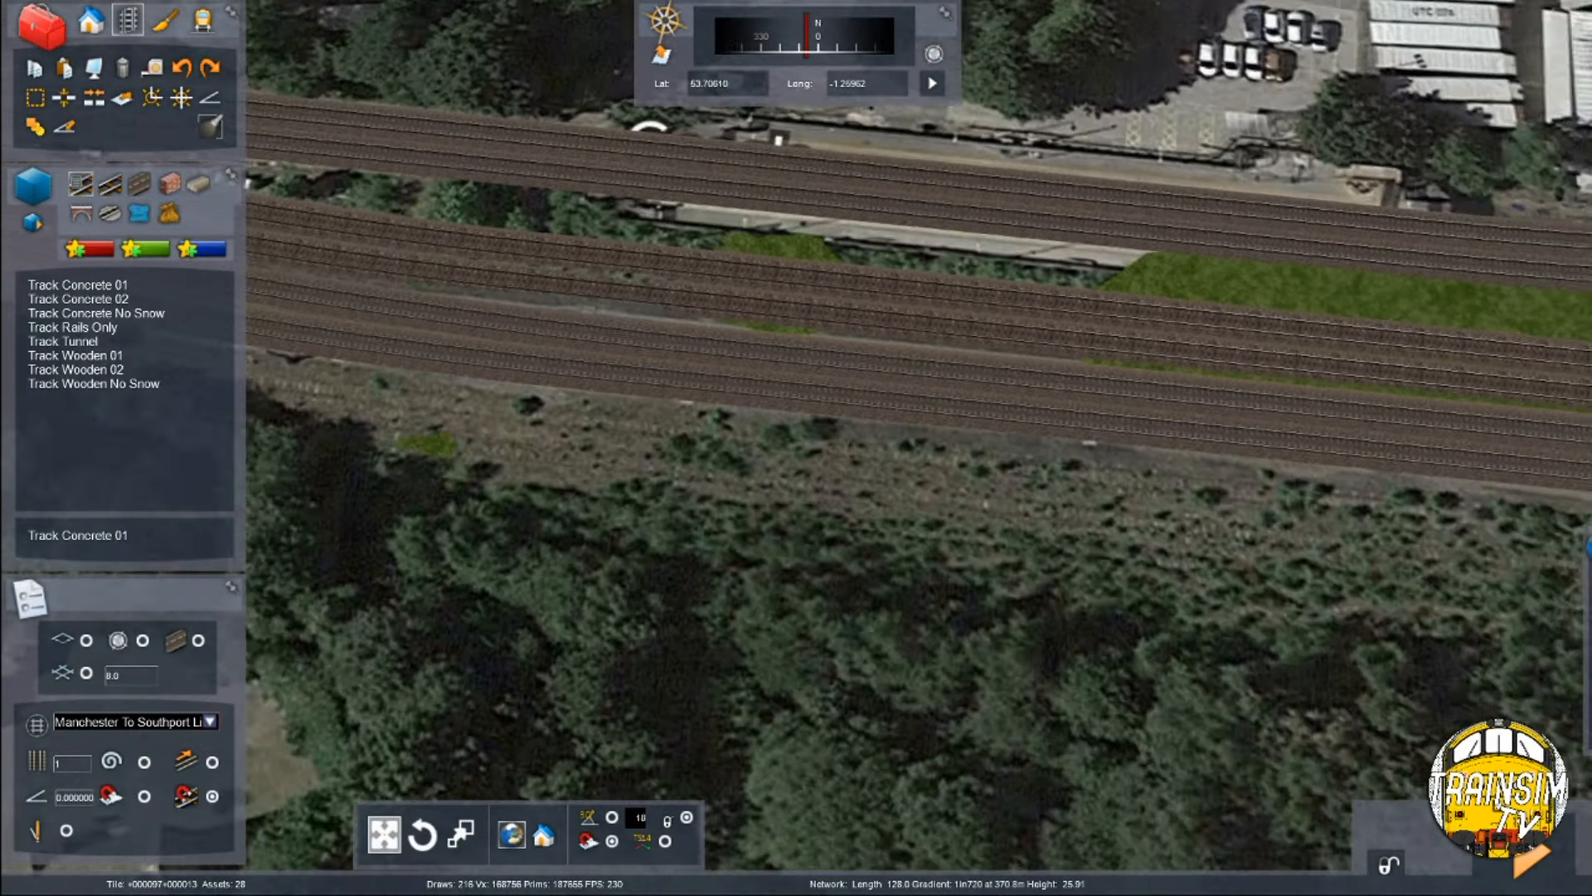
key("Down")
right_click_drag(1439, 508, 1458, 510)
scroll(931, 368, "up", 3)
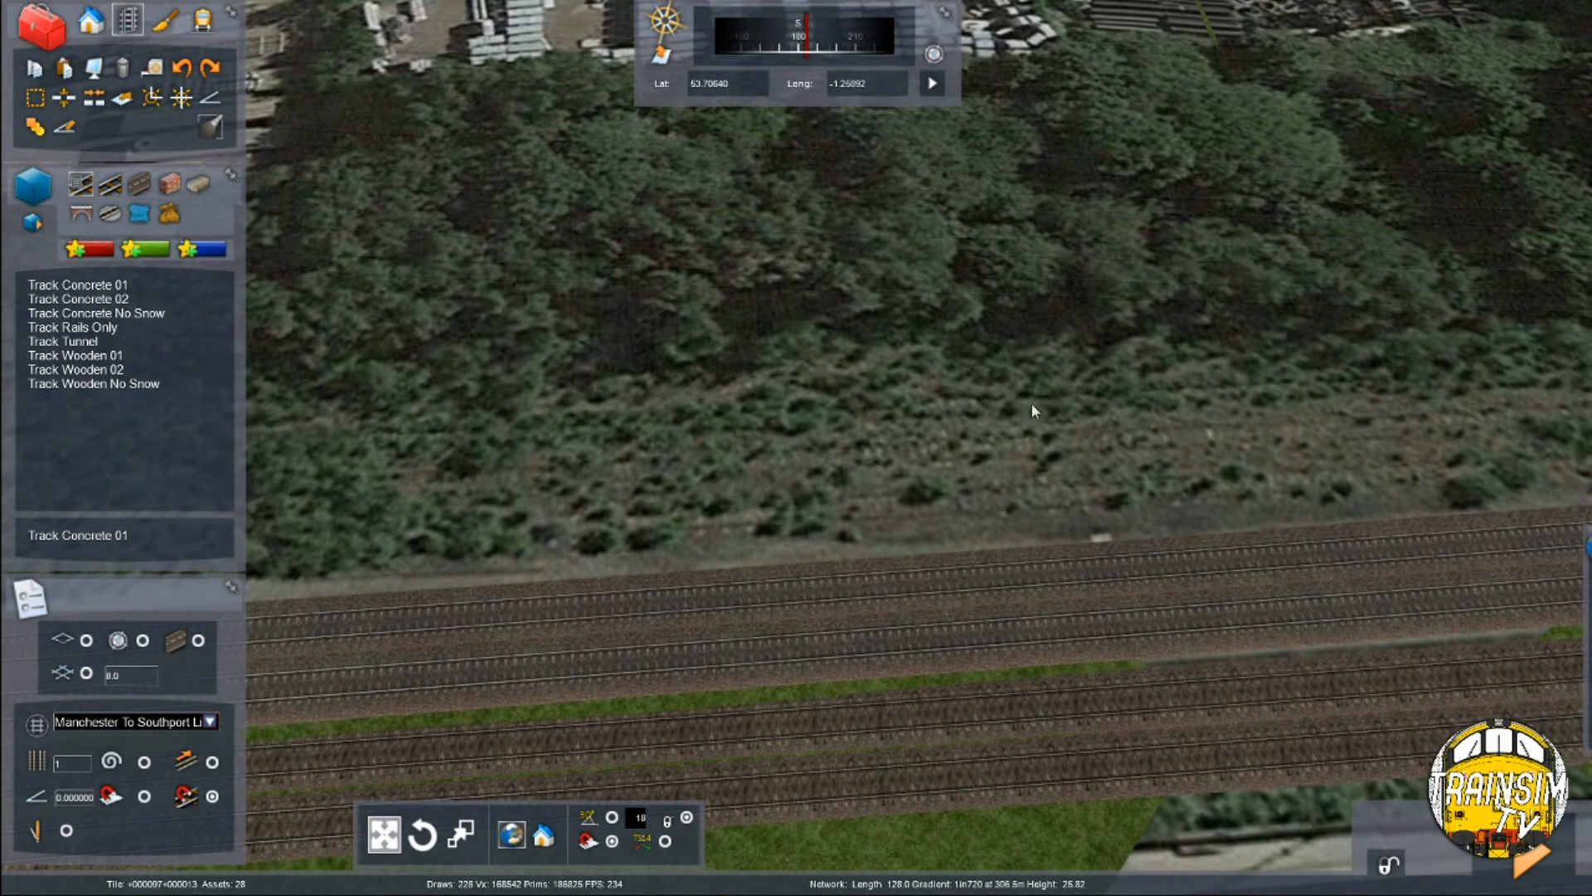
right_click_drag(1035, 405, 1016, 405)
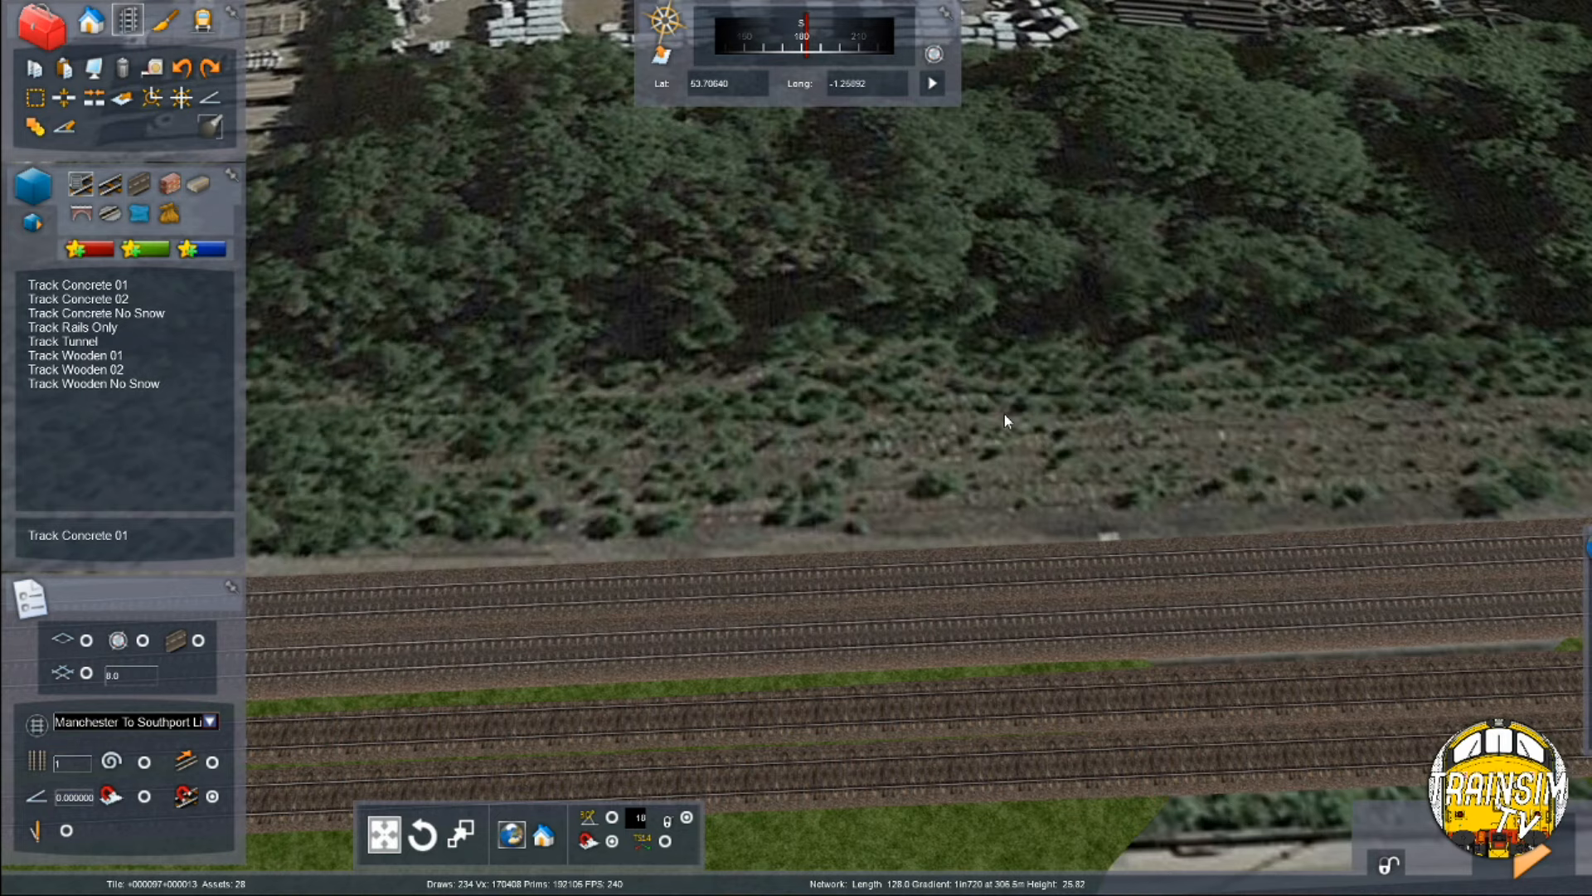
scroll(718, 516, "down", 3)
right_click_drag(718, 515, 738, 564)
key("Up")
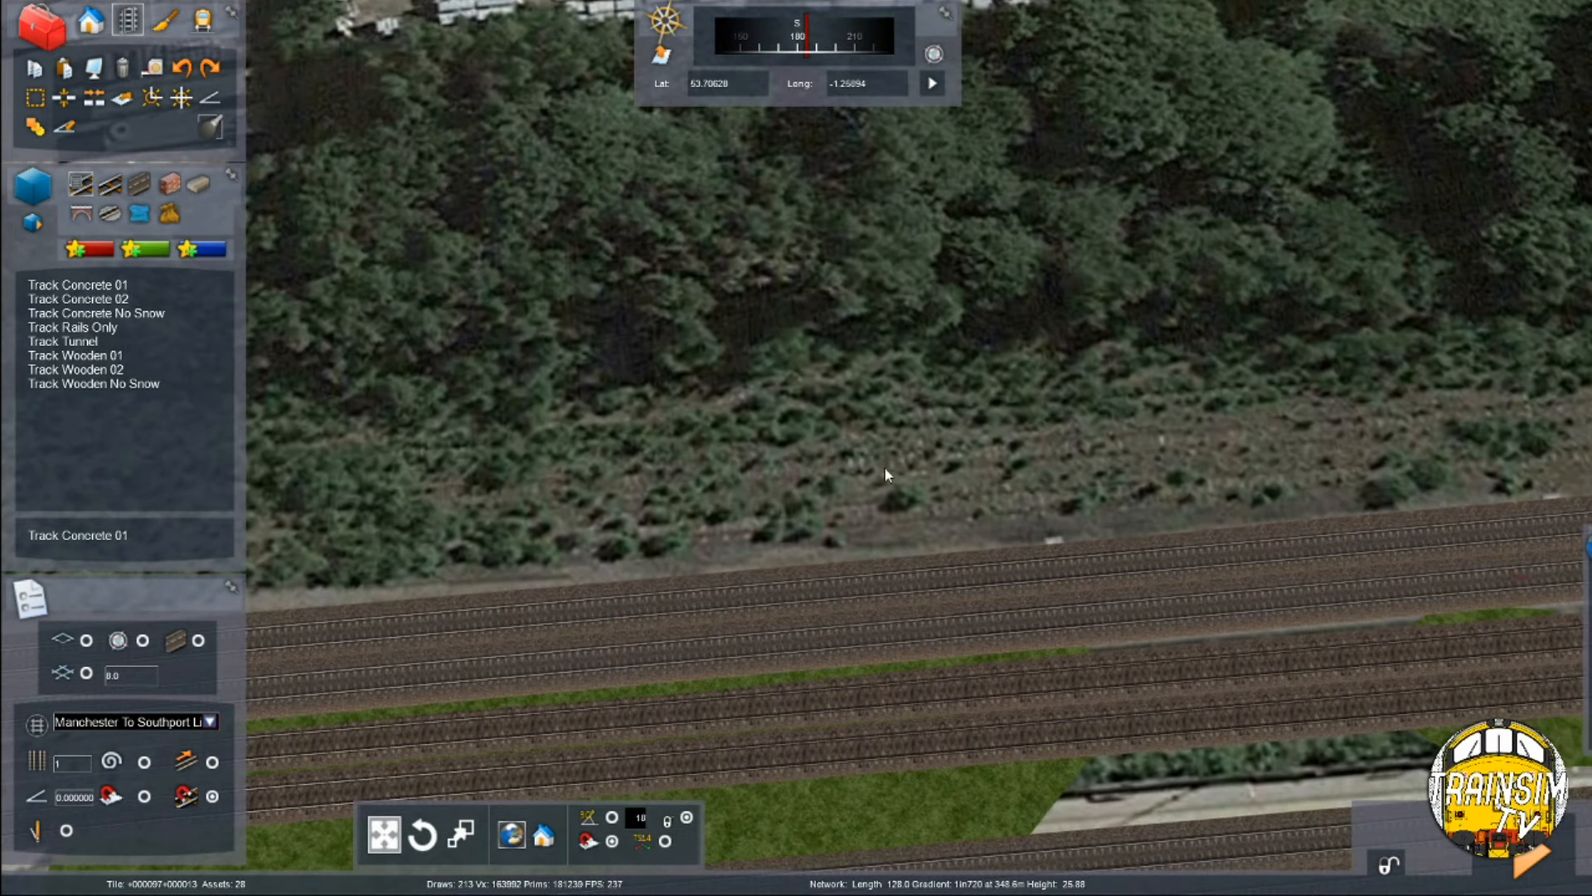
scroll(858, 519, "down", 2)
right_click_drag(858, 519, 1058, 473)
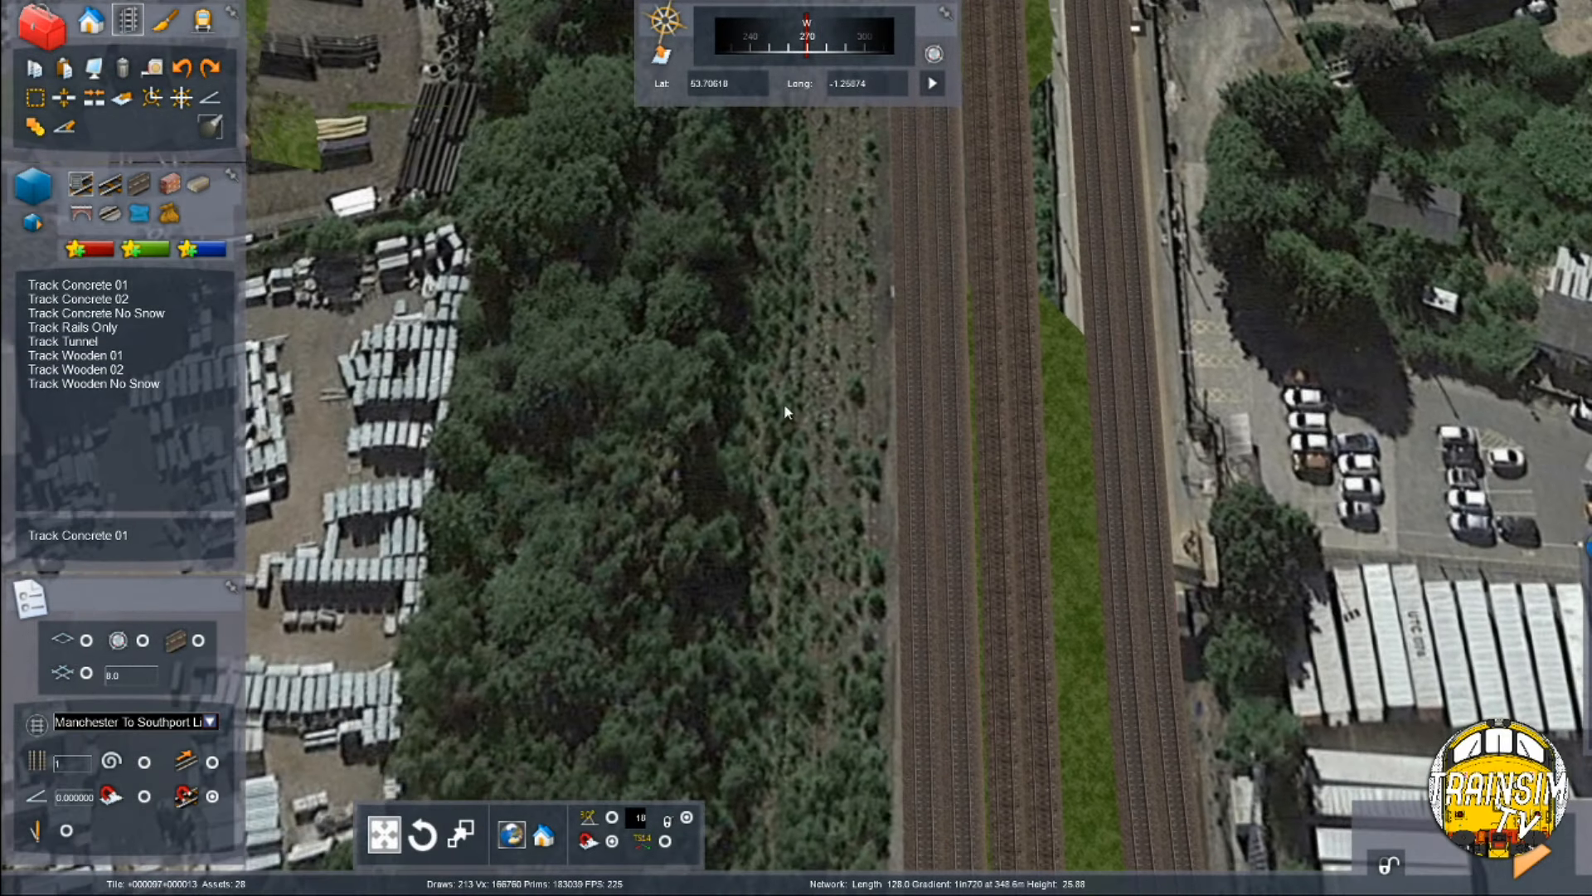
scroll(832, 429, "up", 2)
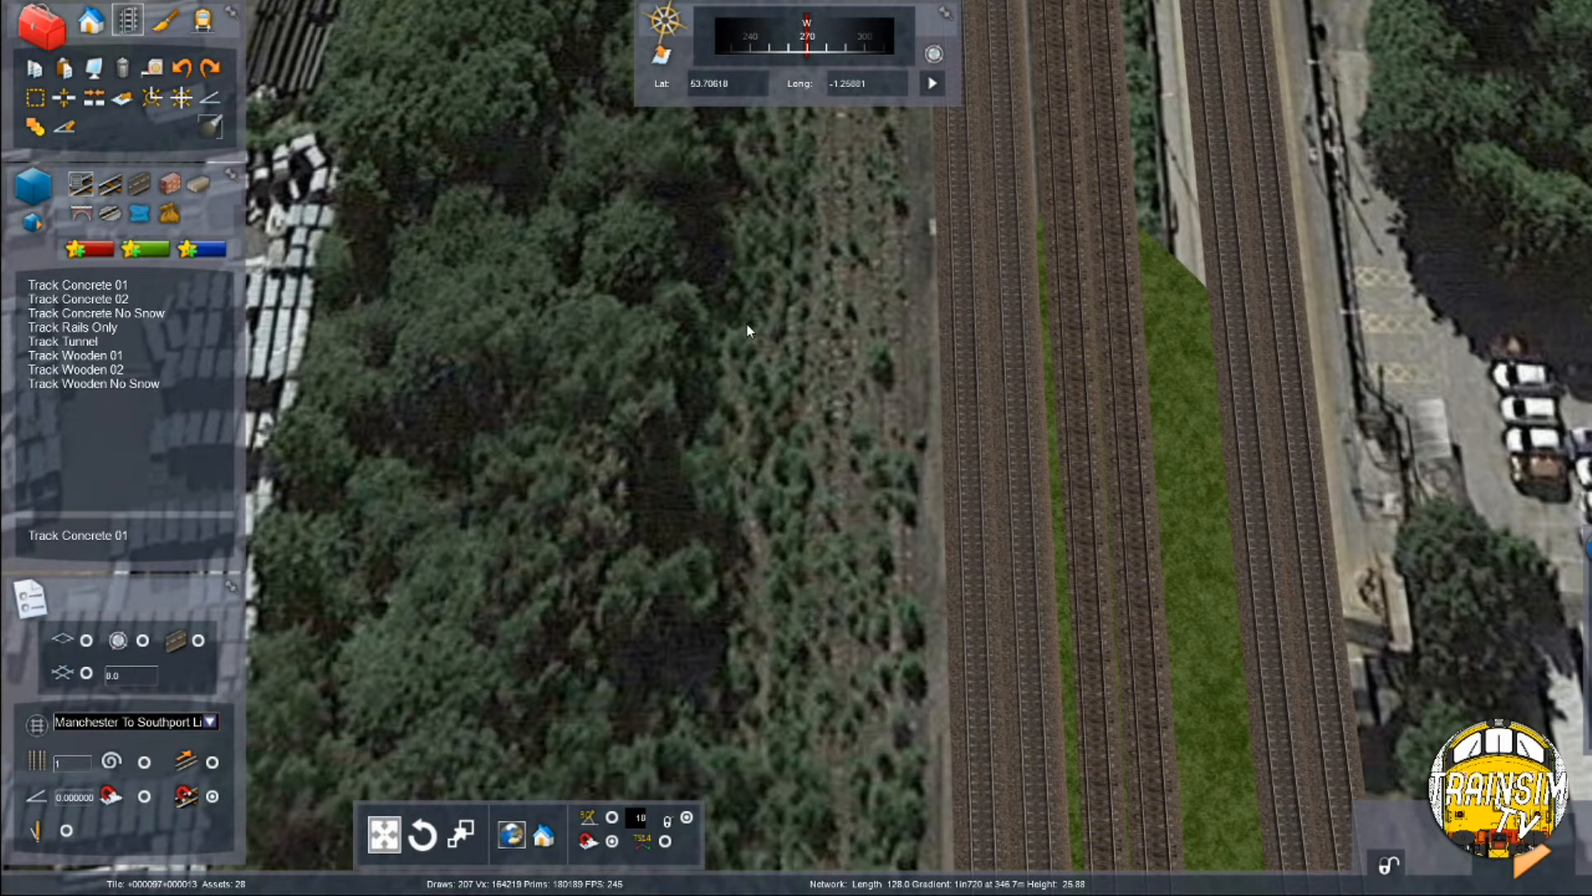
scroll(748, 330, "down", 4)
key("Down")
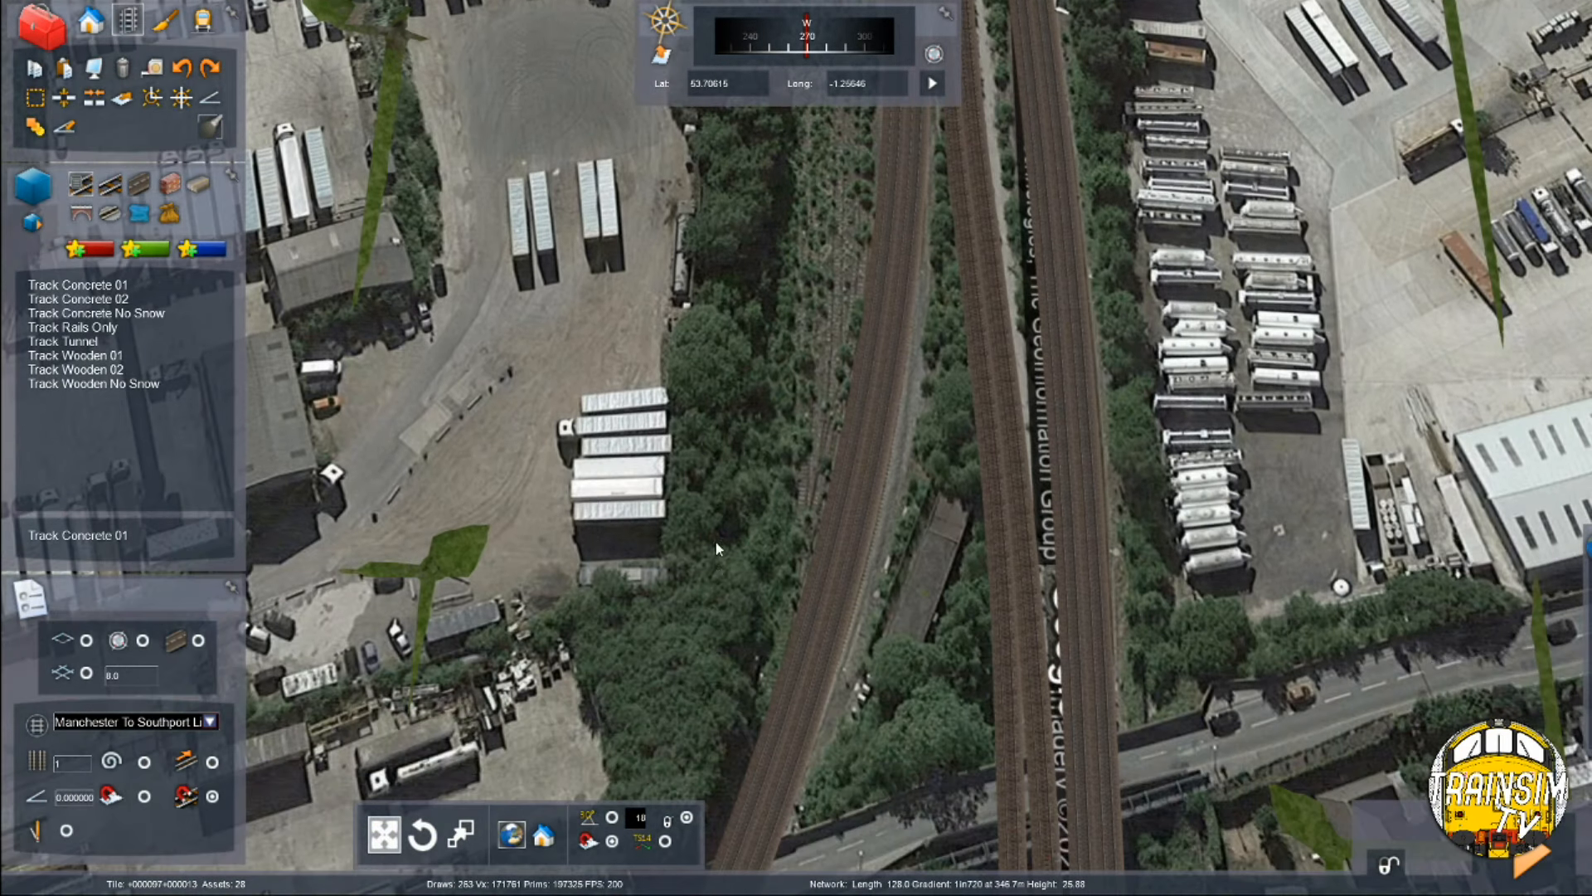
right_click_drag(736, 536, 777, 544)
key("Up")
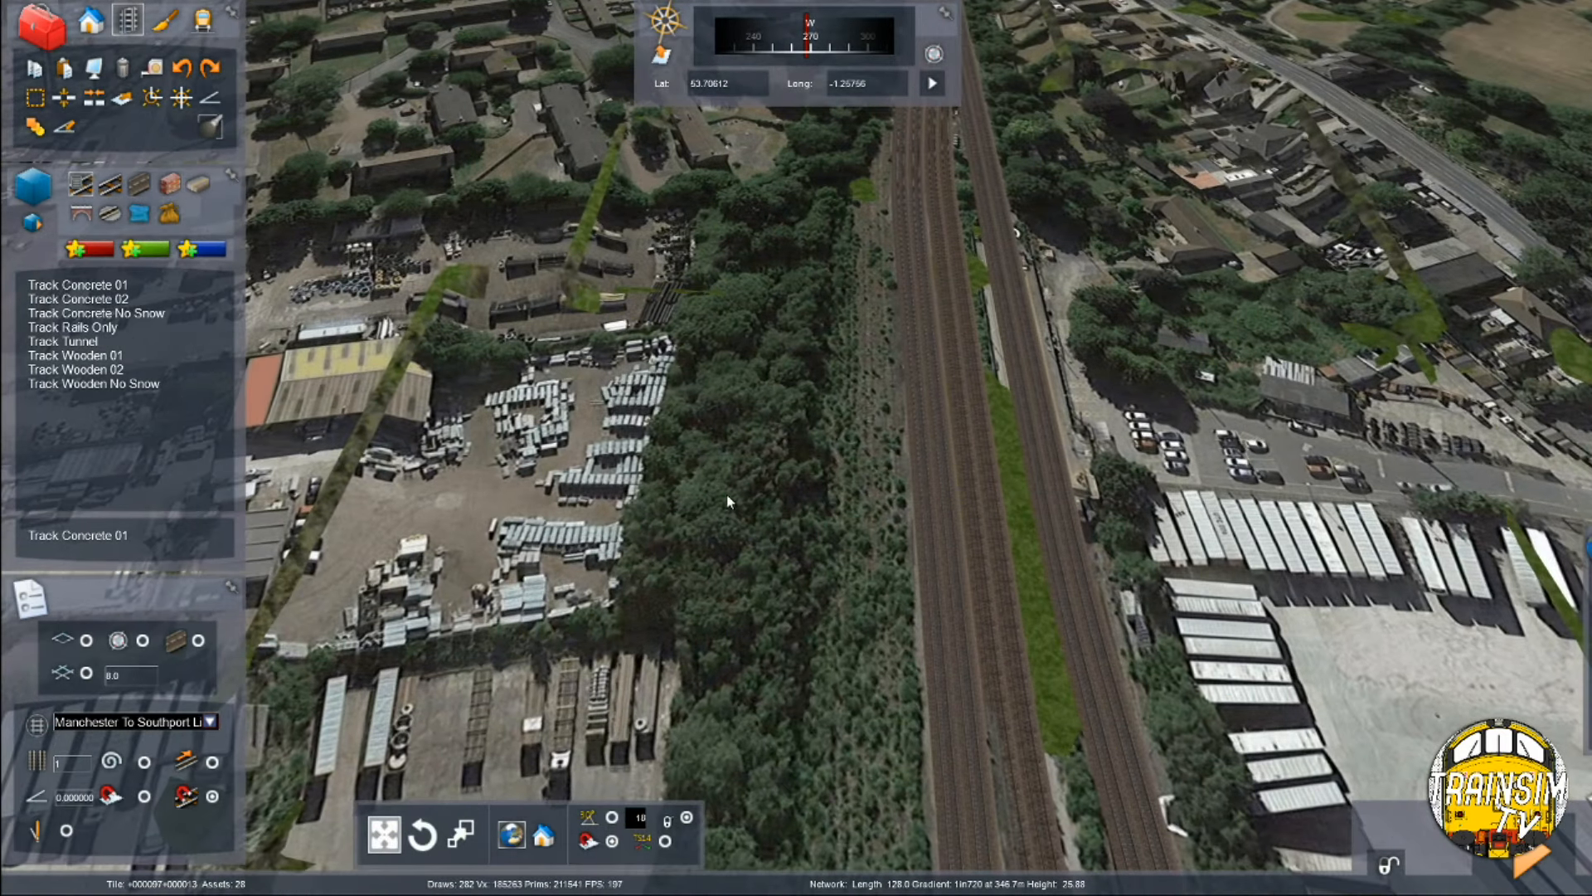
scroll(727, 495, "up", 5)
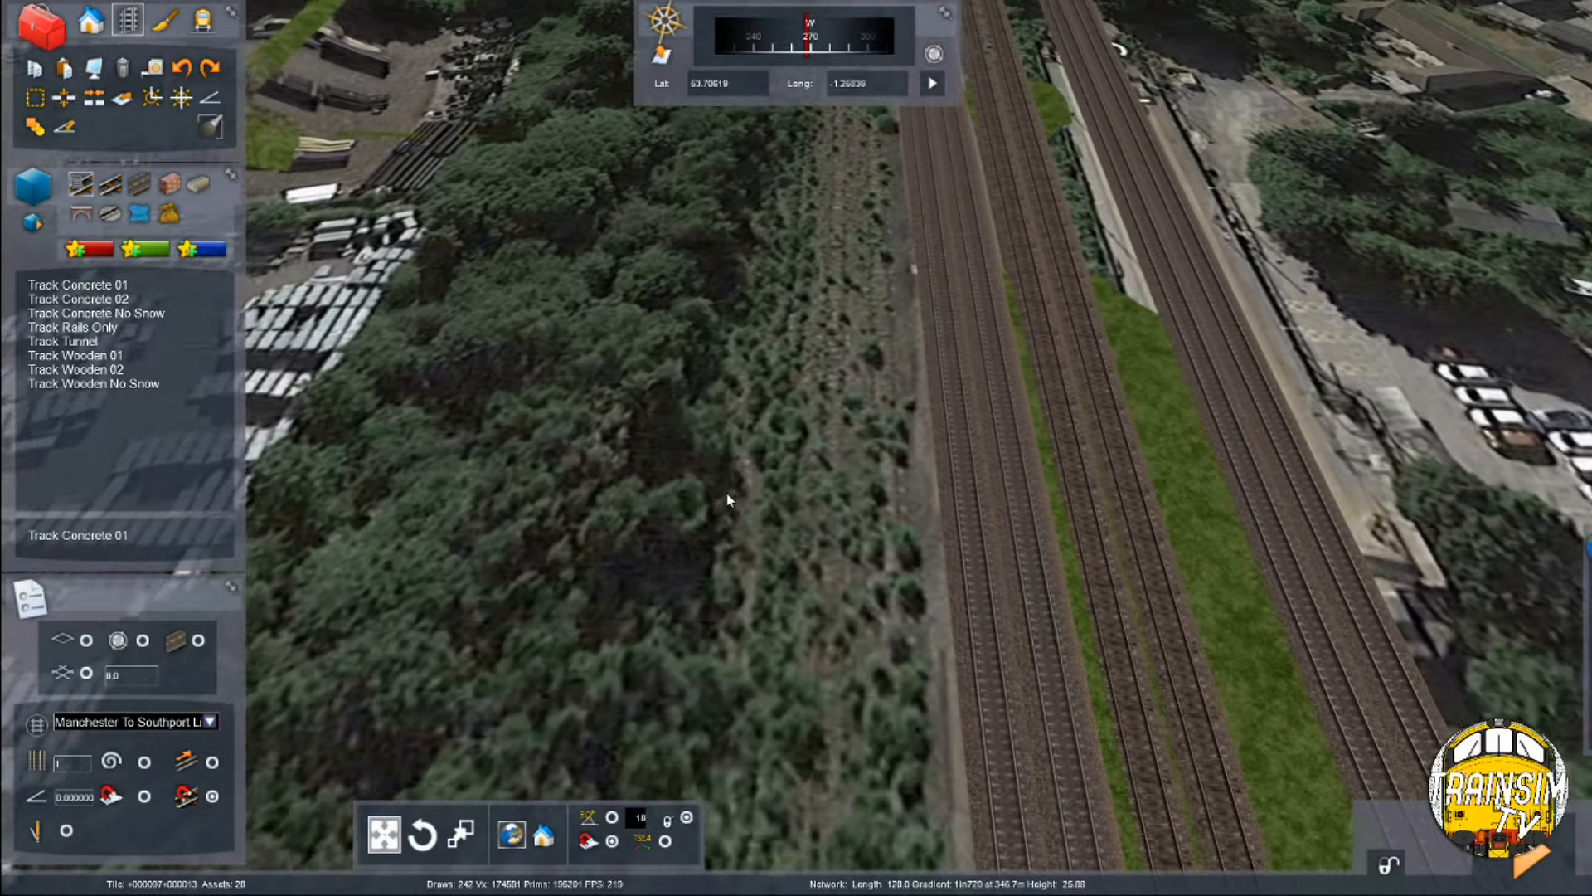
scroll(727, 496, "up", 1)
right_click_drag(727, 496, 827, 434)
scroll(825, 413, "up", 3)
scroll(826, 434, "down", 2)
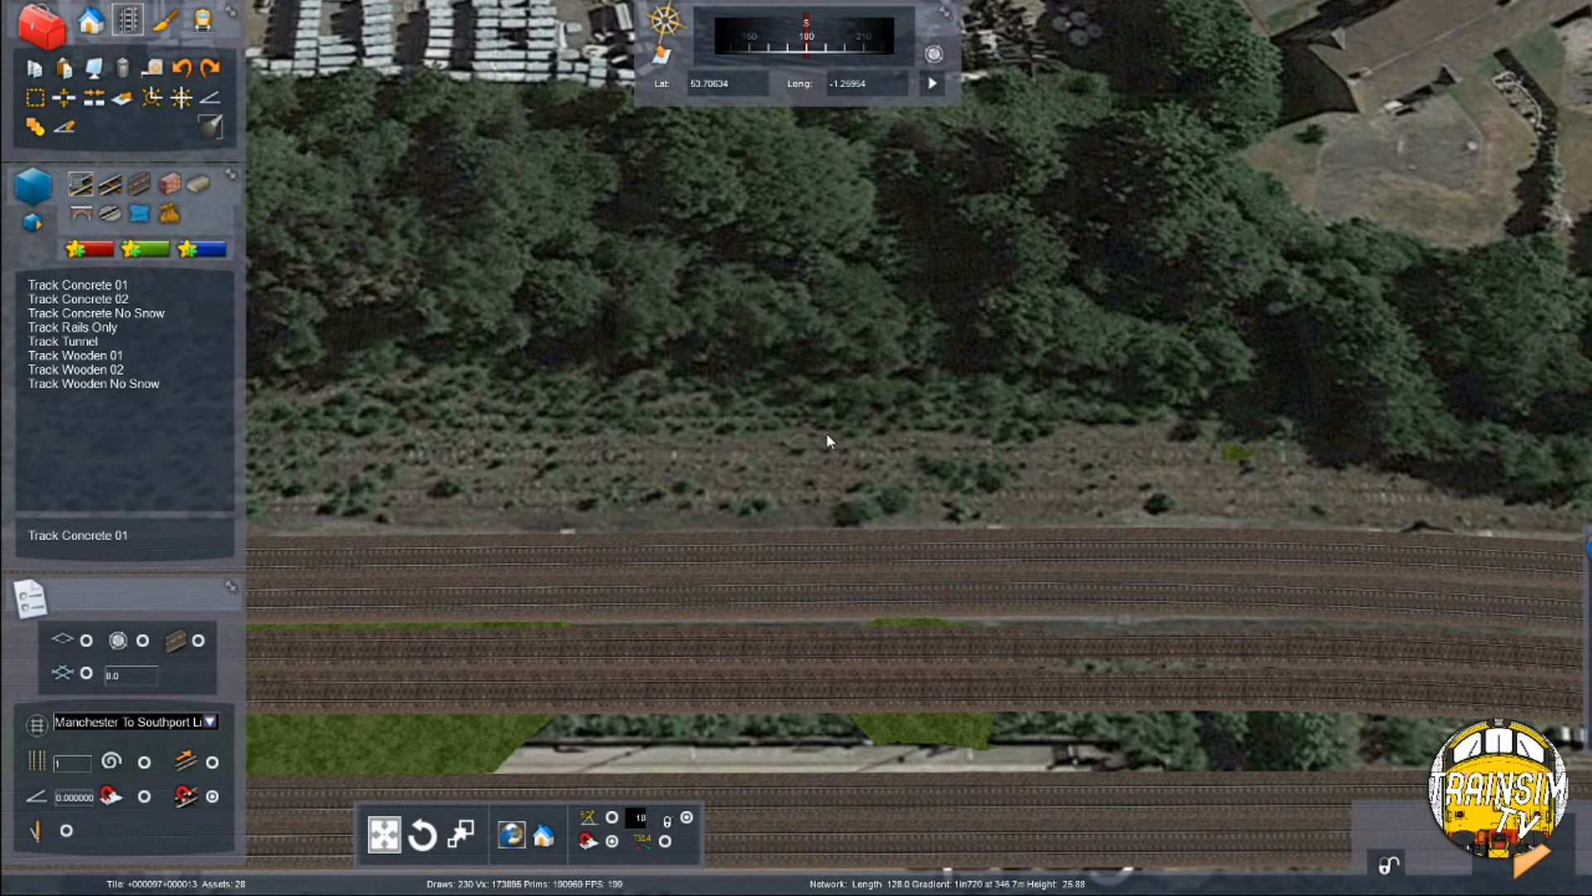
scroll(827, 440, "down", 5)
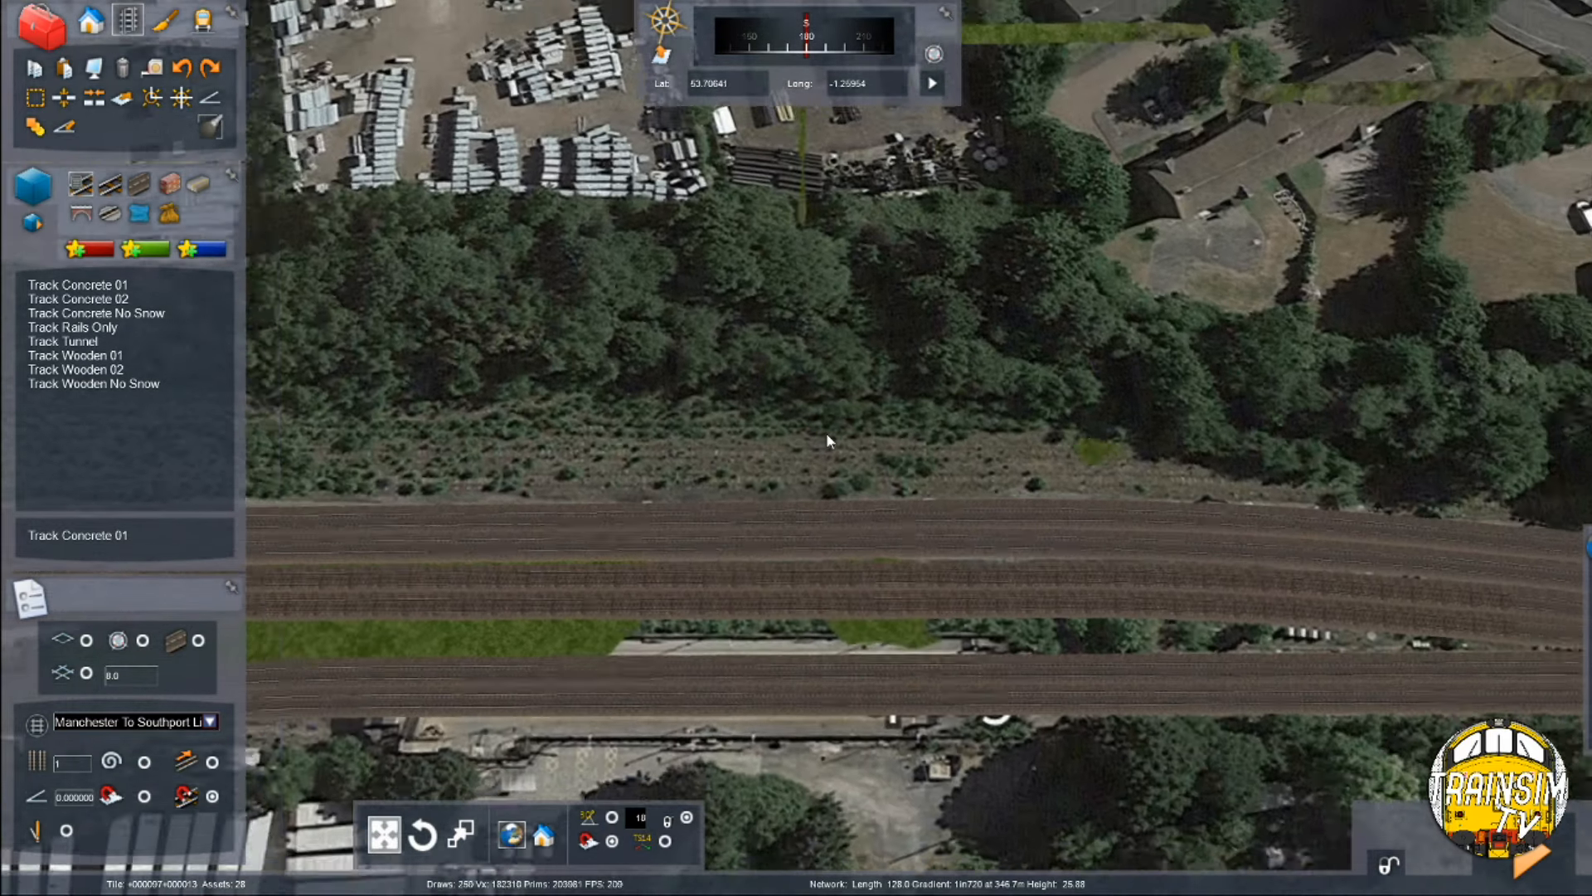
scroll(826, 431, "up", 3)
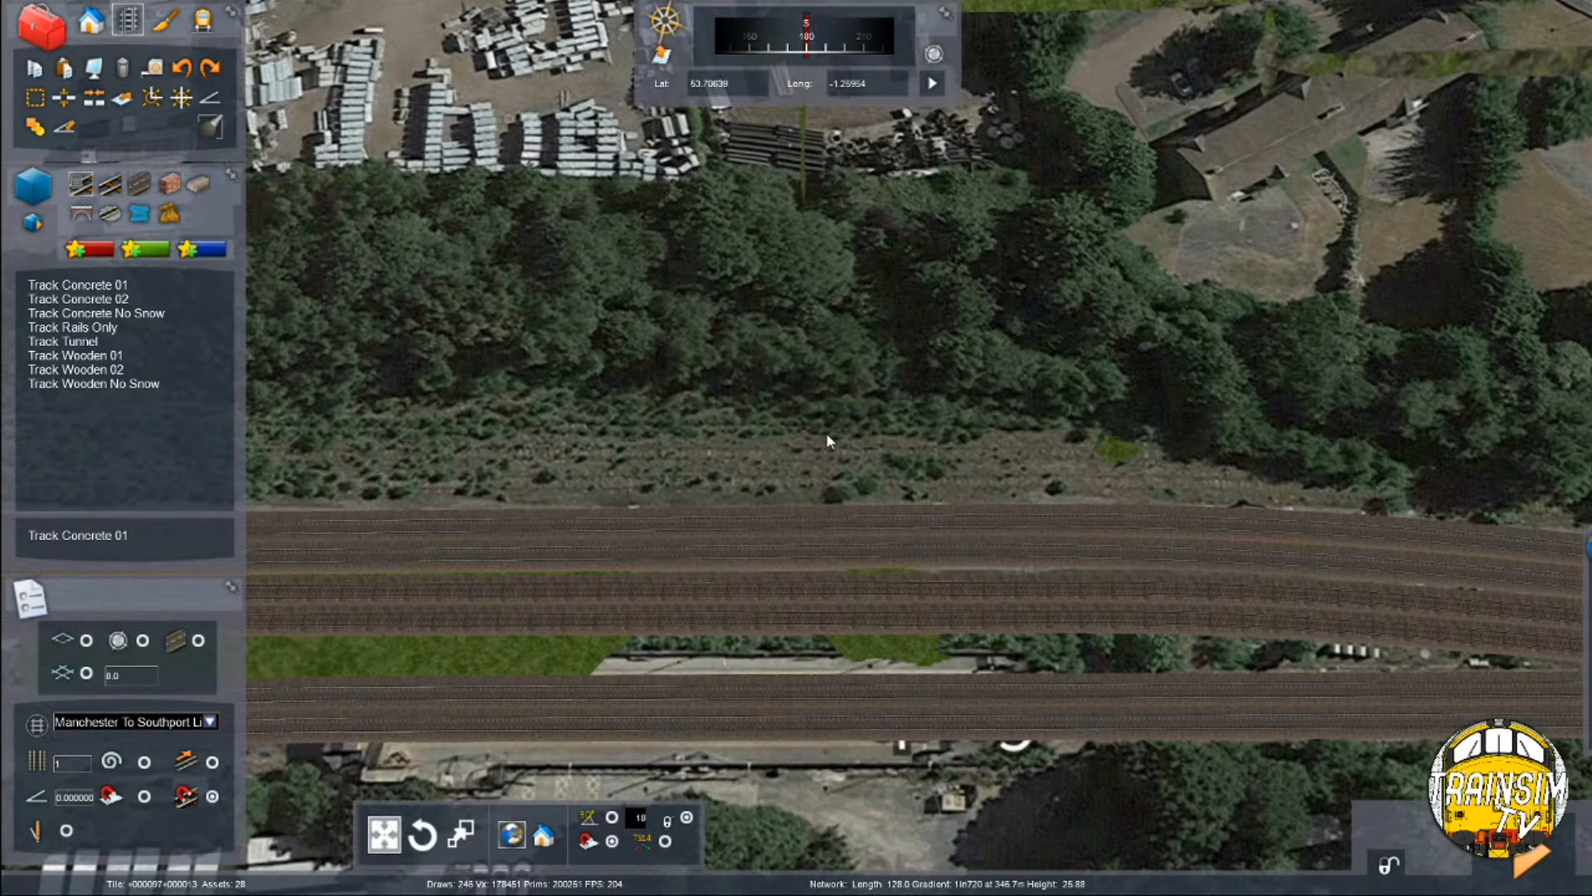
scroll(816, 468, "up", 2)
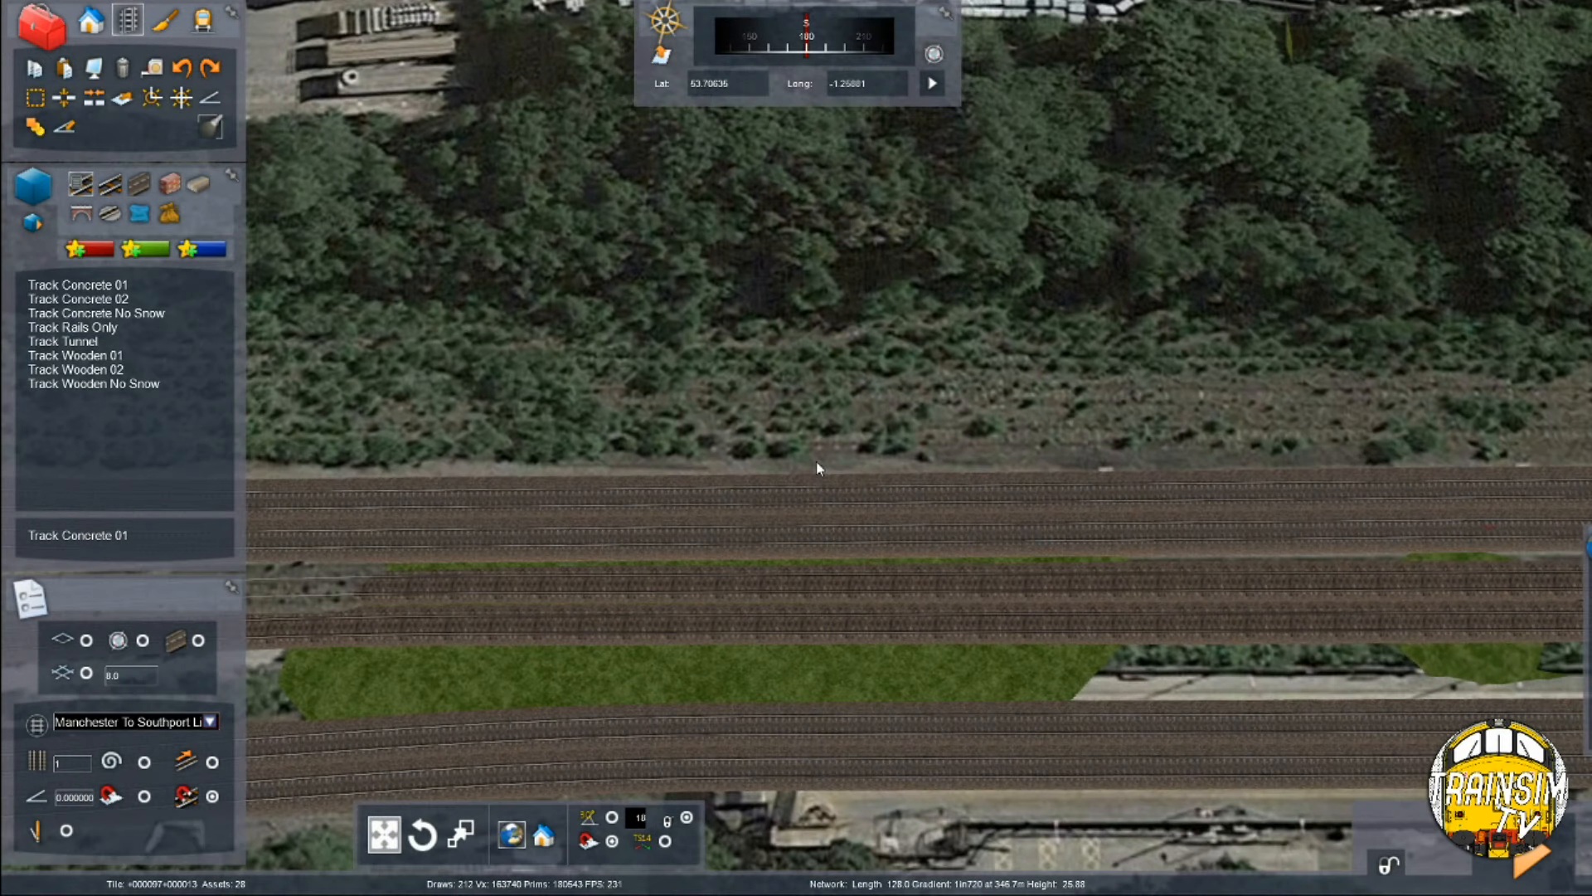
scroll(818, 467, "up", 2)
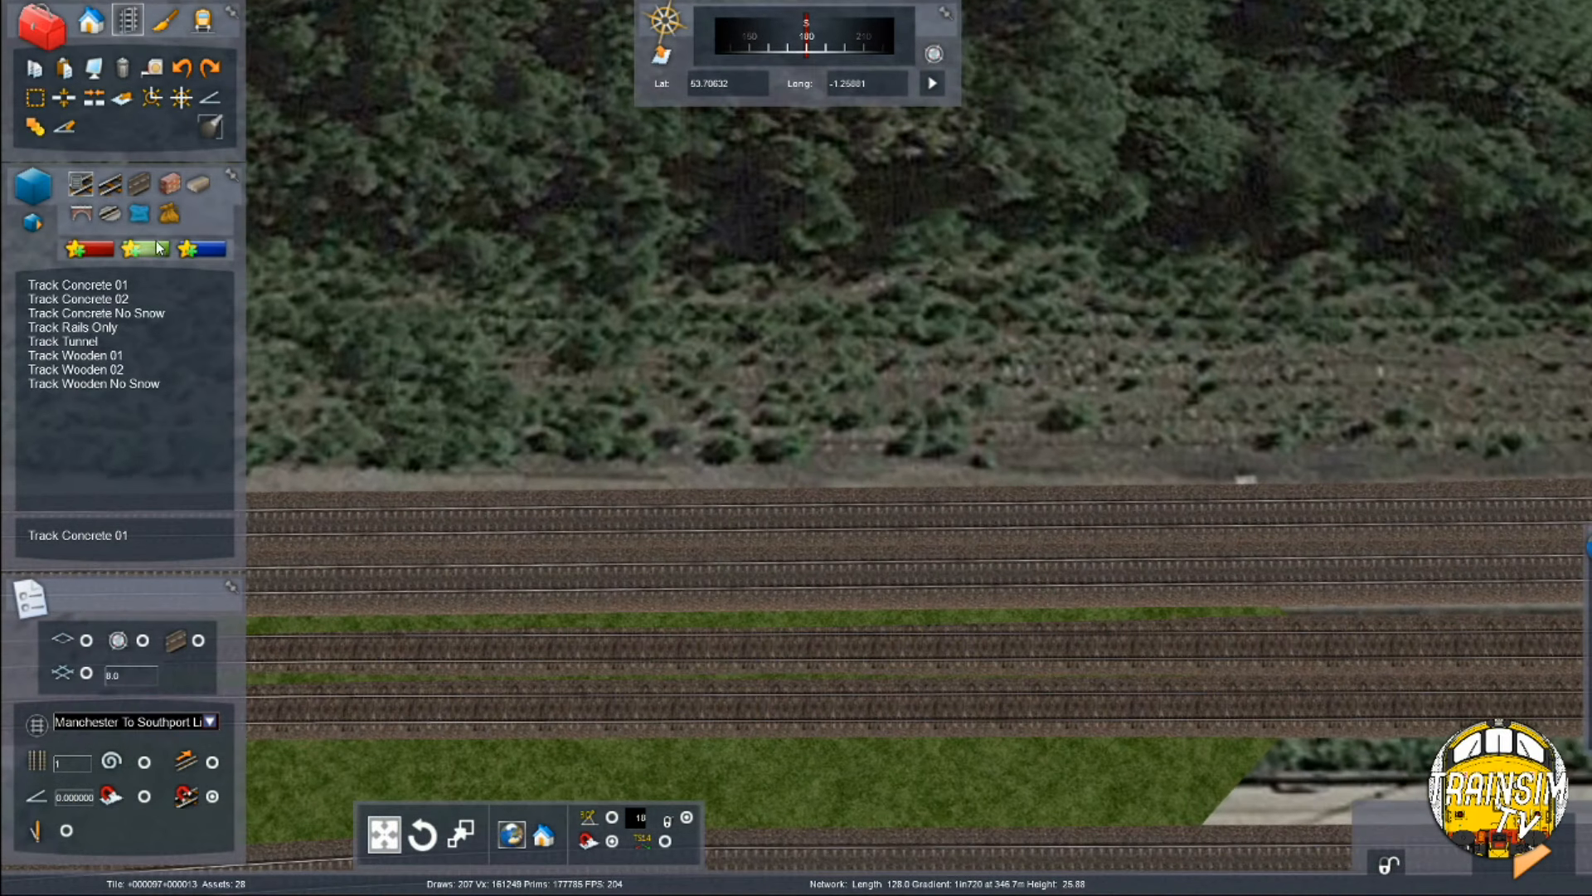
Step: Offset about 145 m of the southern main line's outermost track southward by 5, creating a parallel track in Track Wooden 01
left_click(35, 98)
scroll(34, 98, "down", 3)
key("Left")
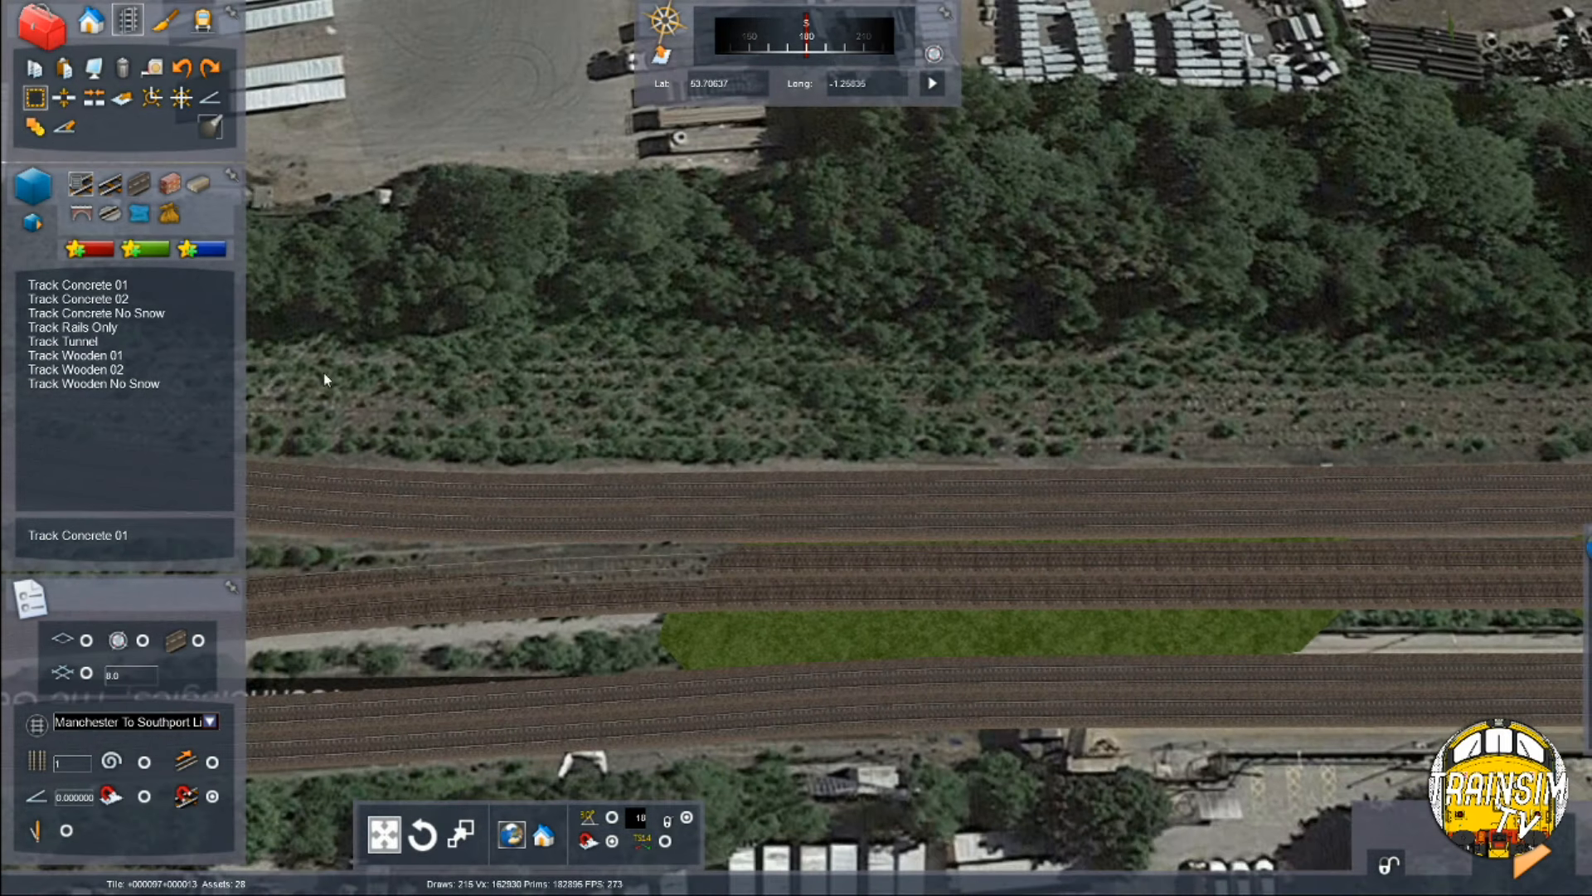
key("Left")
key("Left")
key("Right")
scroll(631, 488, "up", 2)
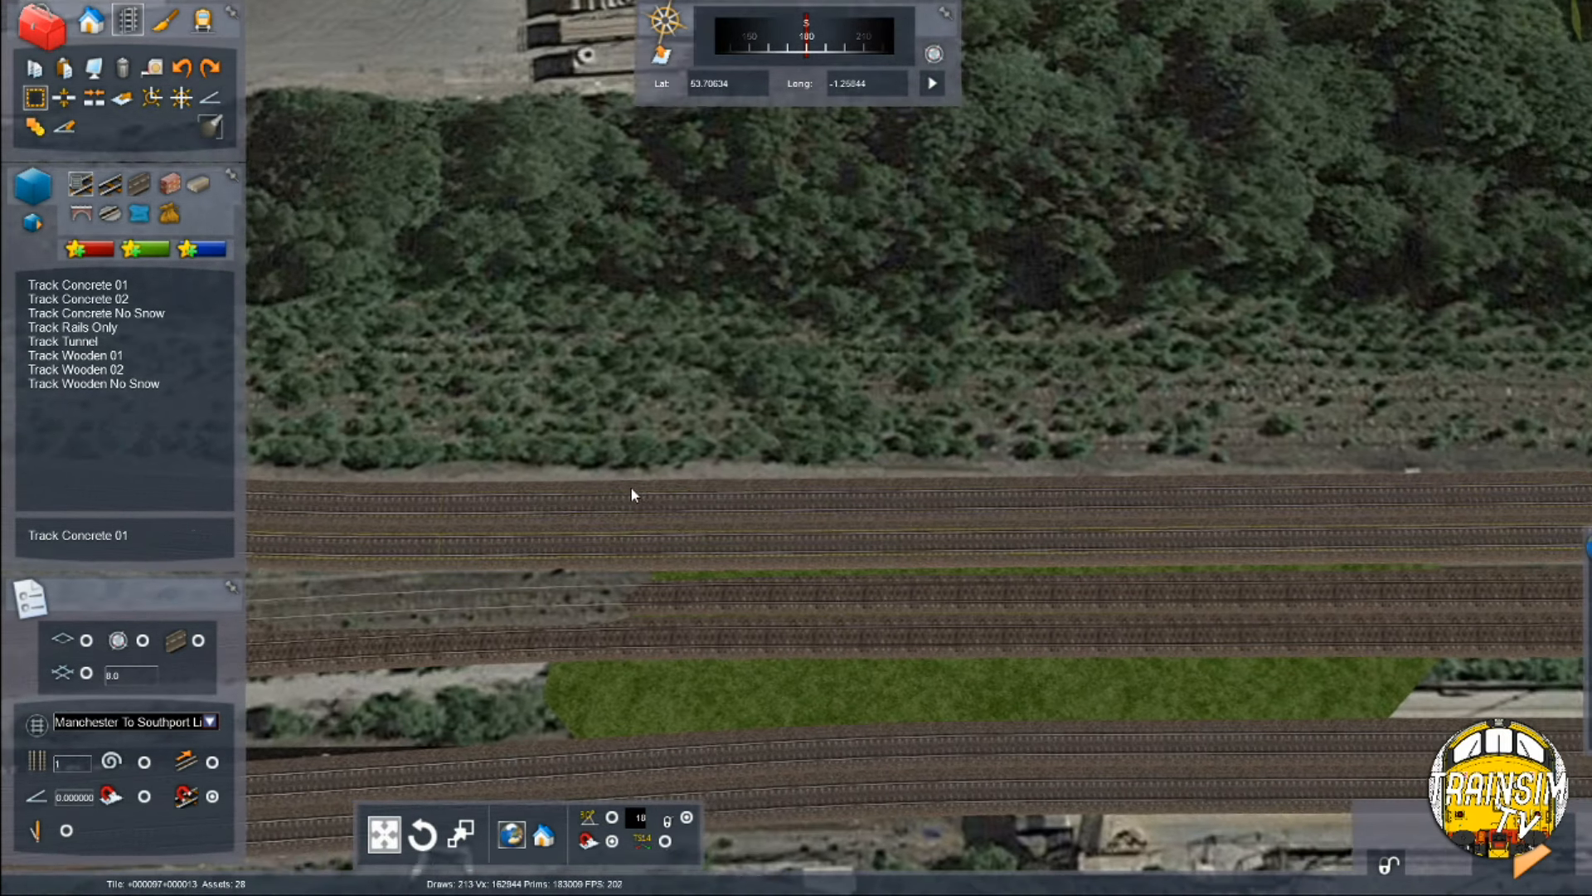
left_click(658, 488)
left_click(627, 490)
key("Right")
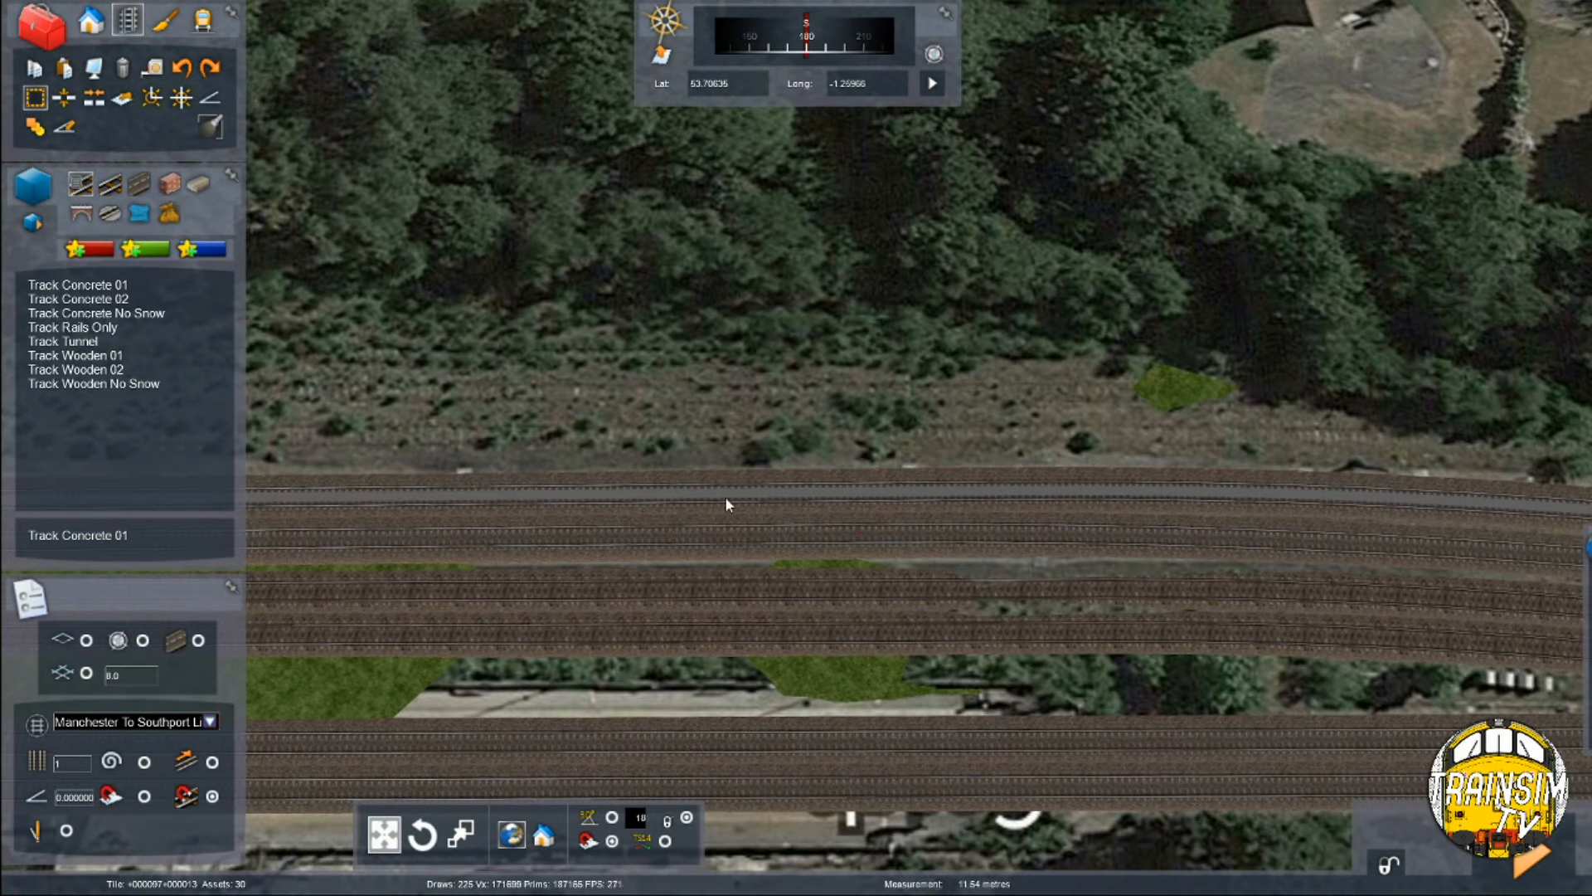
key("Right")
left_click_drag(738, 499, 987, 458, "shift")
key("Right")
key("Left")
key("Right")
mouse_move(987, 458)
right_mouse_down()
mouse_move(1037, 458)
mouse_move(1033, 441)
mouse_move(952, 484)
right_mouse_up()
key("Right")
left_click_drag(956, 498, 784, 497, "shift")
left_click(123, 98)
key("Left")
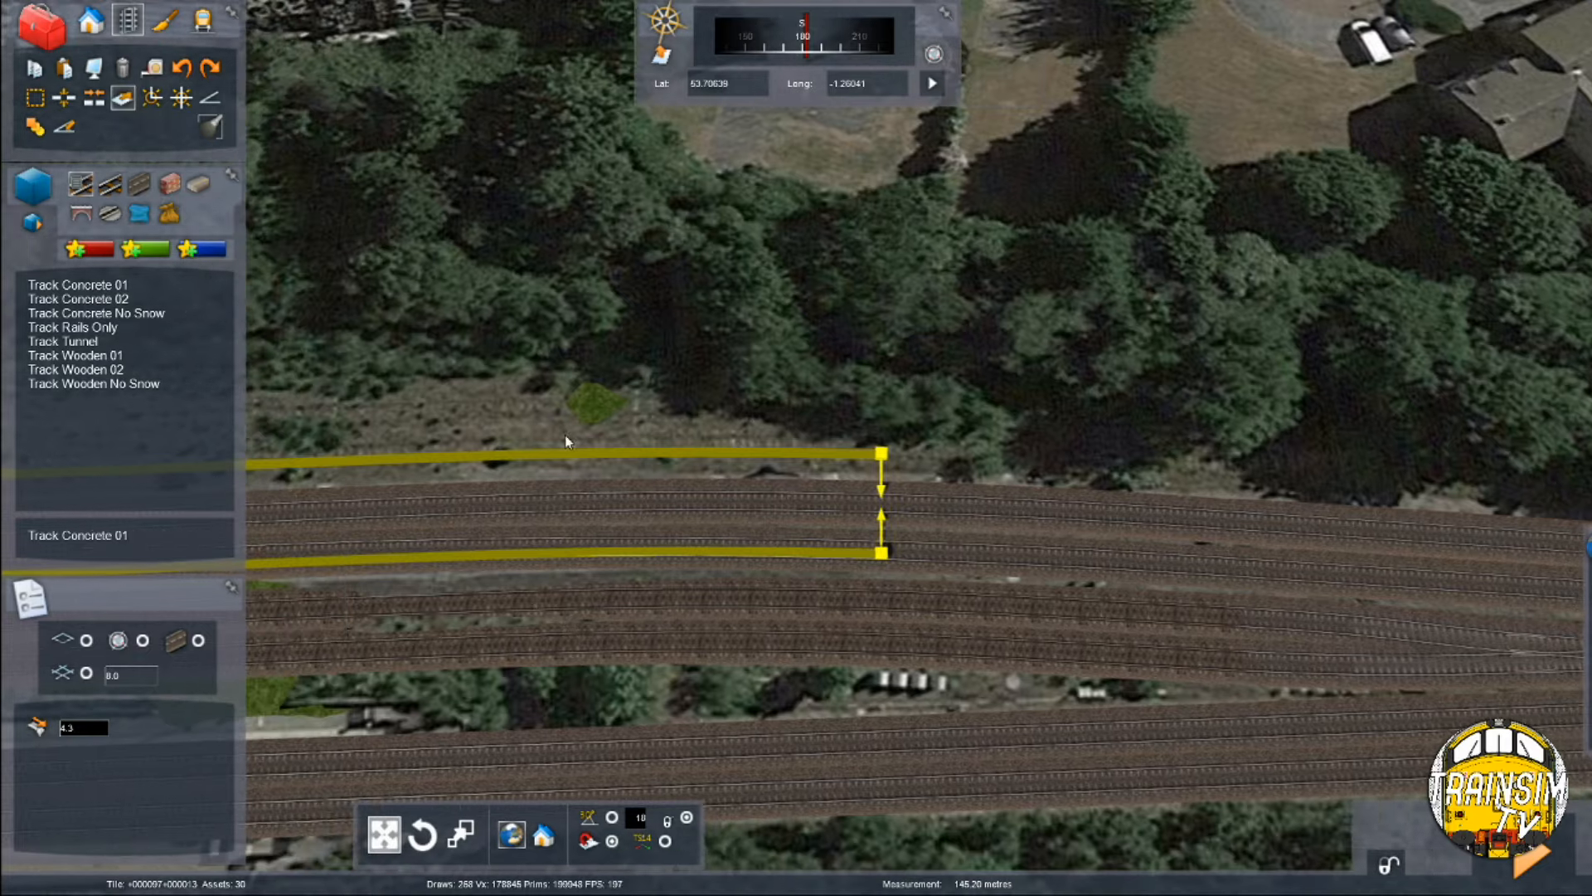
key("Left")
scroll(599, 499, "up", 3)
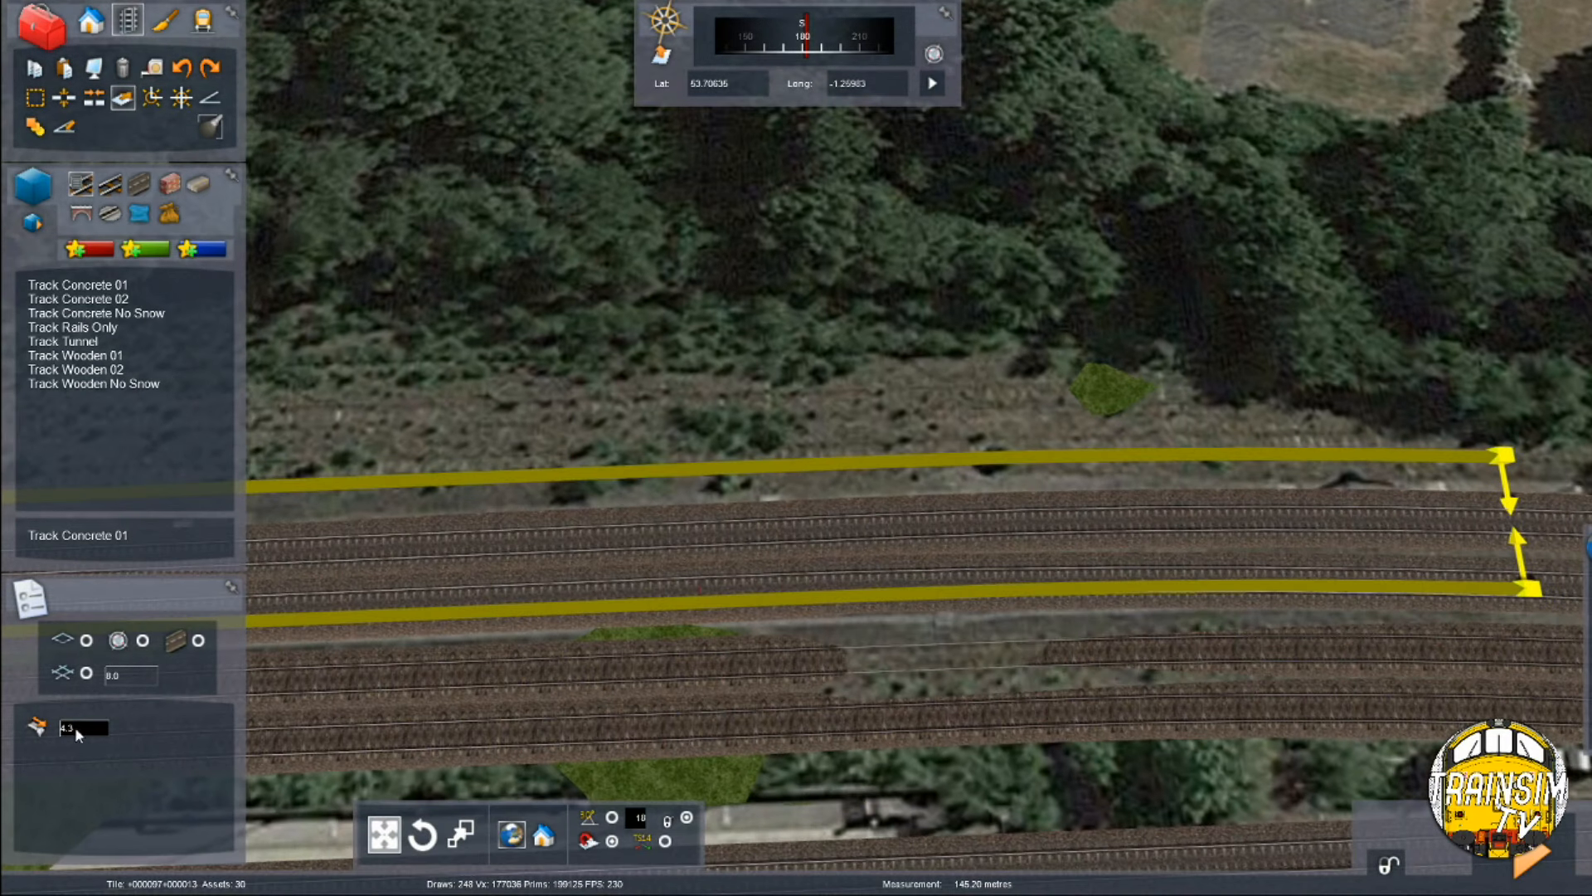
left_click_drag(75, 727, 45, 719)
type("5")
left_click(131, 356)
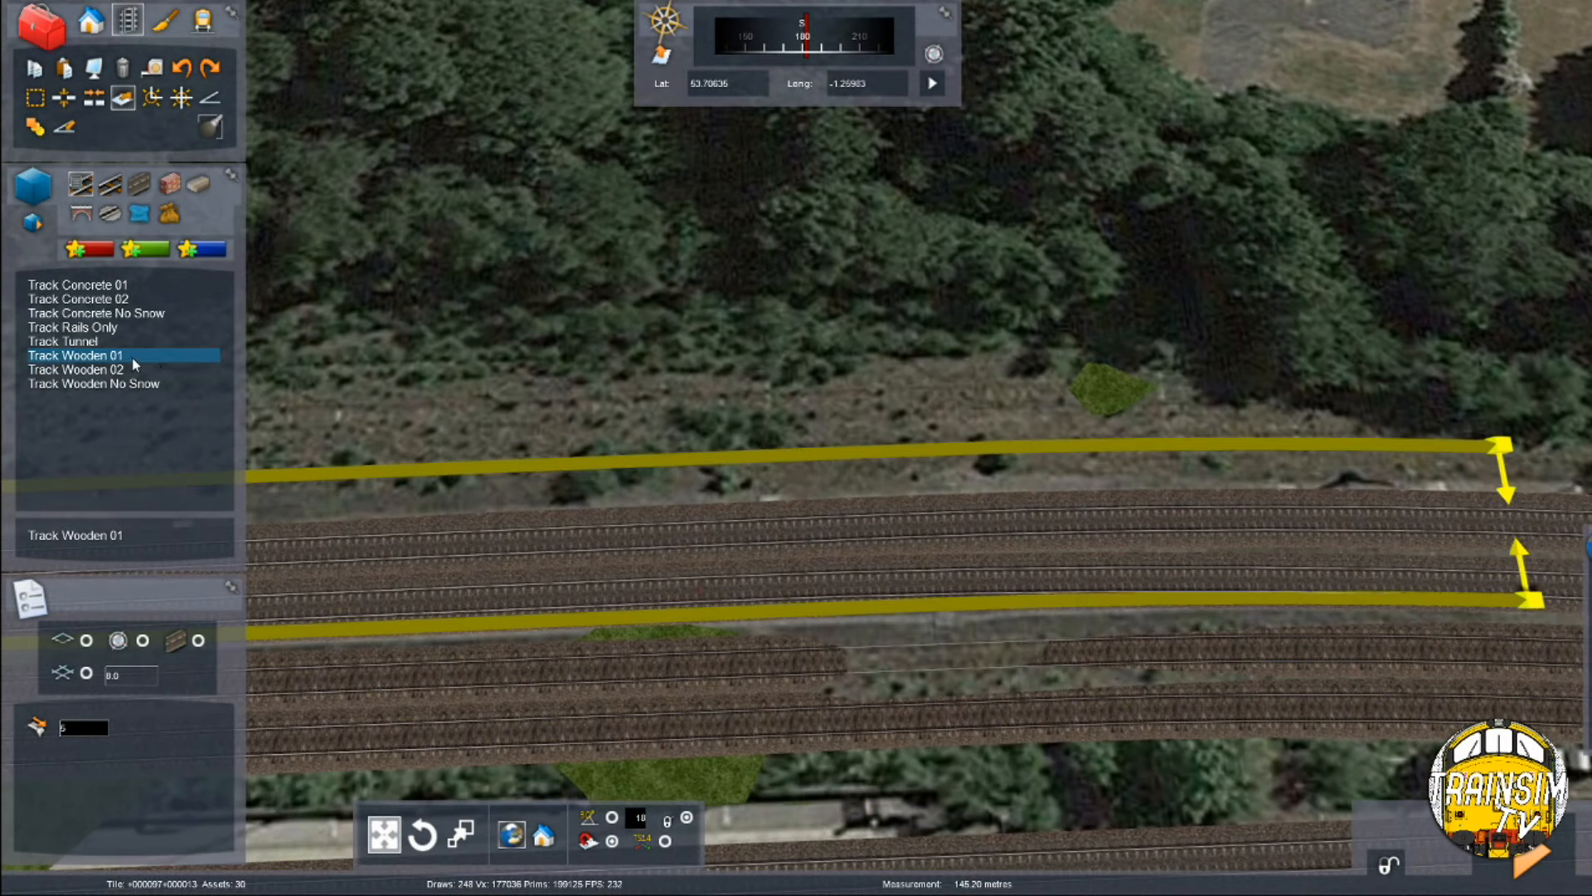
left_click(1447, 452)
Step: Examine the alignment between the western end of the new parallel track and the junction
right_click_drag(1448, 452, 1551, 415)
right_click_drag(1020, 506, 1018, 396)
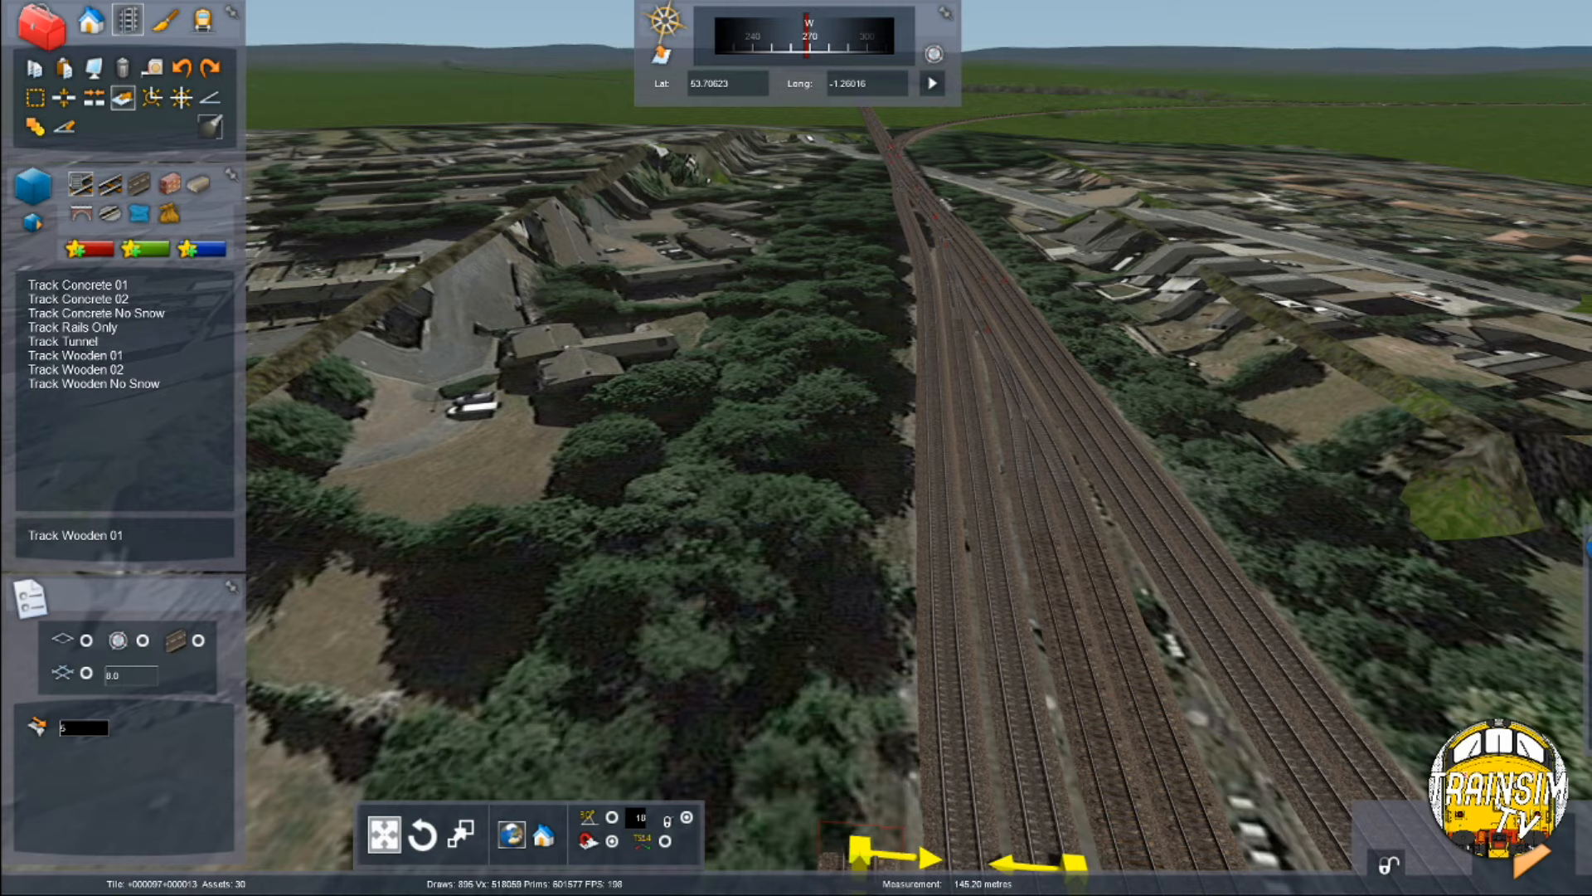
key("Up")
mouse_move(856, 669)
right_mouse_down()
mouse_move(856, 531)
mouse_move(856, 670)
right_mouse_up()
right_click_drag(847, 403, 836, 463)
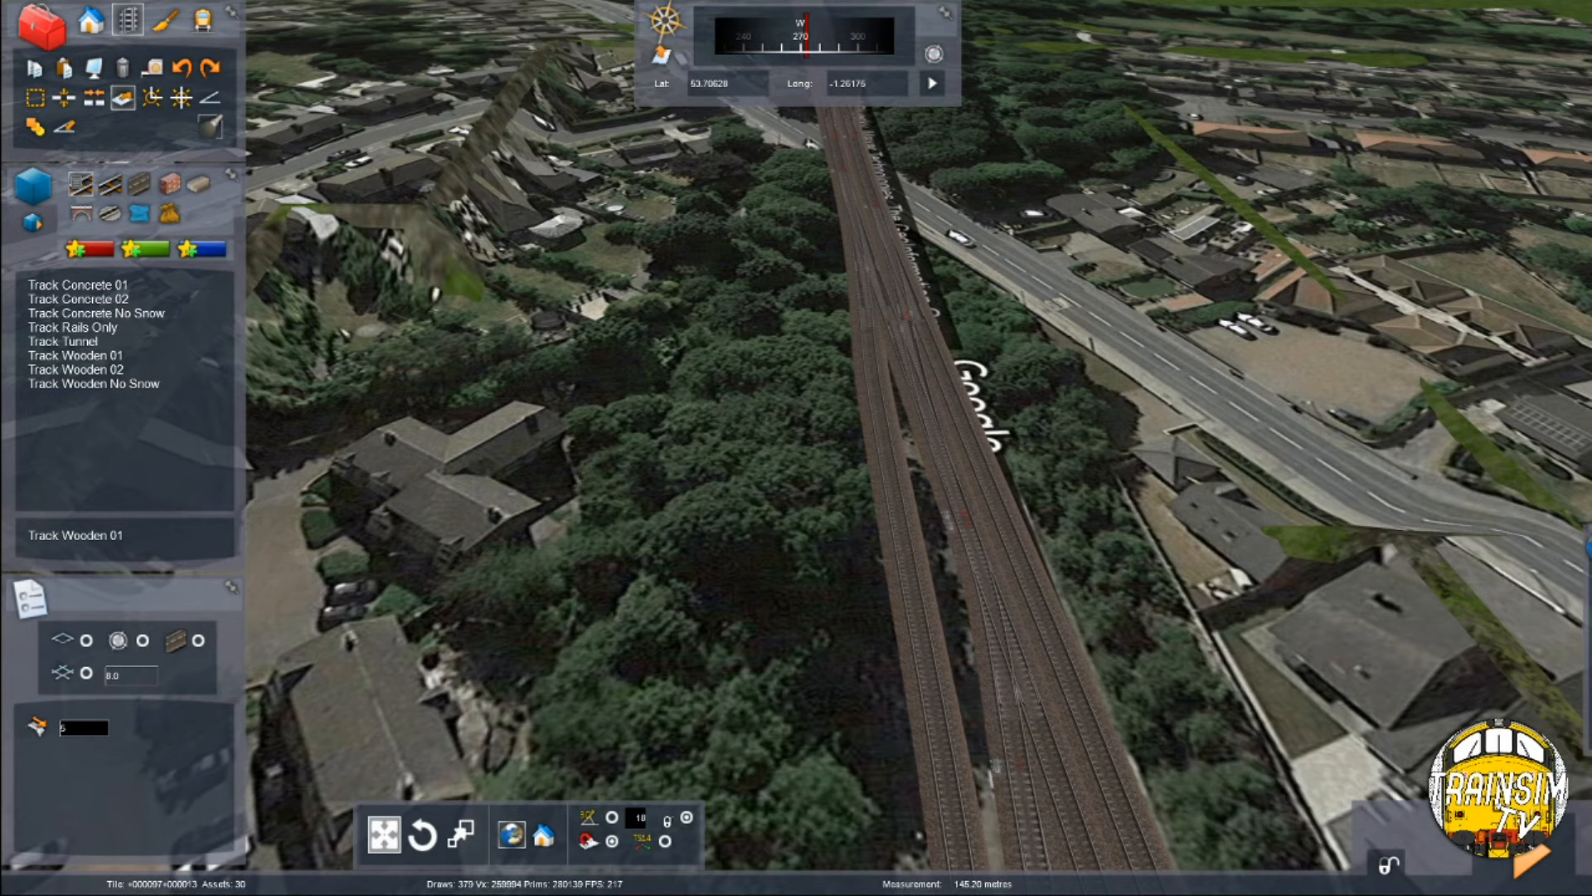
scroll(875, 377, "up", 4)
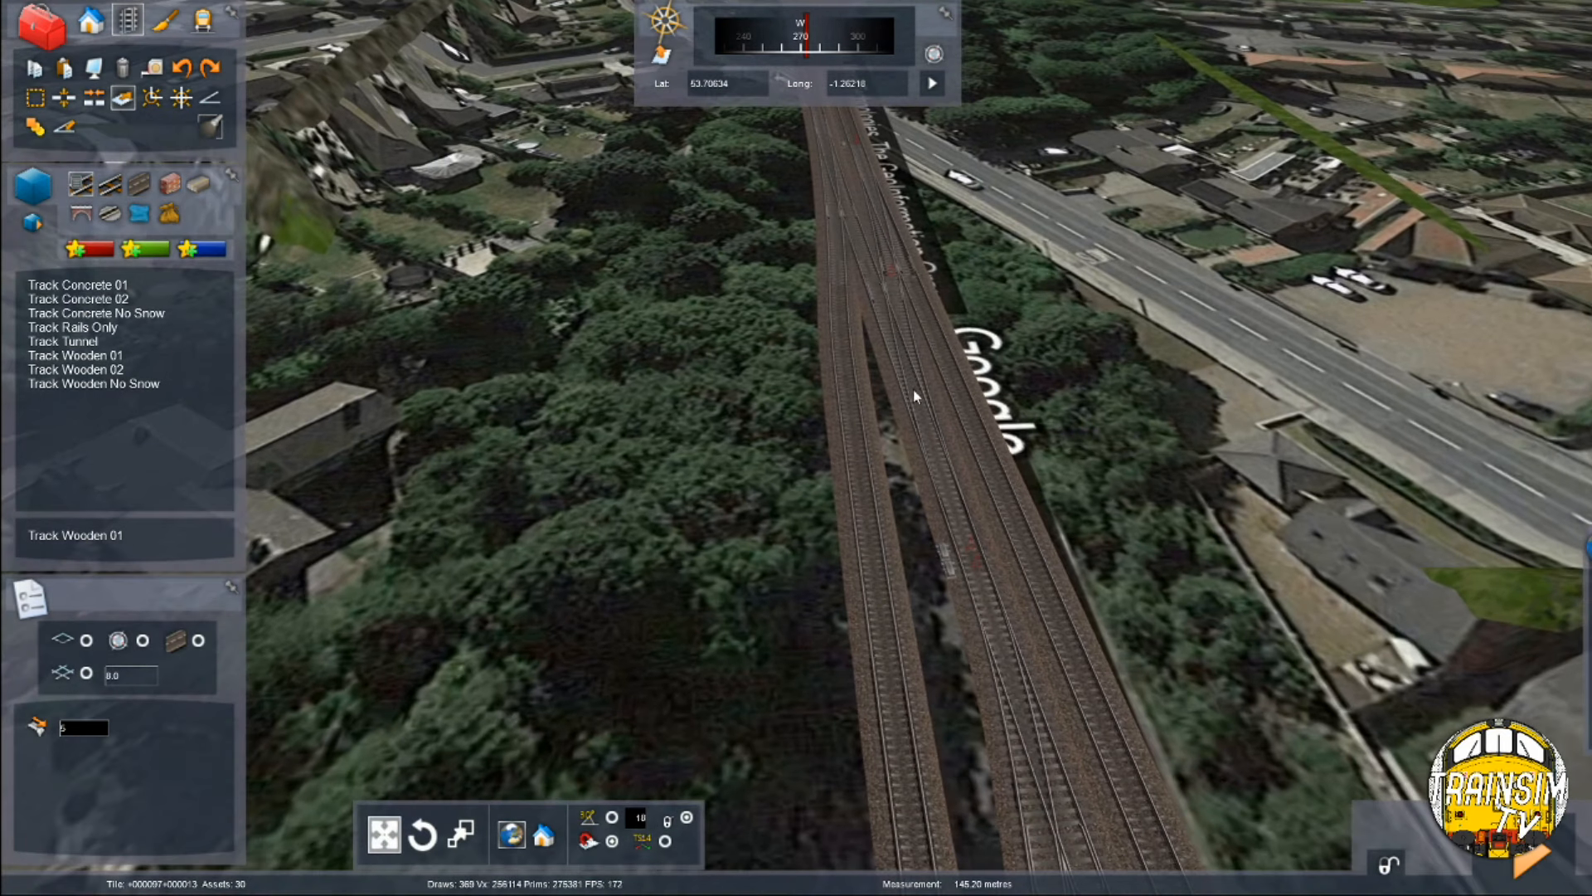
scroll(843, 416, "down", 5)
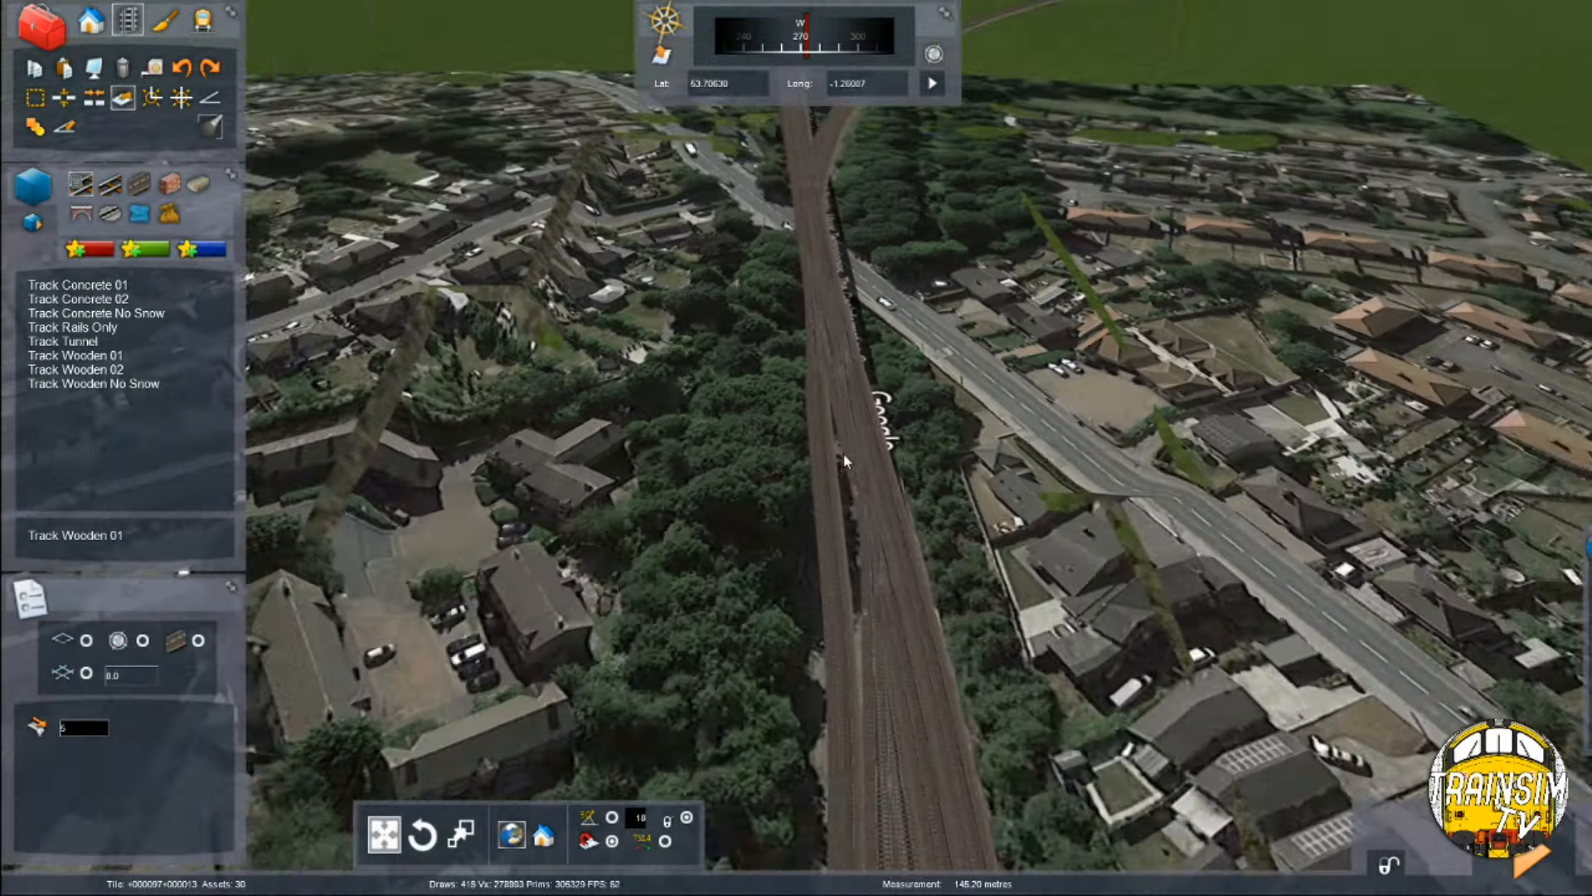
scroll(831, 533, "down", 2)
scroll(831, 533, "up", 5)
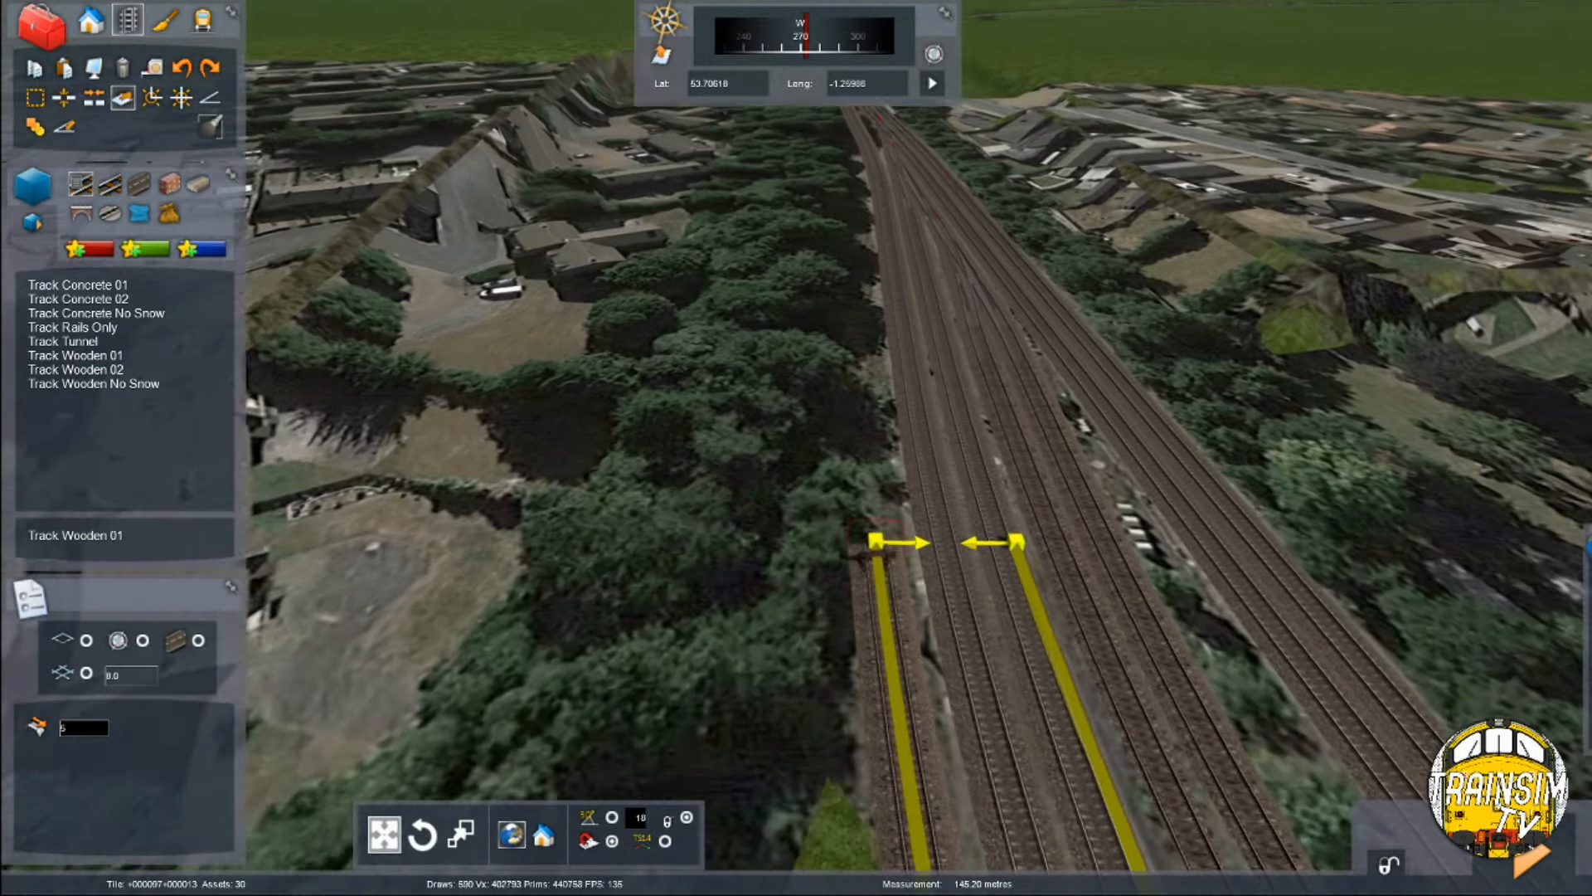
right_click_drag(831, 532, 831, 497)
Step: Extend the wooden-sleeper siding westward from its end with Track Wooden 01, running alongside the southern main line toward the junction
left_click(838, 684)
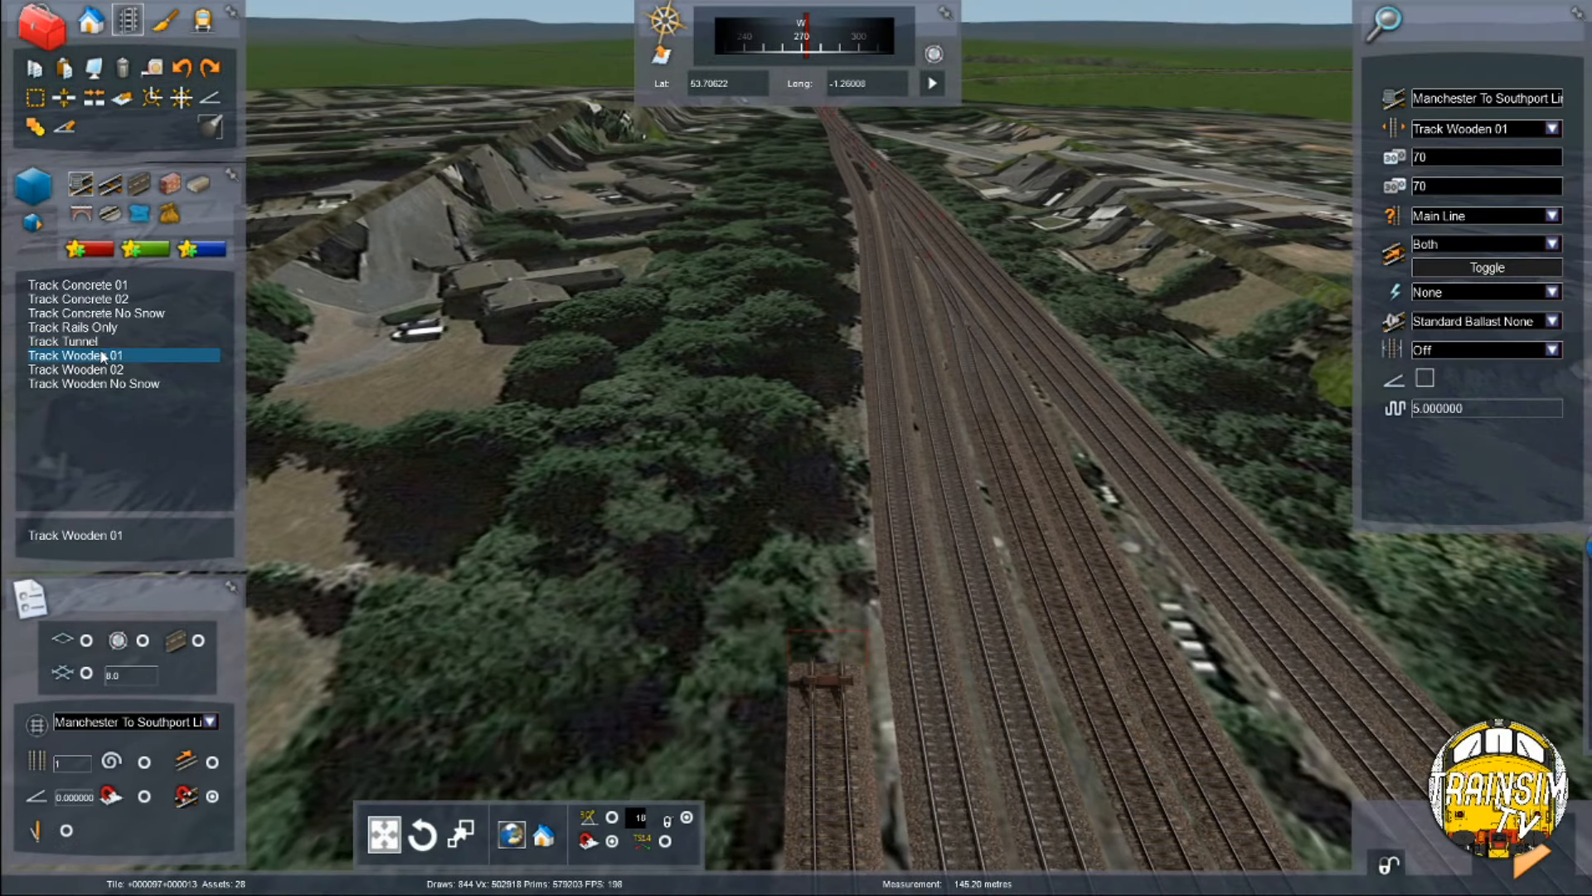
right_click(844, 534)
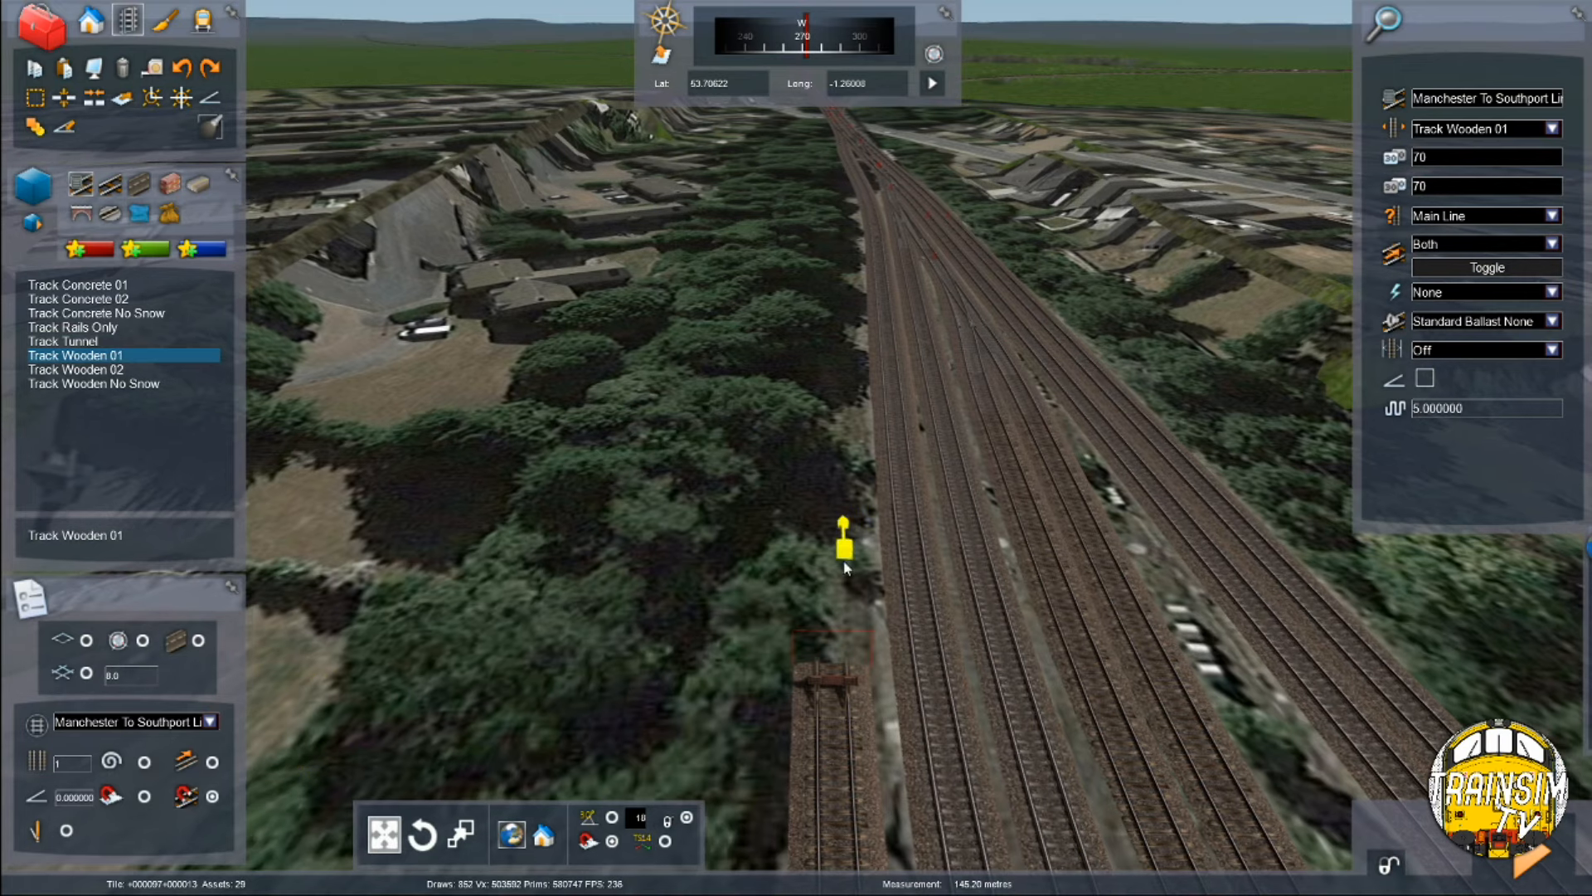
left_click(833, 659)
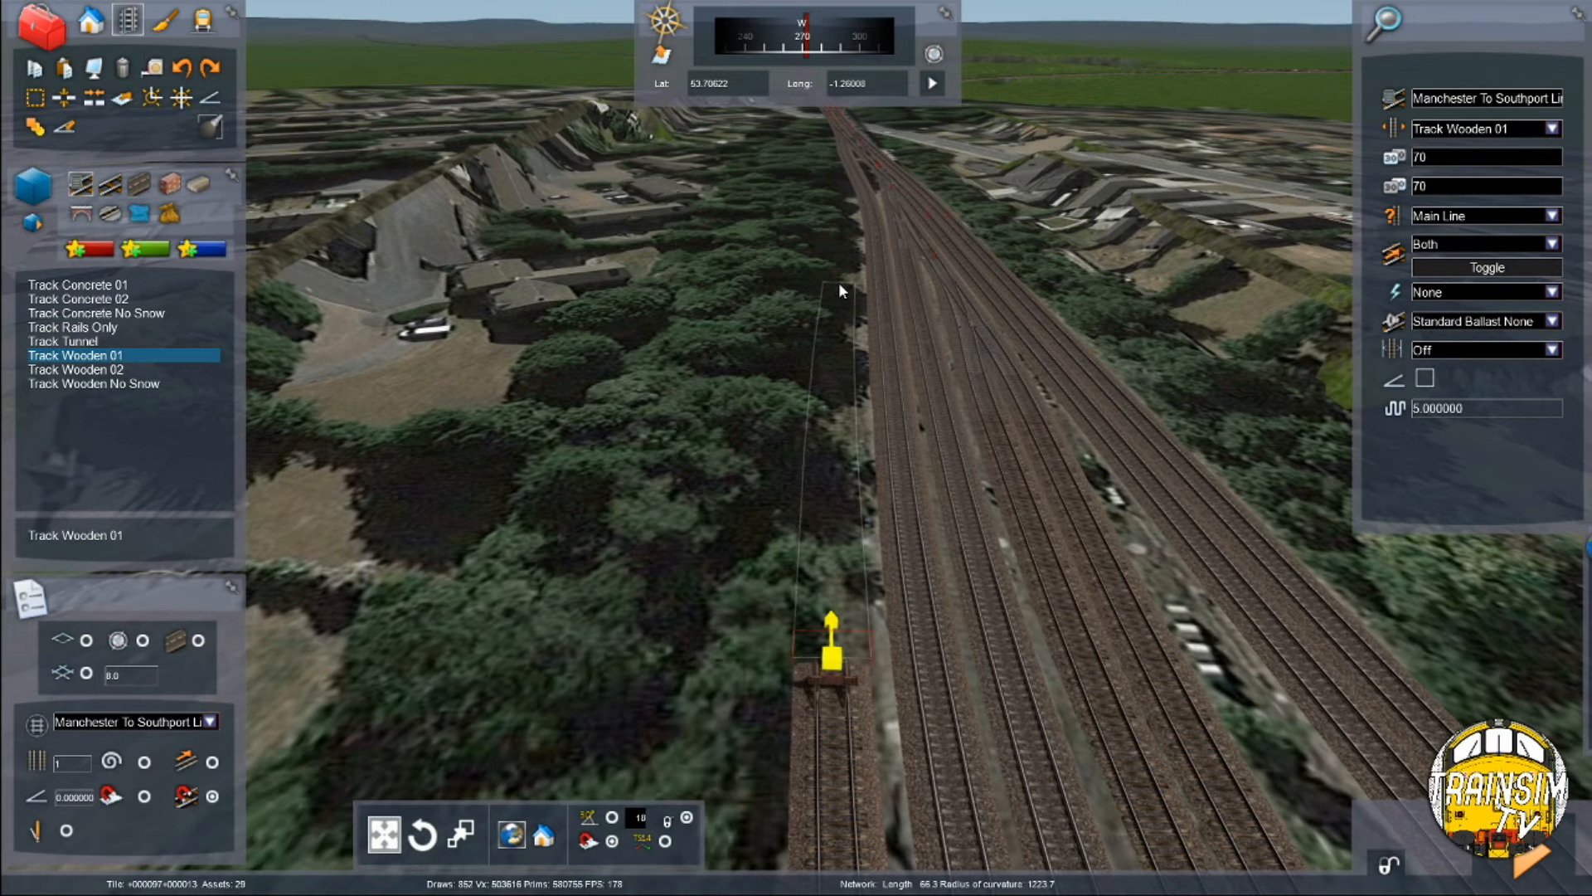
left_click(840, 282)
mouse_move(840, 282)
right_mouse_down()
mouse_move(839, 249)
mouse_move(839, 286)
right_mouse_up()
key("Up")
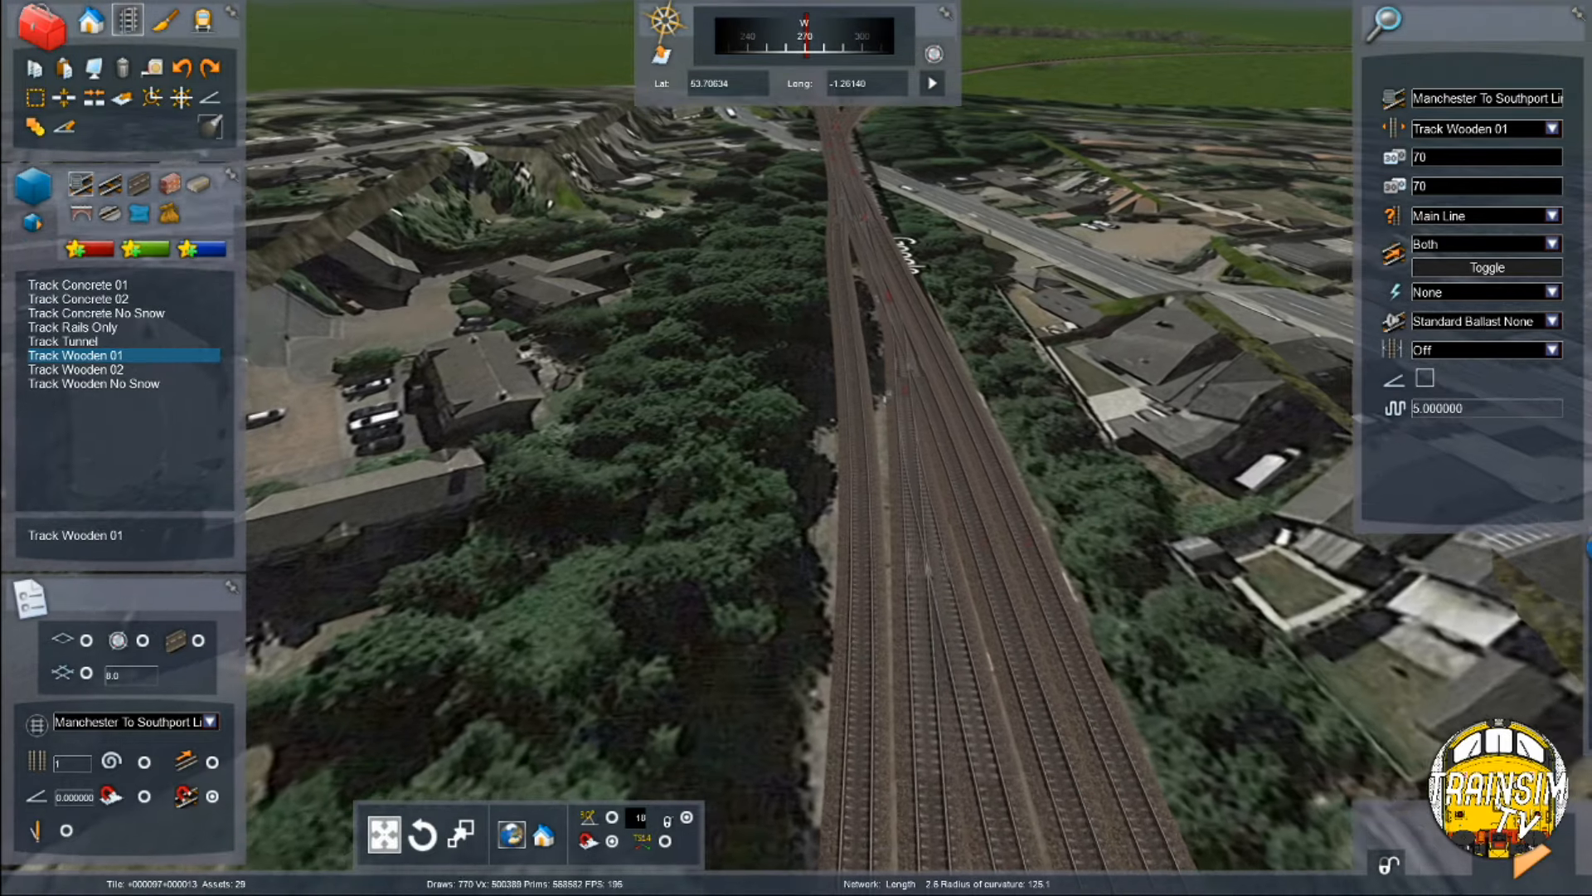
left_click(810, 326)
mouse_move(810, 326)
right_mouse_down()
mouse_move(810, 290)
mouse_move(810, 340)
right_mouse_up()
key("Up")
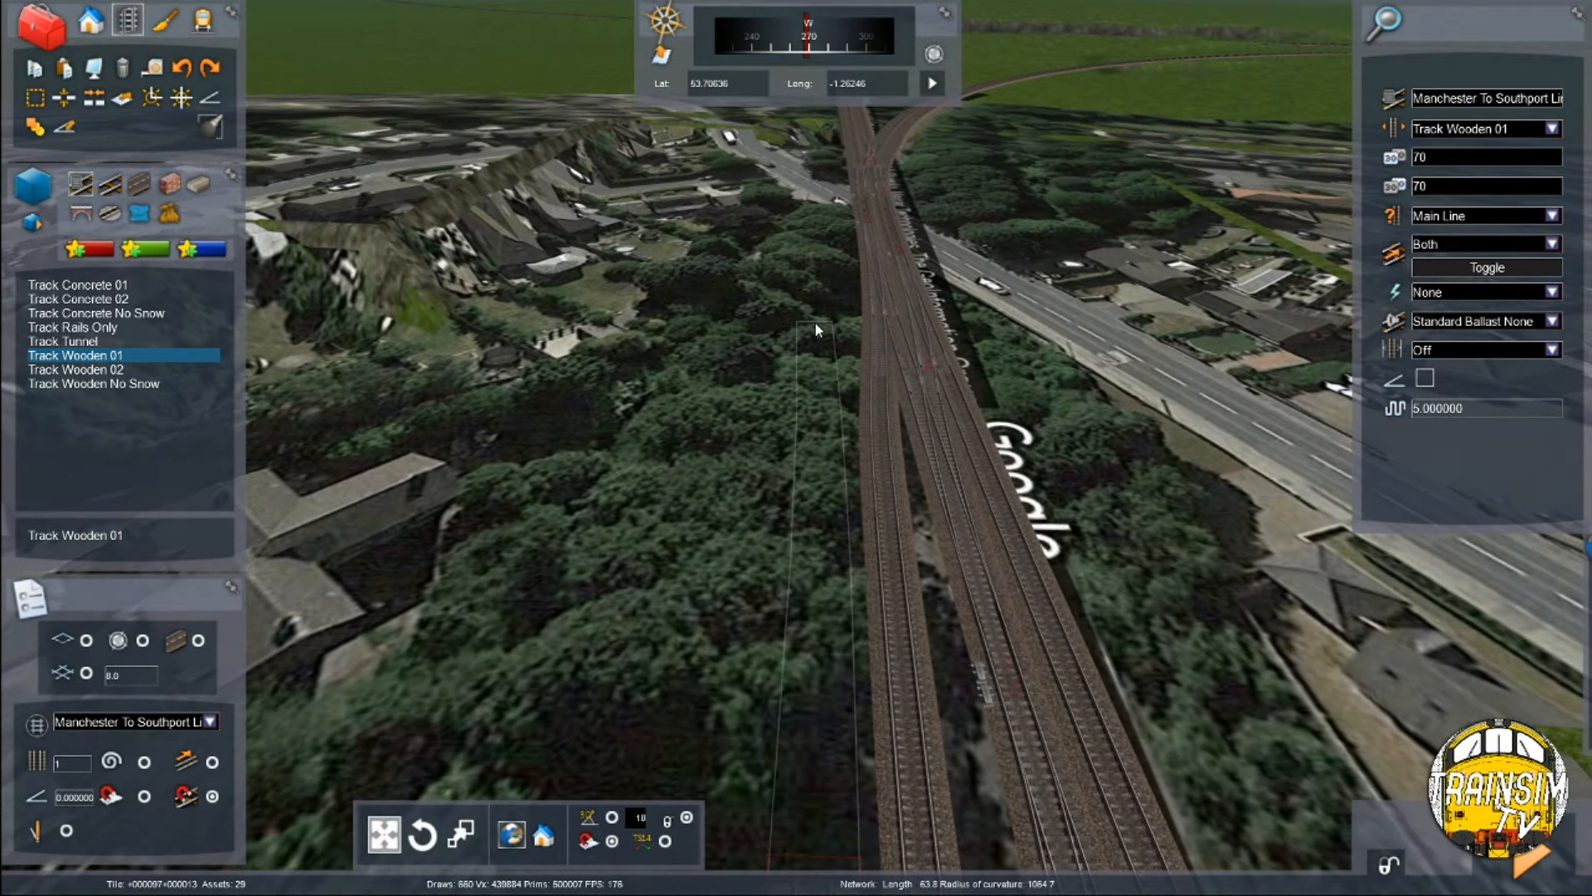
left_click(828, 425)
key("Up")
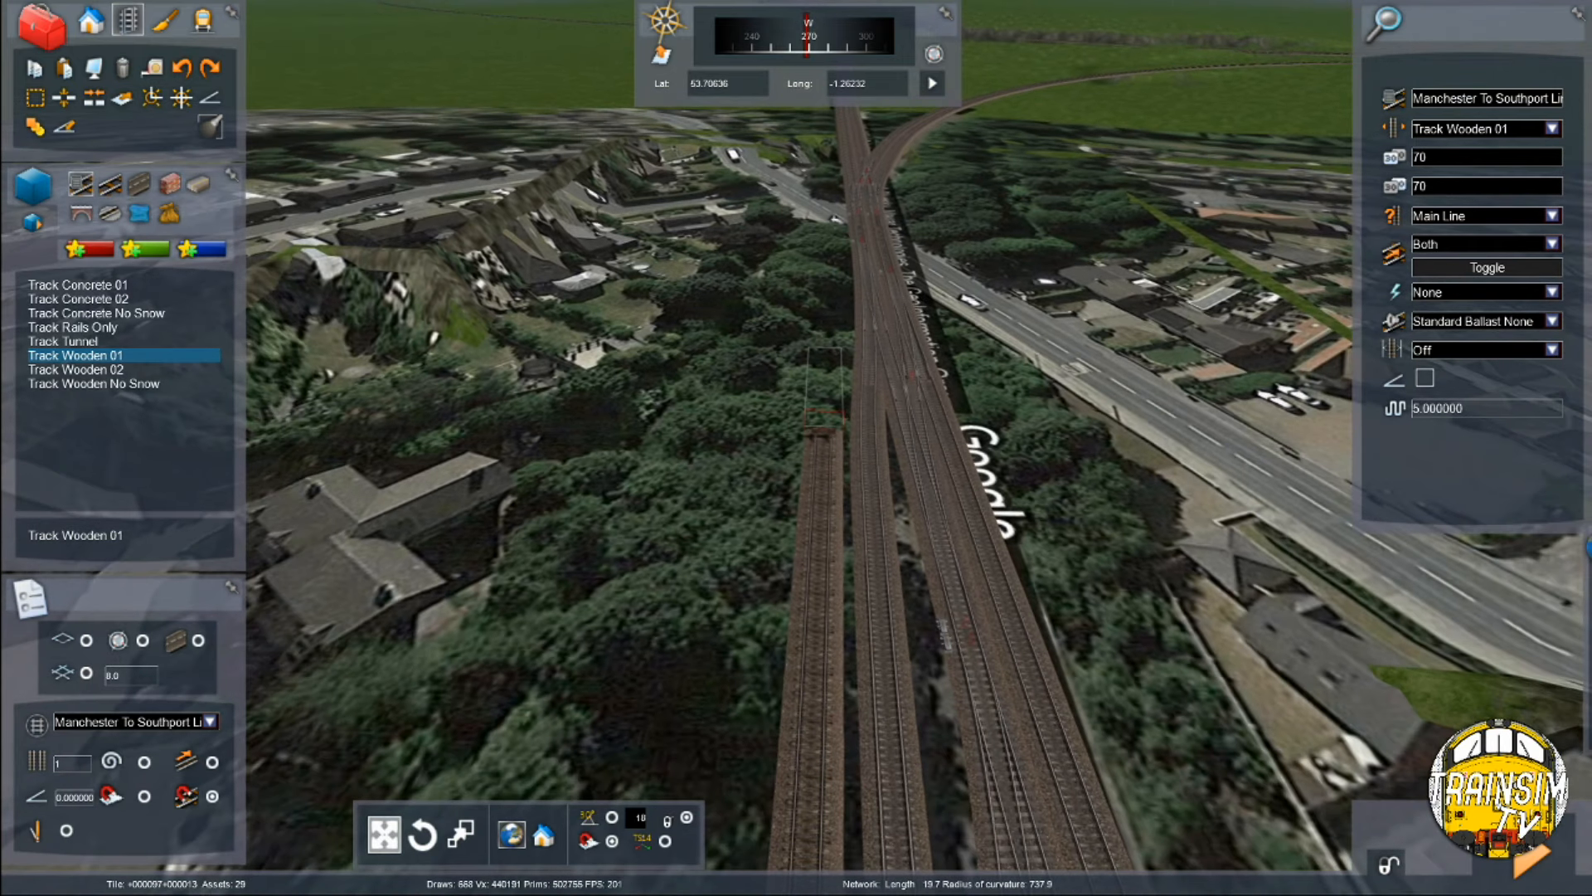
Step: Delete the newest western section of the siding and trim its end back by splitting off and deleting the last stretch
key("space")
left_click(834, 489)
key("Delete")
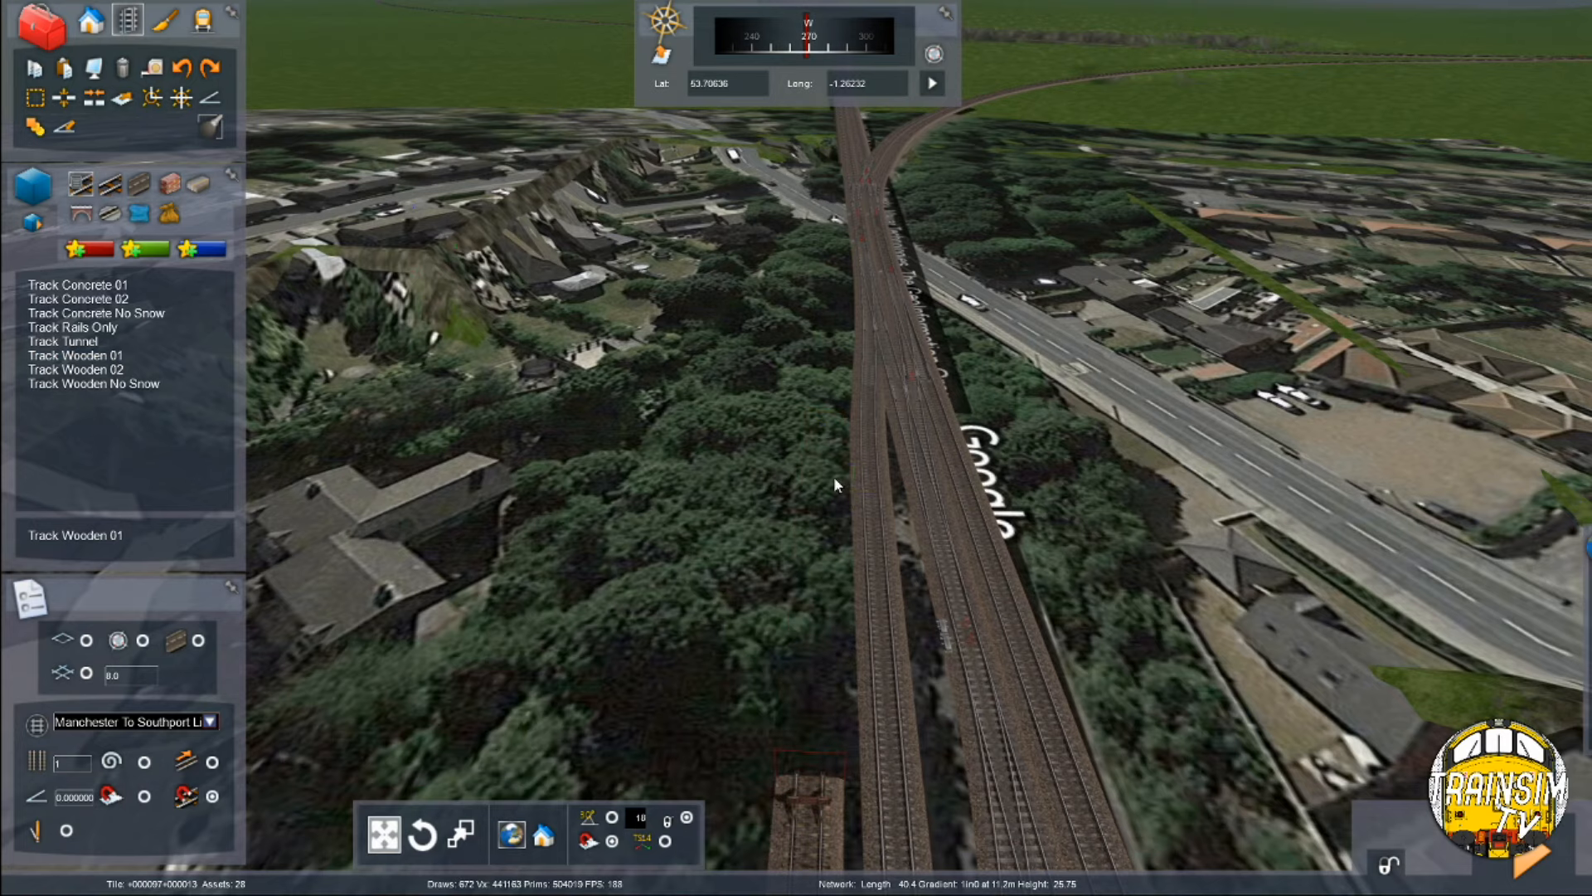
key("Down")
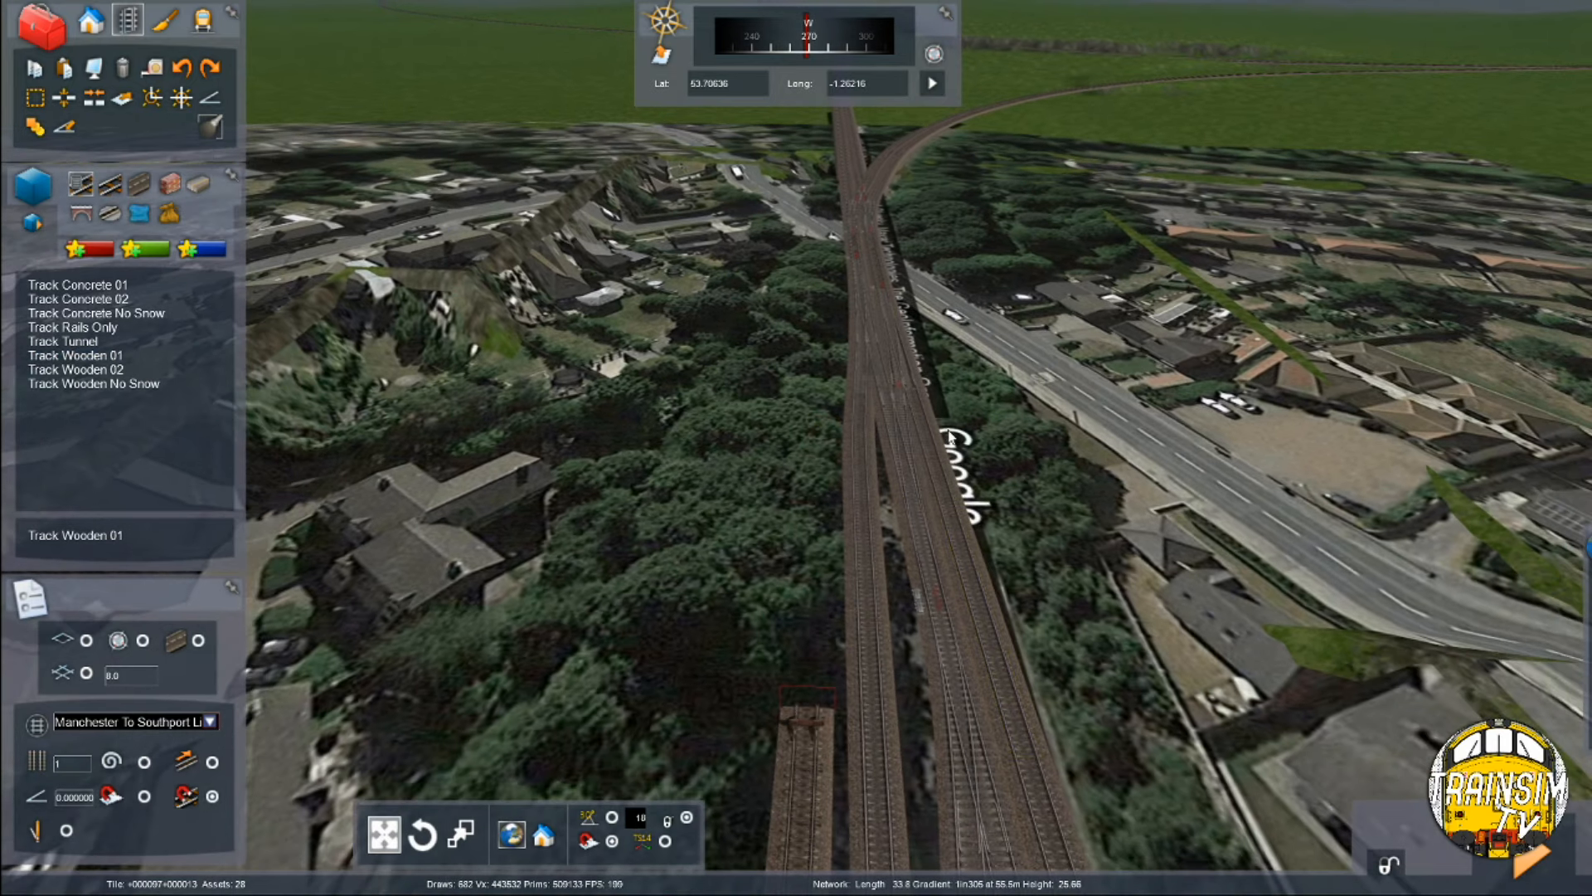
key("Up")
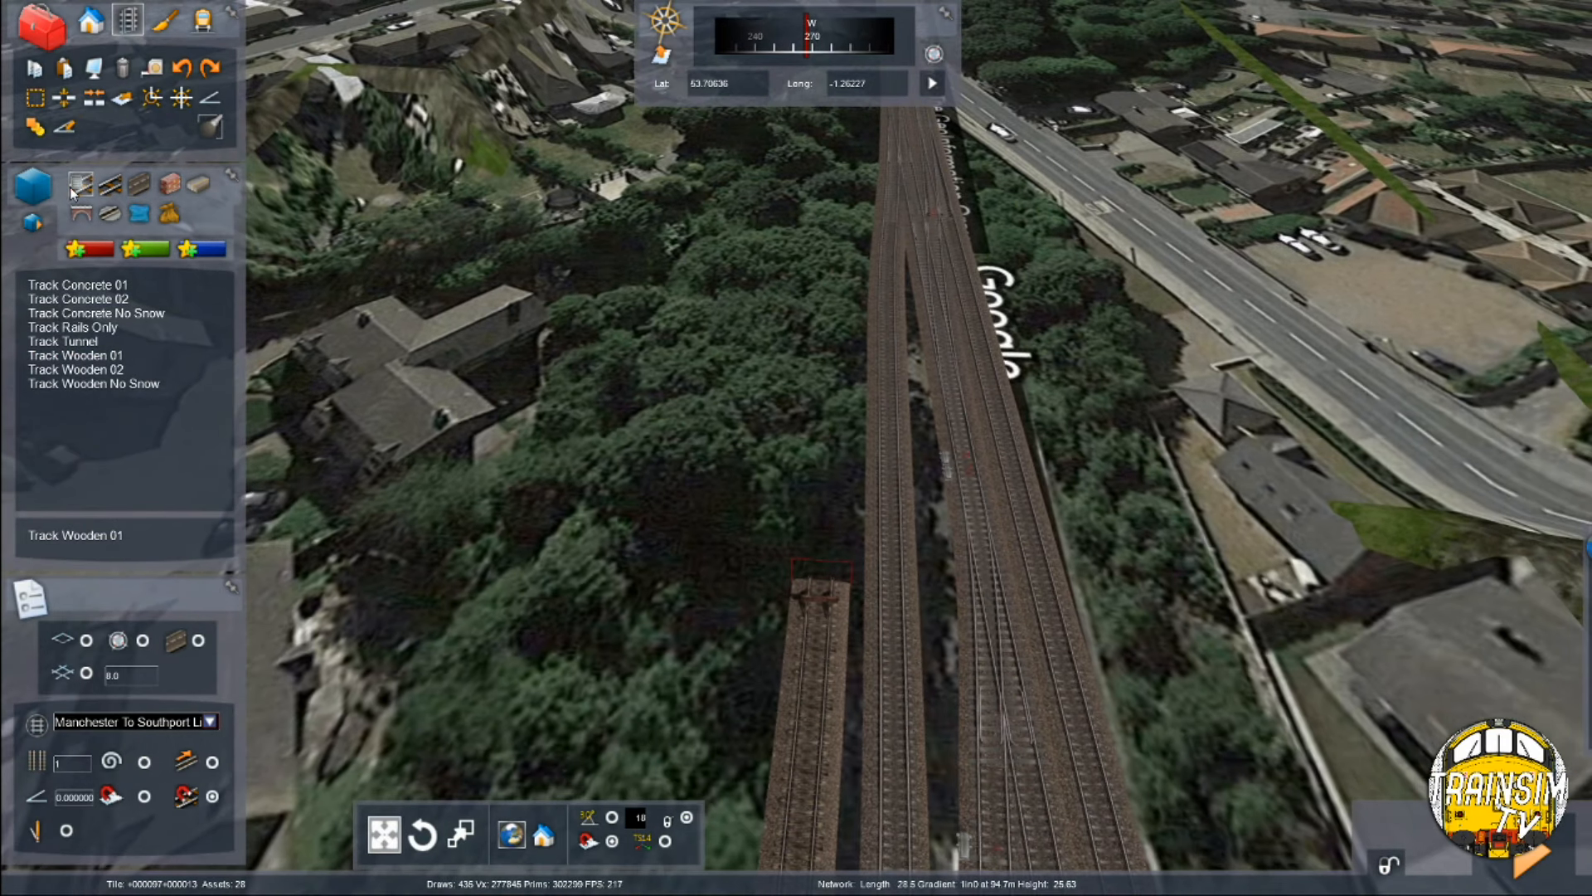
left_click(69, 101)
left_click(802, 736)
left_click(834, 642)
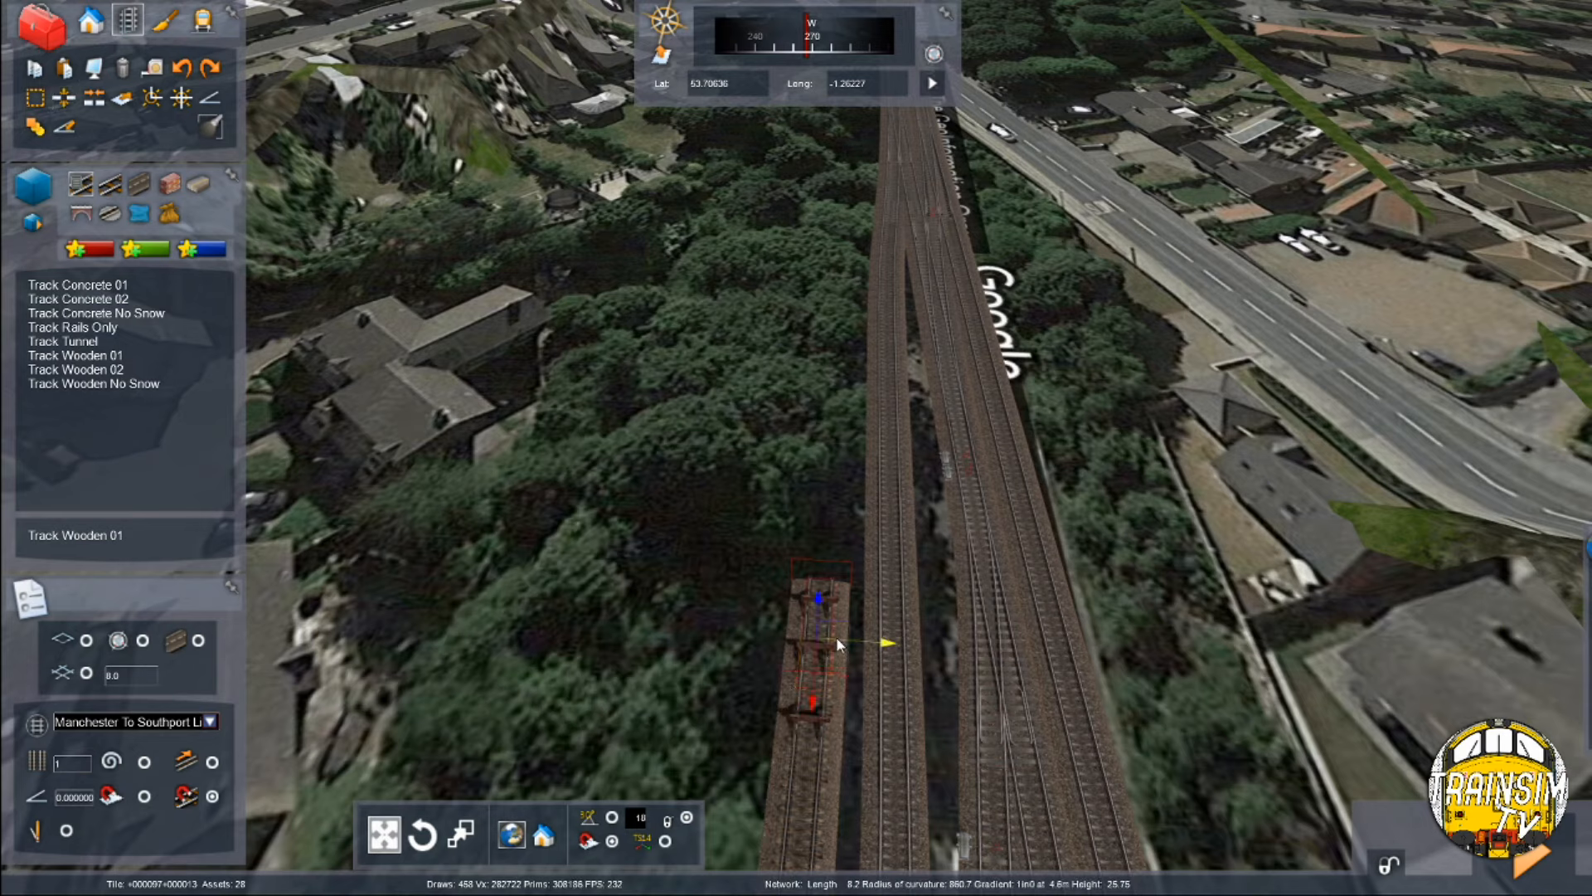
key("Delete")
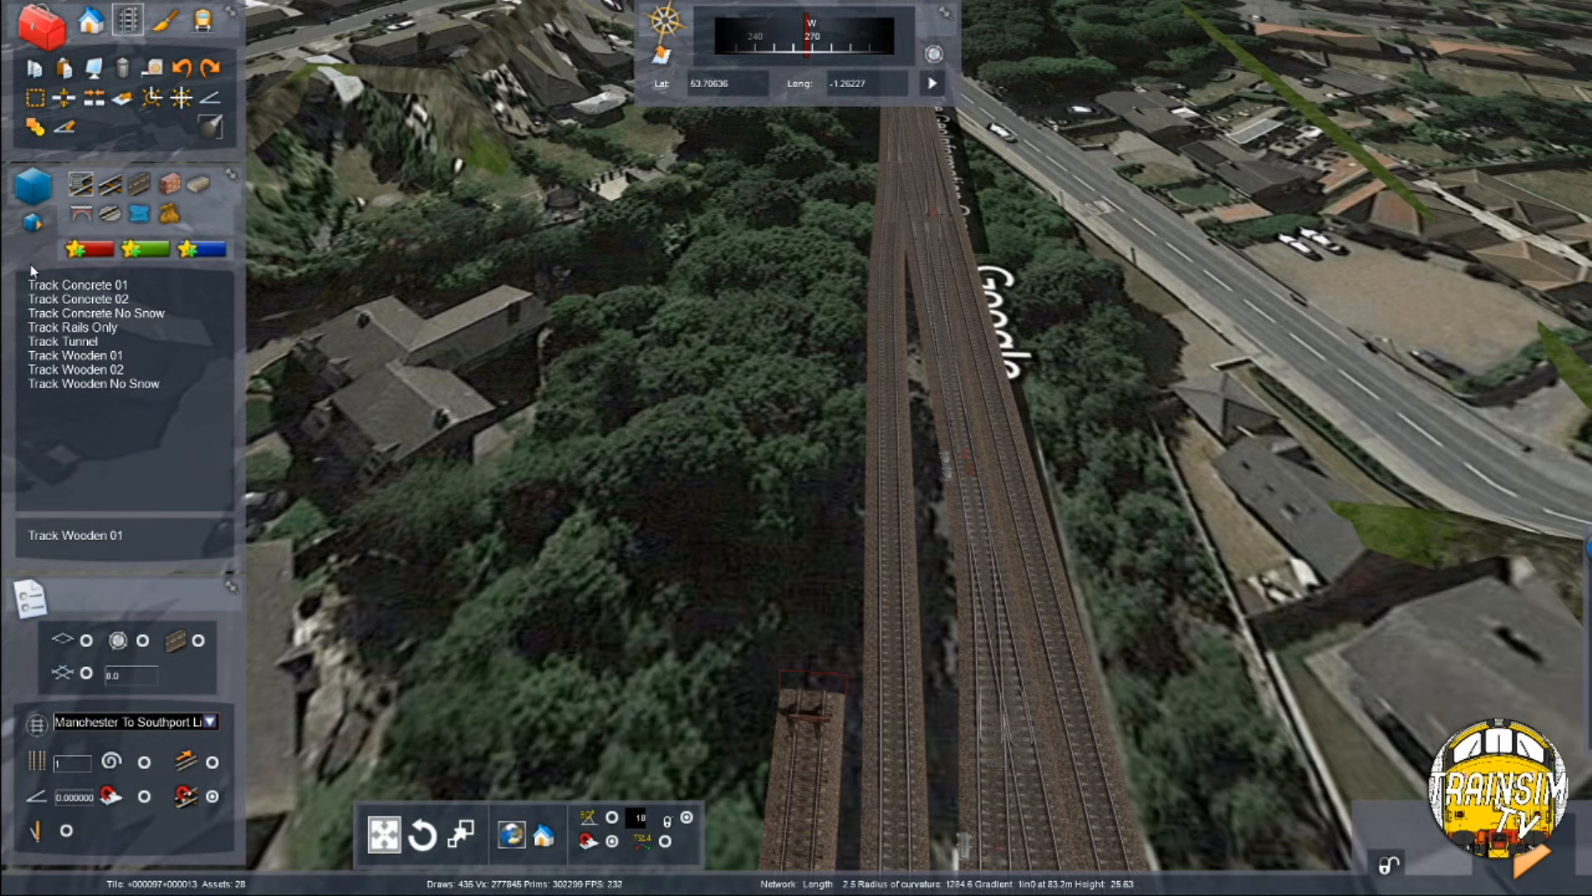
Step: Lay a Yard-type Track Wooden 01 curve about 29 m long from the siding's end toward the southern main line
left_click(87, 356)
left_click(1488, 216)
left_click(1480, 258)
left_click_drag(814, 664, 844, 467)
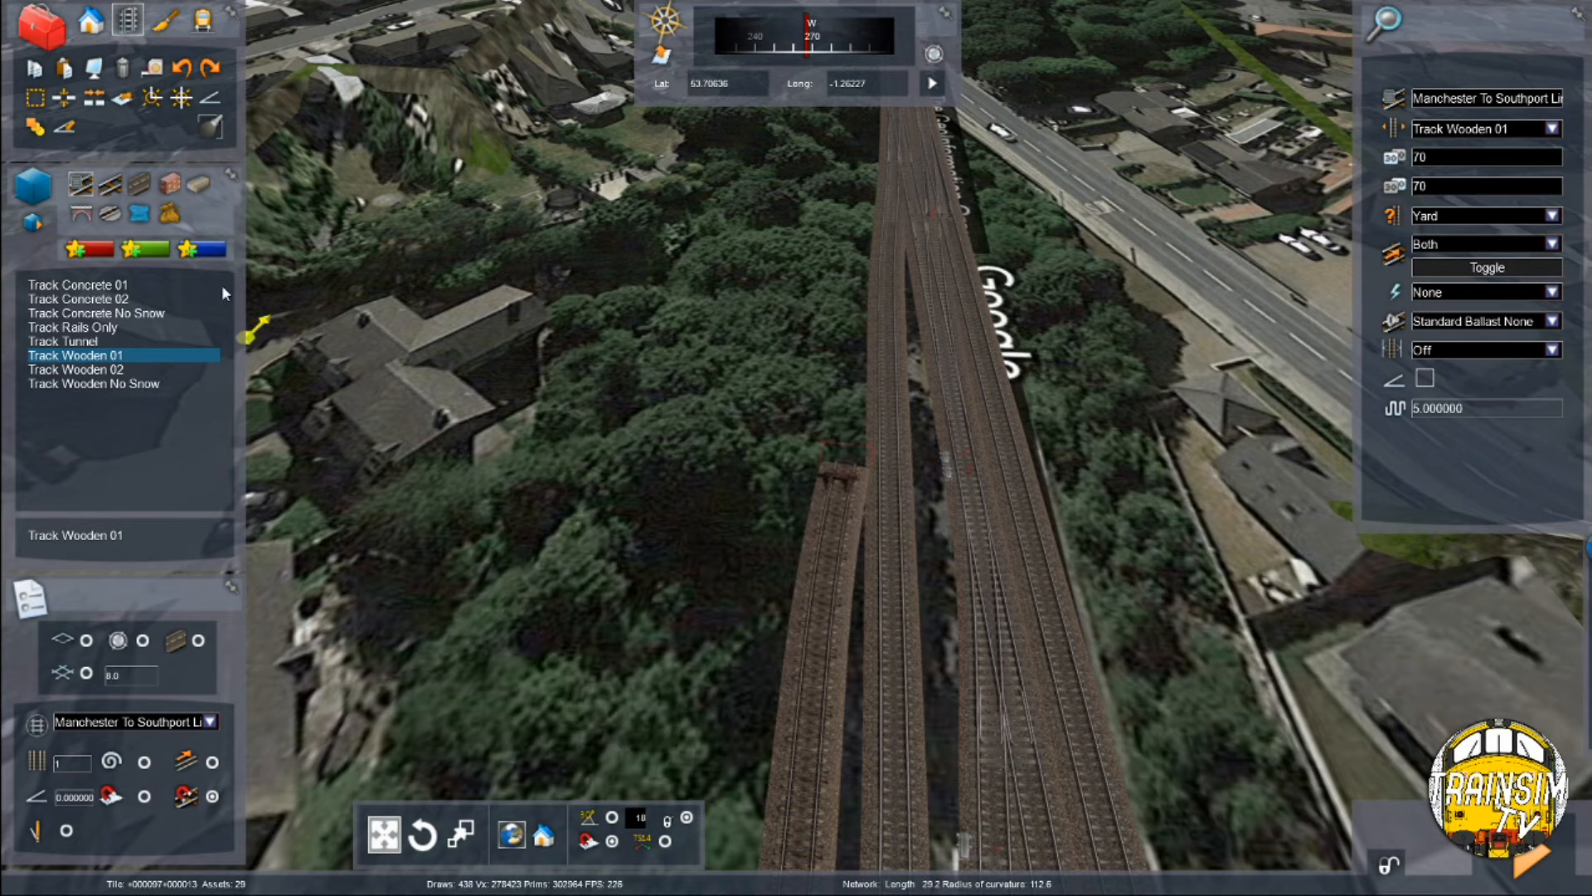
Step: Connect the end of the siding's curve to the southern main line with Track Concrete 01
left_click(188, 285)
scroll(572, 452, "up", 2)
left_click_drag(858, 466, 900, 214)
key("shift")
right_click(899, 216)
right_click_drag(899, 215, 887, 286)
scroll(885, 289, "up", 4)
scroll(885, 289, "down", 6)
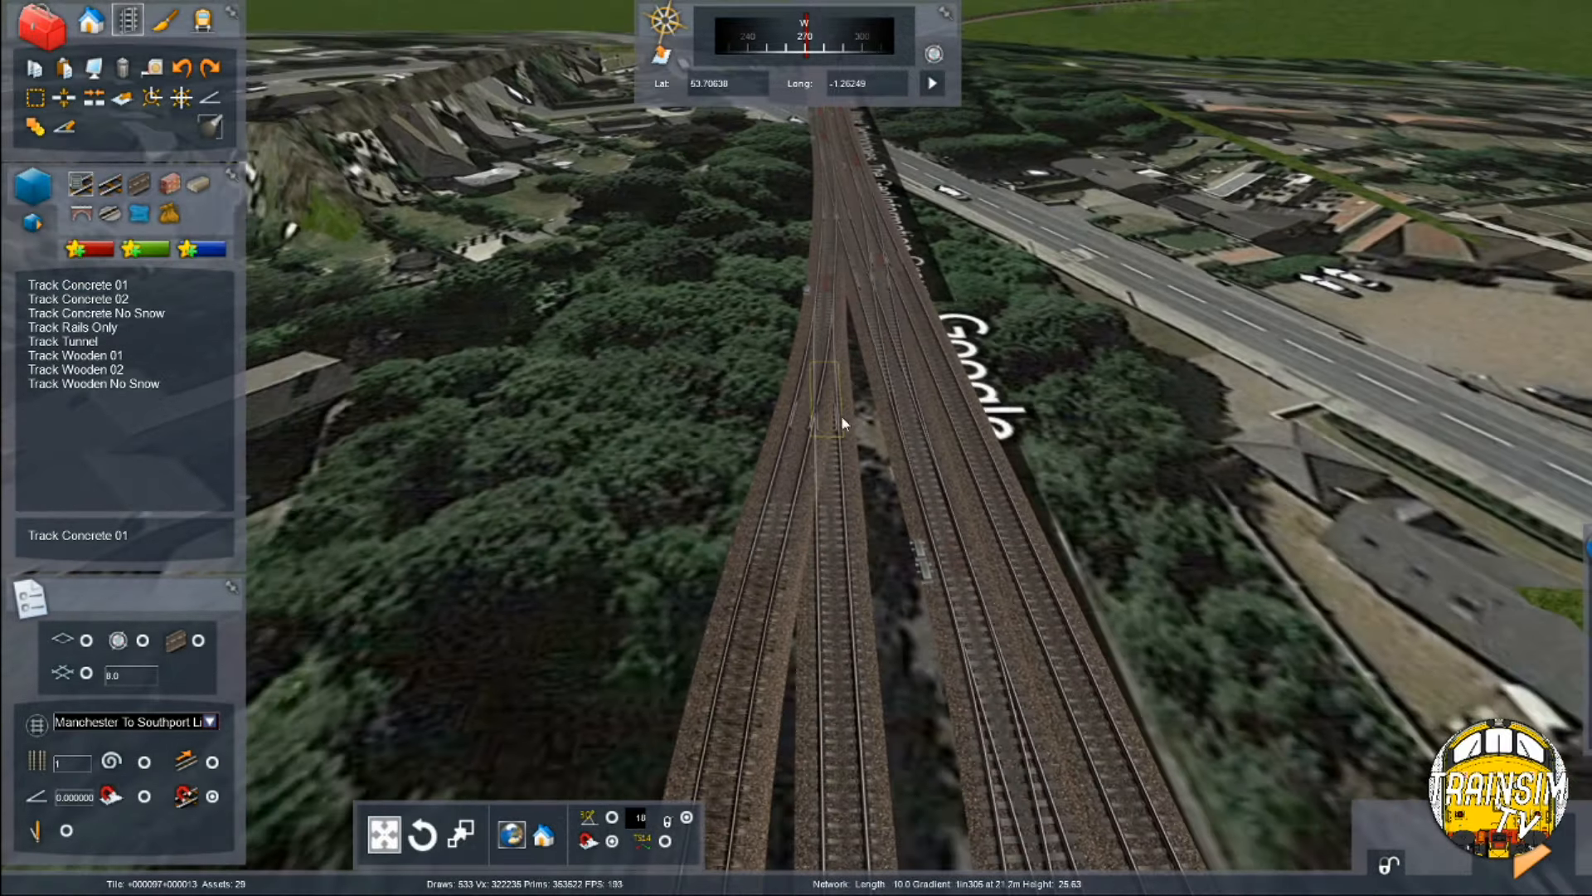
Step: Delete the concrete-sleeper connection between the siding's curve and the southern main line
right_click_drag(803, 438, 798, 442)
left_click(814, 383)
key("Delete")
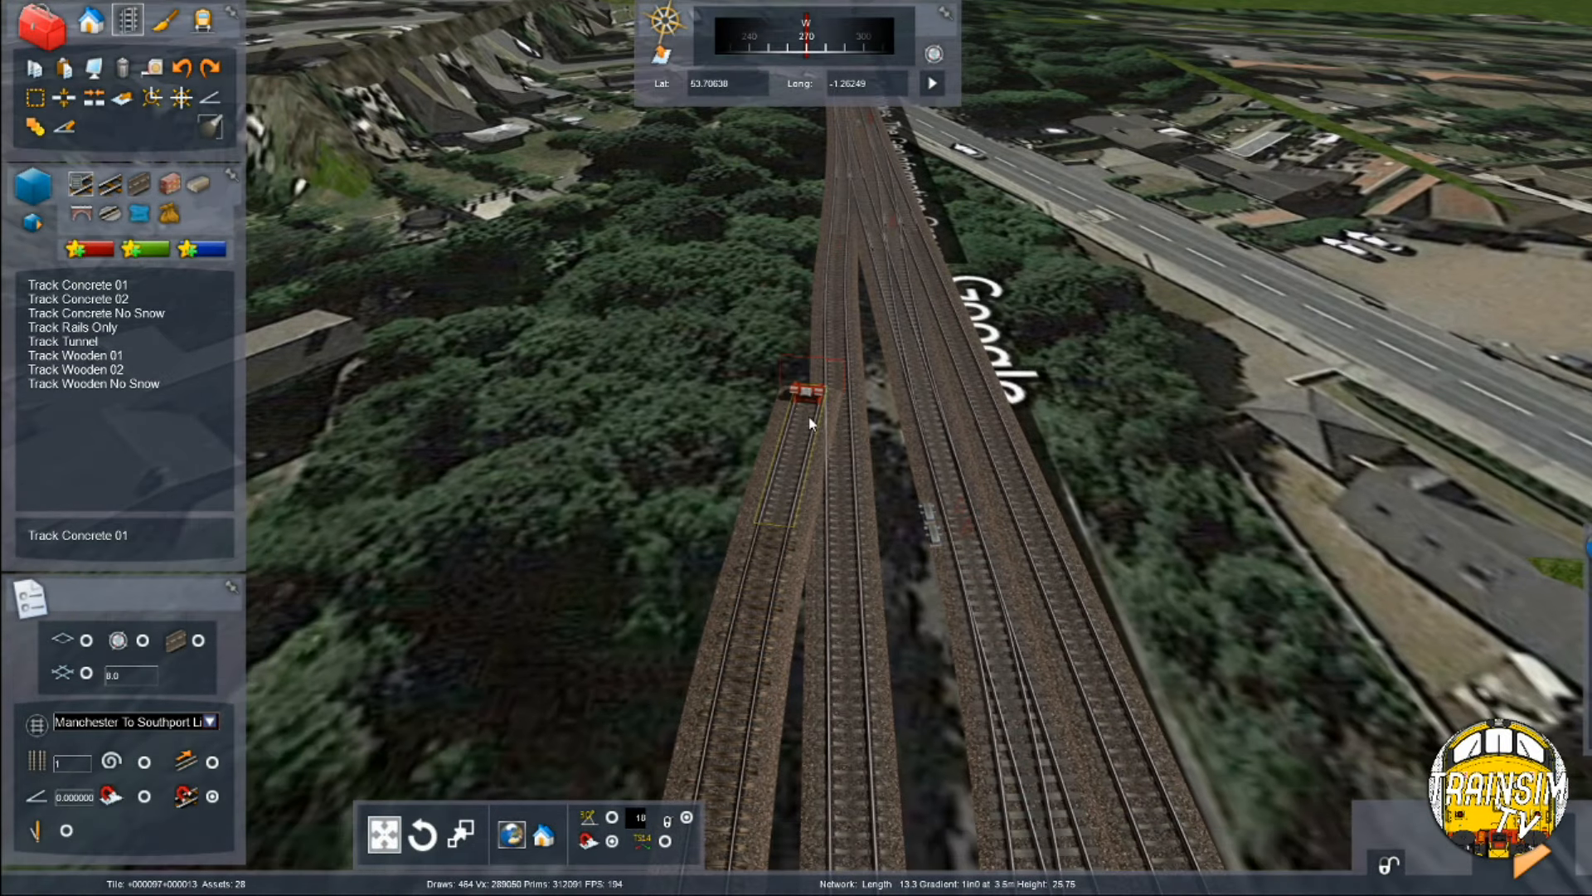
Step: Split the siding south of the main line and delete the level wooden extension west of its earlier end
right_click_drag(783, 514, 1040, 351)
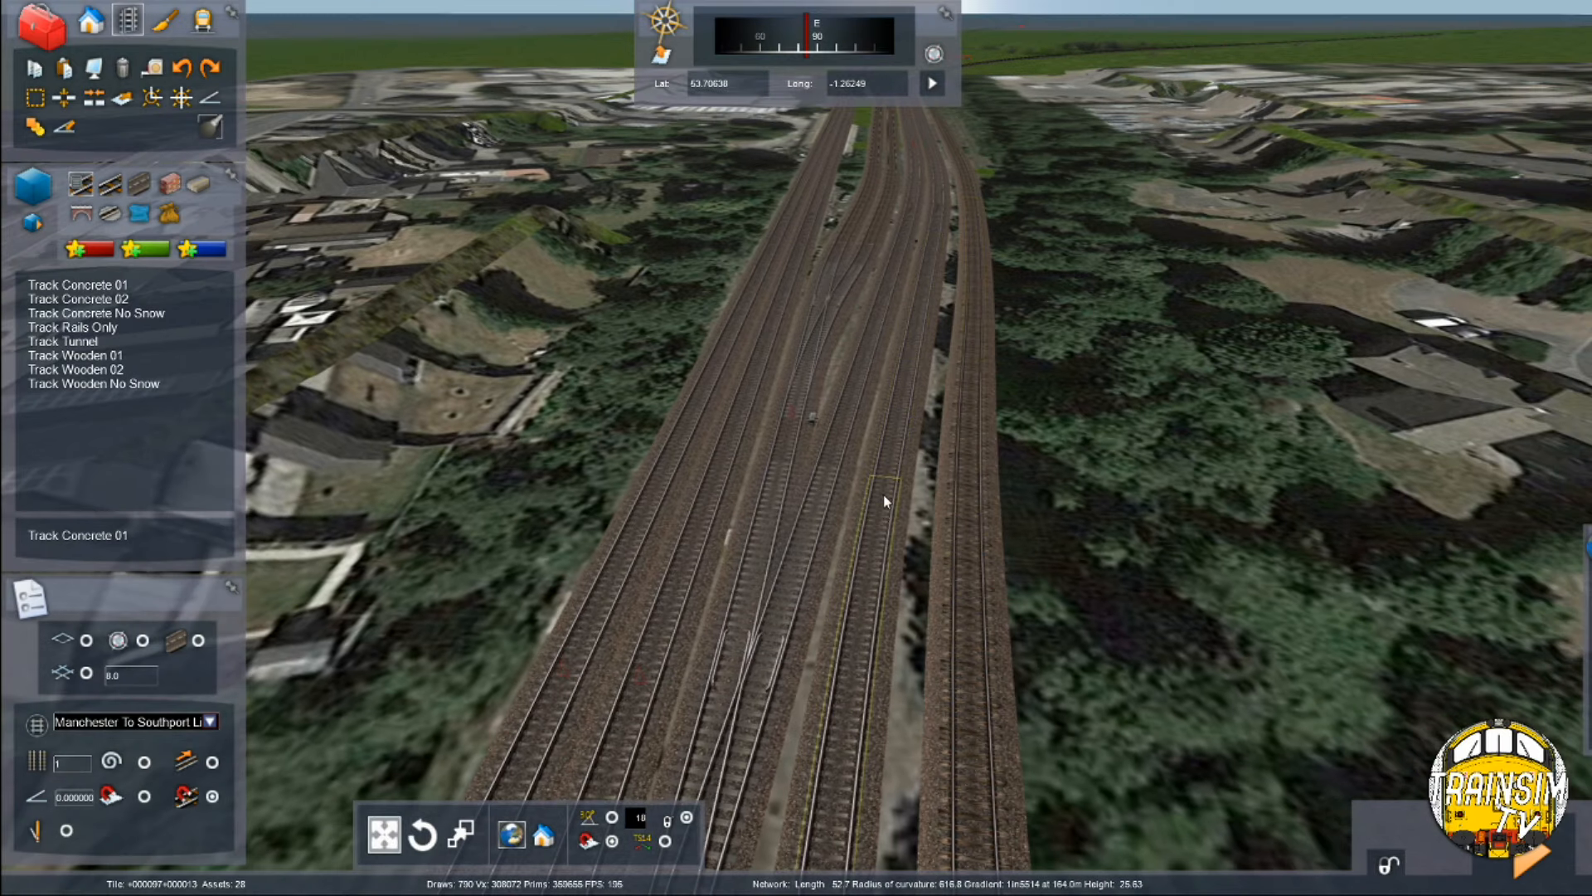
key("Up")
key("Right")
left_click(66, 99)
left_click(891, 377)
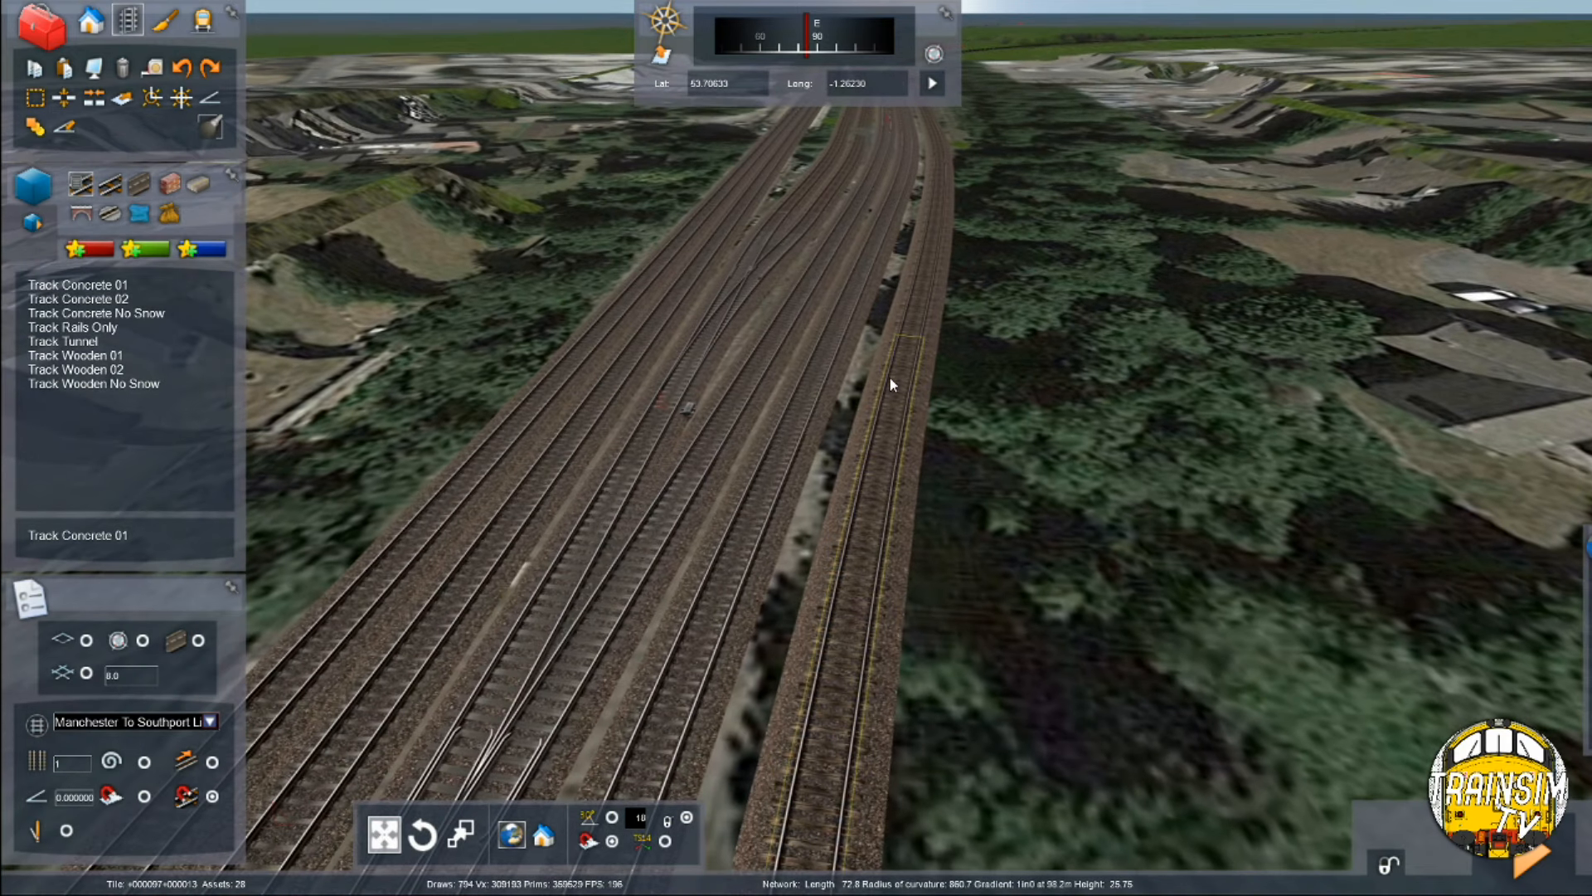
left_click(889, 378)
key("Delete")
left_click(918, 295)
Step: Choose Track Wooden 01 for continuing the siding from its western end and set the new track's gradient to -720
right_click_drag(929, 253, 1103, 166)
key("Up")
key("Up")
right_click_drag(929, 282, 1101, 310)
scroll(1102, 309, "down", 5)
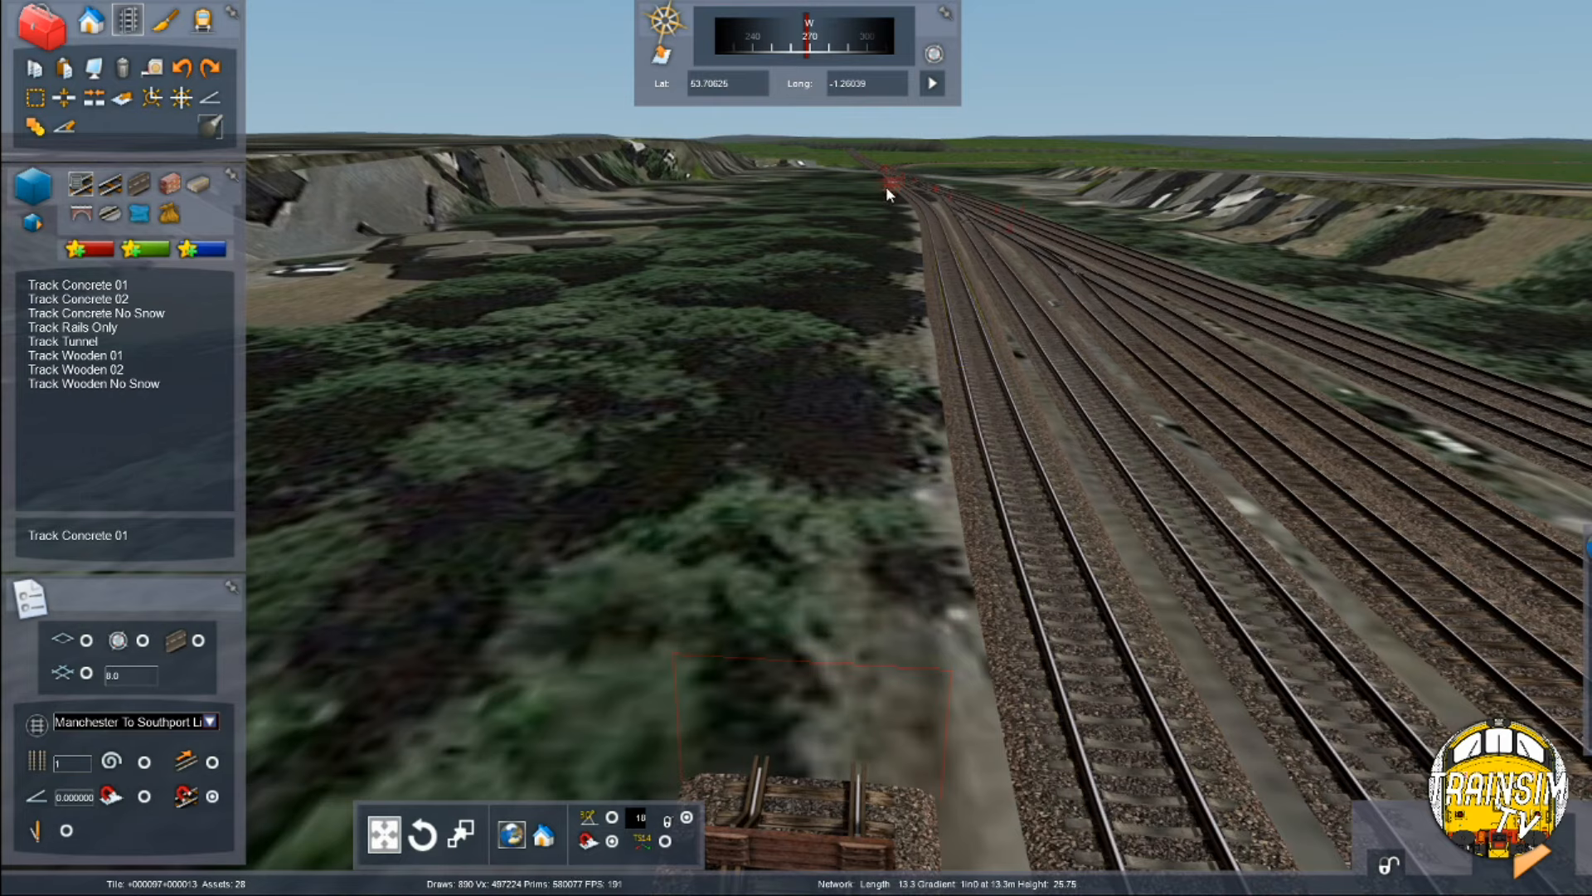
left_click(125, 340)
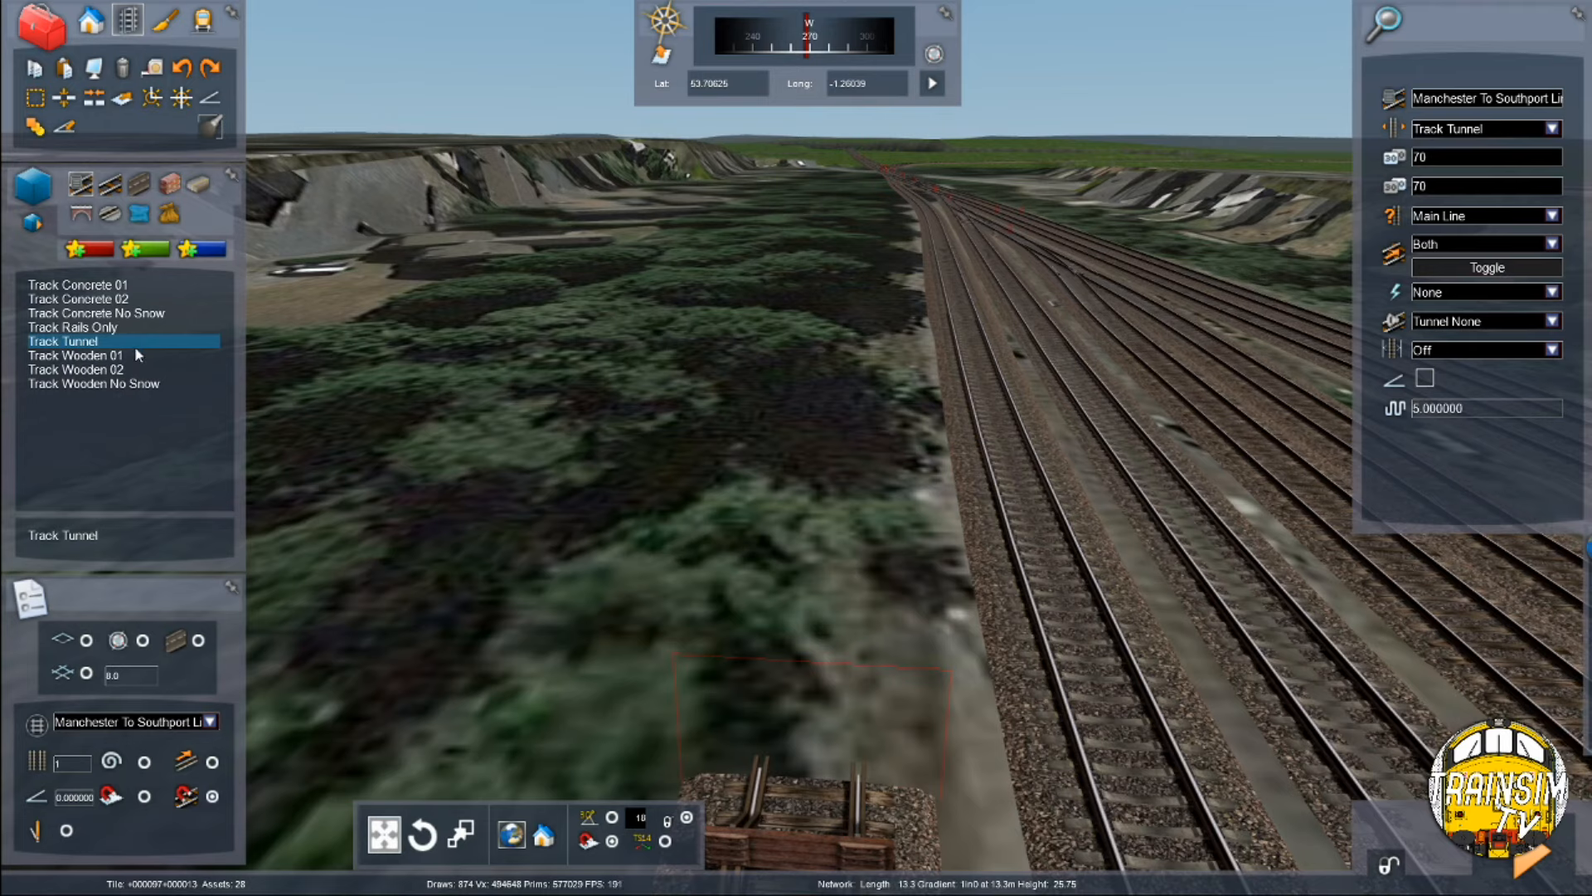
left_click(108, 355)
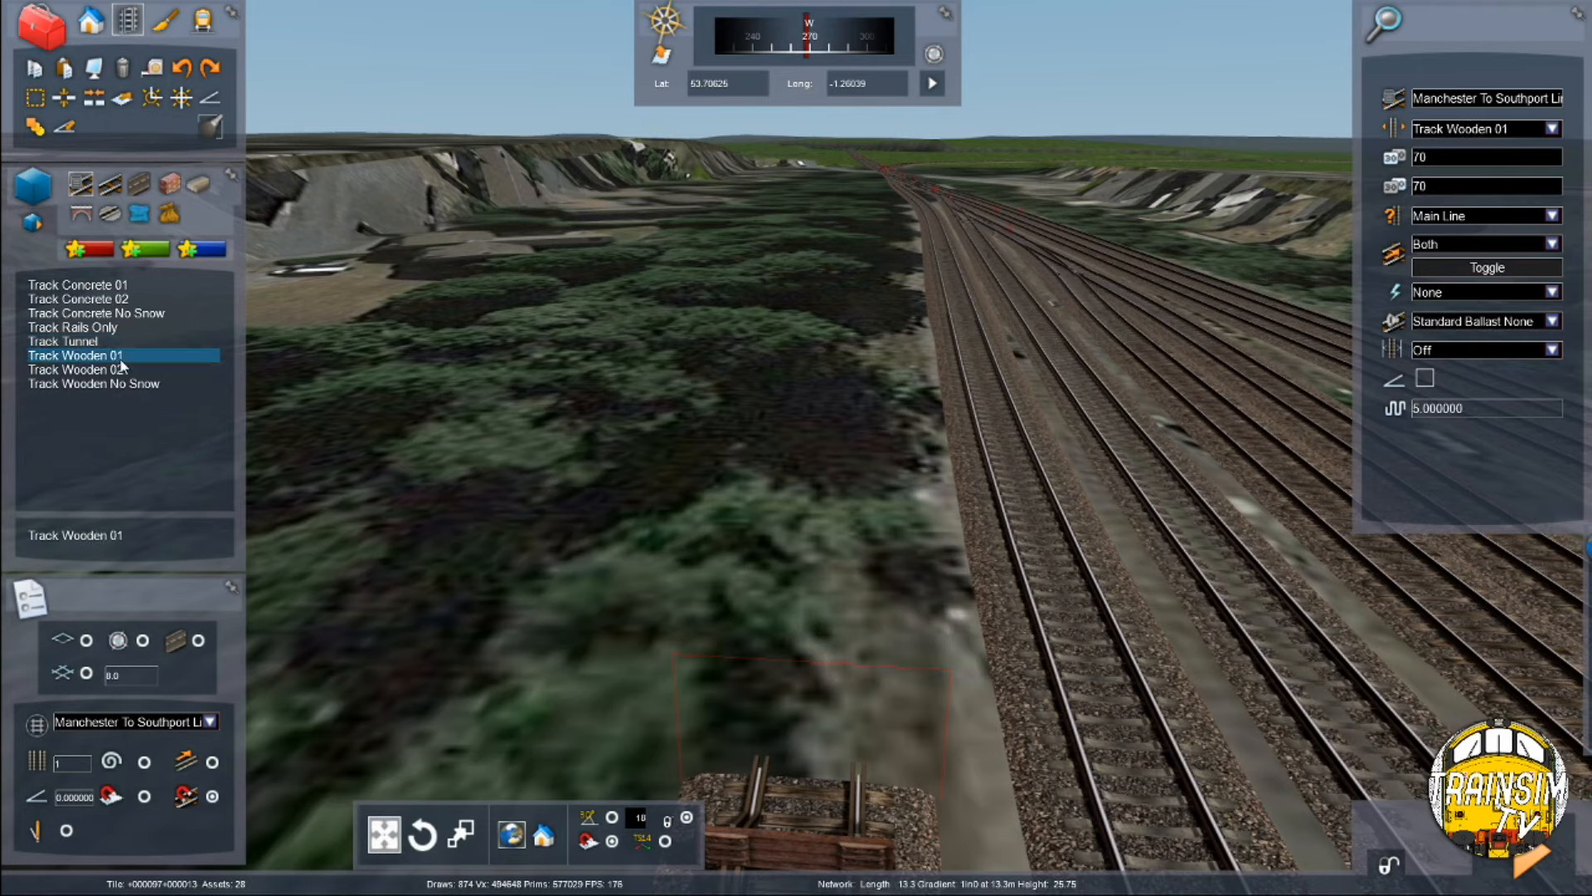
double_click(86, 797)
key("BackSpace")
type("-720")
key("Return")
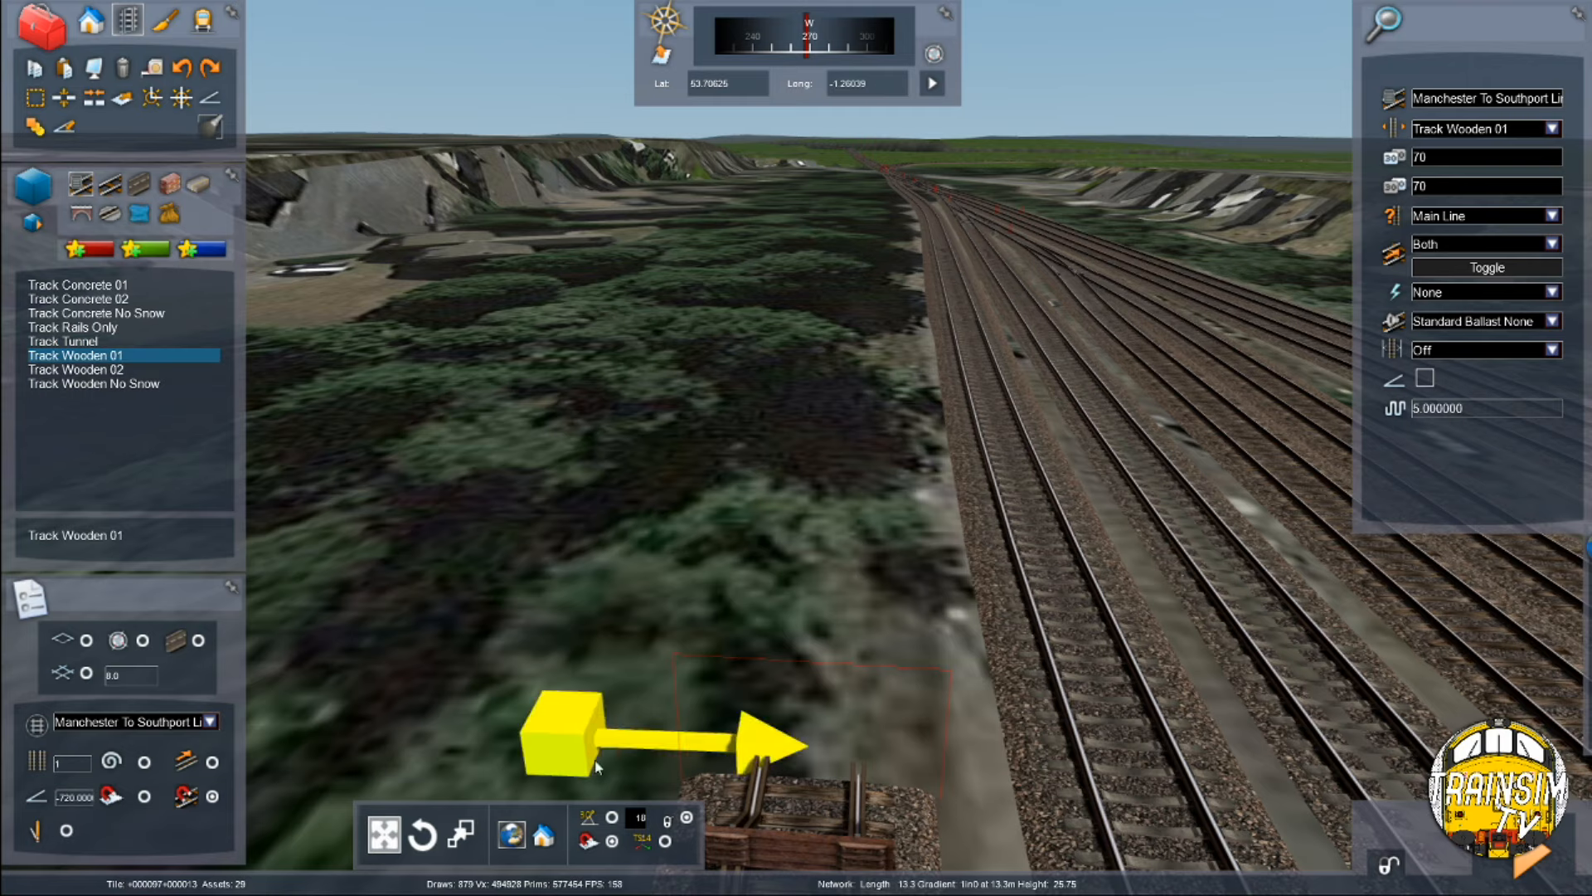
Step: Lay a long Track Wooden 01 section westward from the siding's end, parallel to the southern main line, at the set gradient
left_click(806, 759)
key("Up")
right_click_drag(888, 259, 833, 376)
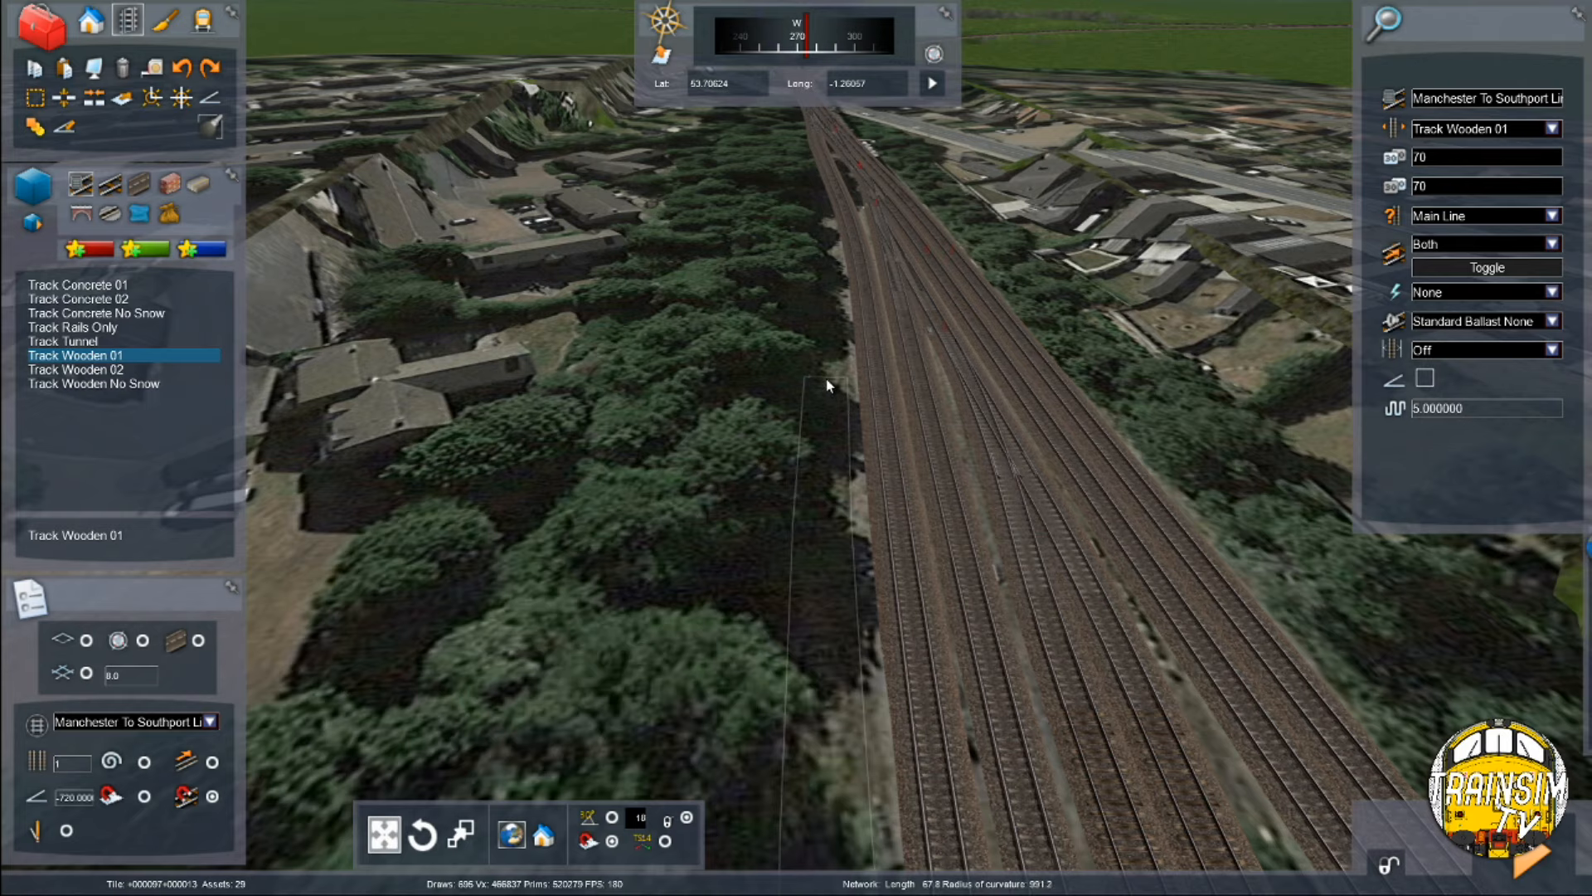
left_click(821, 401)
key("Up")
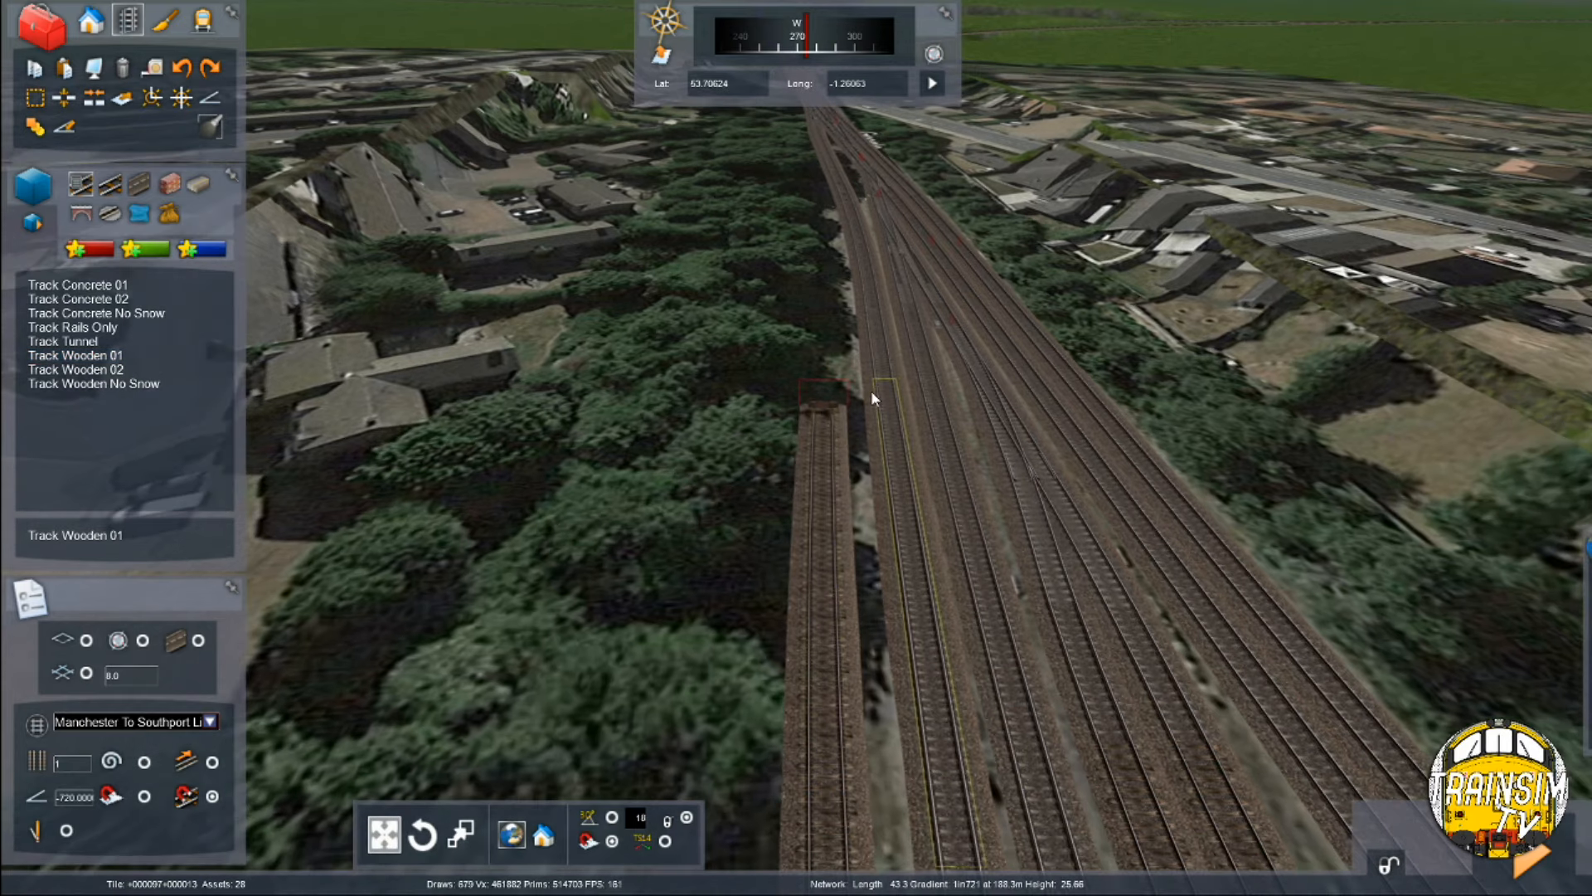
Step: Add a short Track Wooden 01 section to the siding's western end and reset the new track's gradient to 0
key("Up")
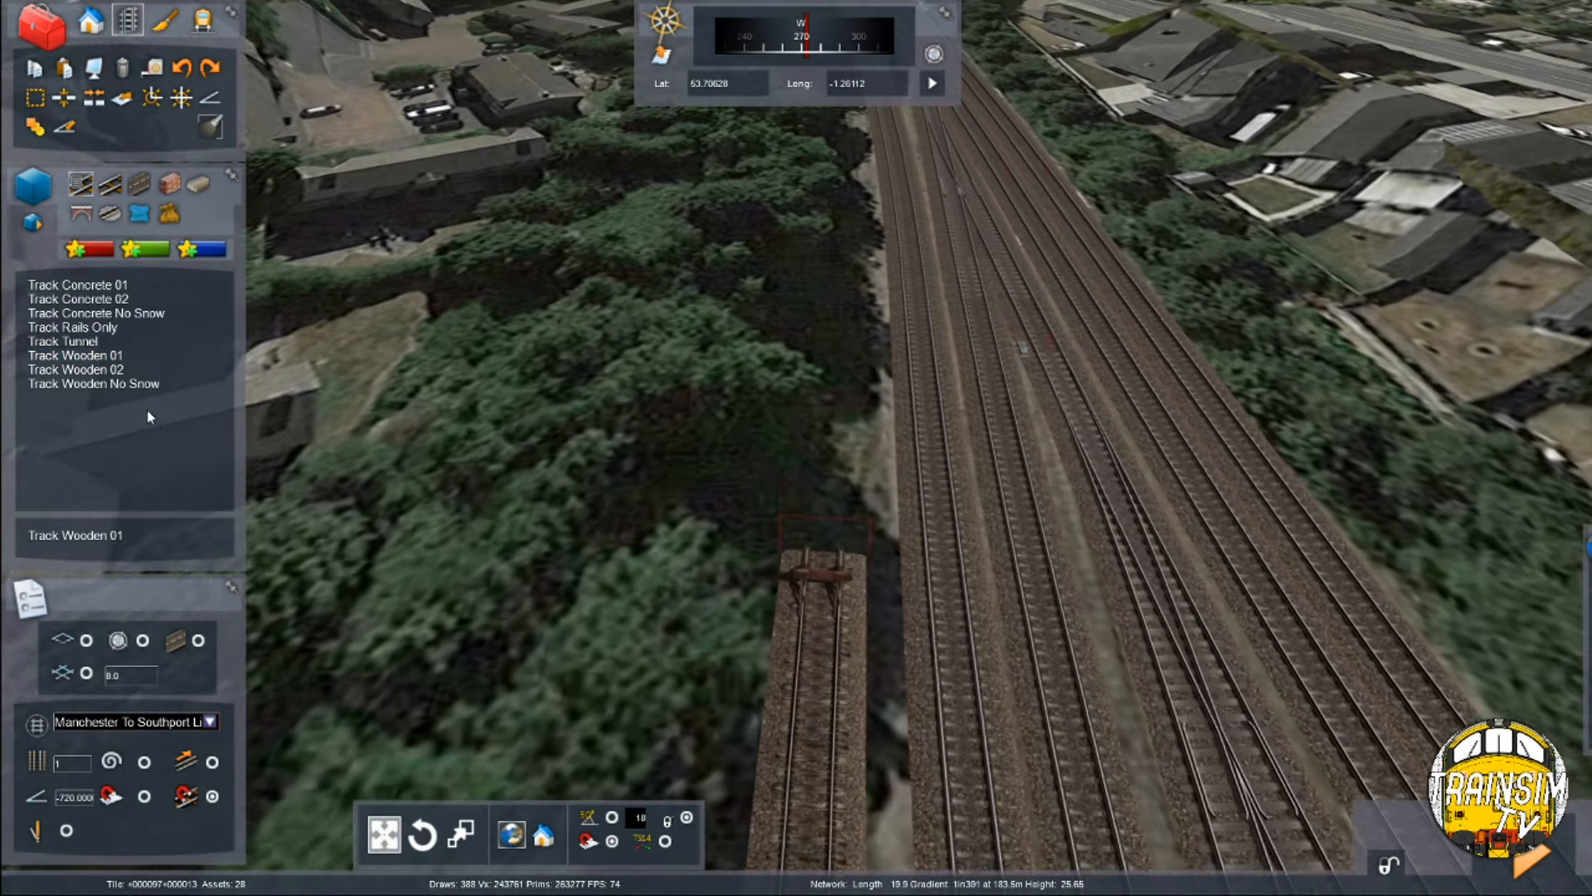
left_click(133, 342)
left_click(134, 354)
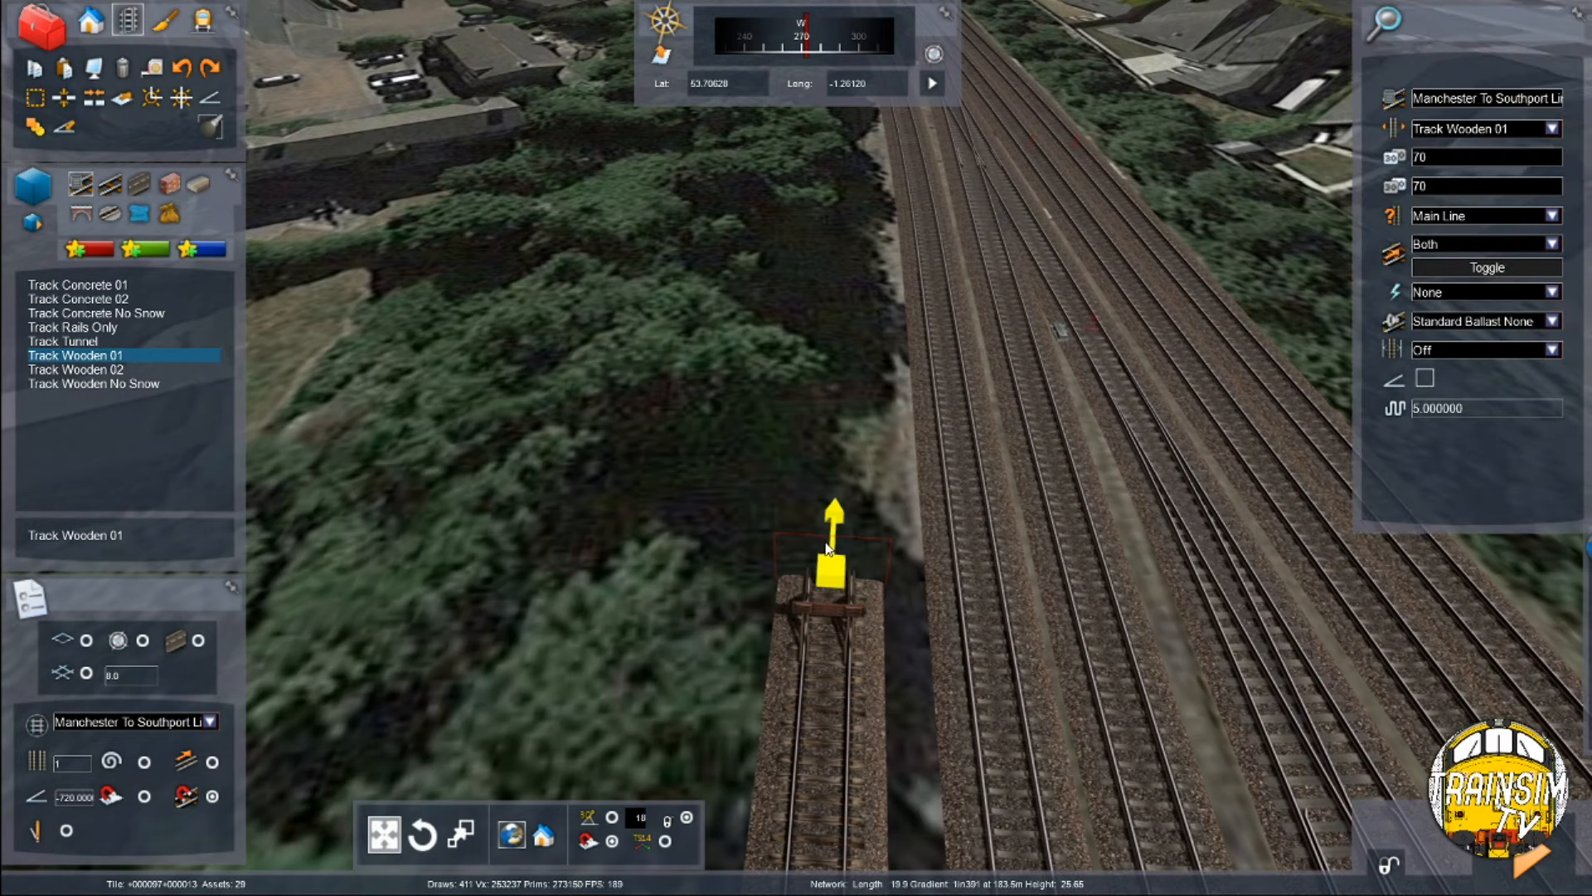
left_click(833, 508)
right_click(833, 508)
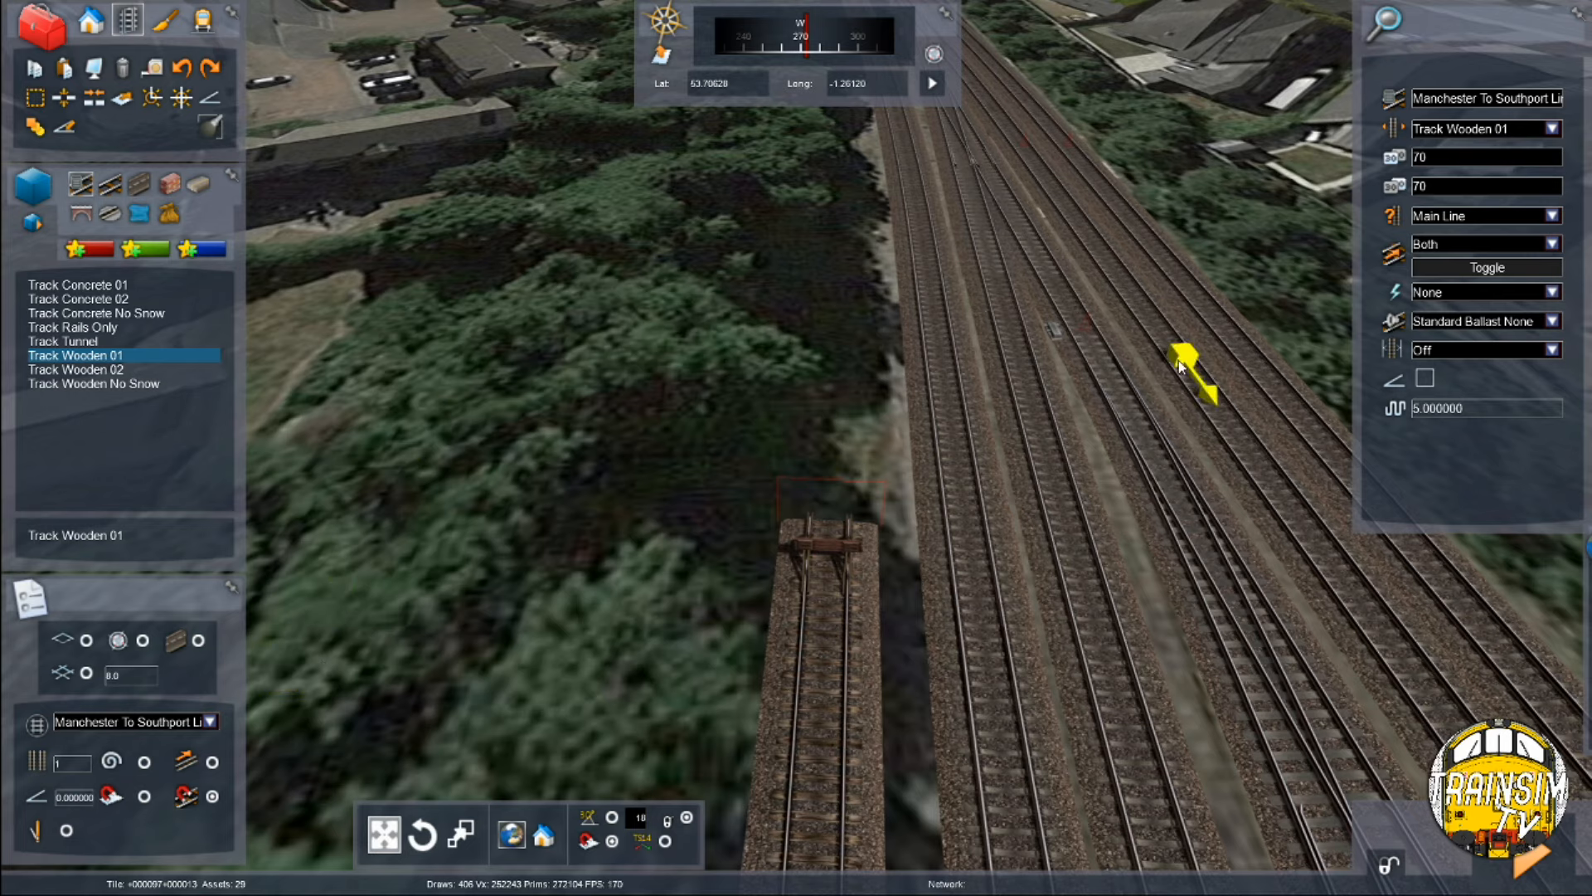
Step: Set the track type to Yard and lay more Track Wooden 01 from the siding's end westward toward the junction
left_click(1535, 215)
left_click(1480, 259)
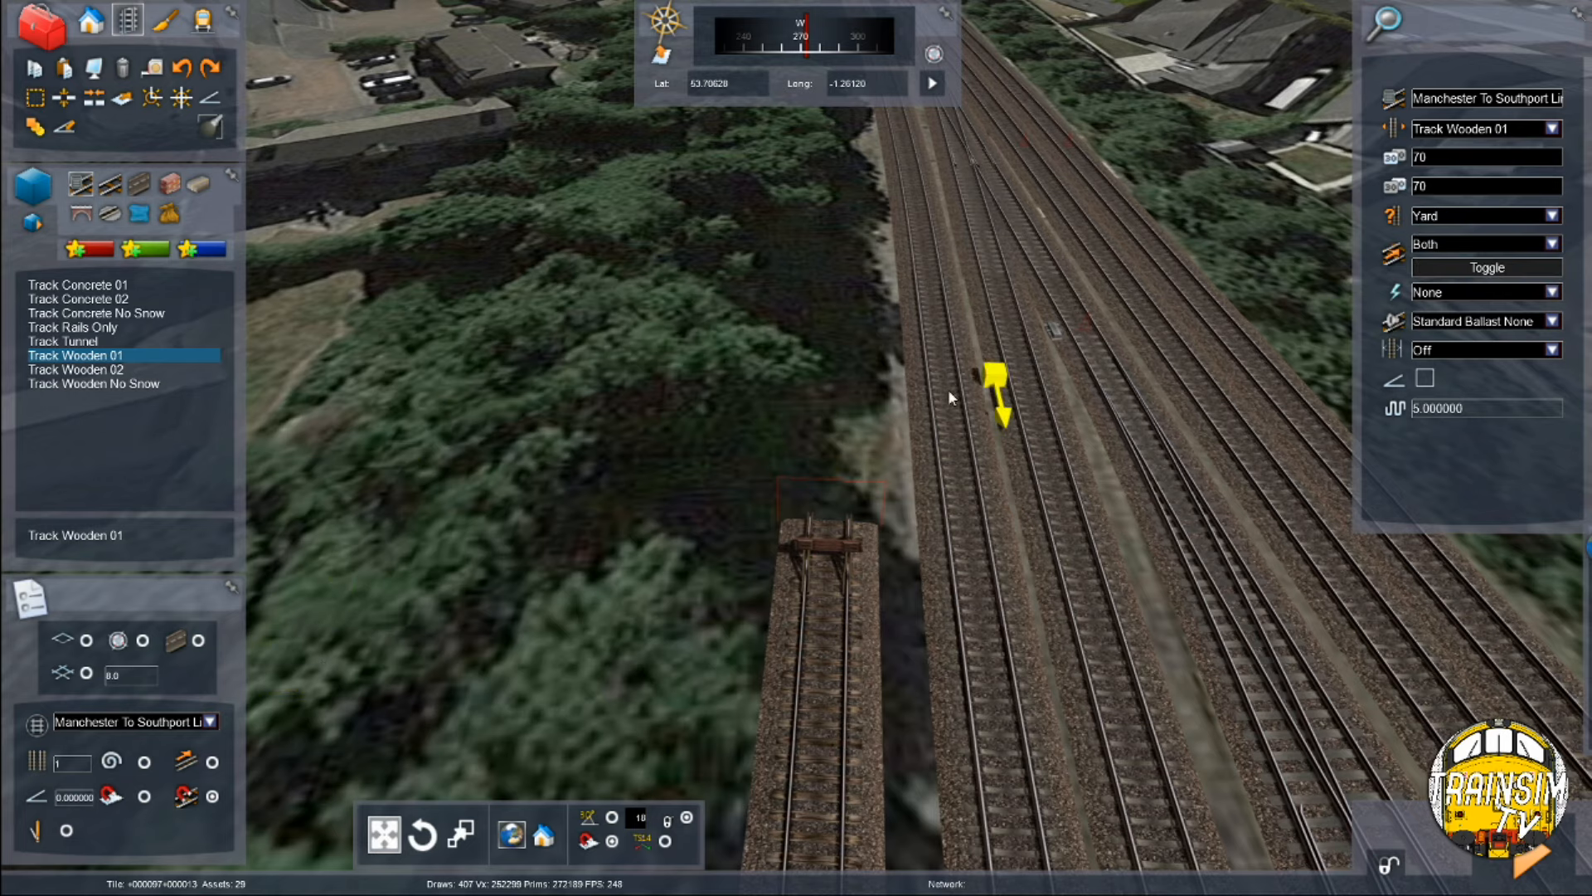
left_click(832, 508)
key("Up")
right_click_drag(838, 204, 809, 338)
left_click(808, 242)
key("Up")
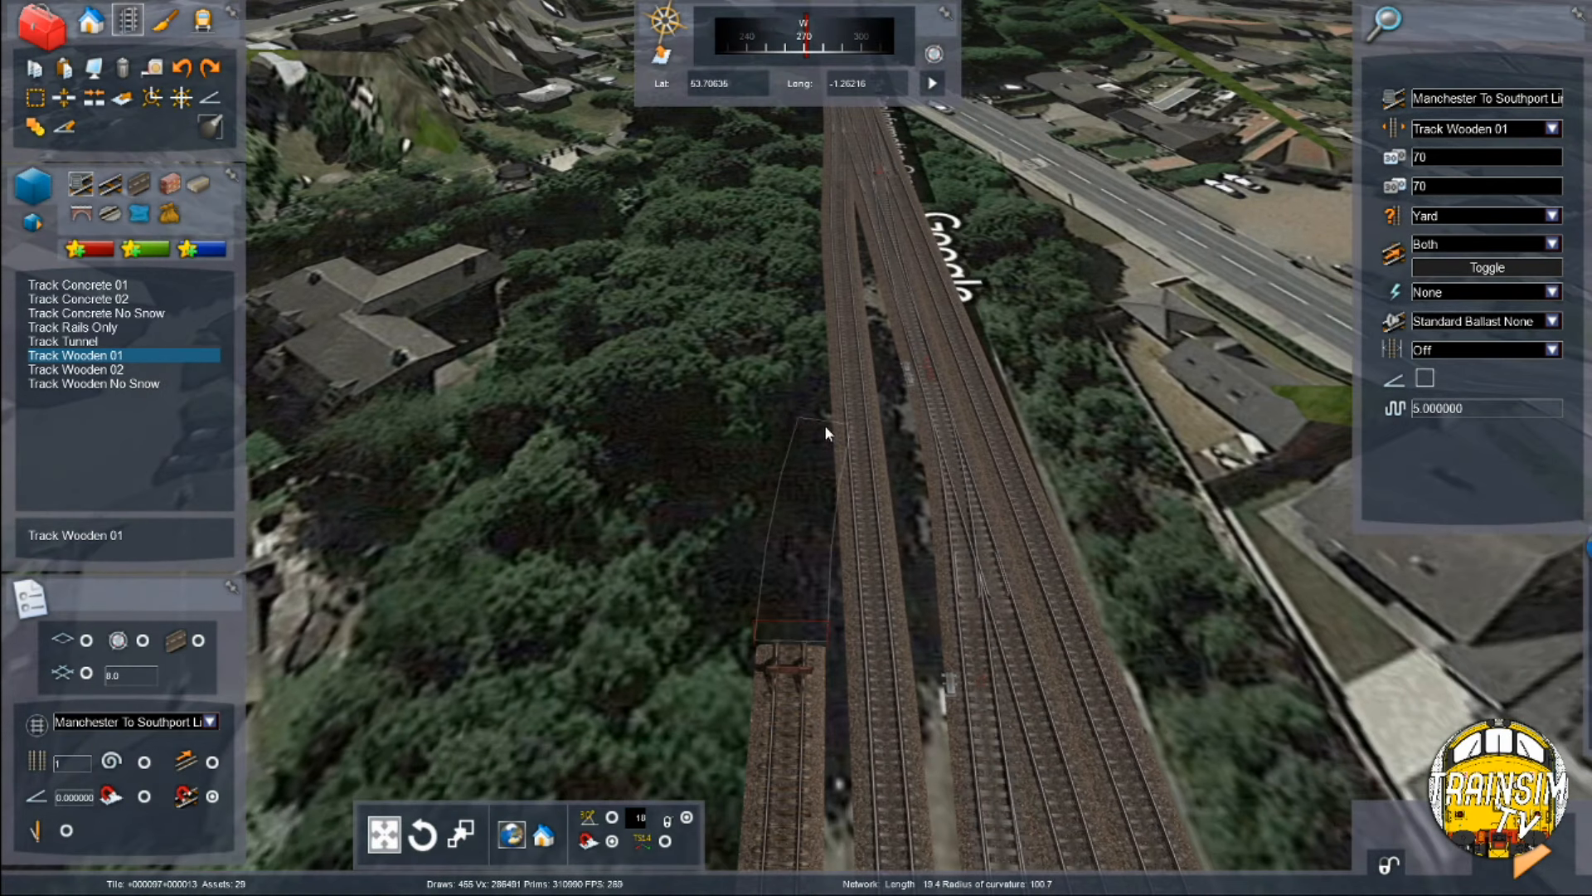
left_click(806, 497)
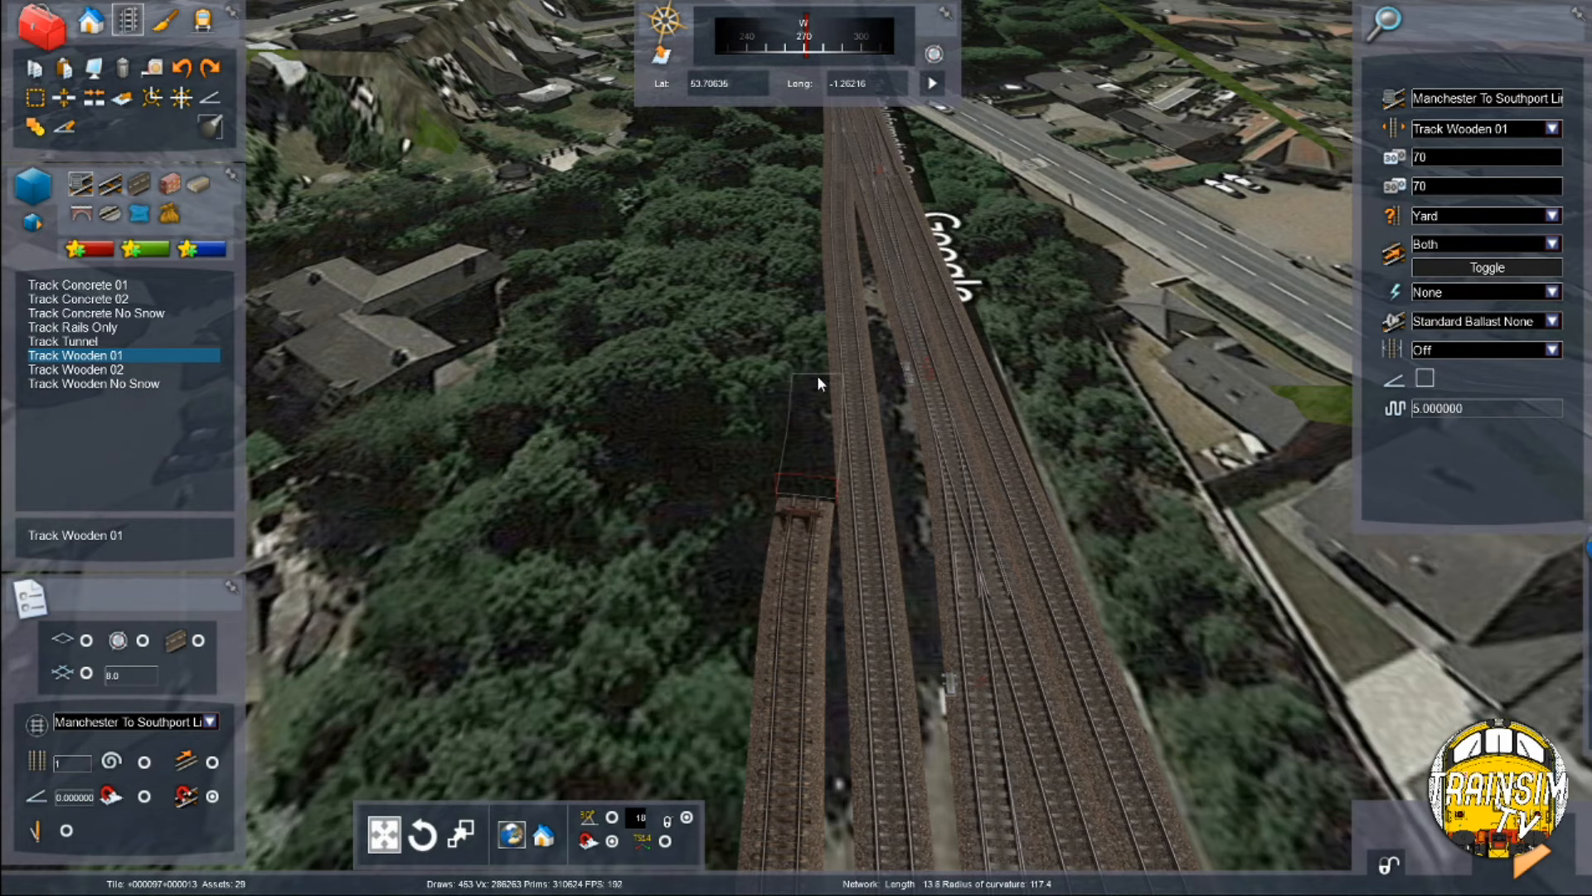
left_click(92, 284)
left_click(1552, 216)
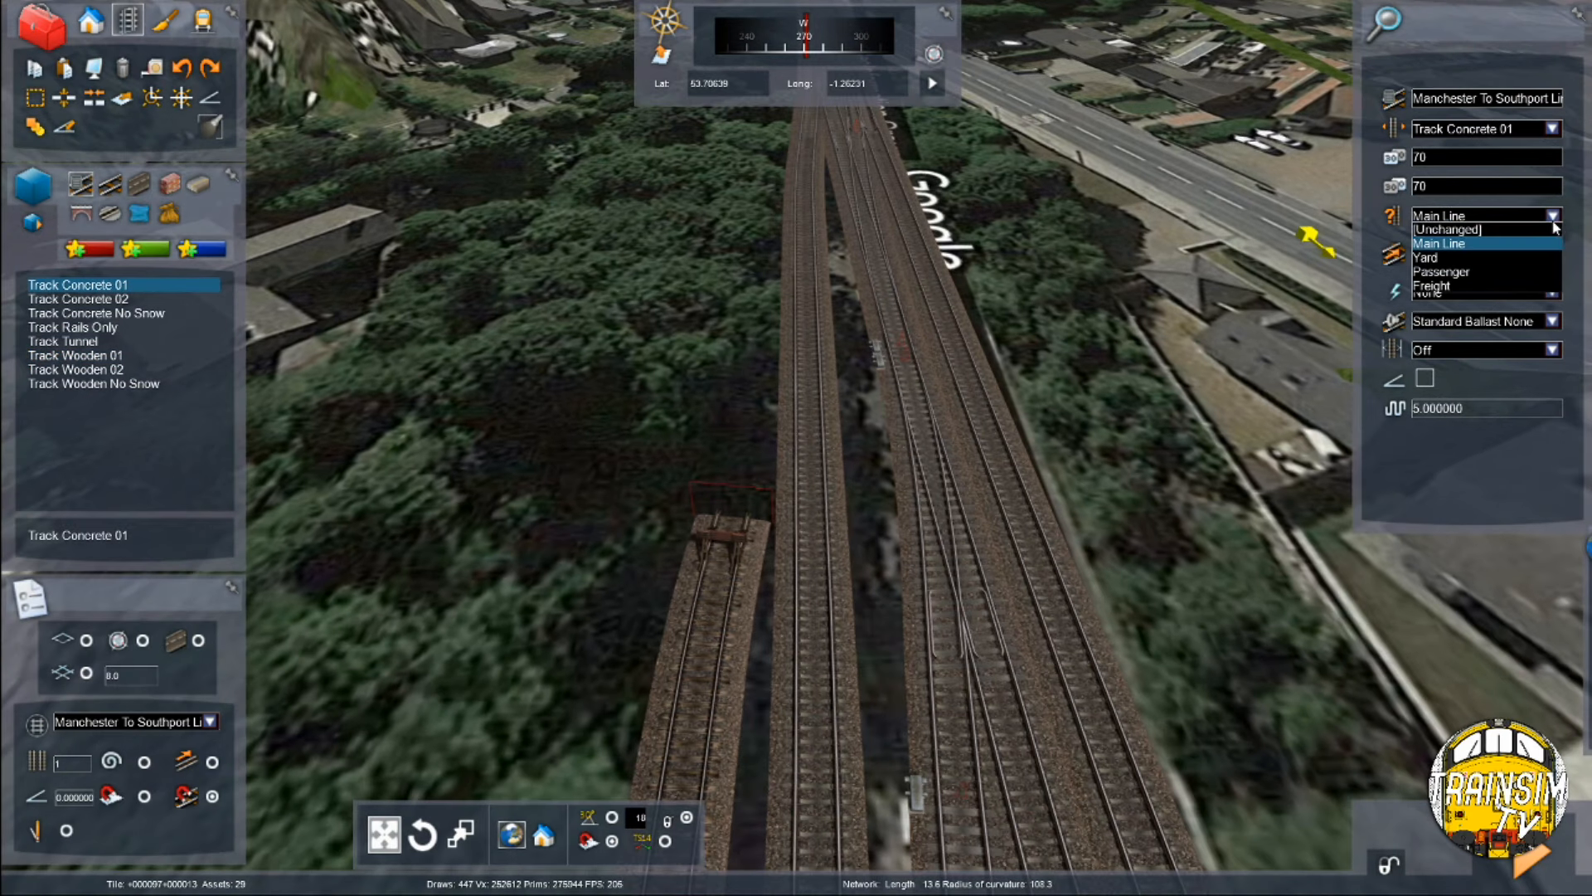
left_click(1473, 258)
key("space")
Step: Adjust the height of the siding's western end with the gradient tool, comparing it with the adjacent main line
key("Up")
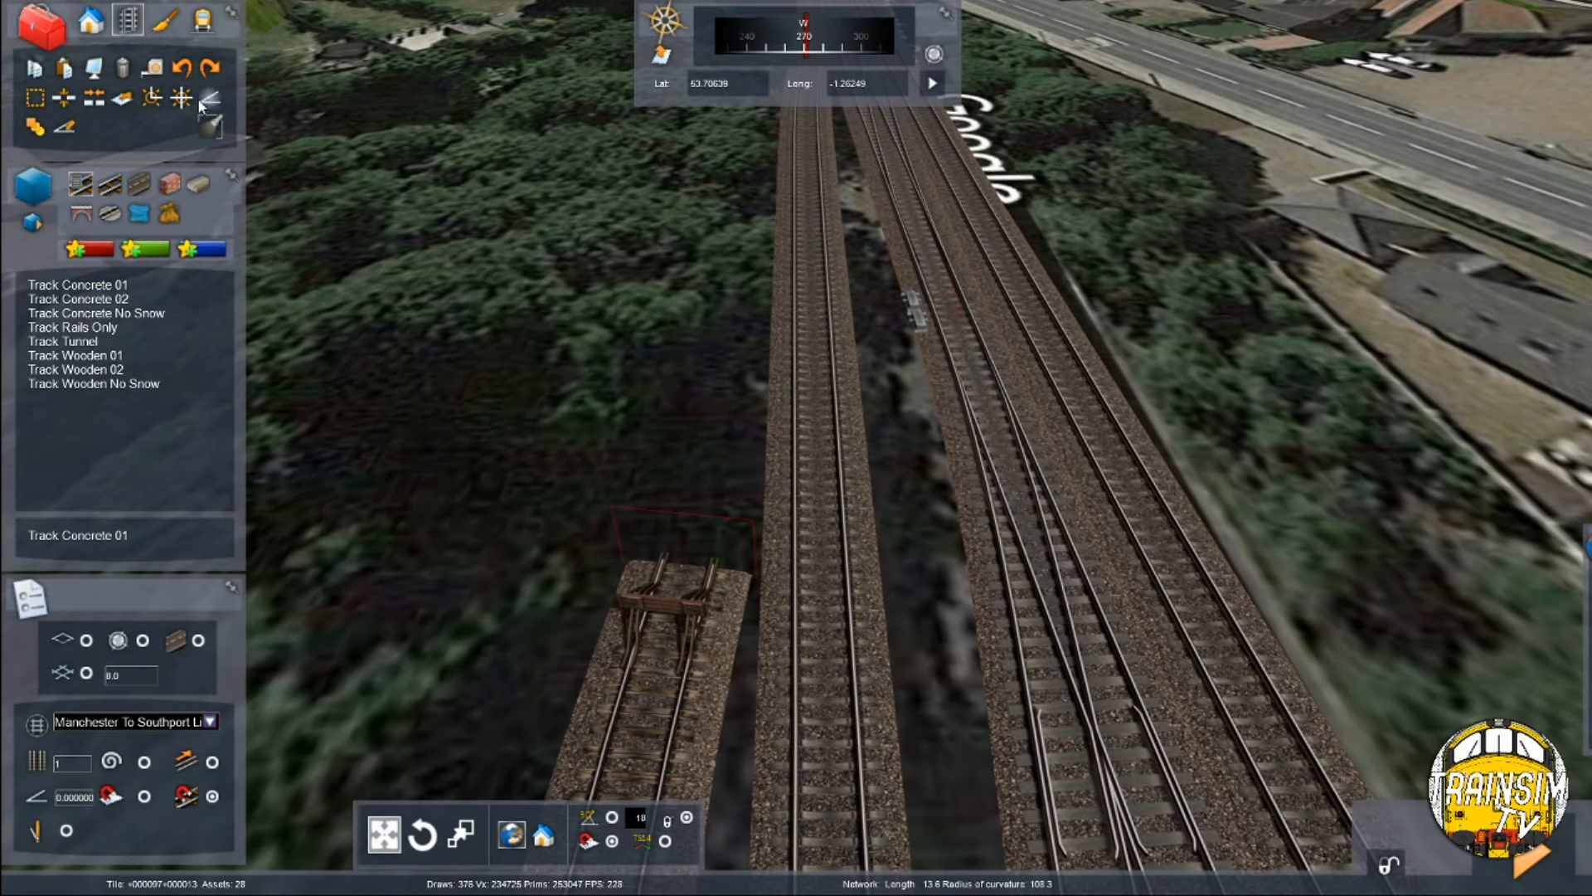
left_click(206, 100)
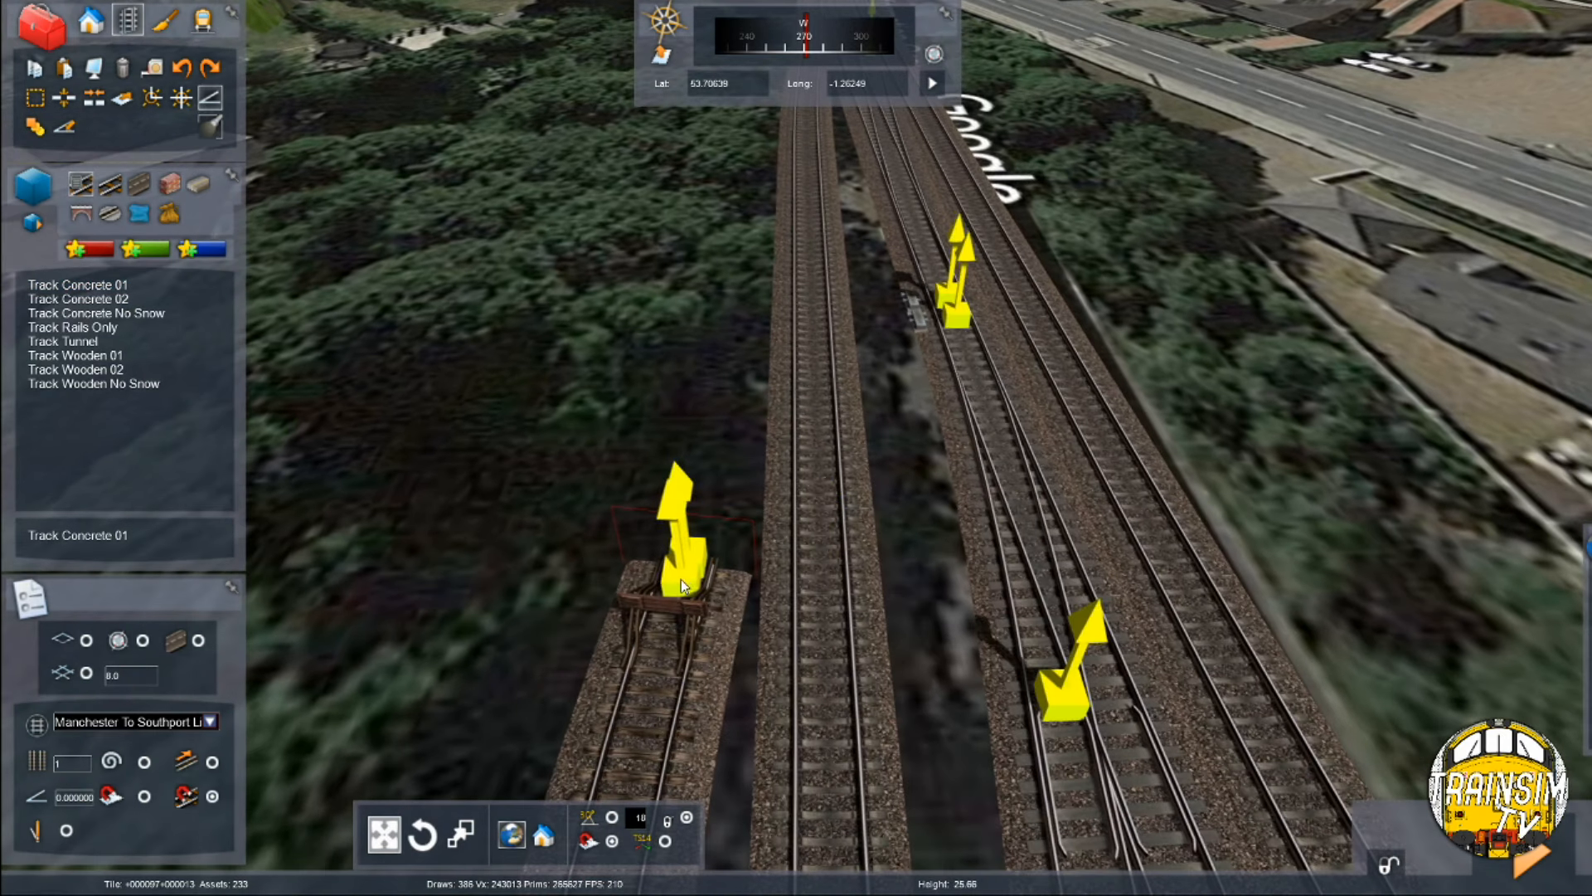
key("Up")
right_click_drag(704, 531, 809, 497)
key("Down")
key("Left")
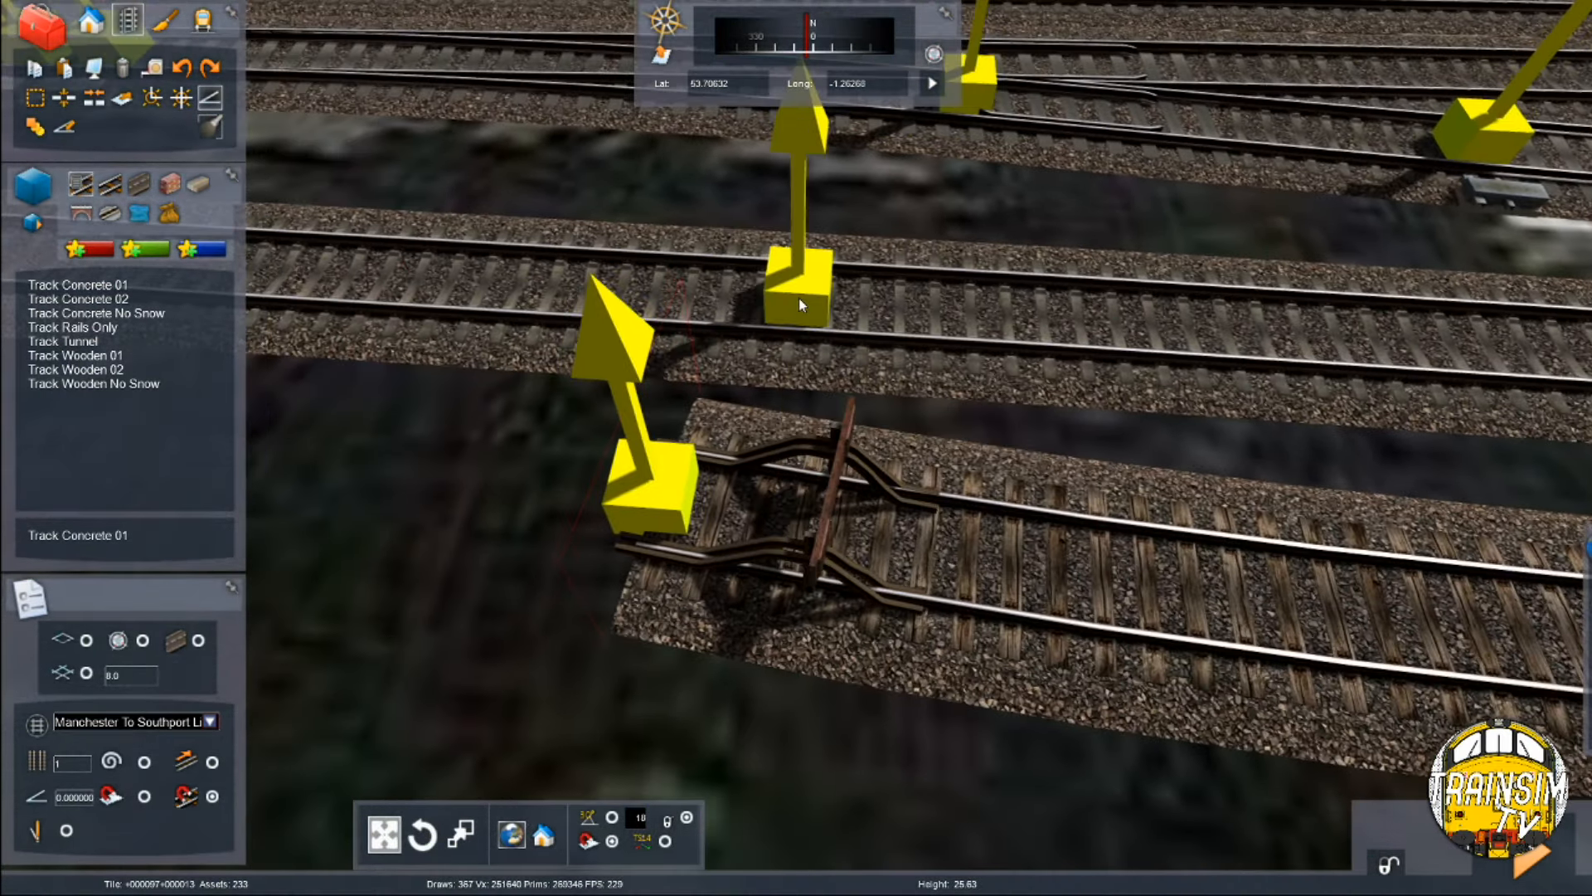
key("Left")
left_click(785, 519)
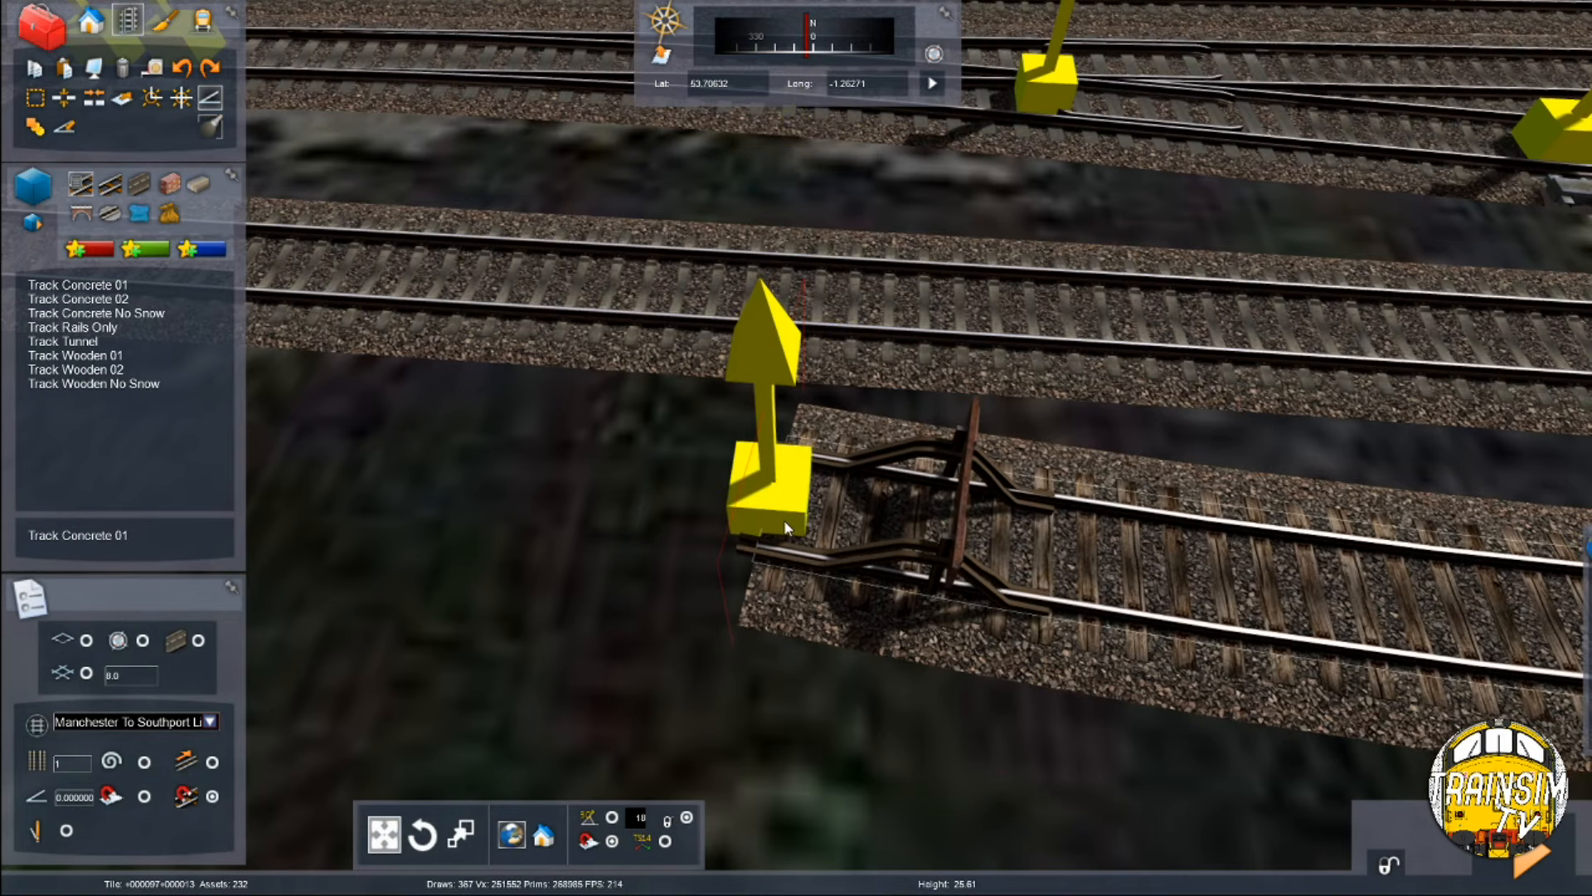
left_click(786, 517)
right_click_drag(784, 516, 788, 526)
key("space")
Step: Set Track Concrete 01 to type Yard and lay a short section westward from the siding's western end
right_click_drag(708, 559, 744, 530)
key("Right")
key("Down")
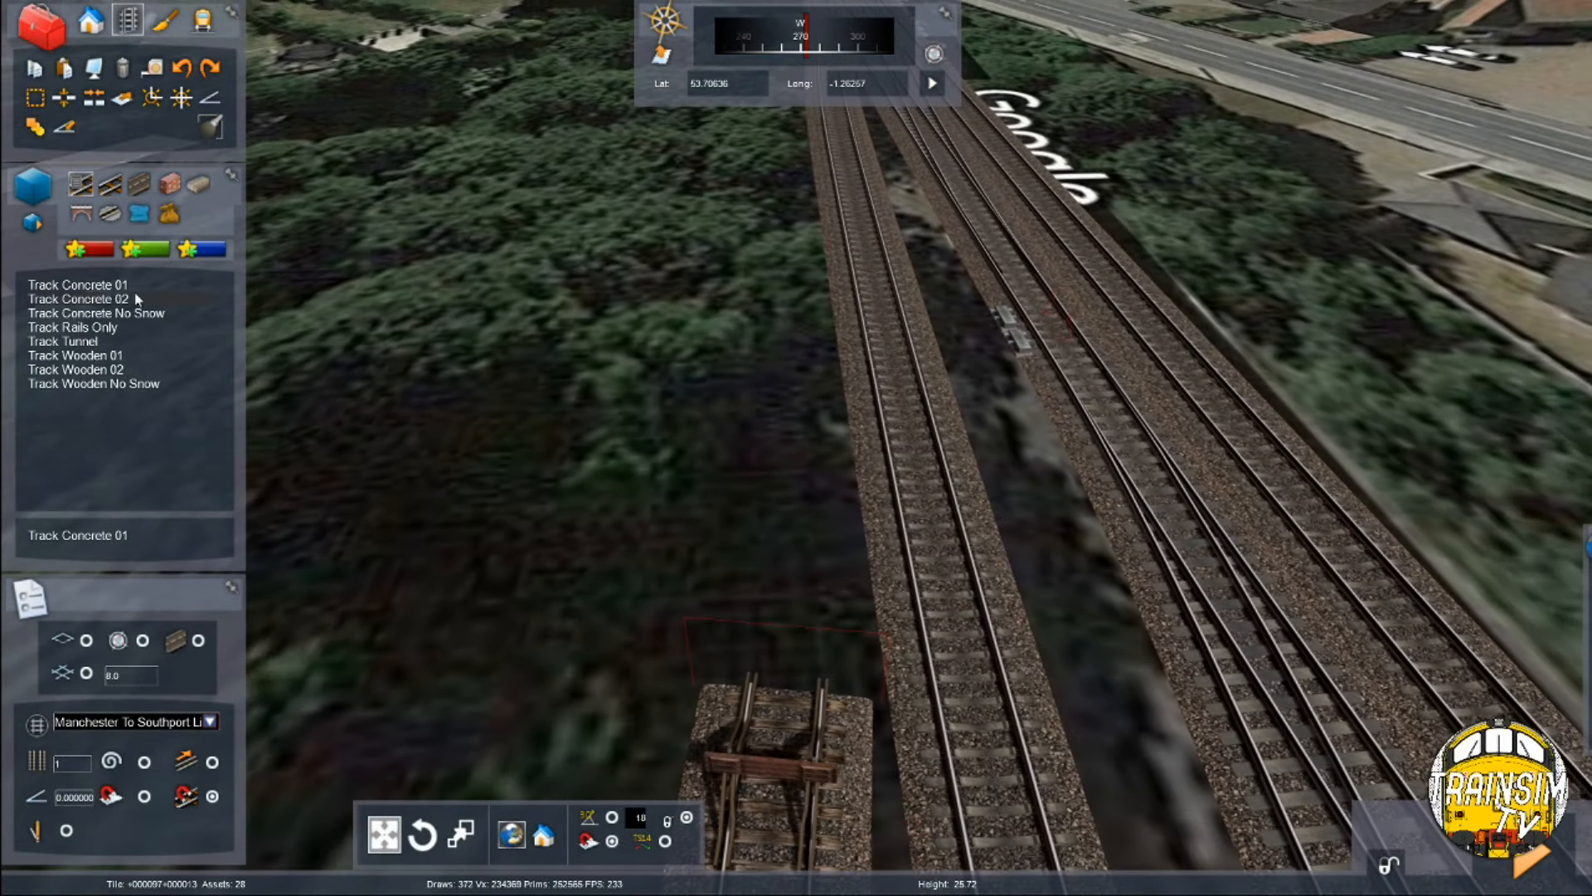
left_click(125, 299)
left_click(121, 285)
left_click(1553, 215)
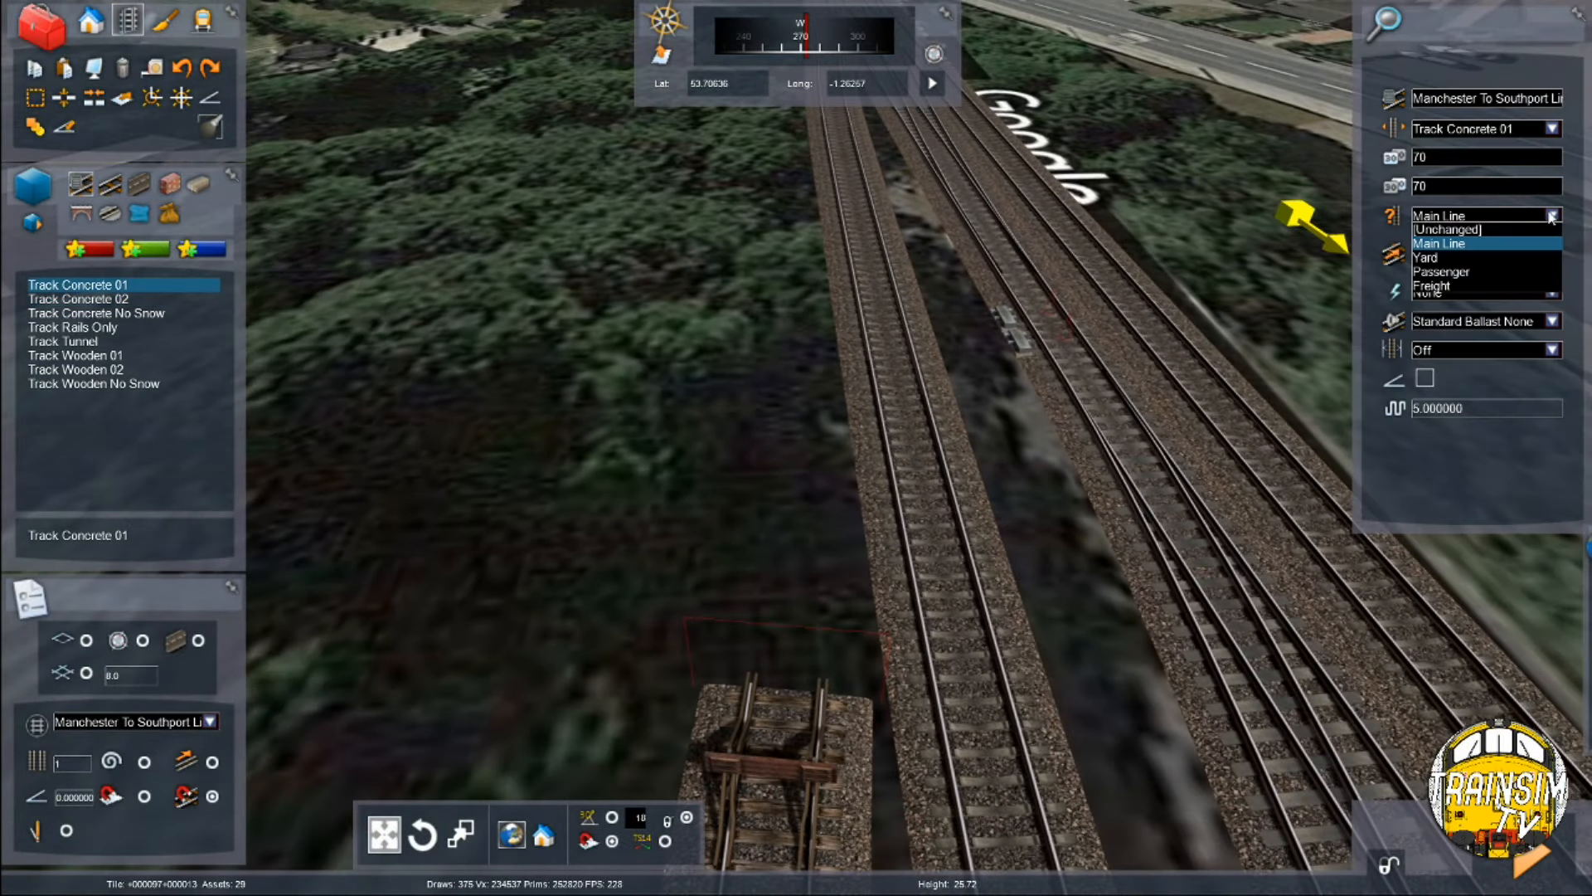
left_click(1481, 257)
left_click_drag(787, 676, 810, 458)
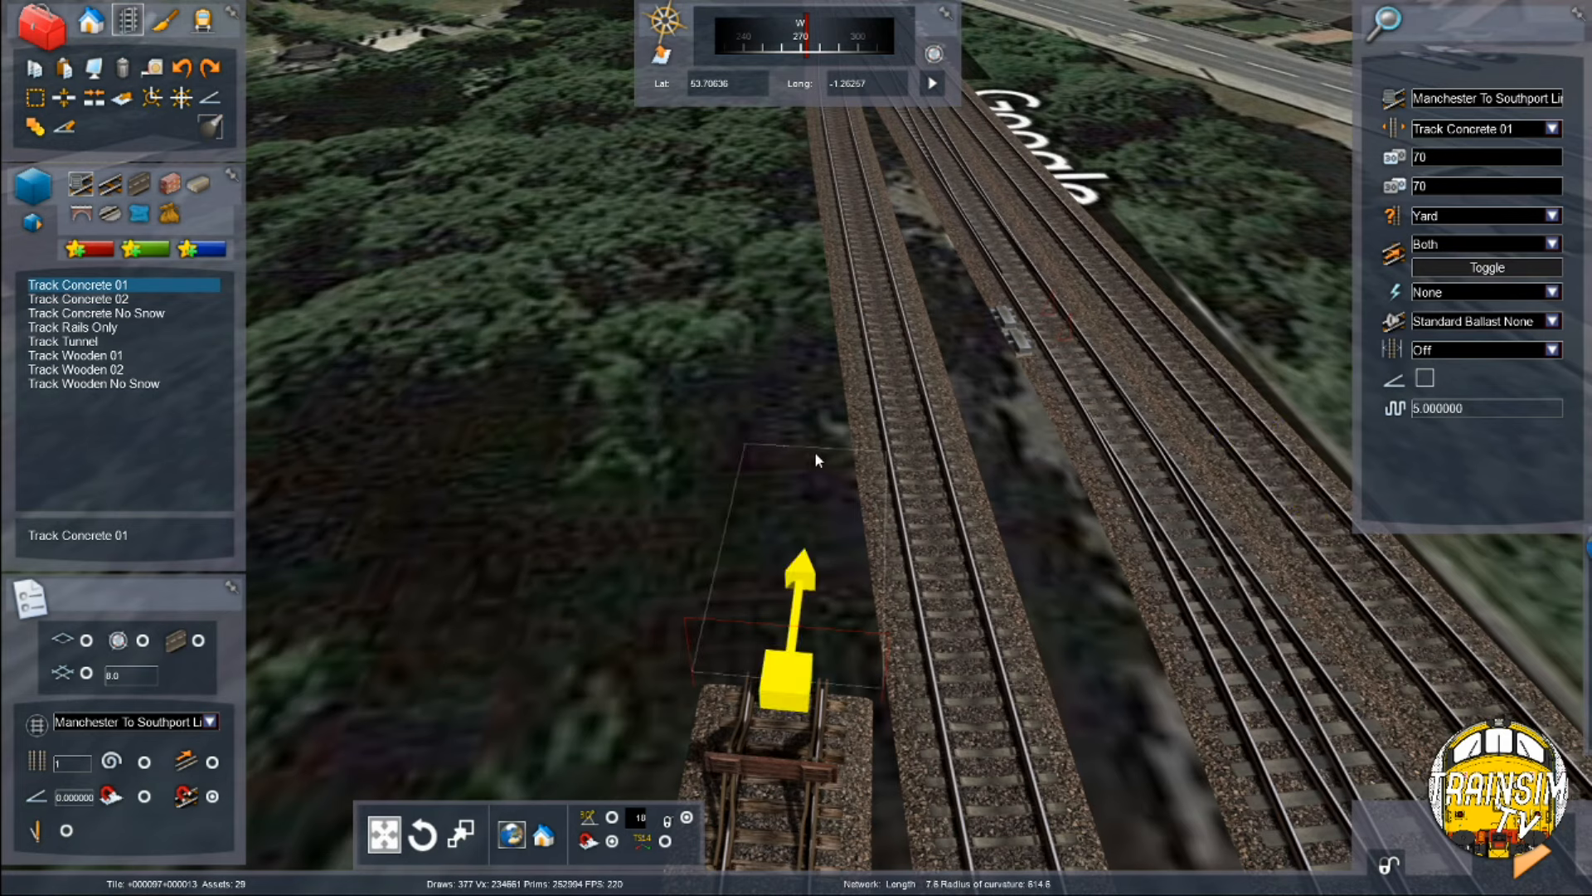
left_click(844, 467)
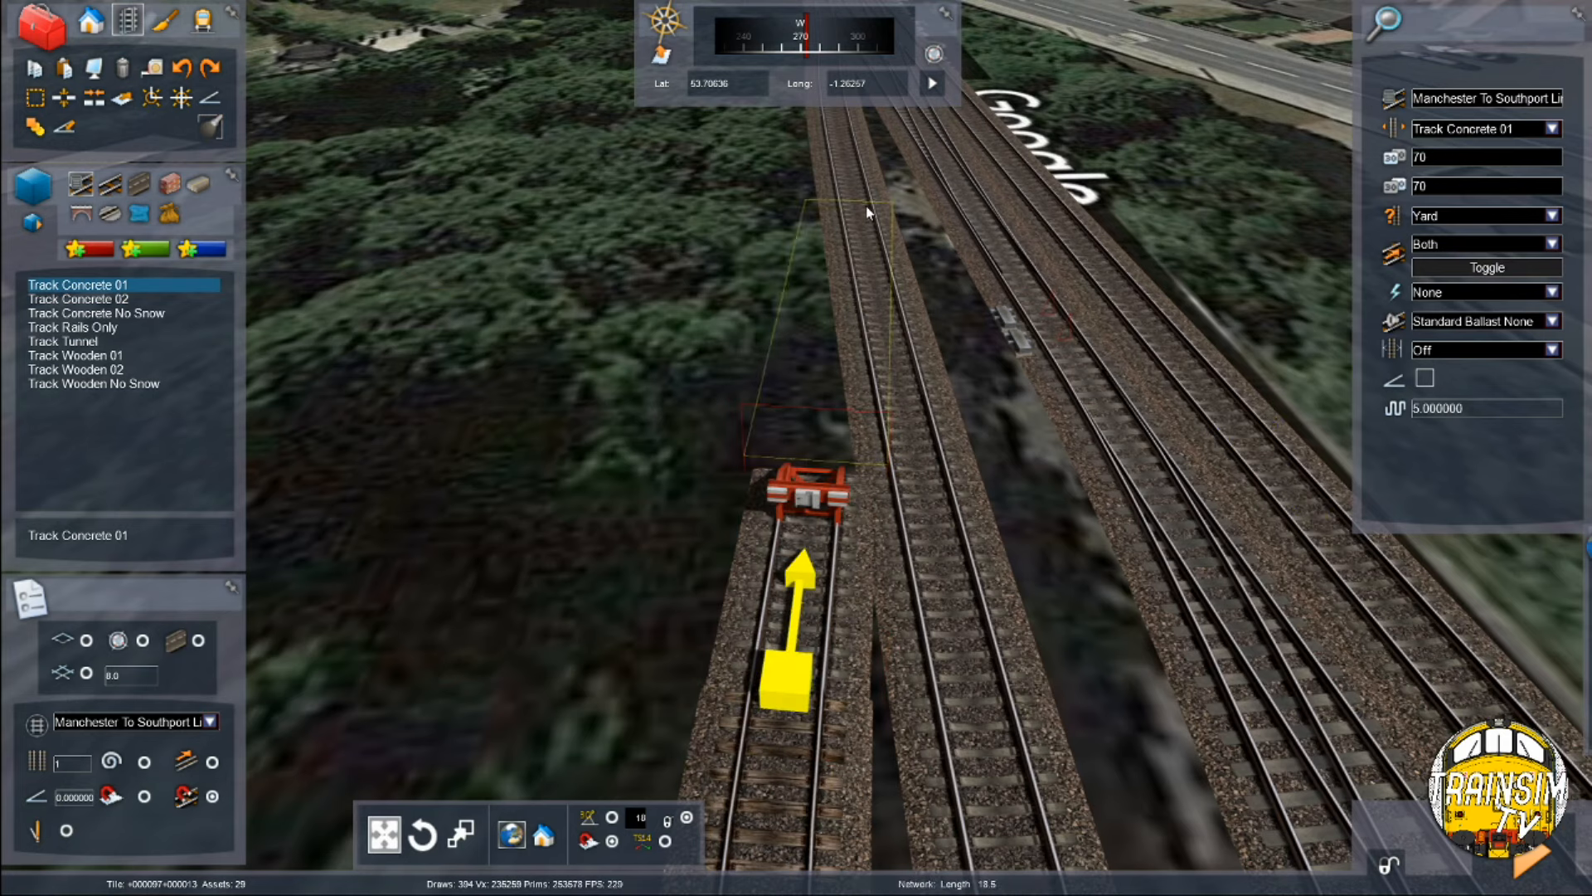
Step: Extend the concrete-sleeper siding further west and curve it into the adjacent main line as a junction
left_click(831, 423)
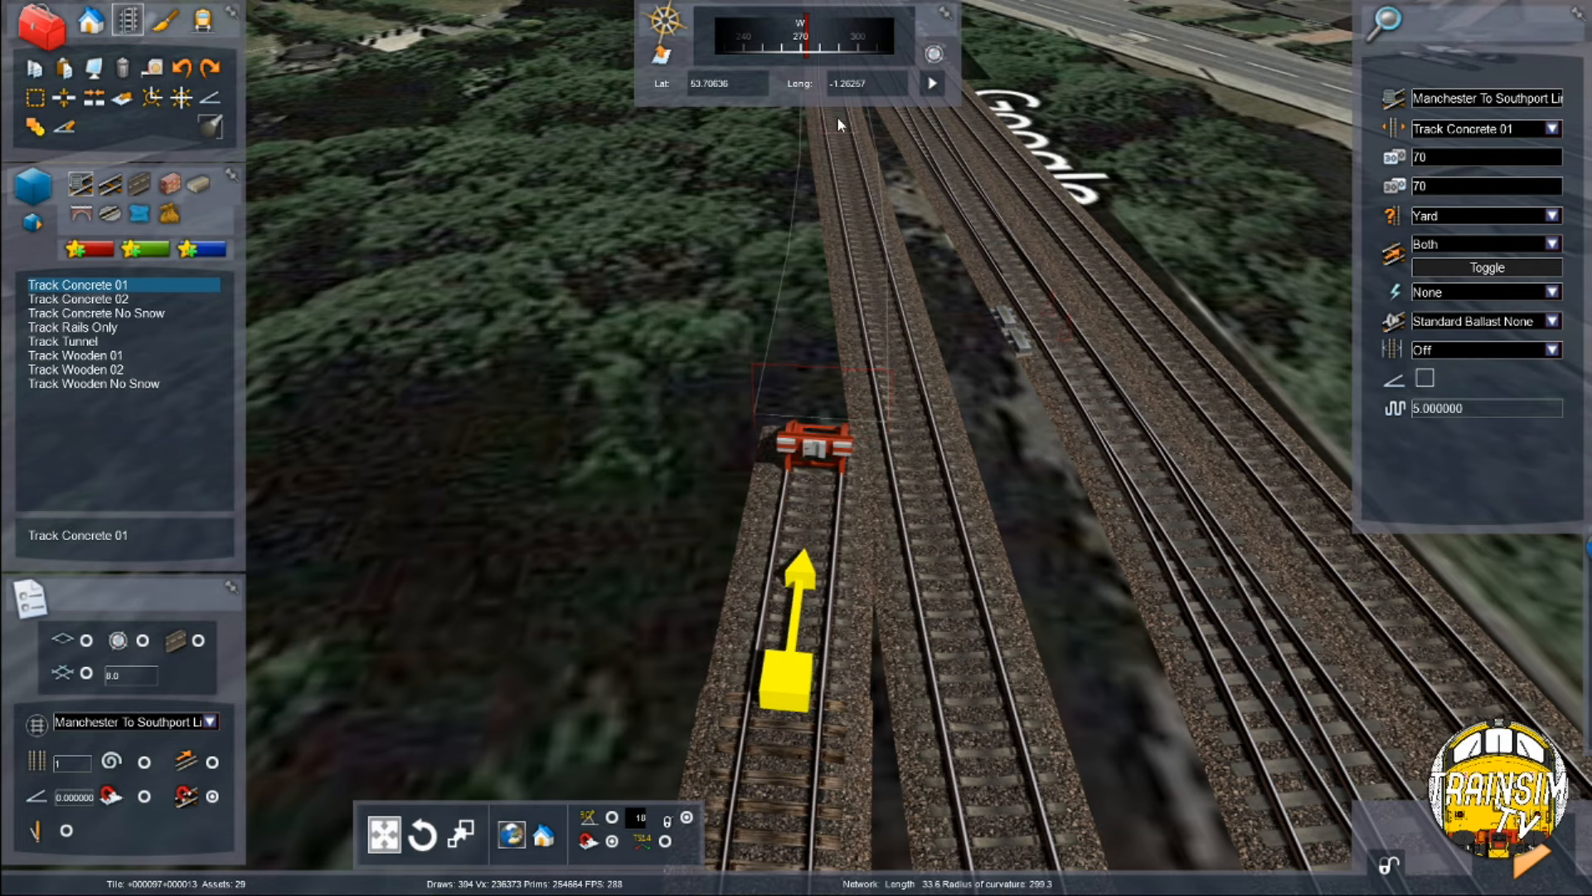
left_click(837, 118)
right_click_drag(741, 221, 738, 170)
right_click(740, 221)
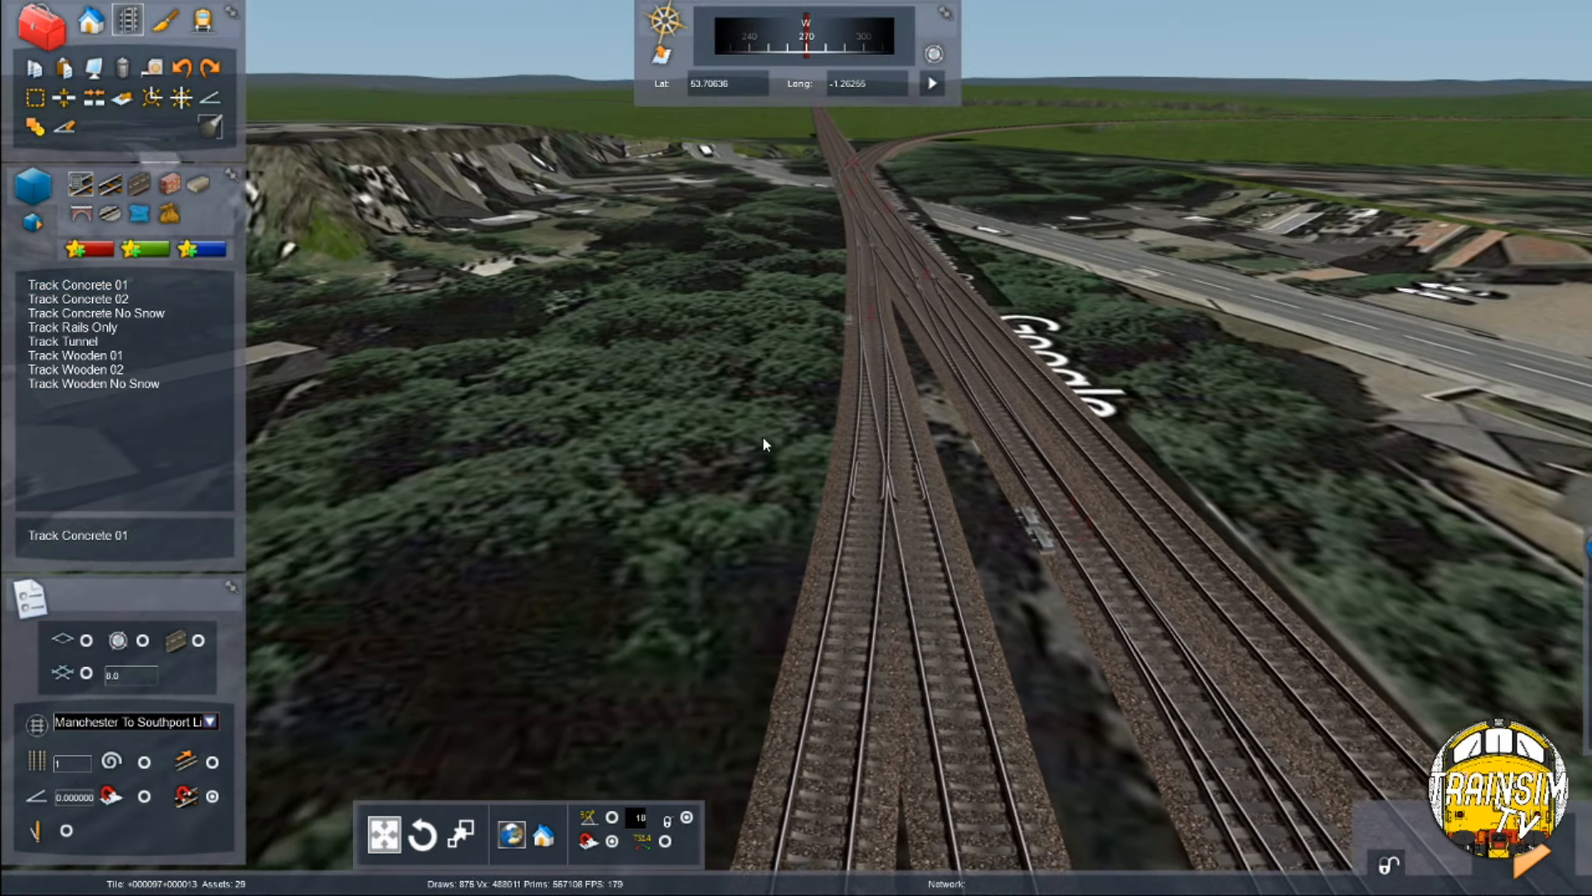
Step: Inspect the laid tracks from the western junction eastward to the unfinished end of the southern siding
scroll(763, 437, "down", 5)
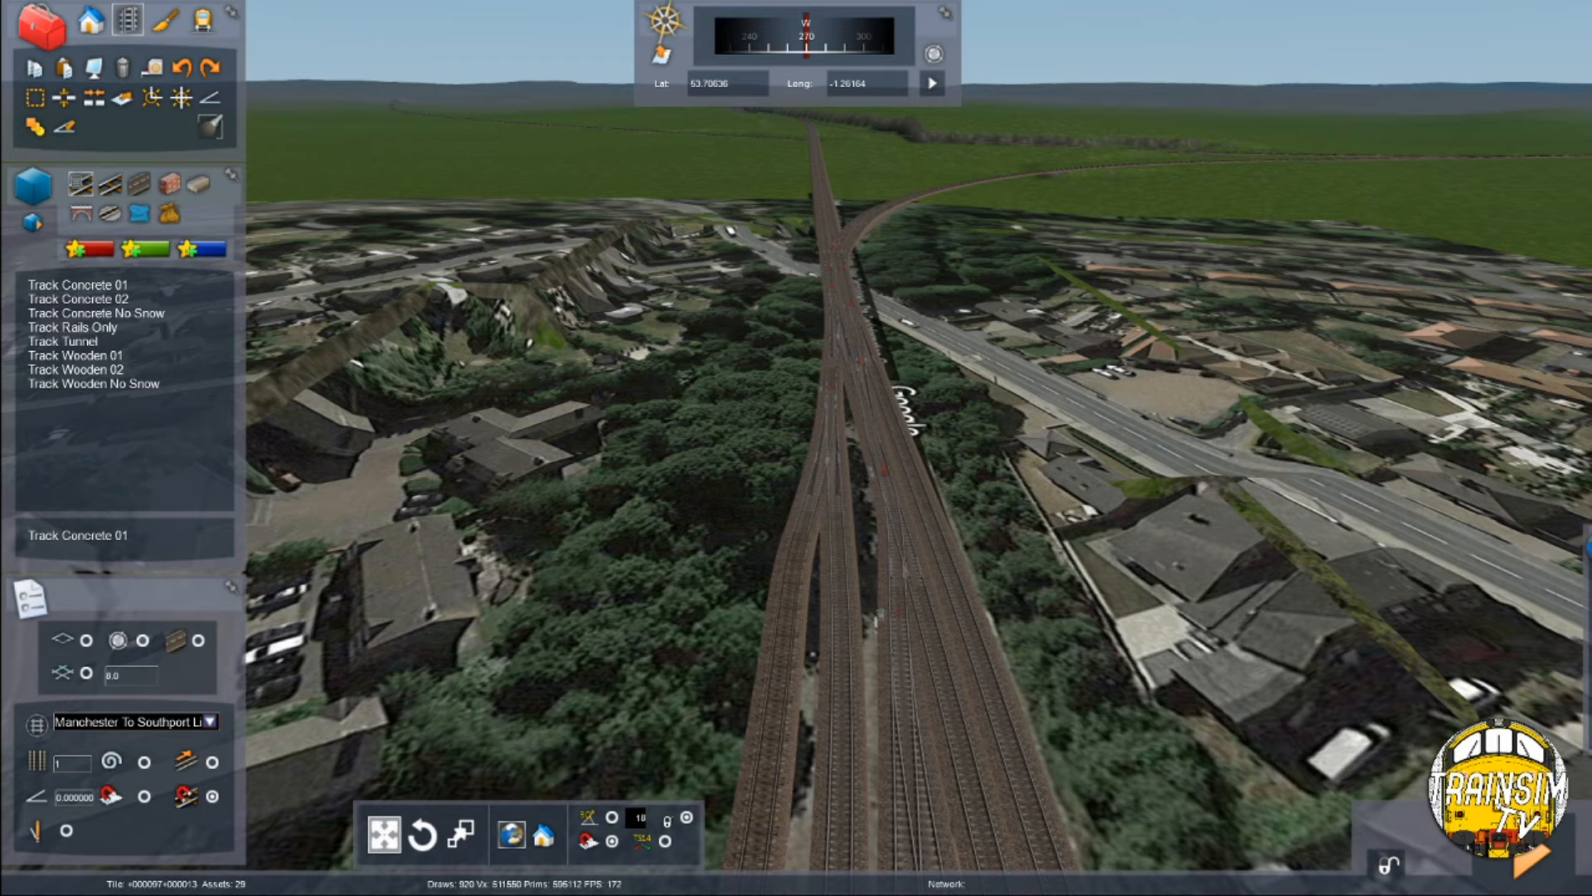
key("Down")
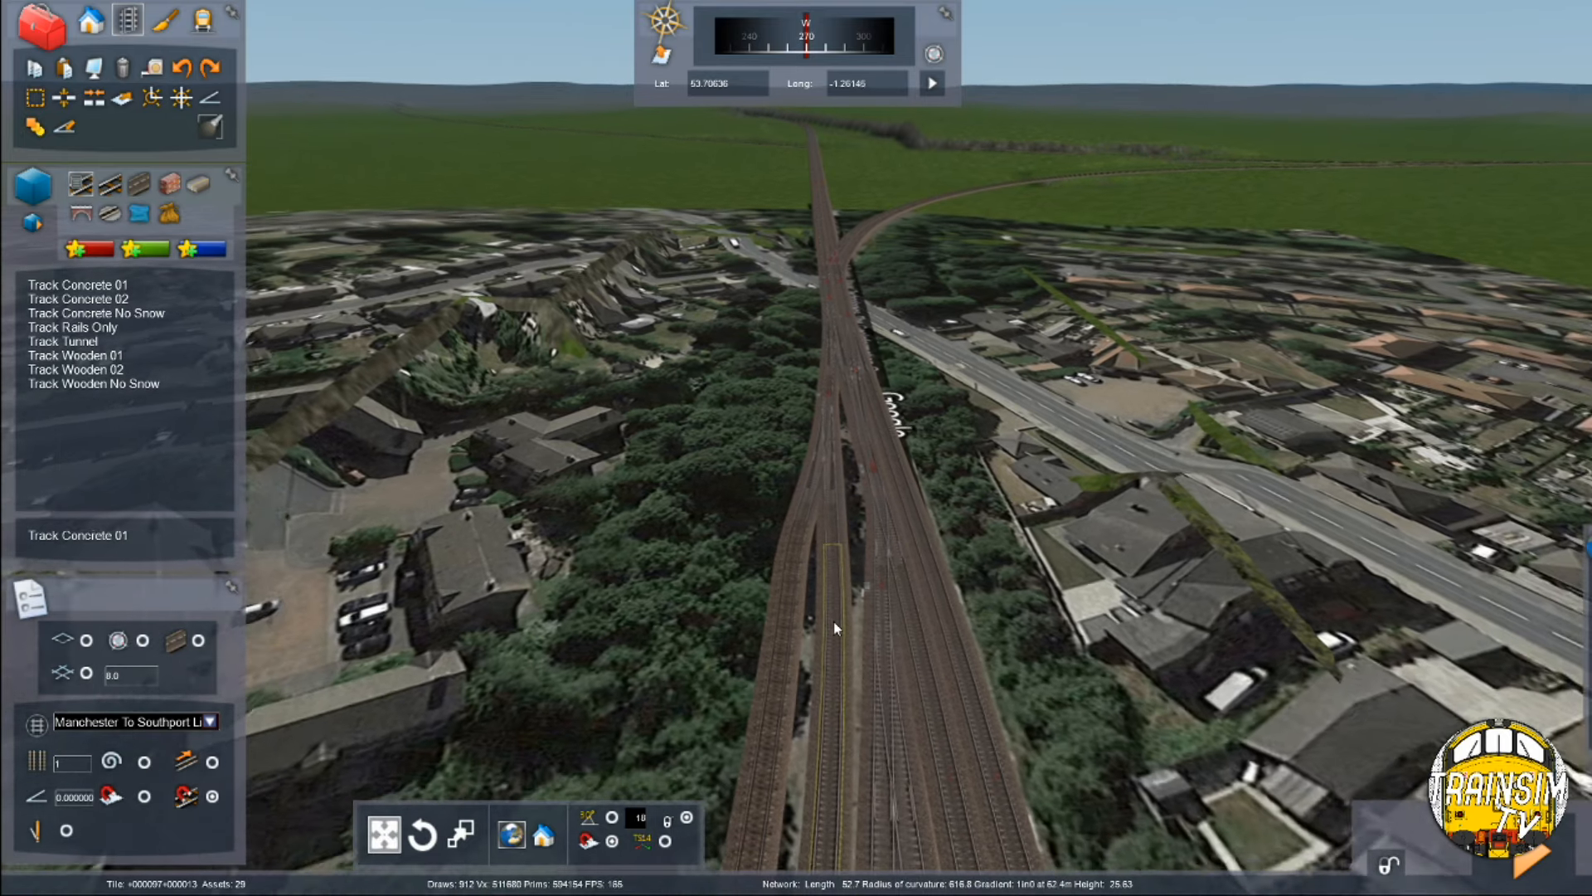
right_click_drag(833, 622, 831, 672)
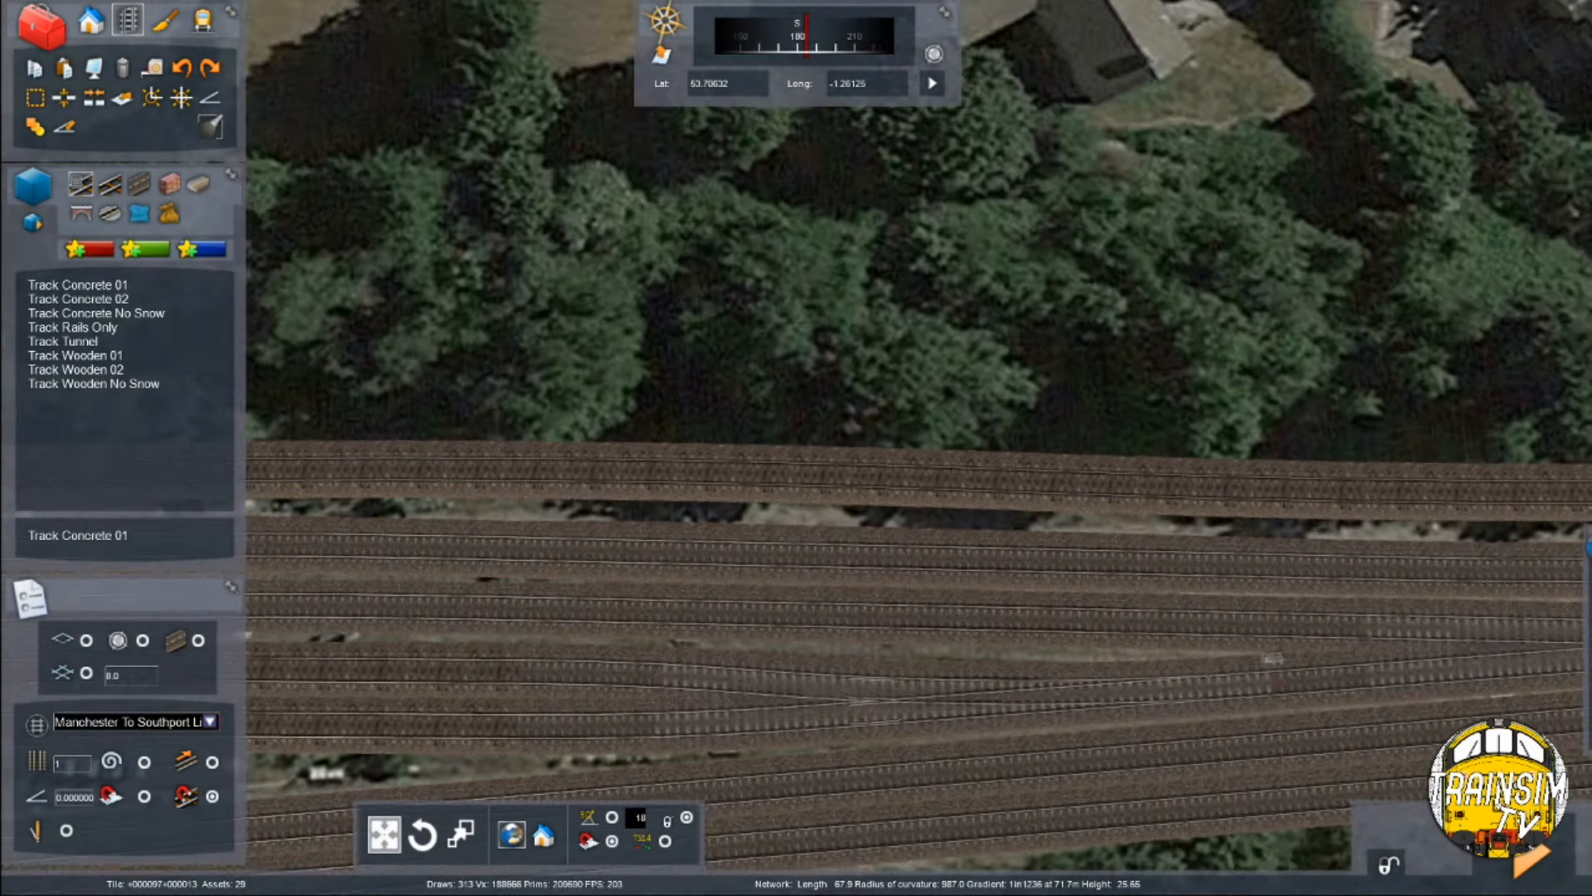
key("Up")
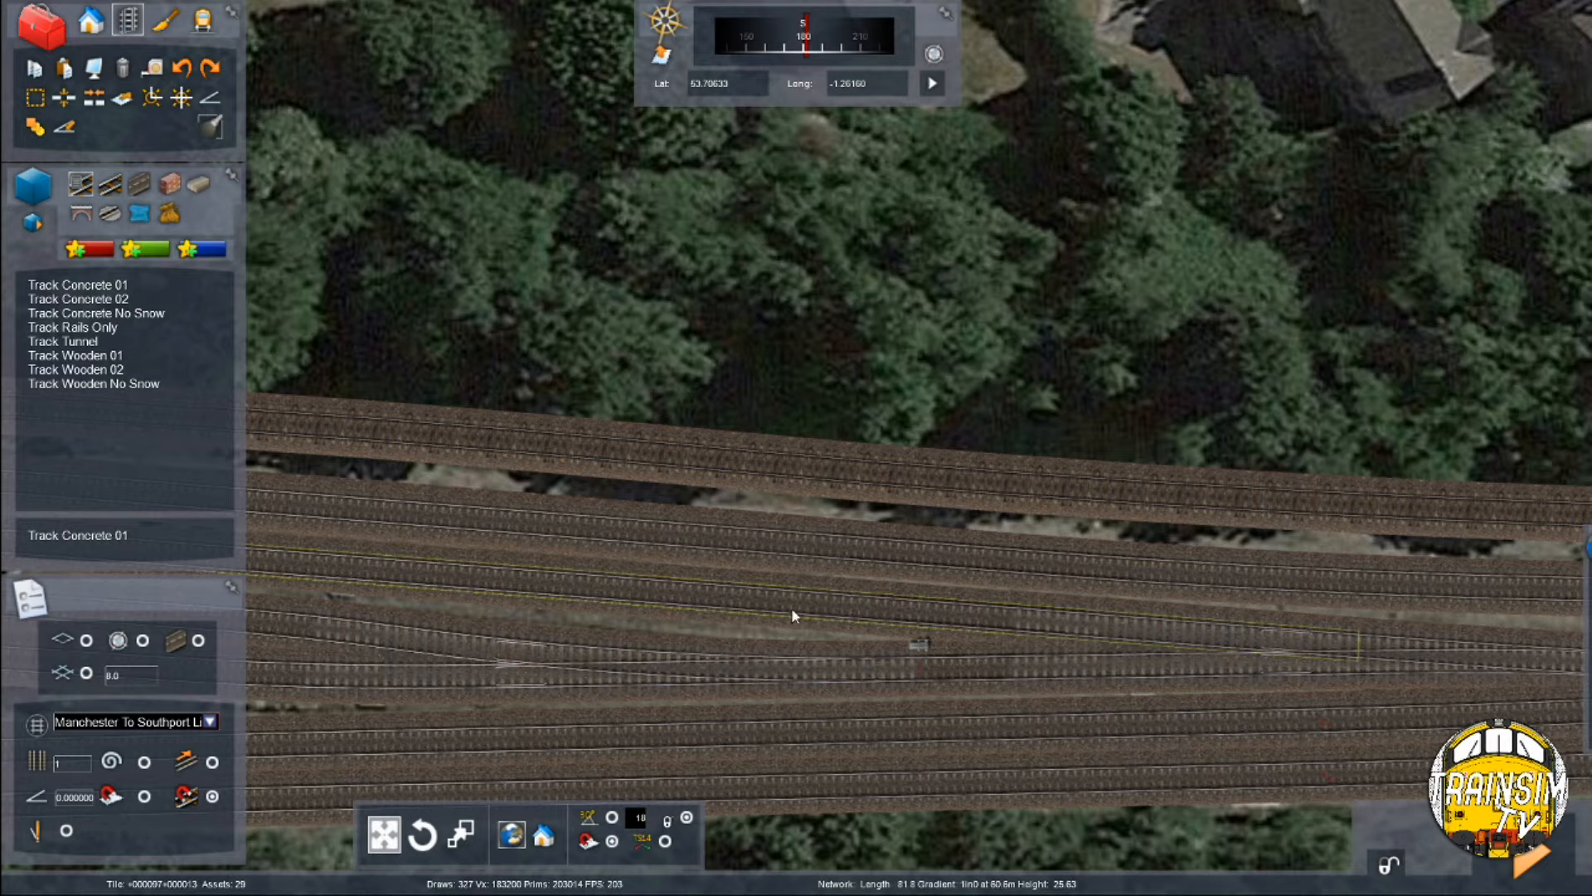
key("Left")
scroll(794, 612, "down", 5)
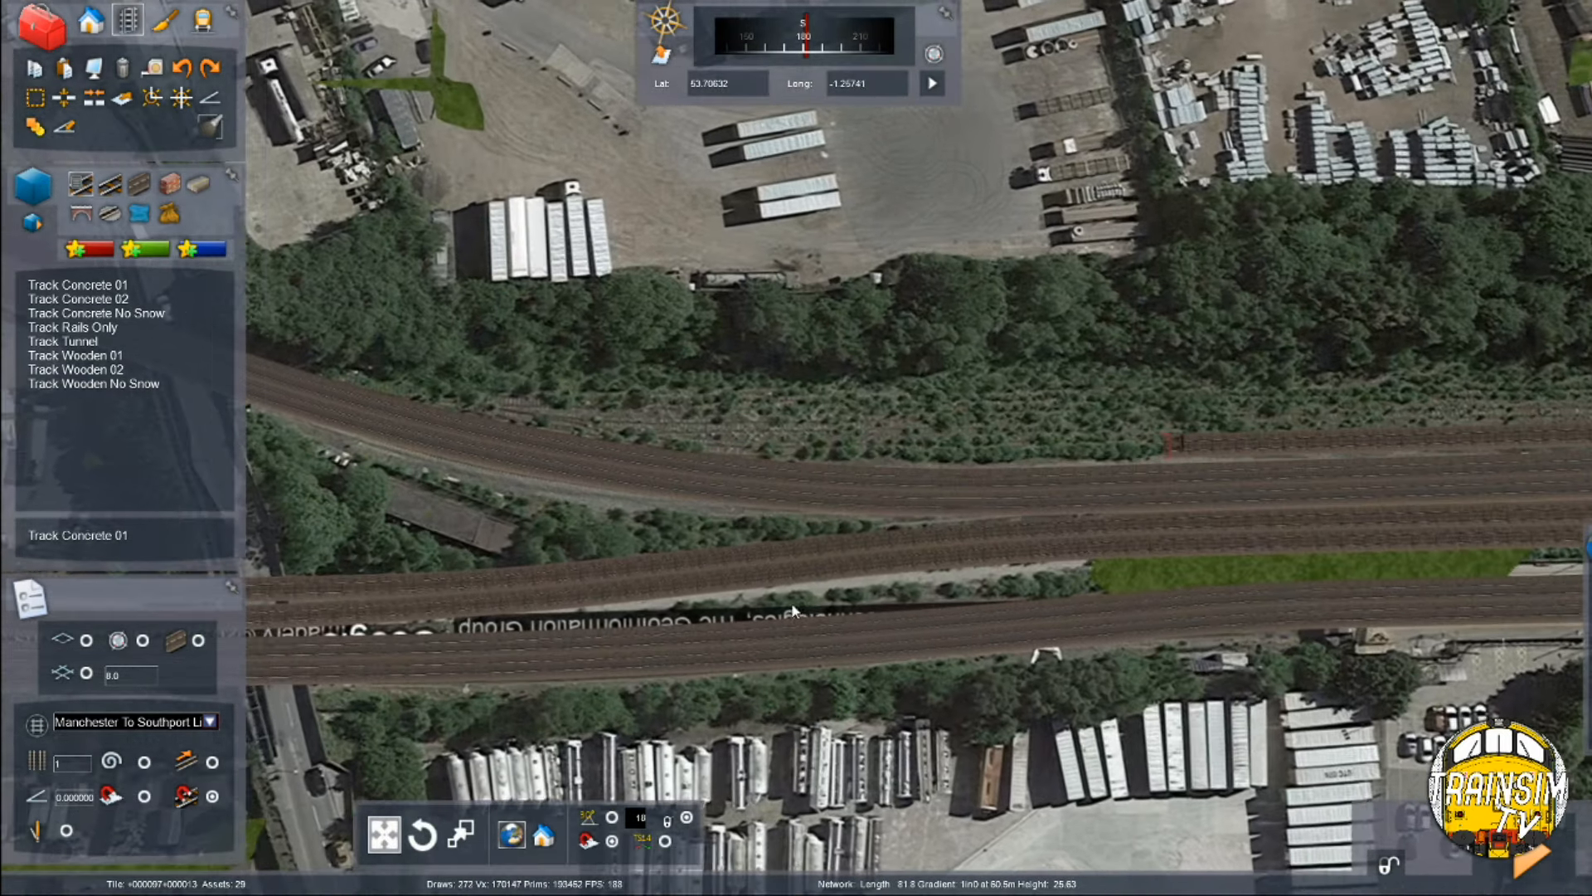
key("Right")
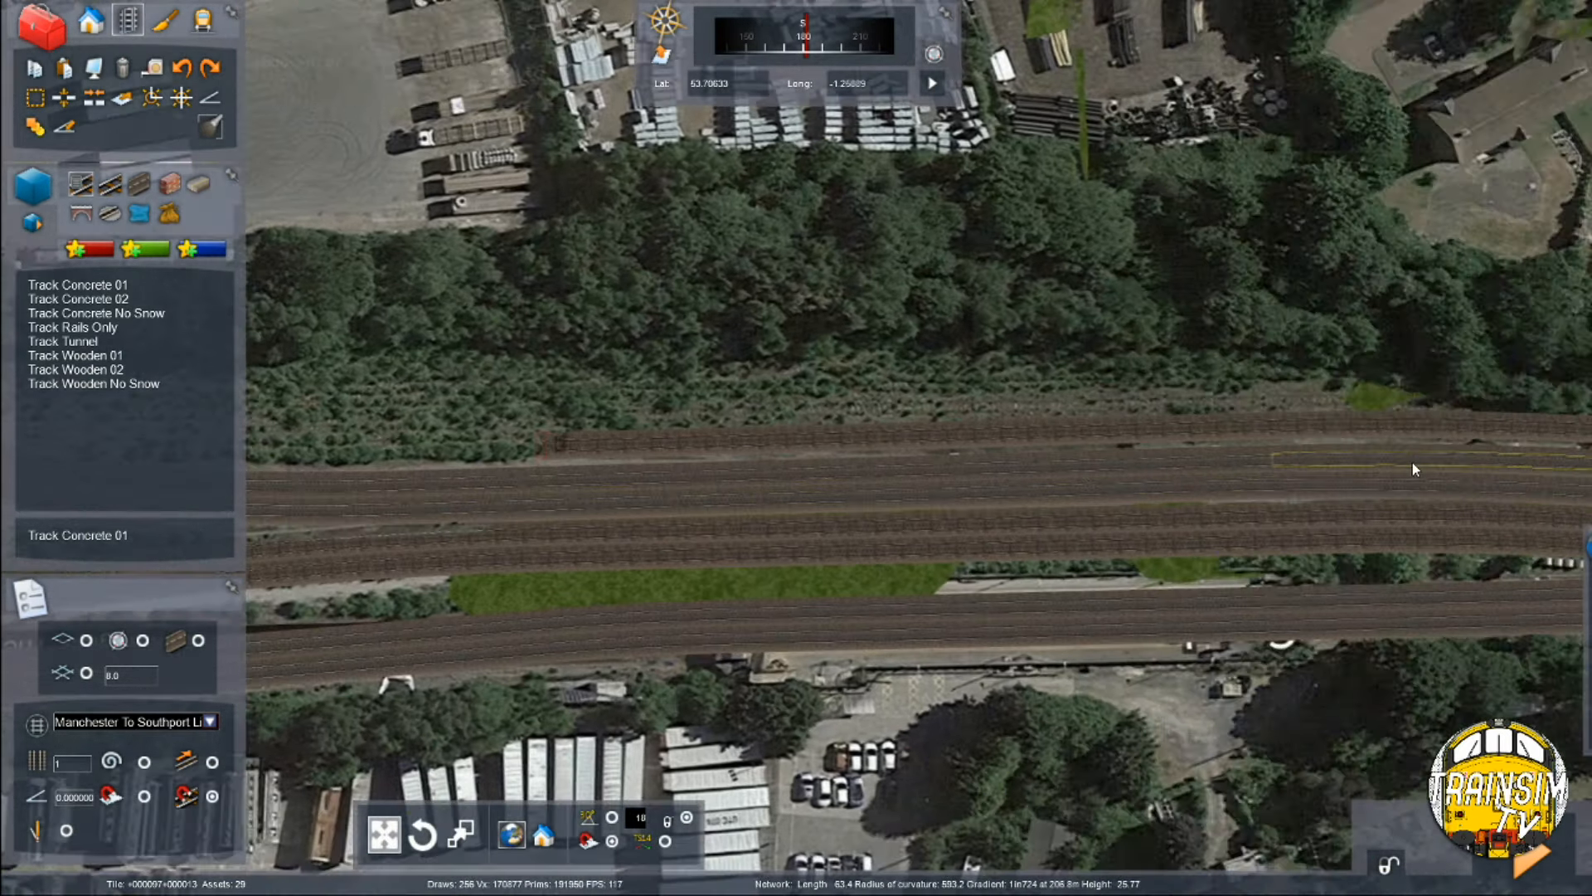
key("Left")
key("Left")
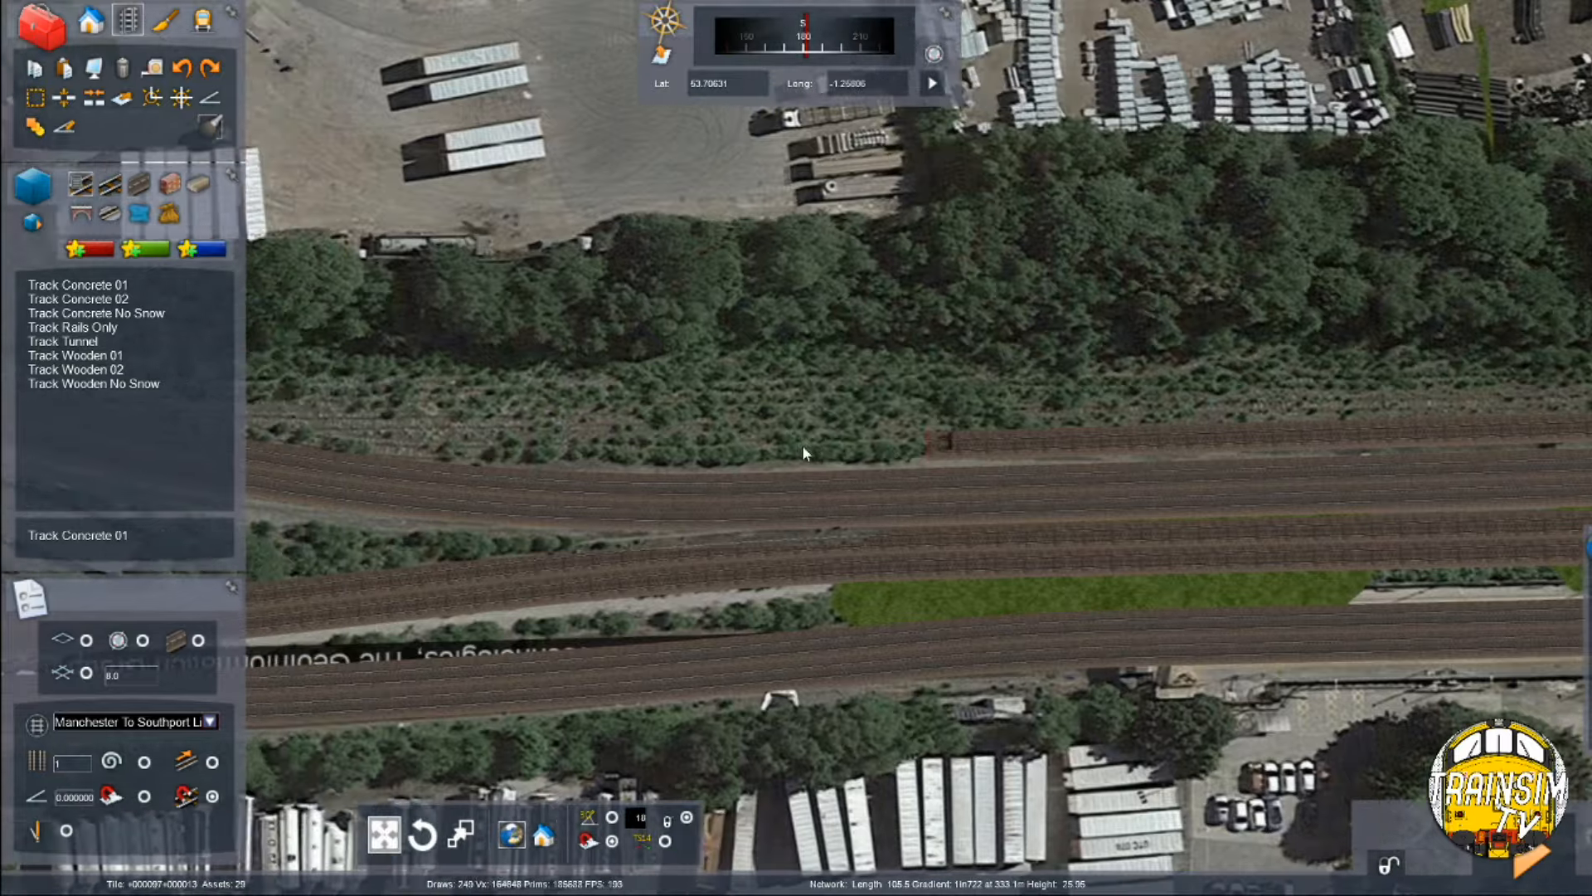
key("Left")
scroll(1506, 614, "up", 2)
key("Left")
scroll(1506, 620, "up", 1)
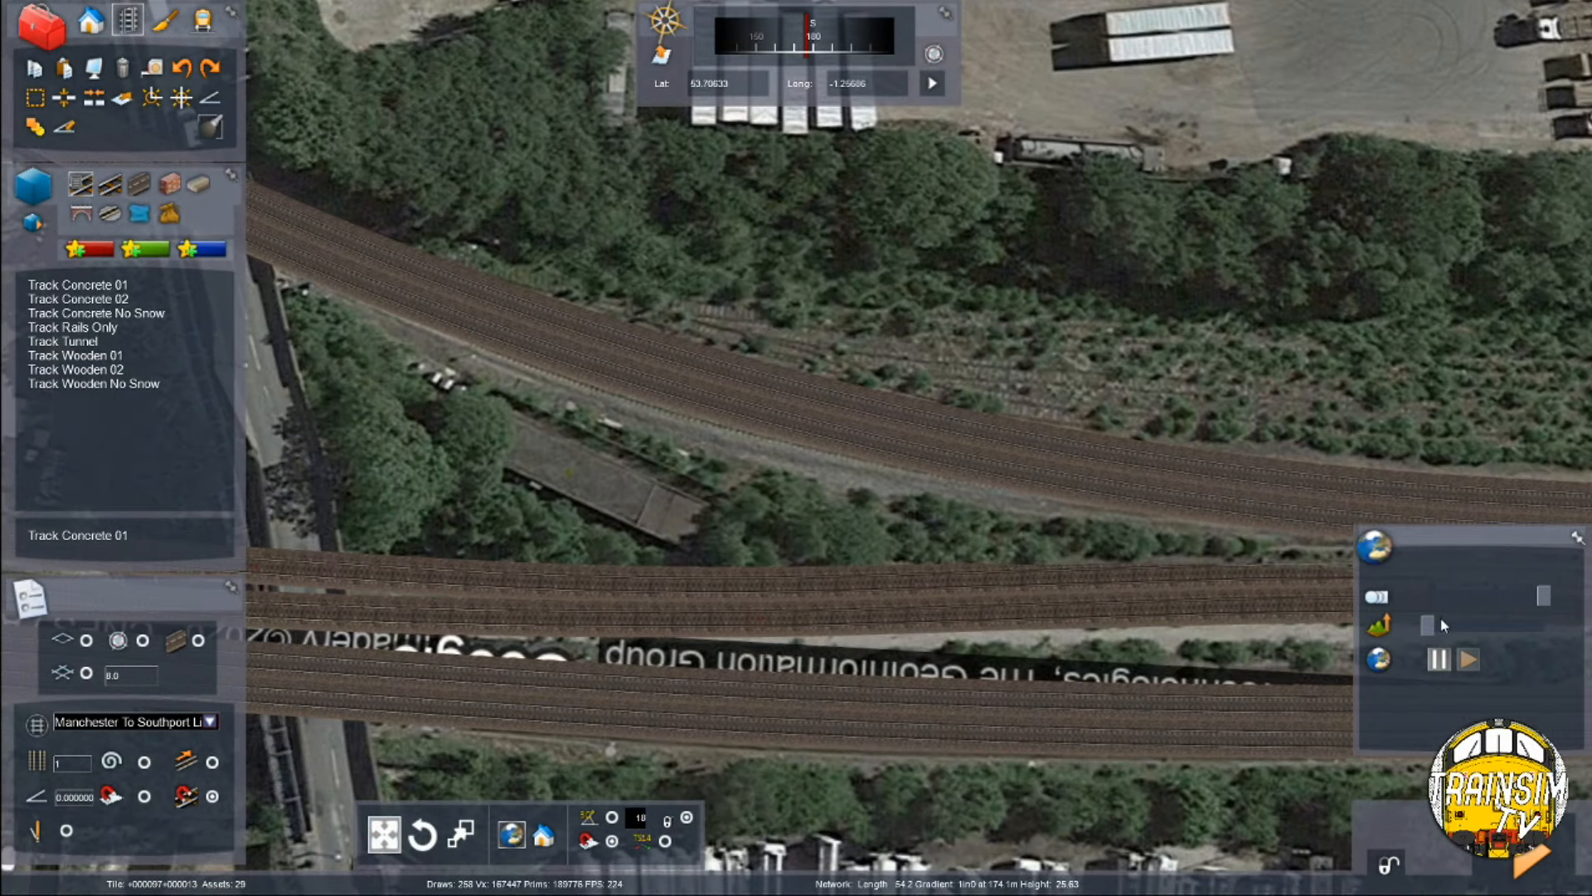
Step: Raise the terrain imagery overlay to examine the siding's route east of its current end, and lower it again
left_click(1453, 624)
right_click_drag(972, 393, 1014, 378)
key("Down")
key("Up")
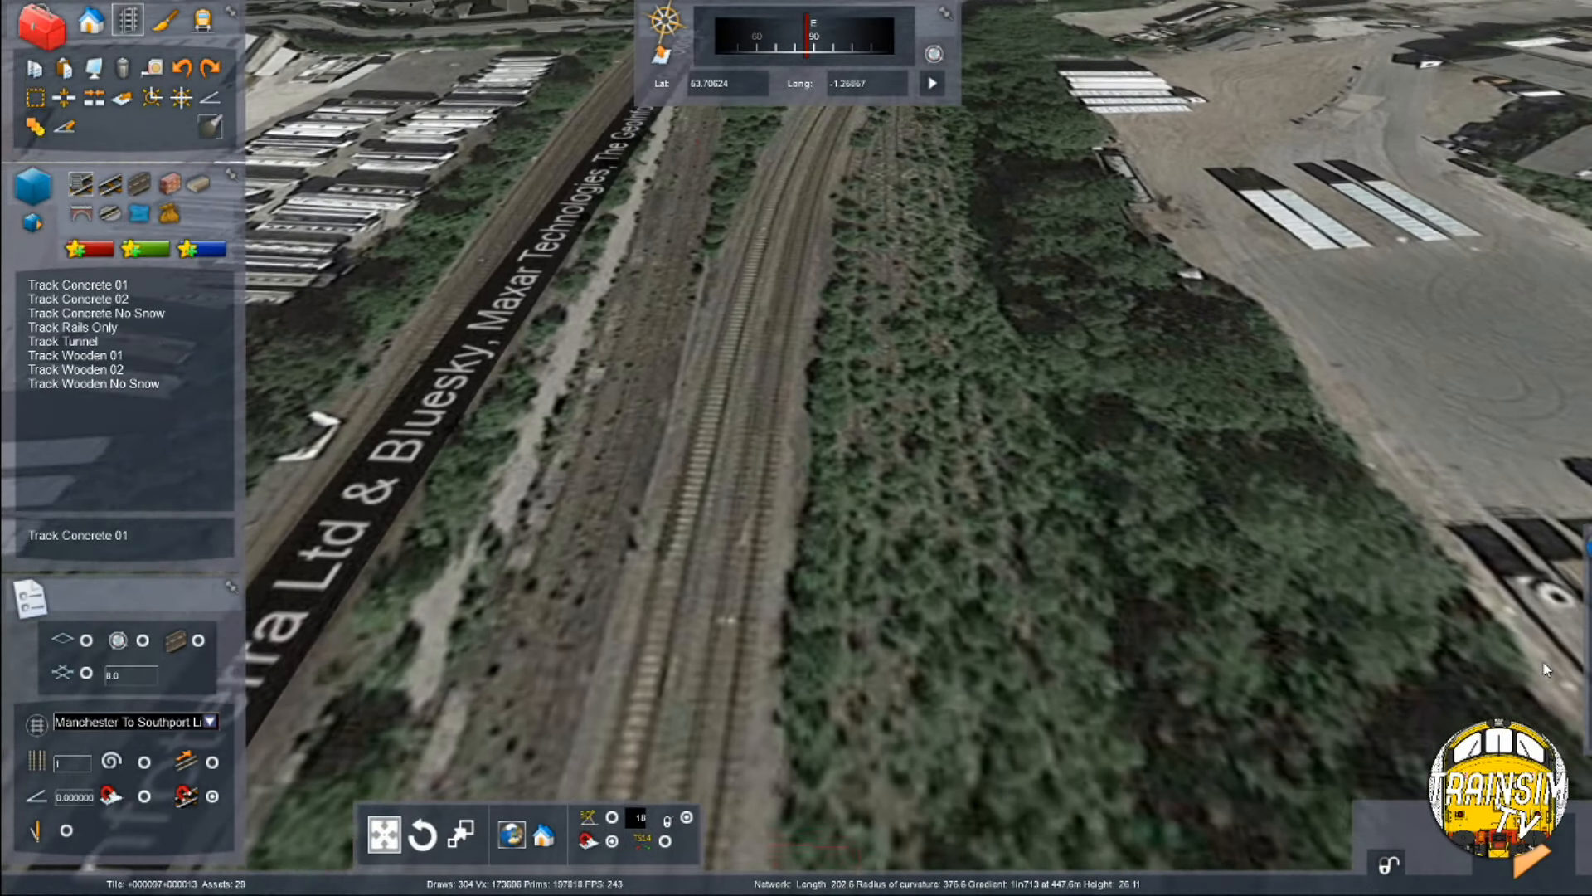
mouse_move(1511, 633)
left_click_drag(1448, 624, 1407, 632)
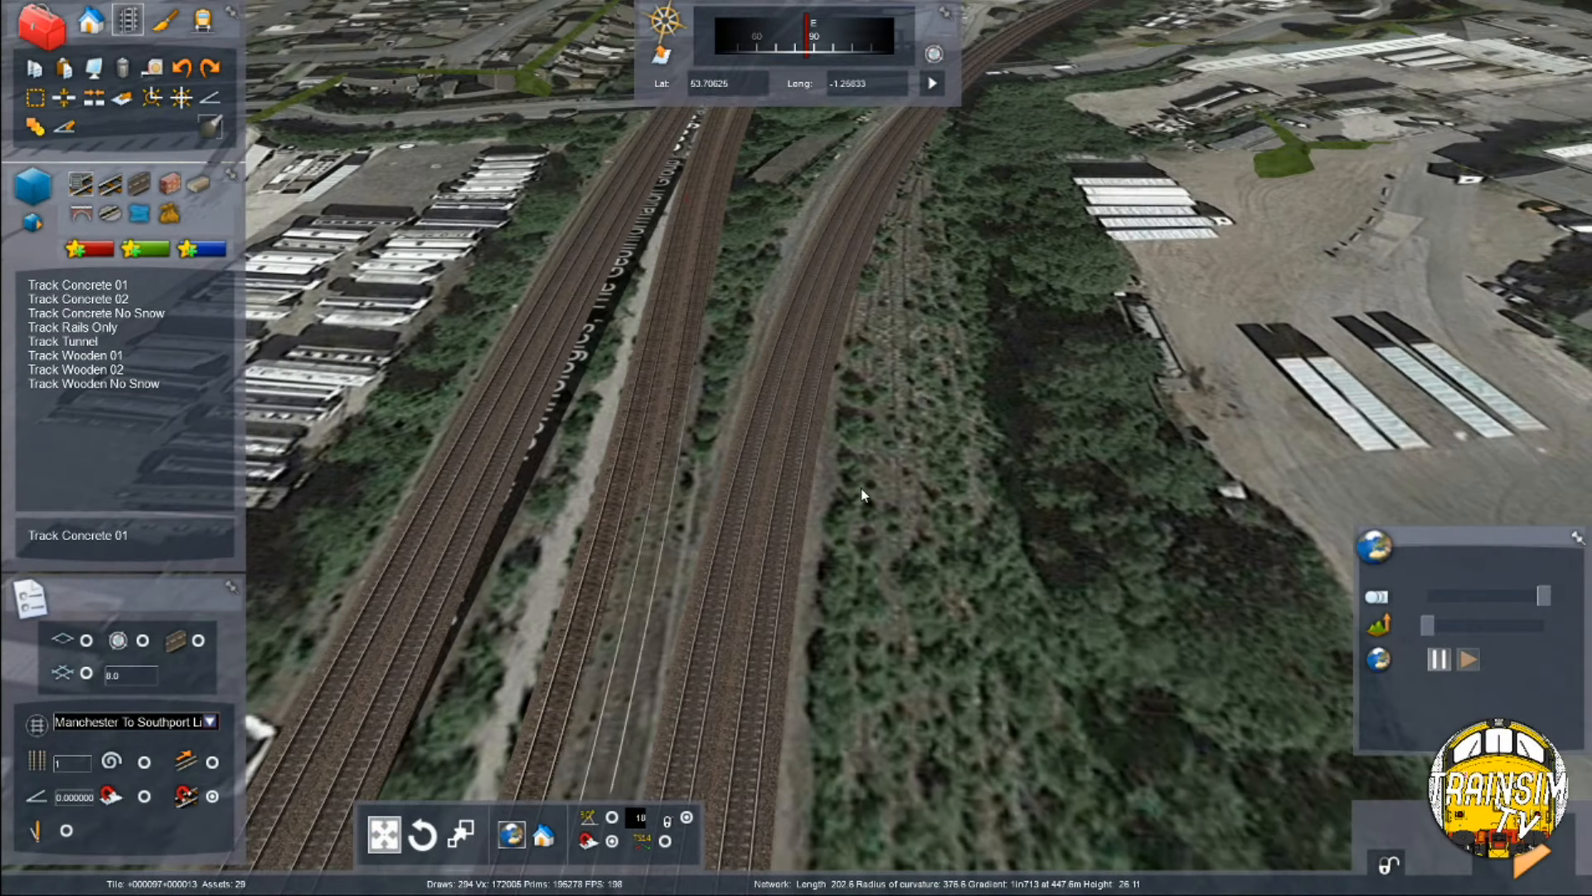
key("Up")
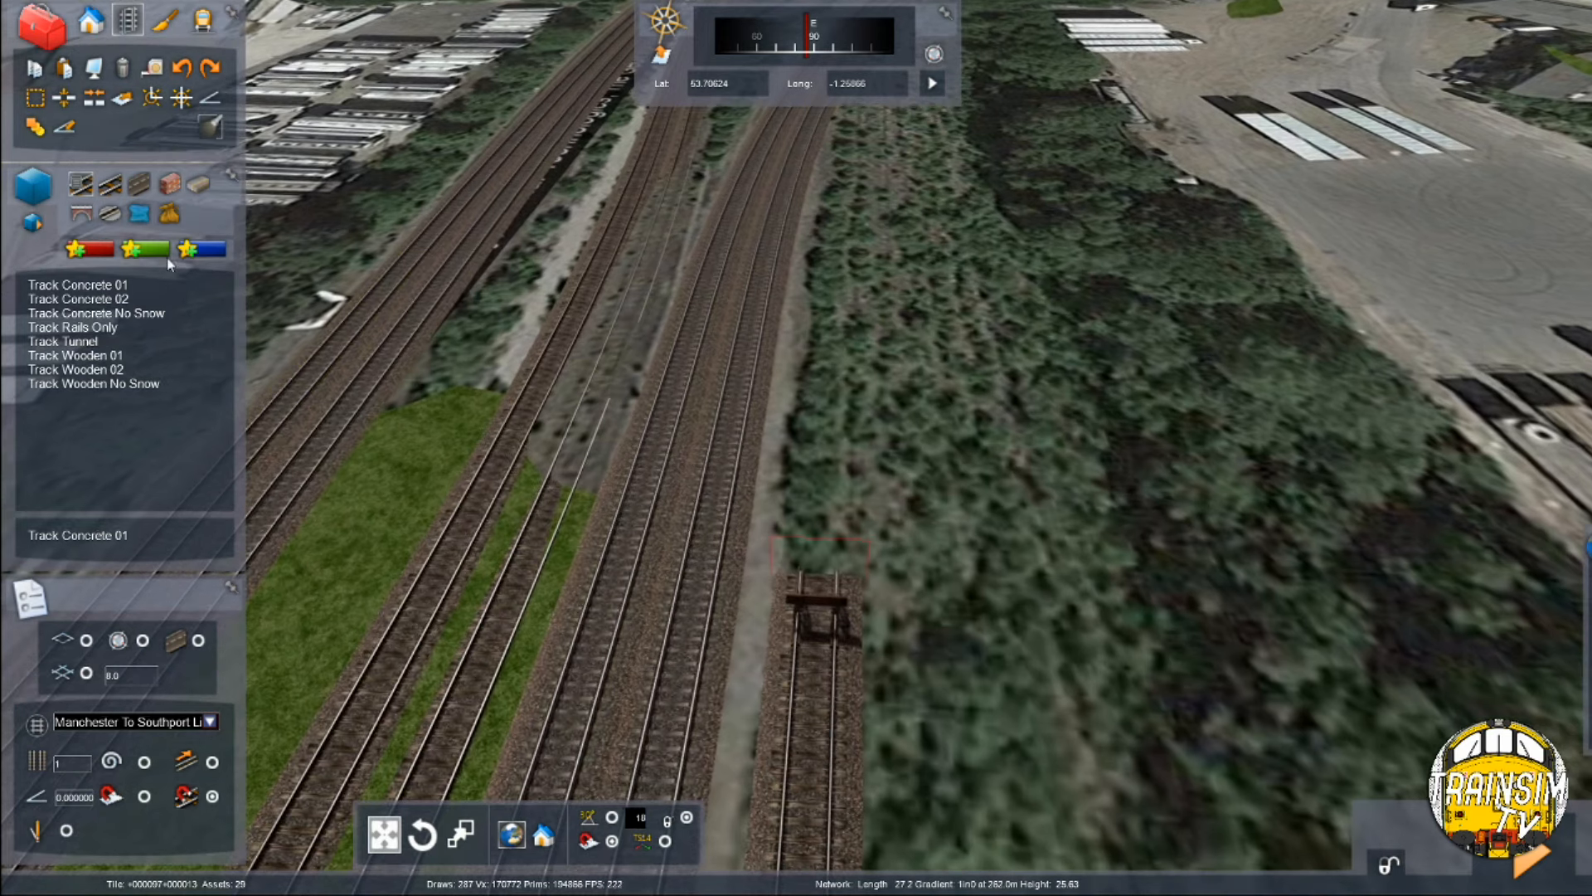
Step: Set Track Wooden 01 to gradient 720 and type Yard, and lay a section eastward from the siding's end
left_click(75, 355)
left_click(86, 799)
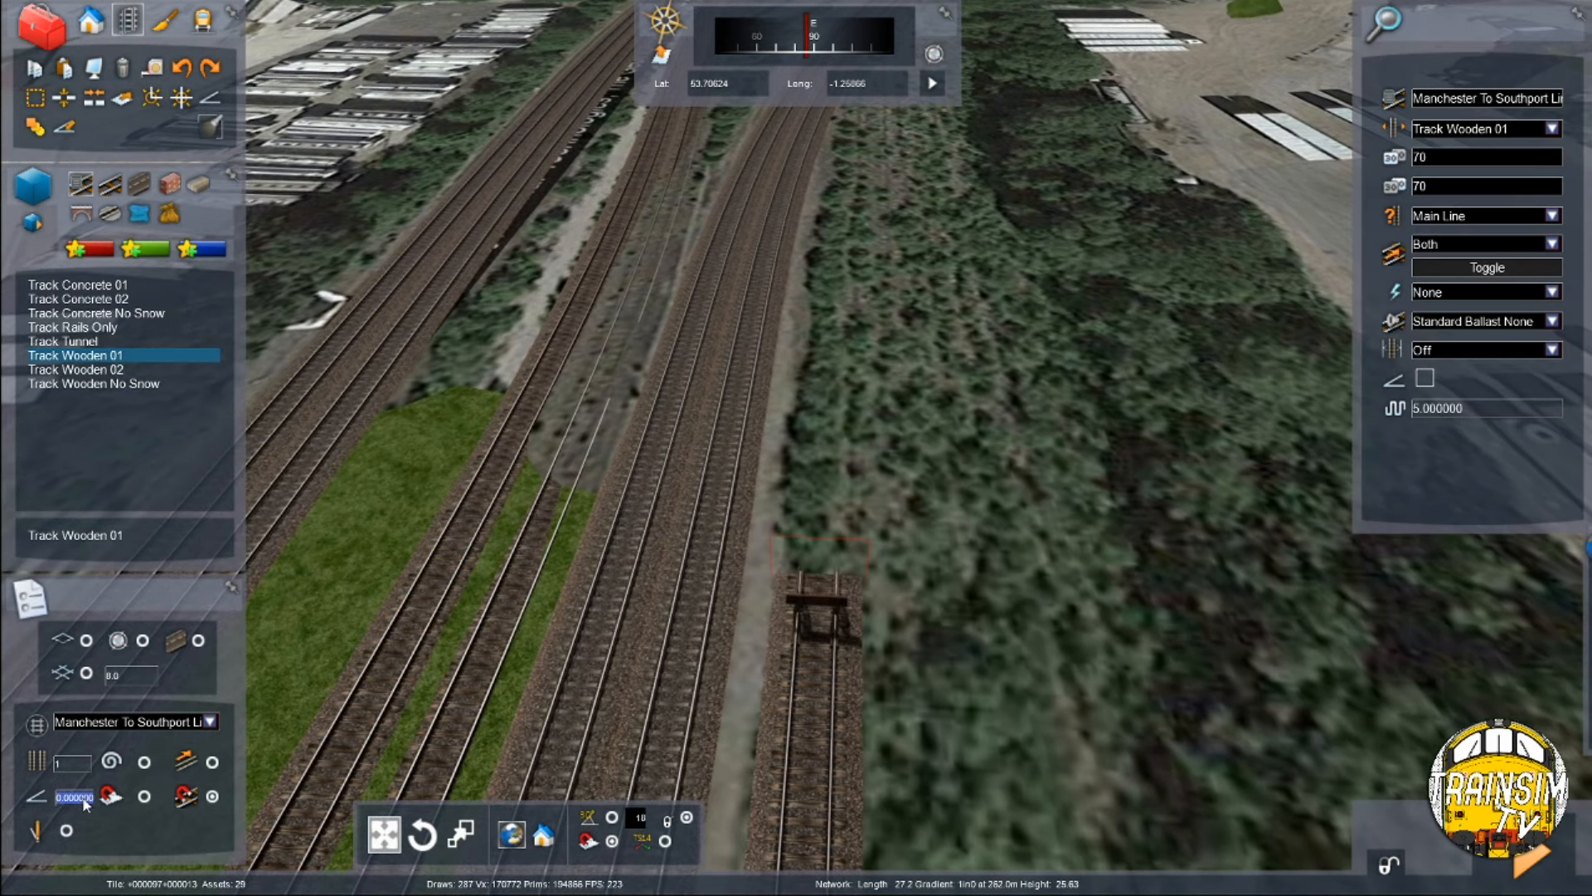
key("Return")
left_click(1553, 217)
left_click(1457, 256)
key("Left")
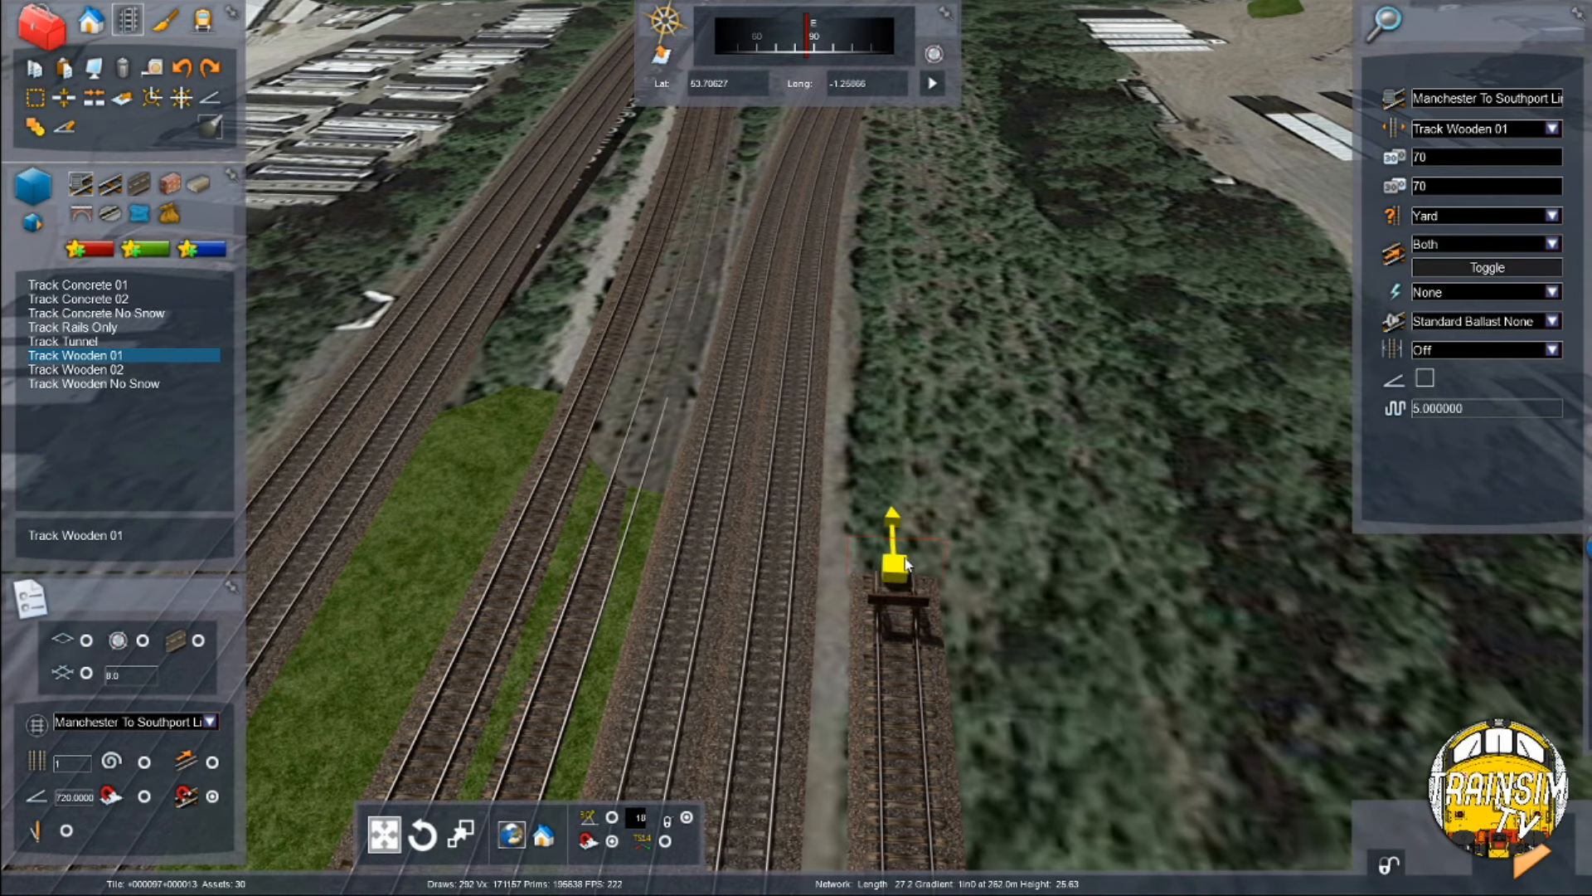
left_click(893, 539)
right_click_drag(896, 415, 905, 364)
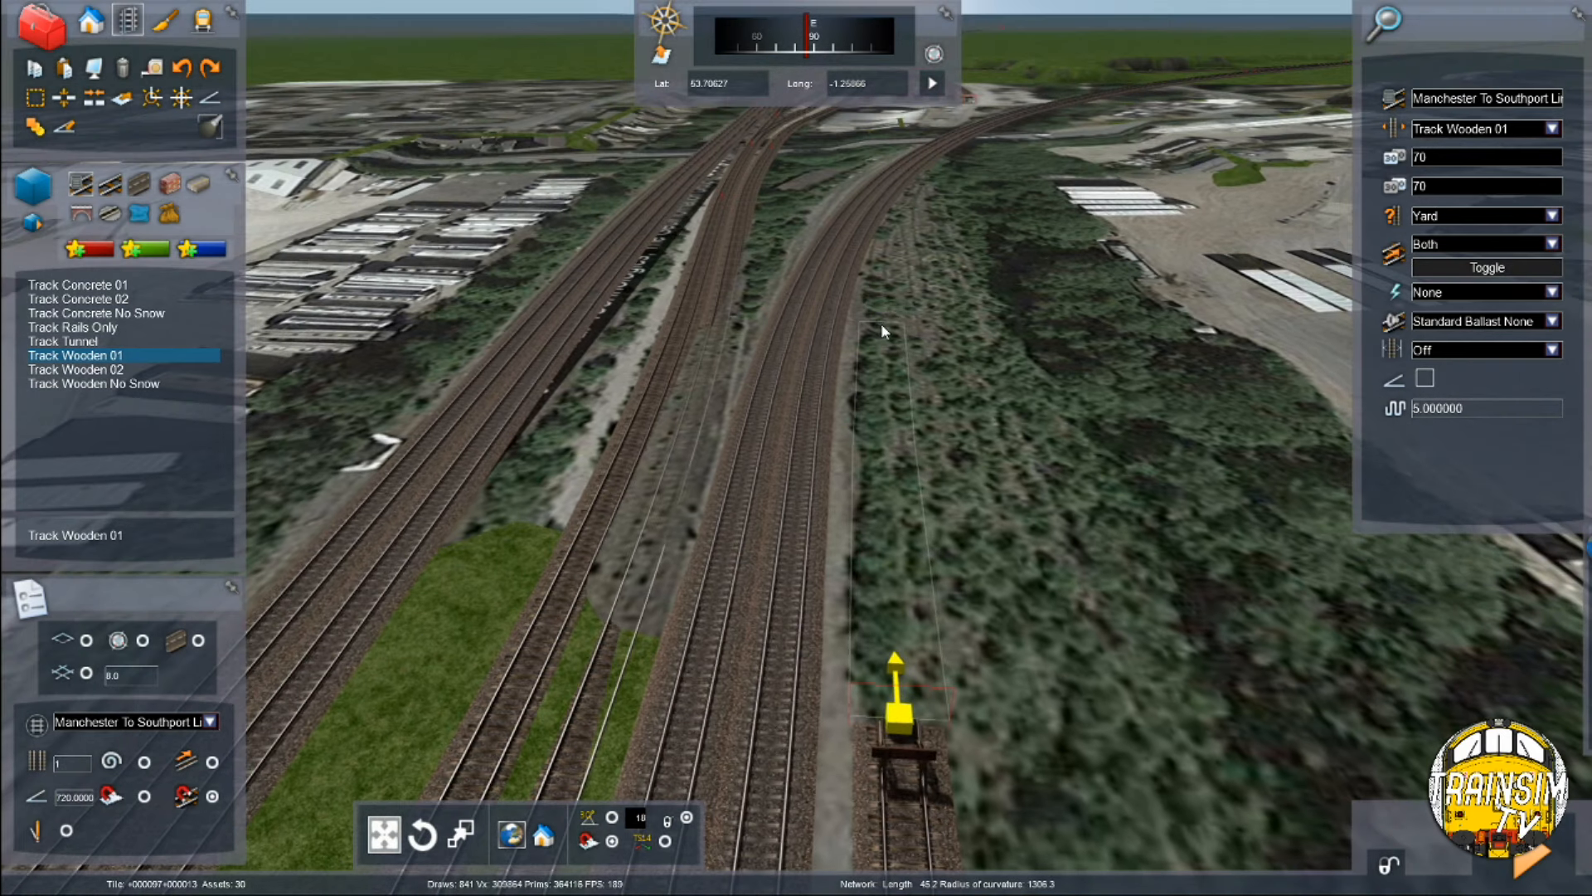
left_click(895, 384)
Step: Continue the Track Wooden 01 siding eastward alongside the curving main line, following the satellite imagery
right_click_drag(895, 384, 879, 352)
key("Up")
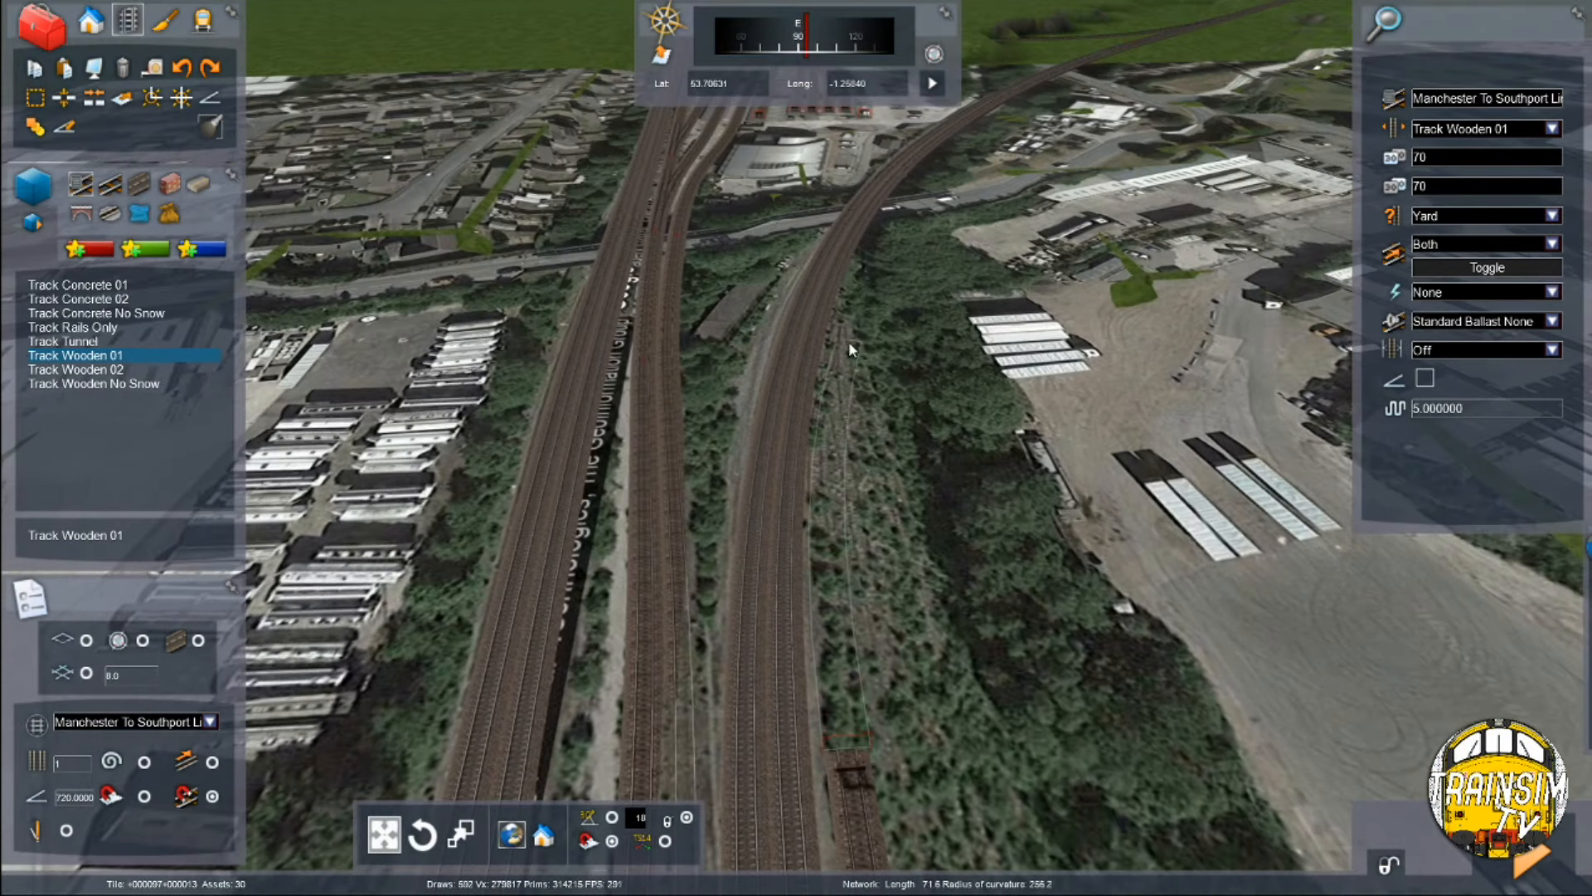
left_click(826, 408)
key("Up")
right_click_drag(826, 408, 830, 464)
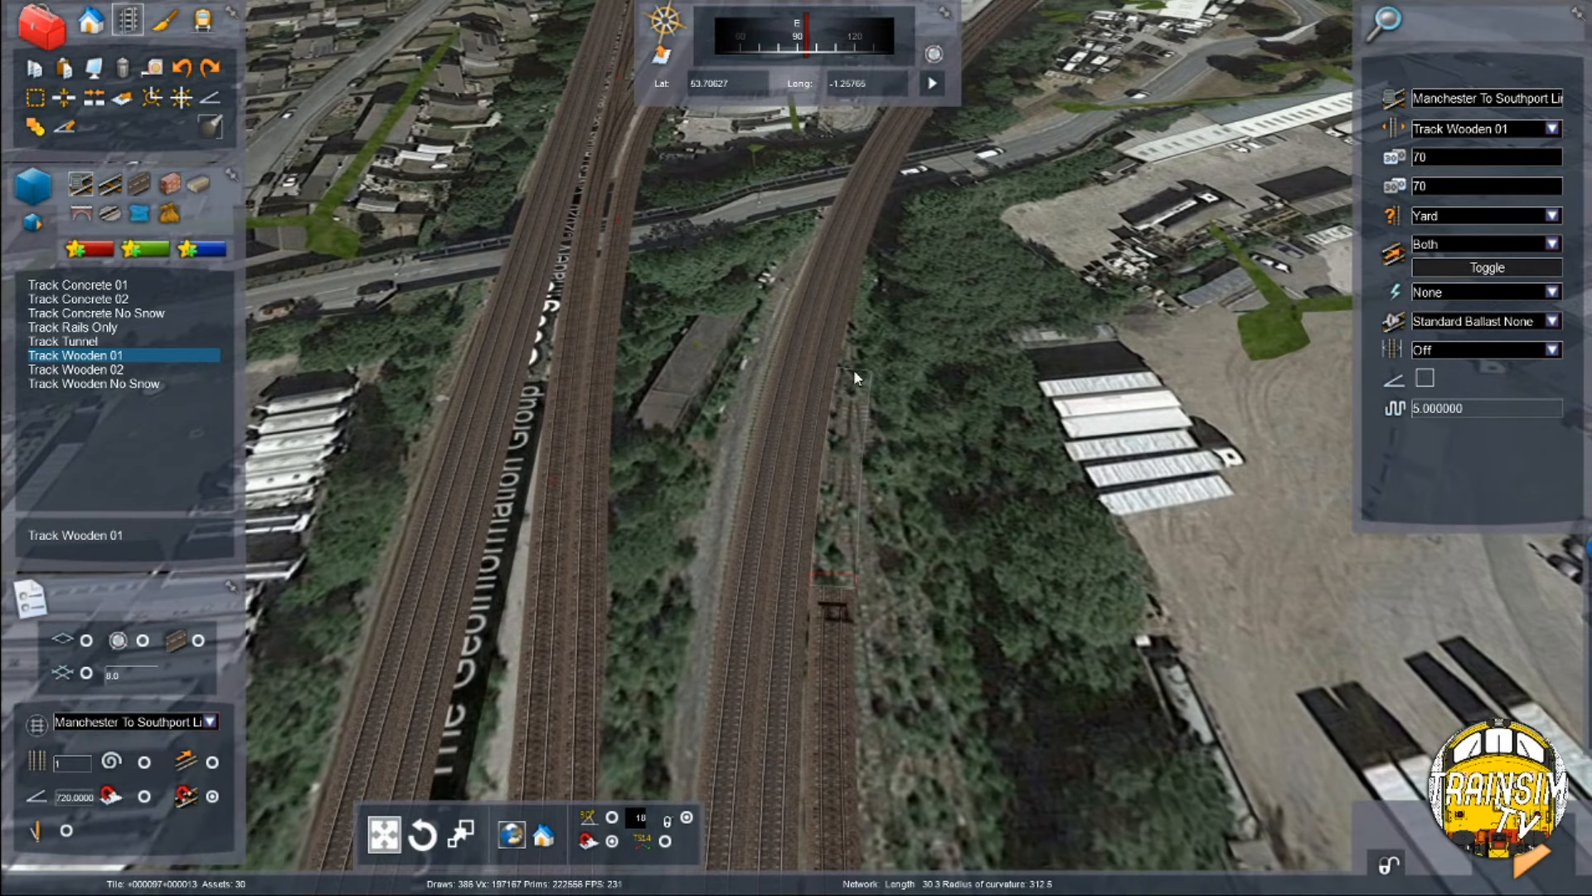
left_click(853, 367)
key("Up")
left_click(854, 355)
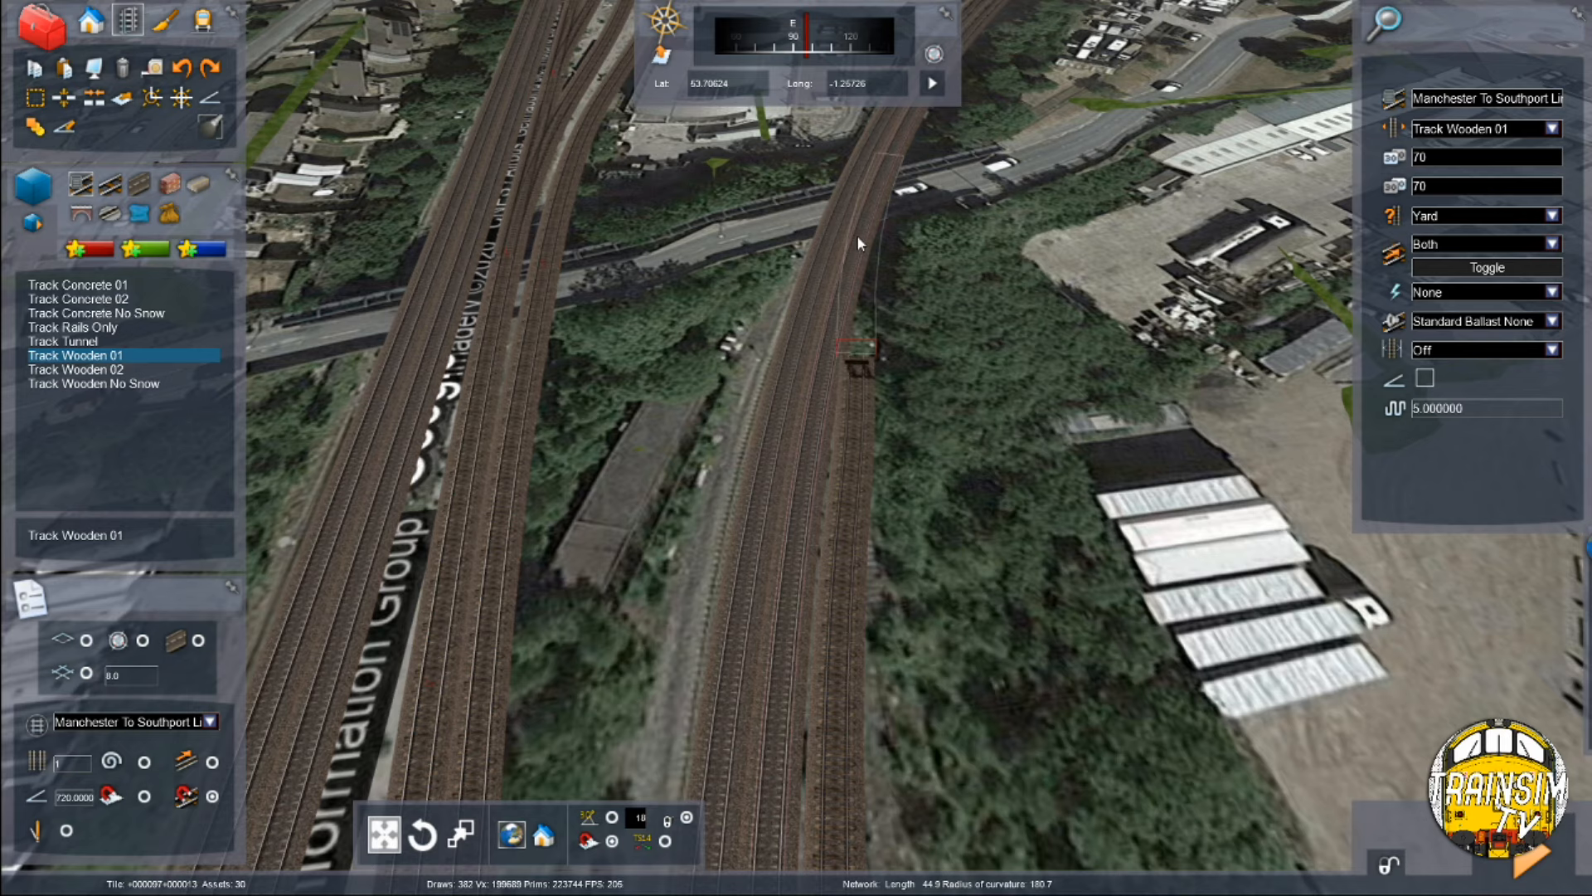
Step: Check the imagery beyond the siding's eastern end and add a Track Wooden 01 section about 6 m long
key("Up")
mouse_move(1586, 572)
left_click(1447, 626)
key("Up")
left_click_drag(1448, 628, 1425, 626)
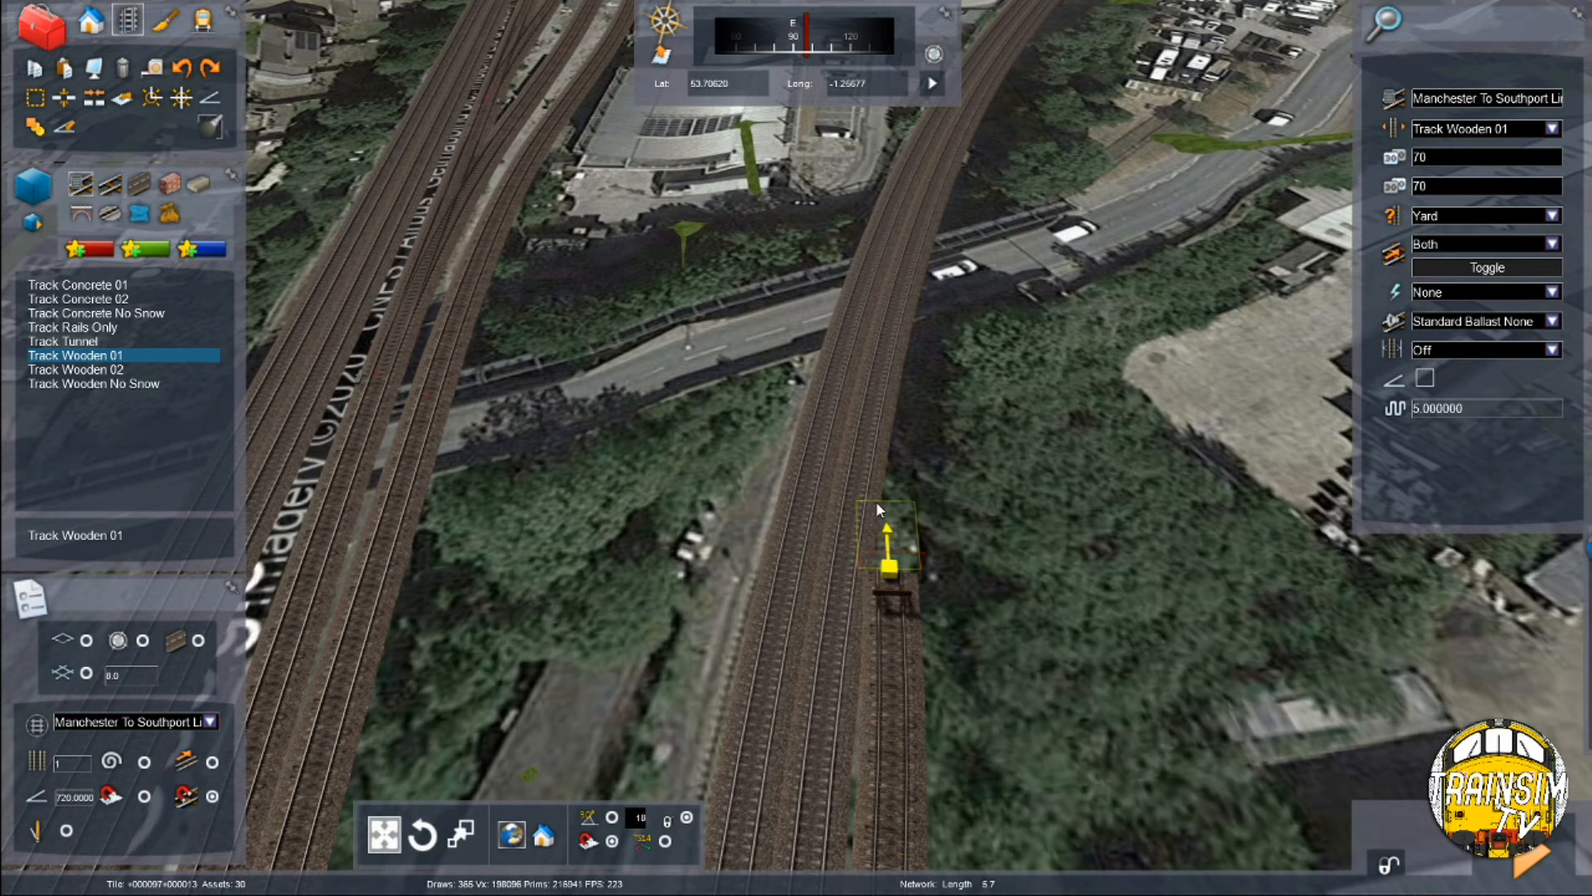
left_click(877, 502)
right_click(875, 503)
Step: Join the siding's eastern end to the adjacent main line with Track Concrete 01
left_click(60, 284)
left_click(898, 489)
left_click(888, 290)
right_click(661, 322)
Step: Go back along the finished siding from above and compare its course with the satellite imagery
key("Up")
right_click_drag(661, 322, 753, 293)
key("Up")
key("Up")
right_click_drag(820, 380, 731, 453)
key("Up")
key("Down")
key("Left")
key("Up")
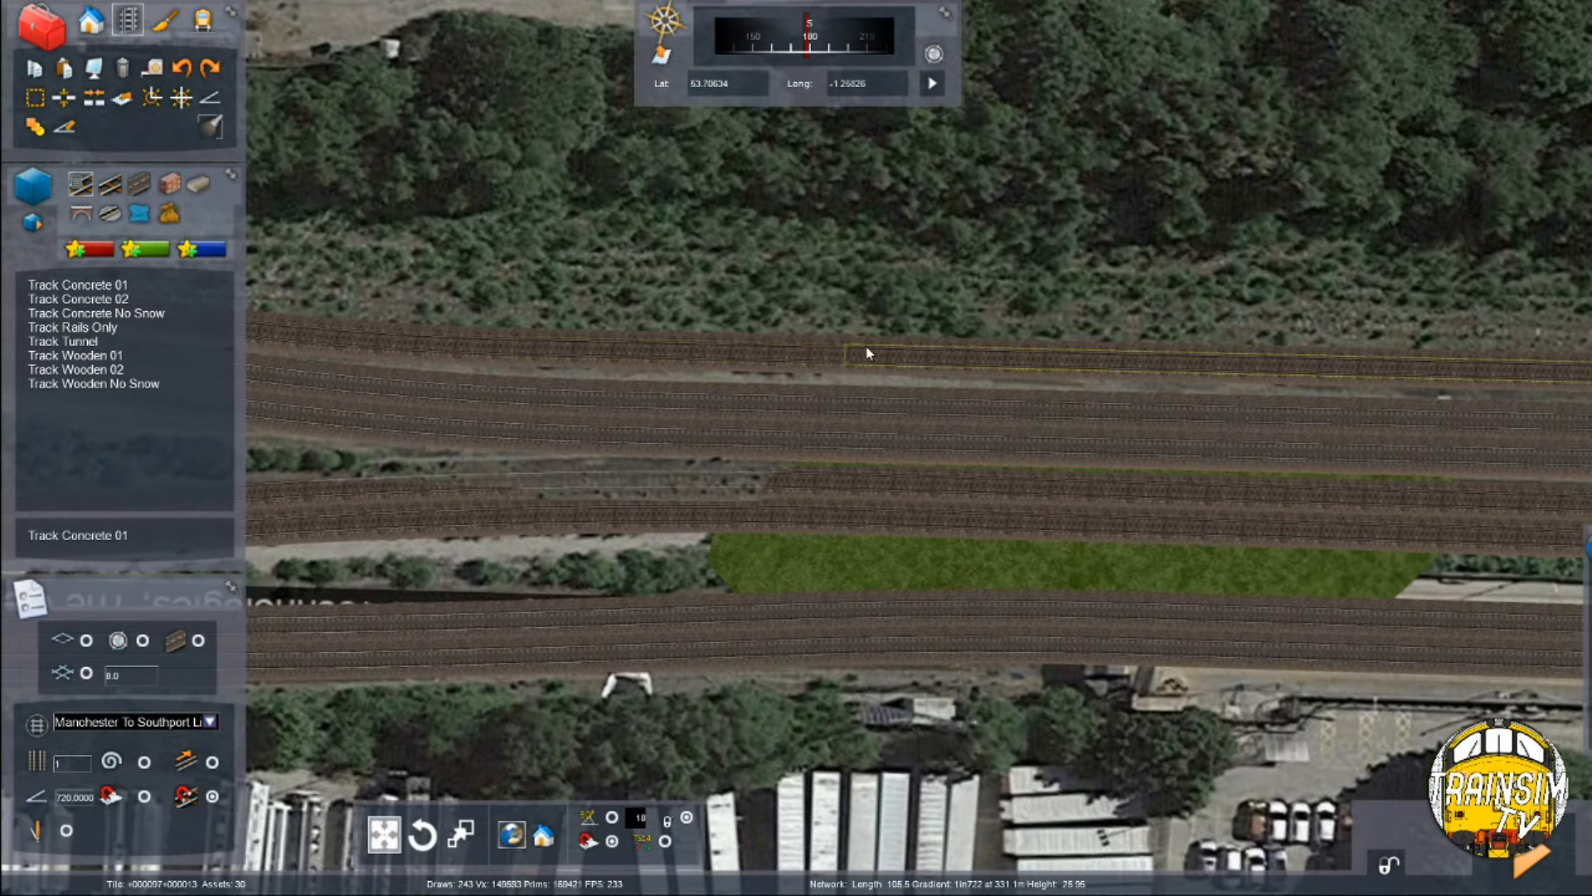
left_click(35, 98)
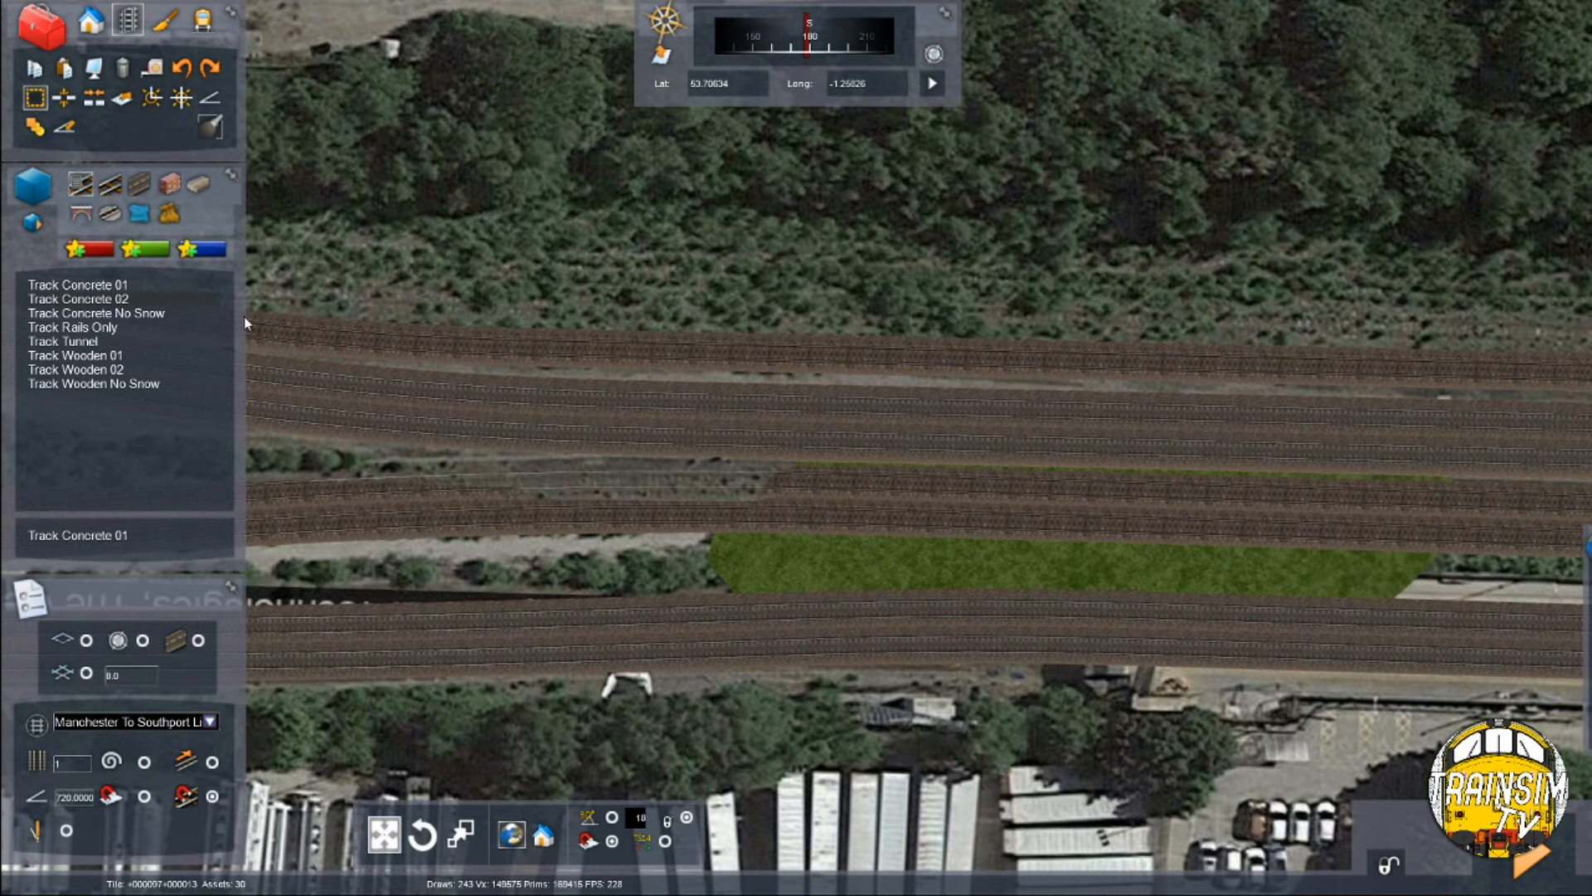
key("Left")
key("Left")
key("Down")
key("Right")
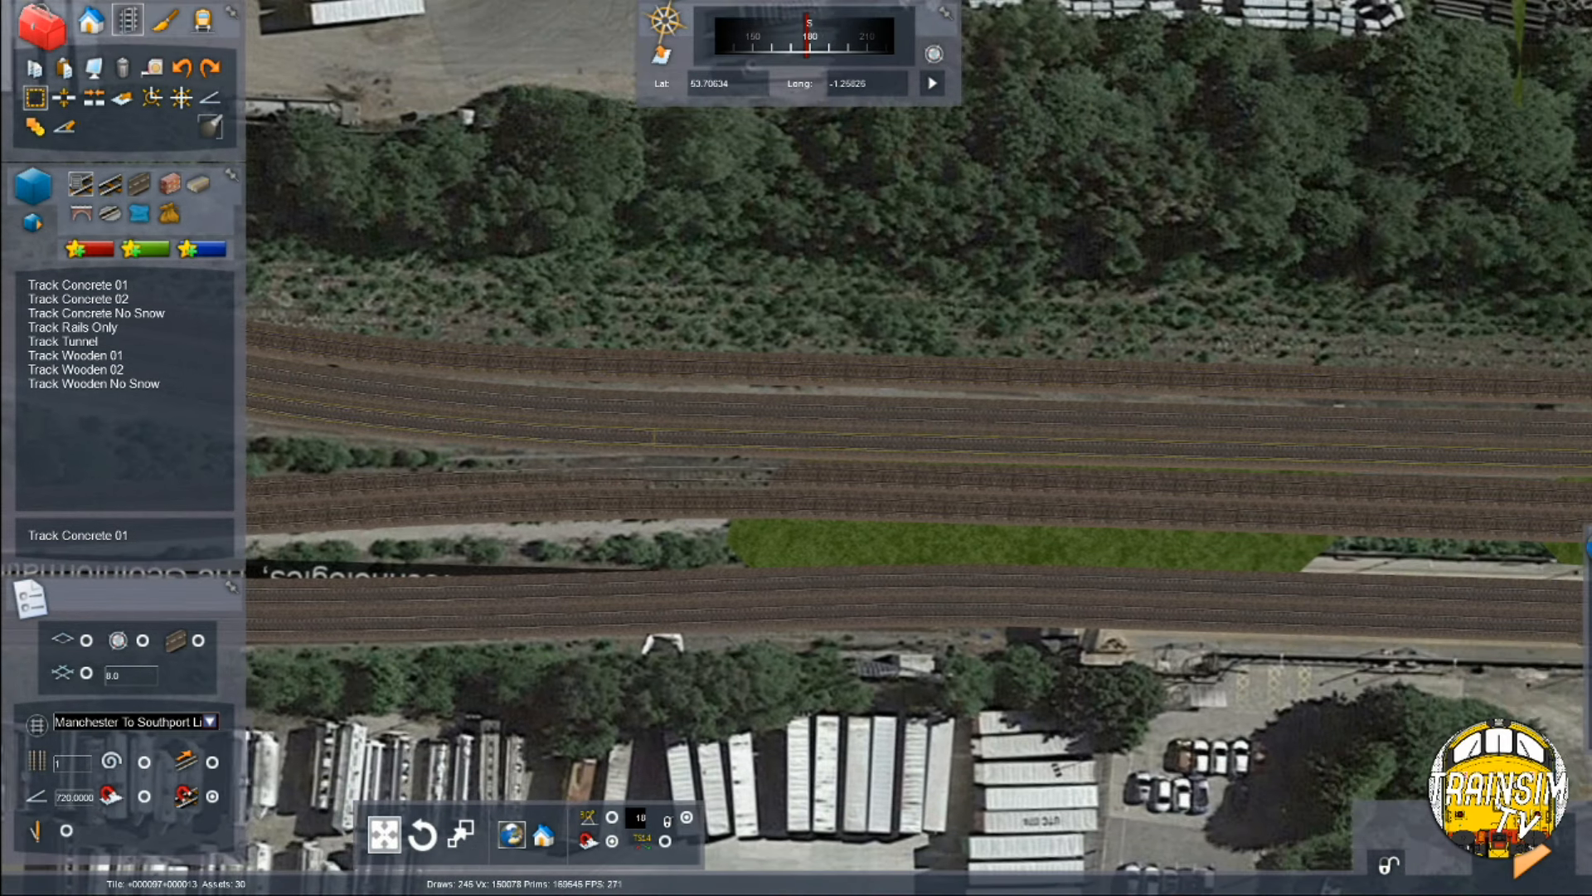
mouse_move(1536, 571)
key("Up")
left_click_drag(1441, 628, 1426, 623)
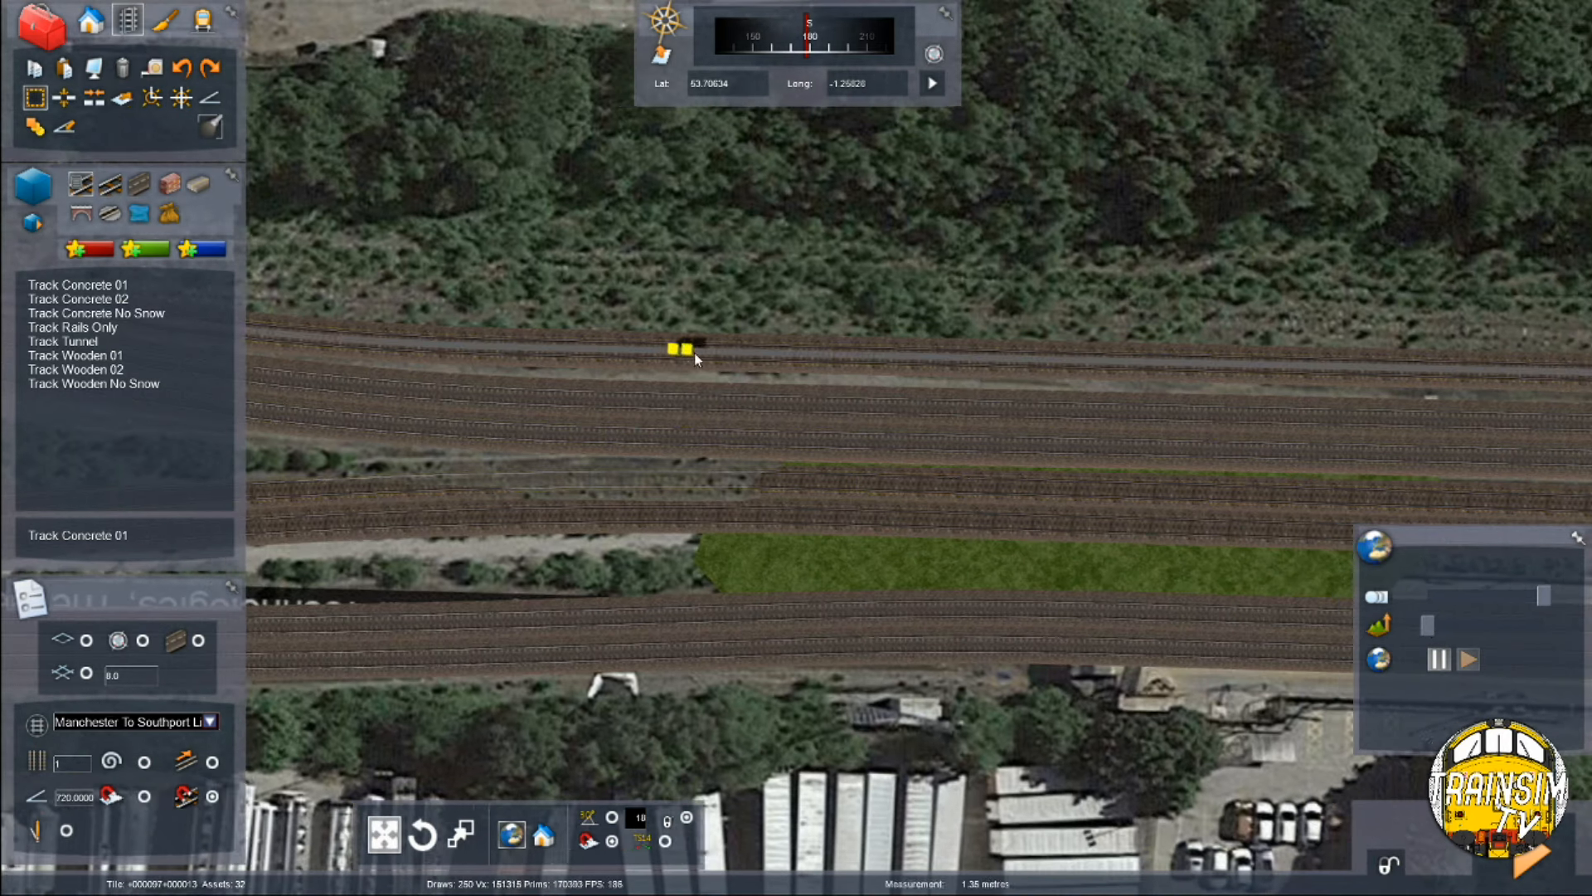
key("Right")
left_click_drag(694, 352, 987, 362)
key("Right")
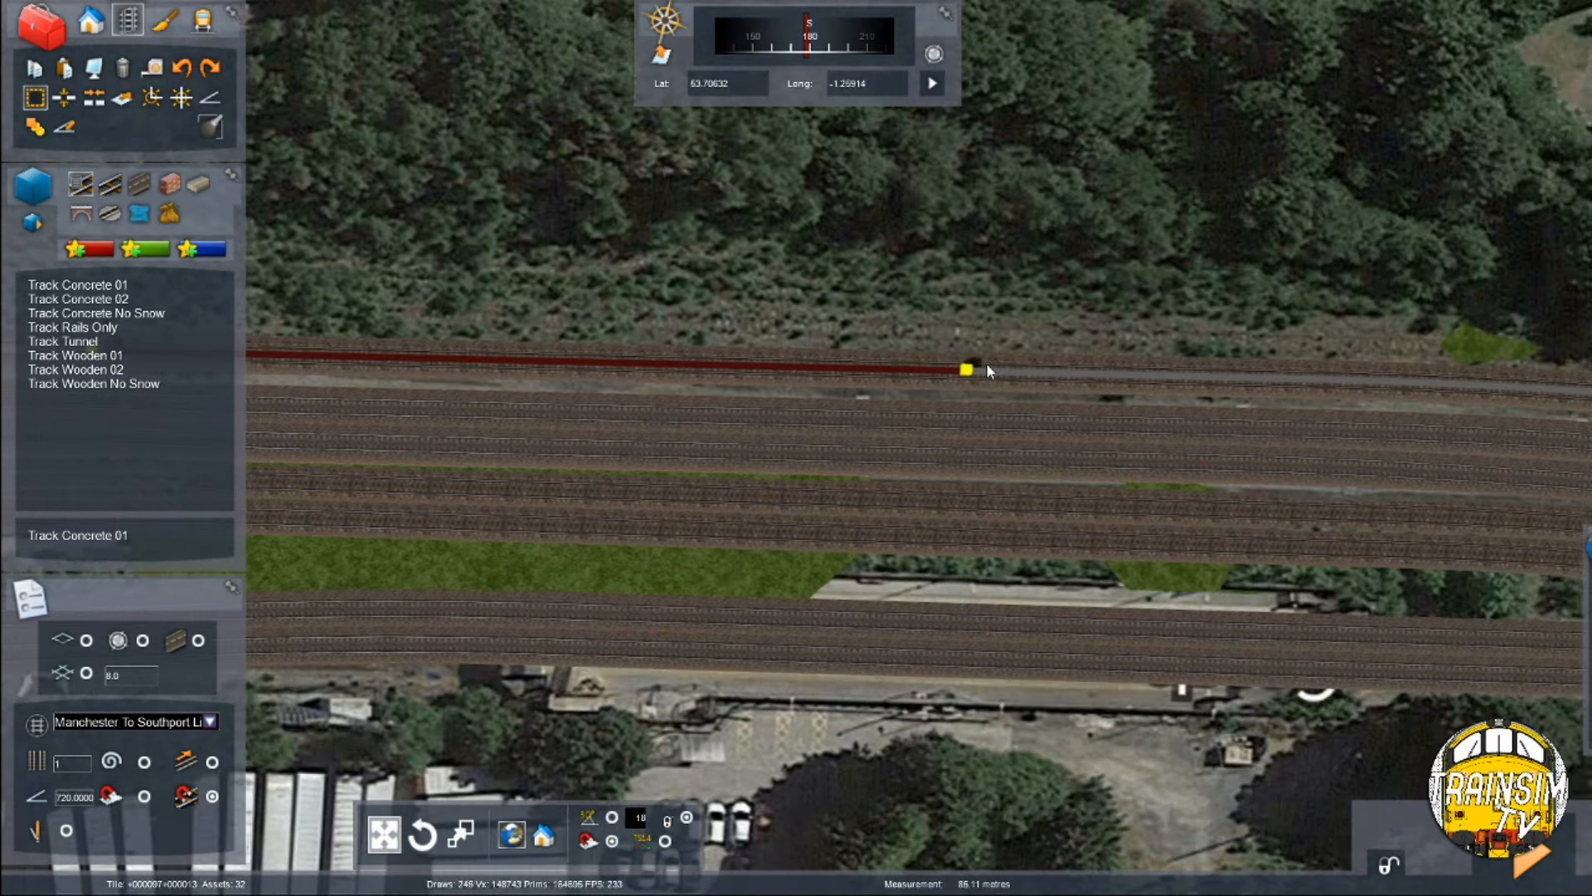
right_click_drag(987, 361, 1004, 362)
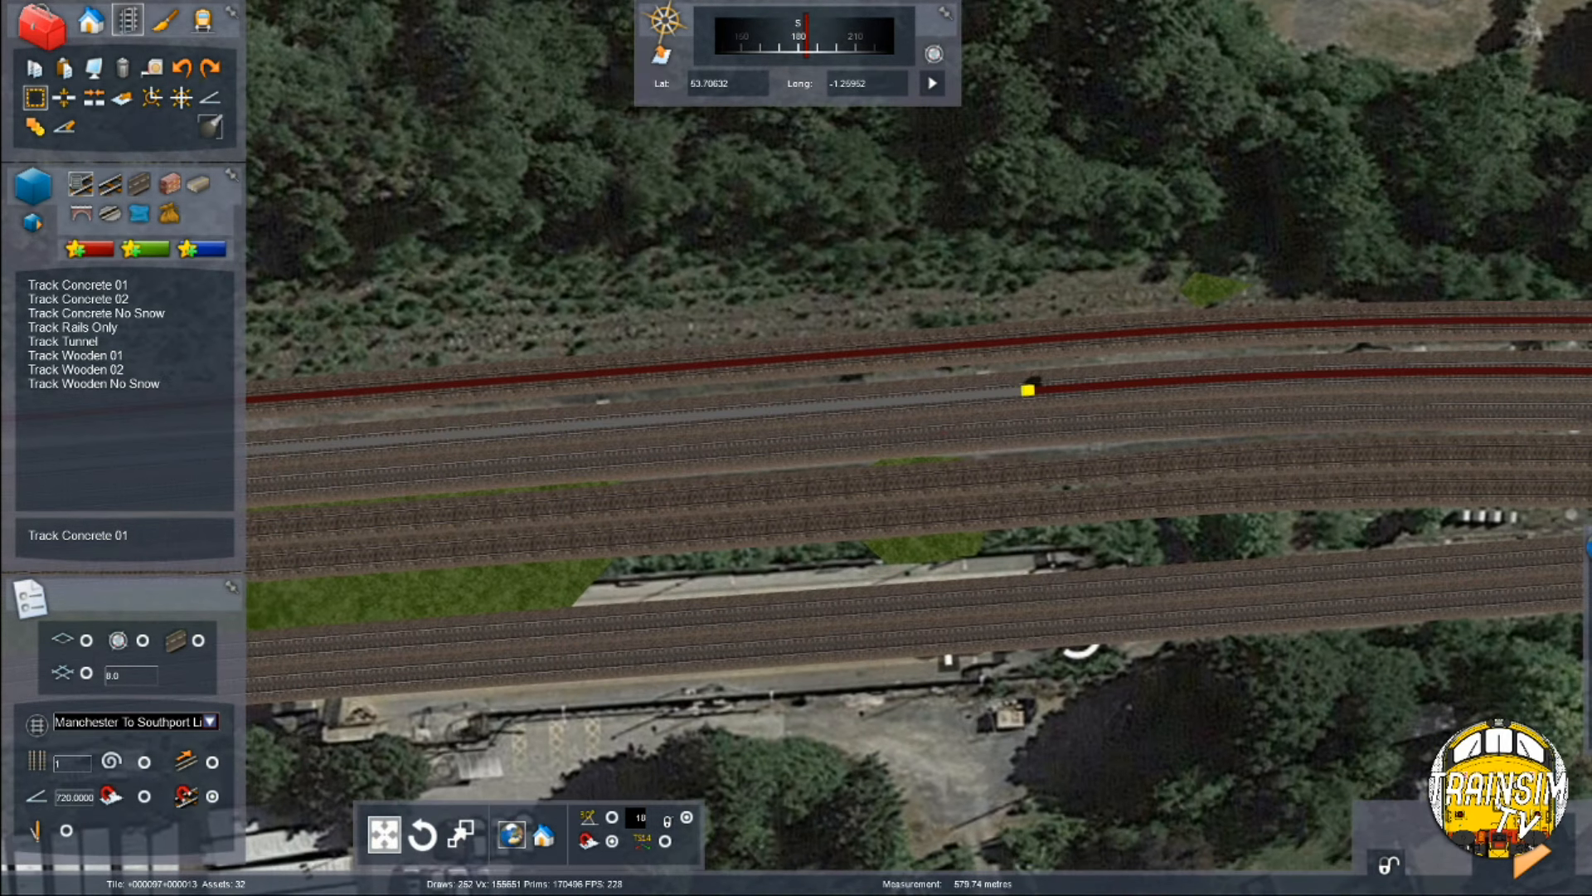
key("Up")
mouse_move(1518, 609)
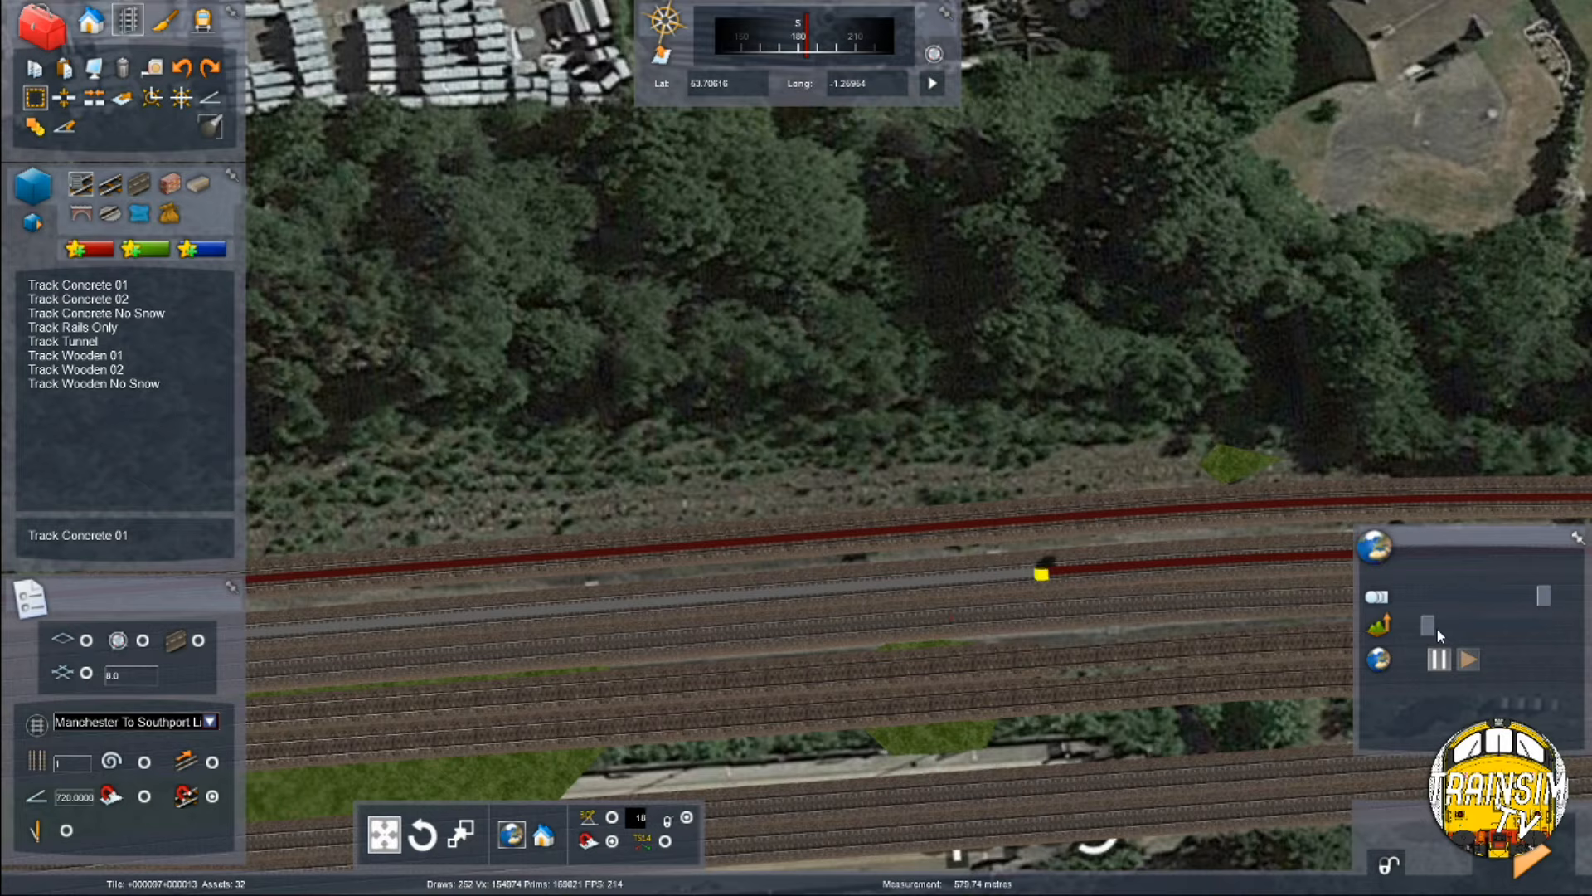
left_click_drag(1437, 628, 1446, 629)
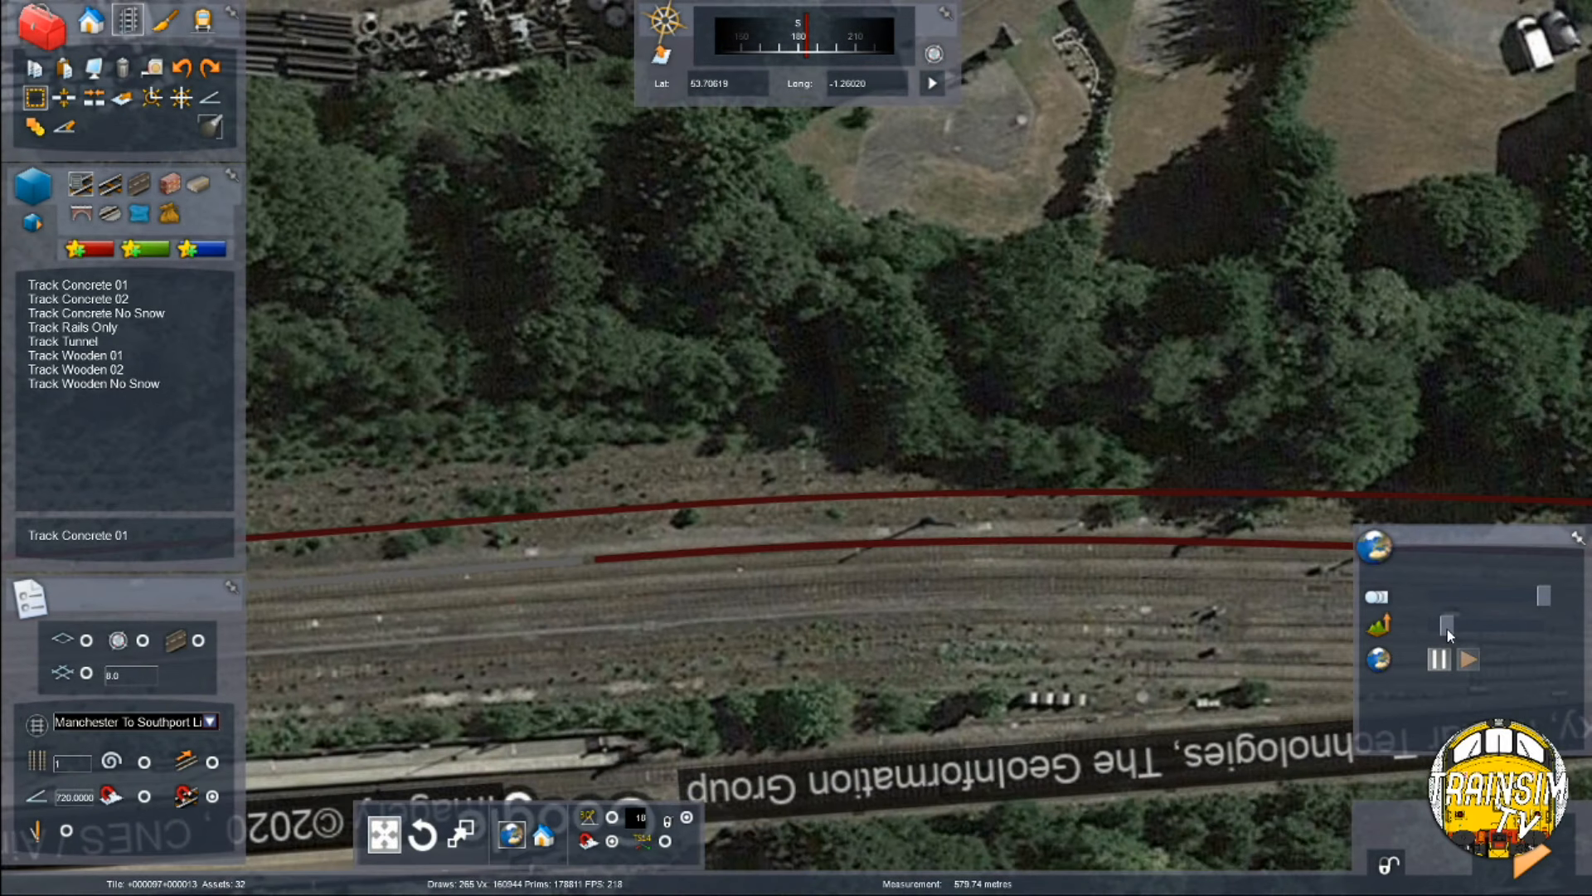
left_click_drag(1447, 628, 1427, 629)
left_click(863, 503)
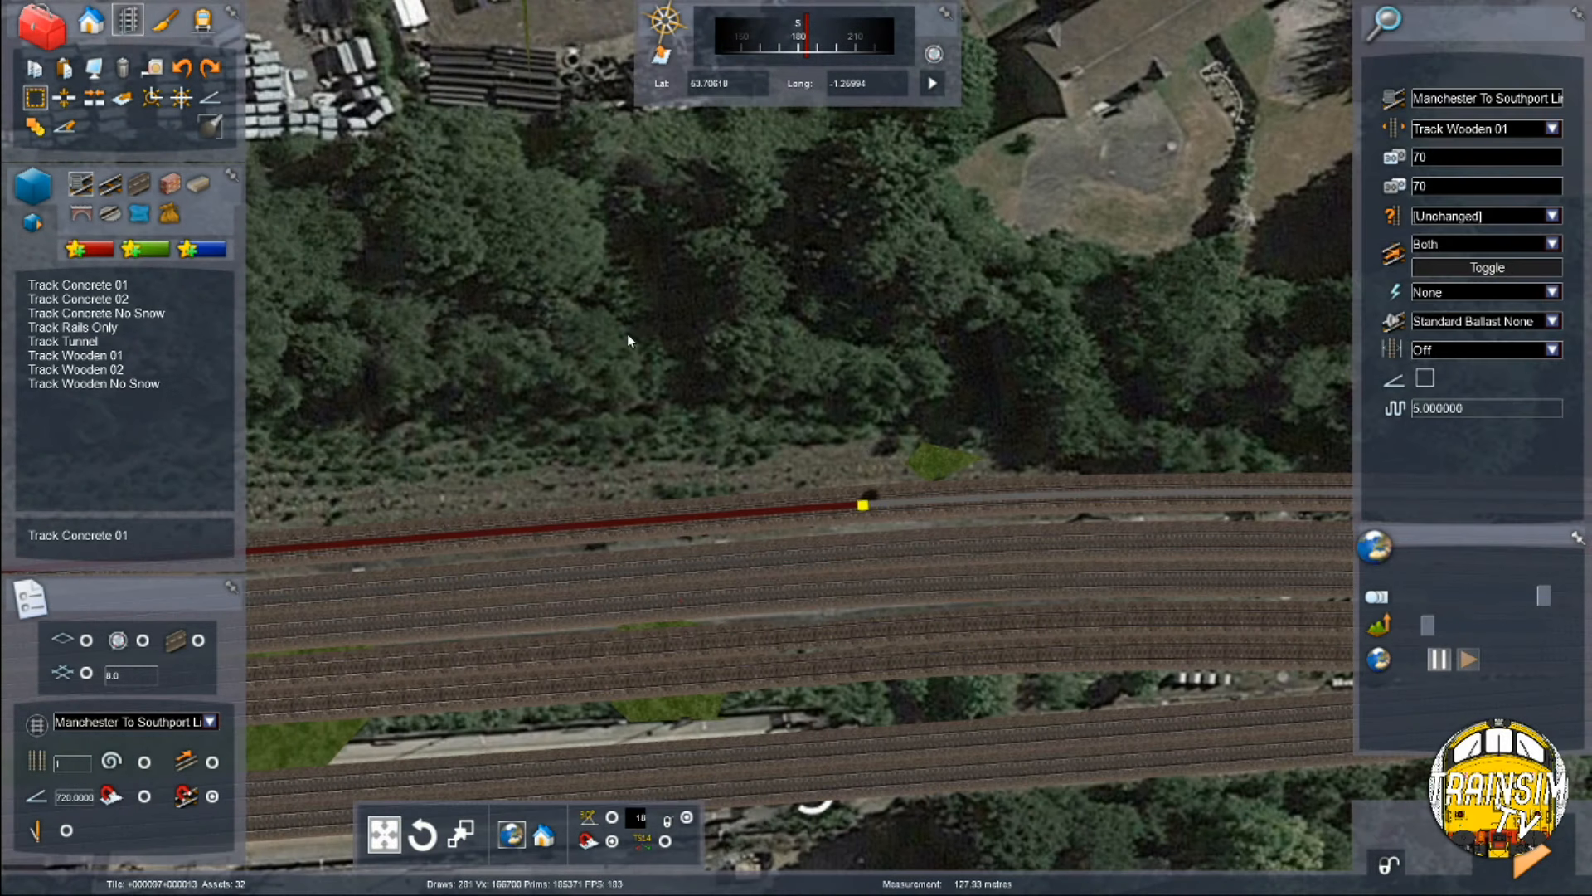
left_click(122, 99)
Step: Lay a Track Wooden 01 track parallel to the siding at a 4.5 m offset along a selected stretch of about 118 m
left_click(35, 98)
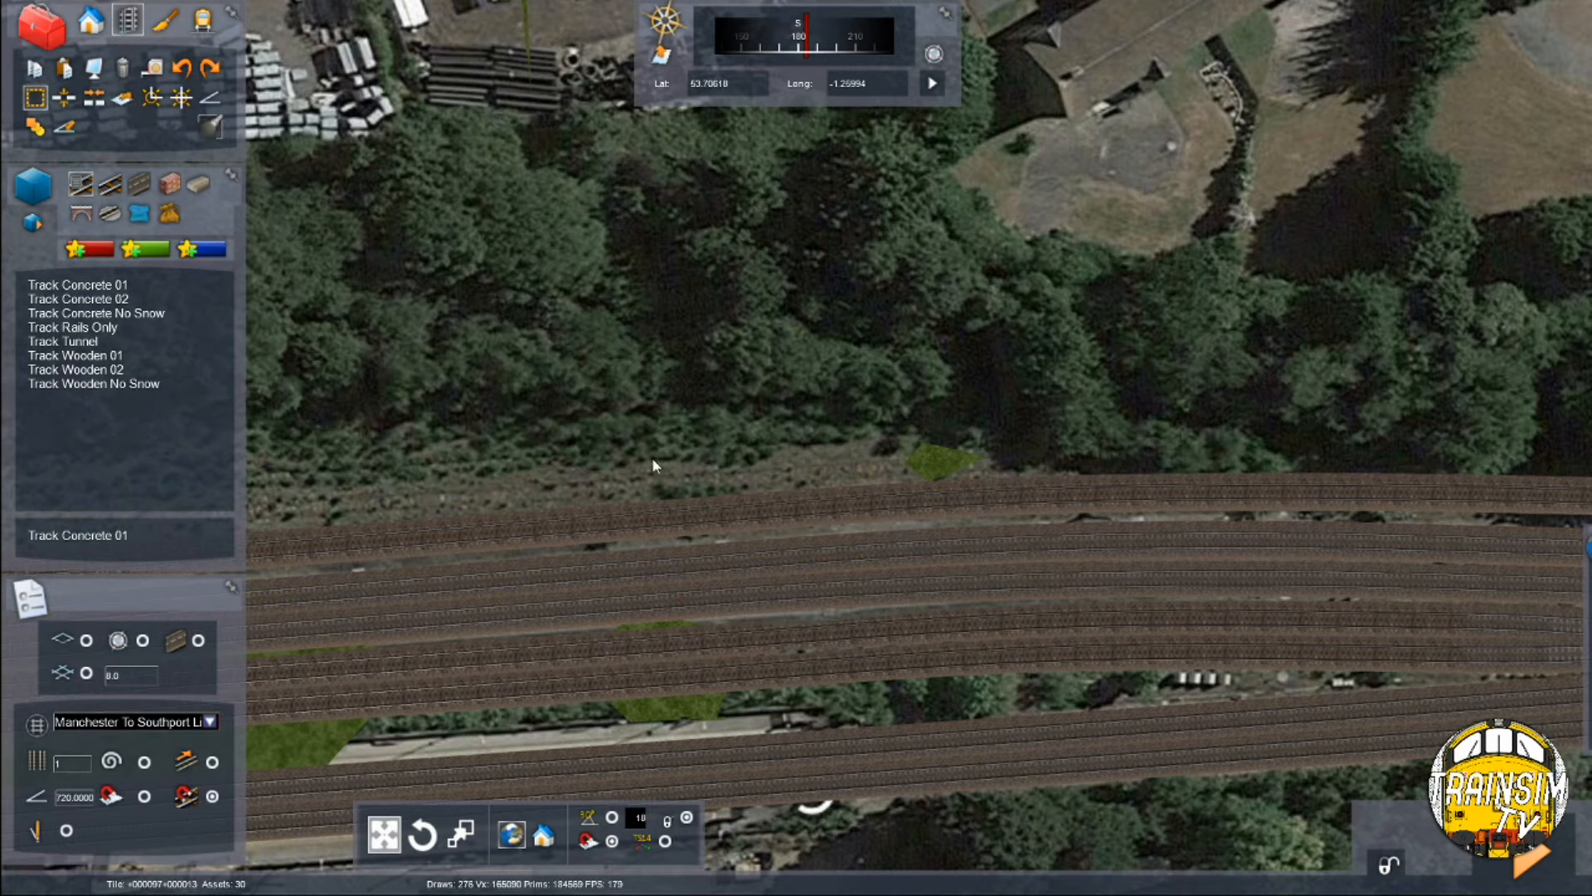
key("Left")
left_click_drag(903, 499, 681, 502)
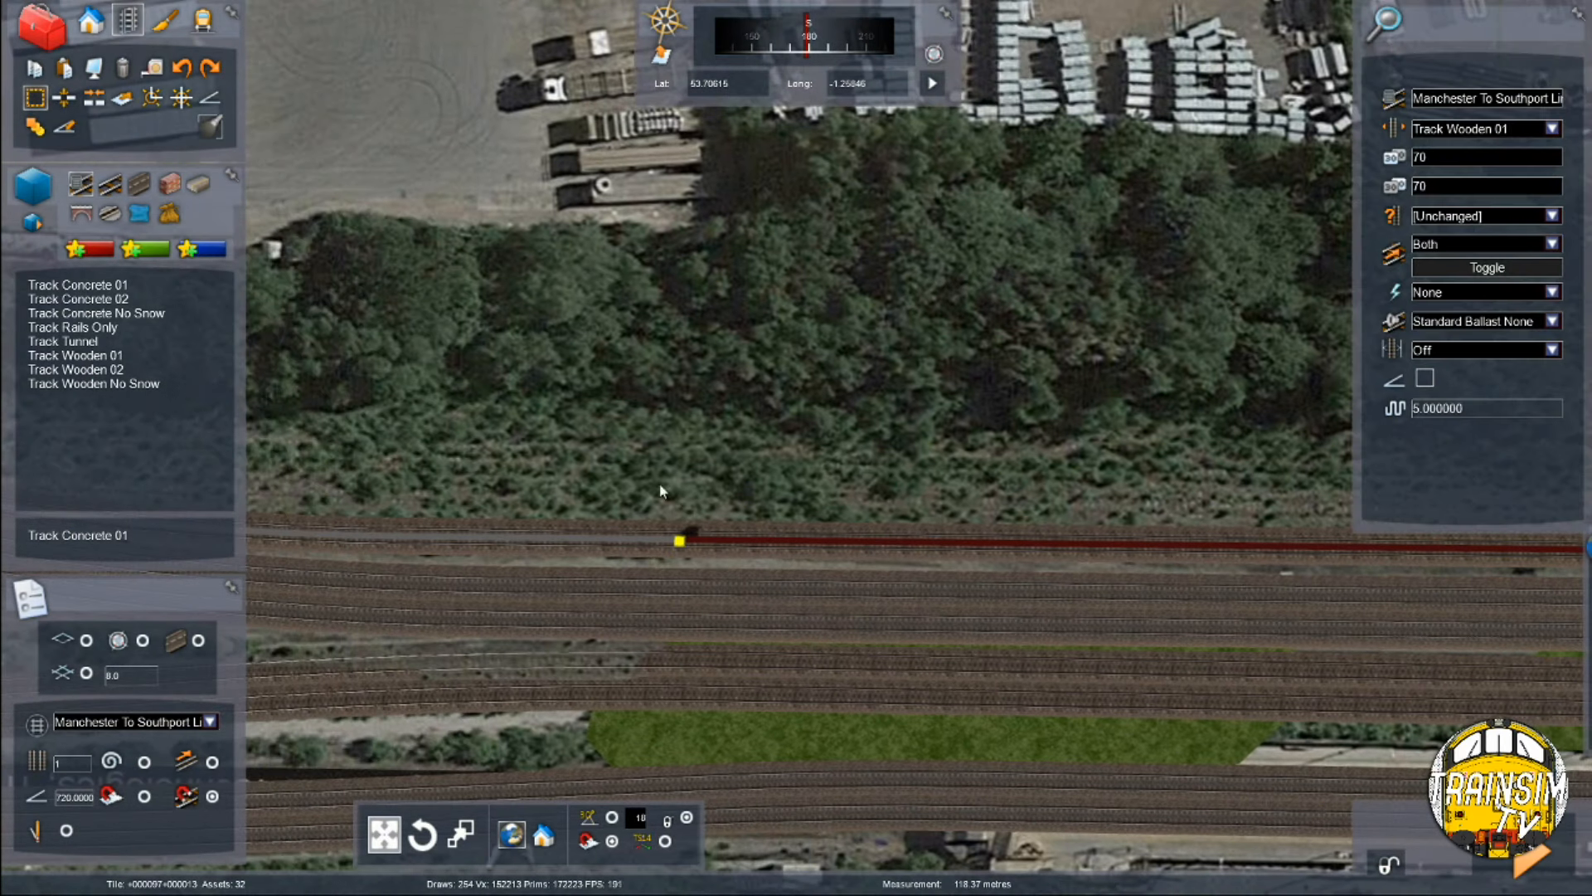
left_click(122, 98)
type("4.5")
right_click_drag(486, 475, 514, 475)
key("Right")
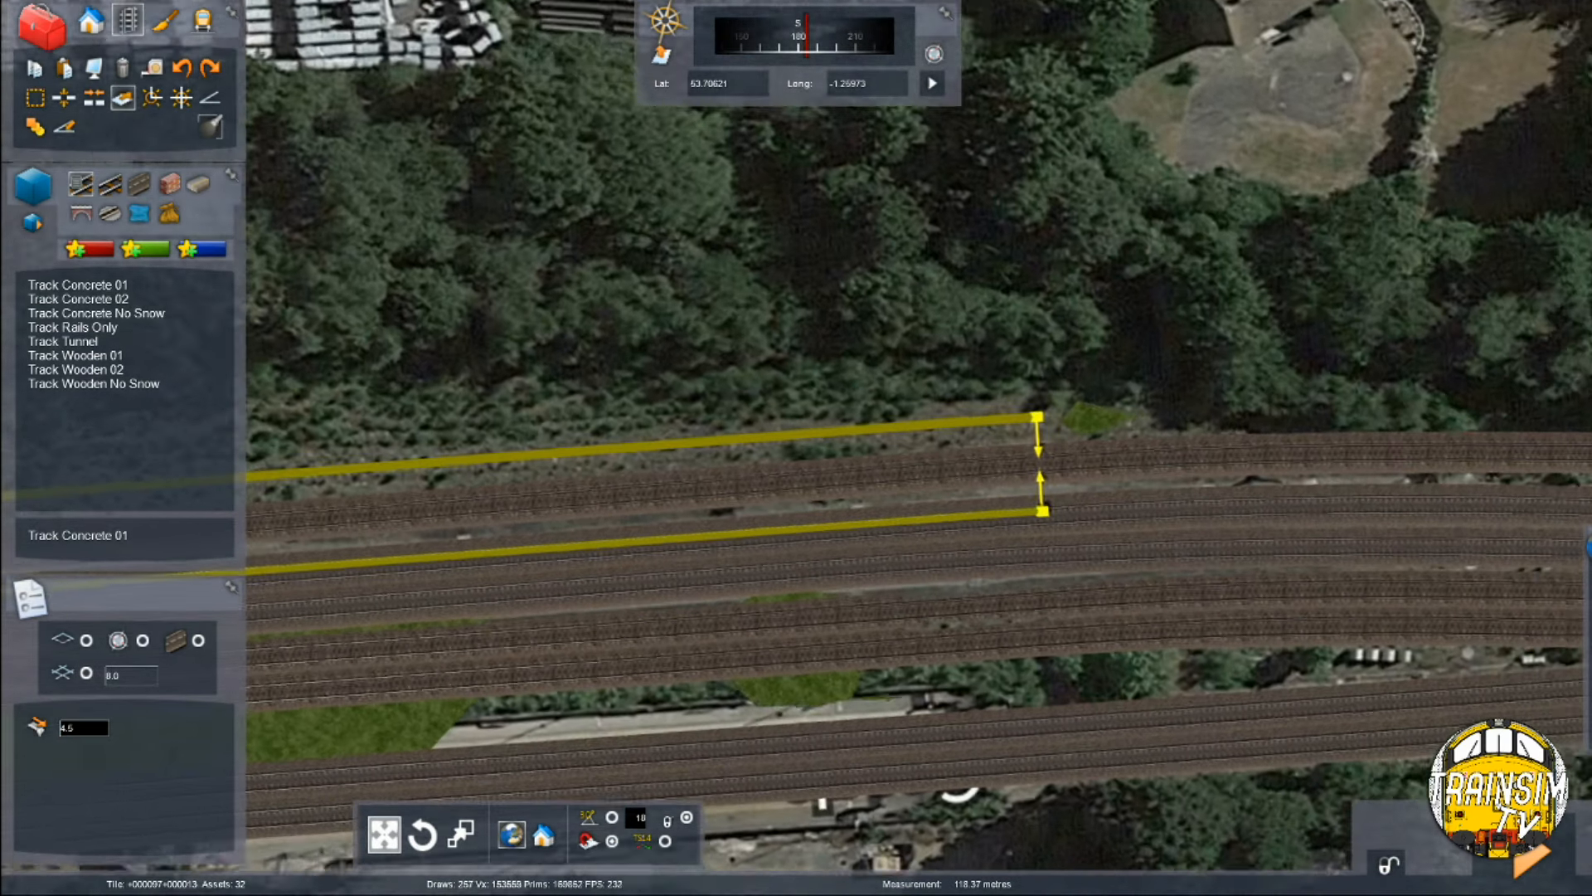
scroll(515, 475, "up", 3)
left_click(114, 356)
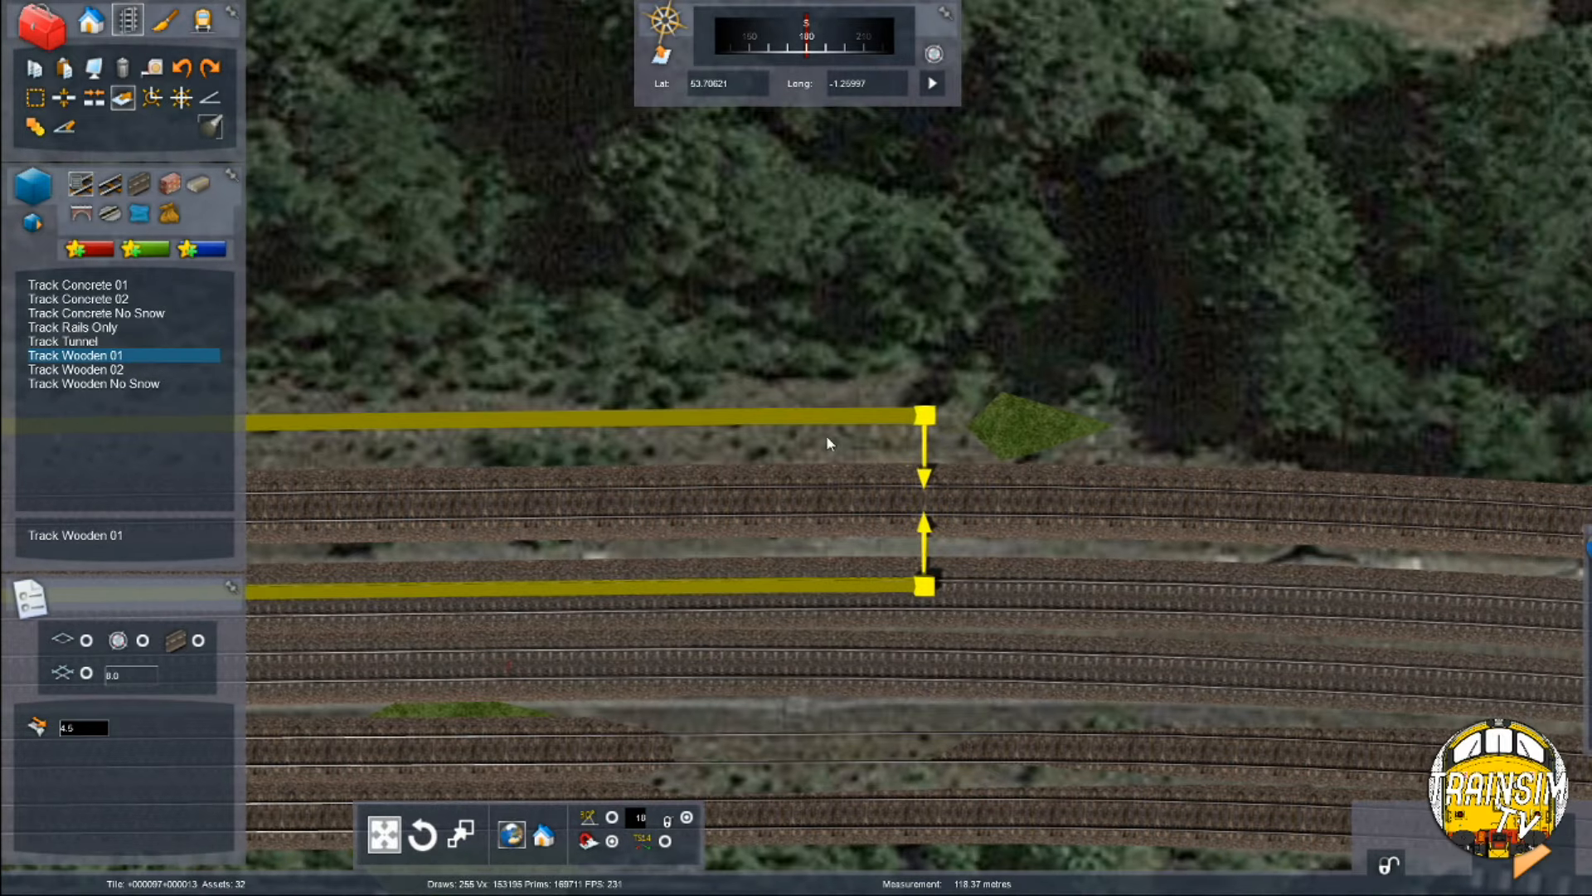
left_click(829, 320)
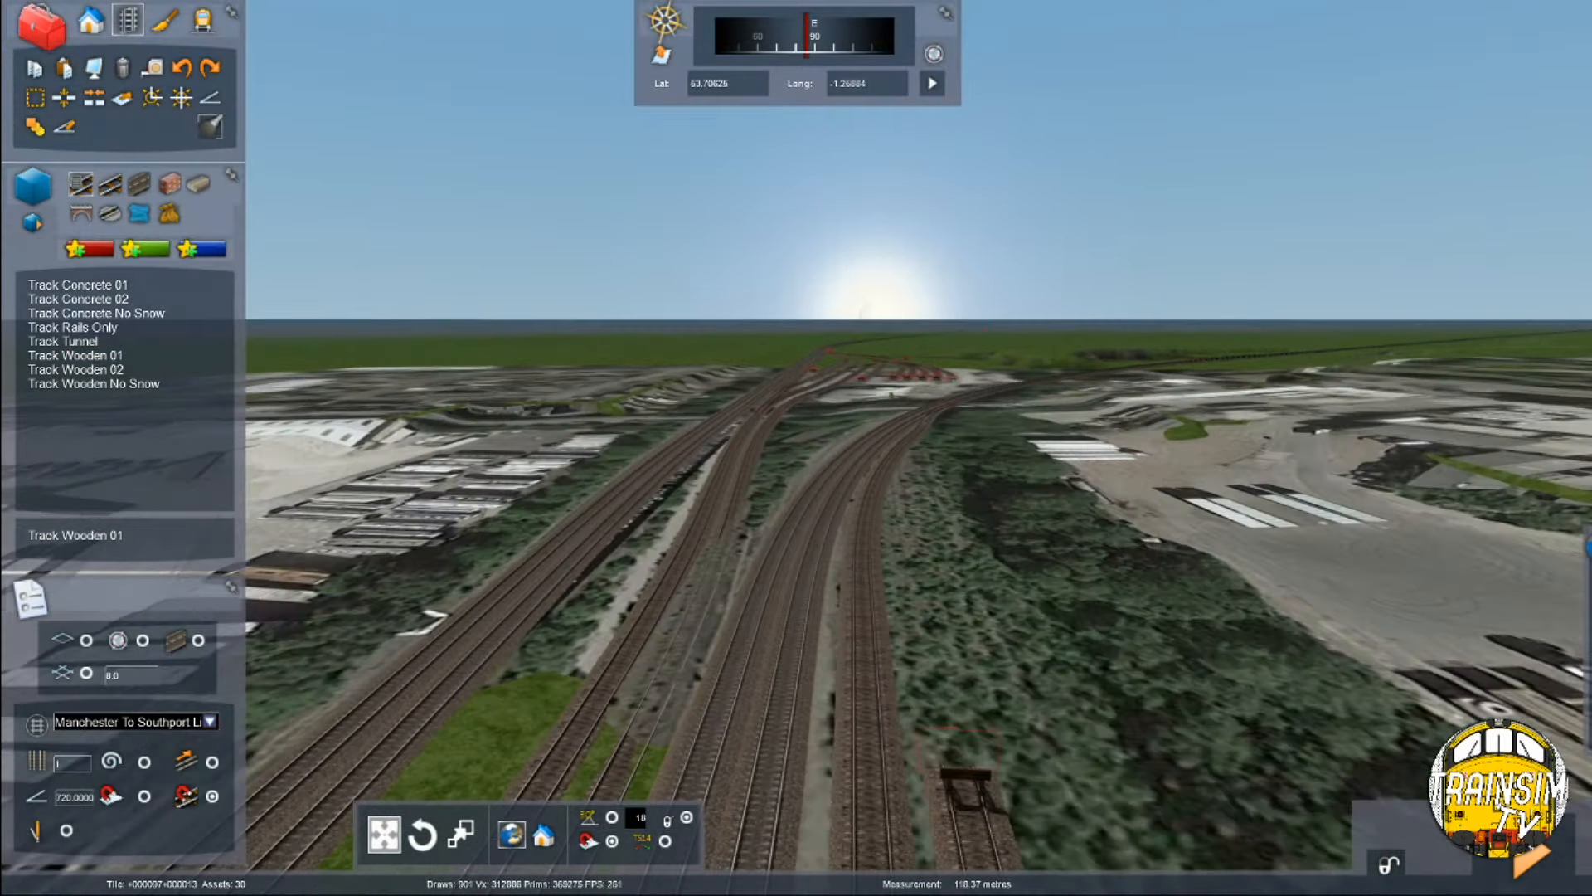
Step: Choose Track Wooden 01 at the eastern end of the new parallel track and set its track type to Yard
right_click_drag(1004, 215, 1012, 331)
key("Up")
key("Right")
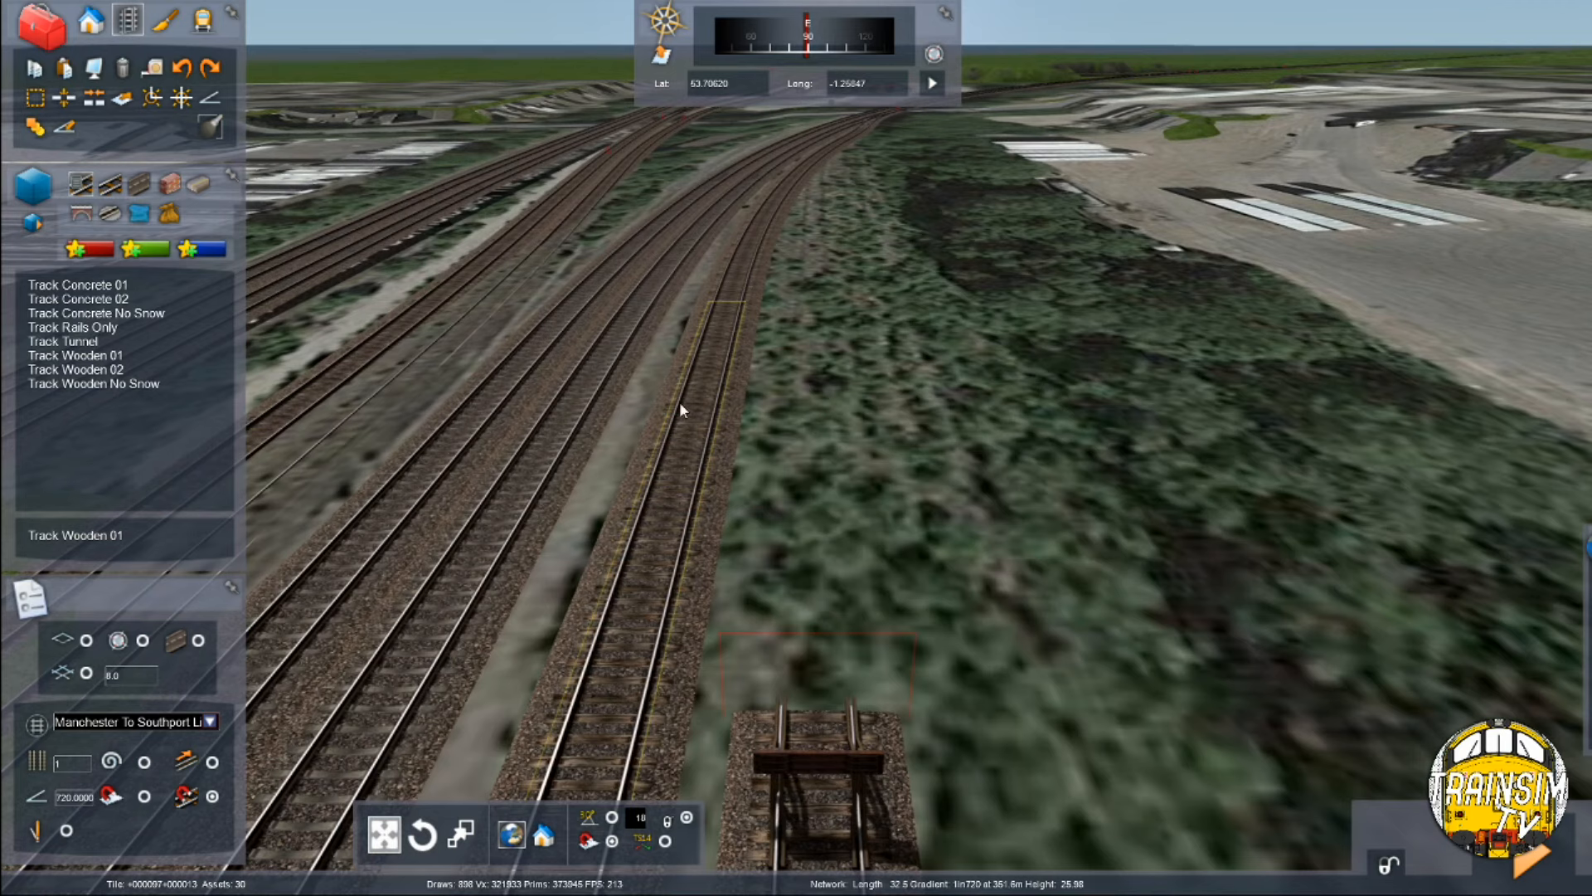
left_click(97, 343)
left_click(98, 353)
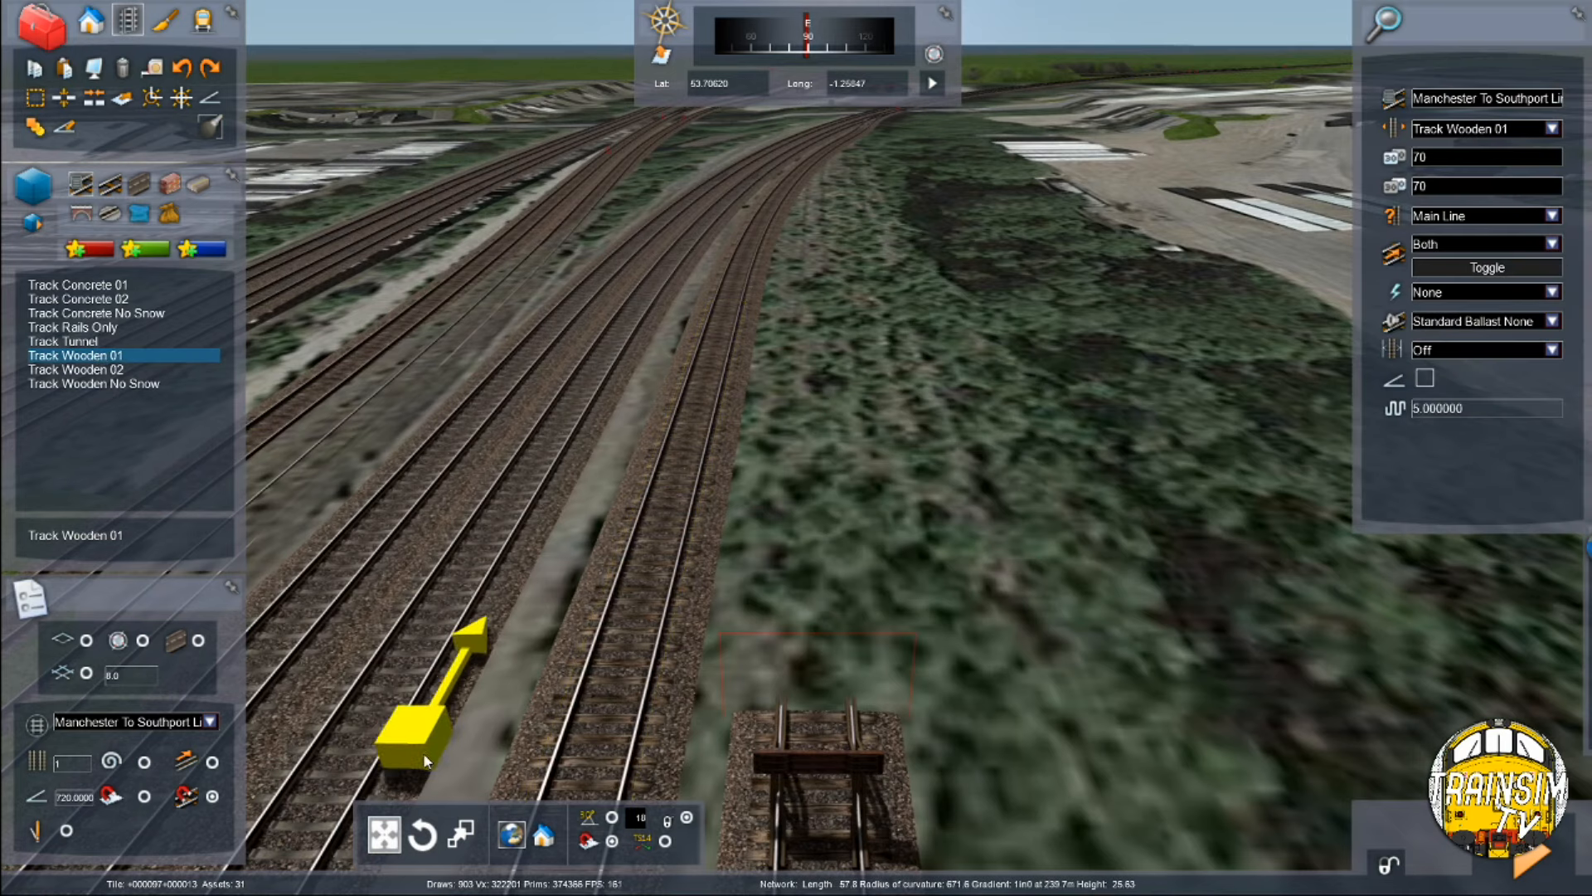
left_click(65, 832)
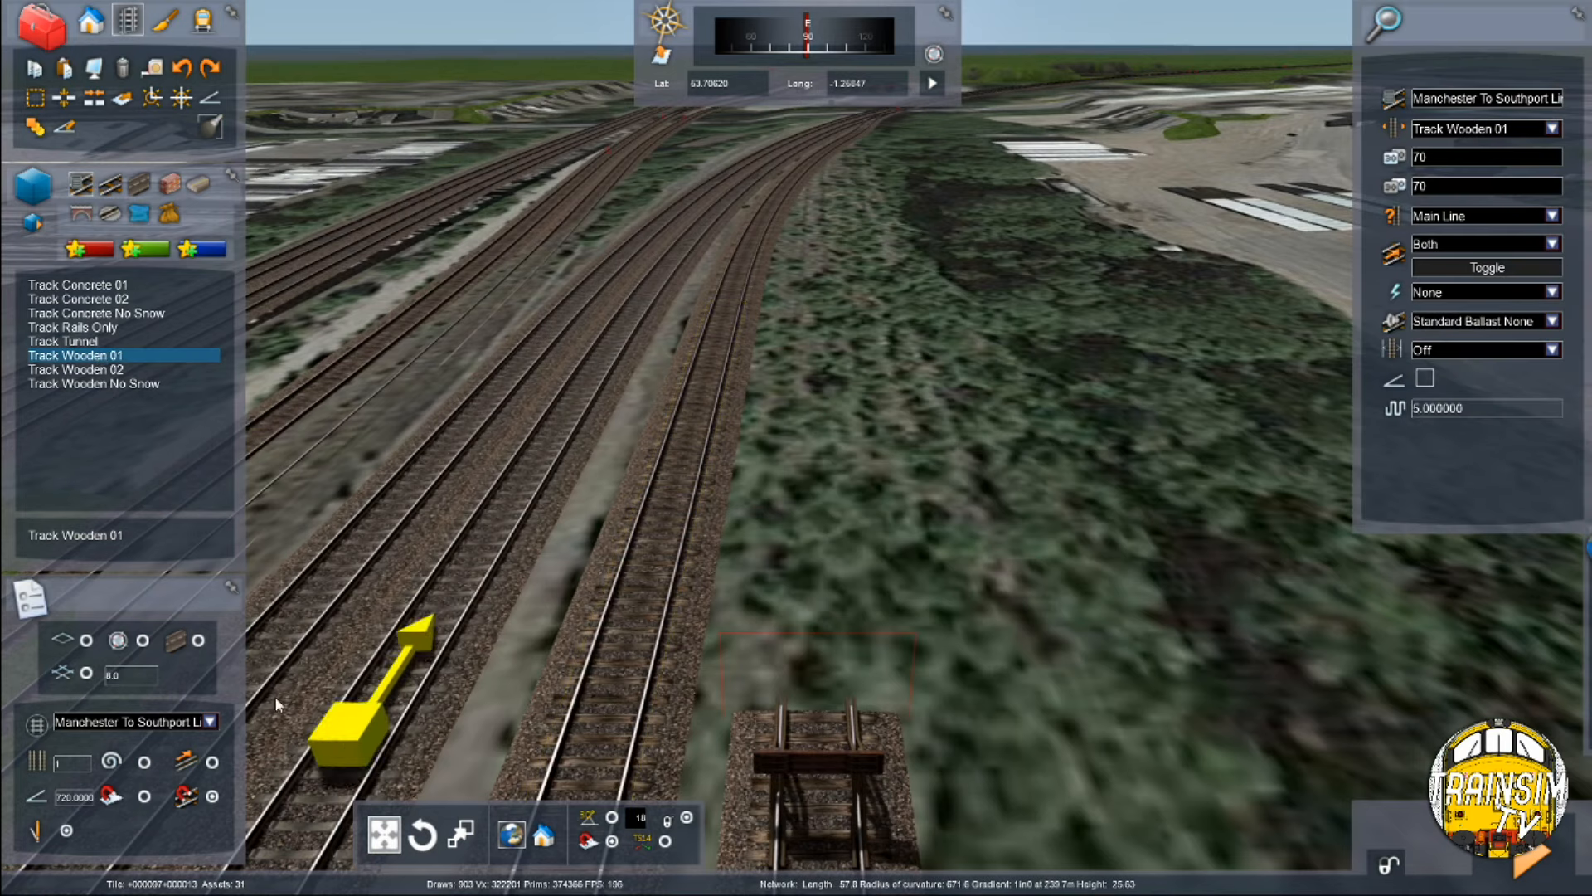
left_click(1552, 216)
left_click(1425, 258)
Step: Extend the new parallel Yard track eastward with Track Wooden 01 and join it to the adjacent siding
left_click_drag(737, 695, 809, 207)
left_click(808, 207)
key("Up")
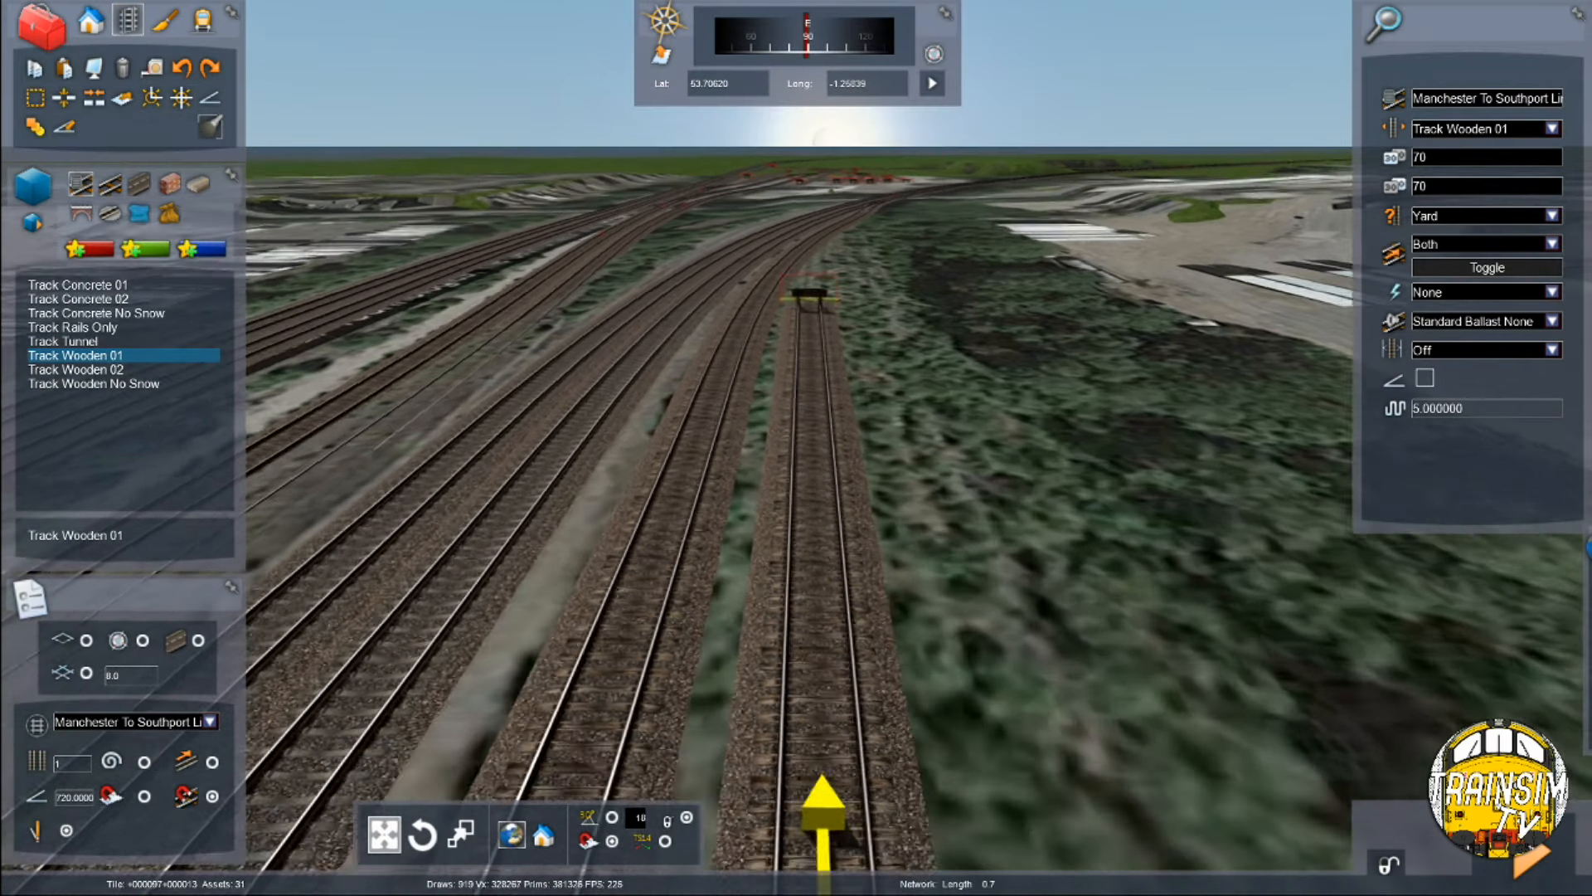
right_click_drag(809, 209, 816, 233)
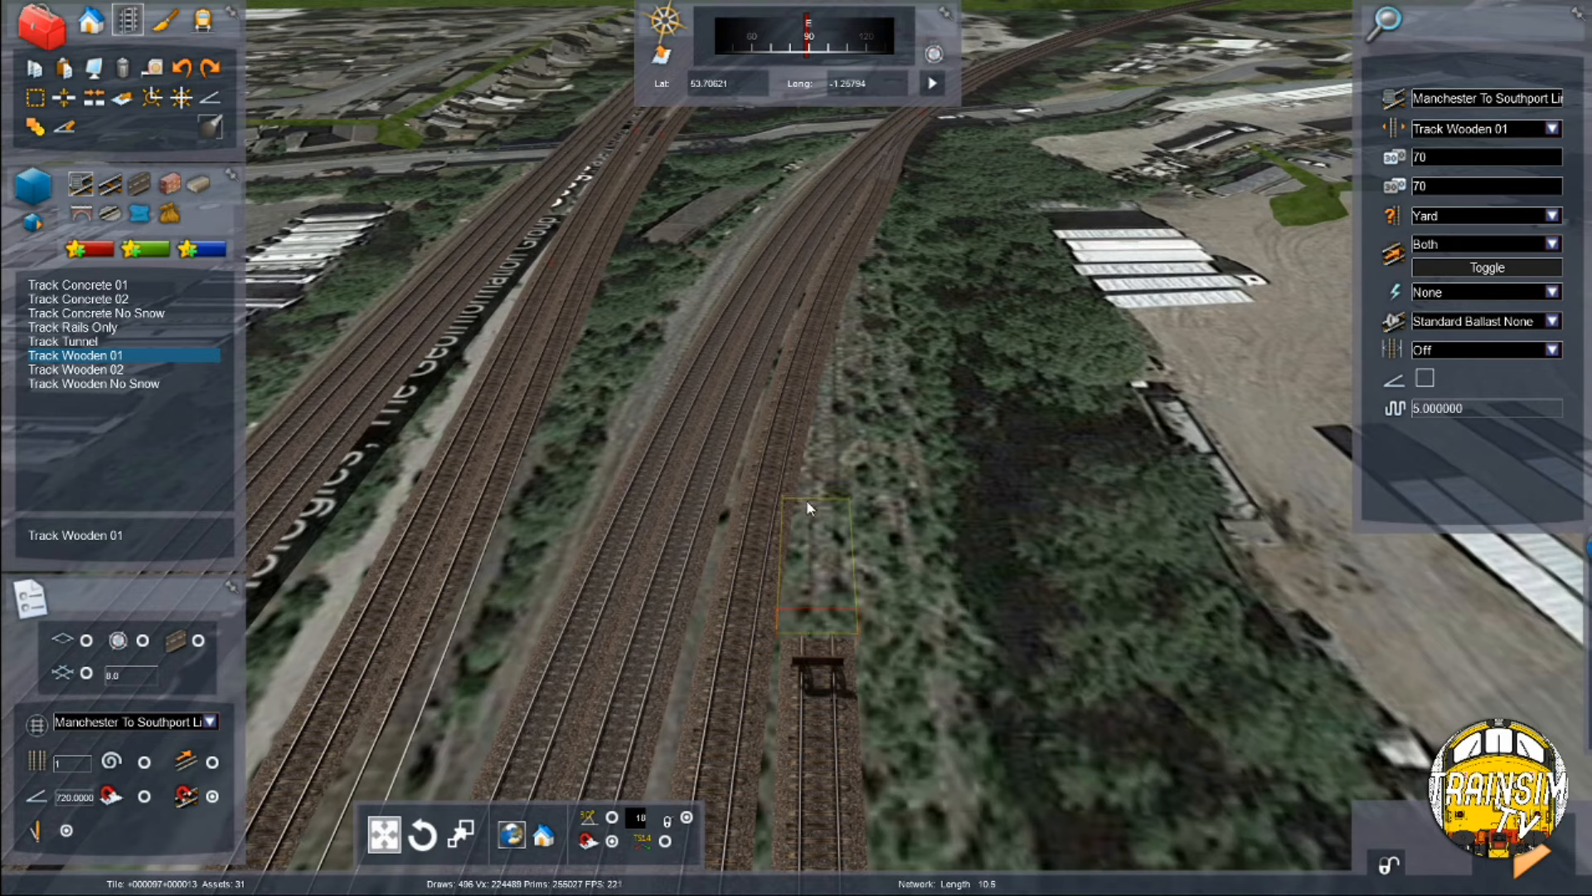
left_click(808, 503)
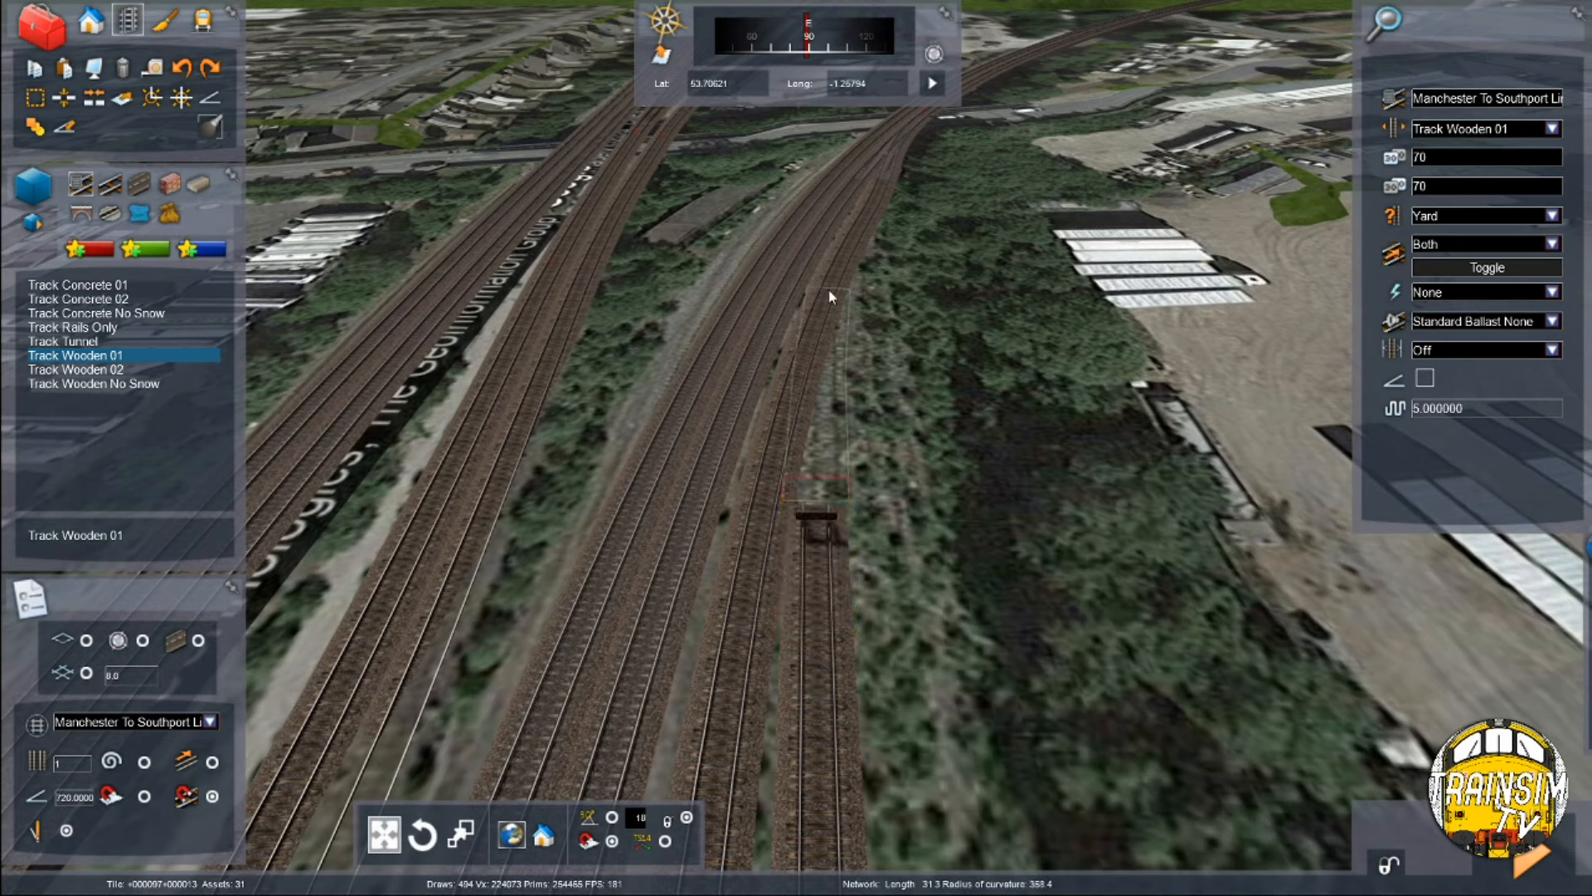
left_click(808, 486)
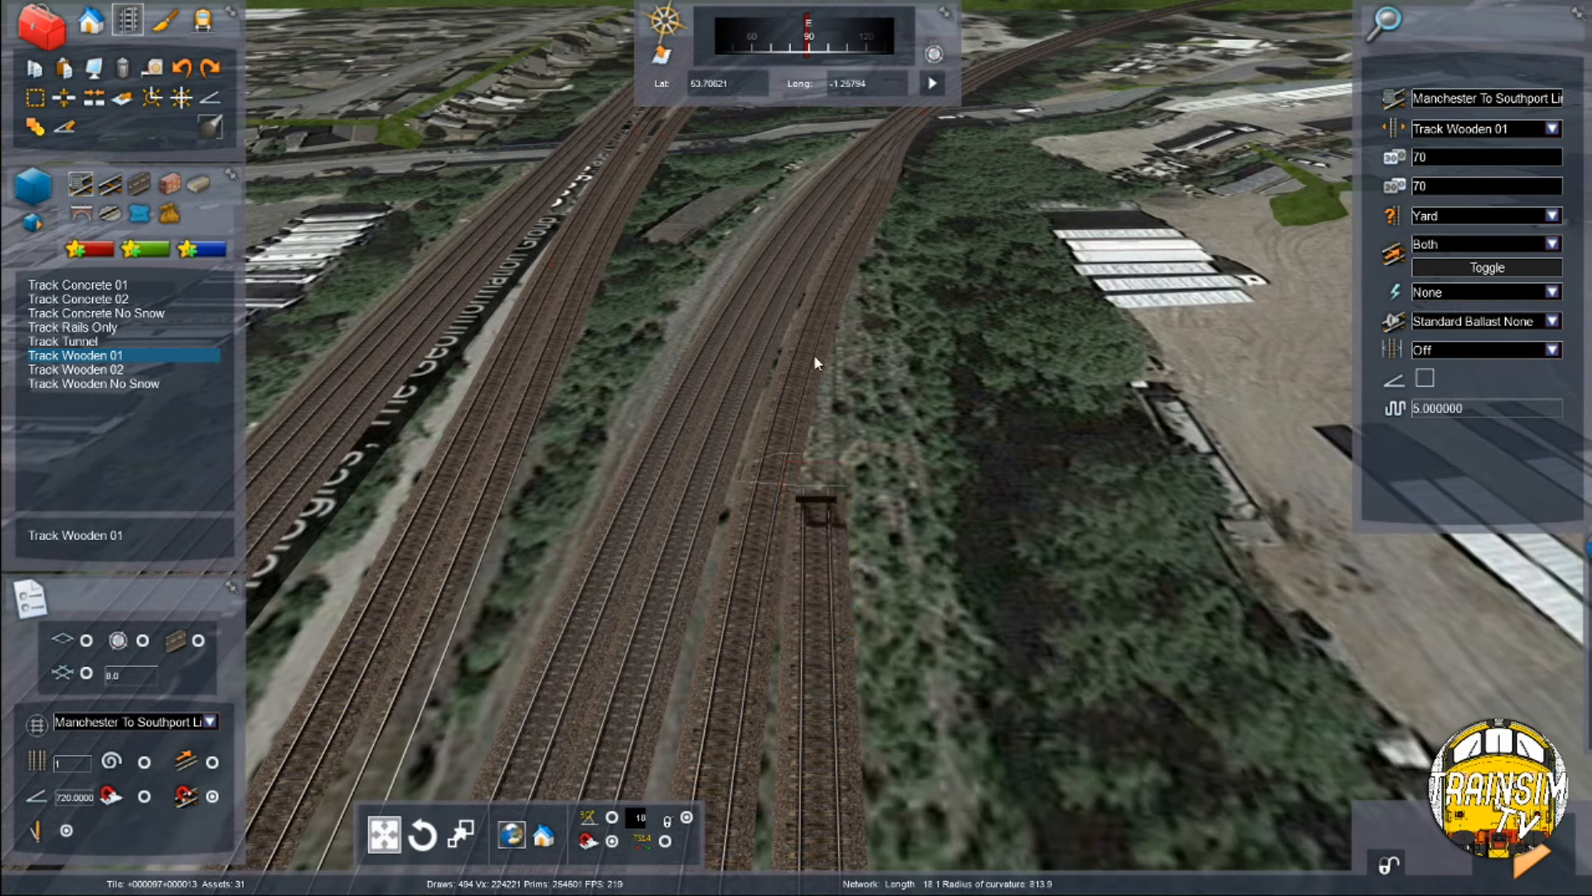
left_click(817, 441)
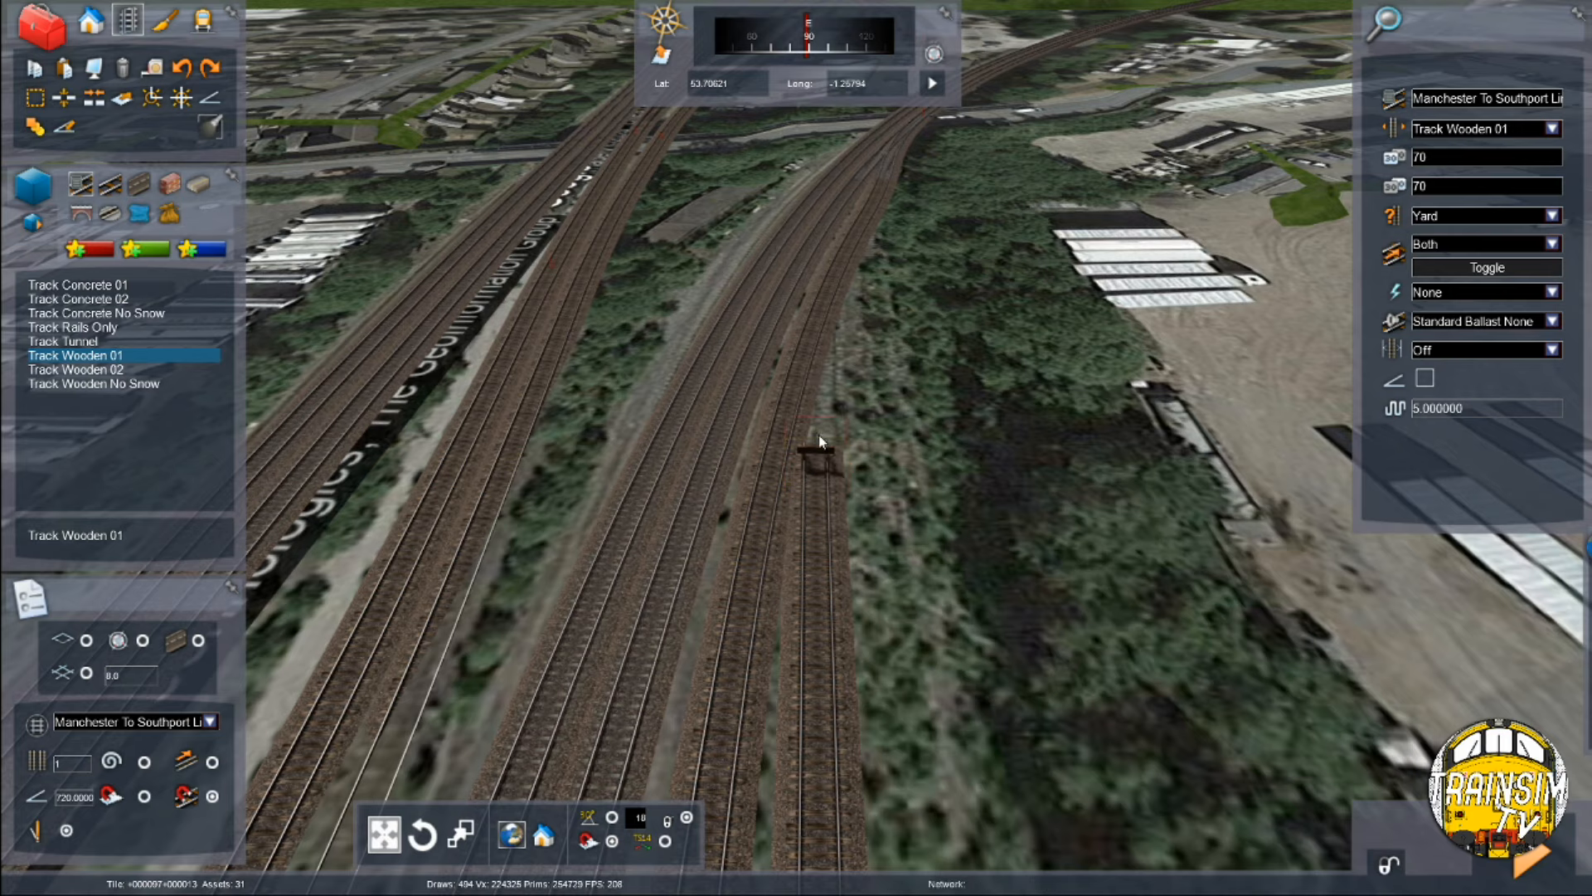
left_click(829, 300)
Step: Compare the new junction and the tracks around it with the satellite imagery, showing and hiding the overlay
right_click_drag(867, 319, 867, 277)
key("Up")
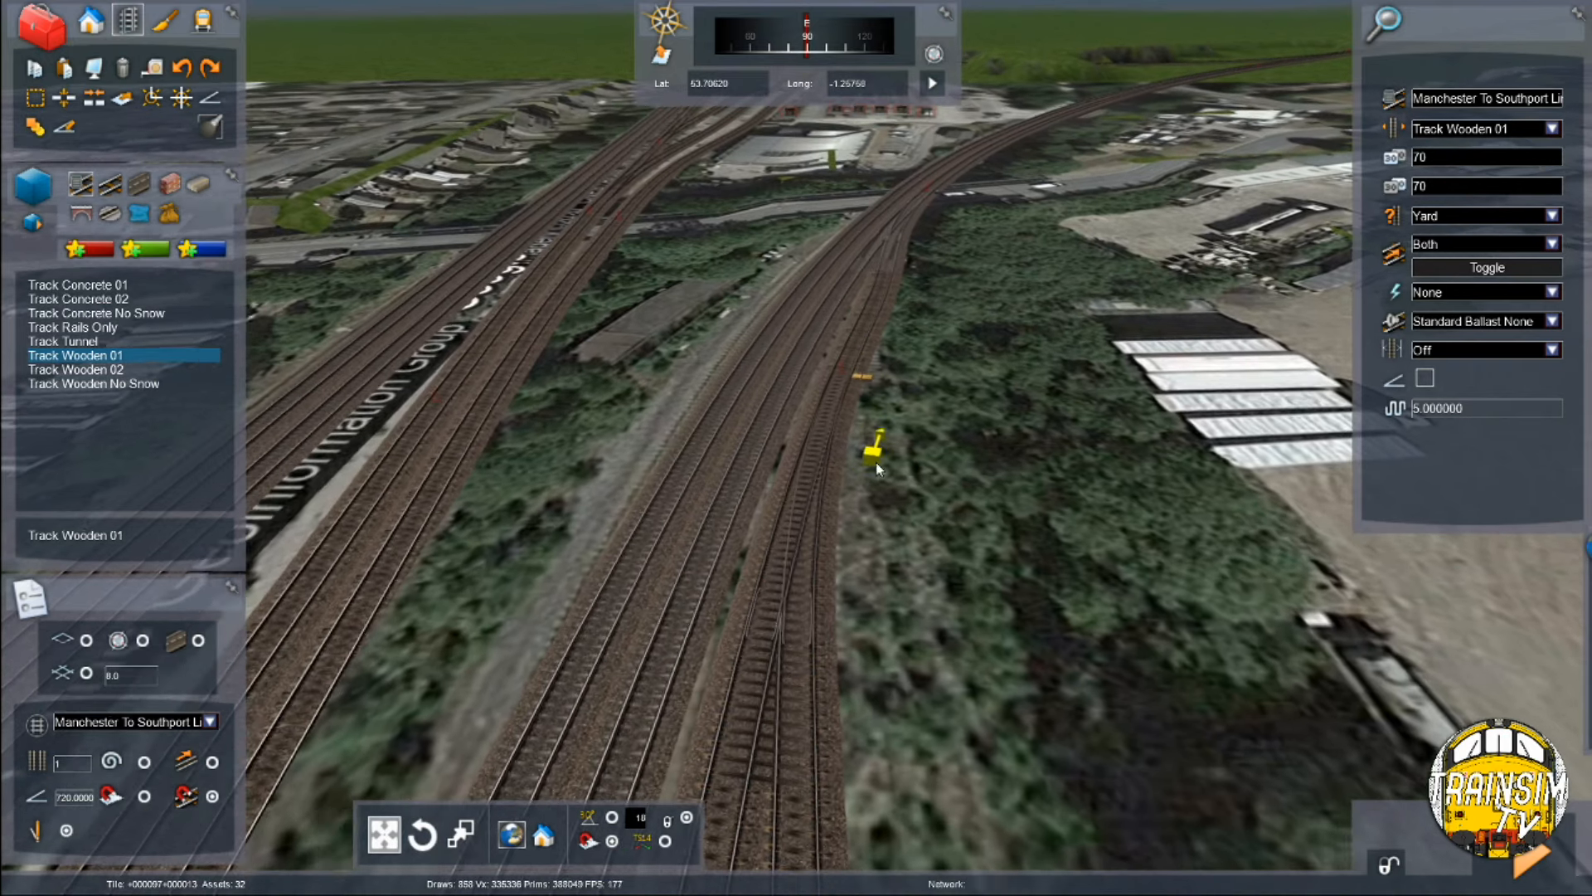
mouse_move(1586, 655)
left_click_drag(1433, 627, 1443, 627)
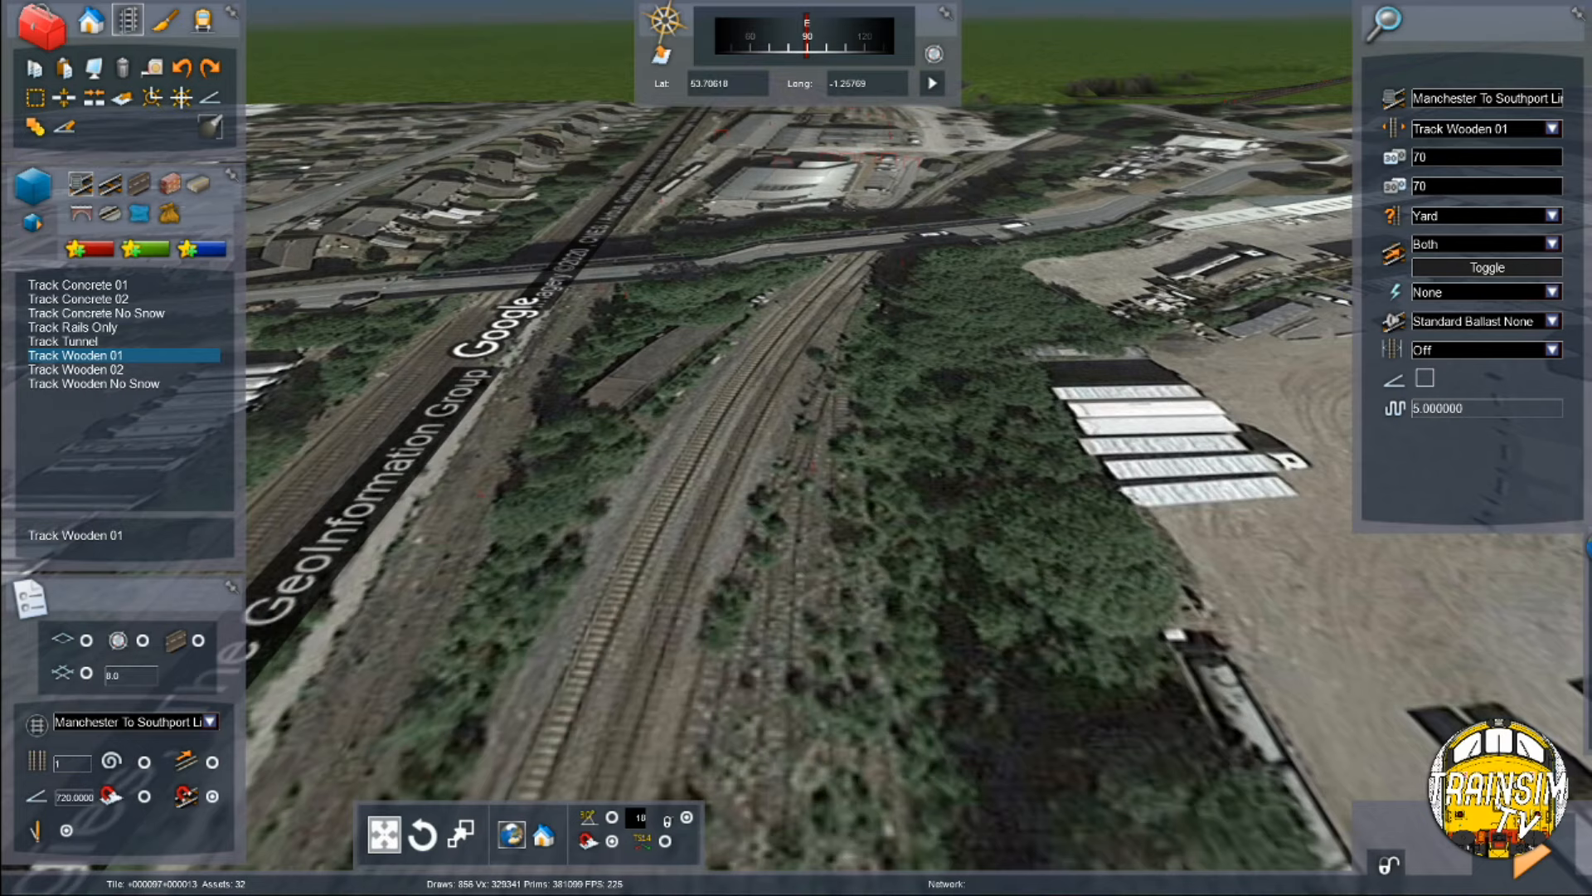
right_click_drag(798, 530, 977, 586)
right_click(976, 585)
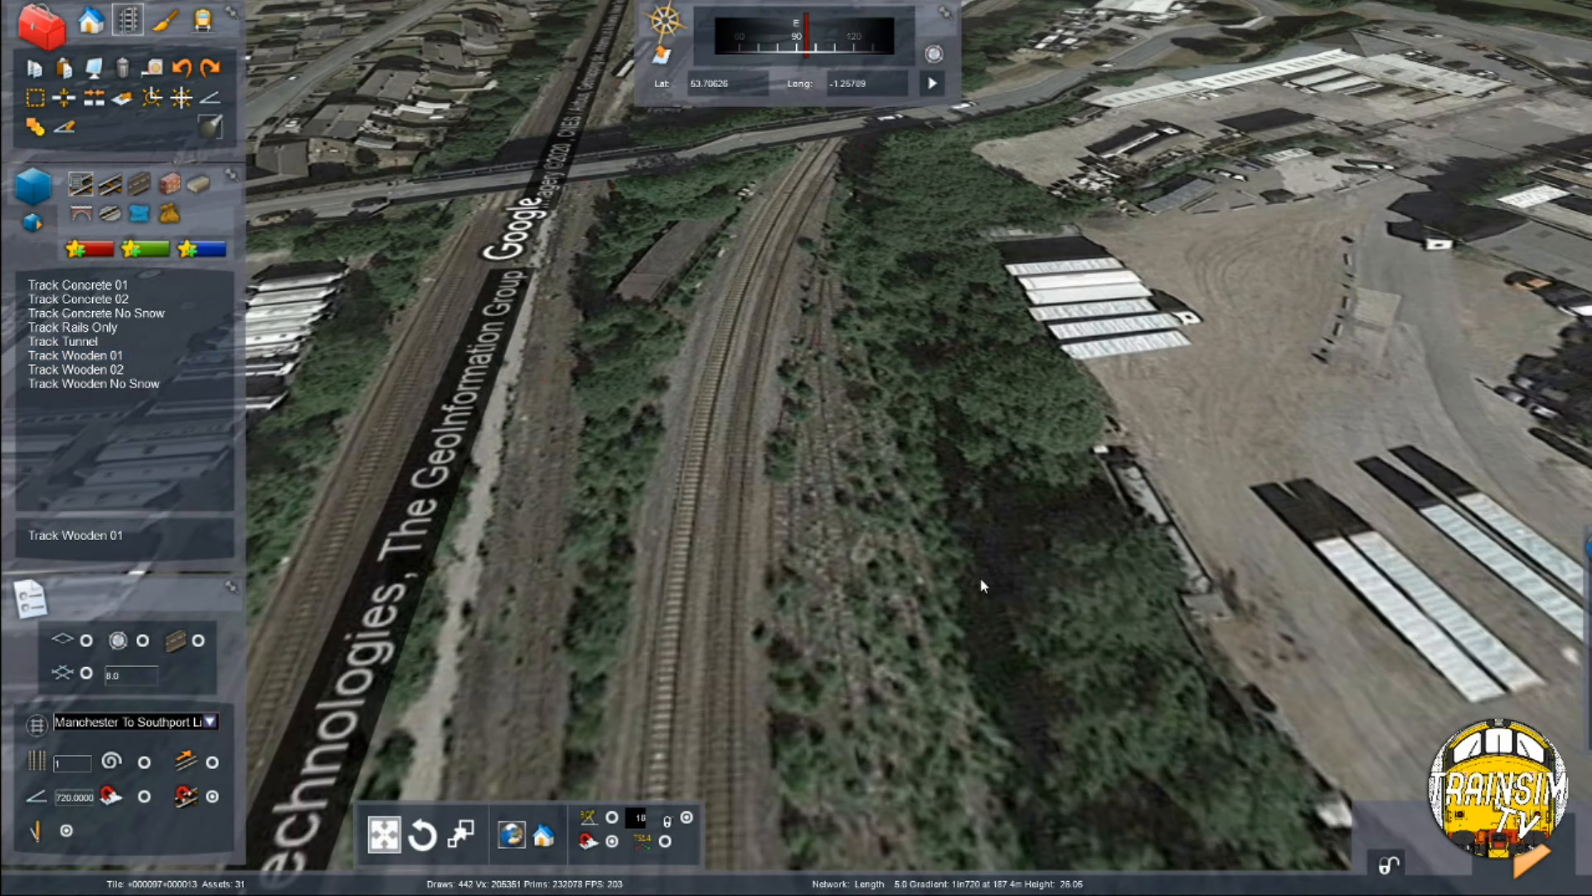
key("F8")
key("F8")
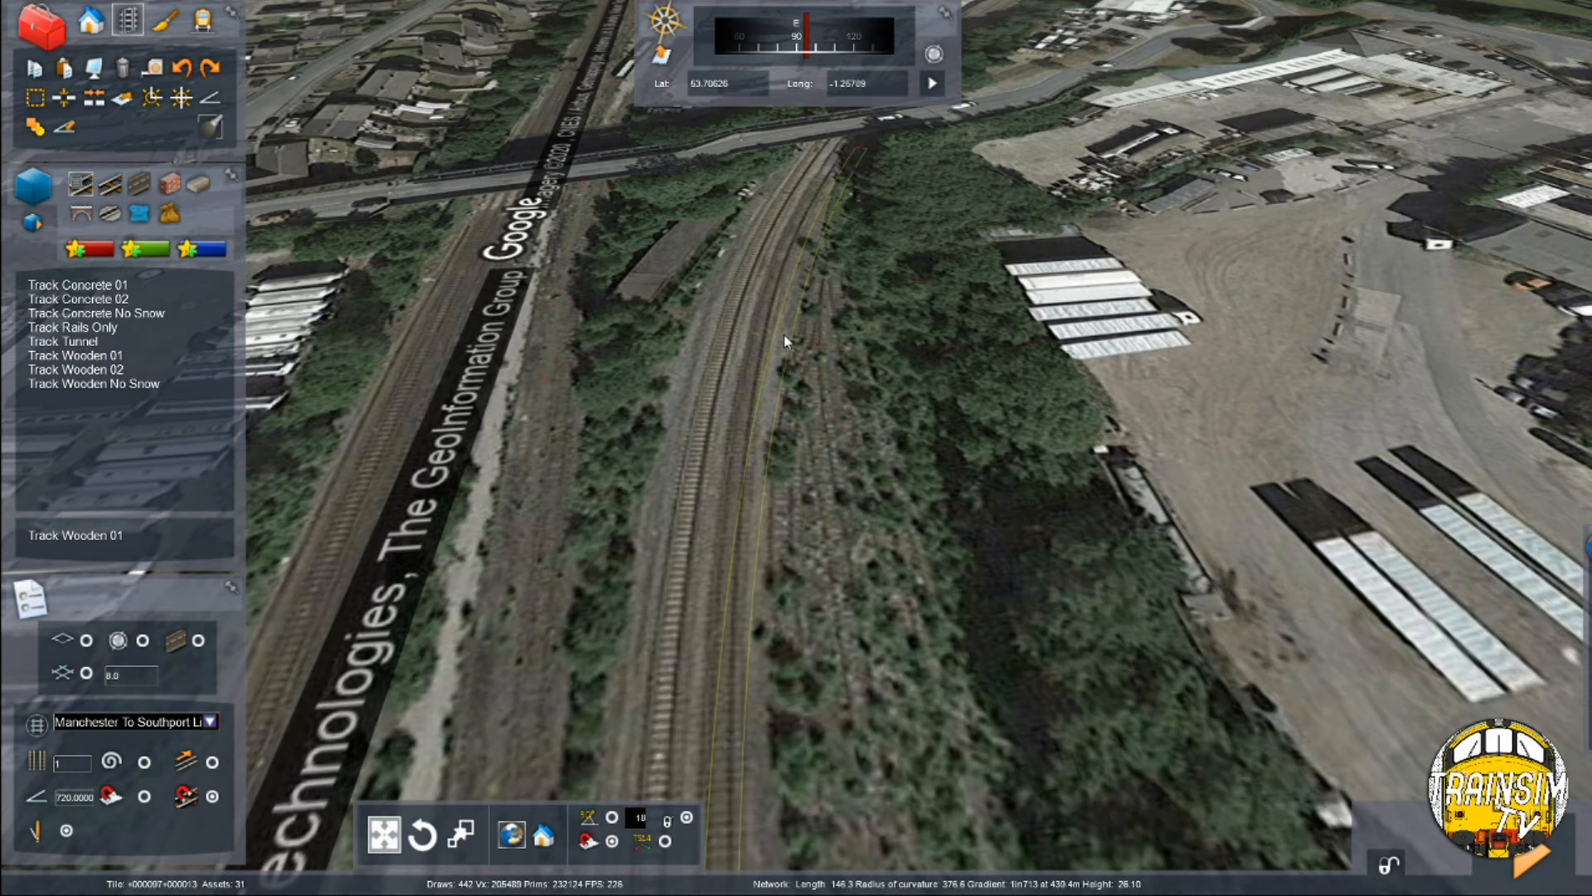
key("F8")
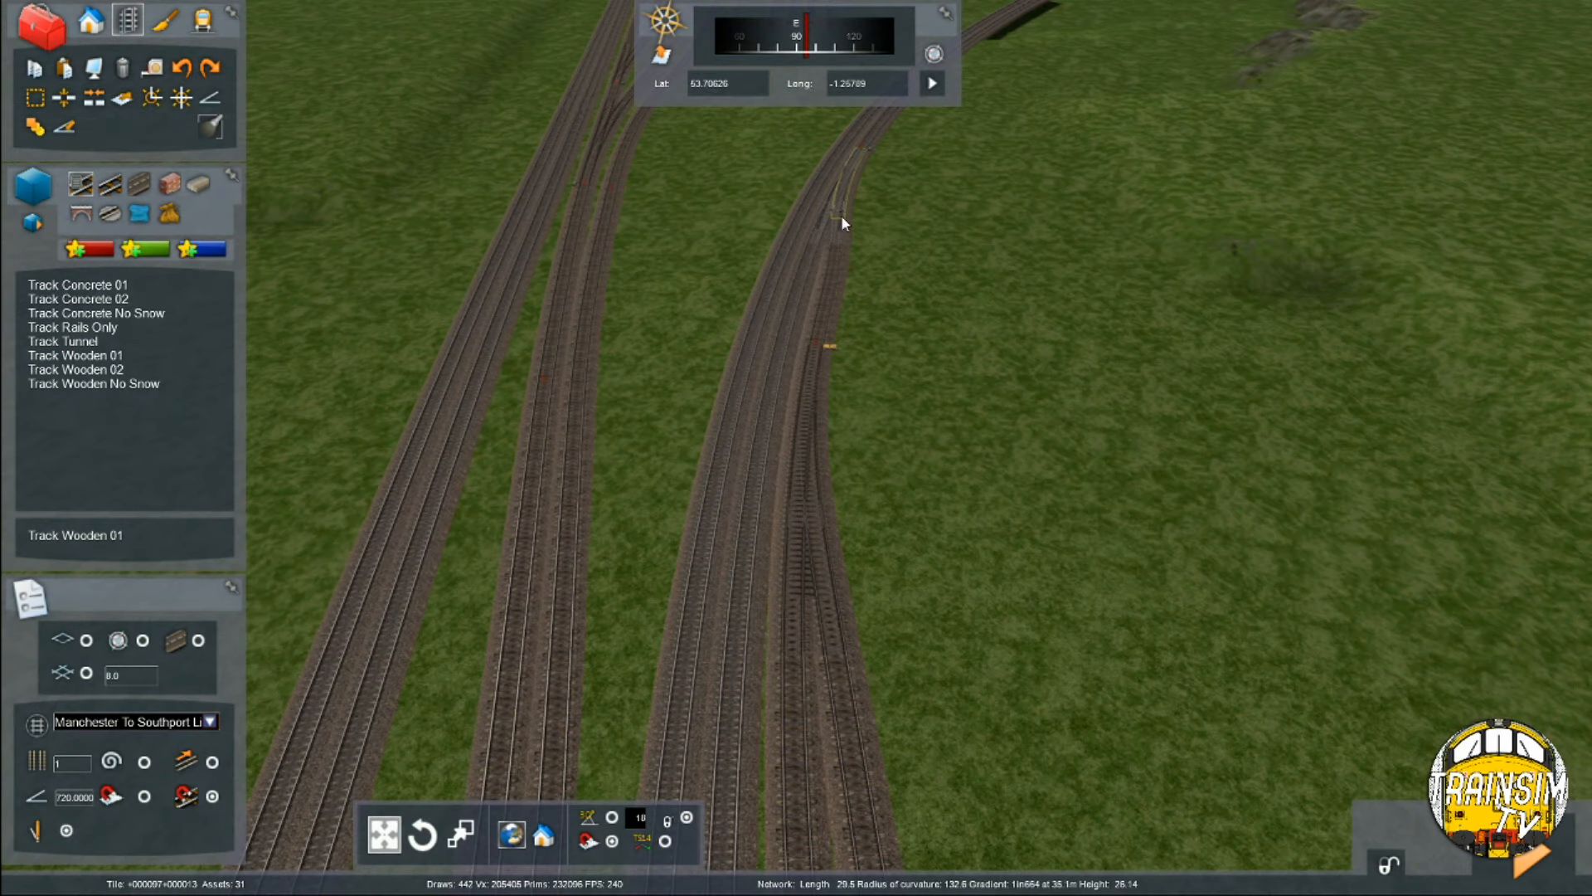
key("F8")
right_click_drag(868, 398, 824, 396)
key("F8")
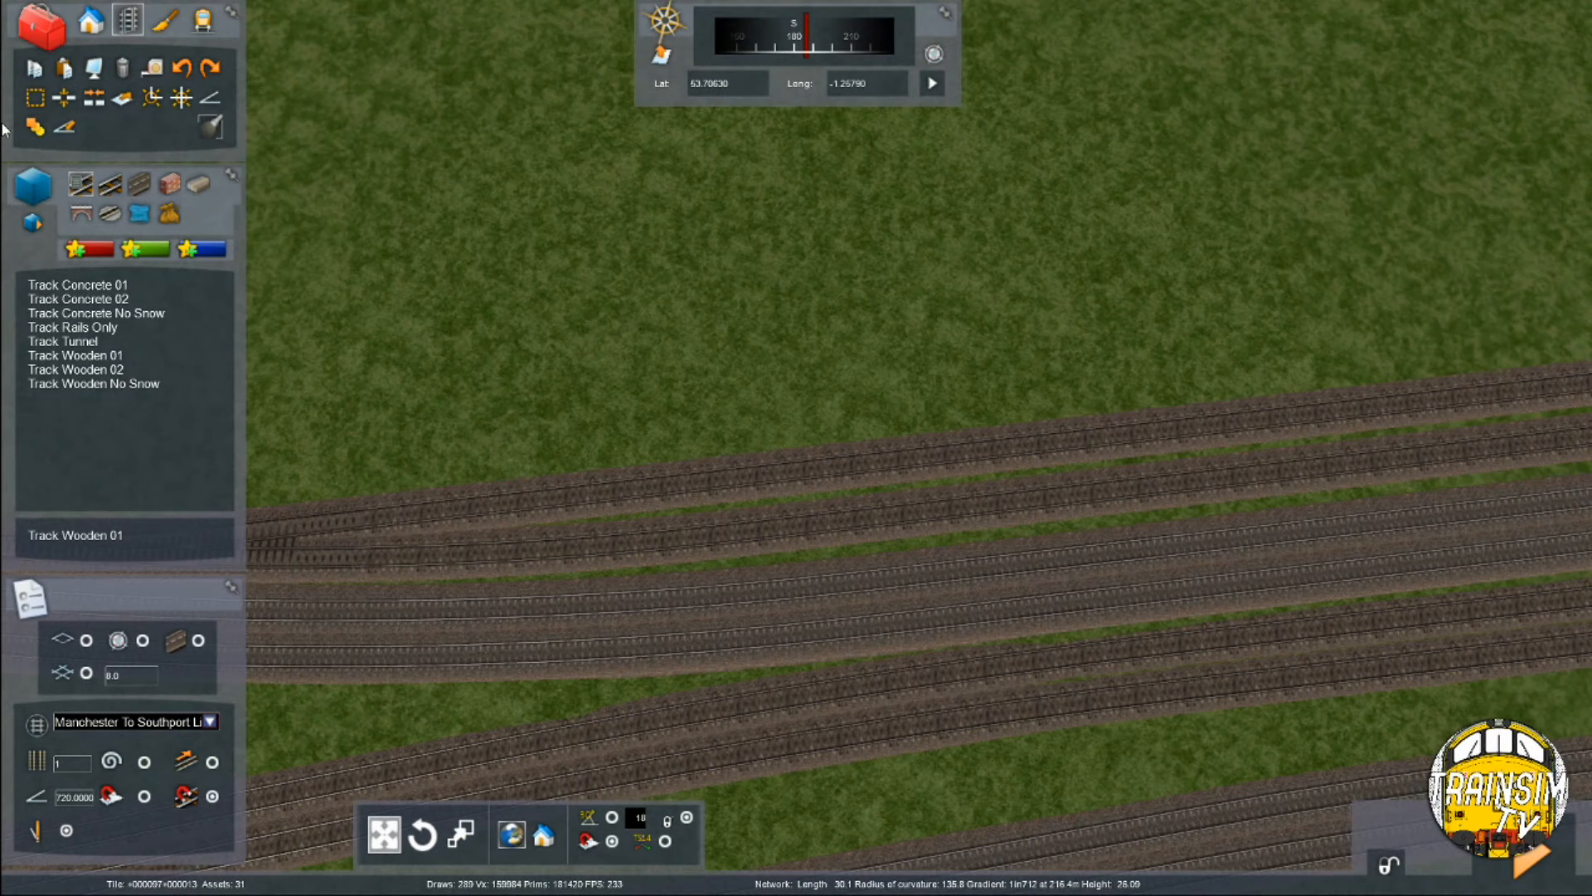
Step: Select matching stretches of both parallel sidings, about 187 m long, west of their junction
key("Right")
left_click(35, 98)
key("Right")
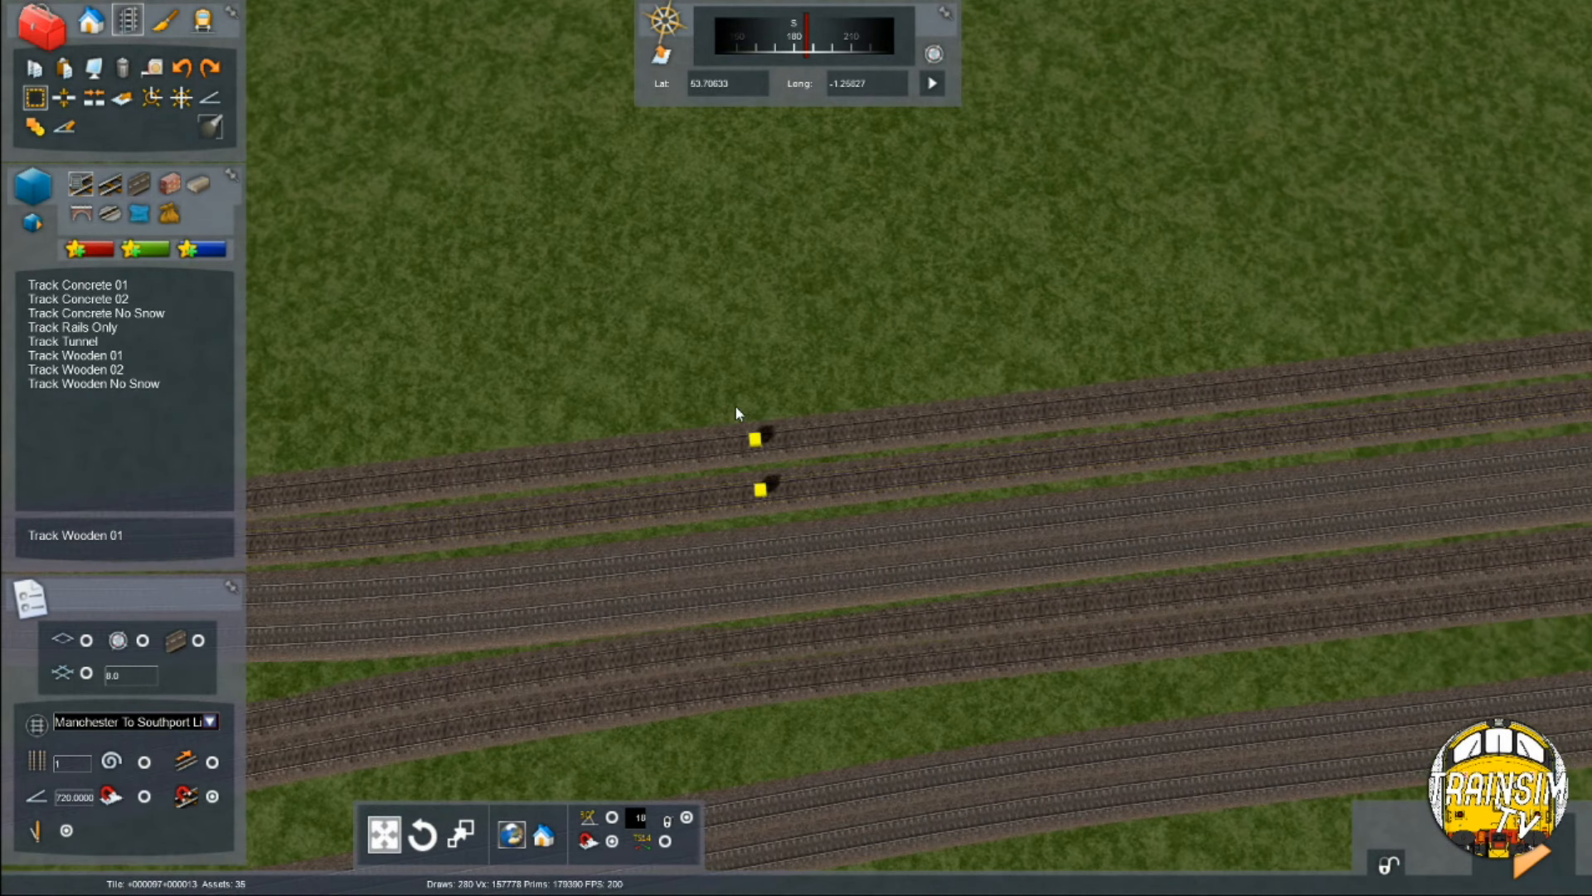
left_click(737, 409)
key("F8")
key("Left")
key("Down")
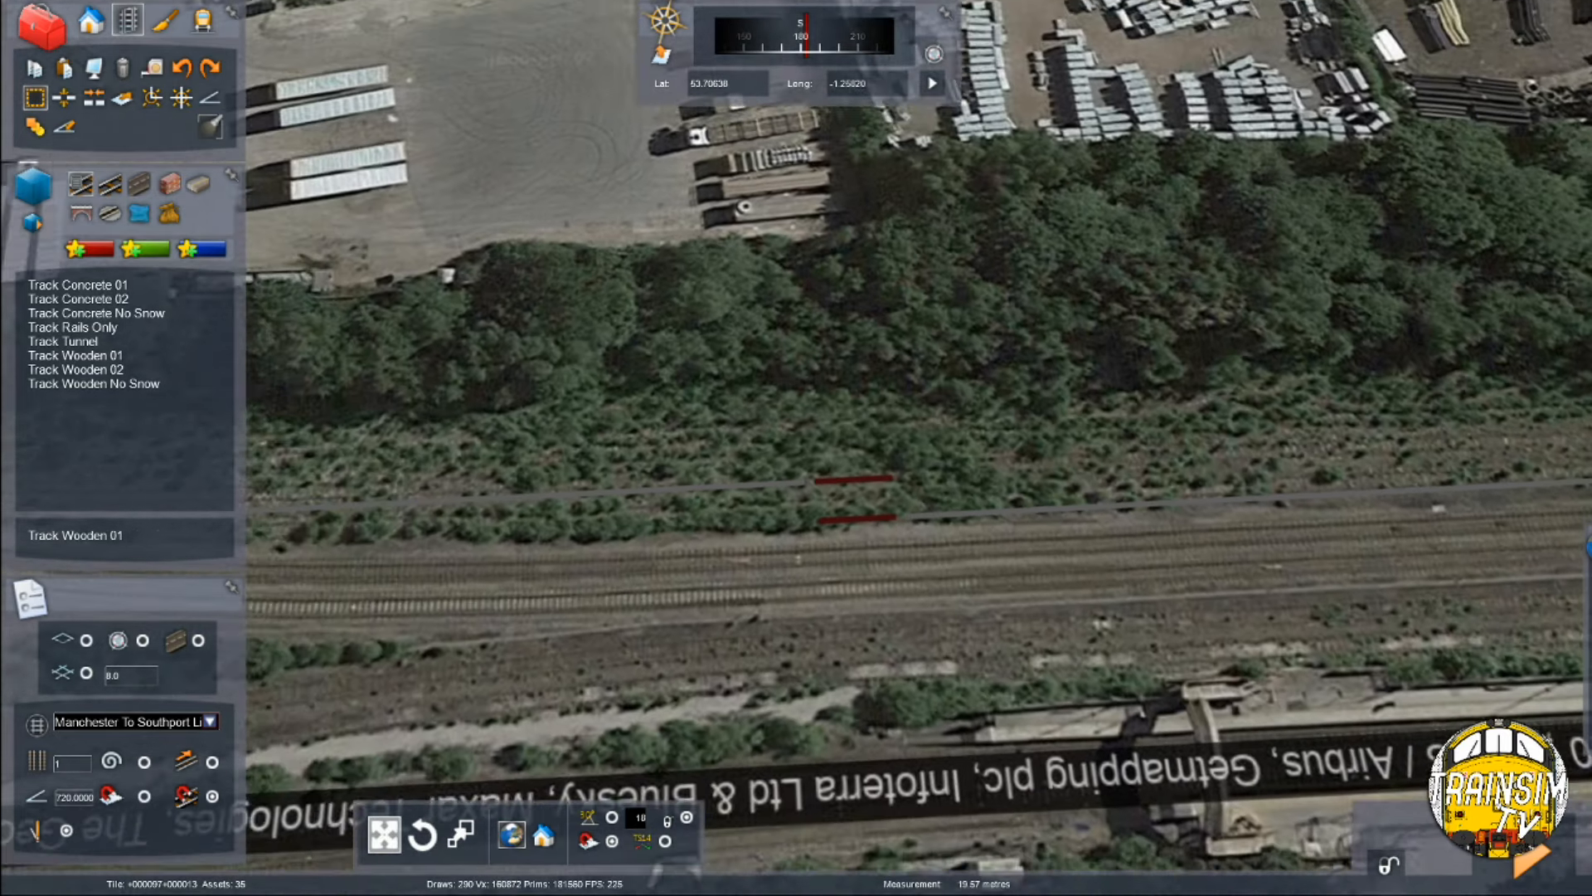
key("Right")
key("Down")
right_click_drag(775, 416, 811, 416)
key("Up")
left_click_drag(916, 399, 1166, 390)
key("F8")
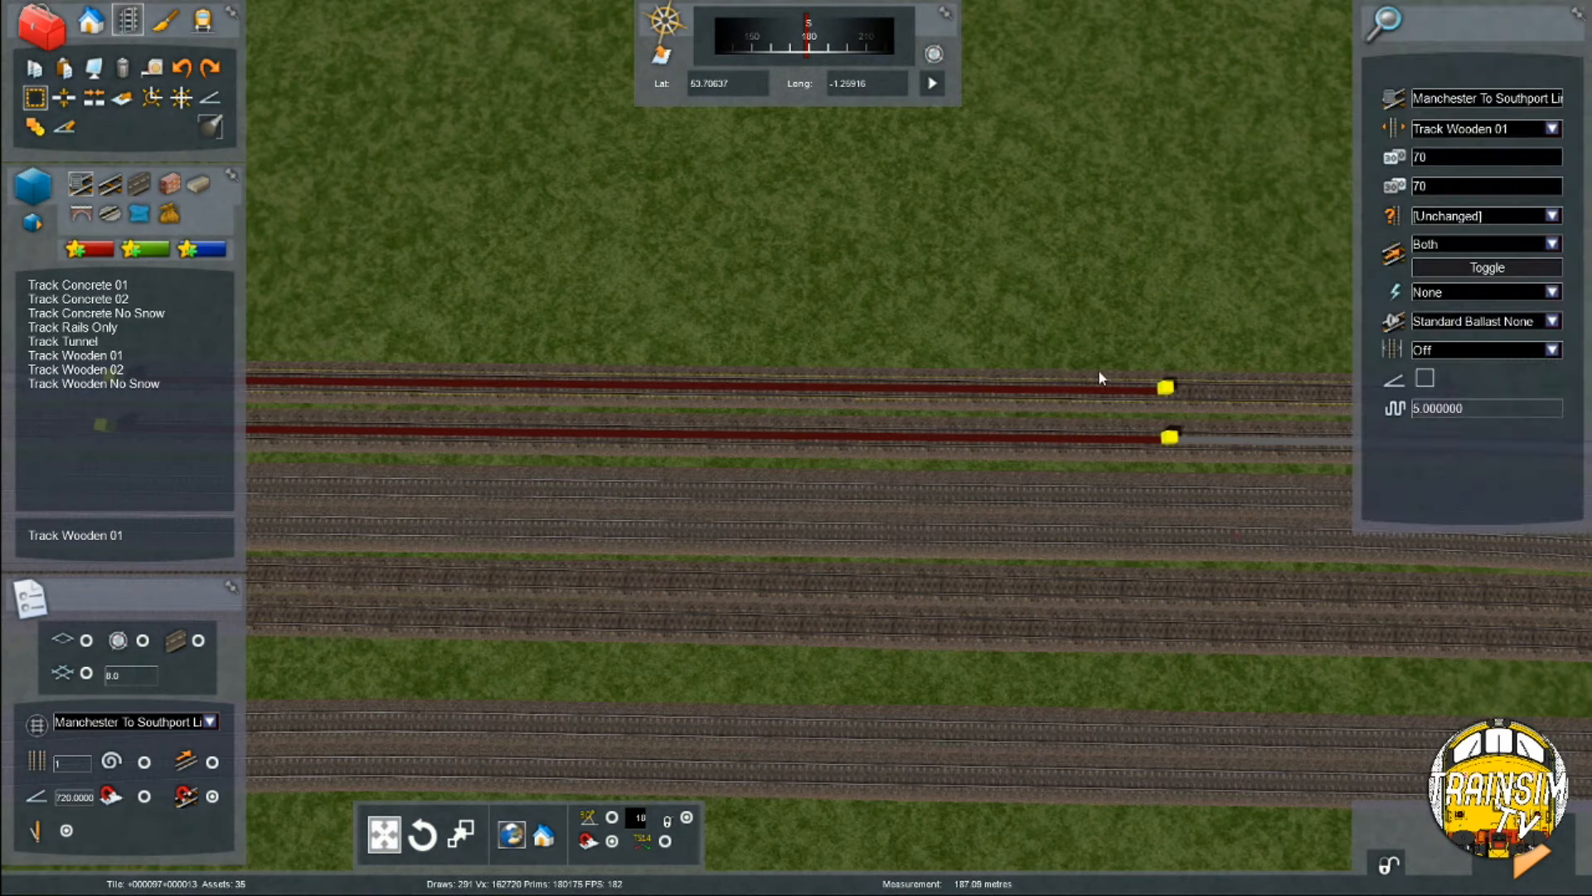
Step: Set the parallel track offset for the selected stretches to 9 m and compare the guide lines with the satellite imagery
left_click(122, 99)
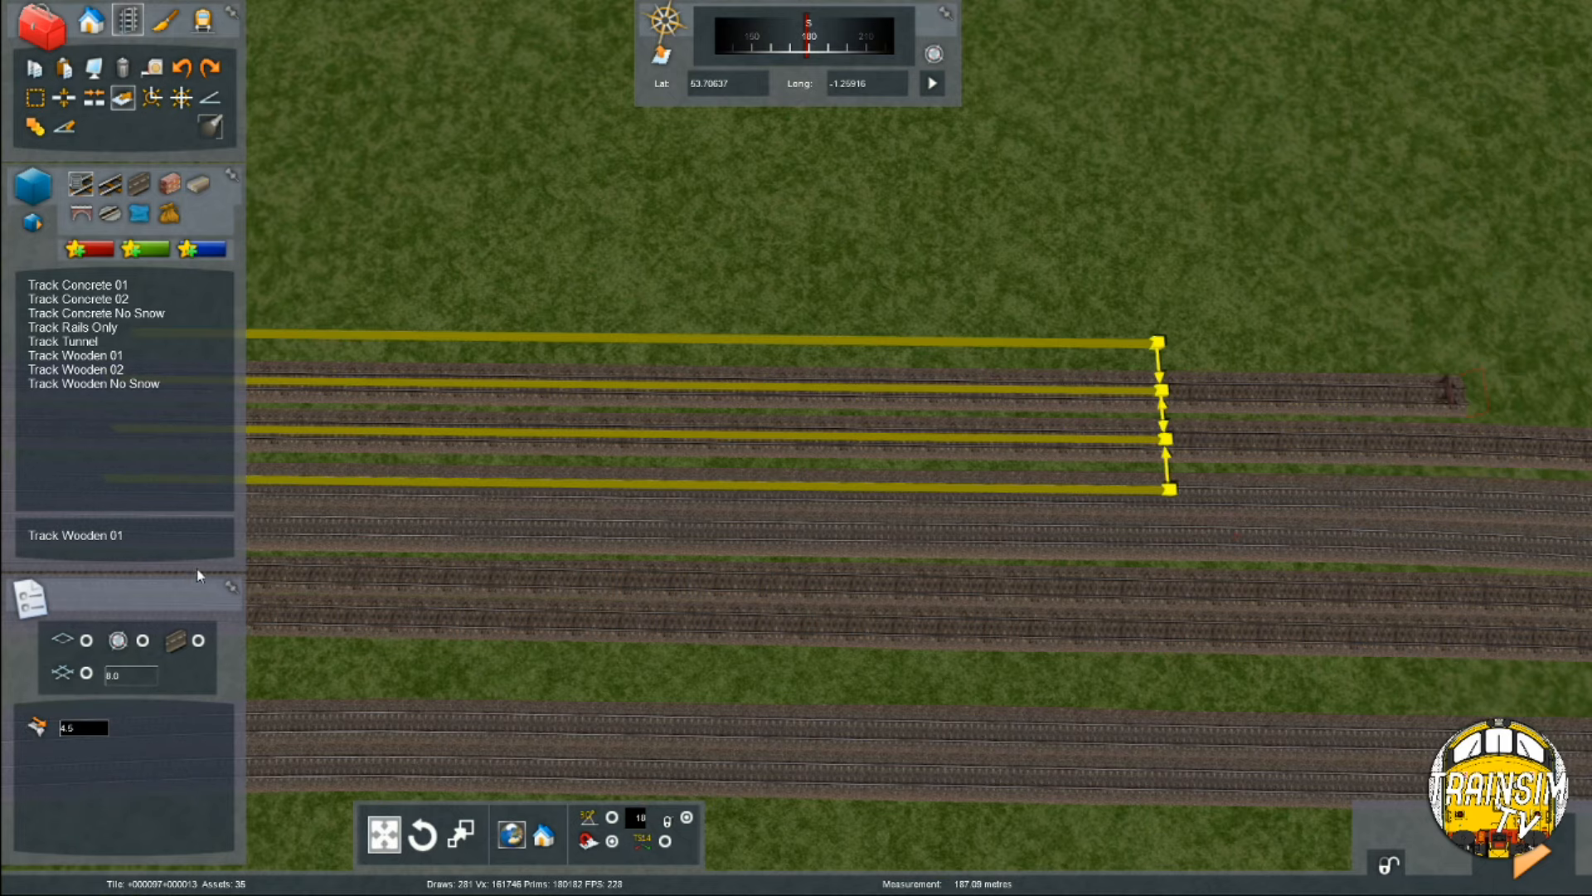
left_click_drag(97, 735, 22, 739)
type("9")
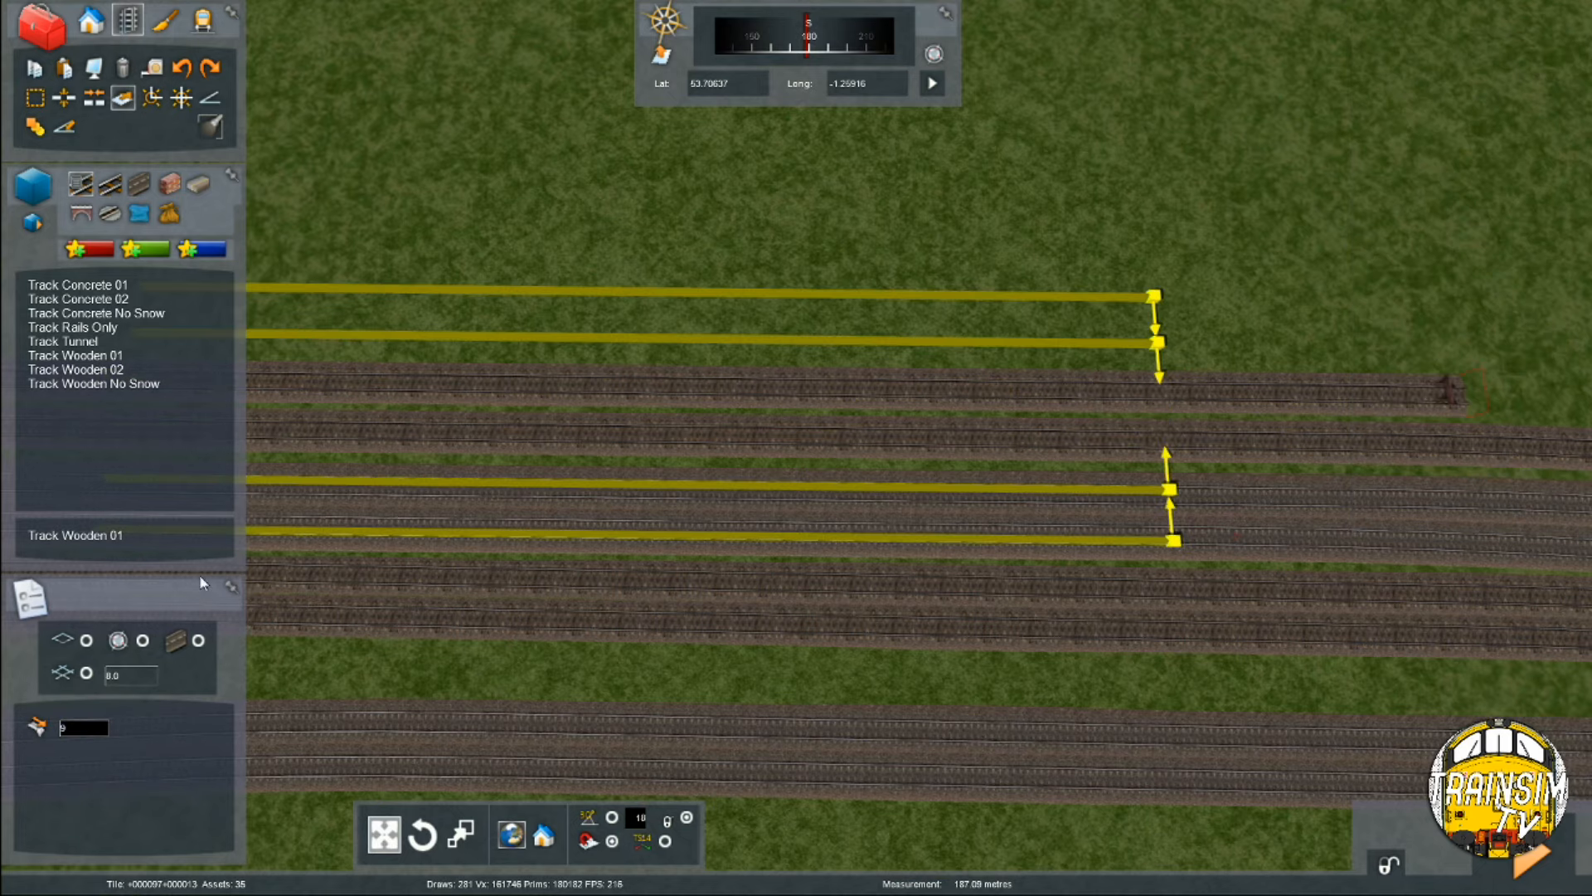
key("n")
right_click_drag(416, 395, 859, 323)
key("Right")
key("Left")
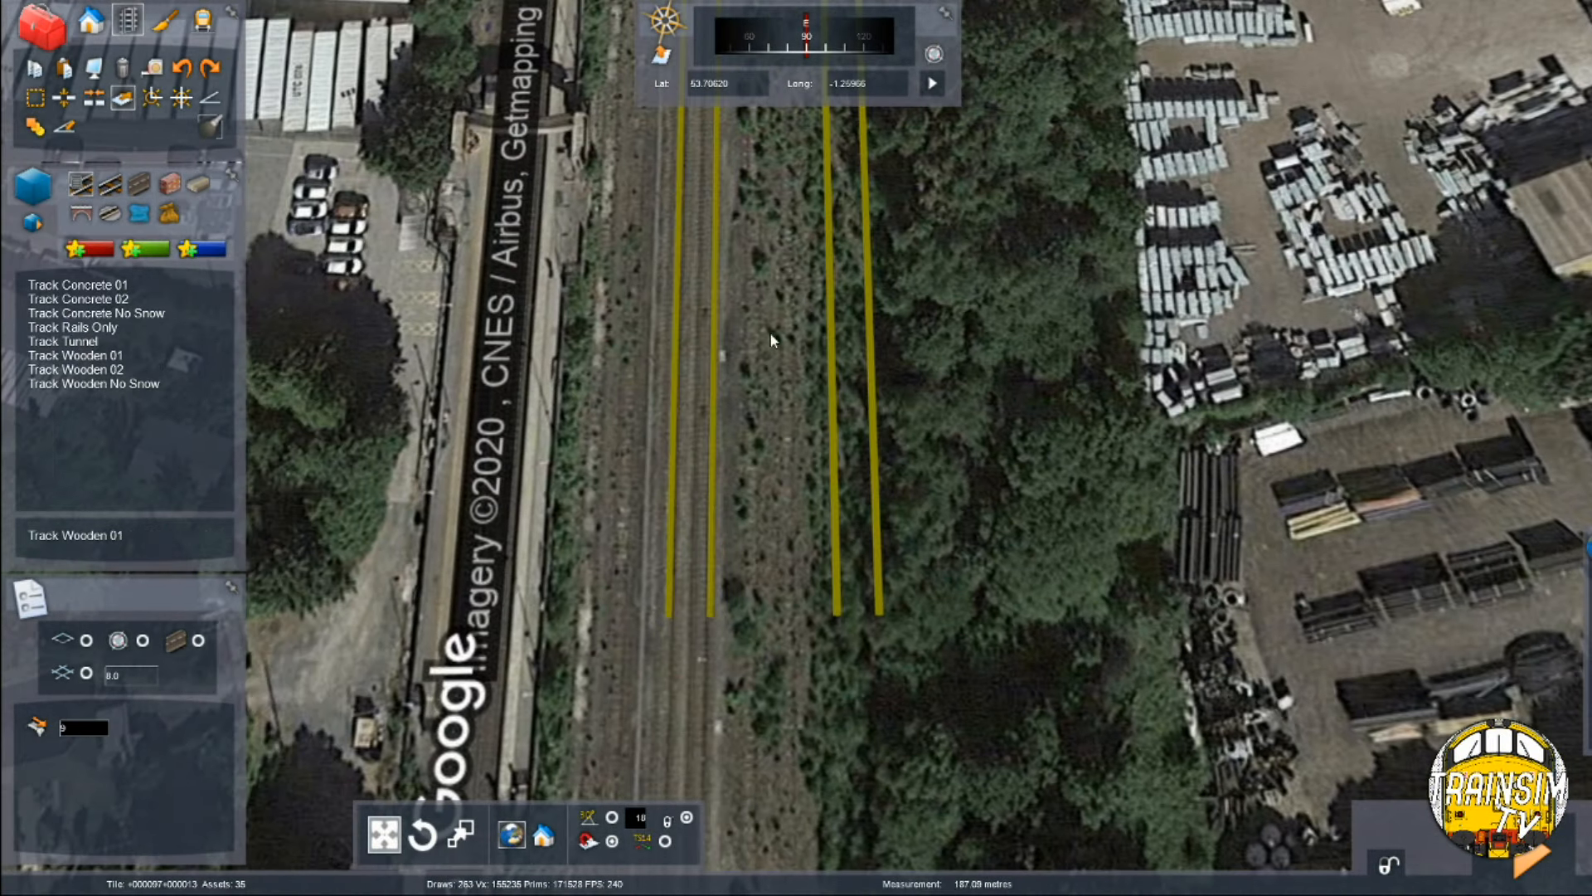
right_click_drag(852, 325, 845, 338)
key("n")
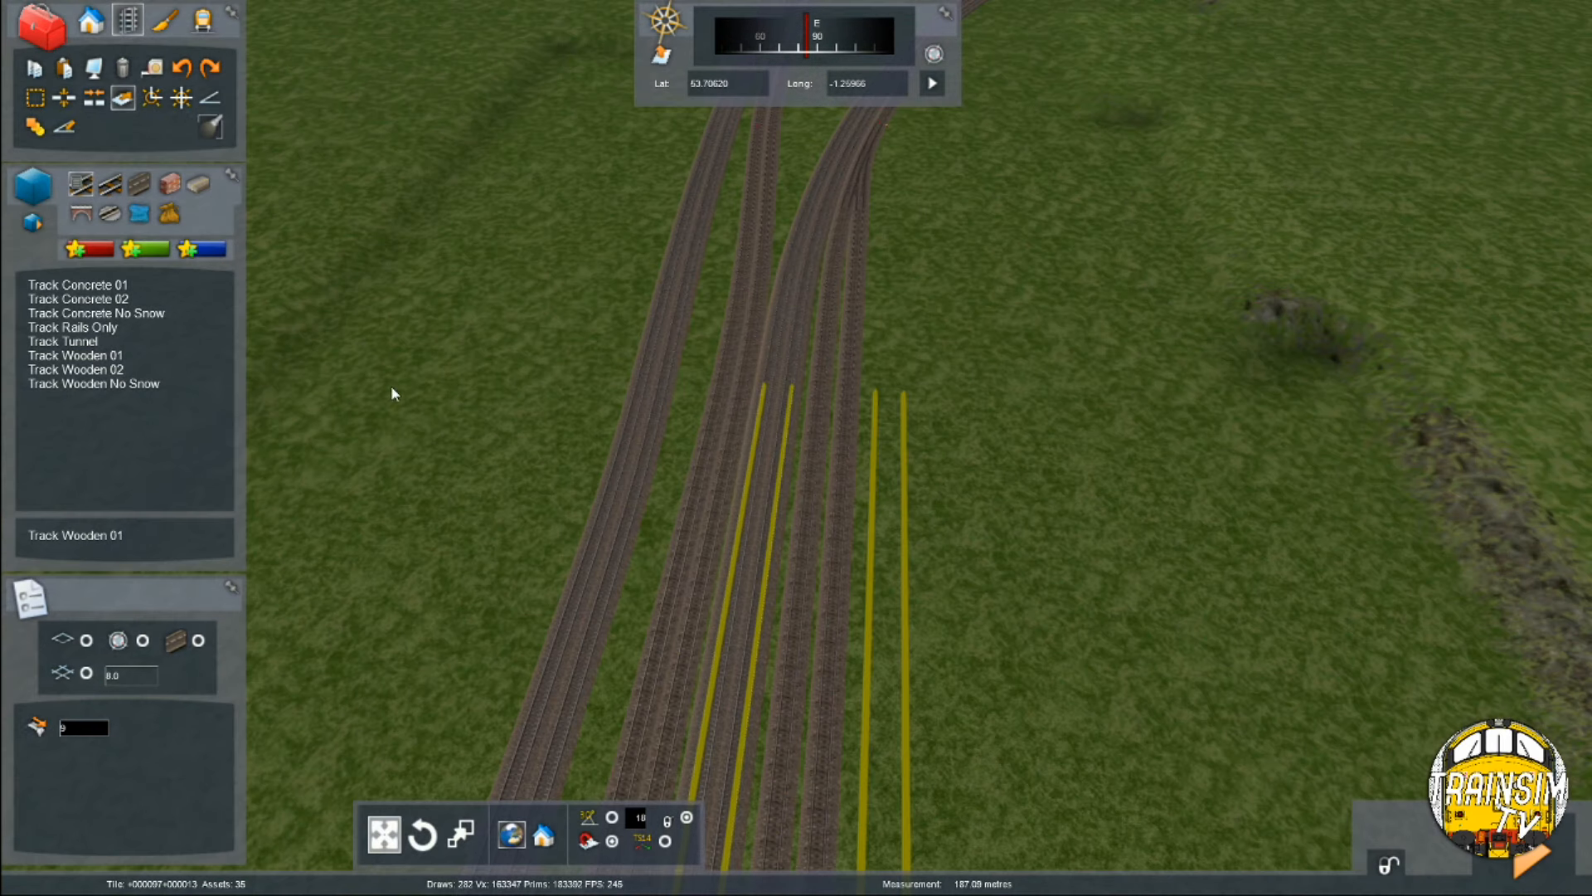
Step: Lay two Track Wooden 01 tracks along the two outer guide lines south of the existing sidings
left_click(110, 355)
right_click_drag(867, 406, 872, 474)
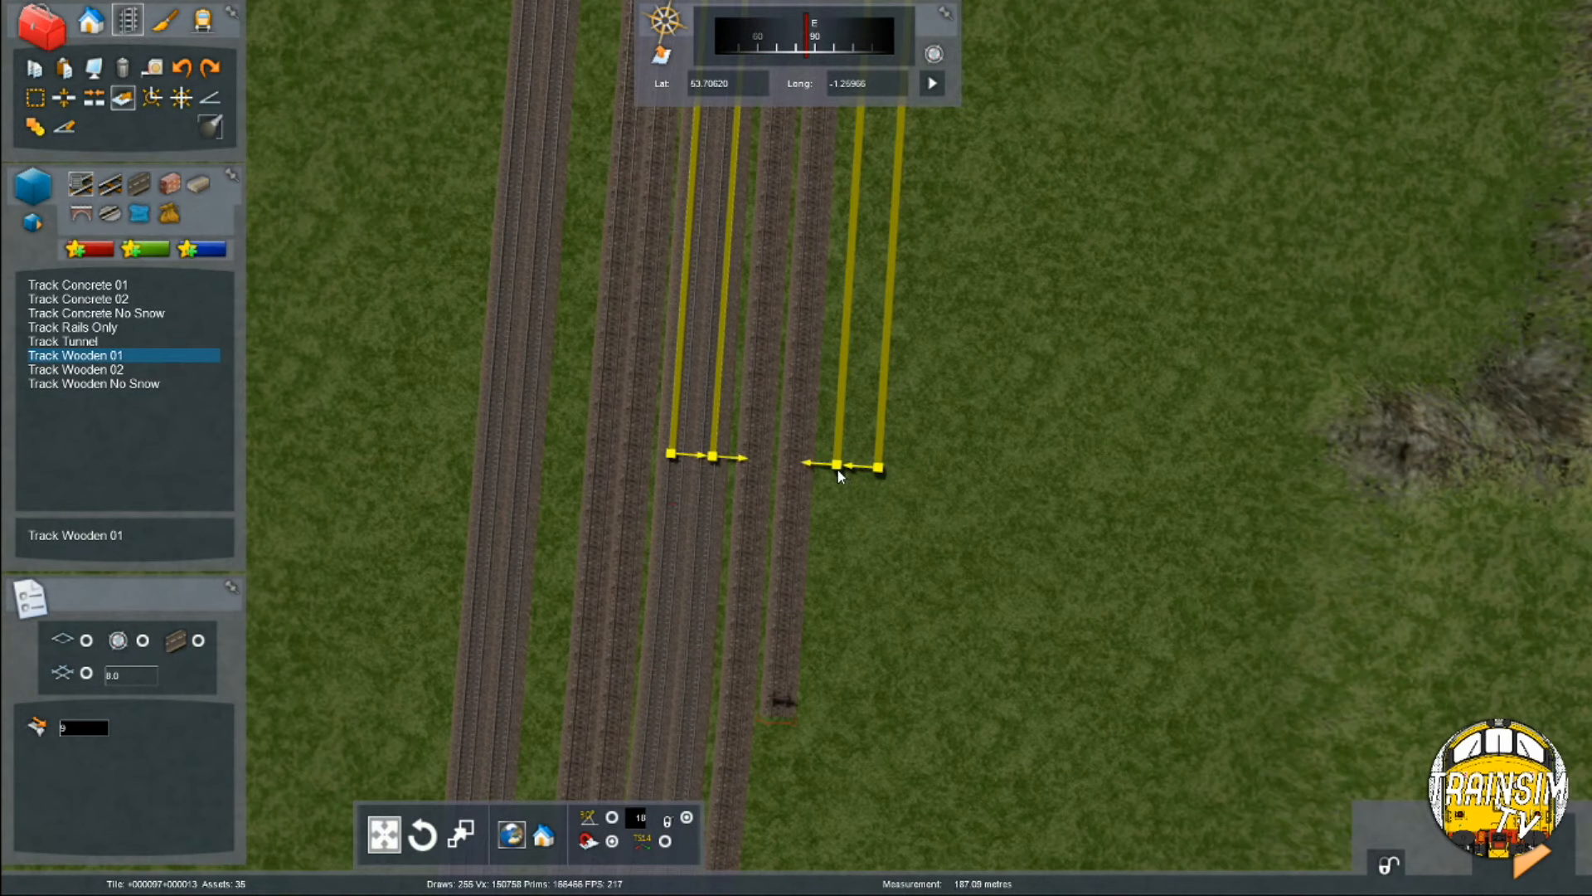
left_click(837, 466)
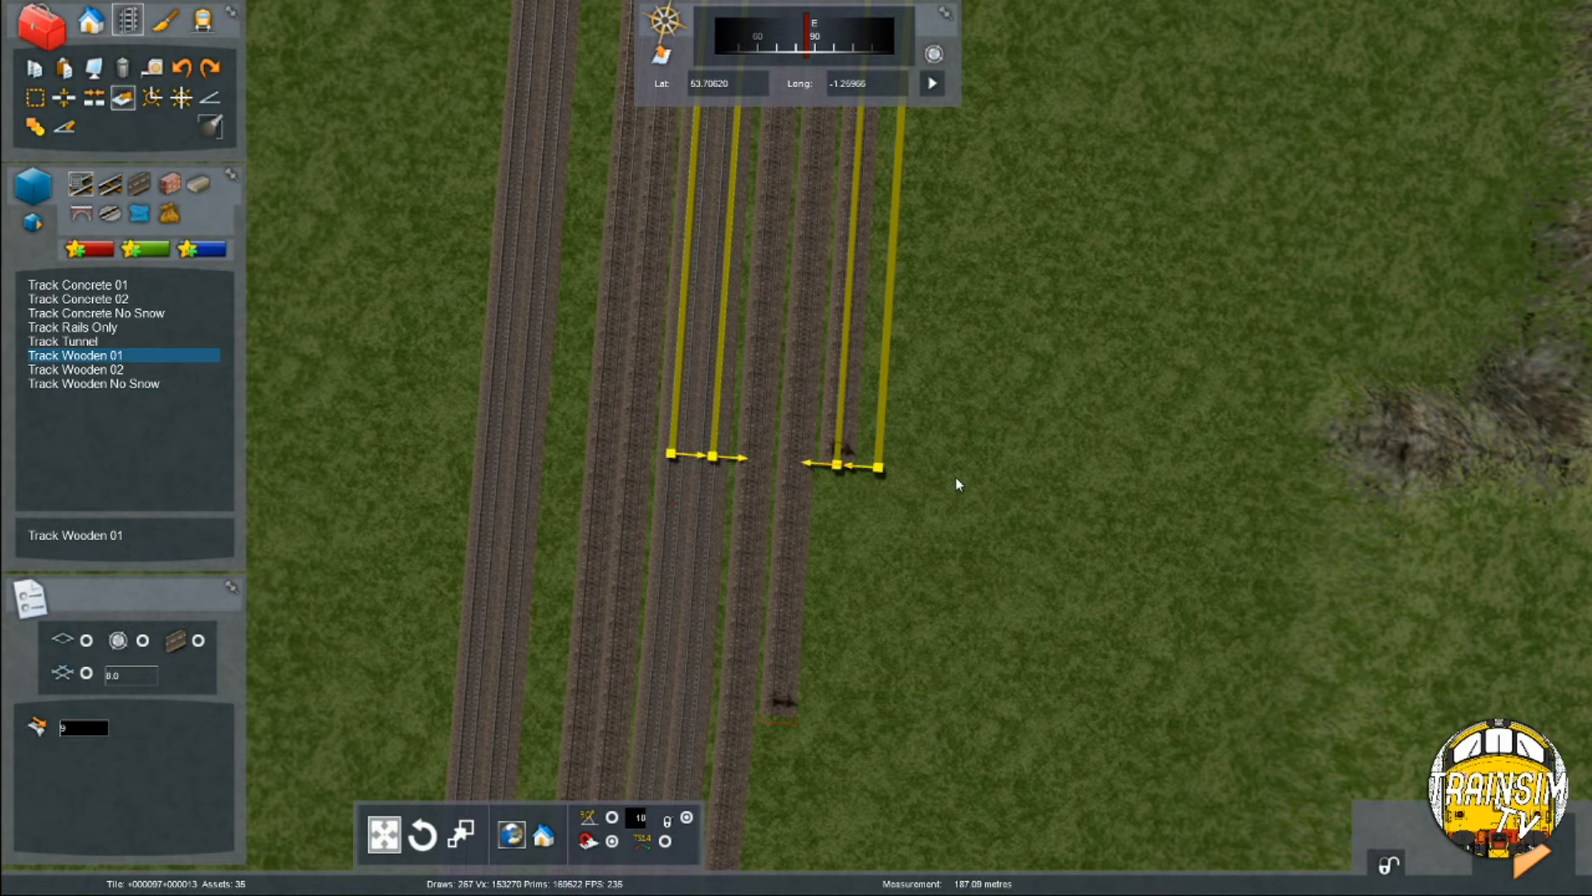
left_click(884, 467)
Step: Check the eastern ends of the two new tracks against the satellite imagery and clear the offset guide lines
right_click_drag(892, 355, 894, 292)
key("F8")
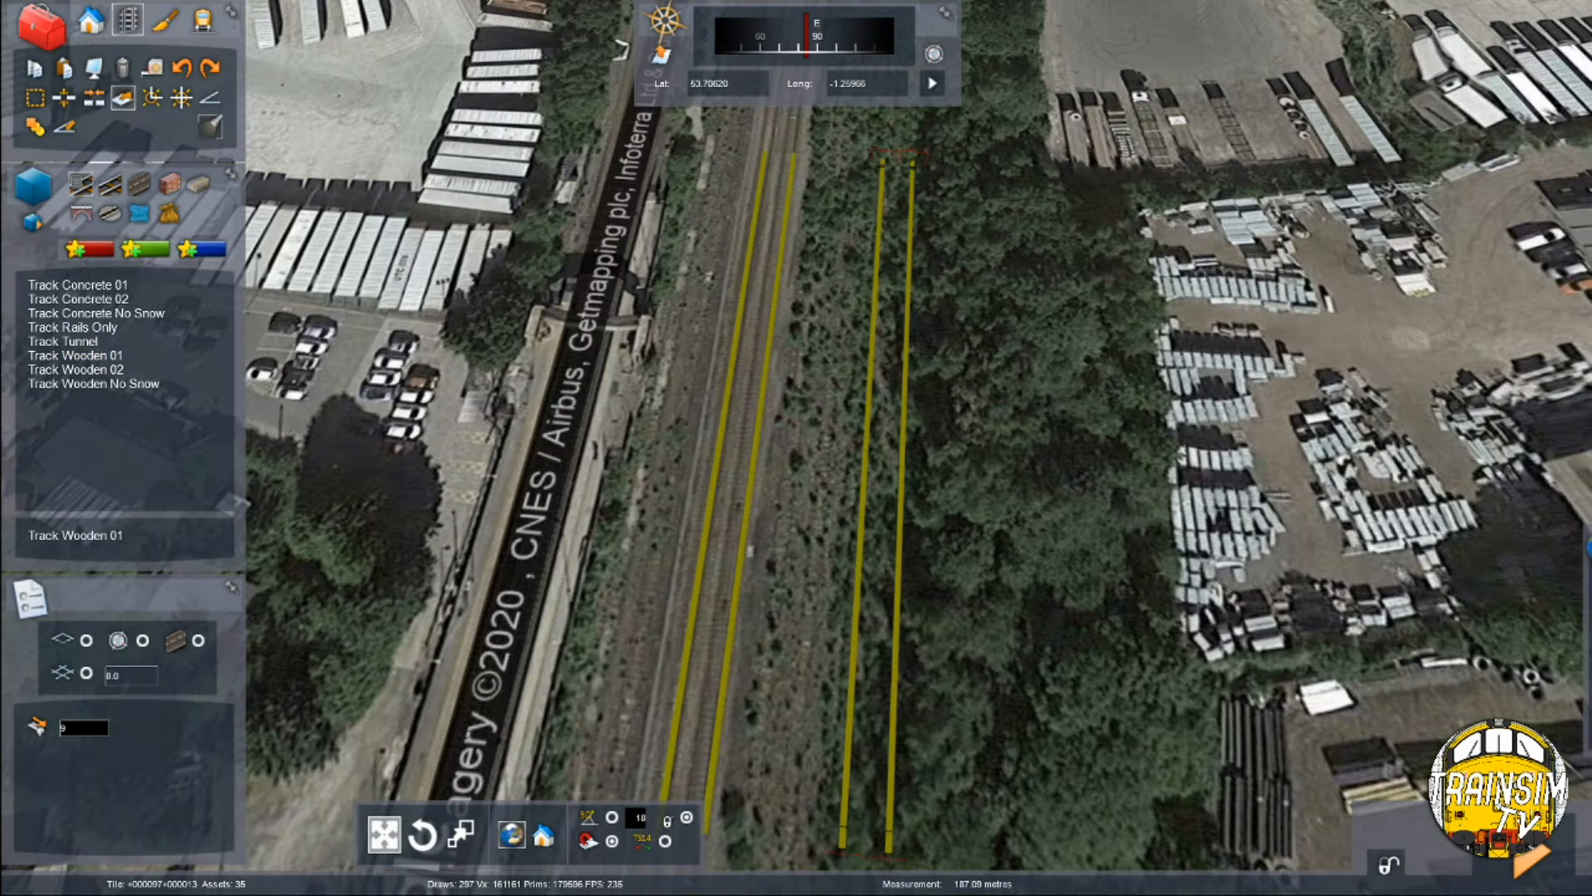
right_click_drag(1093, 381, 1093, 323)
key("Up")
key("Up")
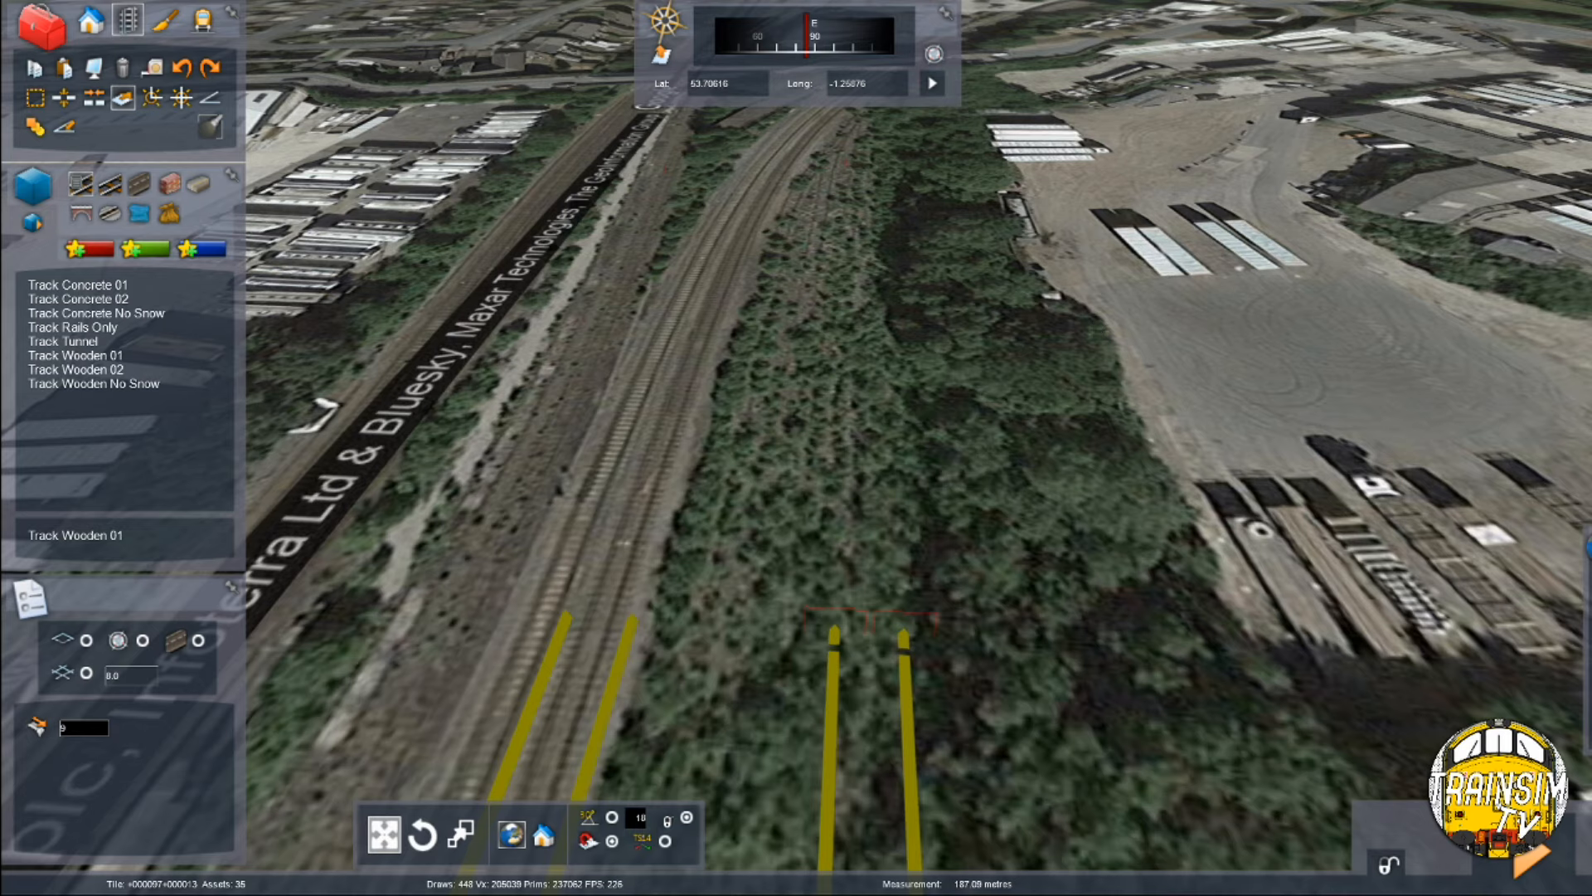
mouse_move(1402, 623)
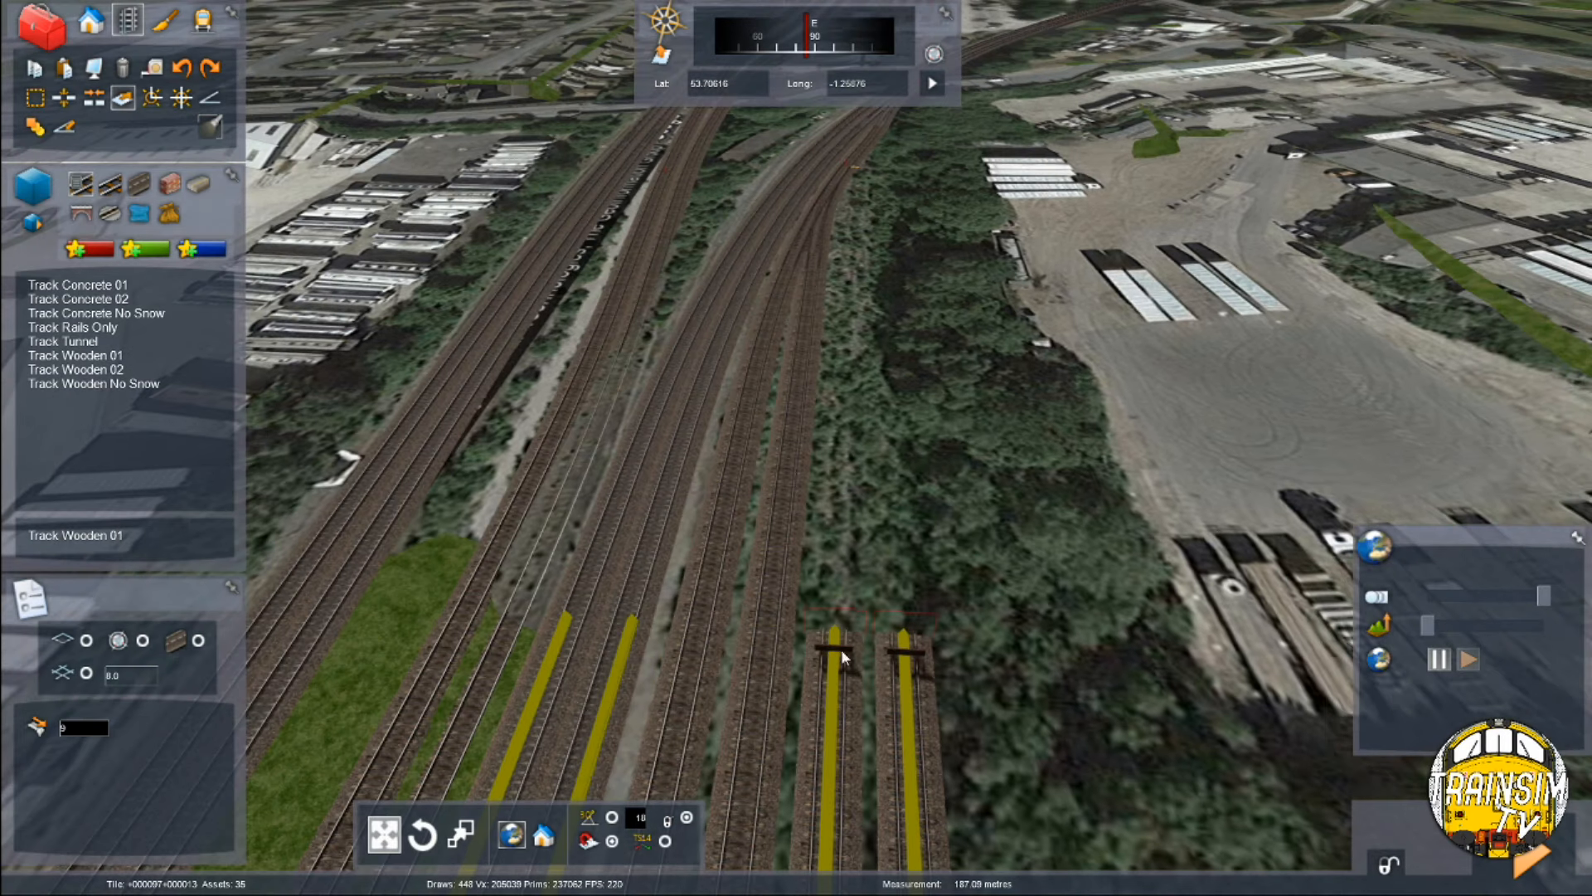
left_click(858, 629)
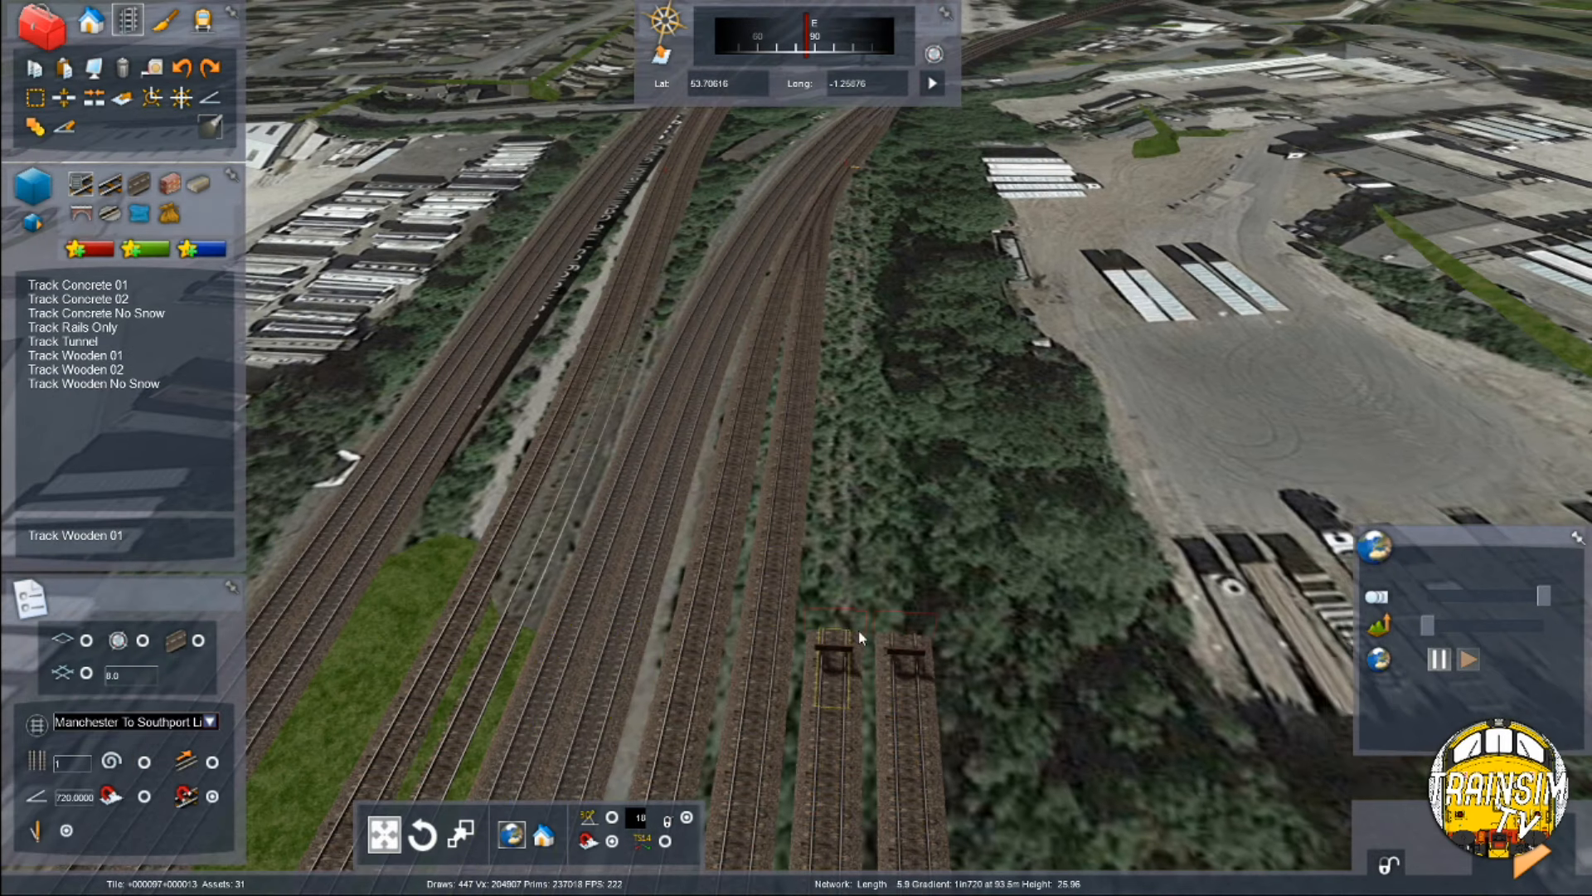
Step: Leave the route editor and save the changes to the route
scroll(868, 463, "down", 3)
right_click_drag(668, 763, 665, 663)
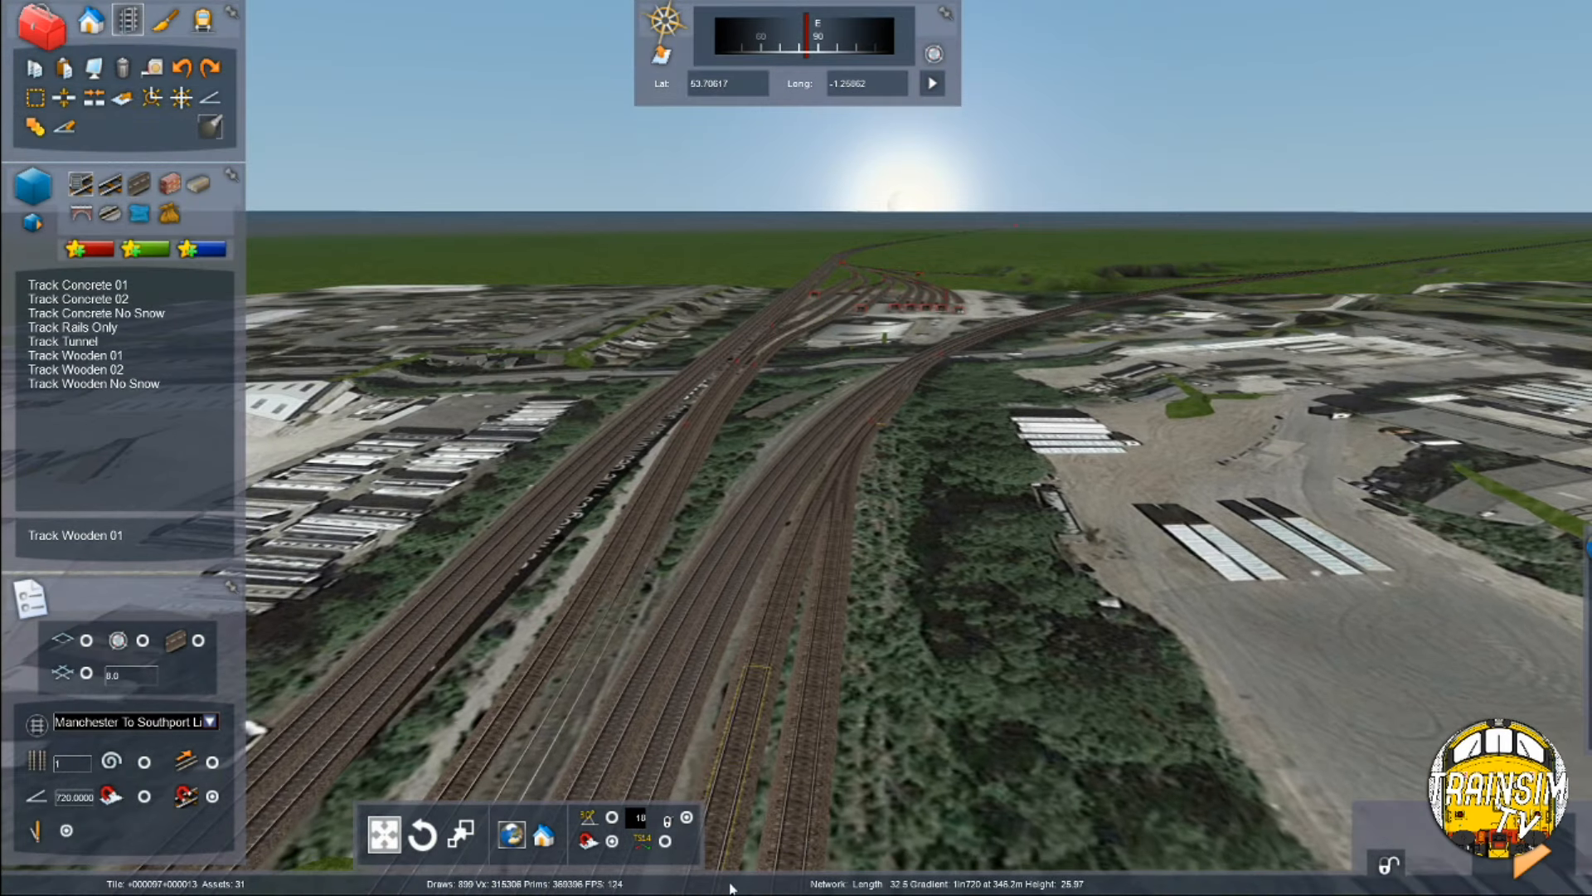
left_click(1541, 848)
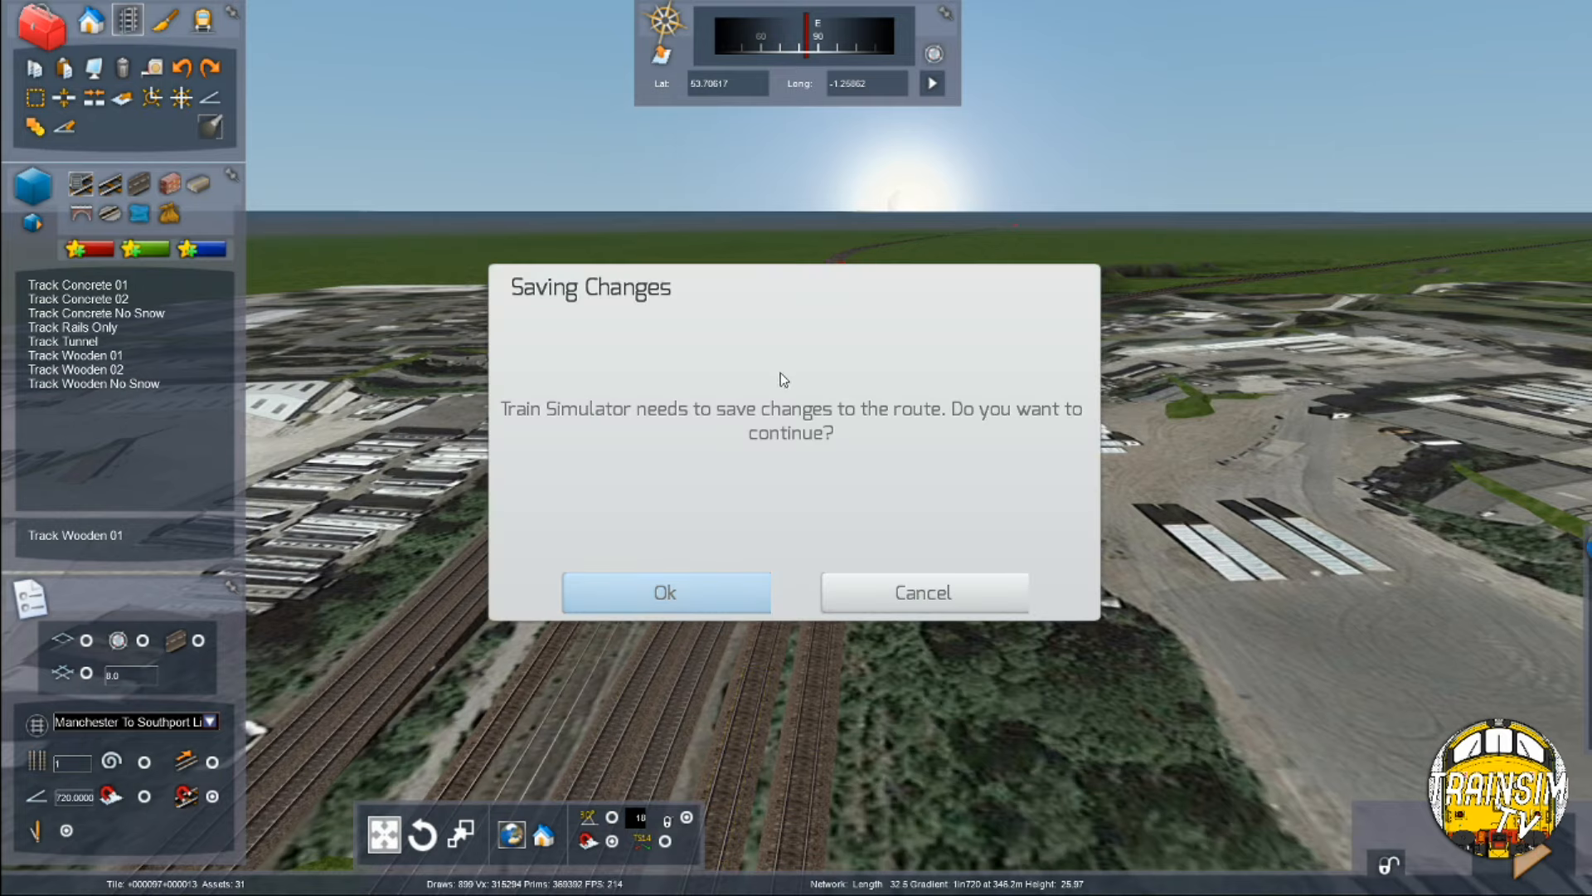
left_click(607, 573)
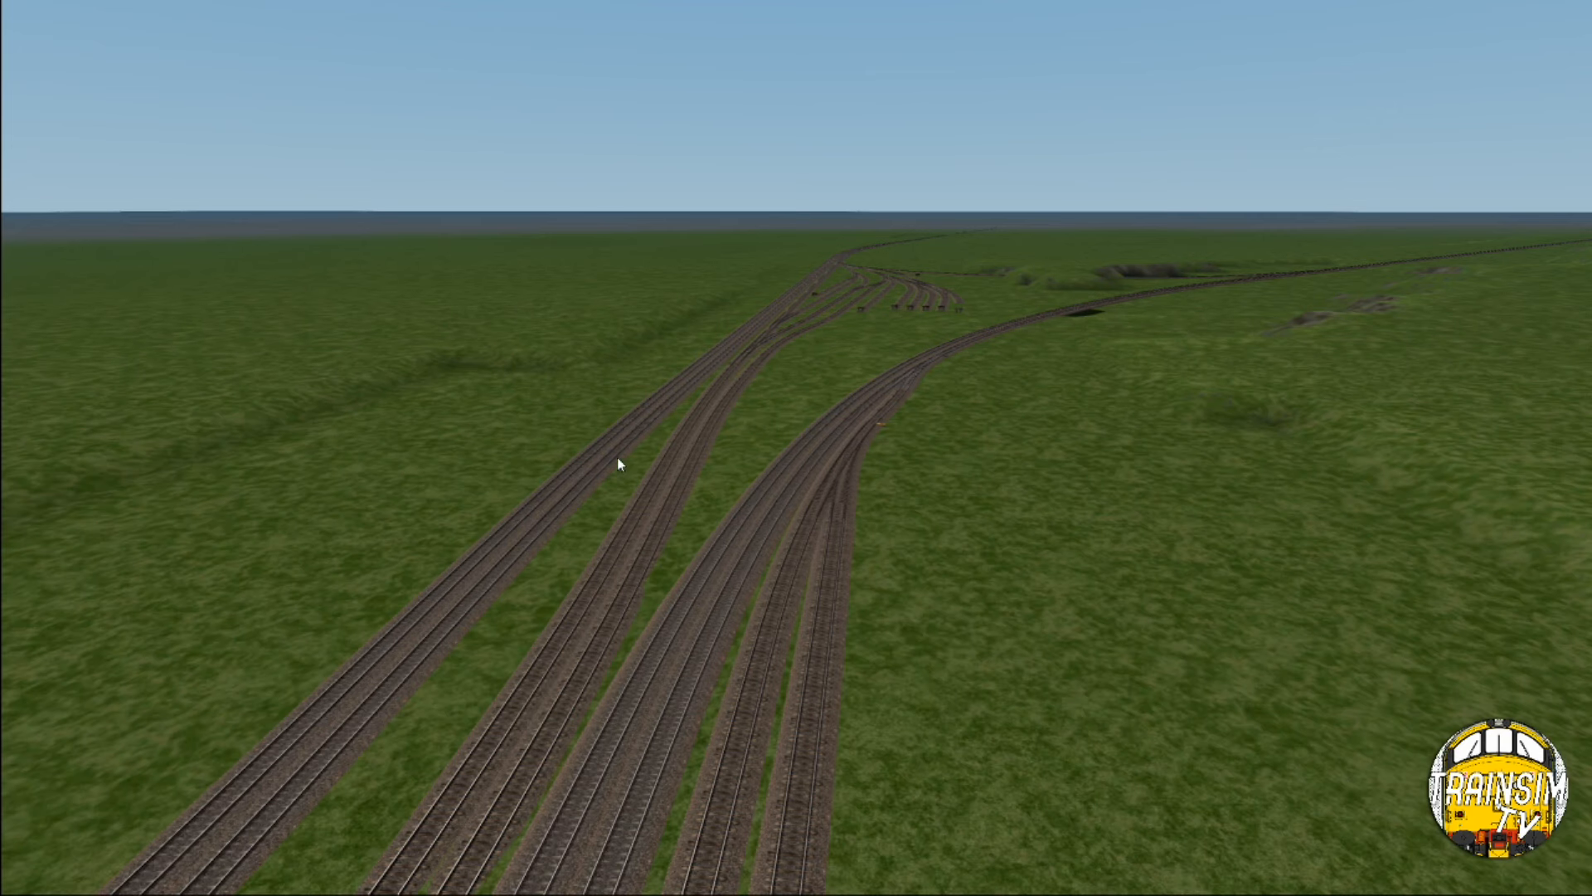
Step: Return to the route editor, raise the satellite imagery to full opacity and lower its height to the minimum
key("F8")
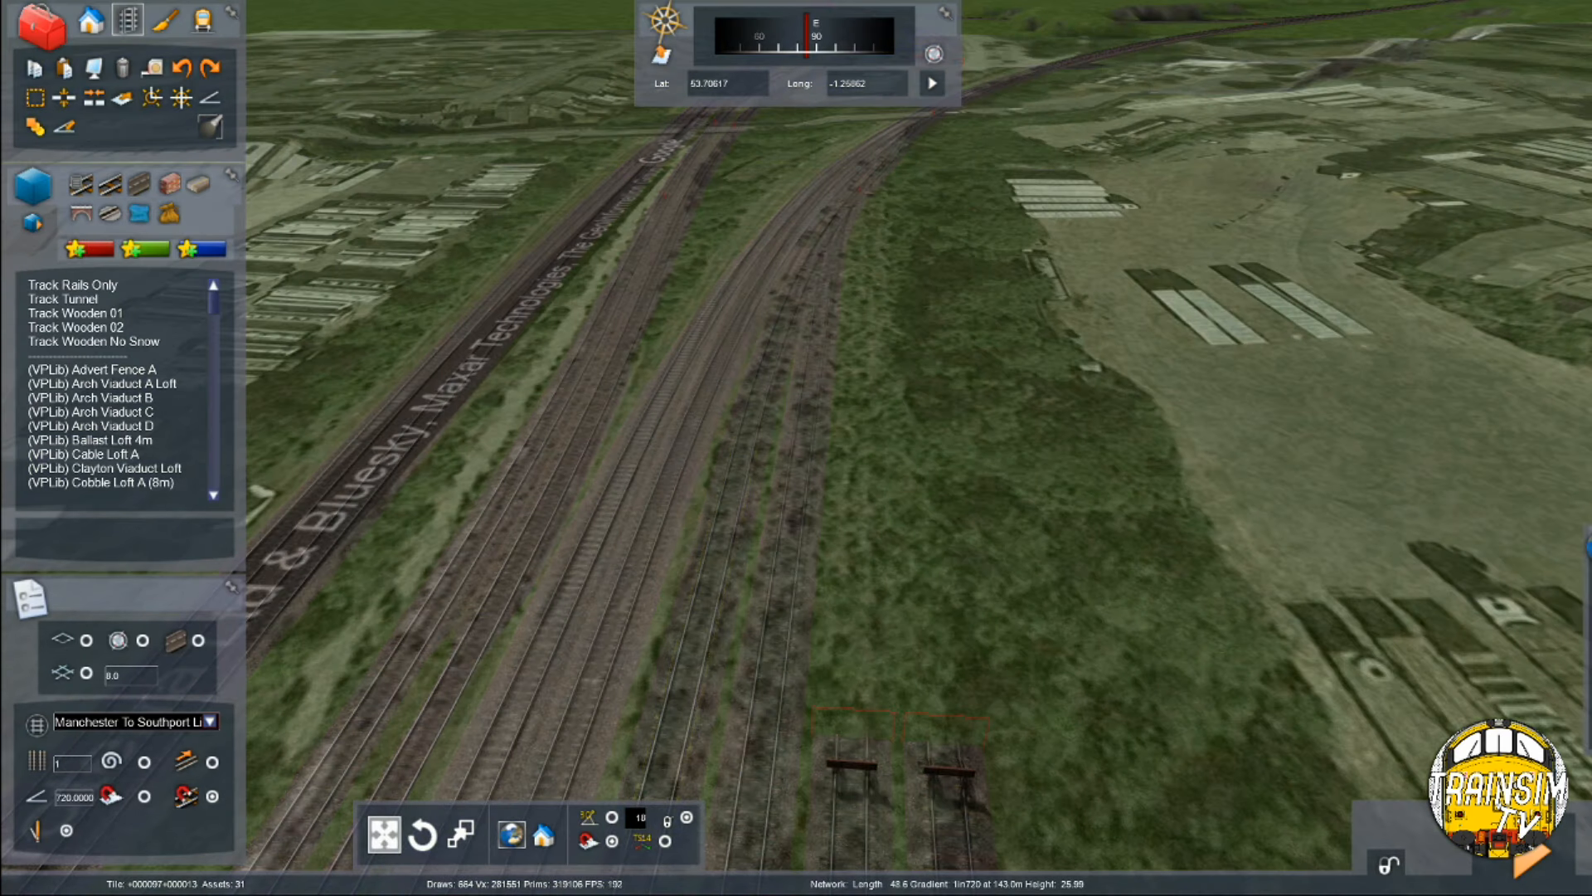
key("Down")
mouse_move(1582, 626)
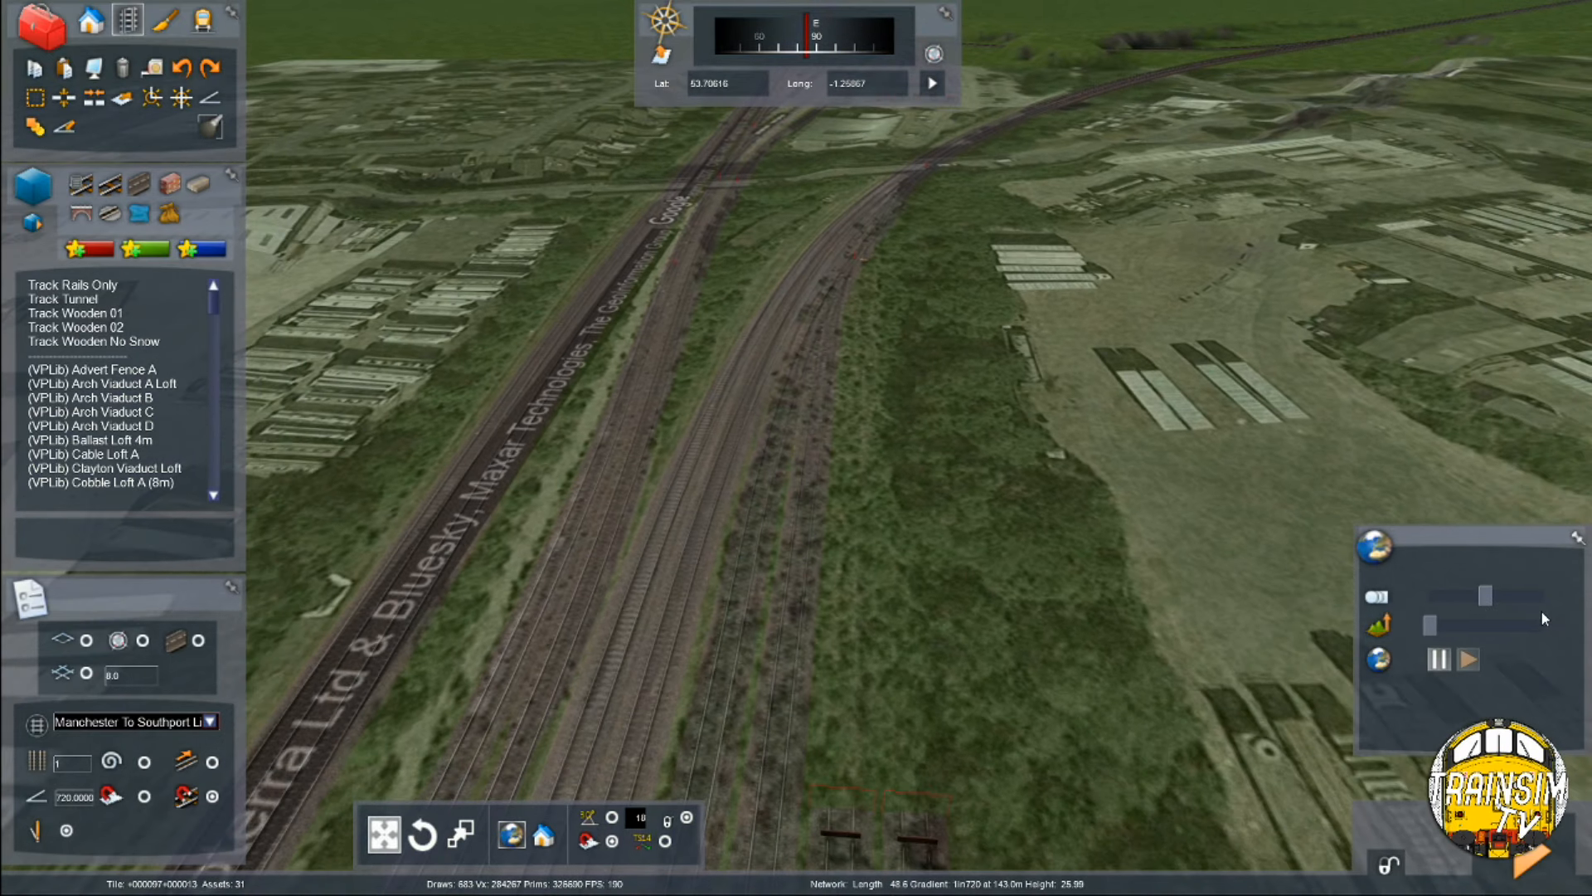
left_click(1535, 596)
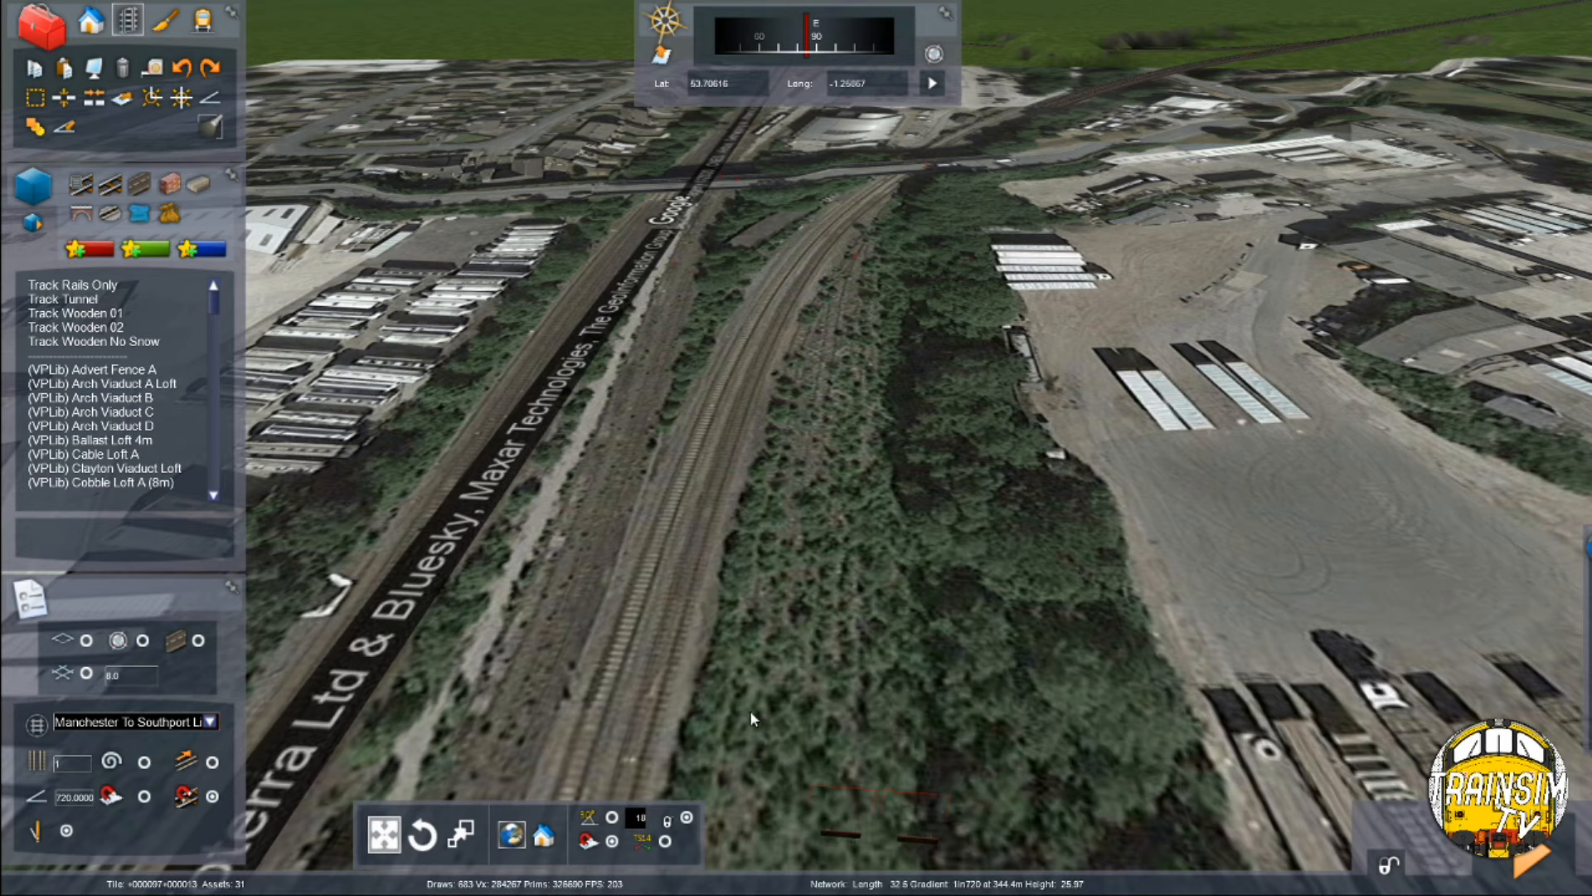
scroll(853, 721, "down", 1)
mouse_move(1495, 694)
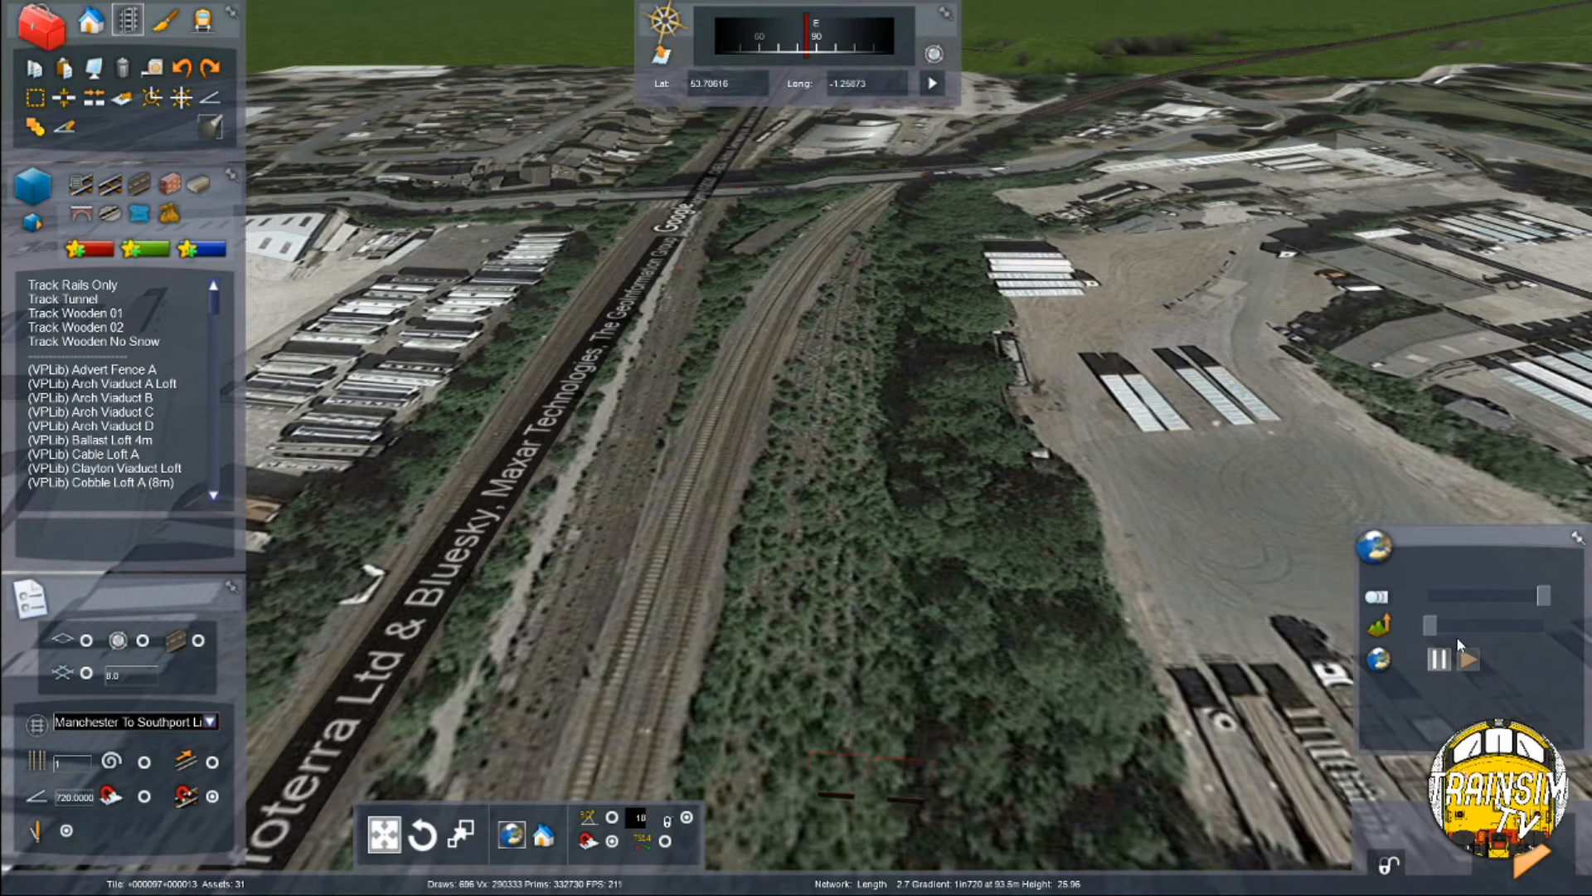
left_click_drag(1431, 625, 1410, 628)
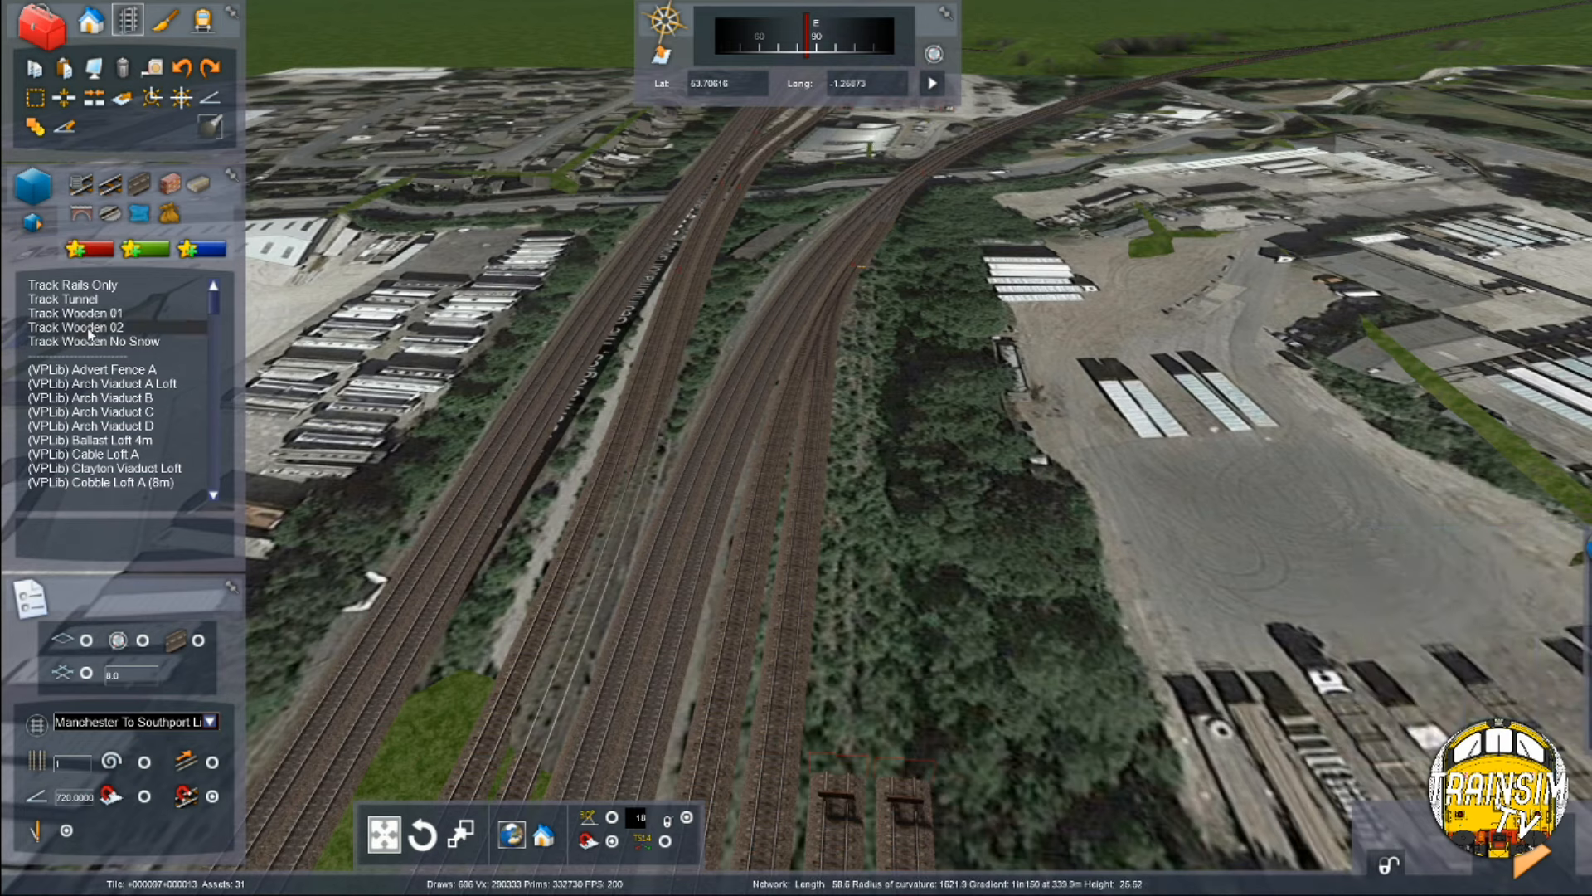
Step: Extend the inner of the two new southern sidings eastwards, close to the existing junction, with Yard-type Track Wooden 01
scroll(99, 349, "up", 1)
left_click(83, 369)
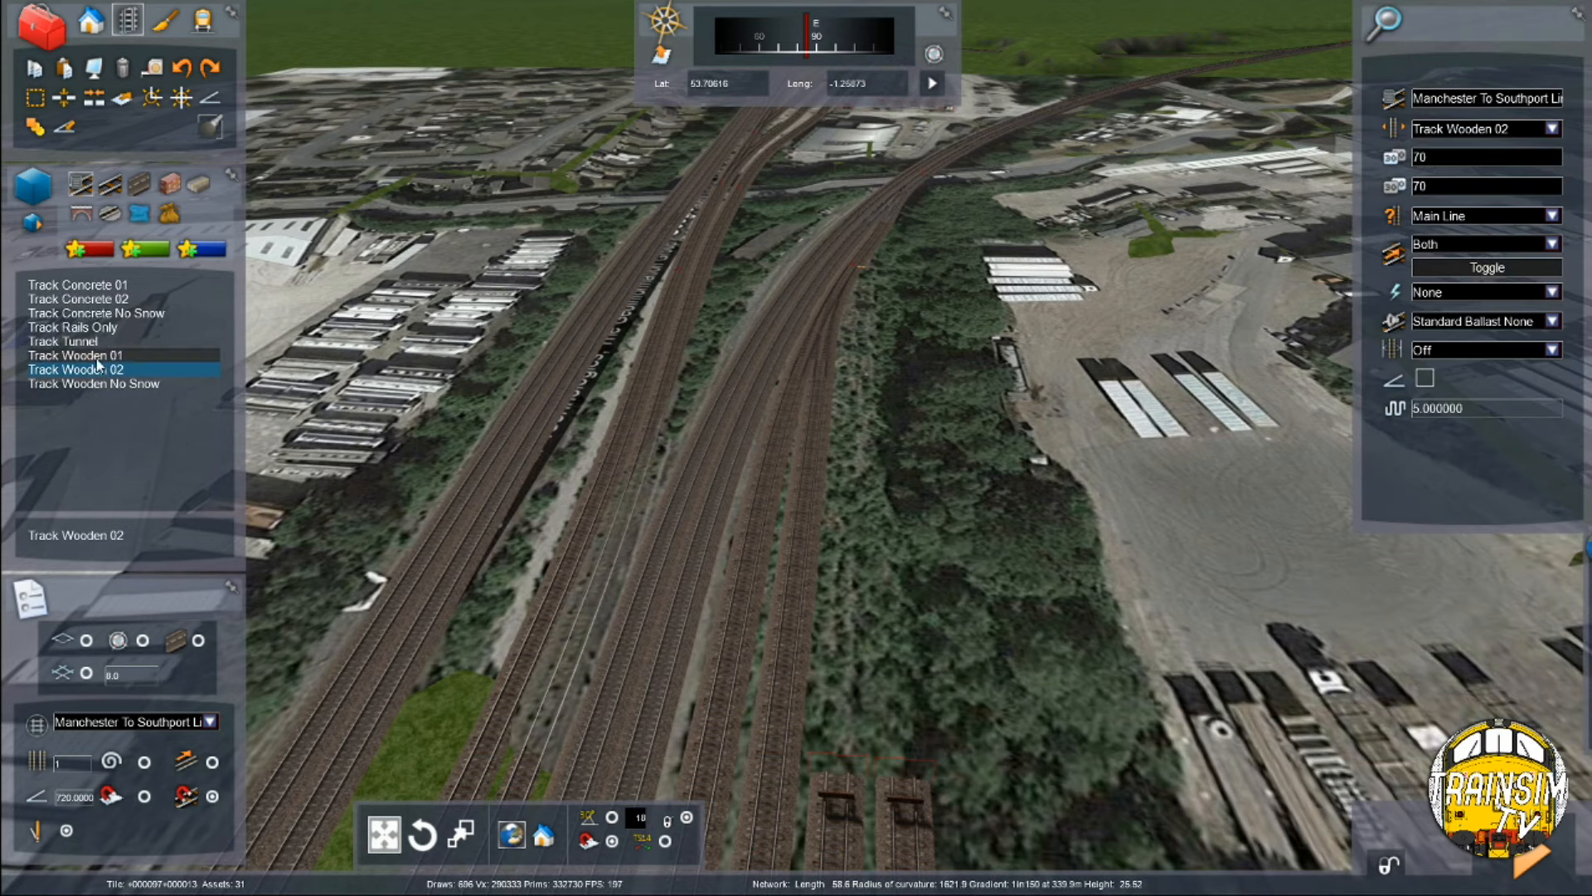
left_click(91, 355)
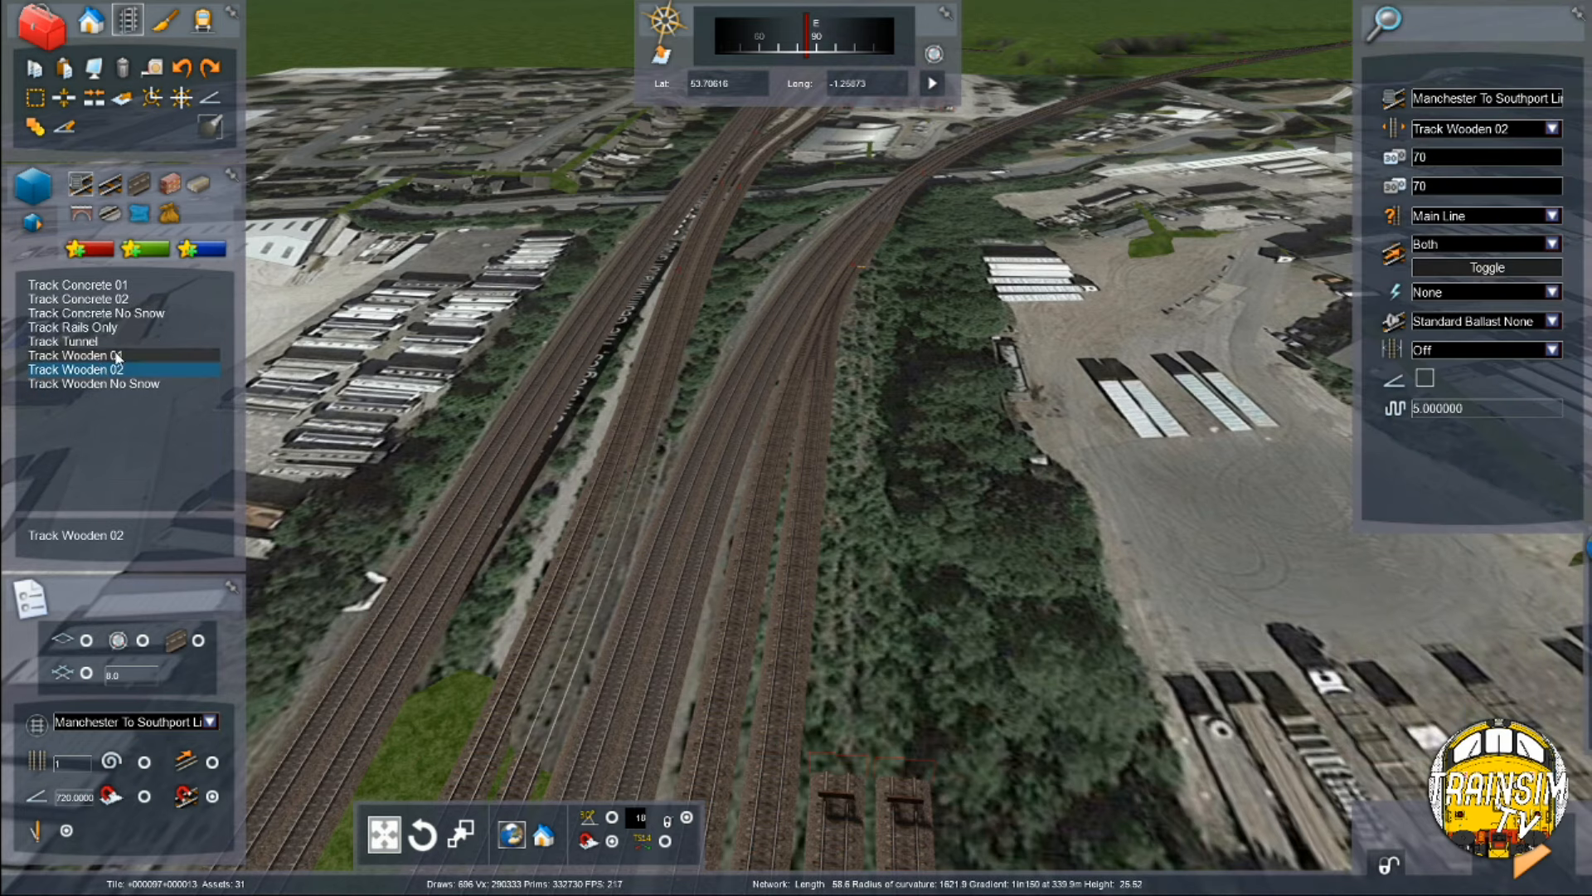
left_click(1548, 219)
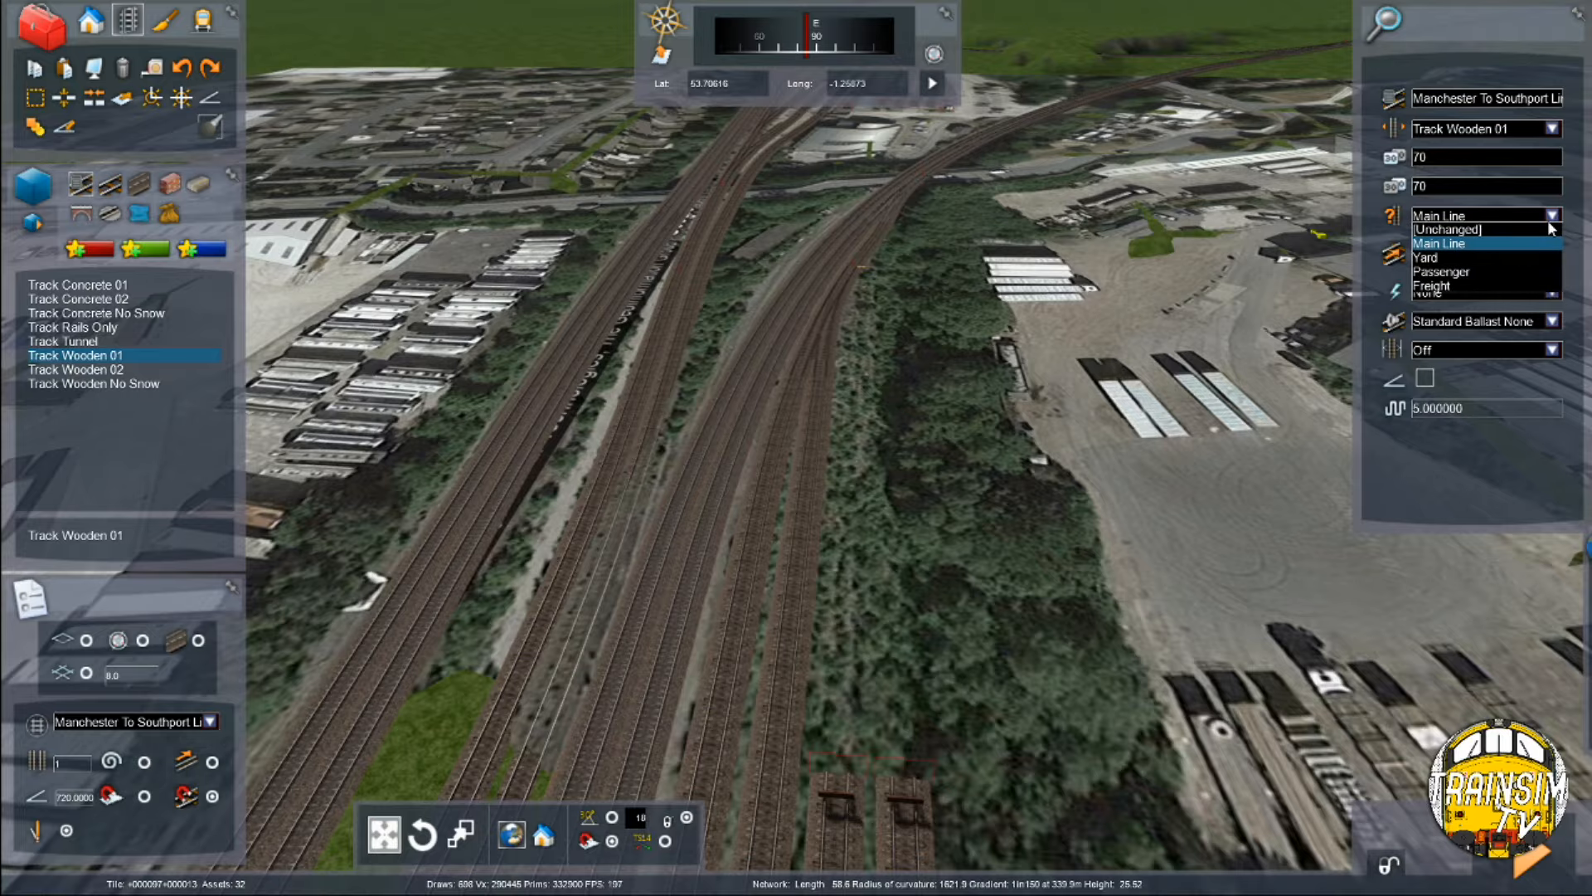
left_click(1478, 258)
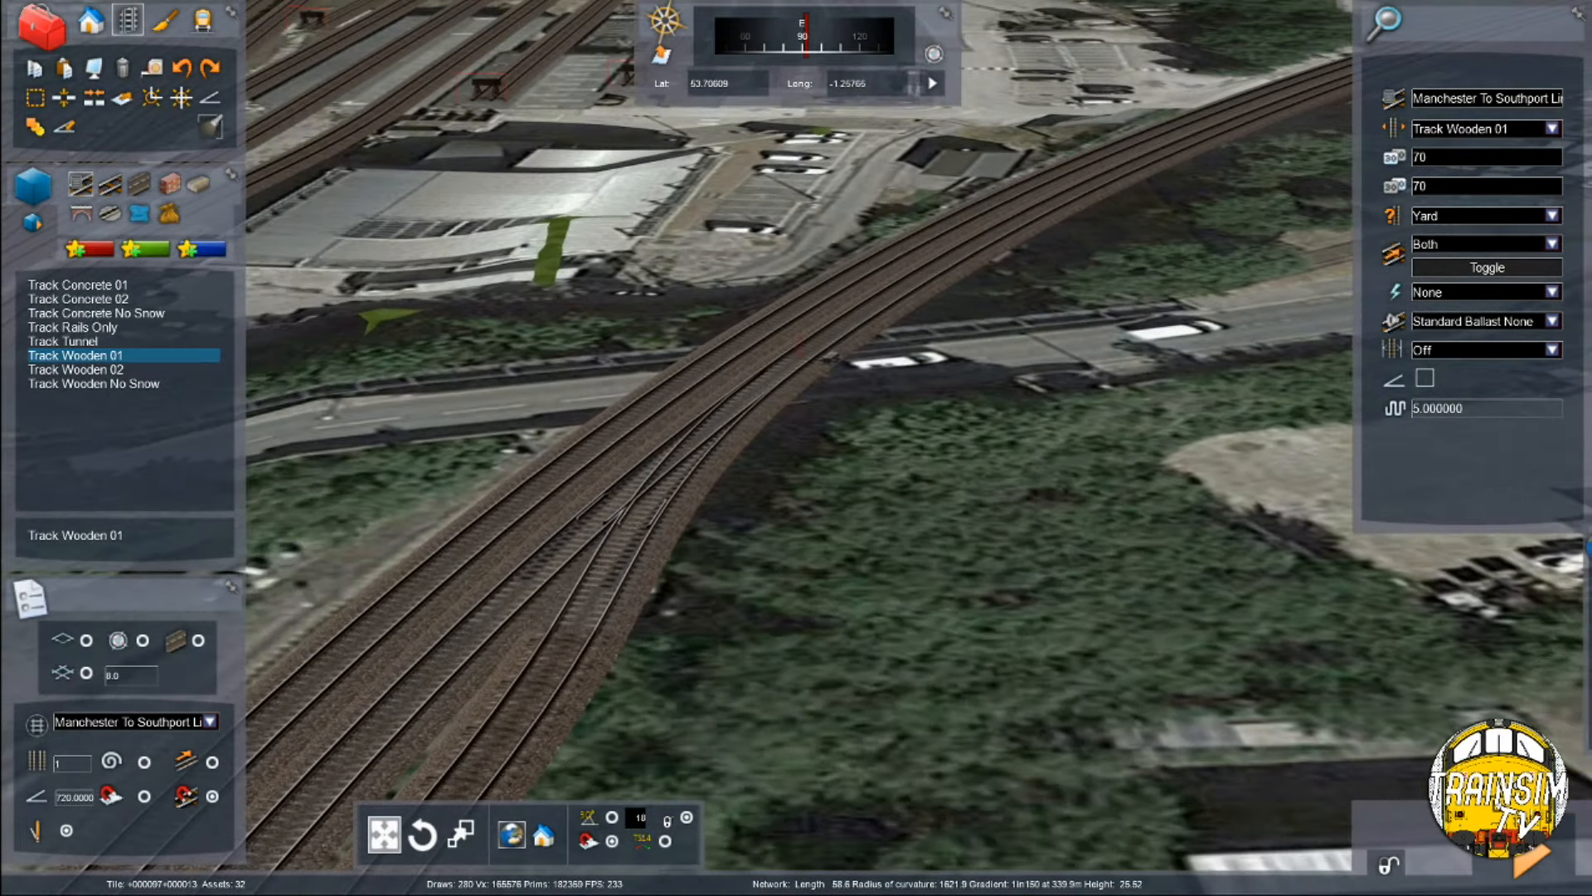
scroll(796, 447, "down", 5)
right_click_drag(796, 448, 796, 581)
scroll(796, 580, "up", 5)
left_click_drag(846, 751, 876, 187)
left_click(877, 238)
scroll(878, 238, "down", 3)
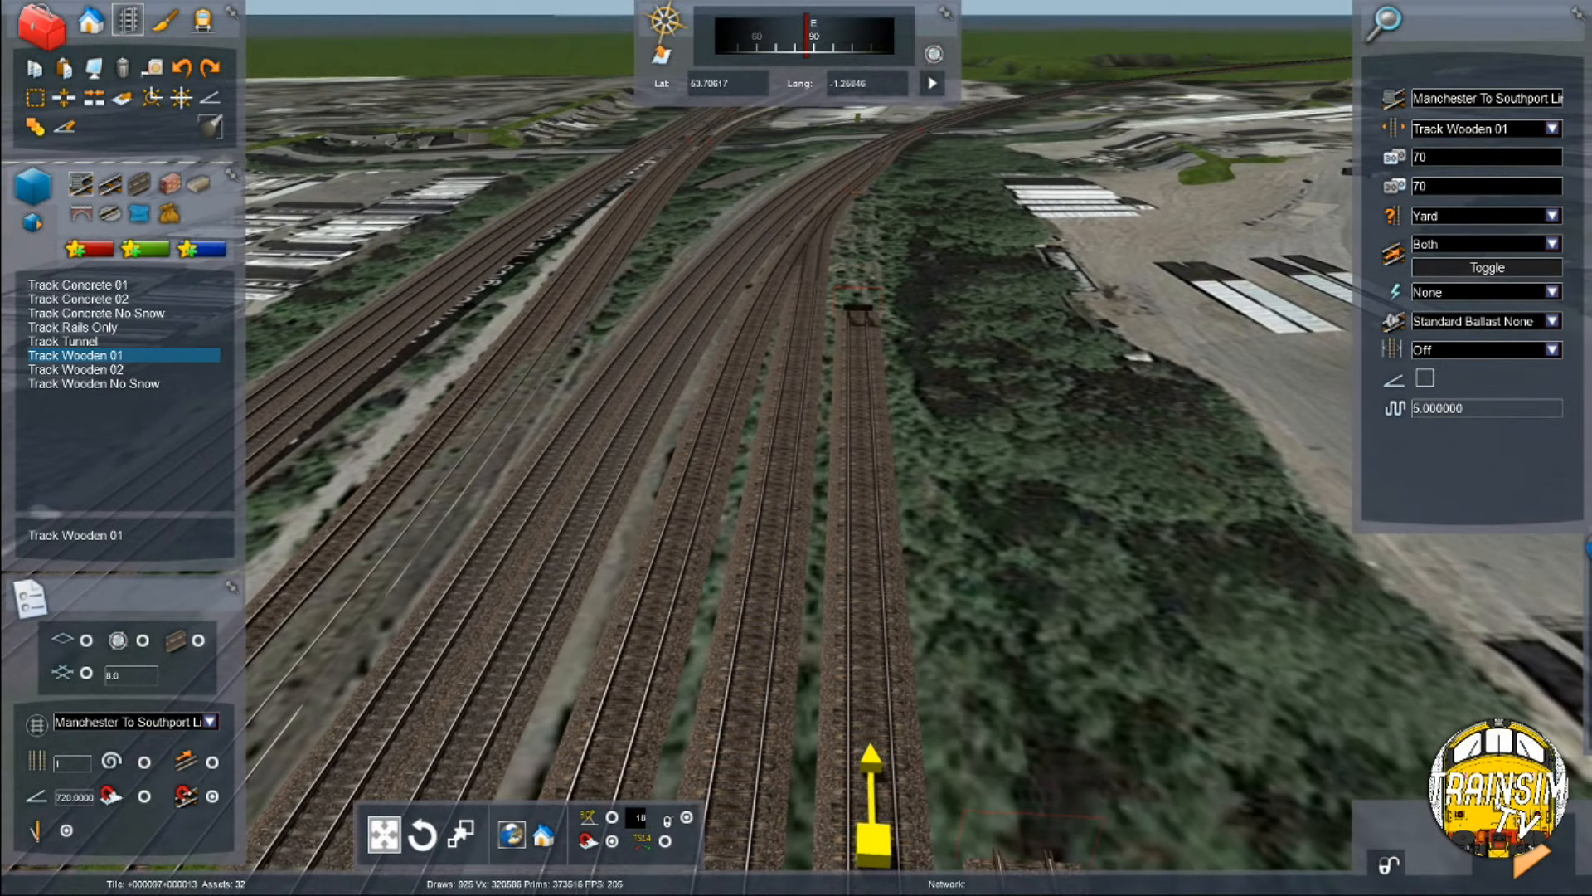
right_click_drag(878, 238, 874, 208)
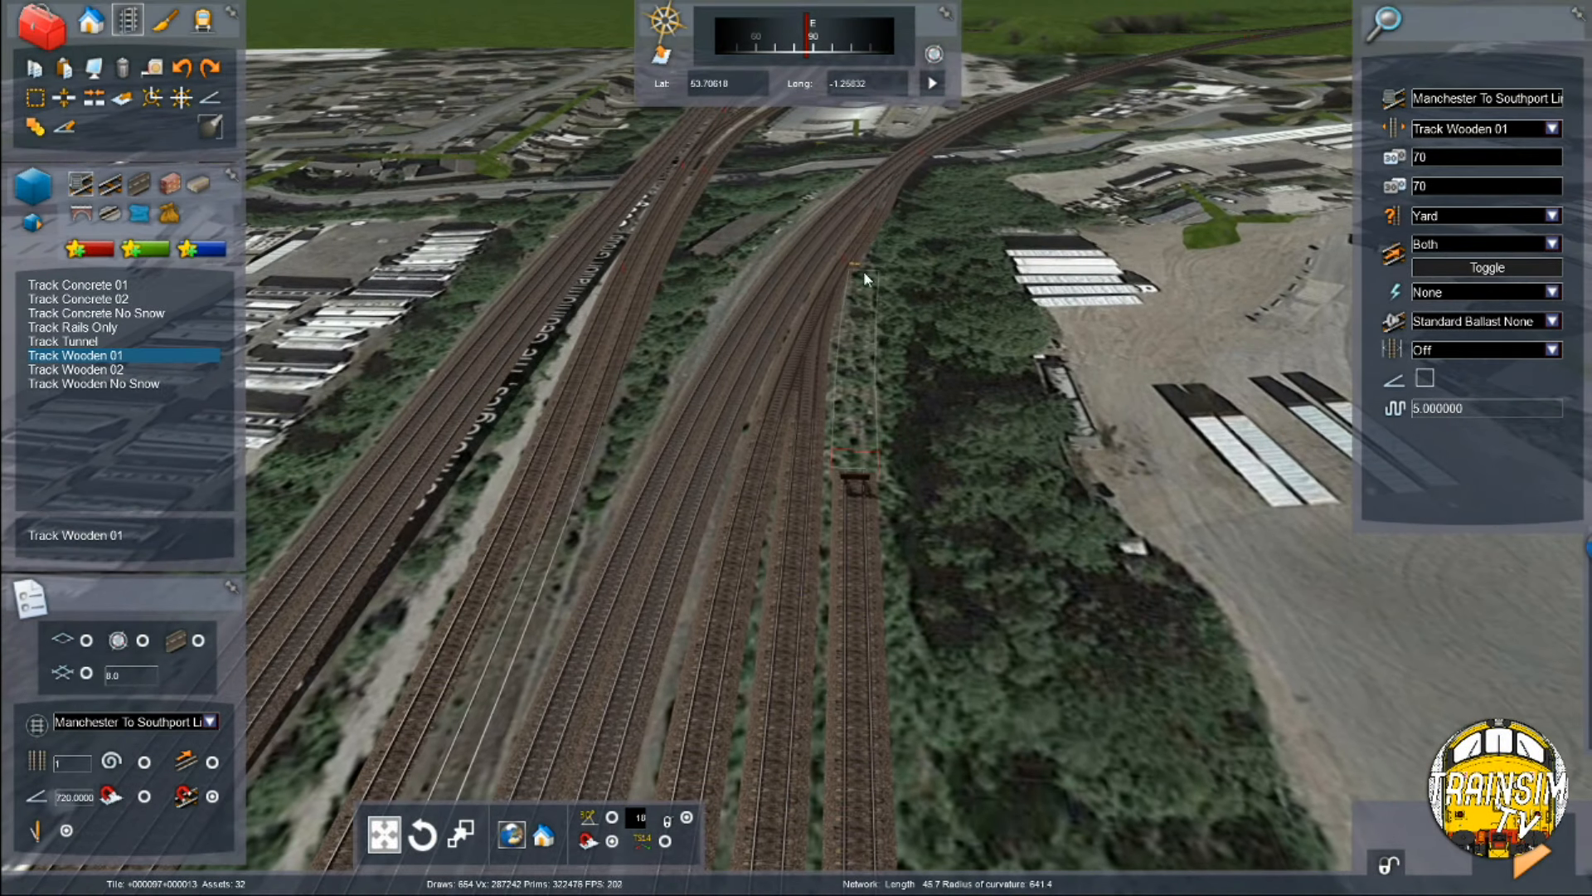
left_click(864, 281)
left_click(873, 242)
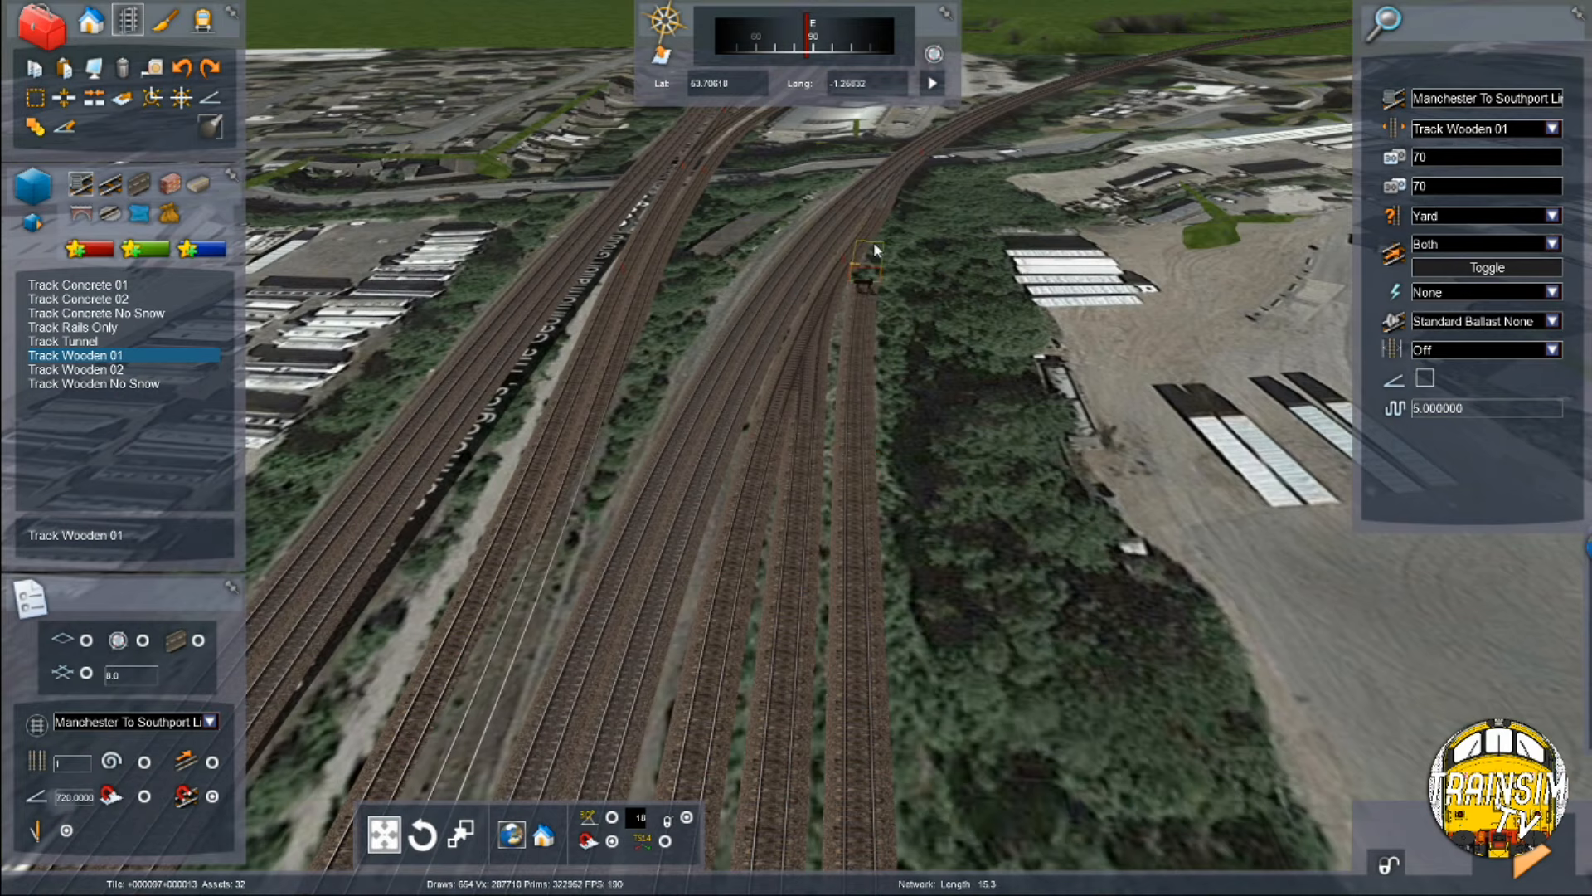
left_click(878, 207)
right_click(888, 370)
left_click(869, 252)
key("Delete")
Step: Add a short Yard-type Track Wooden 01 stretch to the inner siding's eastern end, just past the nearby junction marker
right_click_drag(869, 252, 883, 108)
key("Up")
key("Up")
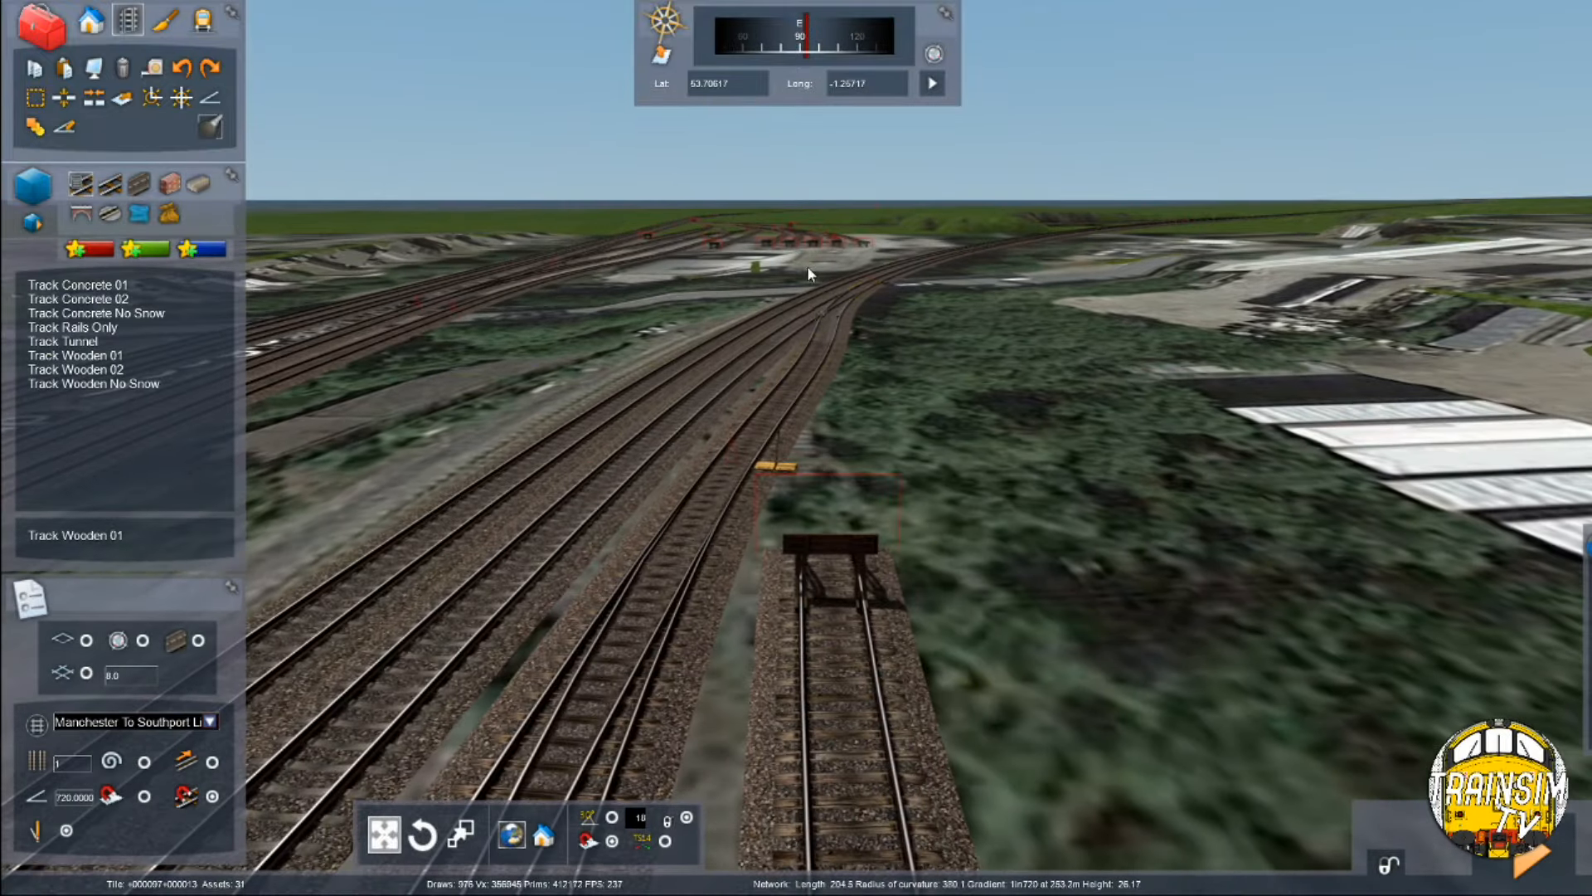
key("Up")
right_click_drag(819, 354, 819, 473)
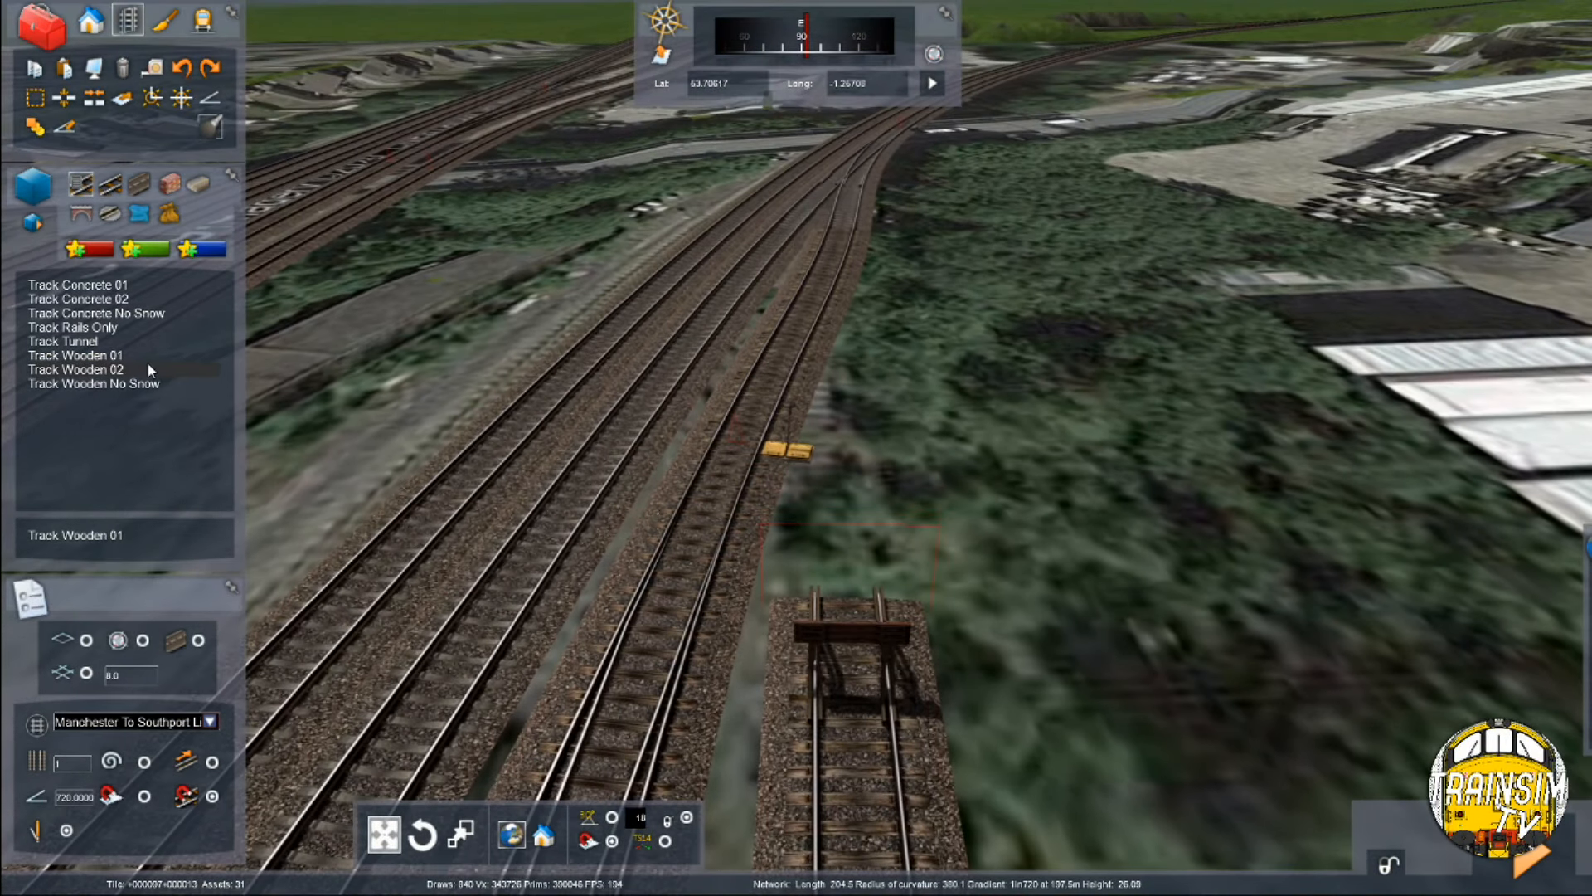
left_click(166, 354)
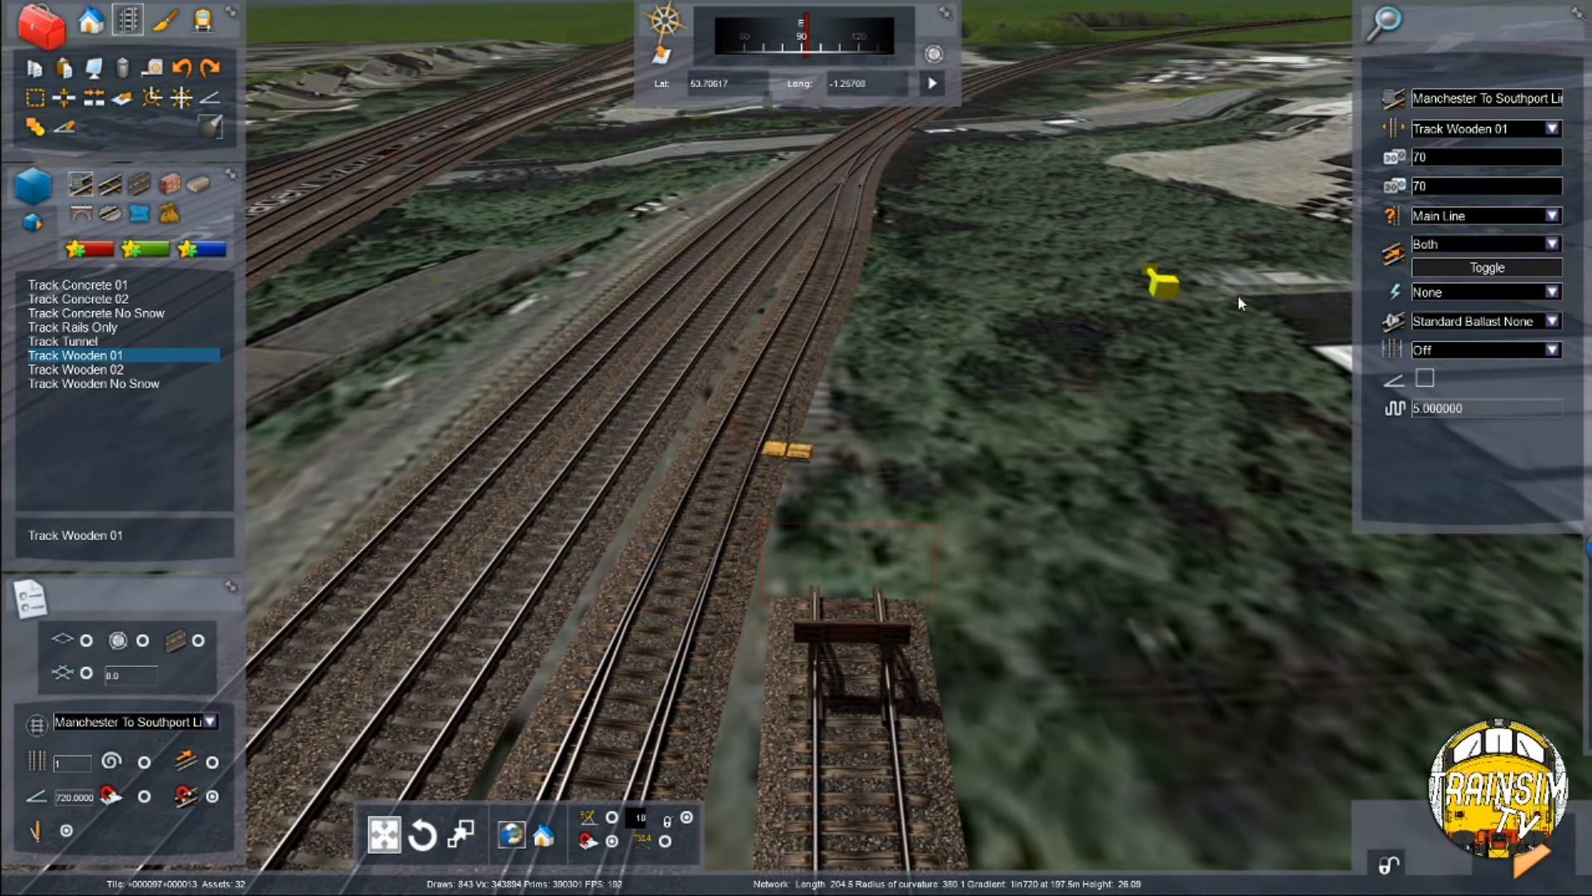
left_click(1549, 217)
left_click(1479, 257)
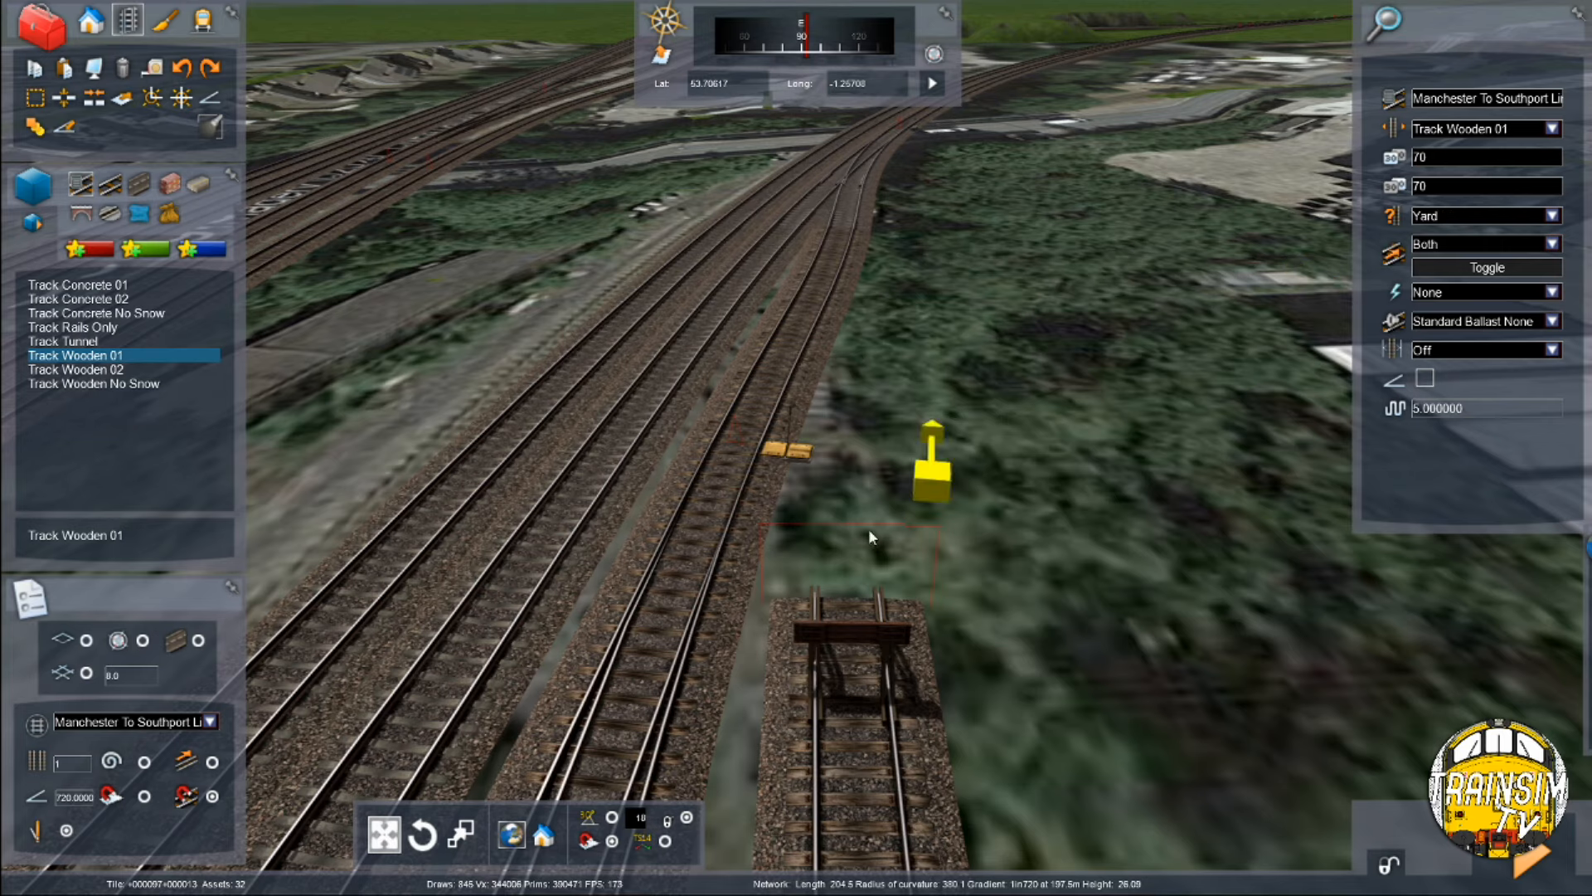
left_click(828, 404)
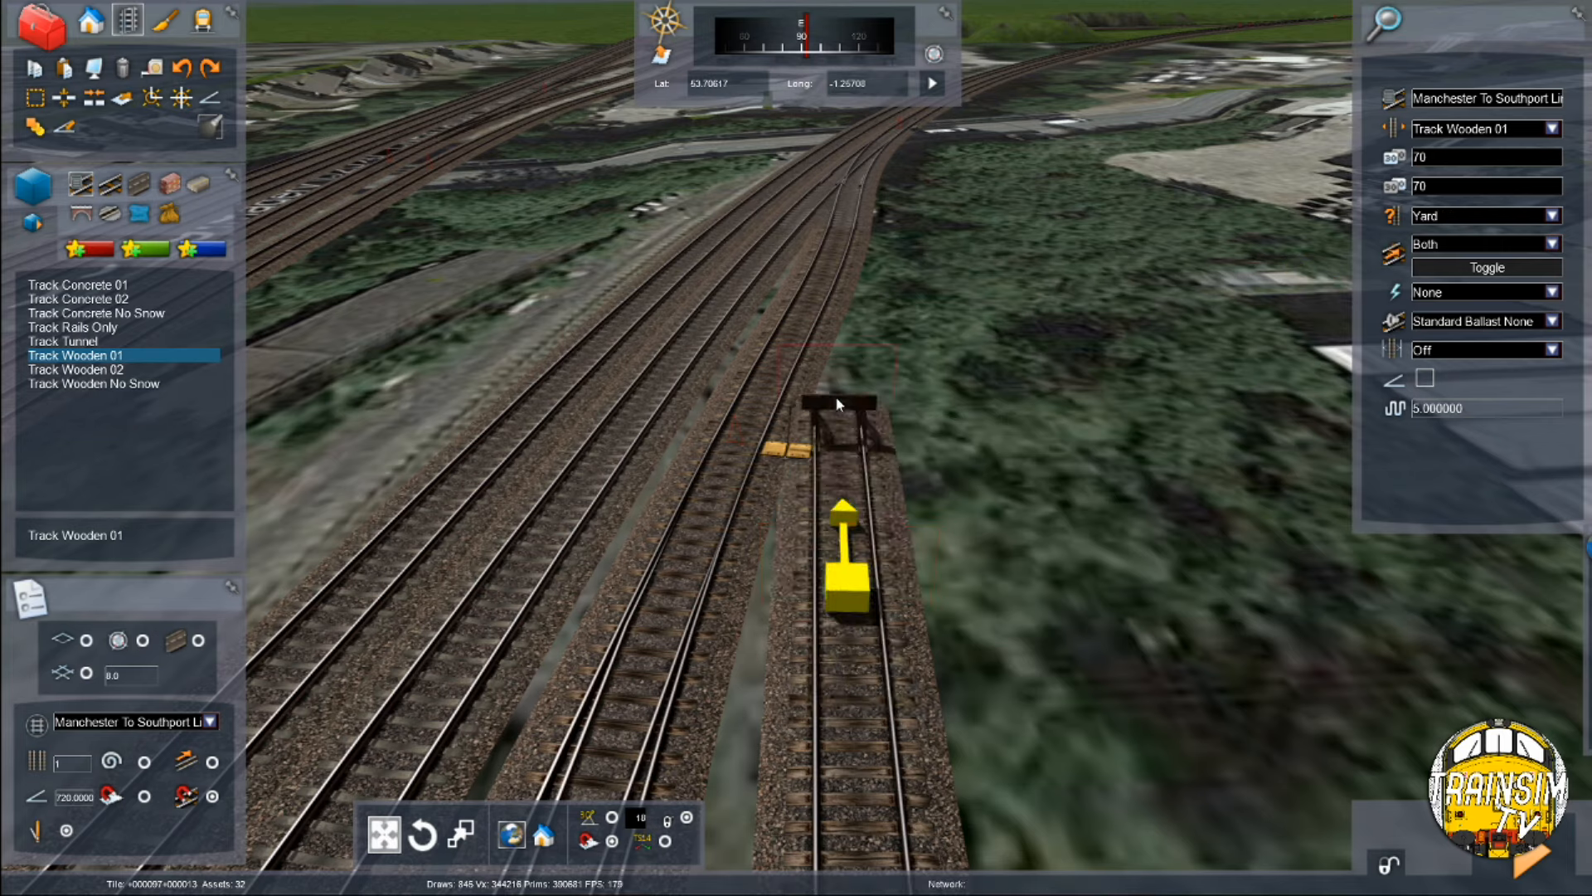
left_click(825, 260)
right_click(828, 274)
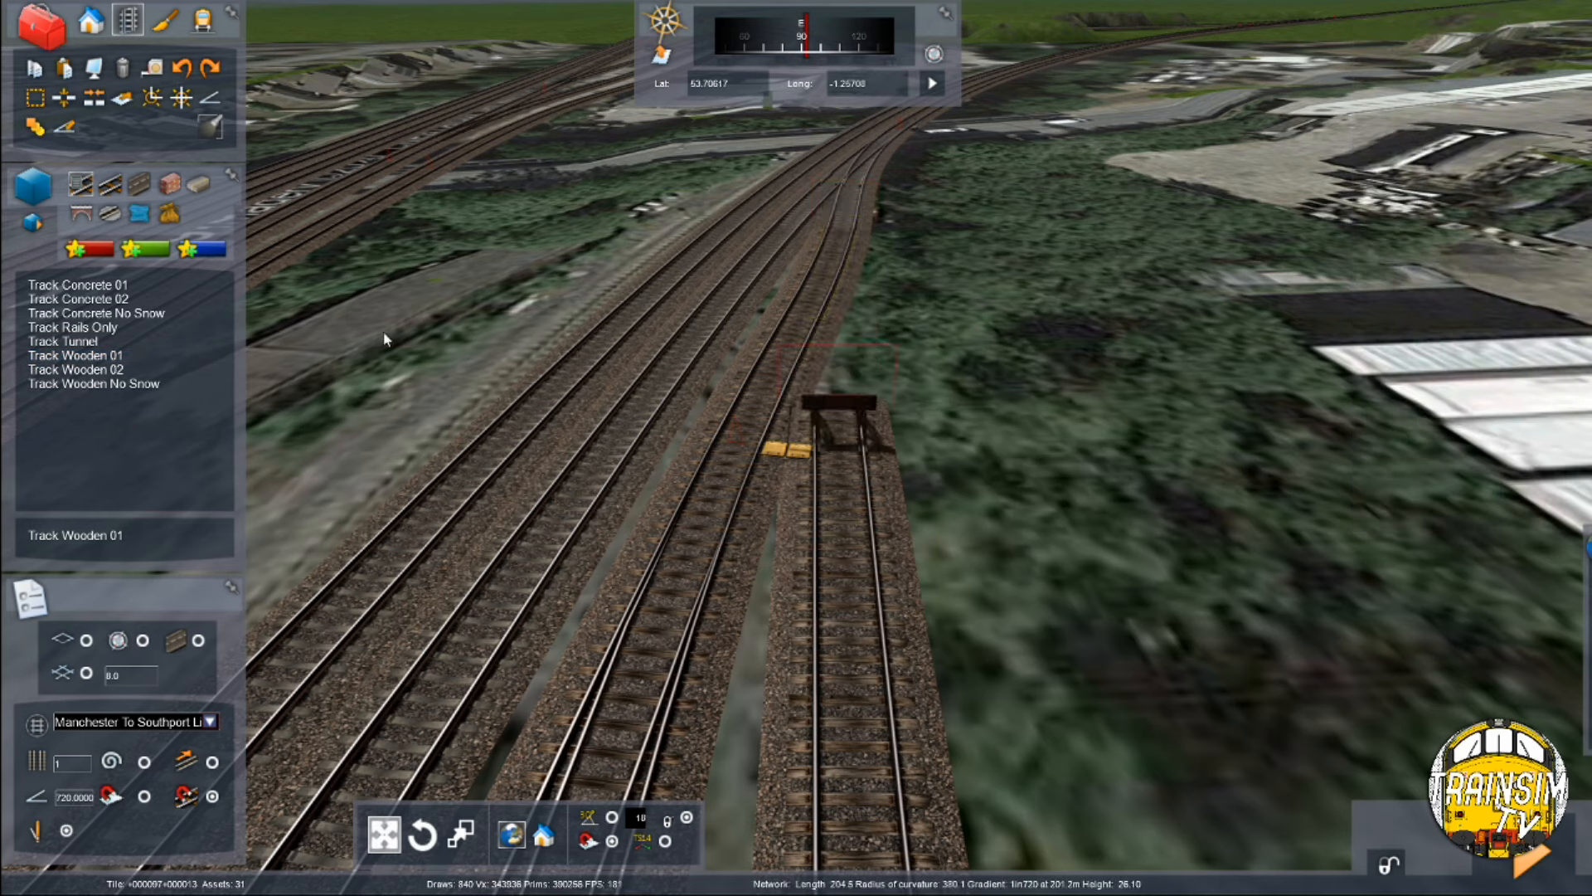
Step: Join the inner siding's eastern end to the adjacent siding with Yard-type Track Wooden 01, forming a junction
left_click(104, 355)
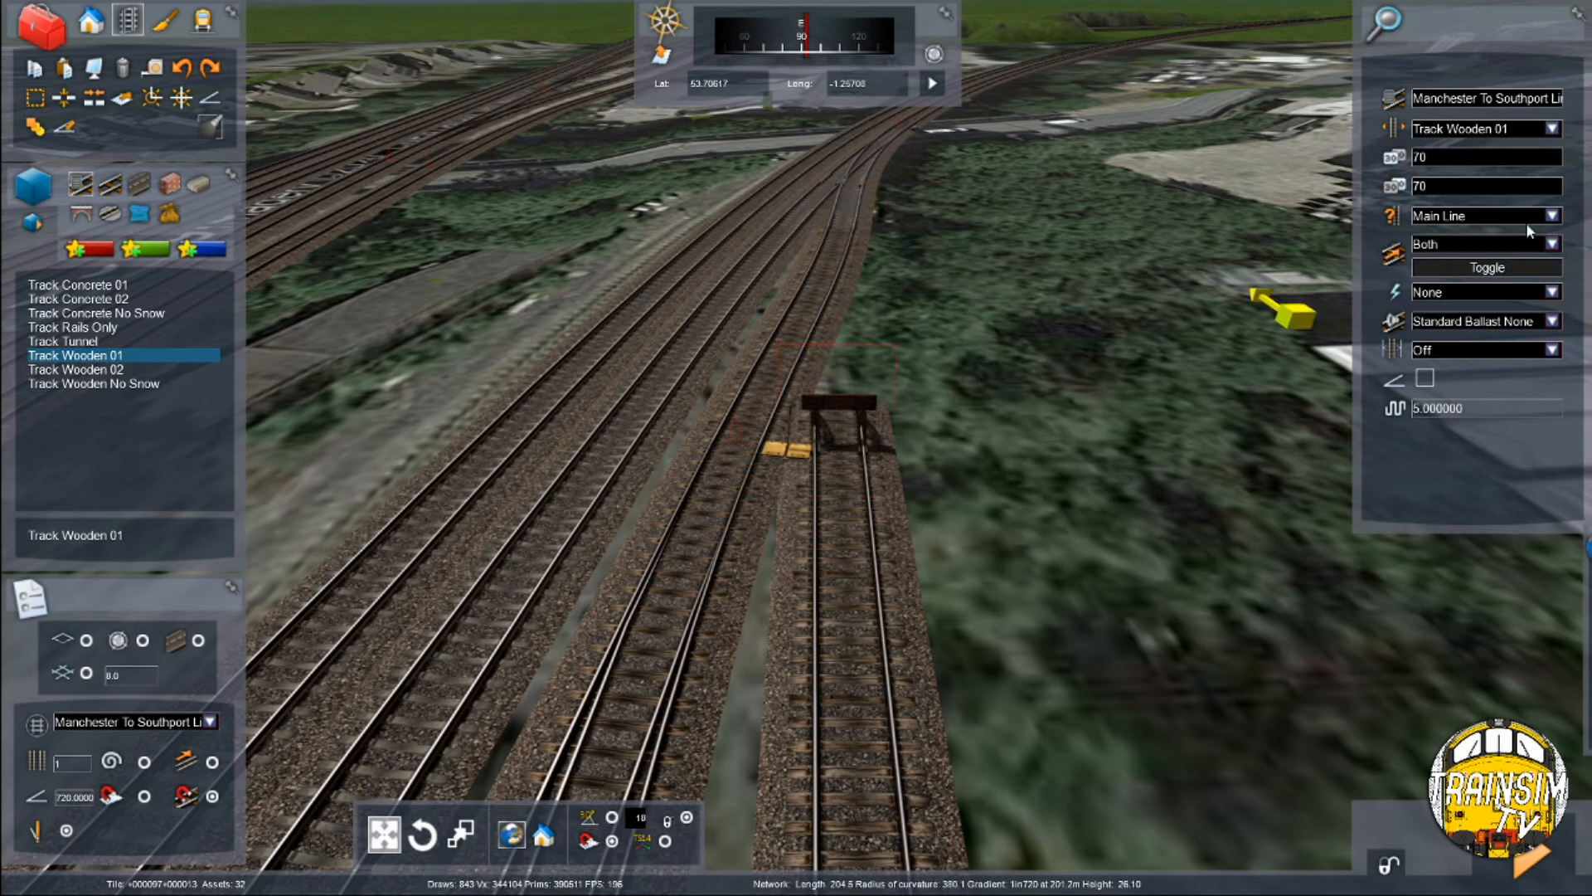
left_click(1553, 217)
left_click(1470, 255)
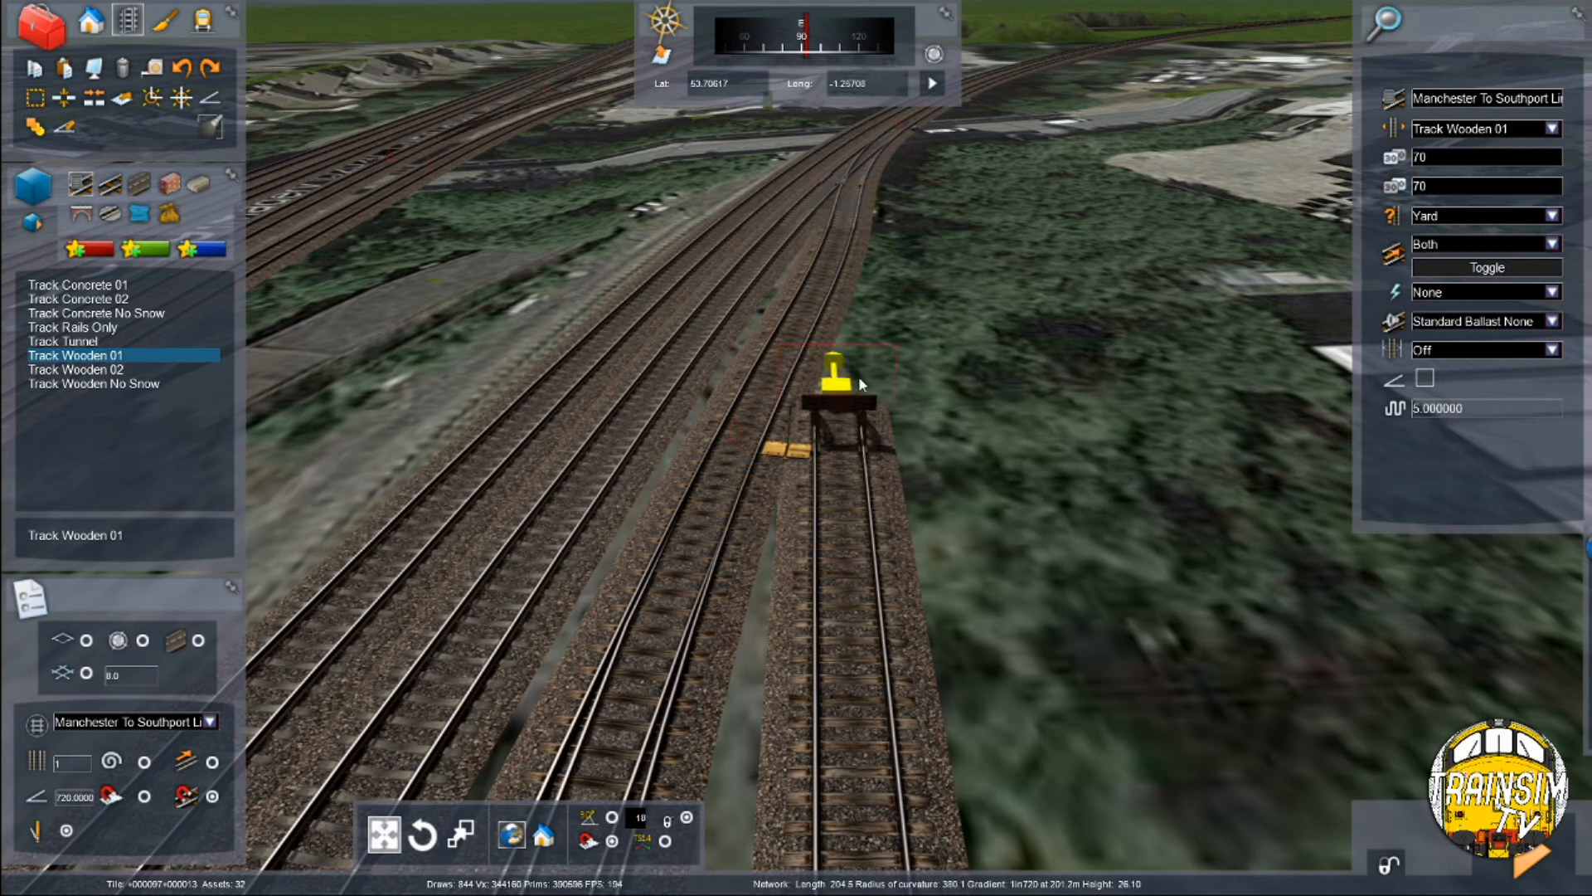
left_click(803, 346)
left_click(826, 257)
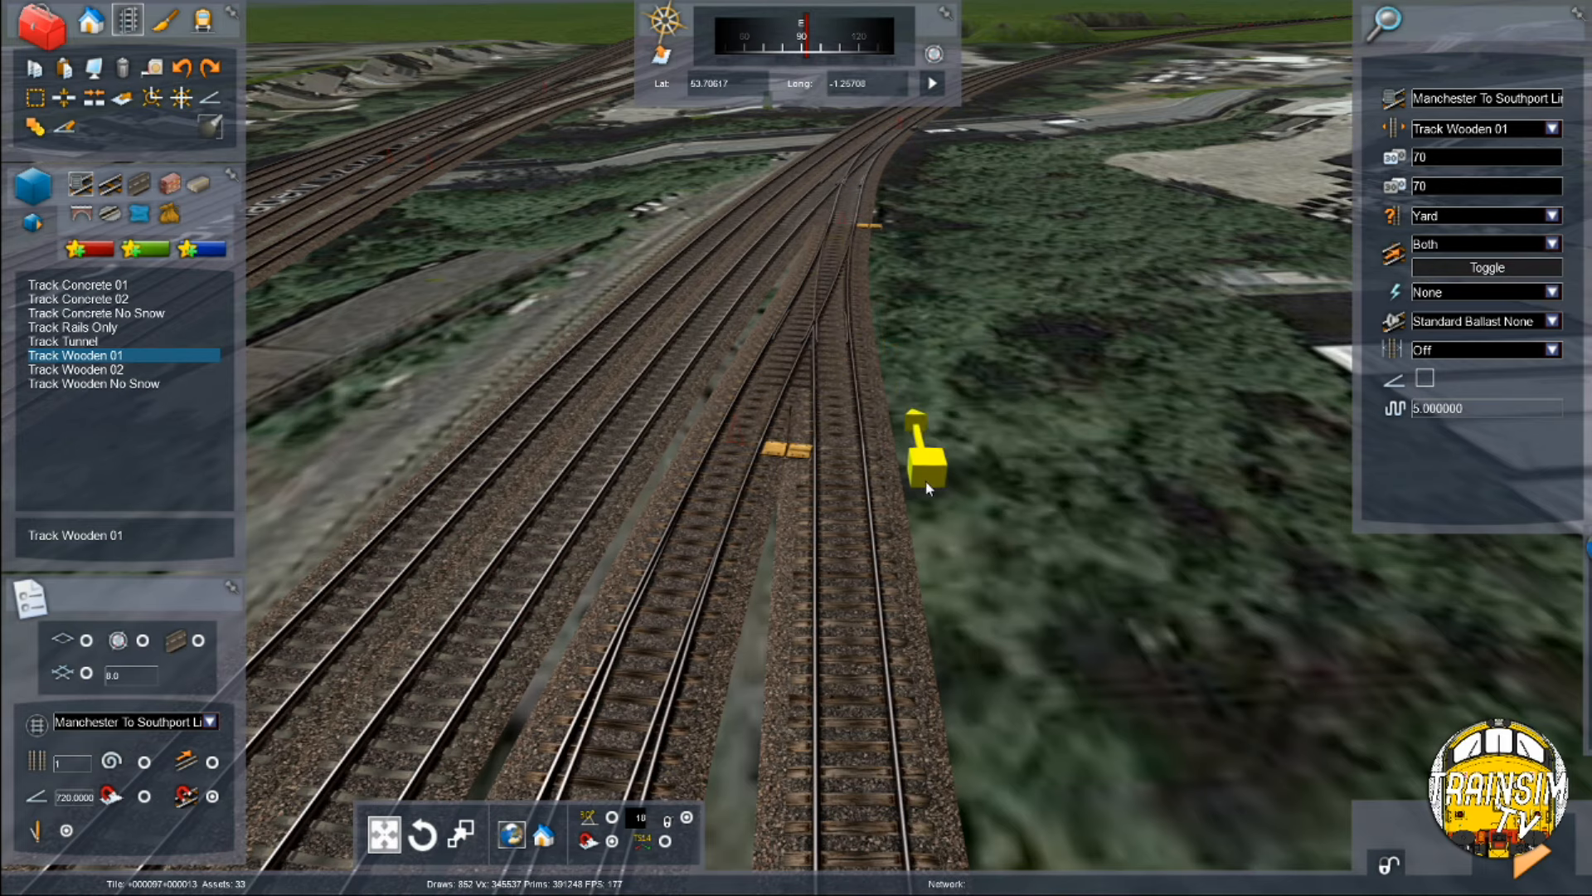
key("Up")
right_click(933, 468)
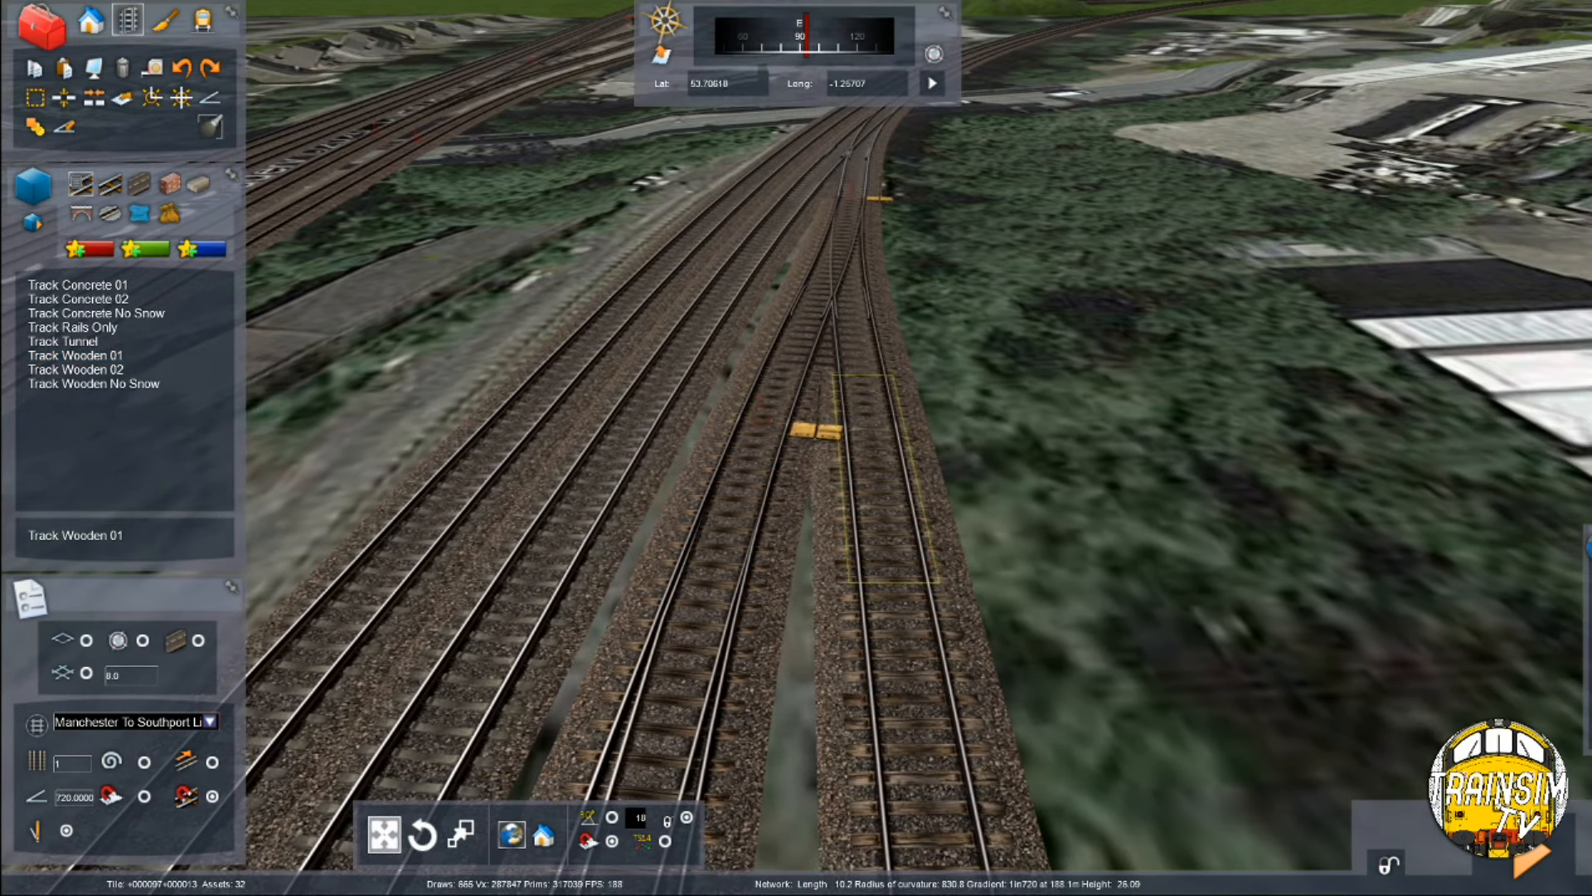
Step: Extend the outermost southern siding eastwards, parallel to the inner siding, with Yard-type Track Wooden 01
scroll(931, 477, "down", 5)
scroll(945, 519, "down", 4)
right_click_drag(965, 549, 987, 601)
scroll(989, 614, "down", 5)
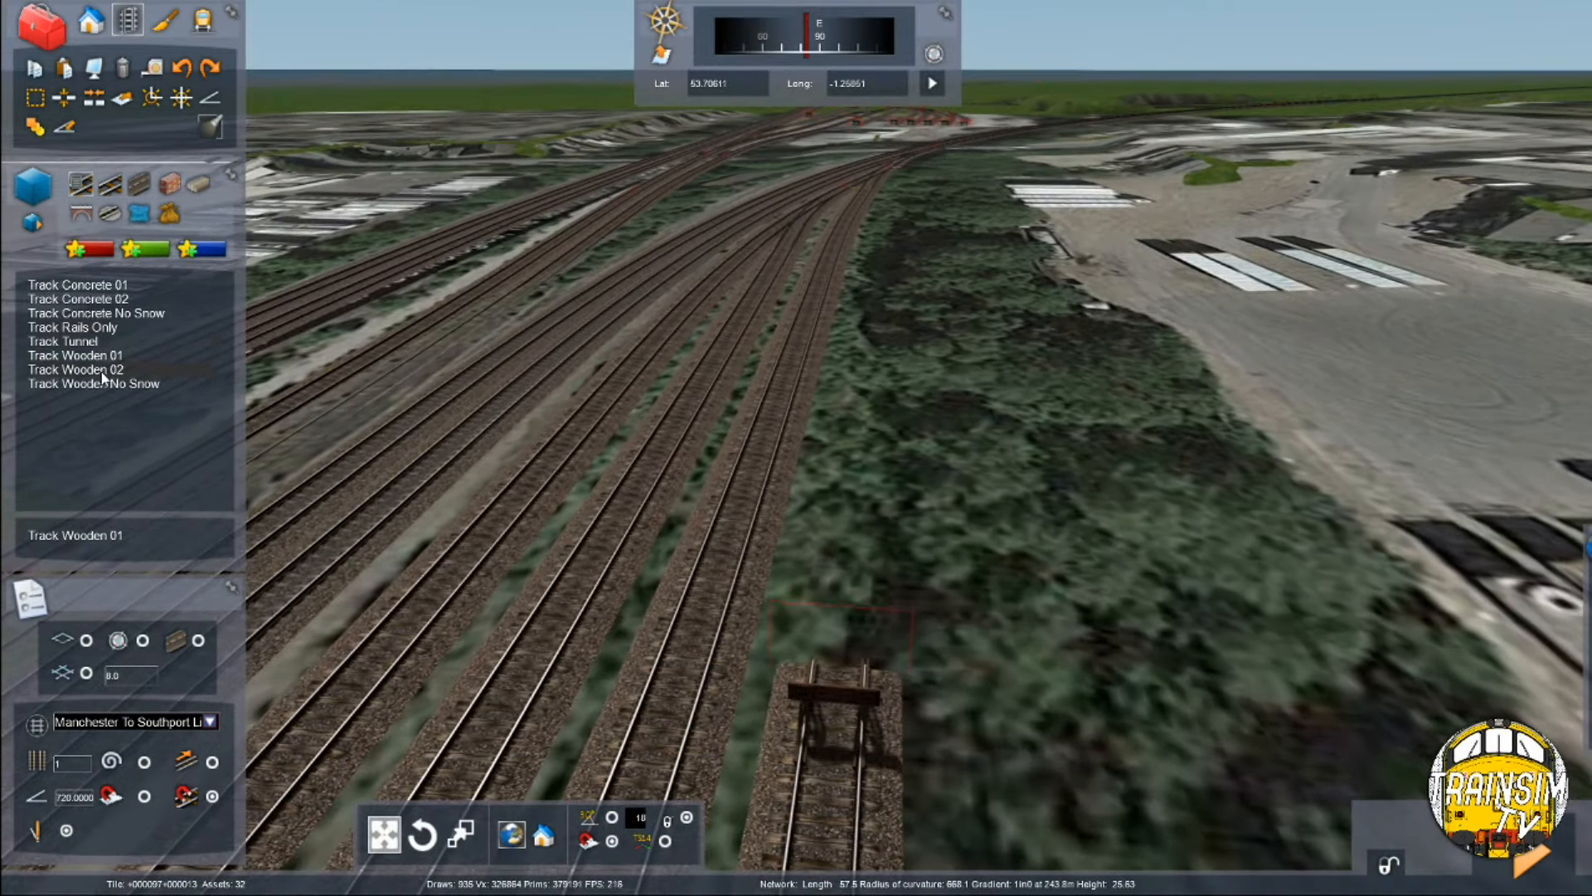
left_click(90, 357)
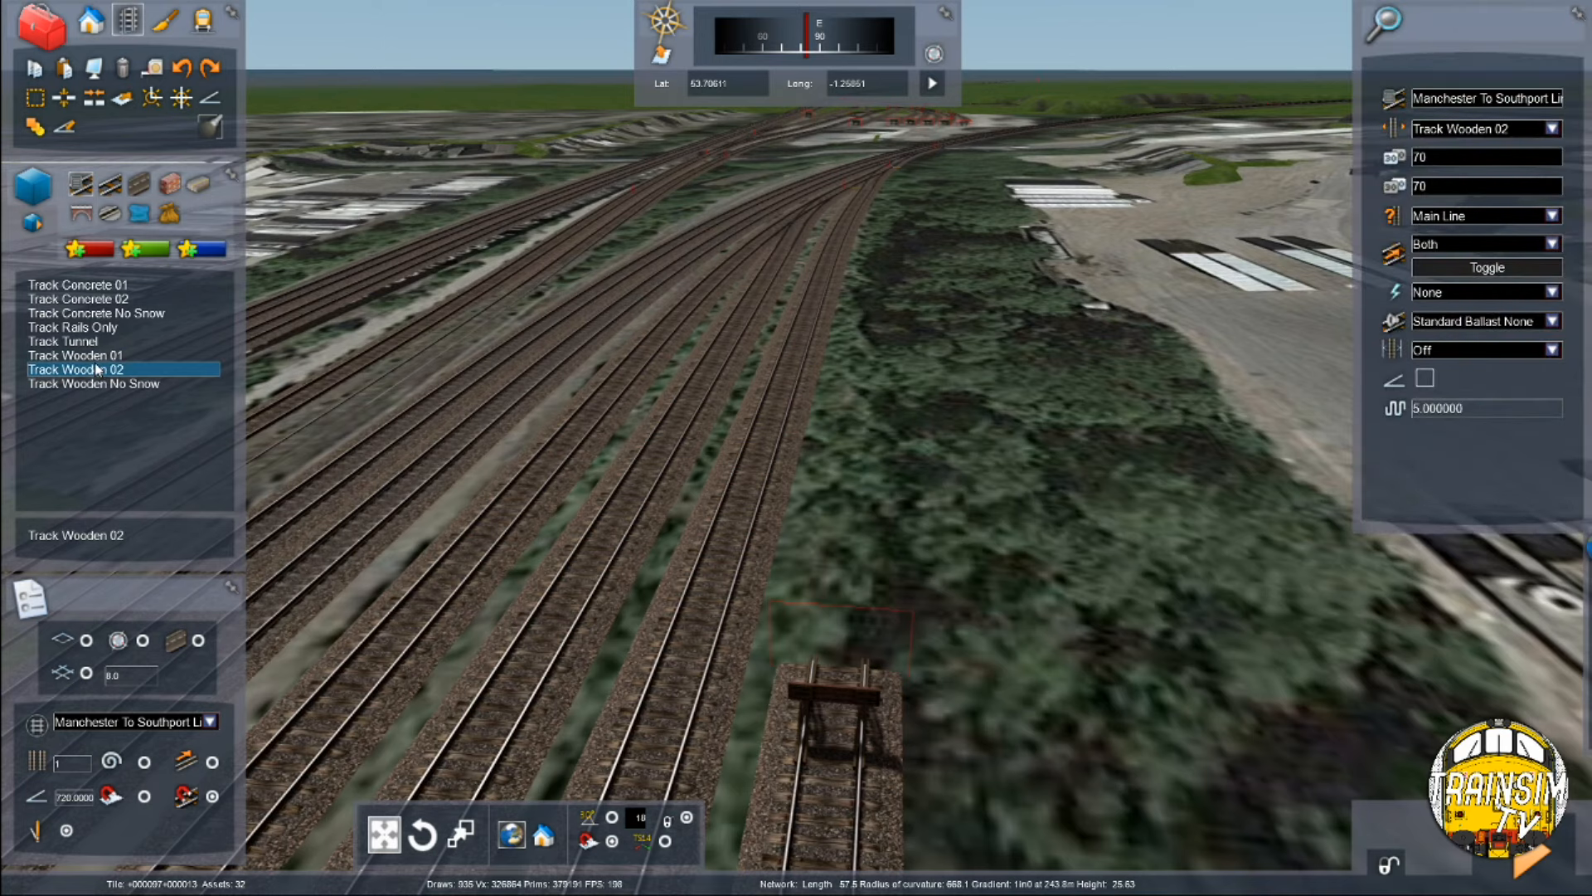
left_click(1552, 216)
left_click(1445, 258)
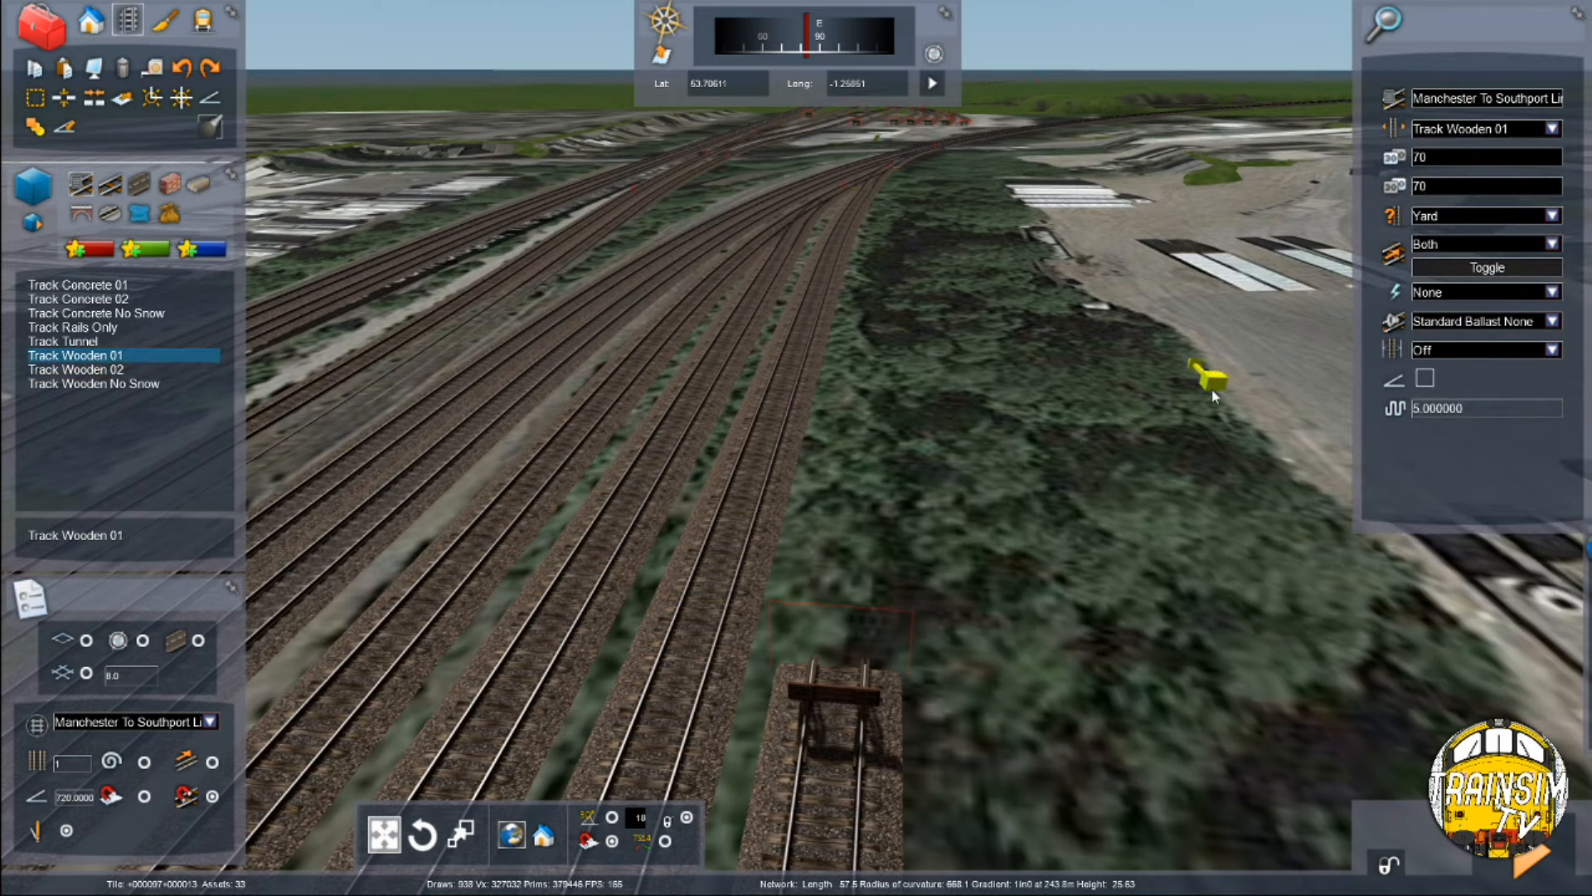
left_click(804, 626)
left_click(879, 279)
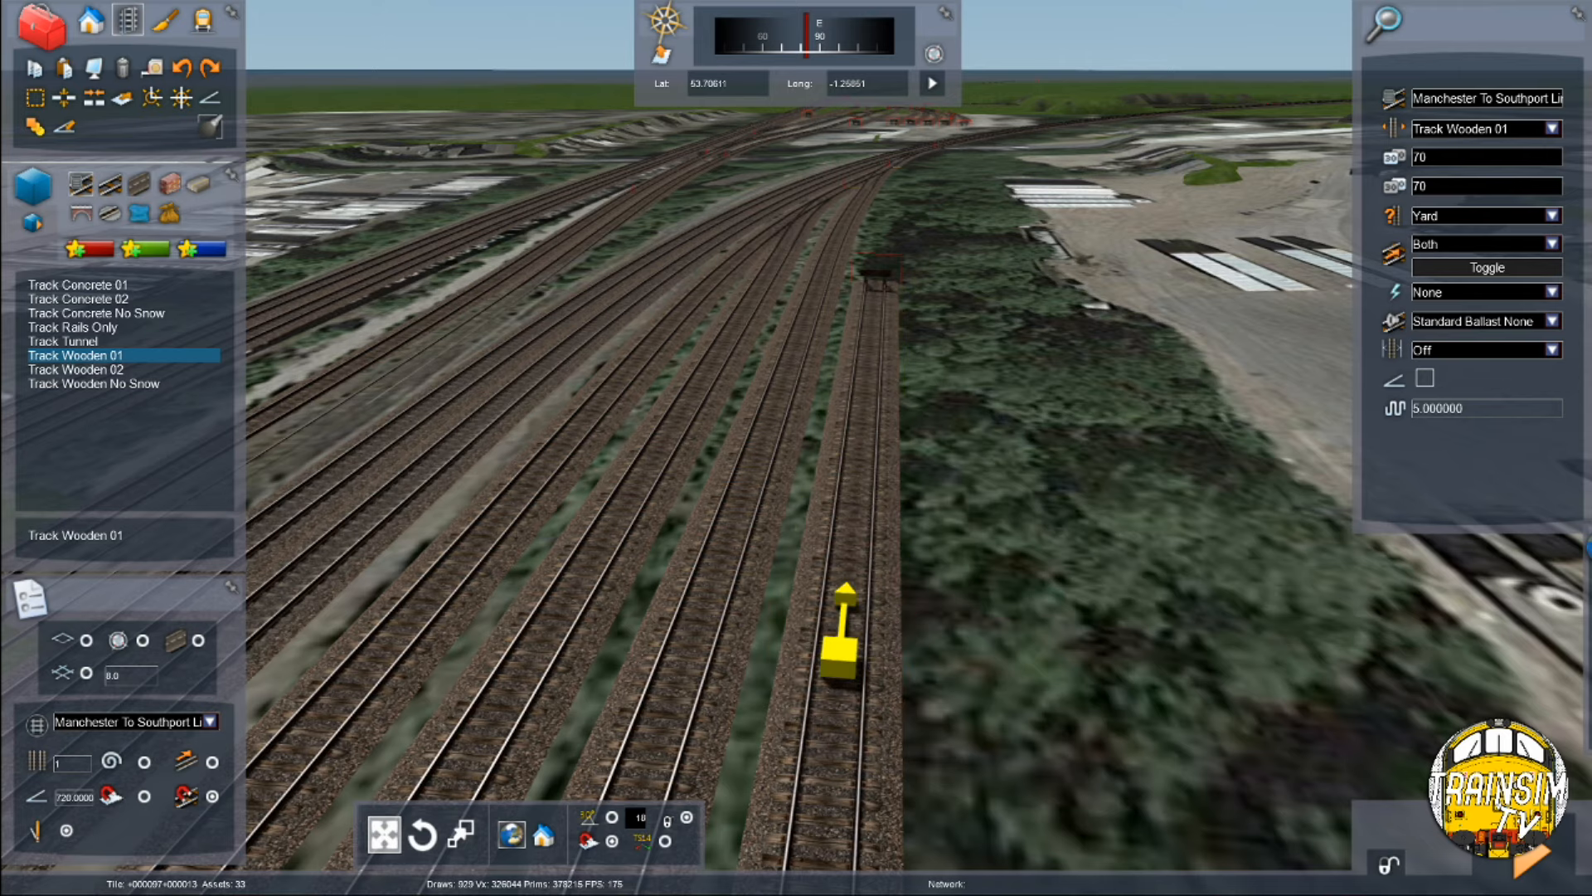
Step: Examine the satellite imagery around the outermost siding's eastern end and the lorry park beside it
key("Up")
right_click_drag(878, 278, 879, 331)
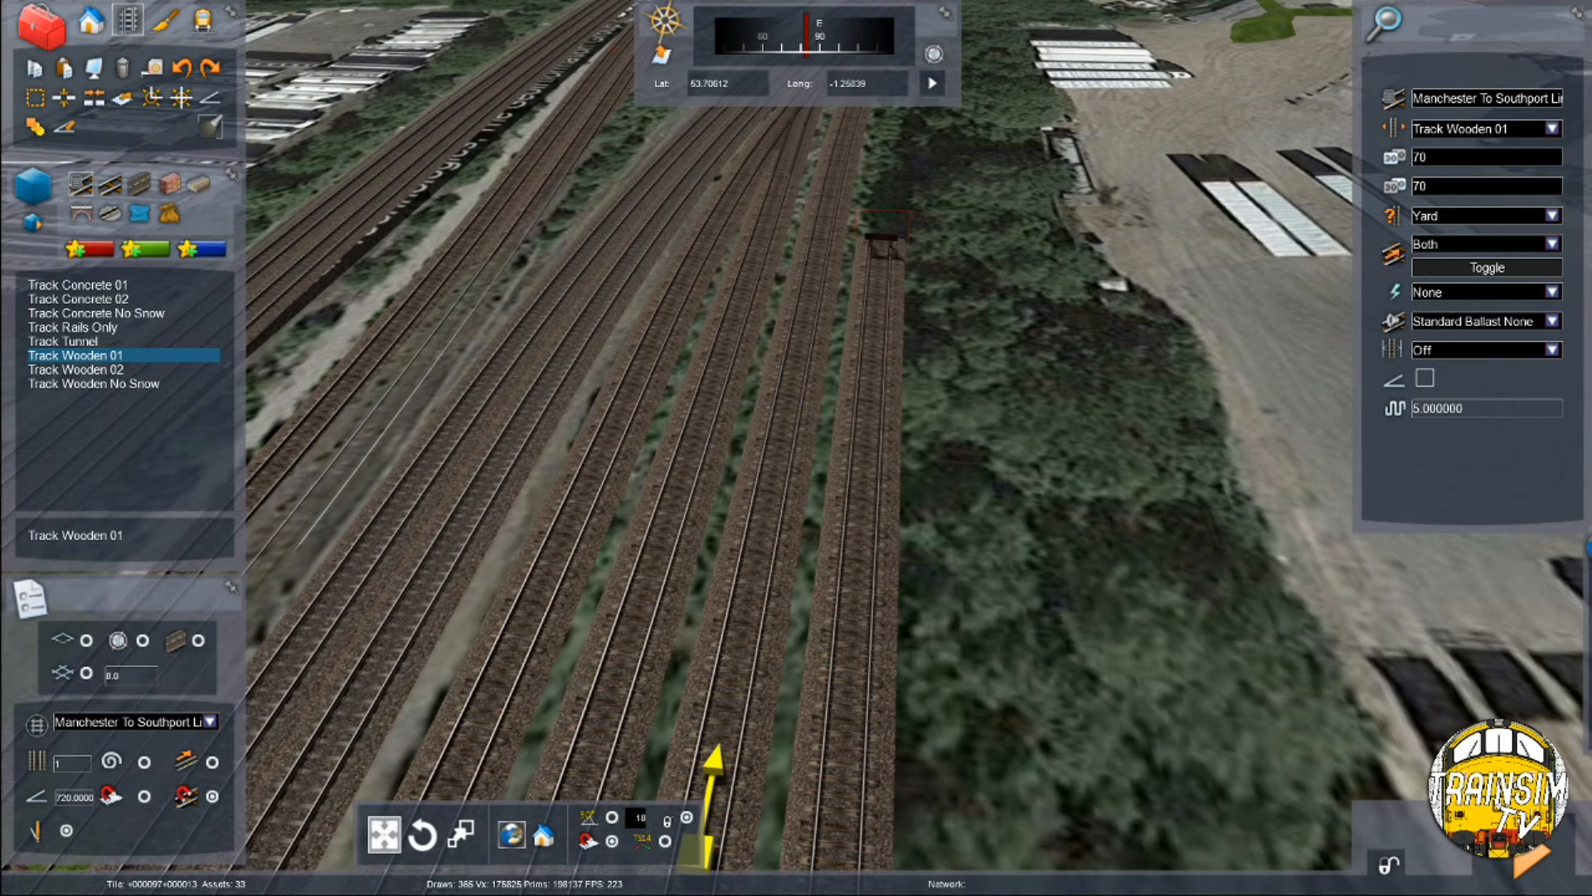
right_click_drag(779, 651, 904, 531)
key("Up")
key("Left")
right_click_drag(713, 398, 799, 501)
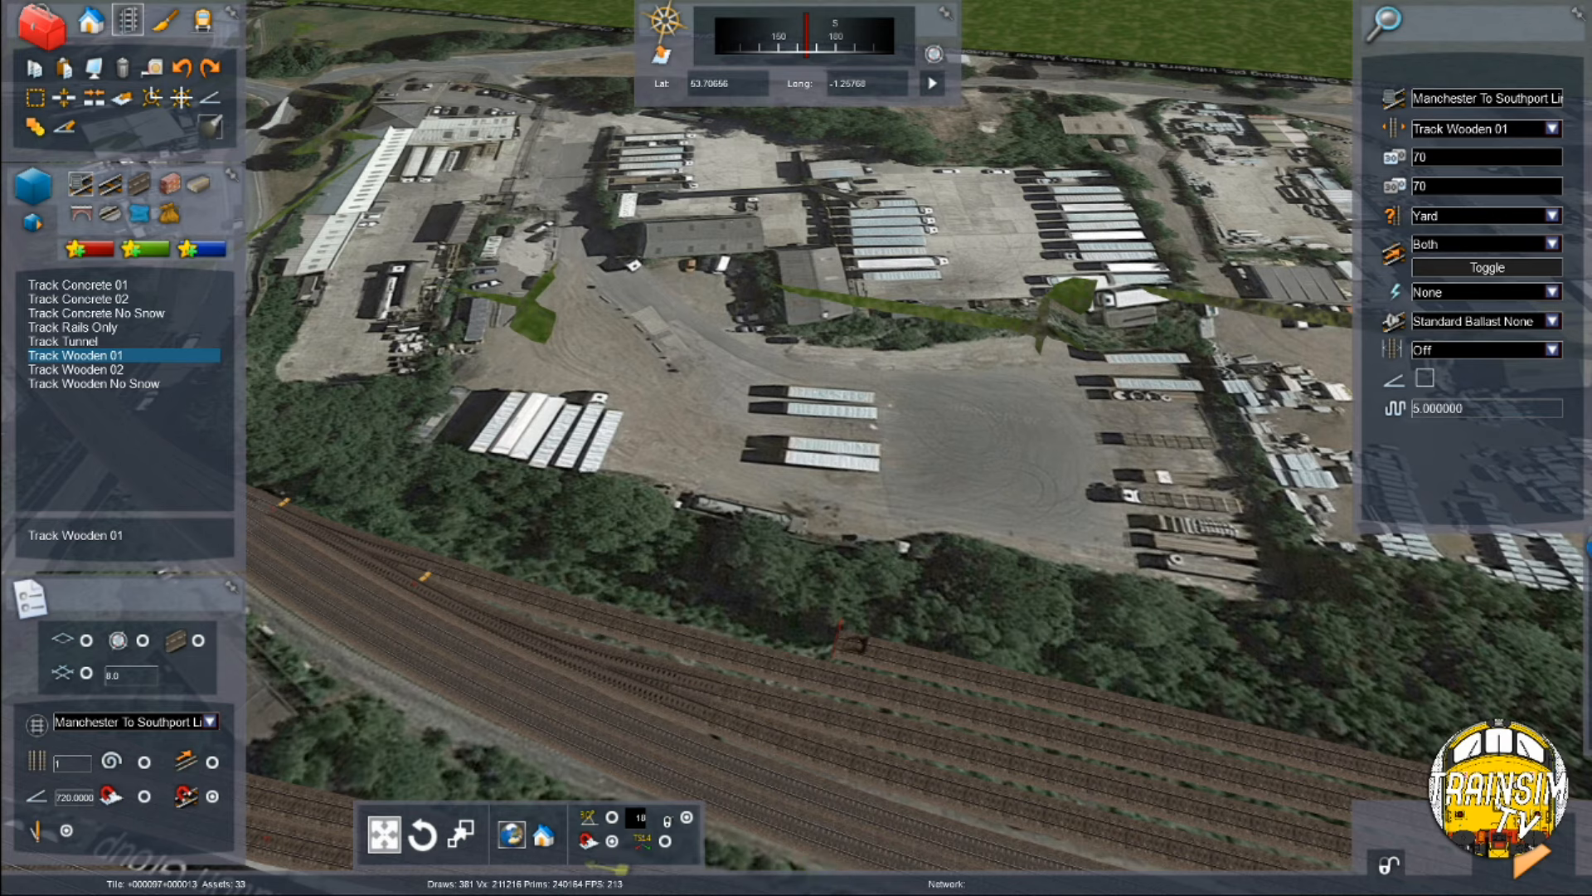
right_click_drag(787, 616, 807, 600)
key("Left")
key("Up")
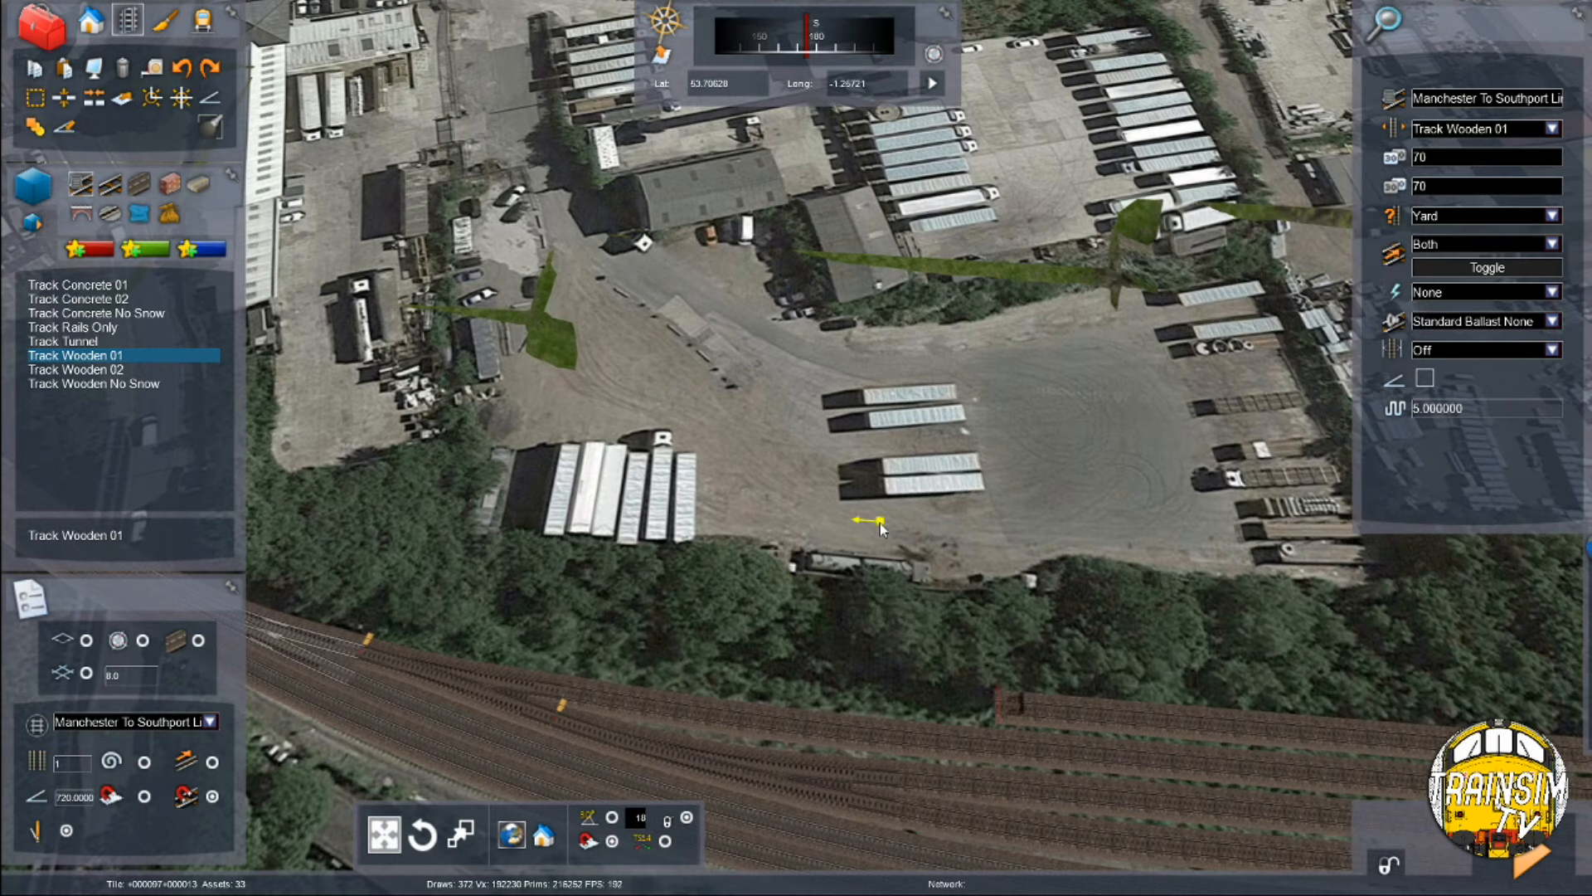
key("Up")
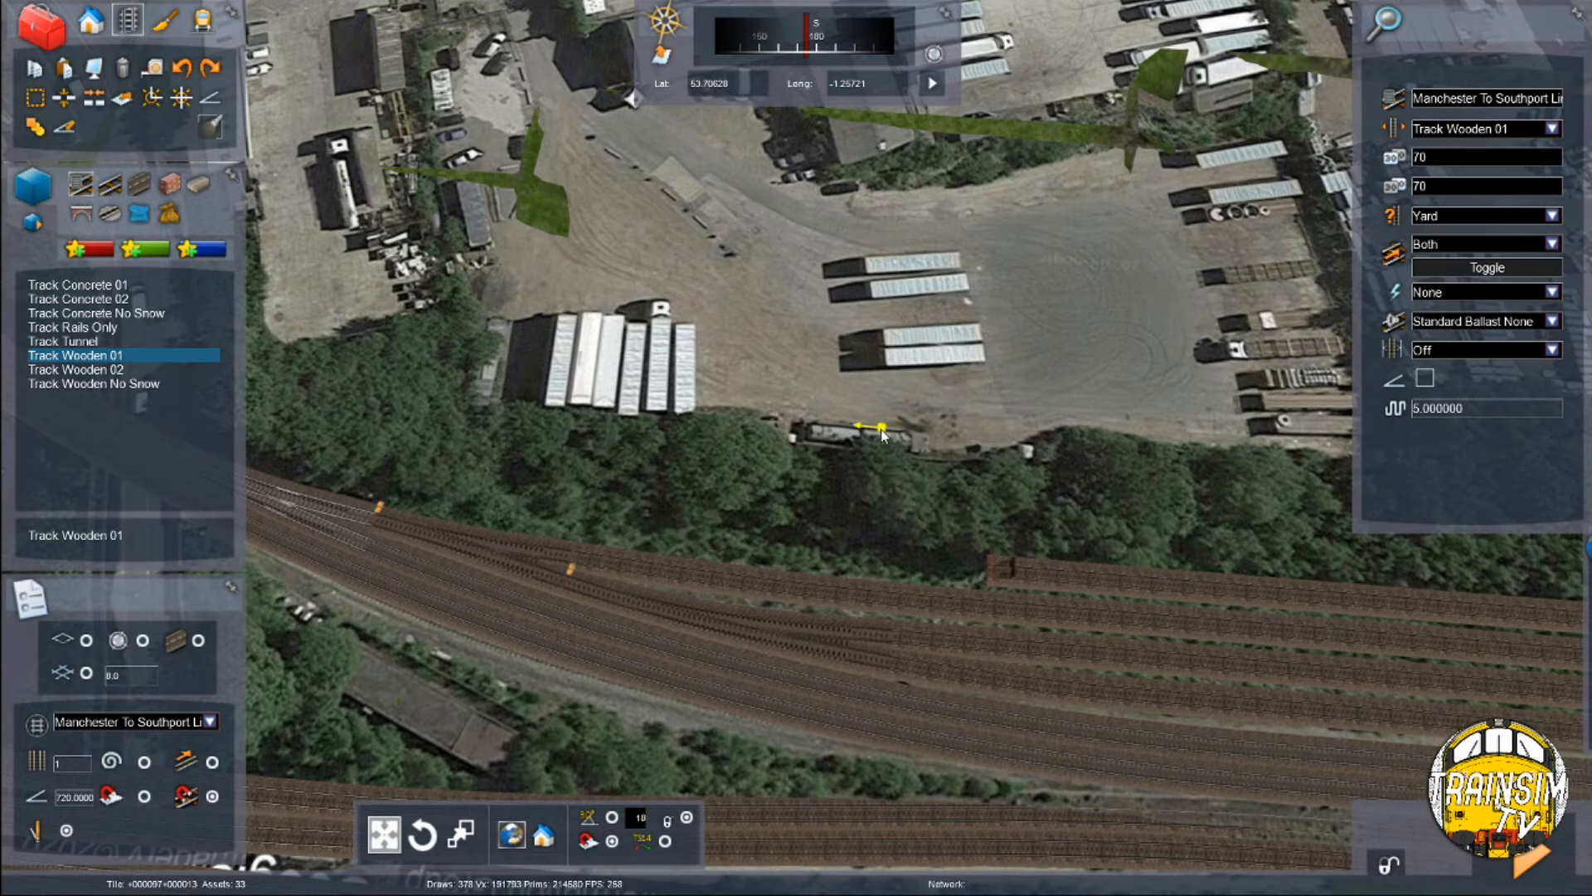
scroll(890, 475, "up", 3)
right_click_drag(946, 530, 943, 532)
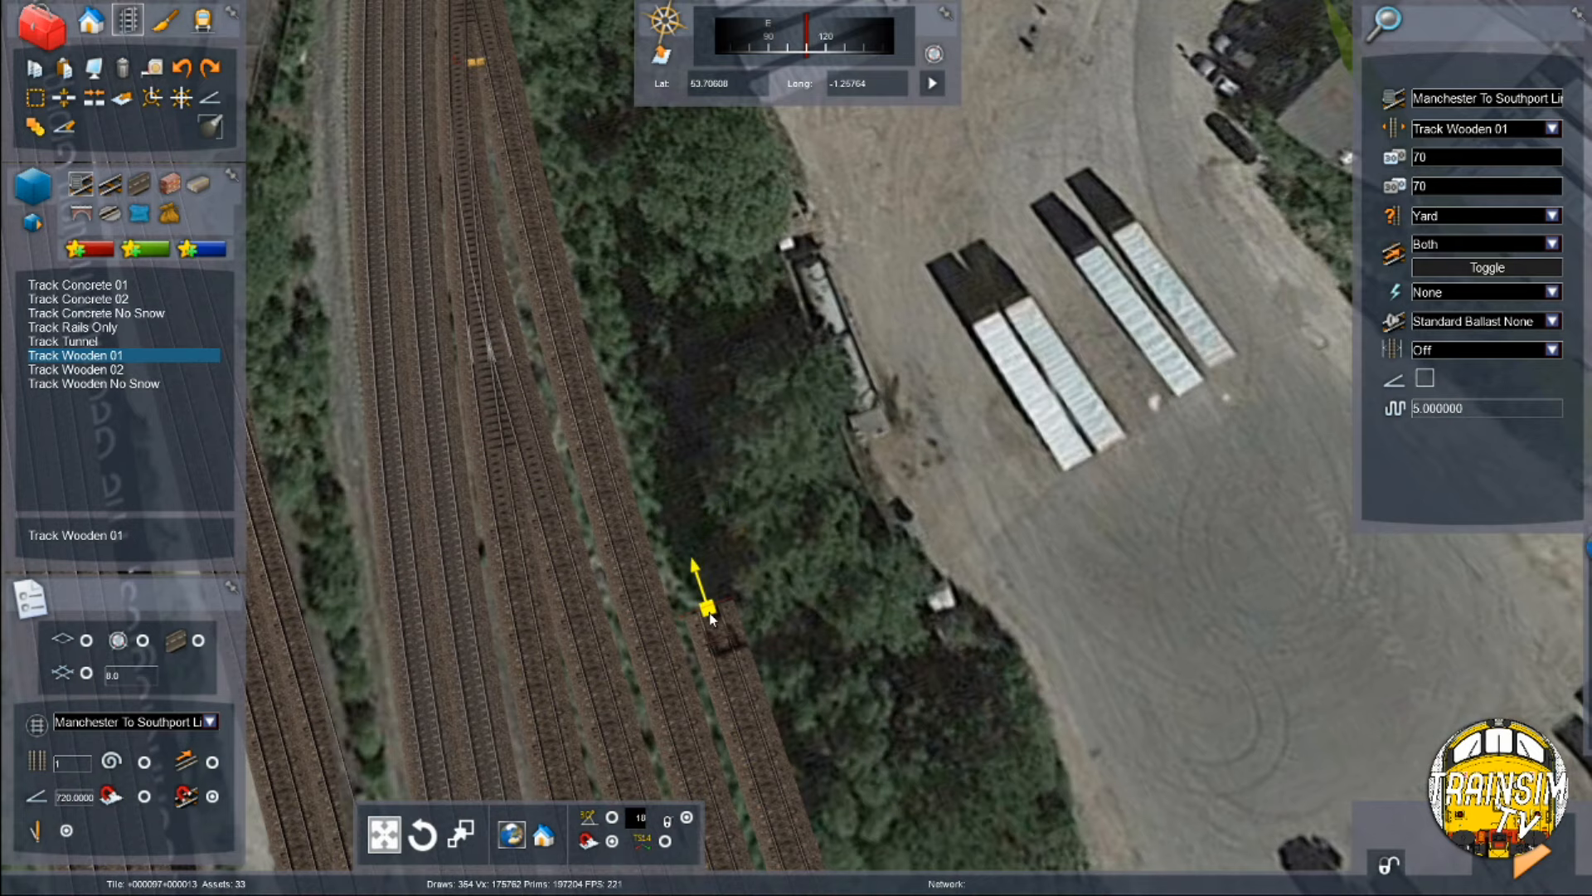
Step: Try to curve the outermost siding's eastern end into the adjacent siding with Track Wooden 01, and delete the curved piece
left_click(709, 613)
right_click(723, 591)
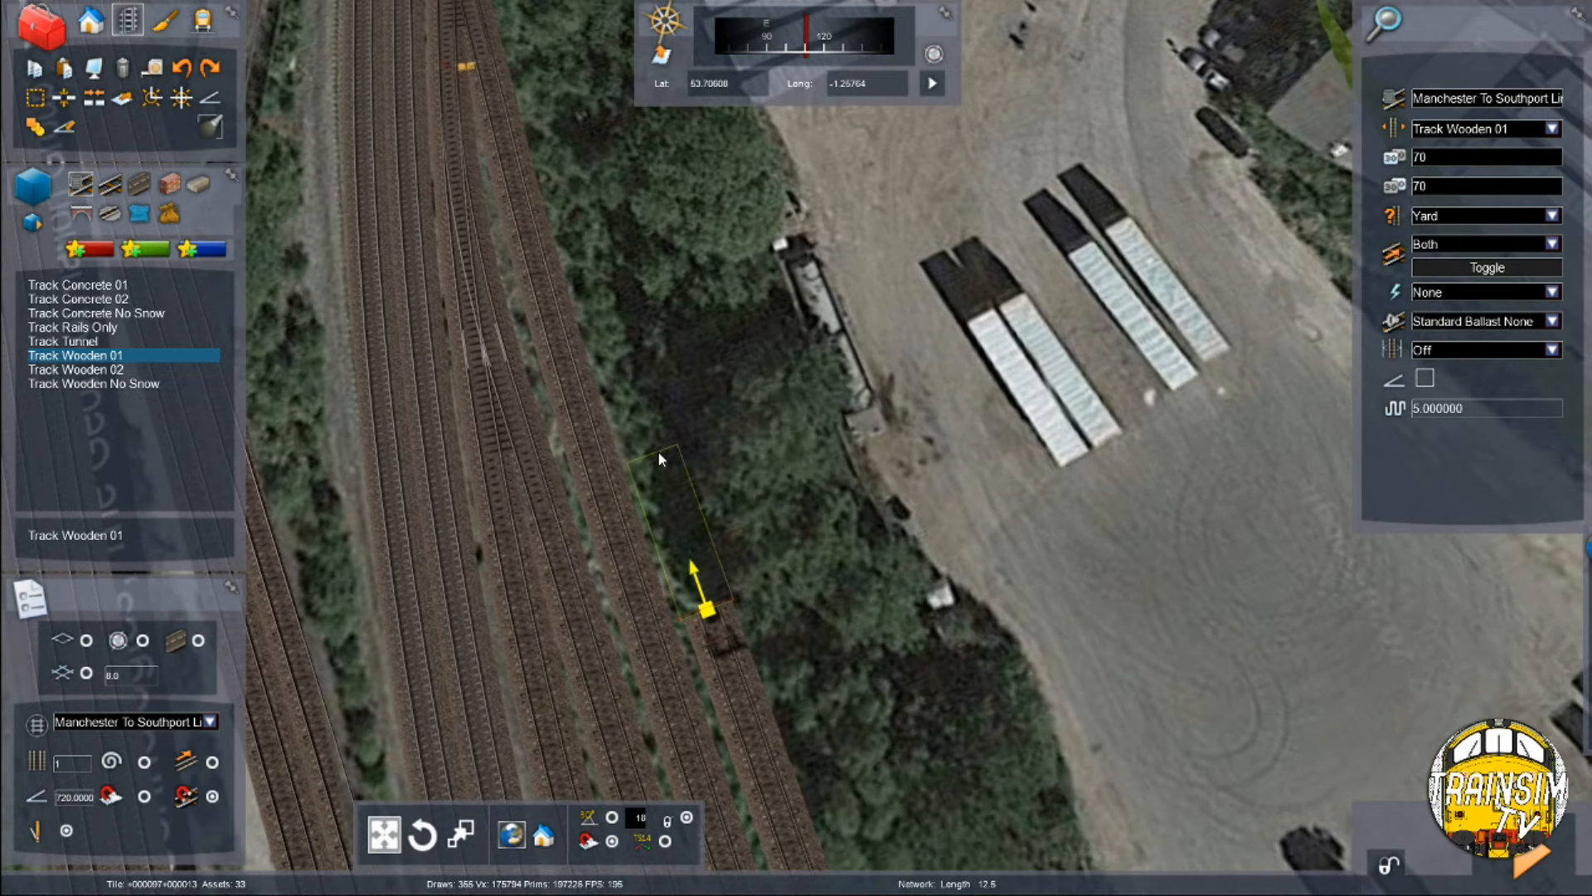
right_click_drag(658, 451, 724, 381)
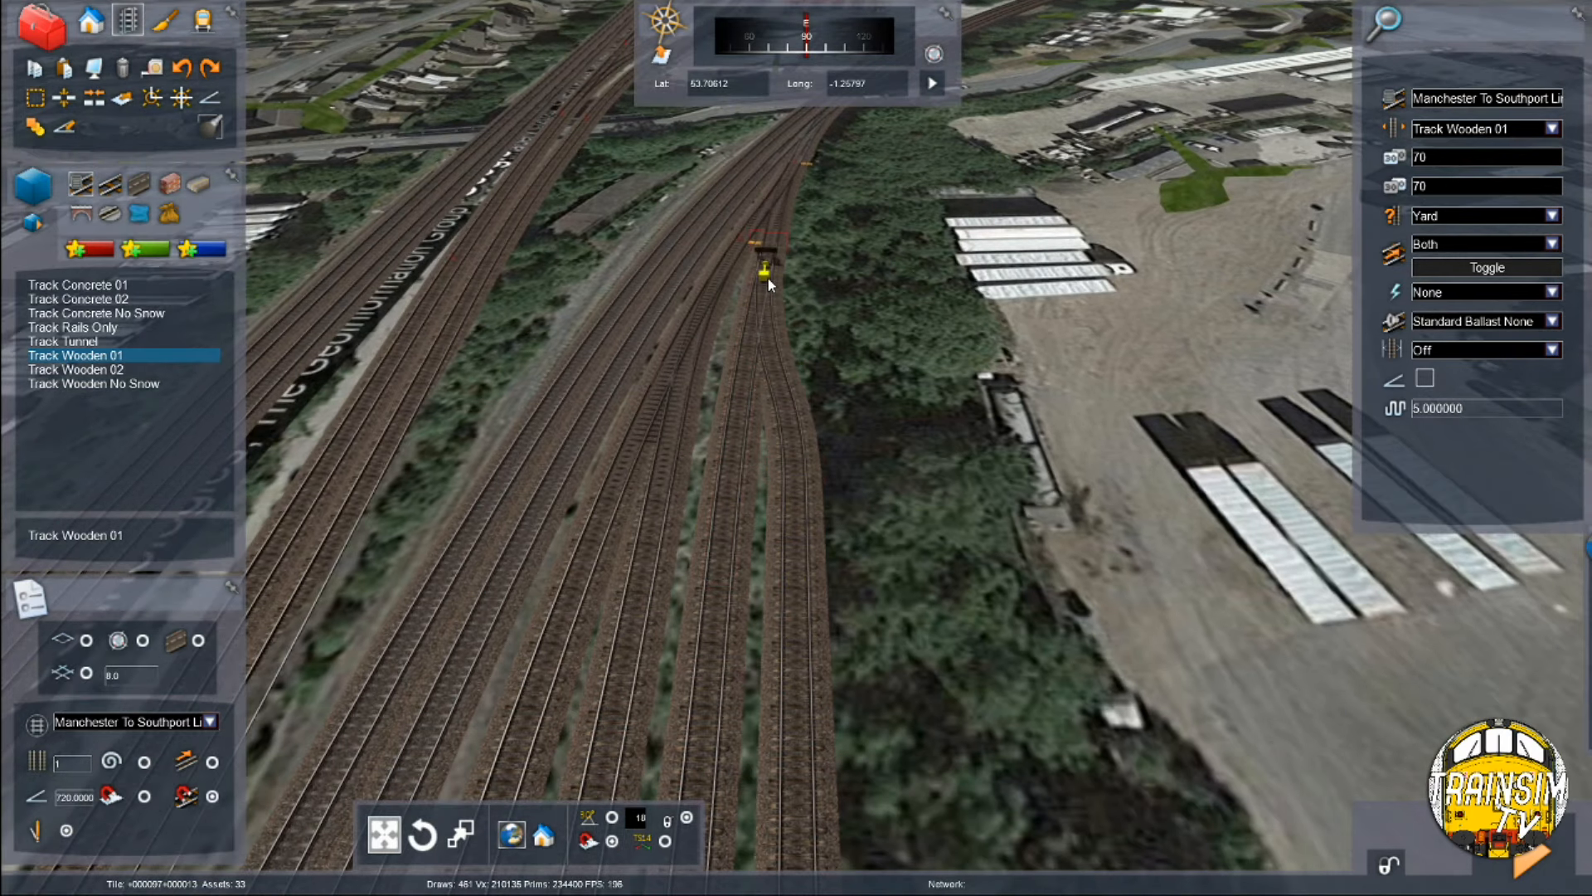
left_click(767, 277)
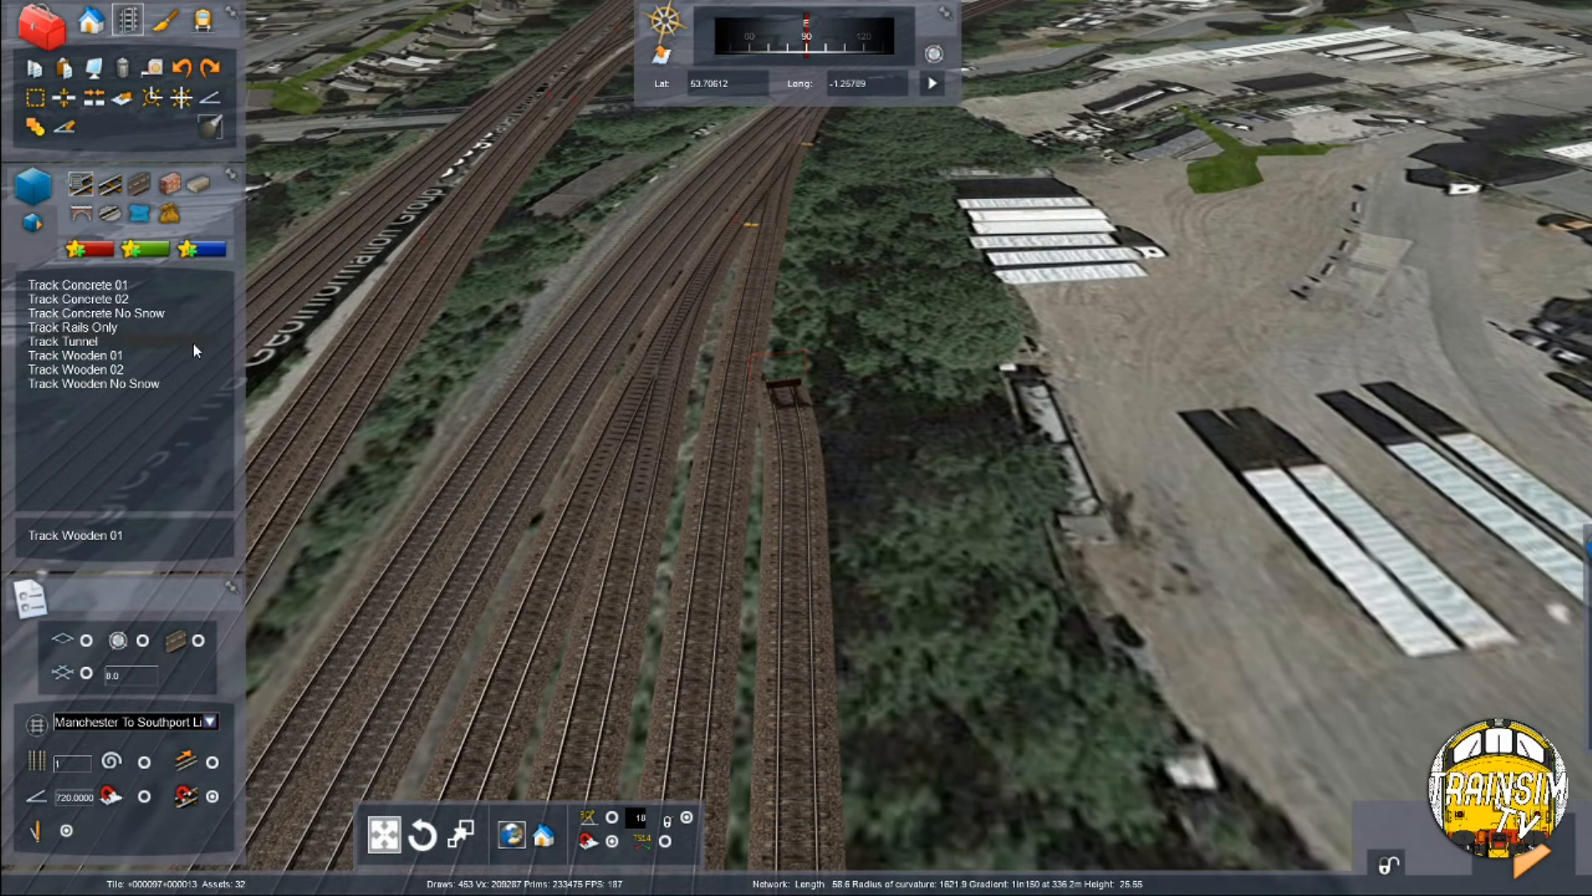
left_click(192, 342)
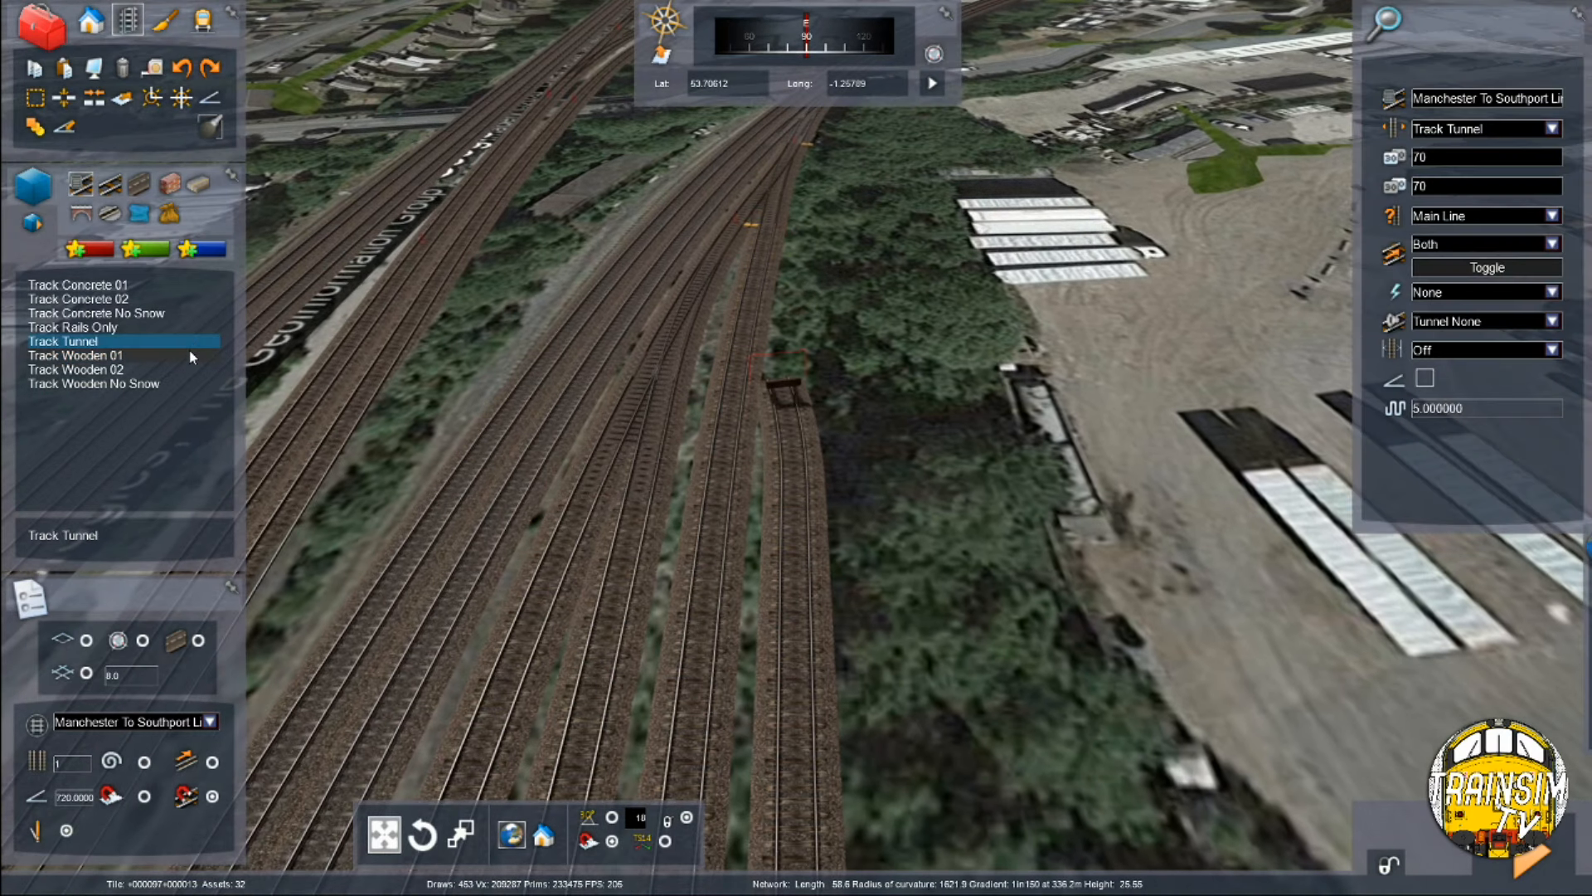
left_click(189, 355)
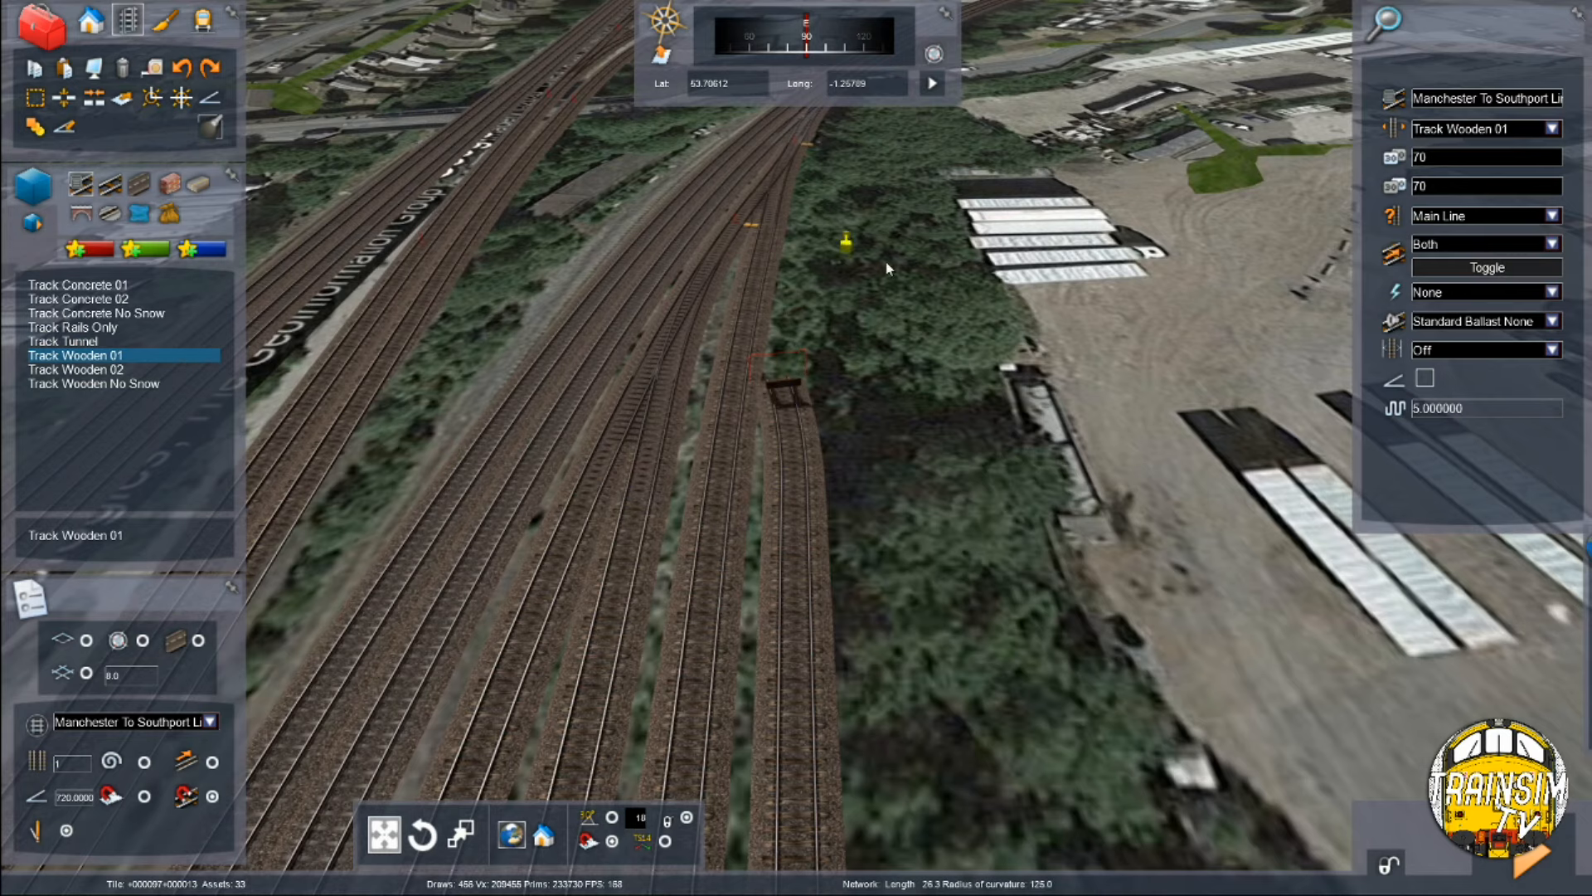
left_click(1553, 216)
left_click(1460, 257)
key("Delete")
key("Up")
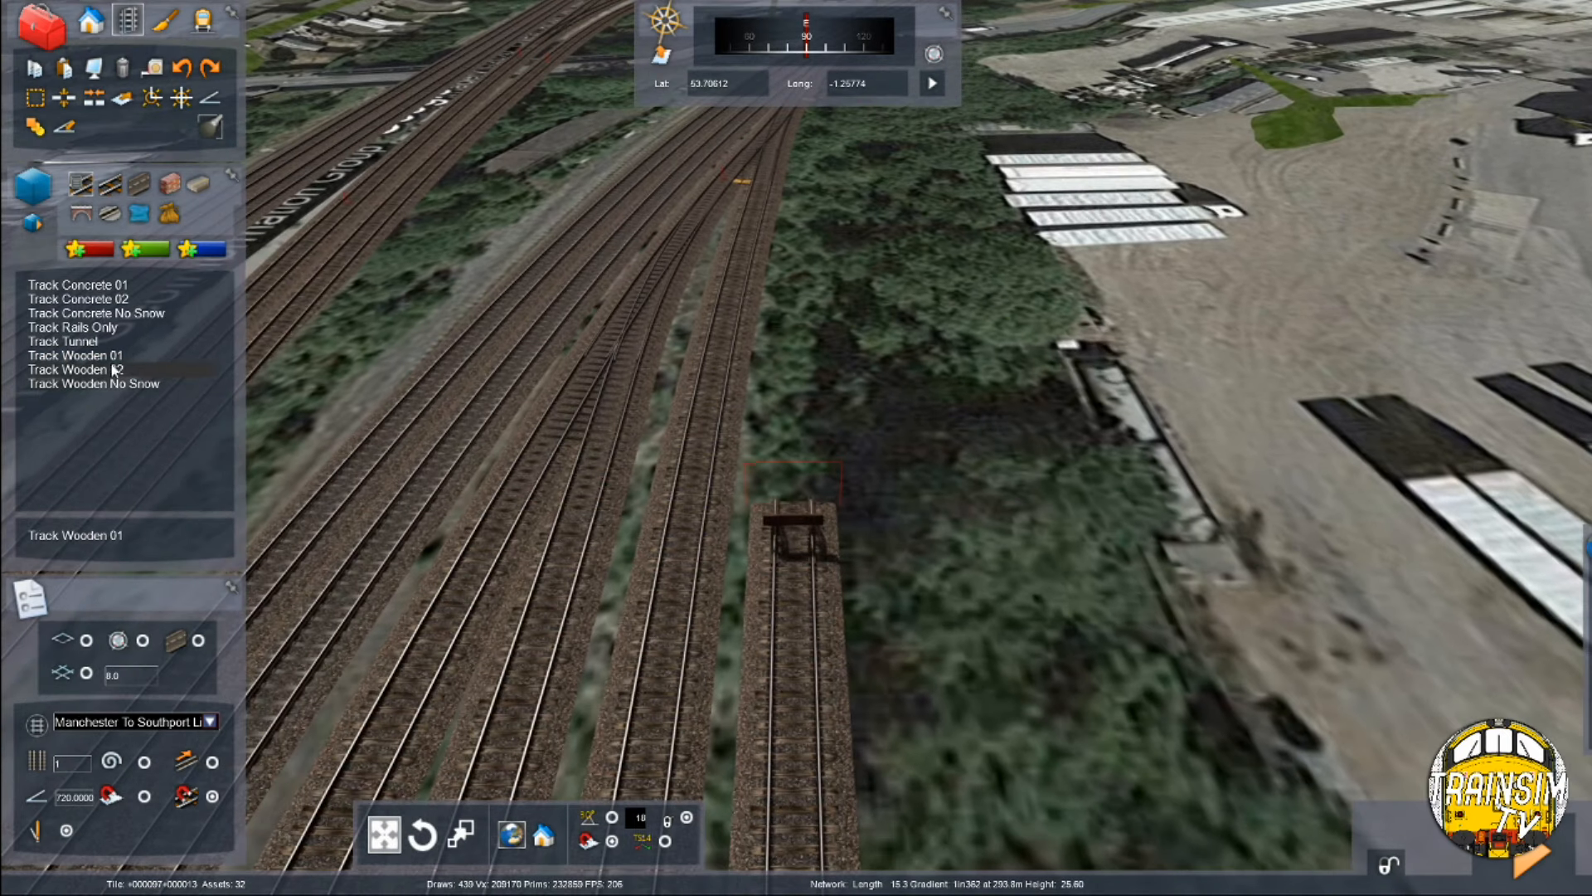
Step: Join the outermost siding's eastern end to the adjacent siding with short curved stretches of Yard-type Track Wooden 01
left_click(117, 370)
left_click(124, 358)
left_click(1553, 215)
left_click(1468, 261)
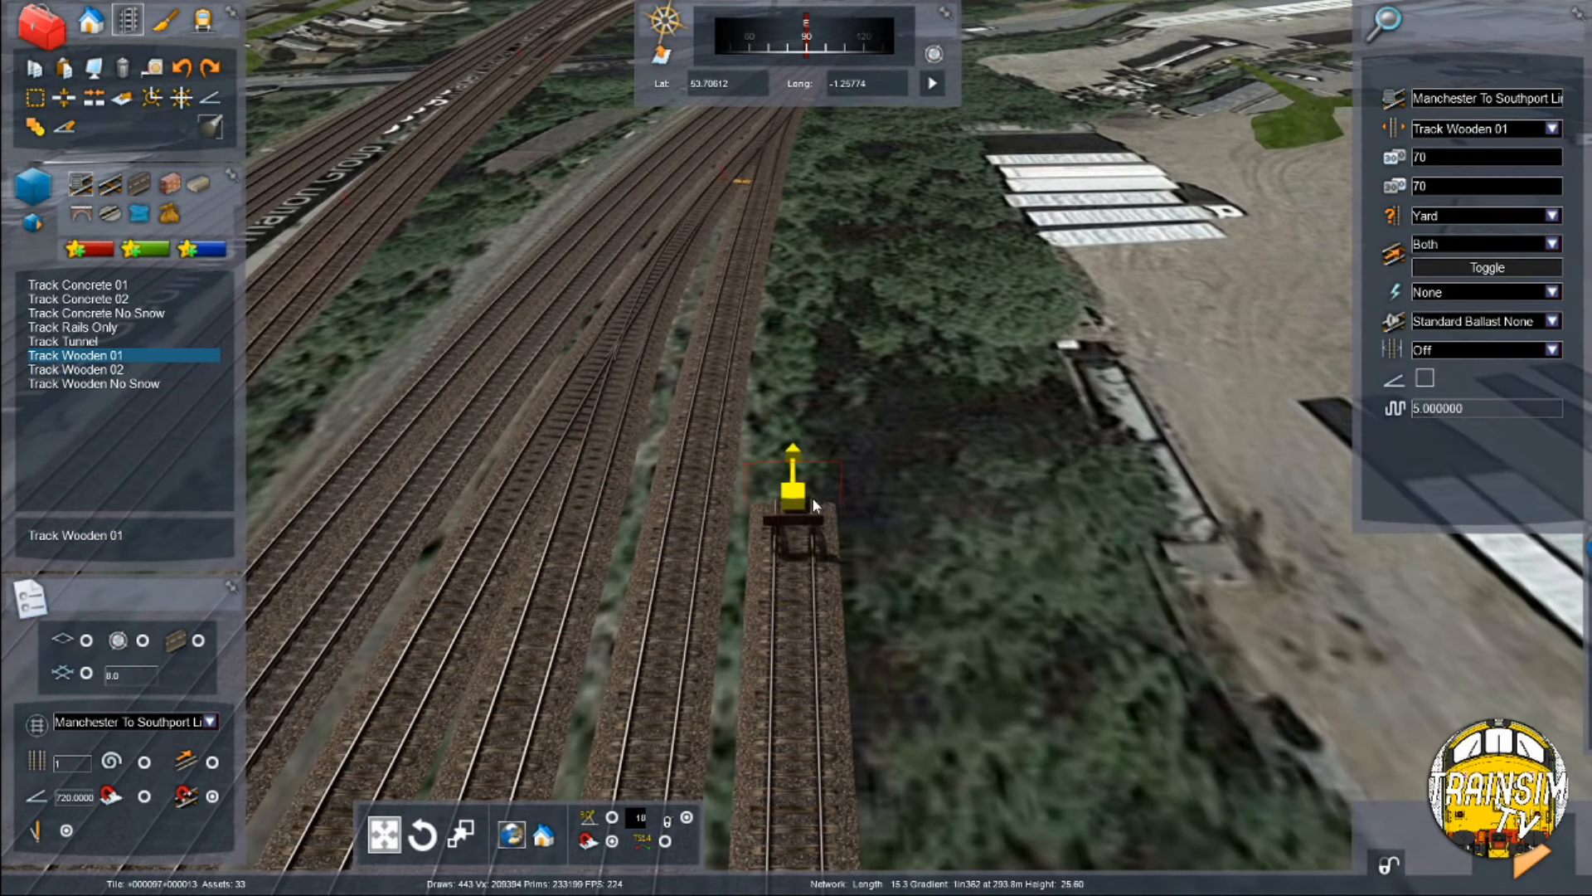
left_click(804, 494)
left_click(781, 339)
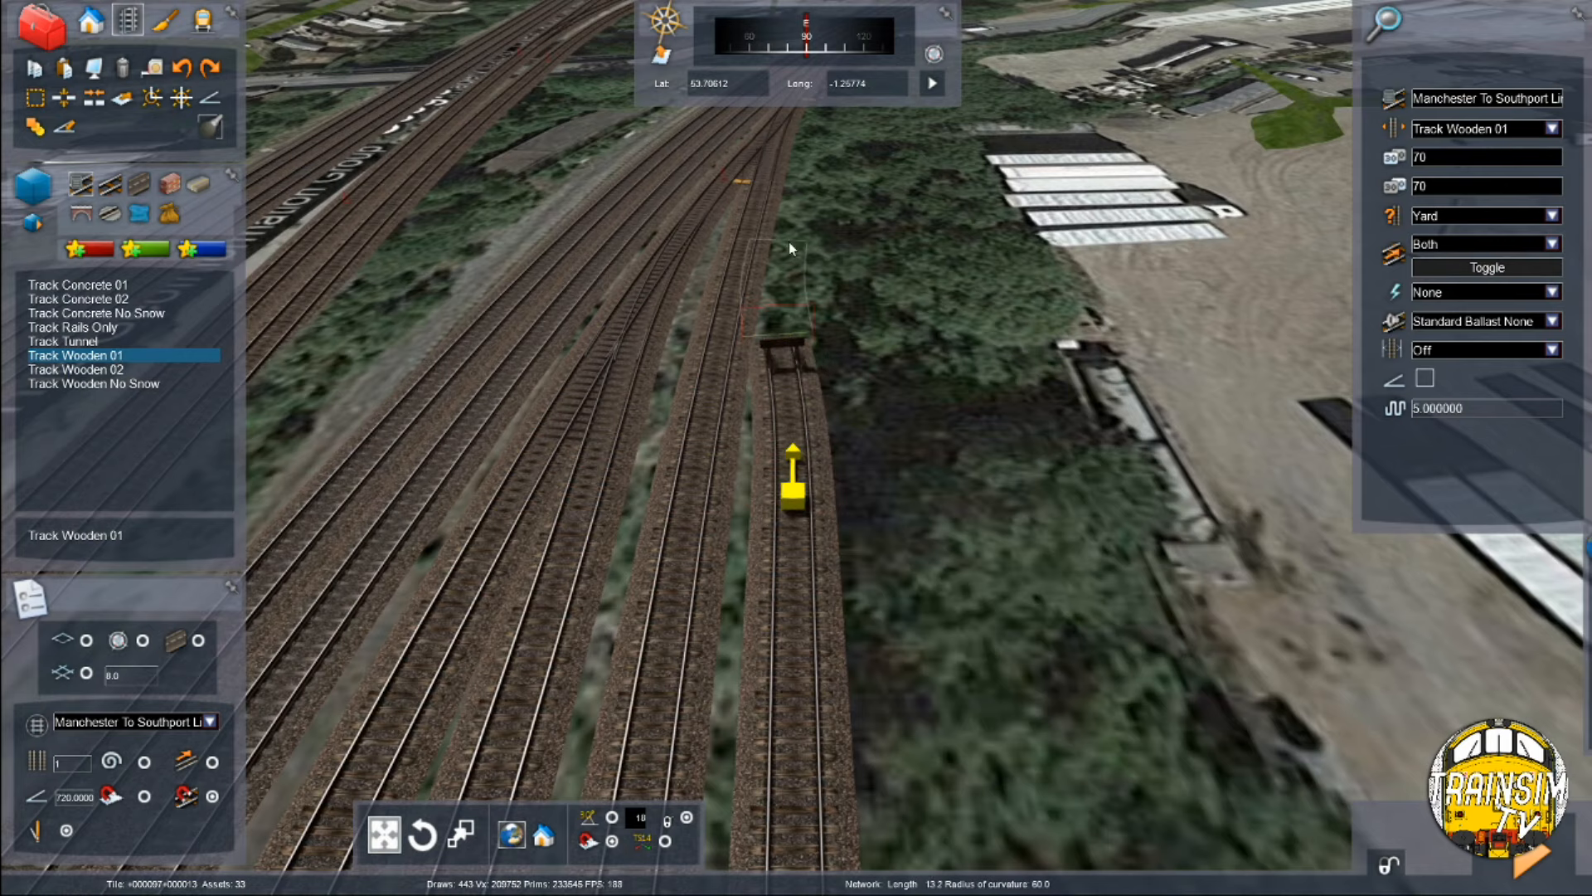
left_click(769, 196)
Step: Examine the joined eastern ends of the sidings and their junction markers from several angles
key("Up")
right_click_drag(858, 542, 789, 568)
key("Up")
scroll(789, 569, "down", 5)
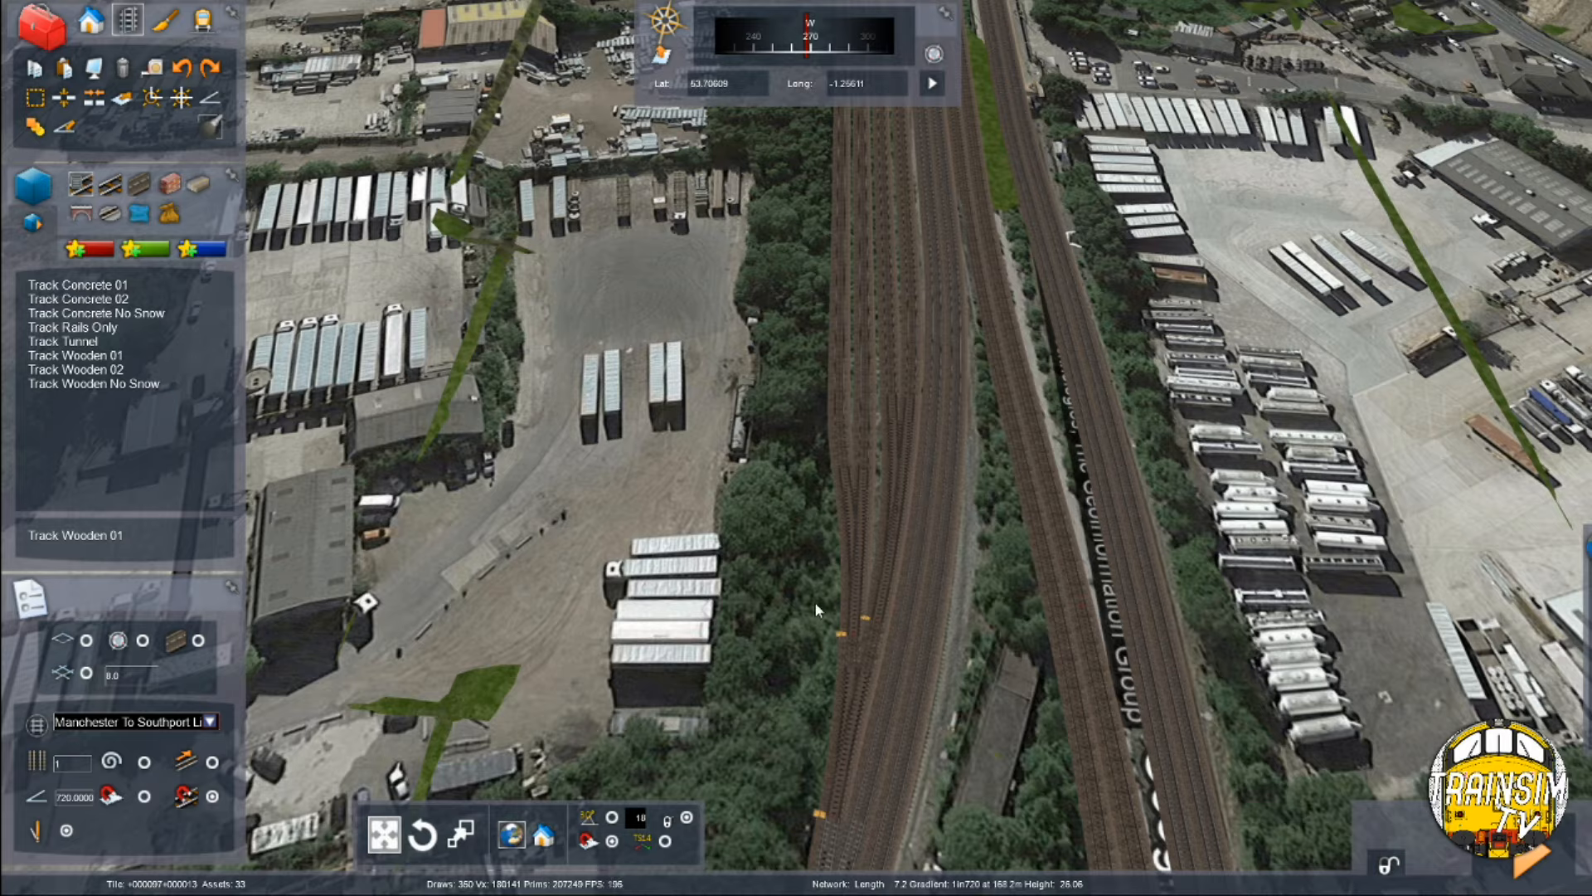
right_click_drag(815, 603, 752, 224)
scroll(752, 224, "up", 5)
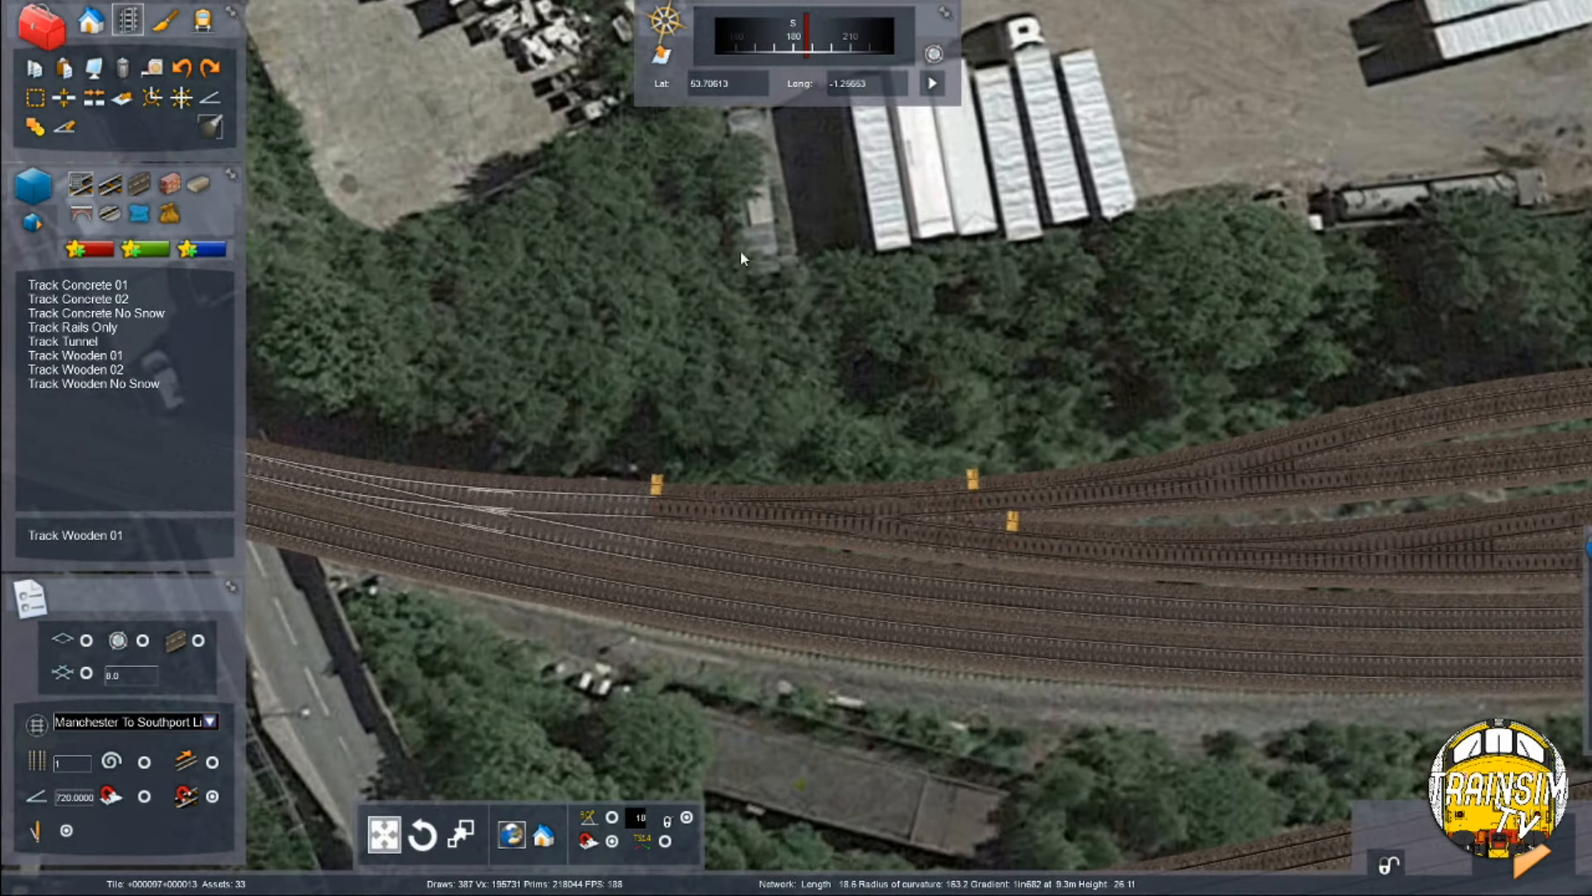
key("Right")
scroll(699, 256, "down", 2)
Step: Select the outermost siding's straight western stretch of about 122 m and lay a parallel Track Wooden 01 siding outside it with an offset of 4
key("space")
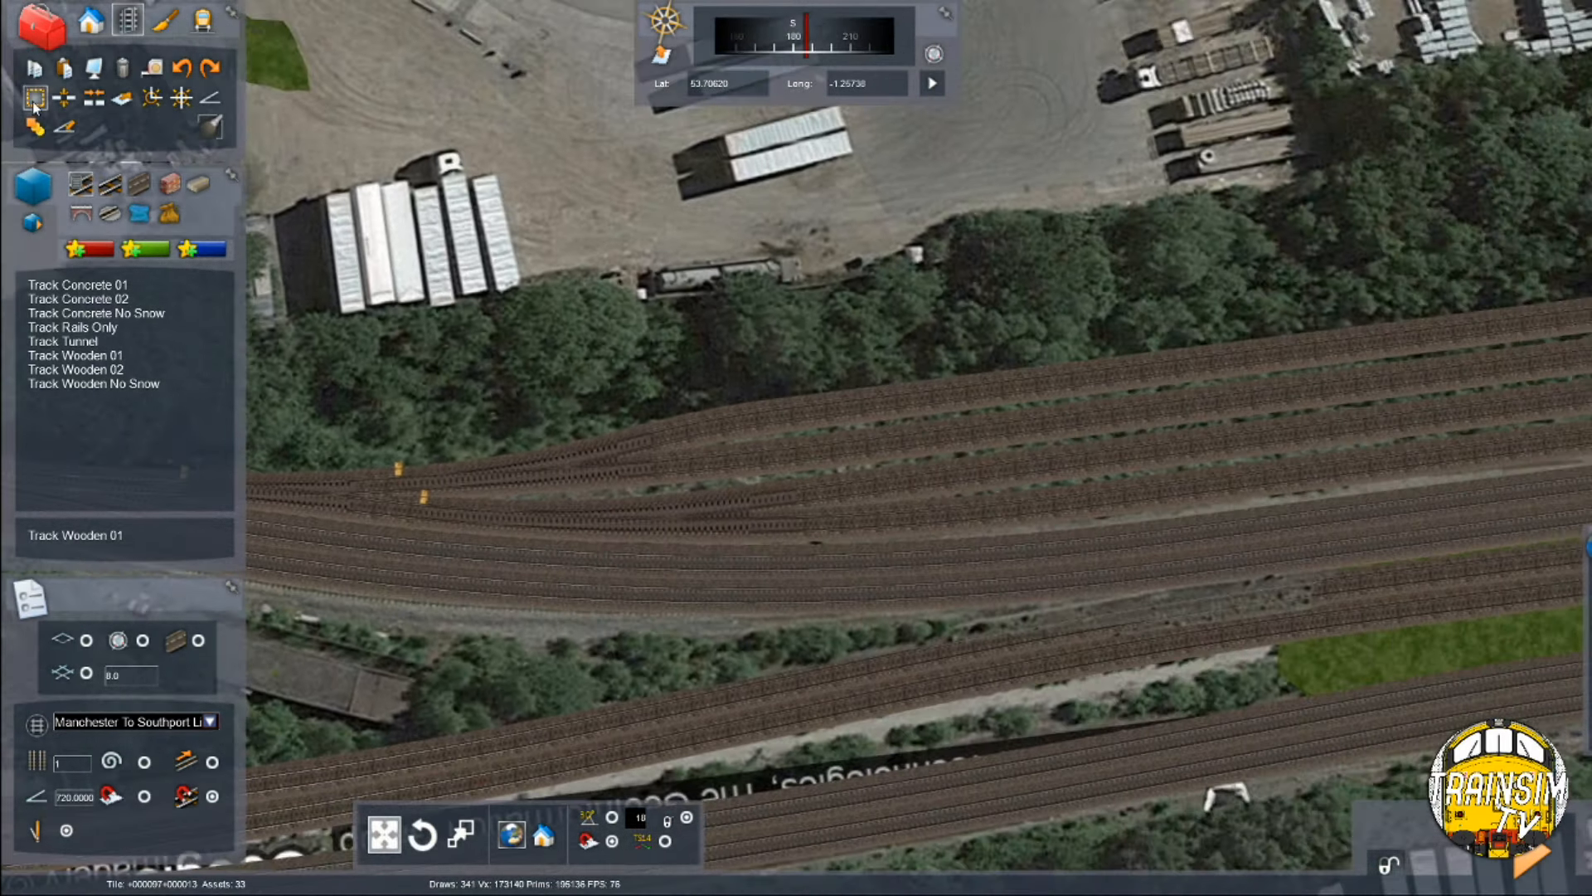
left_click_drag(1065, 395, 799, 350)
left_click_drag(690, 351, 1583, 310)
key("Right")
right_click_drag(1582, 310, 1304, 453)
scroll(1303, 453, "down", 1)
left_click_drag(1540, 622, 1427, 628)
key("Left")
left_click(962, 355)
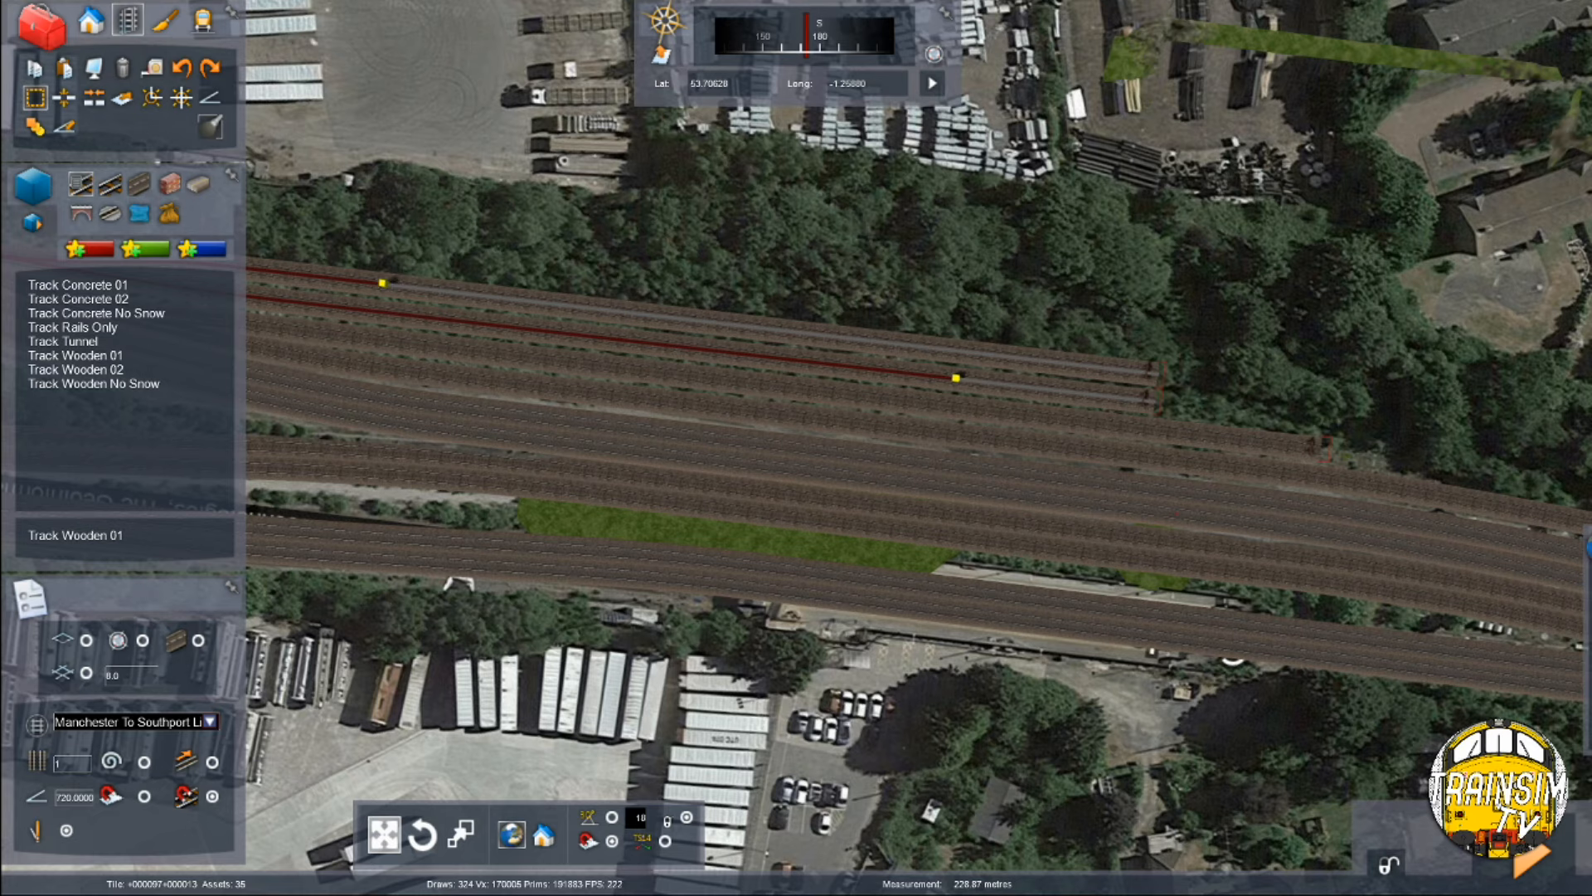
left_click_drag(950, 428, 1157, 365)
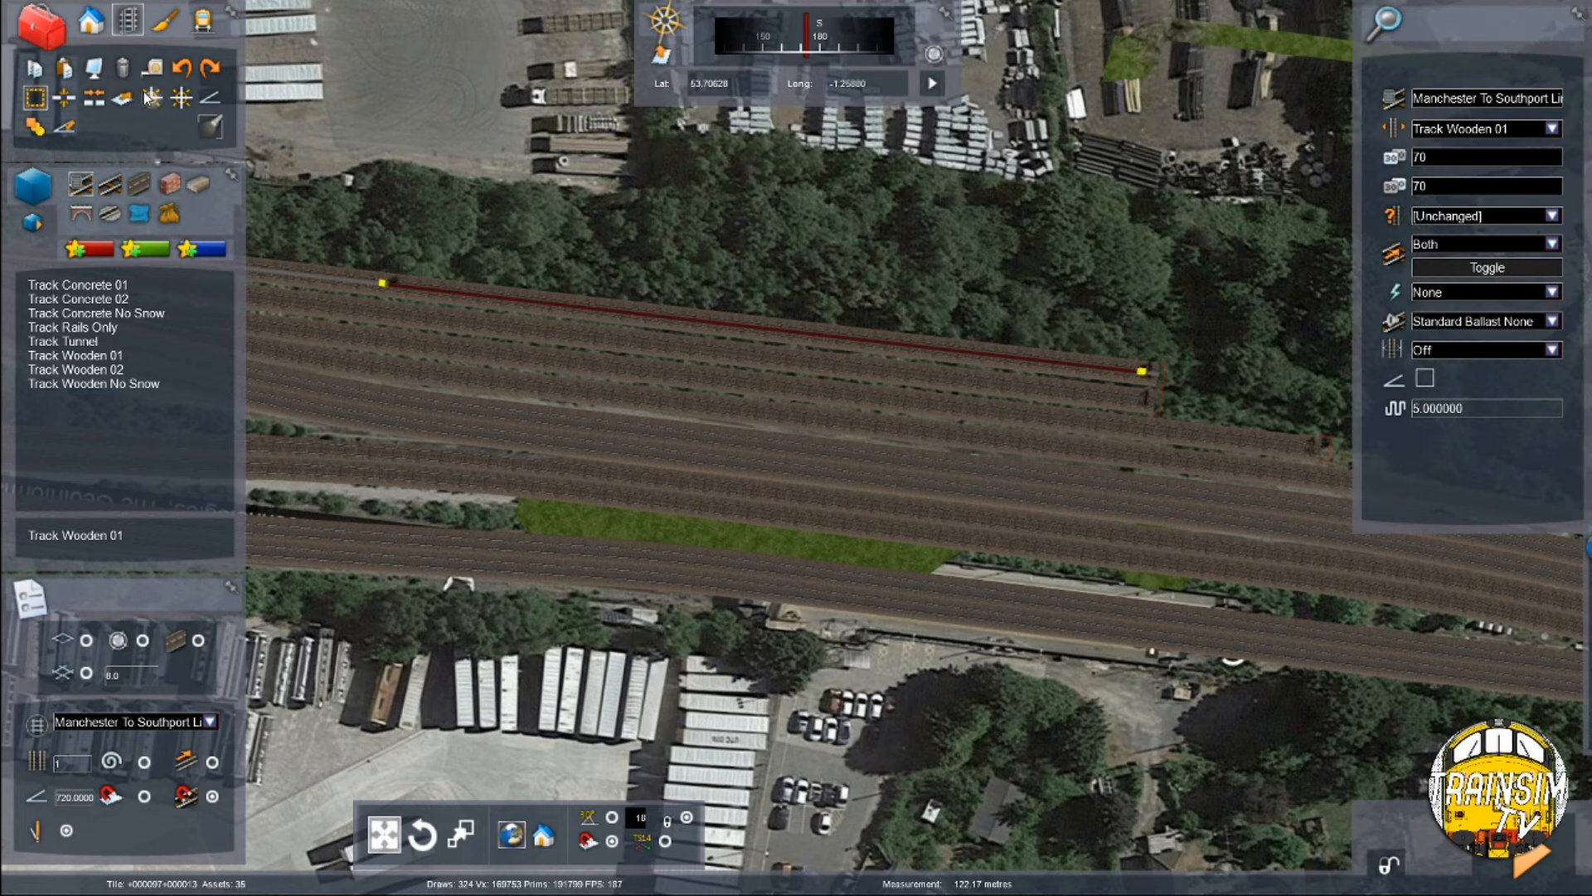
left_click(121, 98)
type("4")
key("Return")
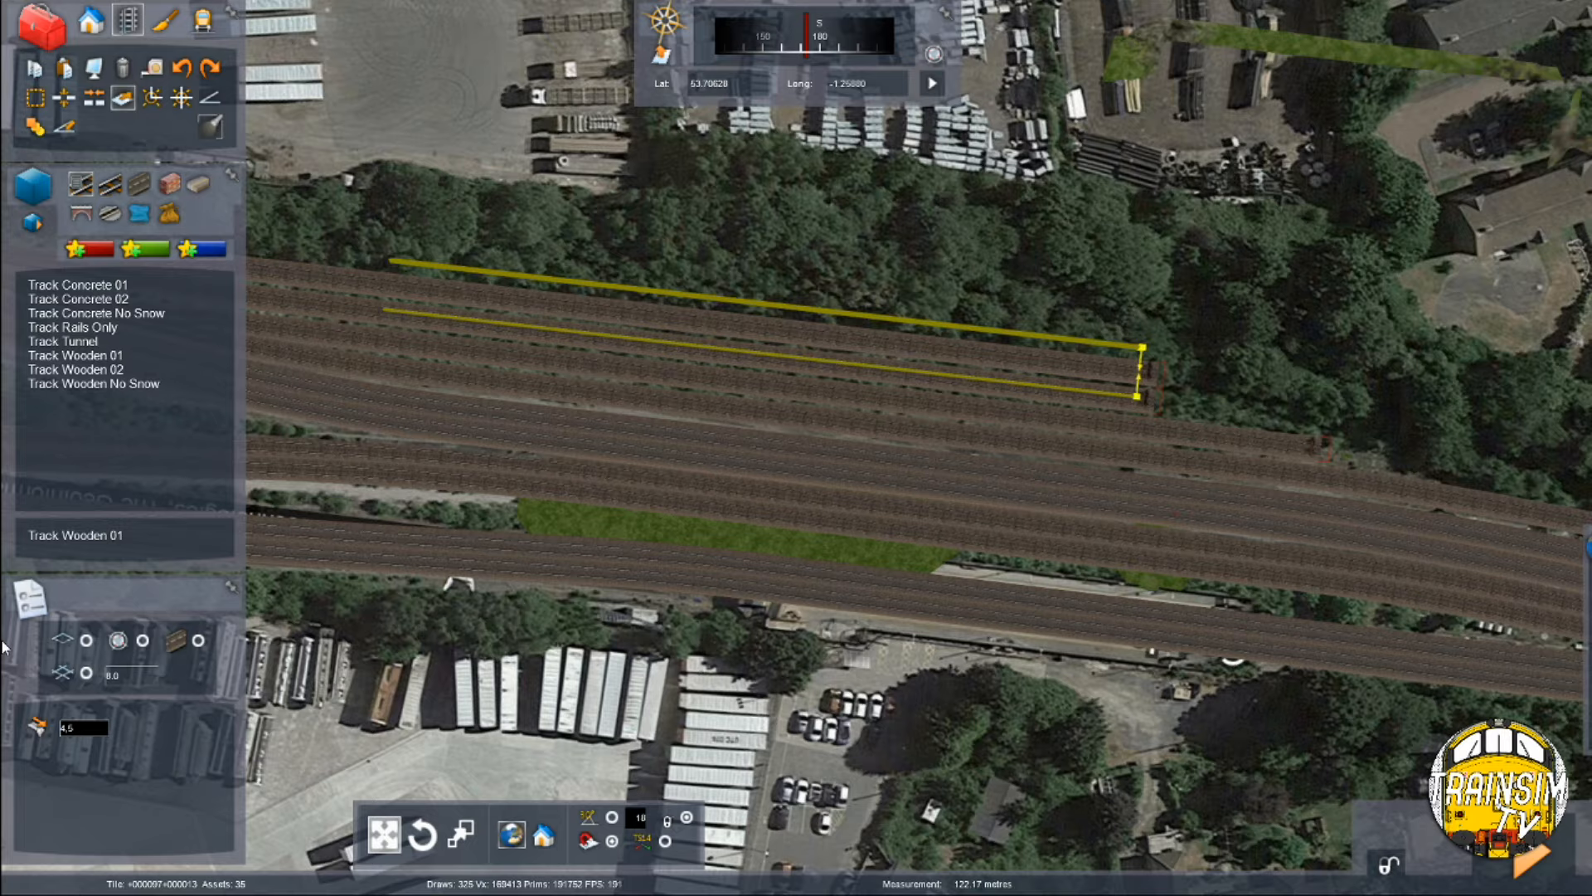
key("Up")
key("Right")
left_click(122, 365)
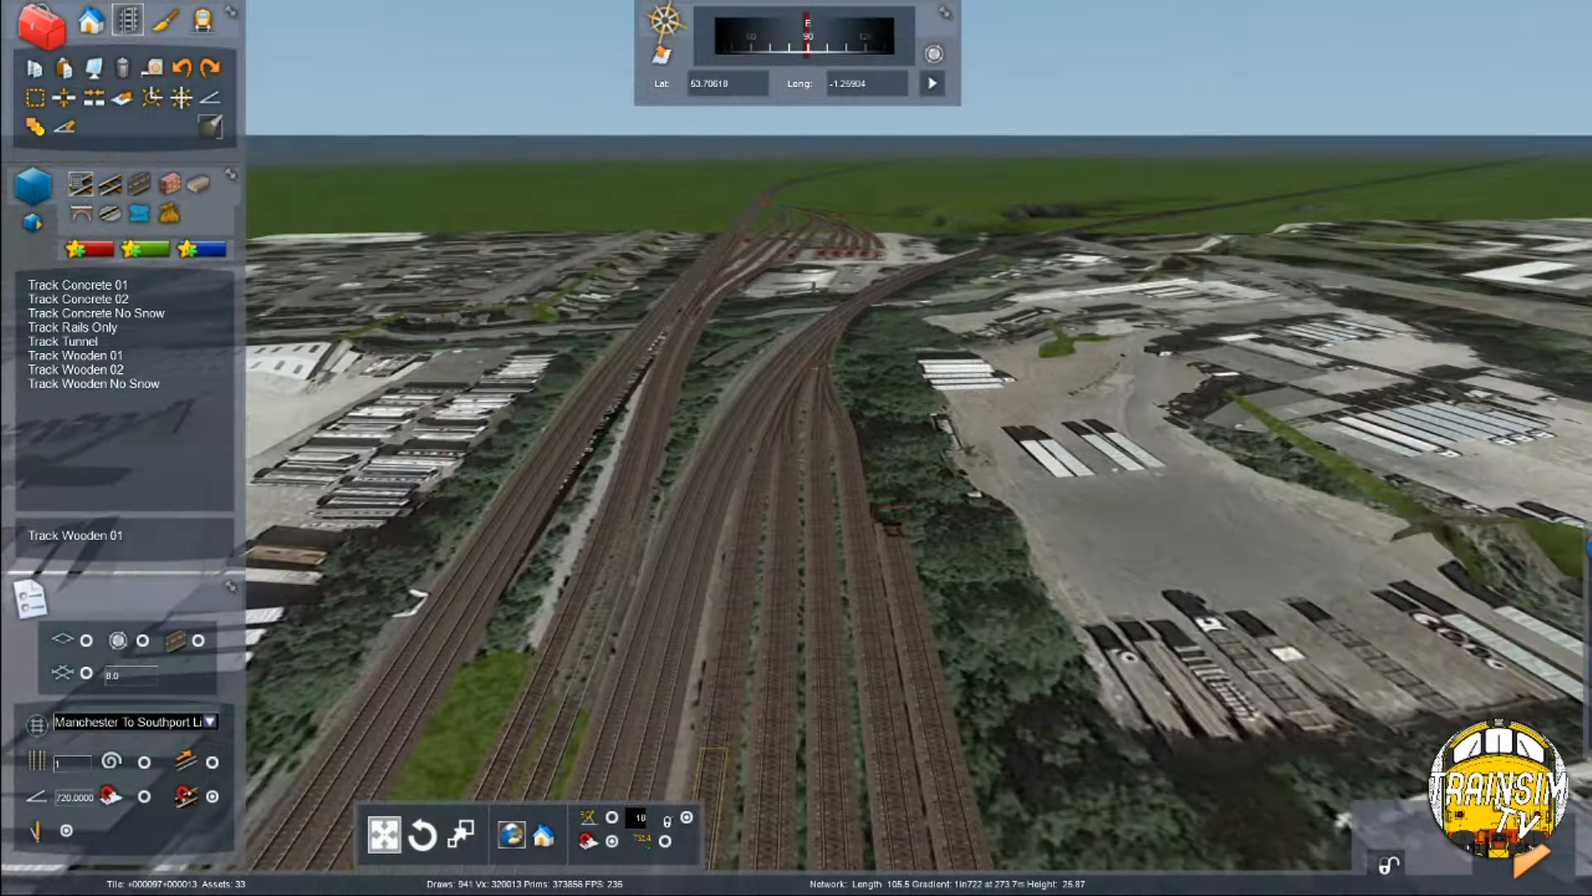
Step: Extend the new outermost siding eastwards with Main Line-type Track Wooden 01, adding a straight stretch and a curved one
key("Up")
left_click(108, 348)
left_click(109, 354)
left_click(865, 756)
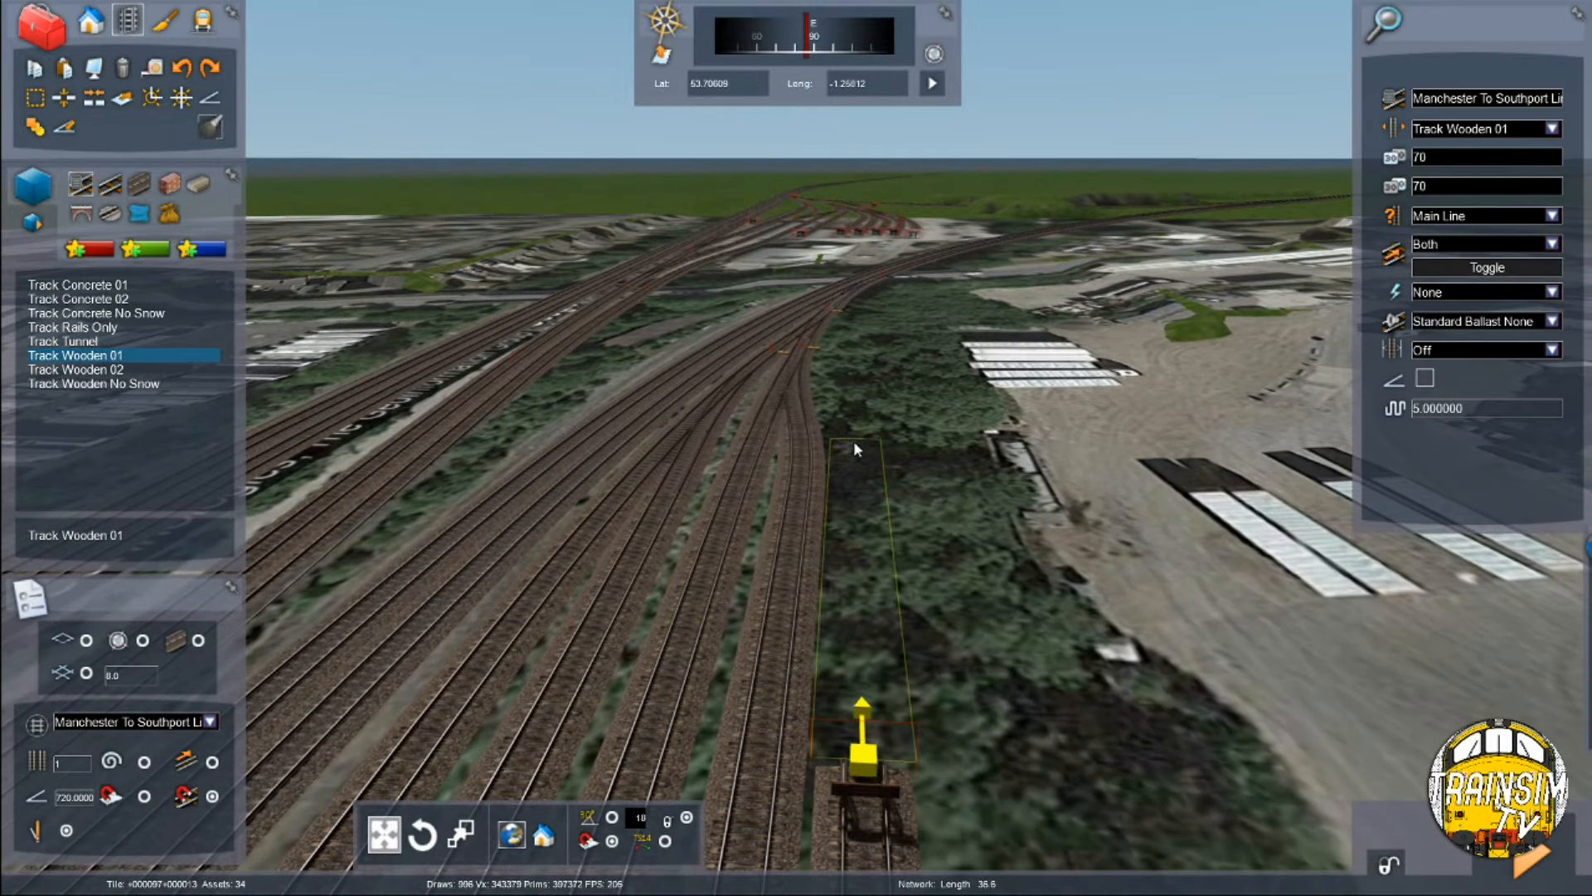
left_click(857, 441)
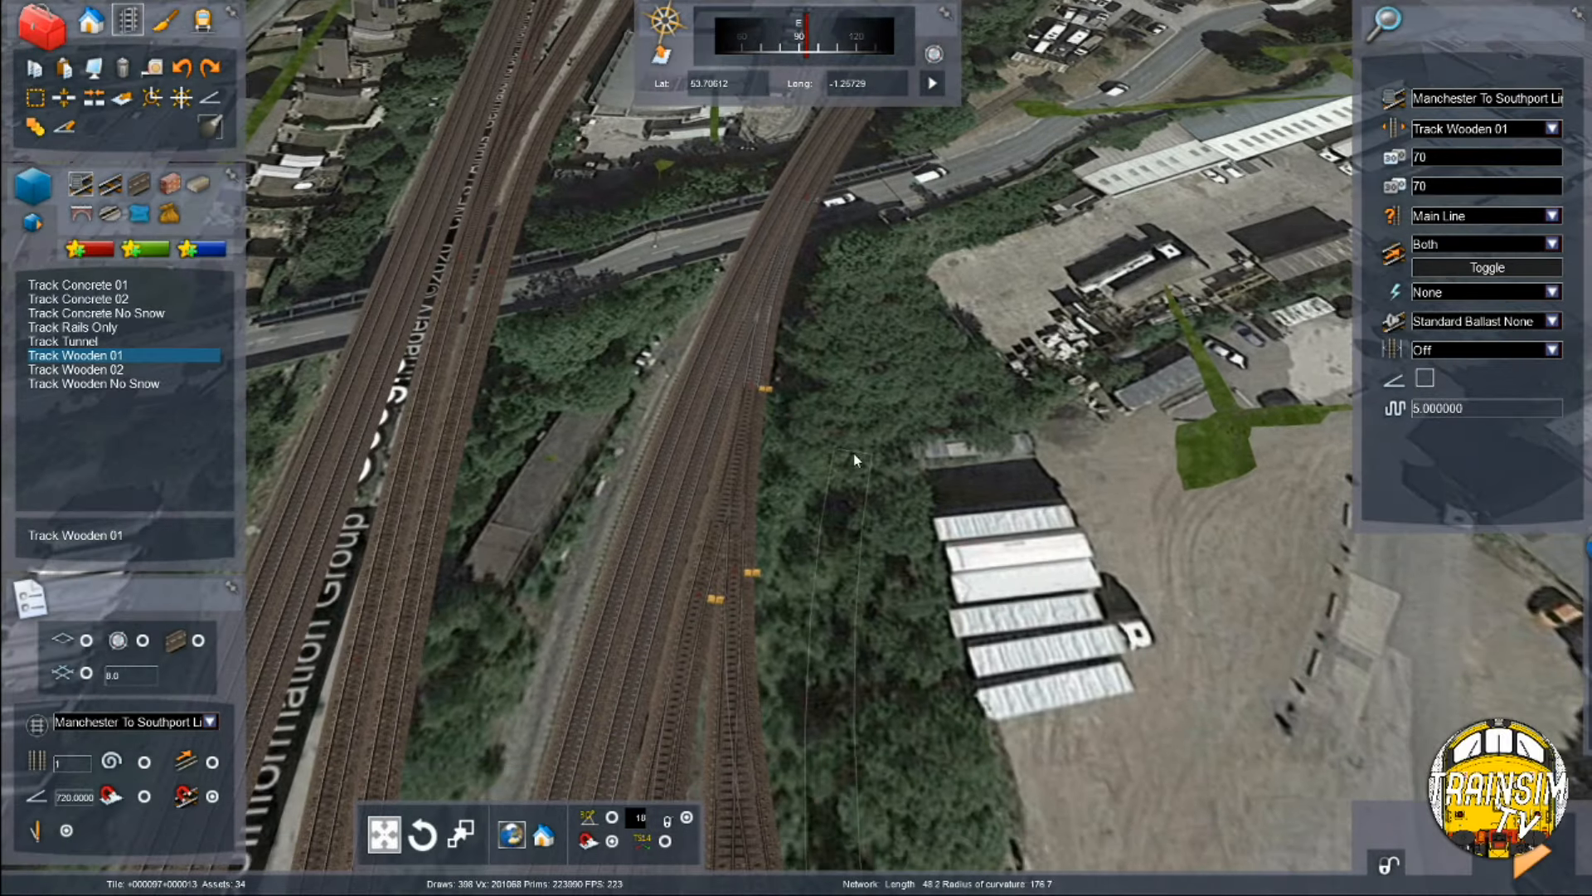
left_click(833, 411)
right_click(835, 412)
Step: Save the changes to the route
right_click_drag(768, 494, 1028, 556)
right_click_drag(740, 566, 775, 452)
key("9")
key("9")
key("F2")
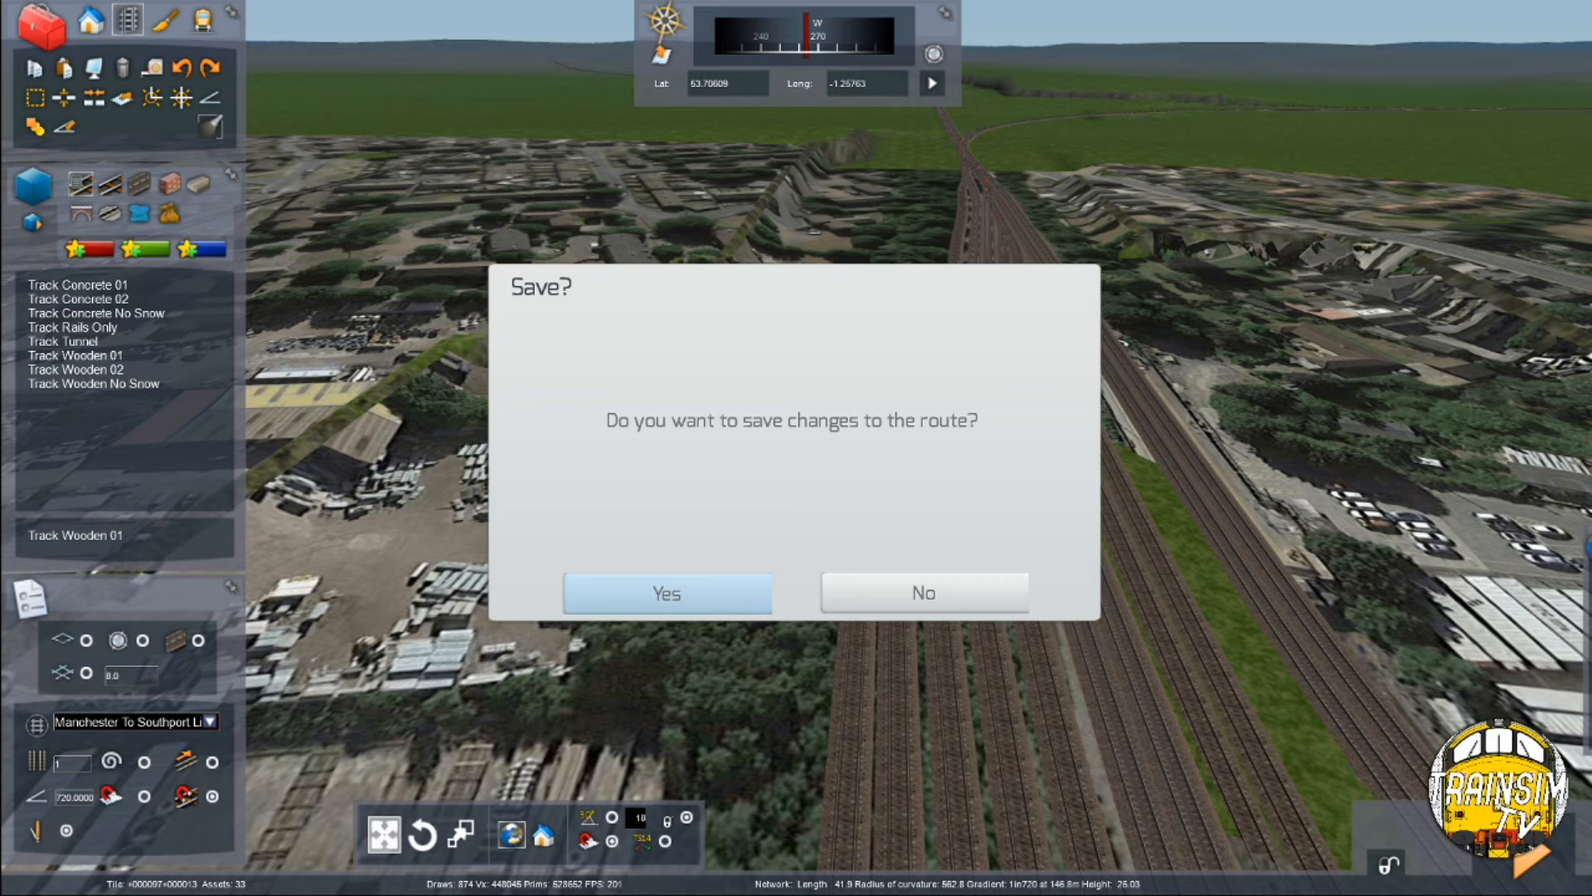
left_click(667, 594)
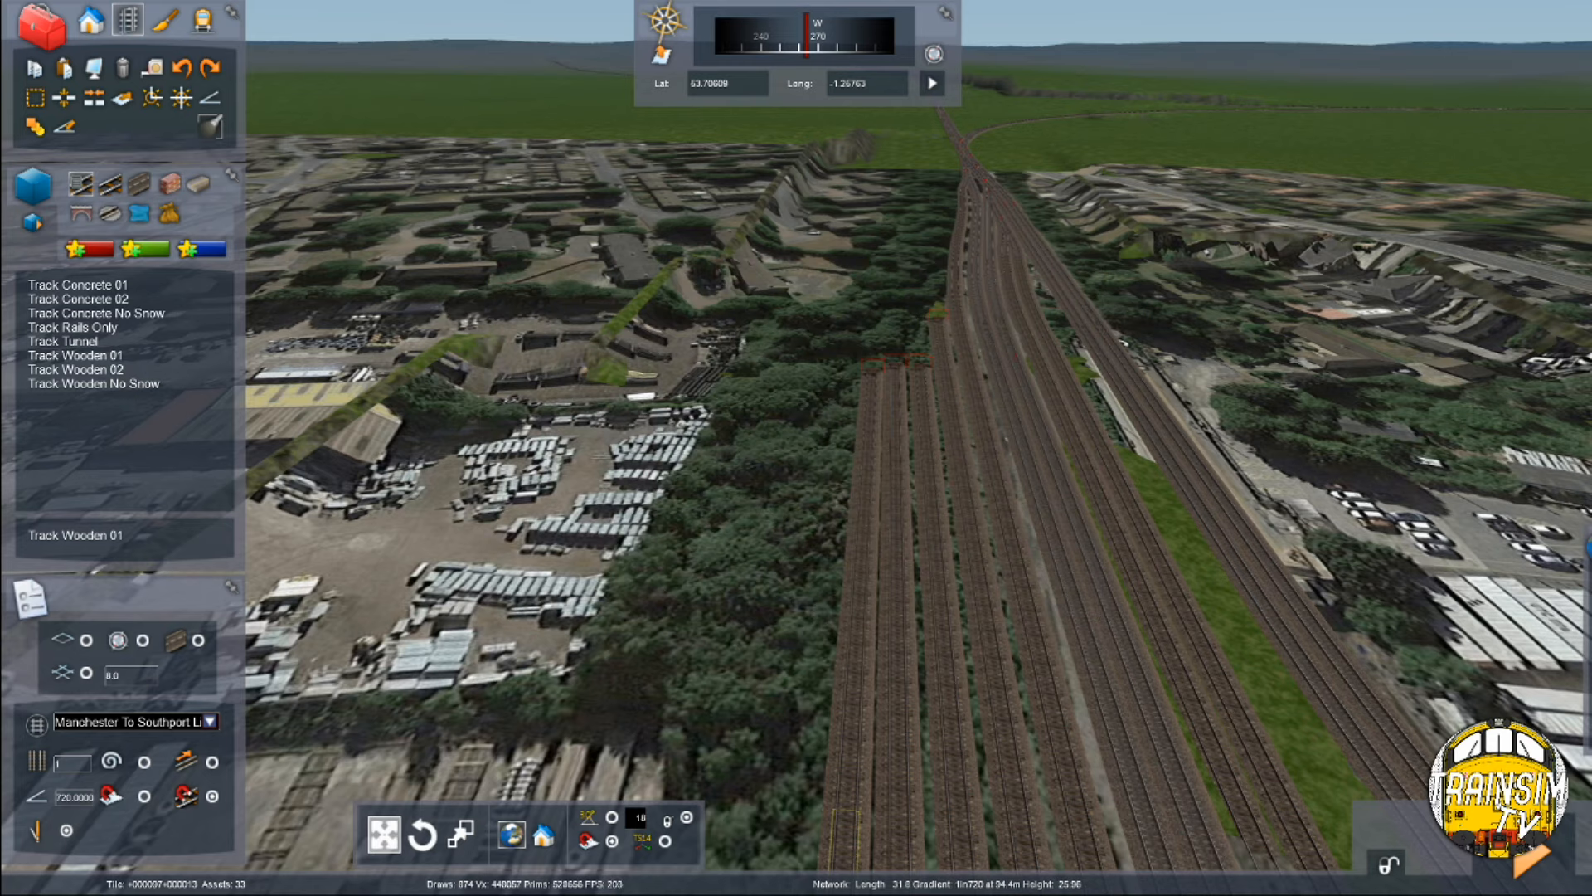
Step: Examine the row of parallel sidings from above, along with the tree line and lorry park beside them
right_click_drag(845, 837, 530, 838)
scroll(791, 518, "up", 5)
key("Right")
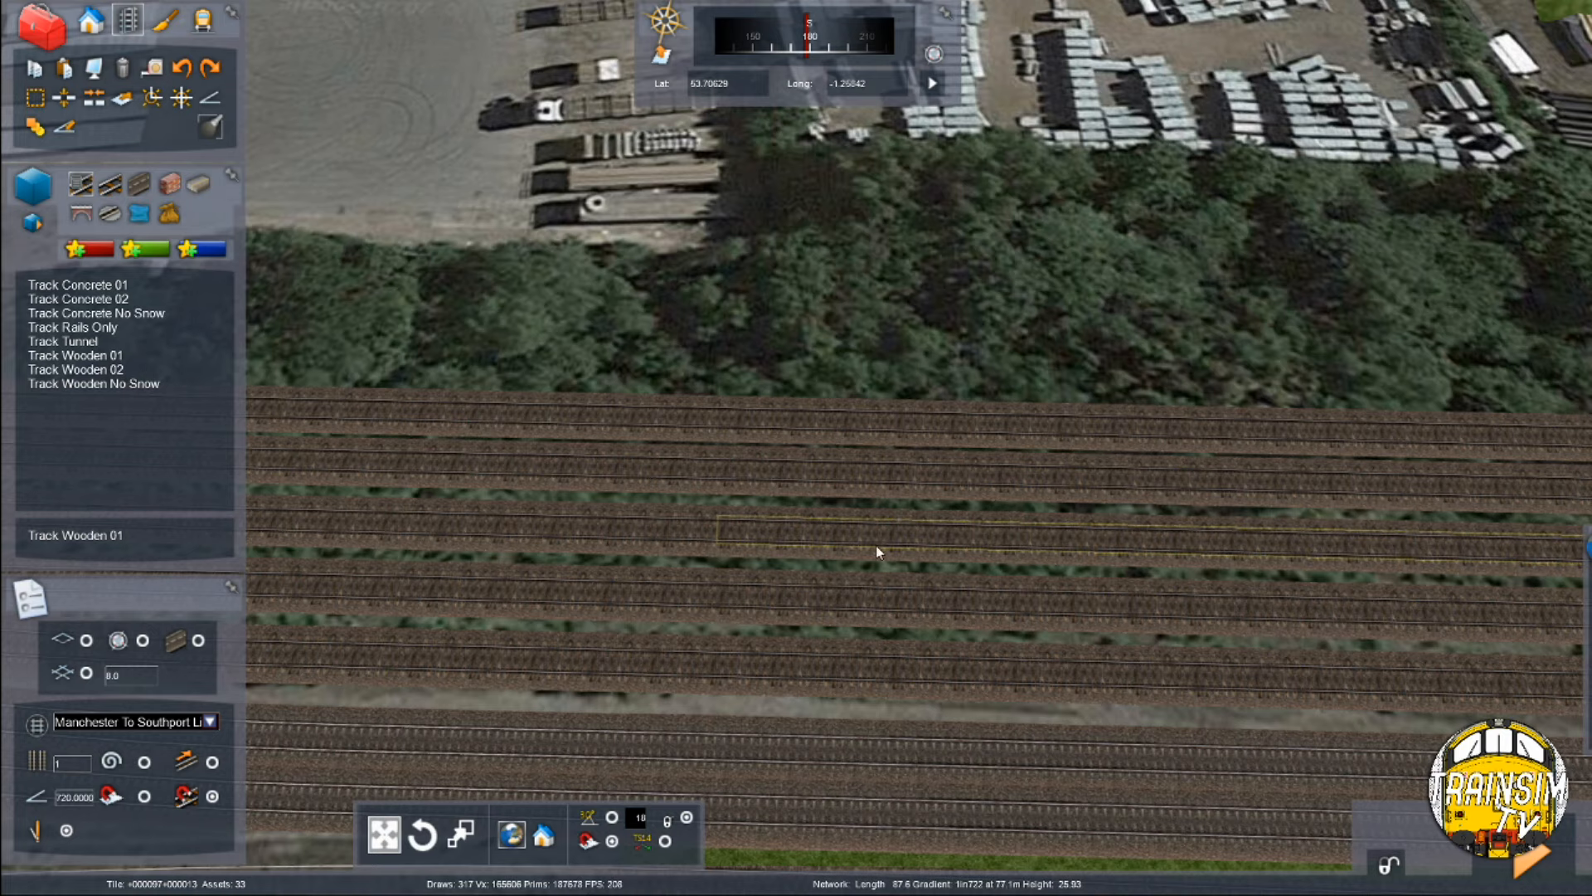
key("Down")
key("Left")
scroll(817, 288, "down", 2)
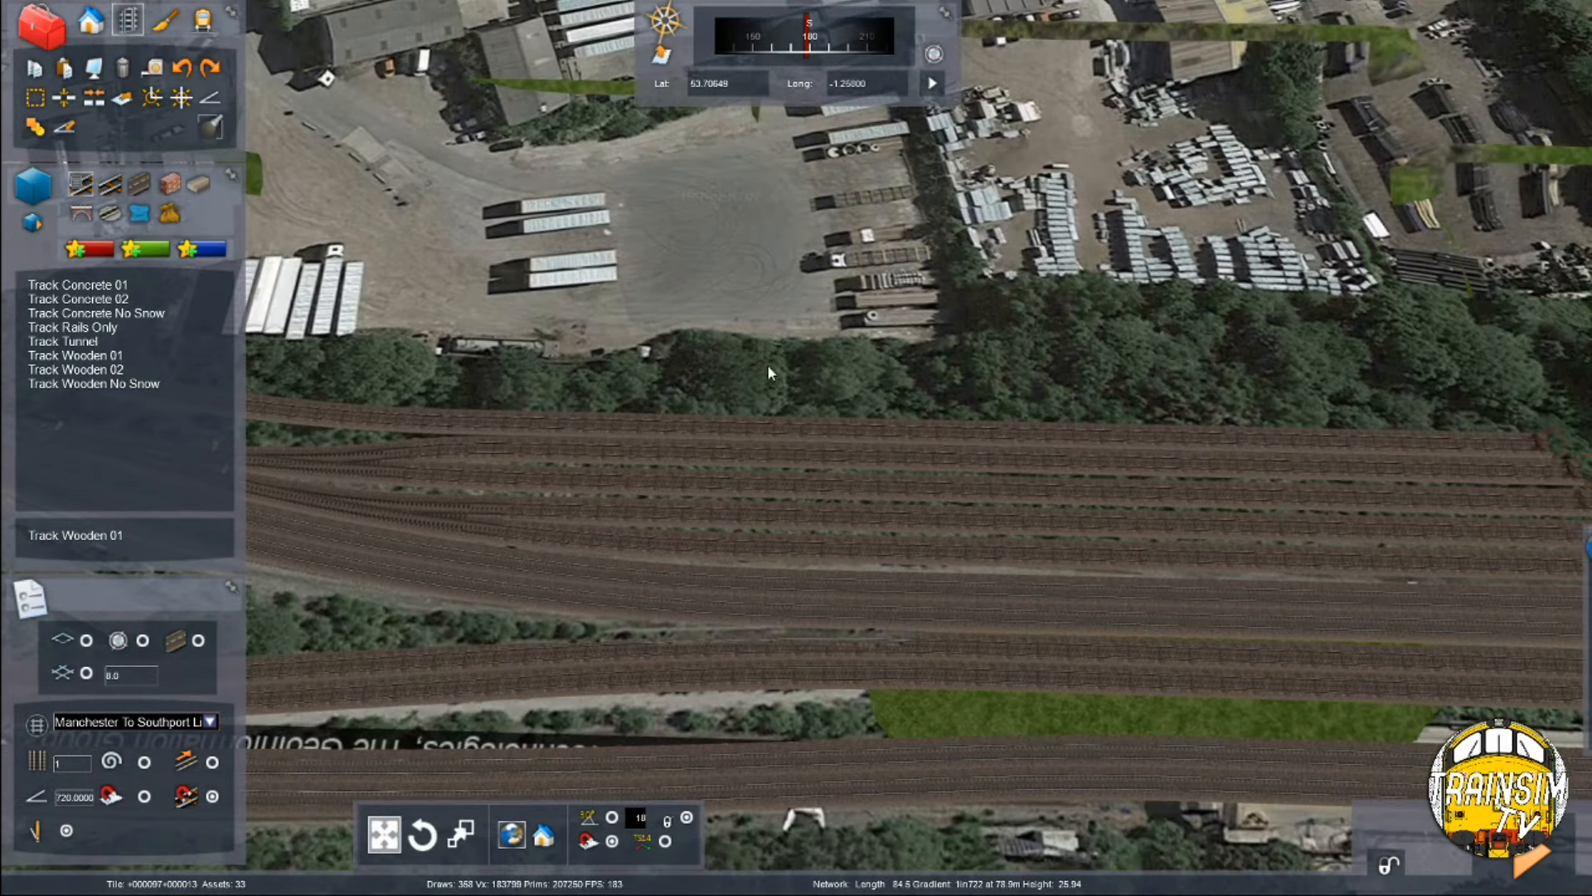
scroll(780, 364, "up", 4)
key("Right")
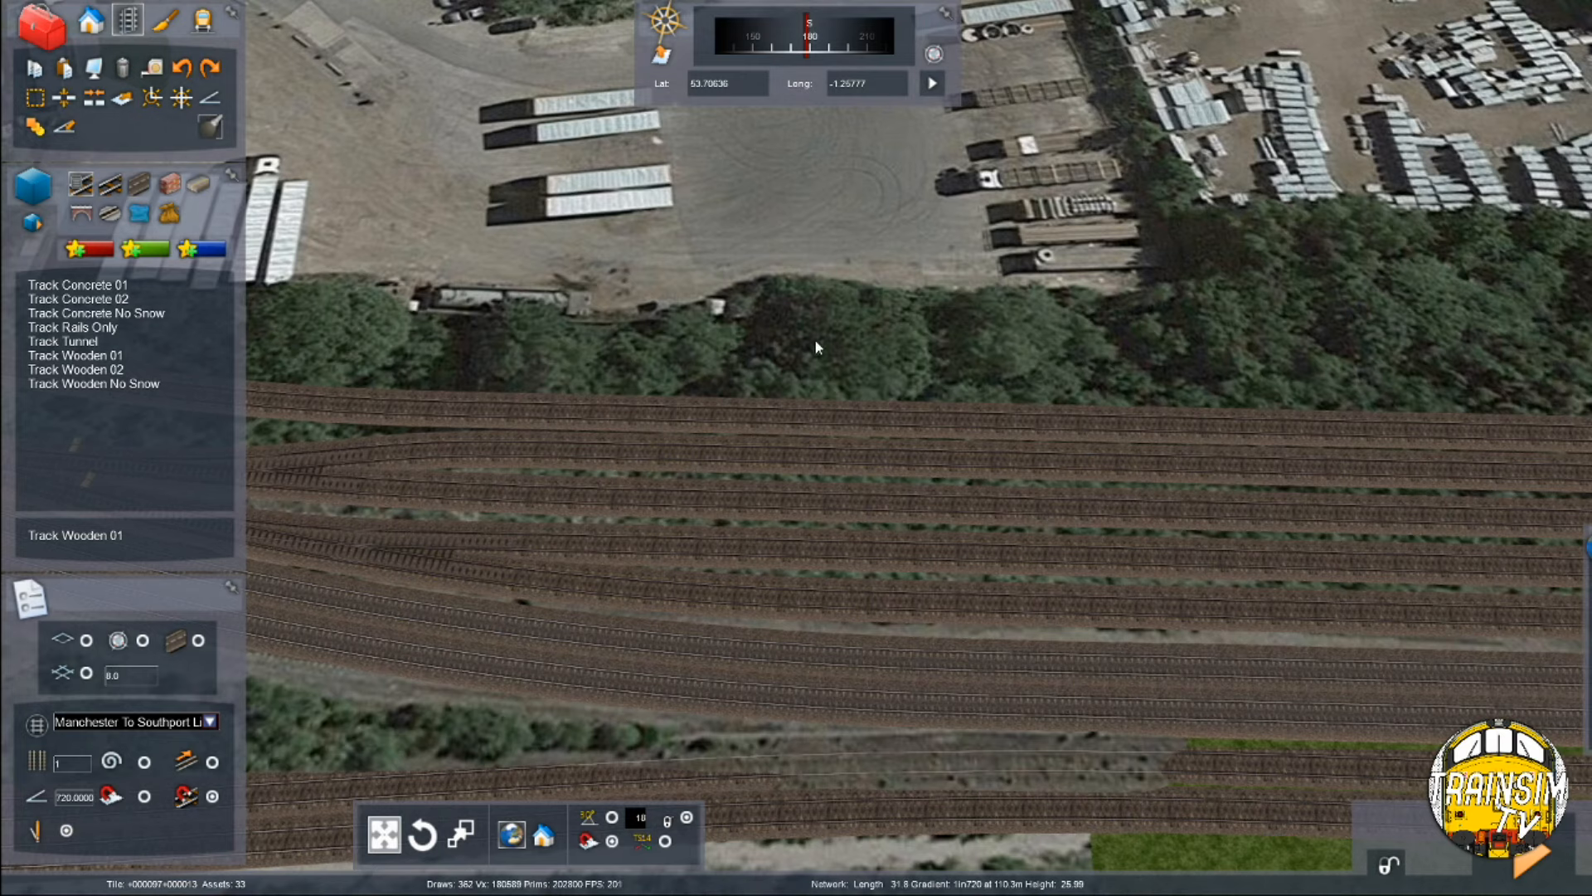
Step: Try to offset the outermost siding's stretch of about 130 m by 4.0 for another parallel siding outside it
left_click(34, 97)
key("Right")
mouse_move(704, 368)
left_mouse_down()
mouse_move(729, 366)
mouse_move(821, 429)
mouse_move(722, 659)
left_mouse_up()
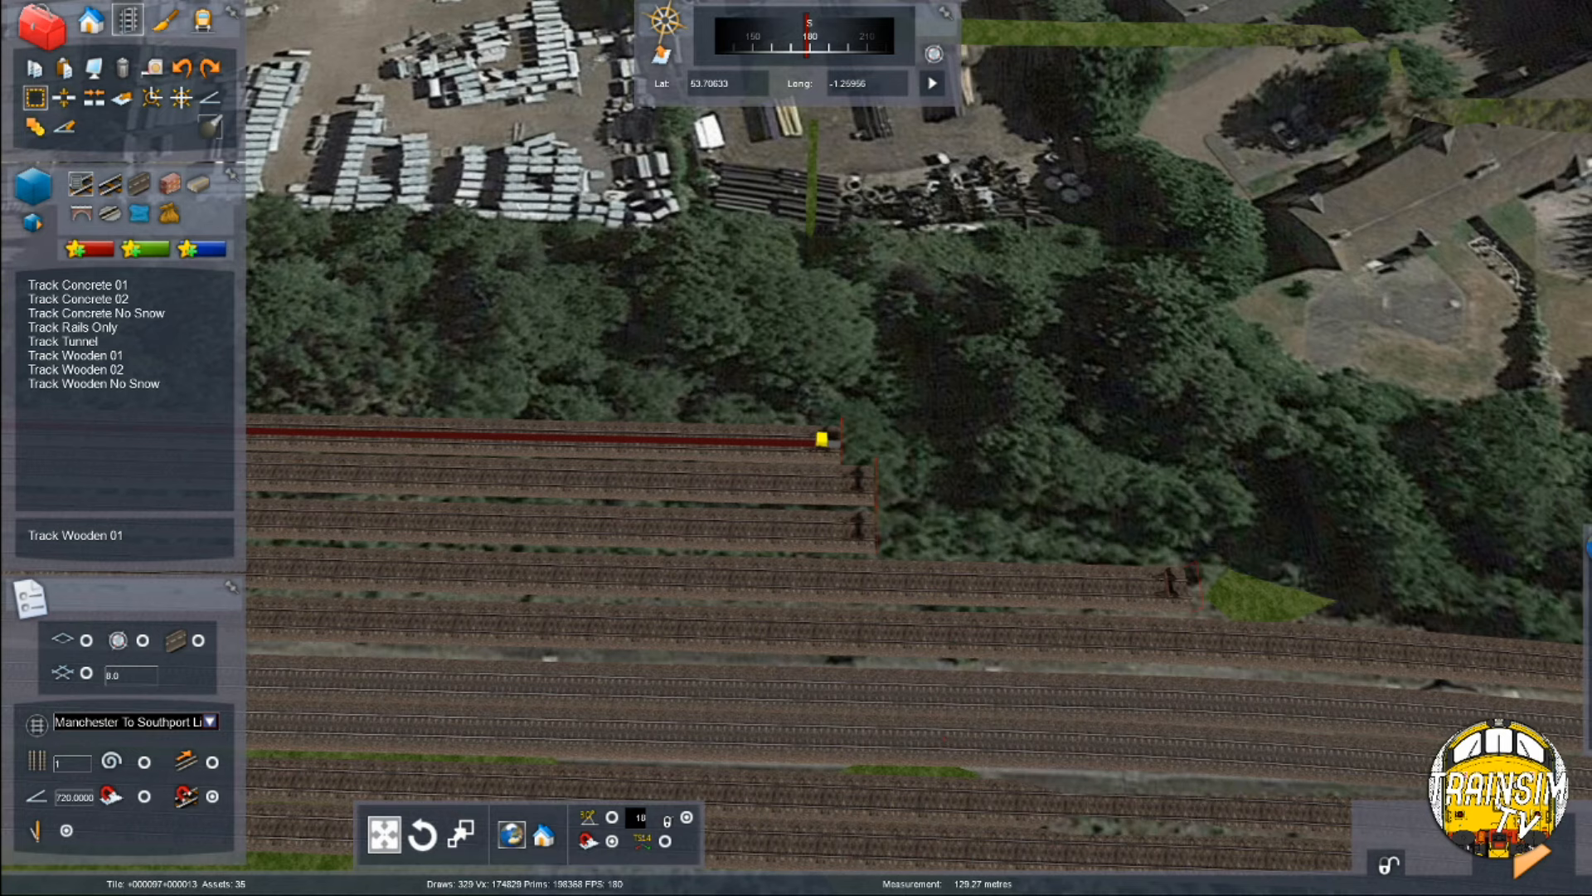
double_click(827, 439)
left_click(122, 99)
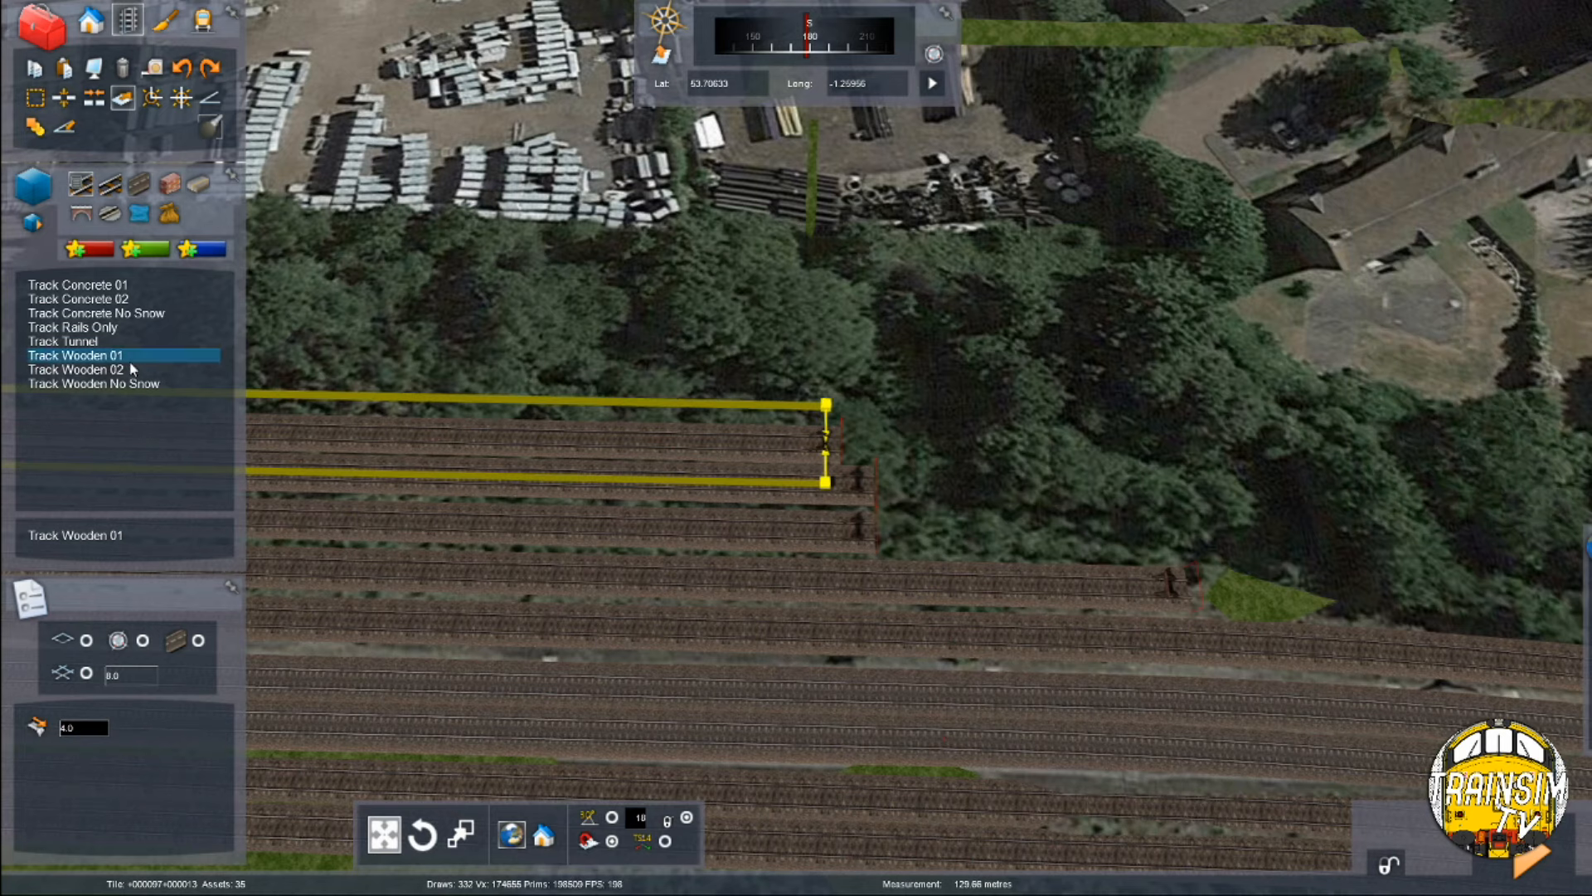
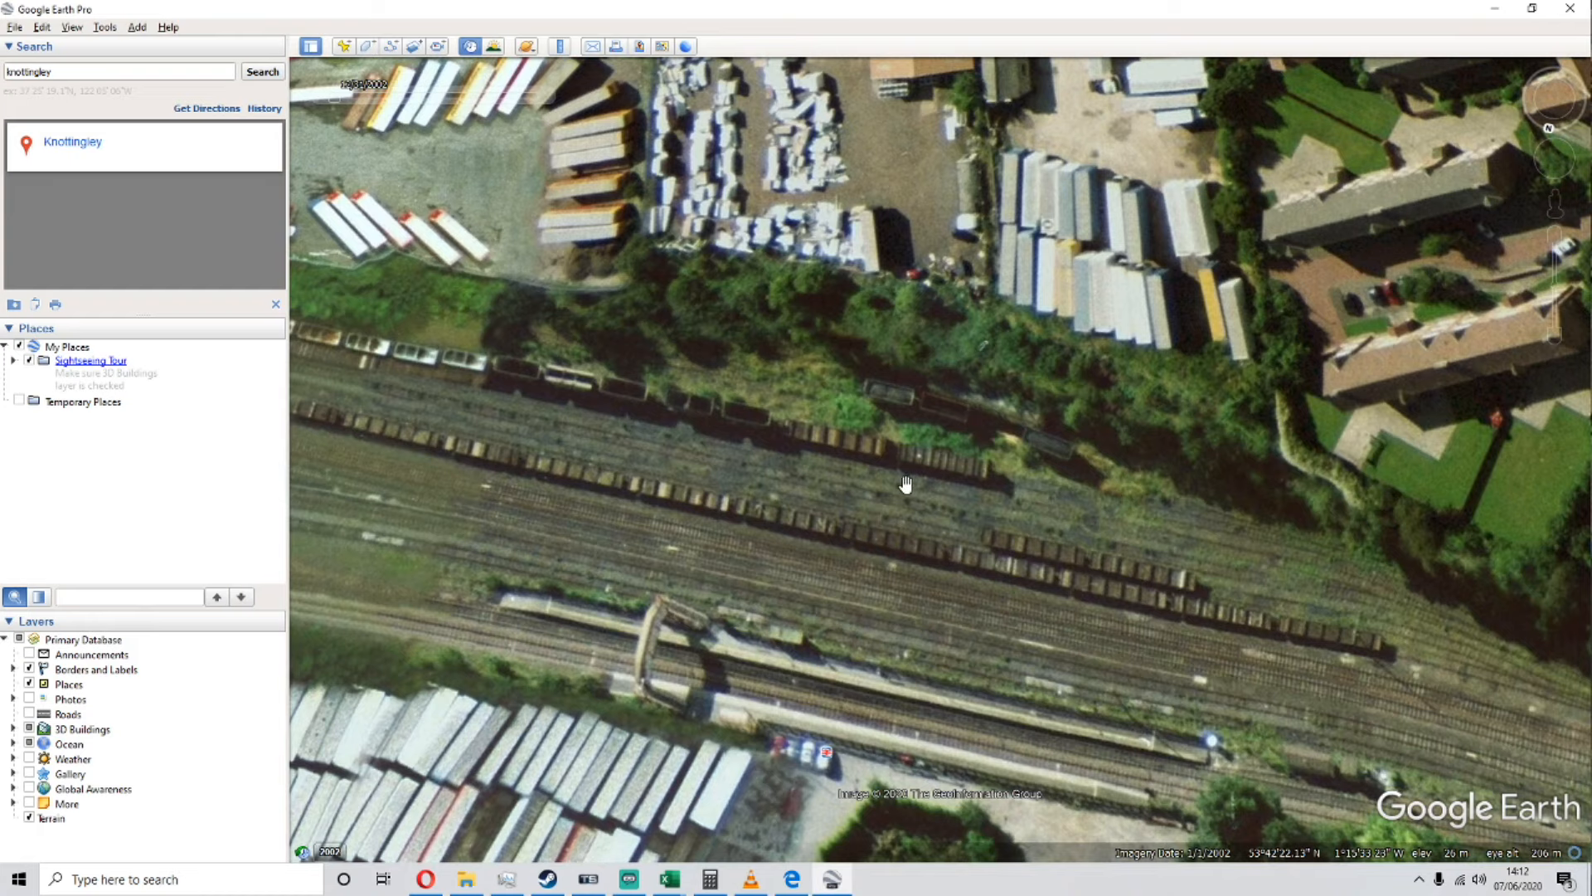
Step: Examine the 2002 Google Earth imagery of the Knottingley sidings, their stabled wagons and the storage yards beside them
left_click_drag(817, 517, 1187, 569)
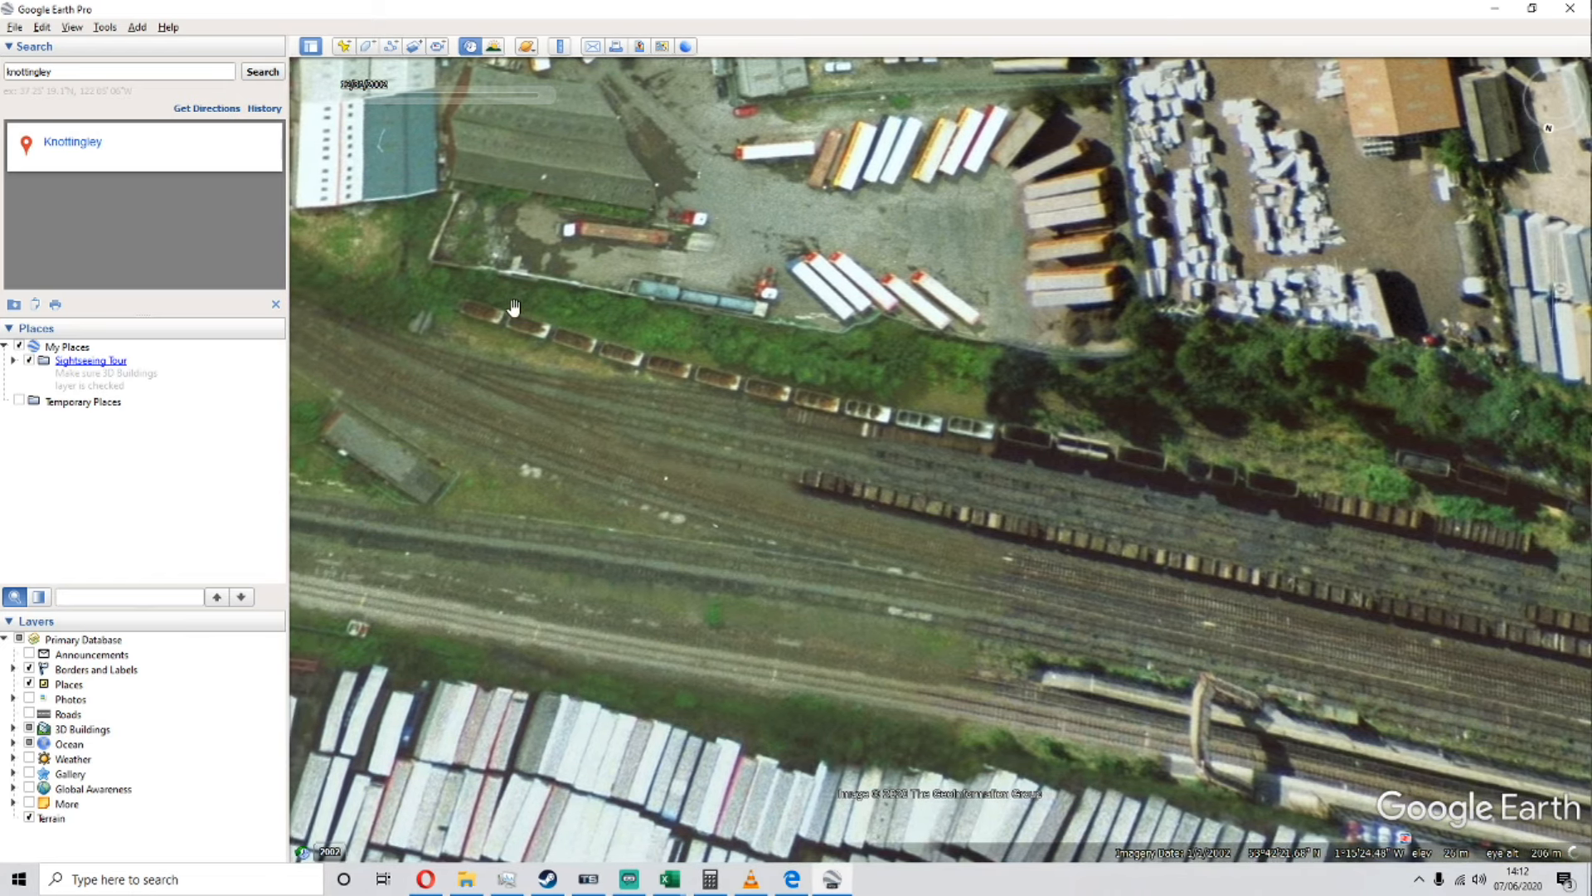
left_click_drag(1168, 482, 960, 470)
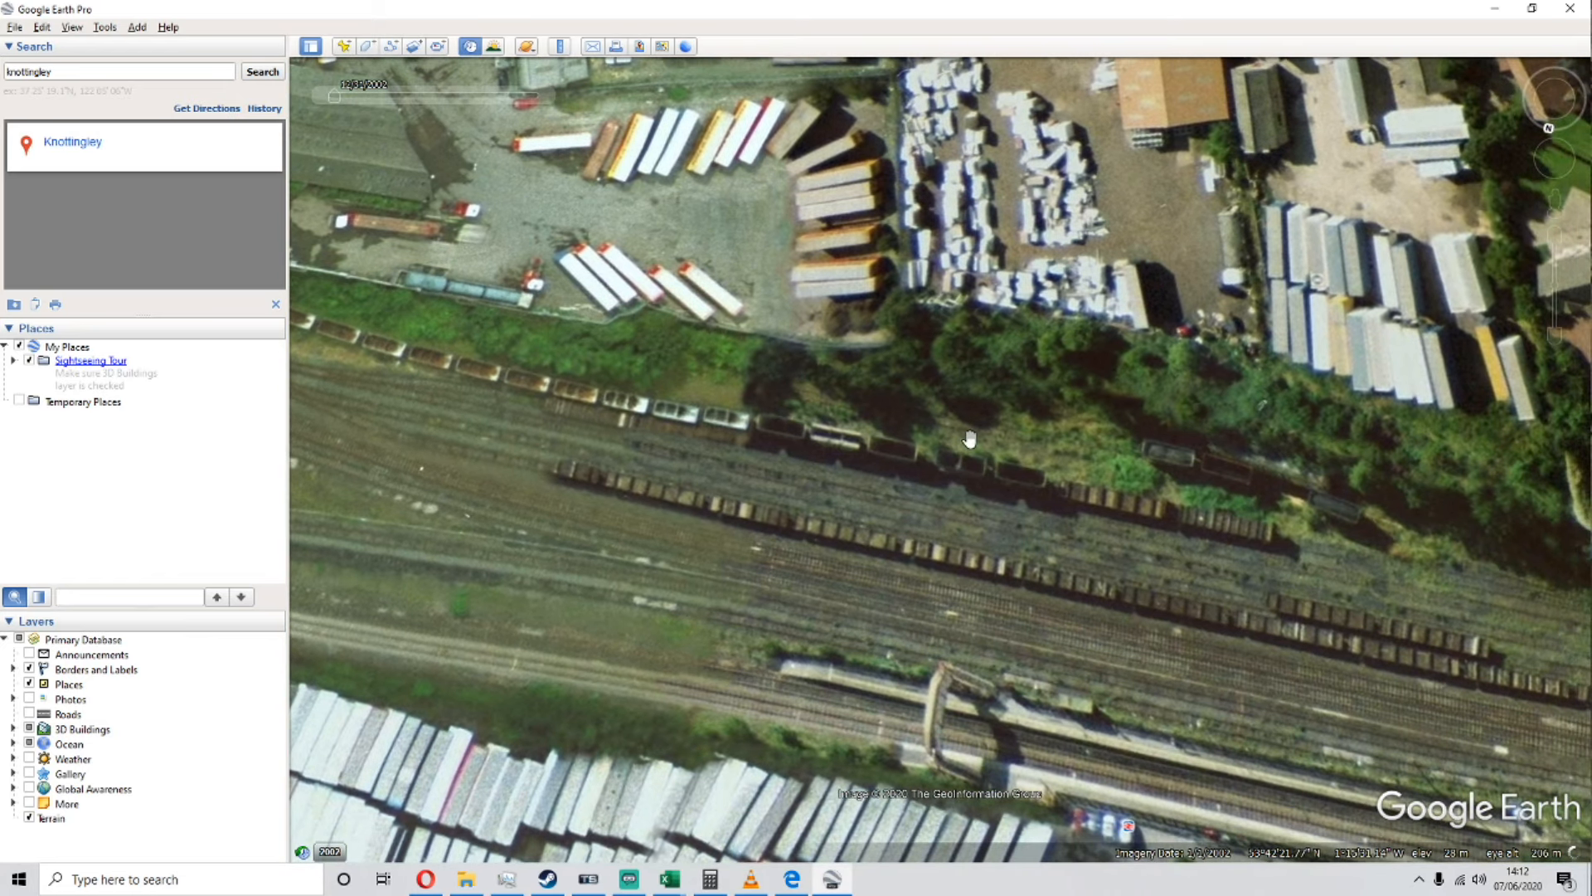
left_click_drag(1135, 454, 1000, 462)
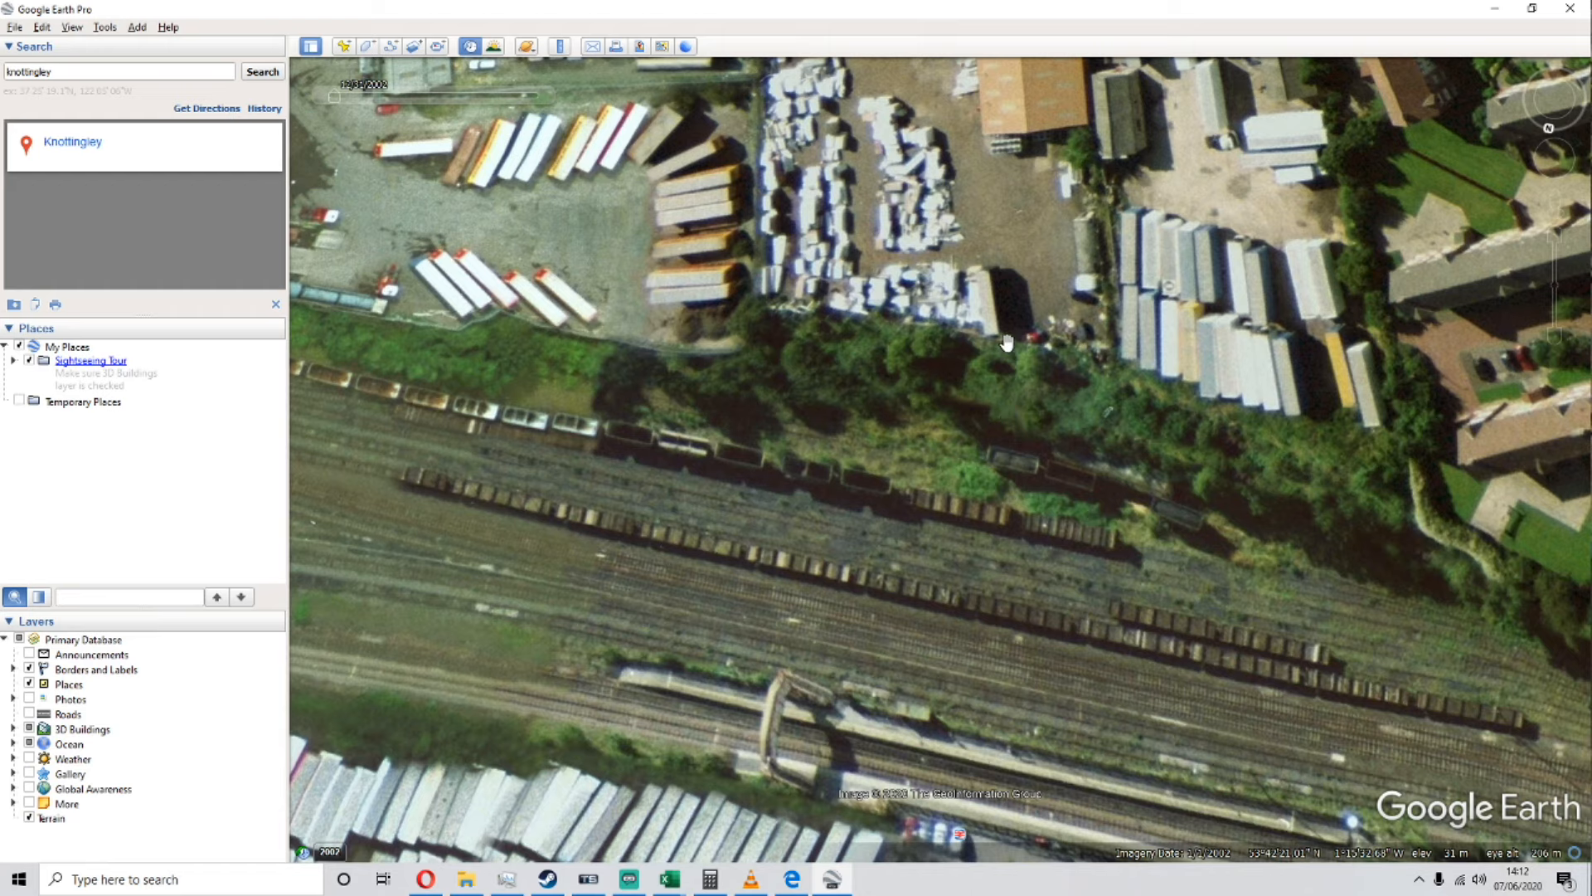
left_click_drag(1001, 407, 980, 578)
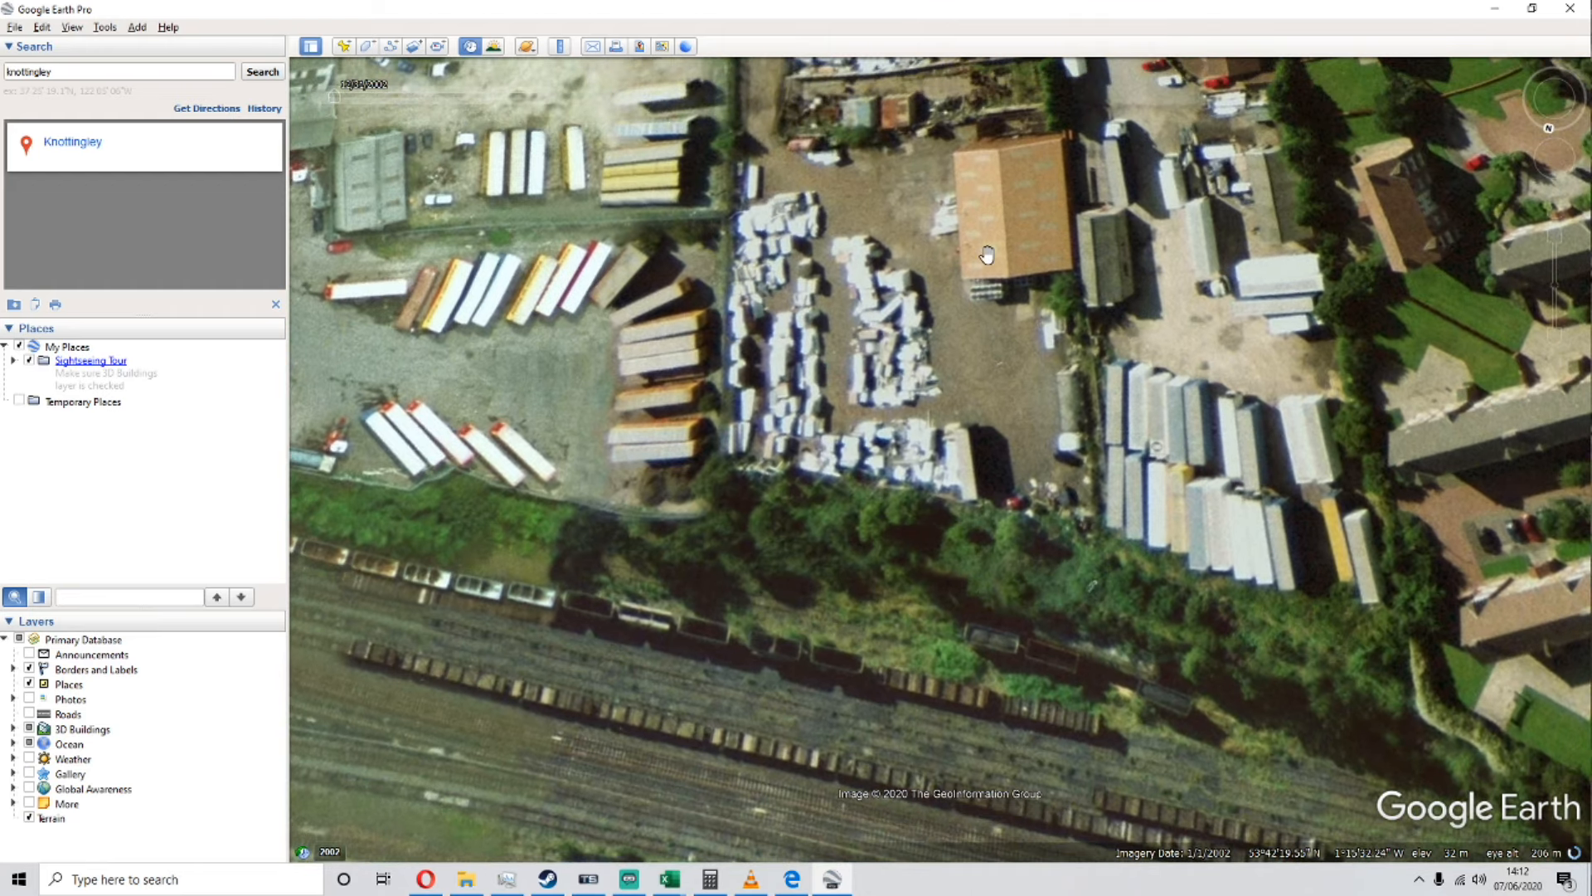
Step: Switch between the route editor and Google Earth to compare the storage yard beside the sidings with its 2002 imagery
left_click(588, 879)
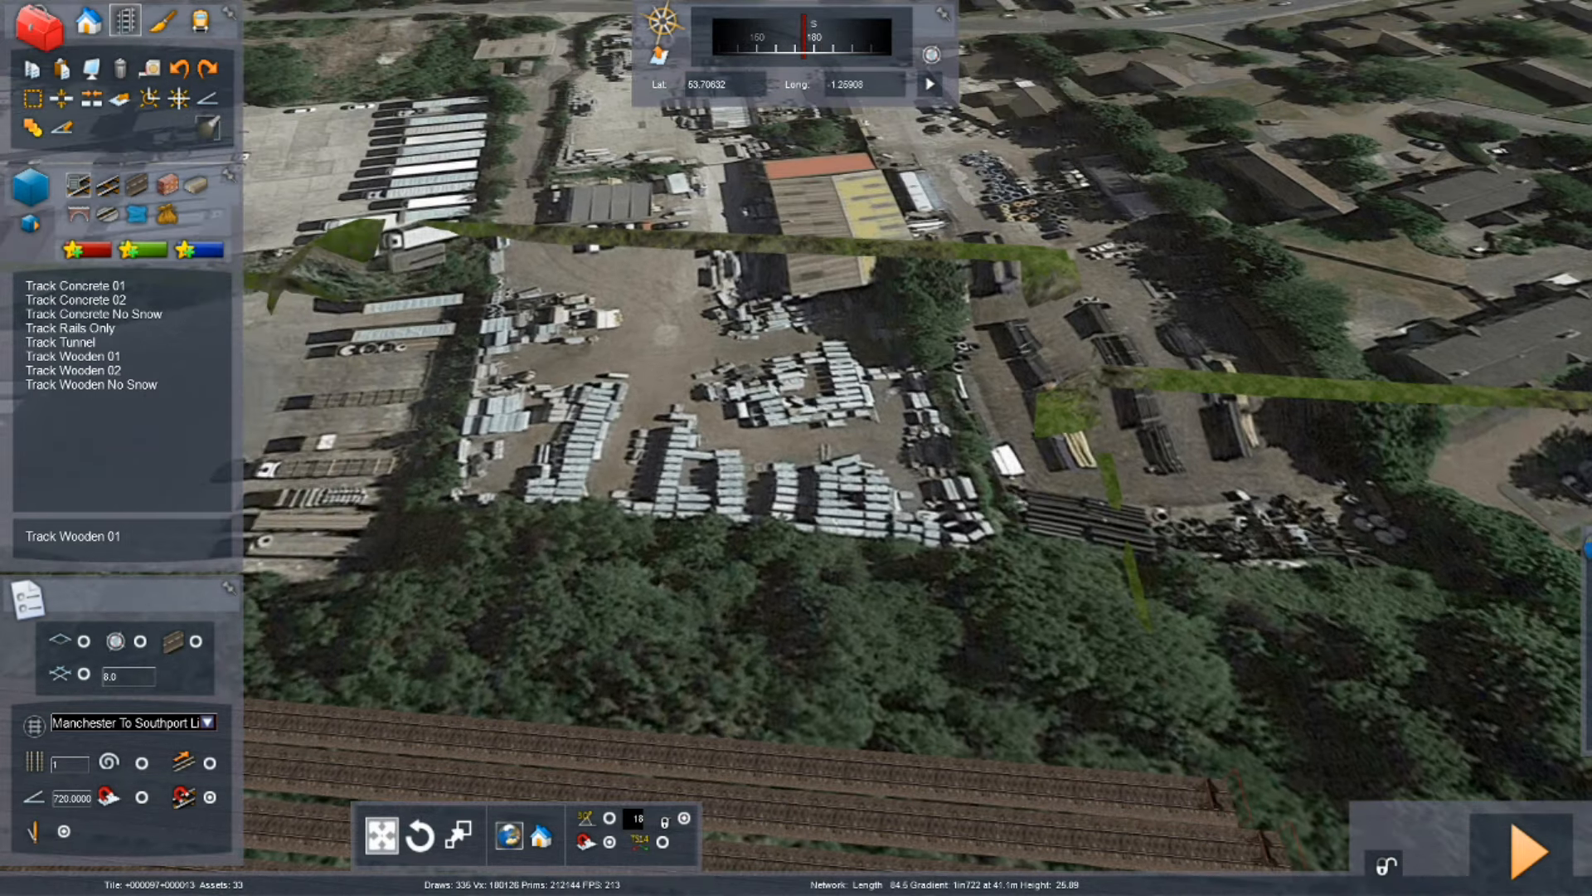
right_click_drag(866, 122, 857, 273)
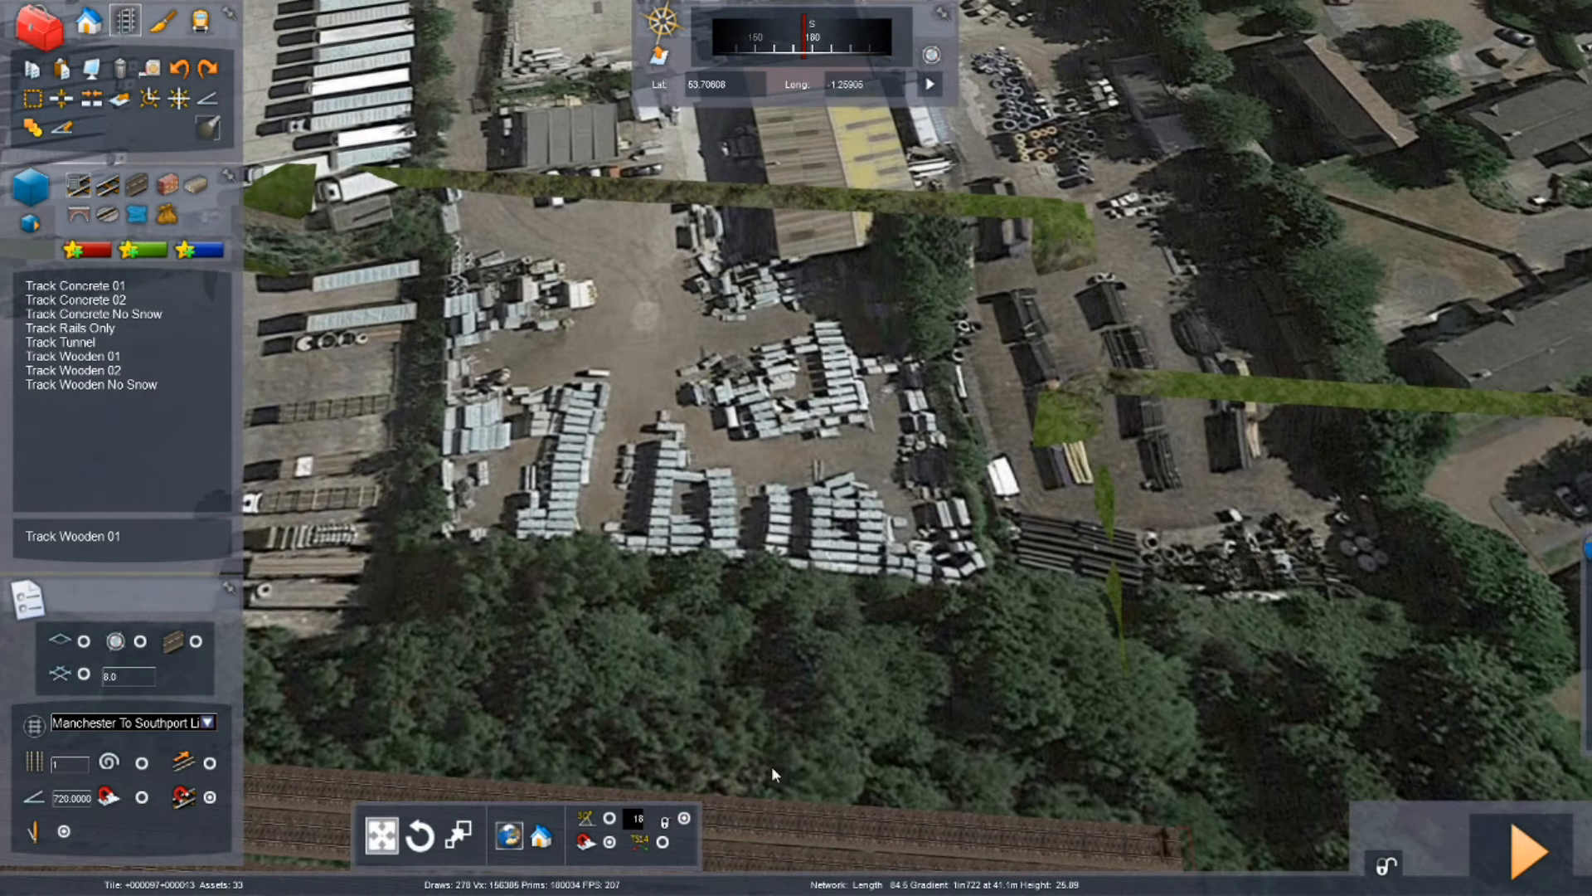
key("super")
left_click(832, 879)
left_click_drag(1002, 262, 947, 201)
left_click_drag(834, 501, 805, 543)
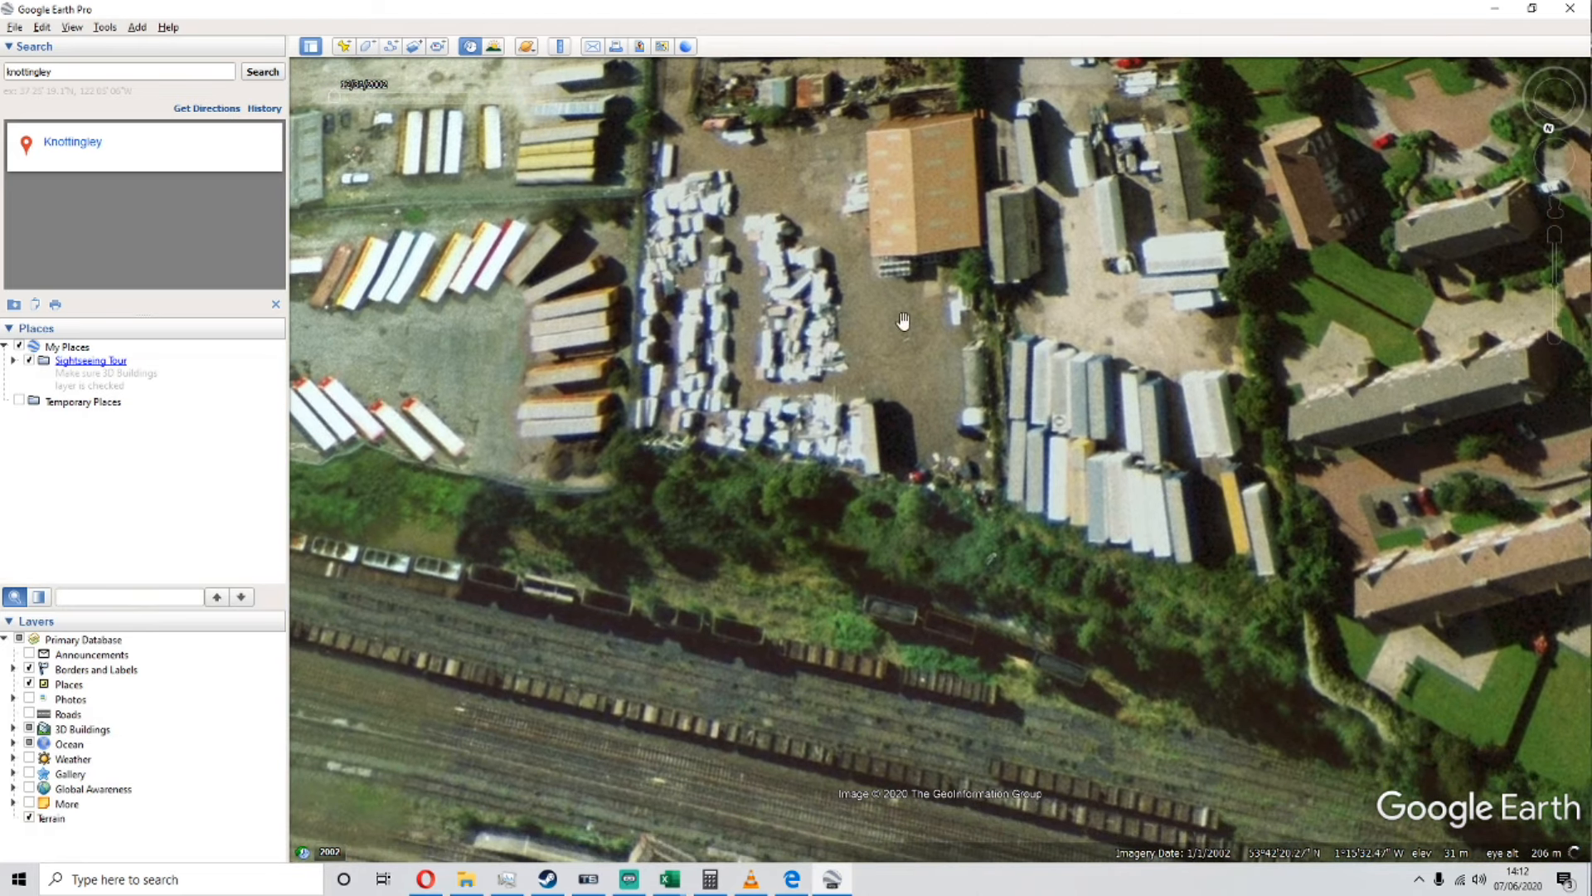
left_click(599, 884)
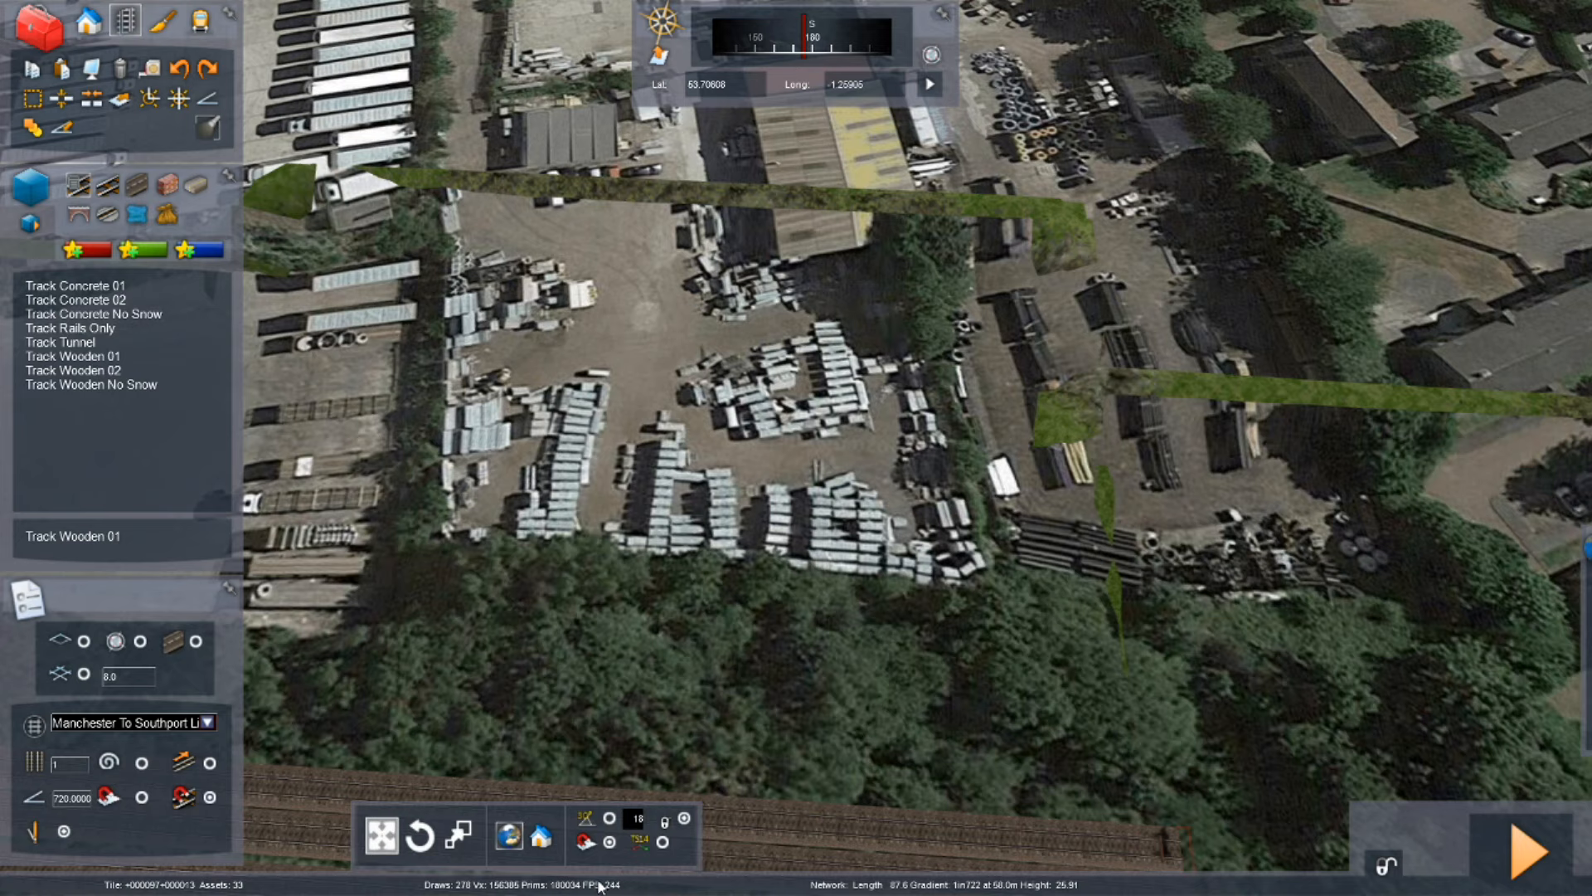
key("super")
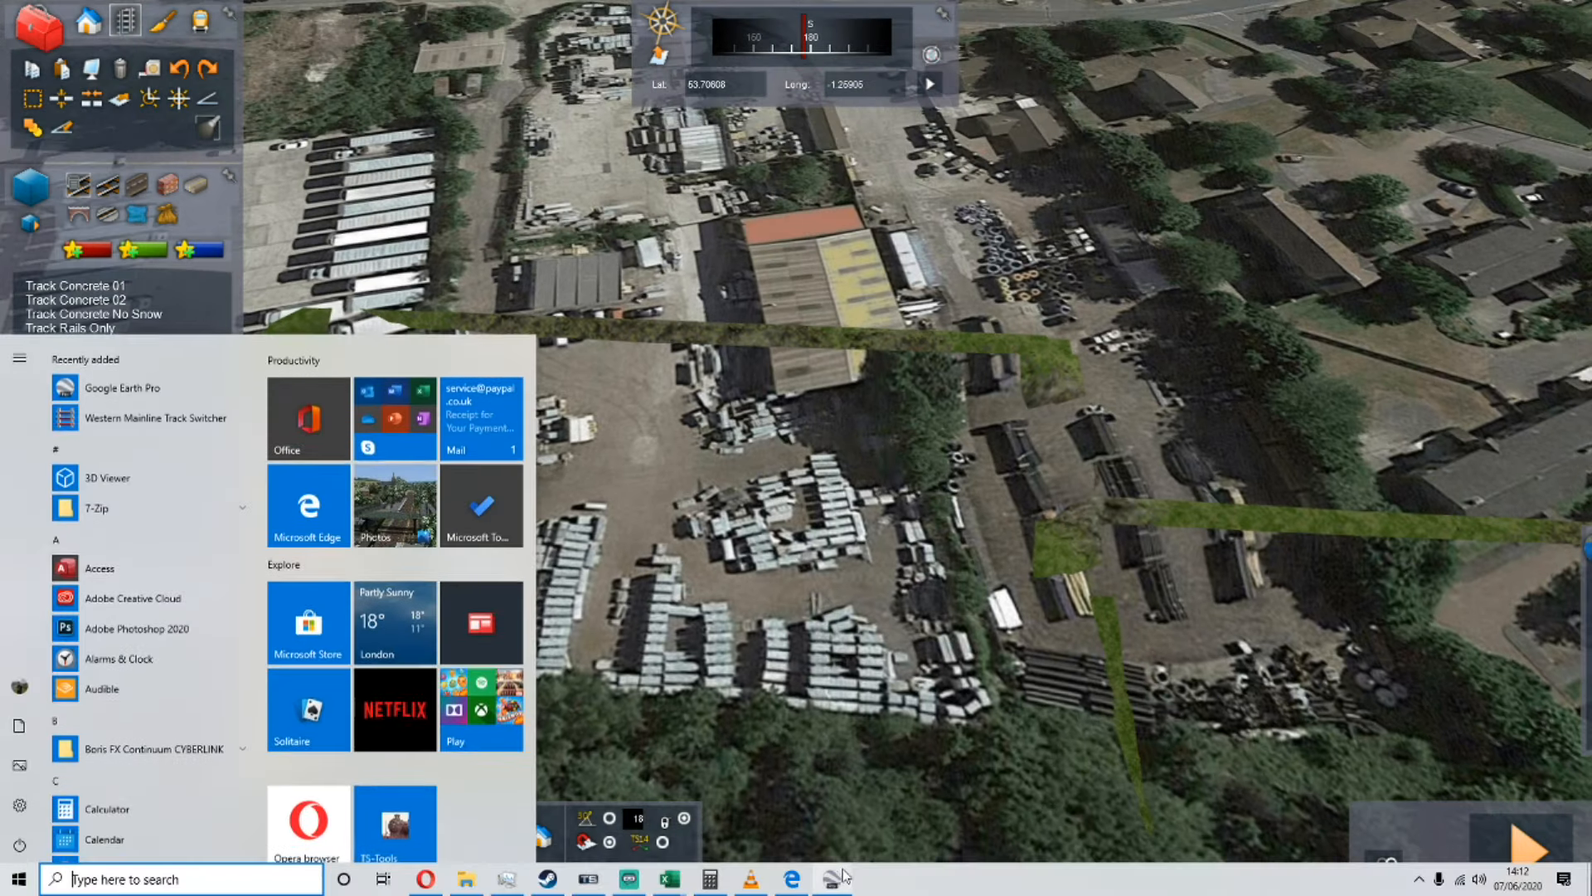
left_click(832, 879)
left_click_drag(836, 478, 852, 558)
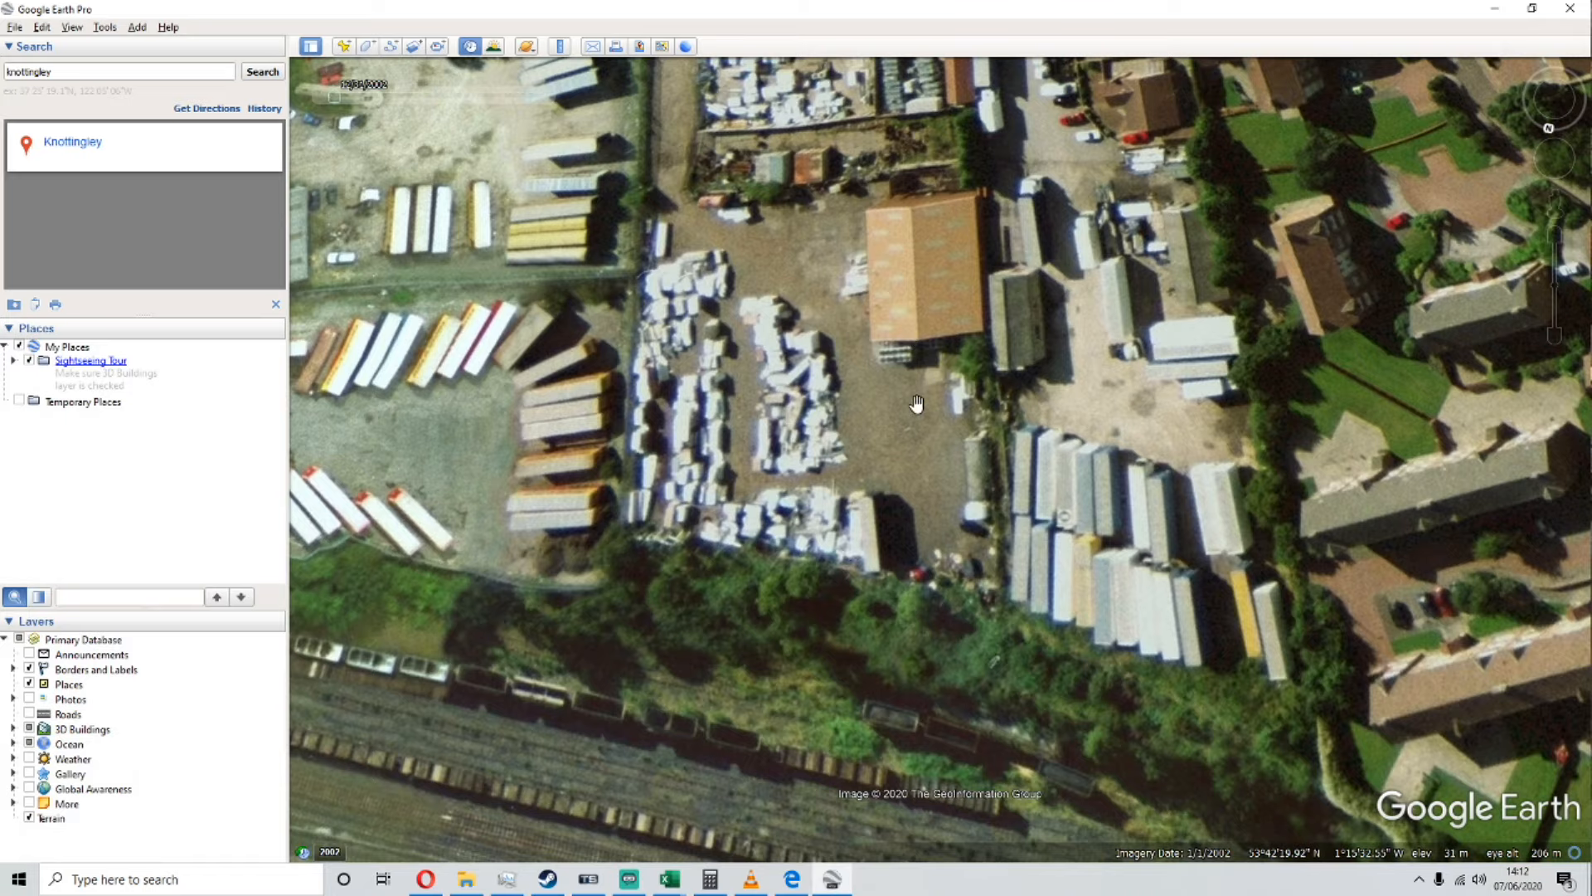
Step: Select the matching straight stretches of the two outermost sidings and prepare parallel track offsets of 9.5 beside them
left_click_drag(917, 477, 954, 394)
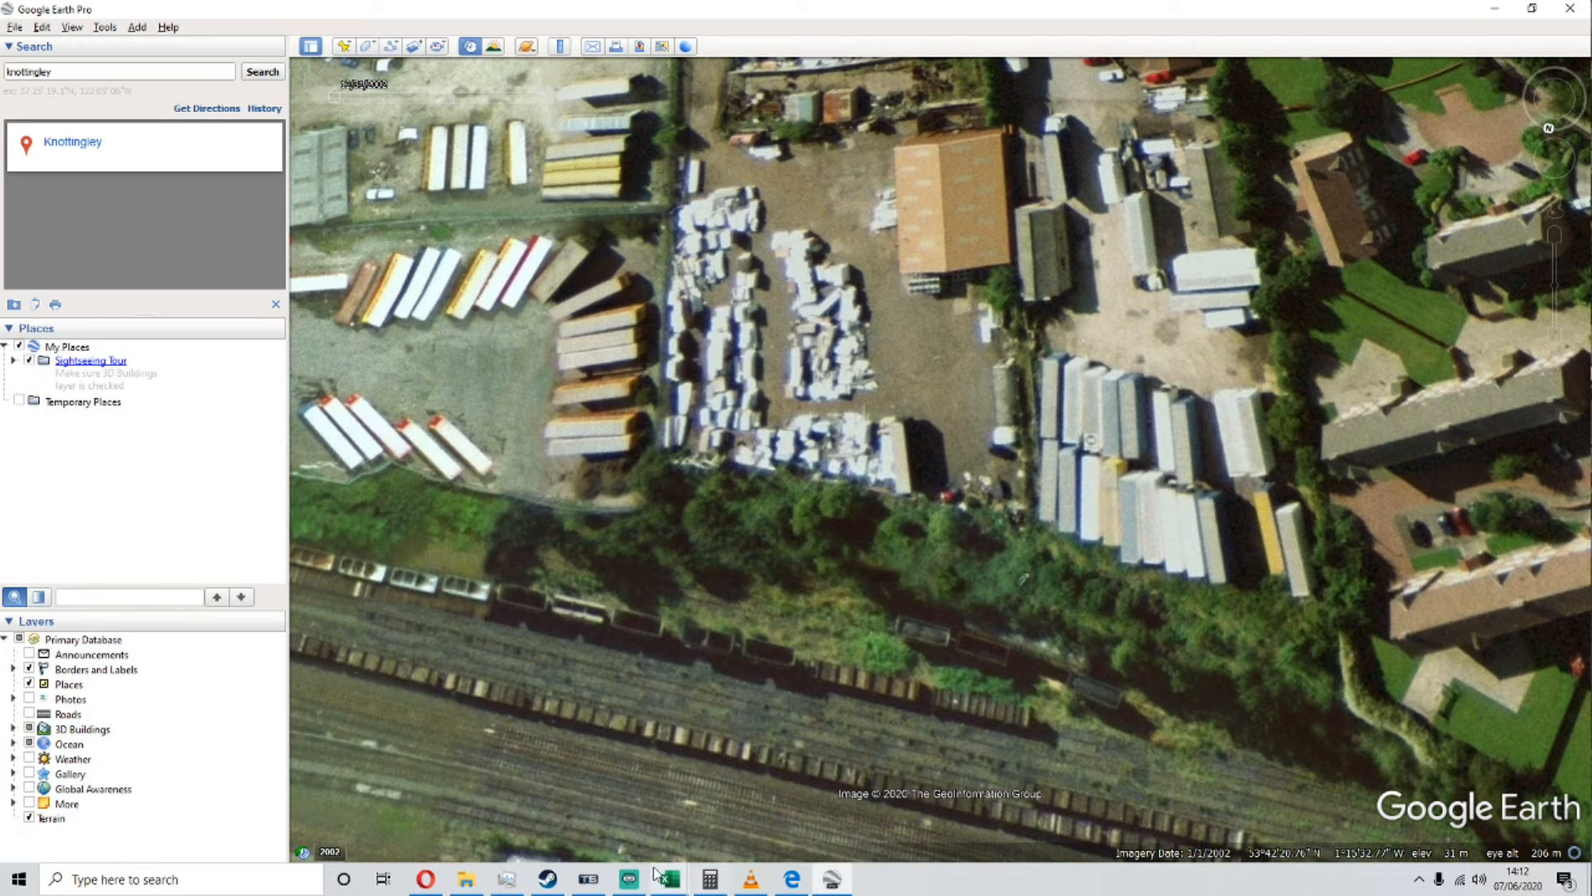
left_click(588, 879)
right_click_drag(764, 667, 846, 567)
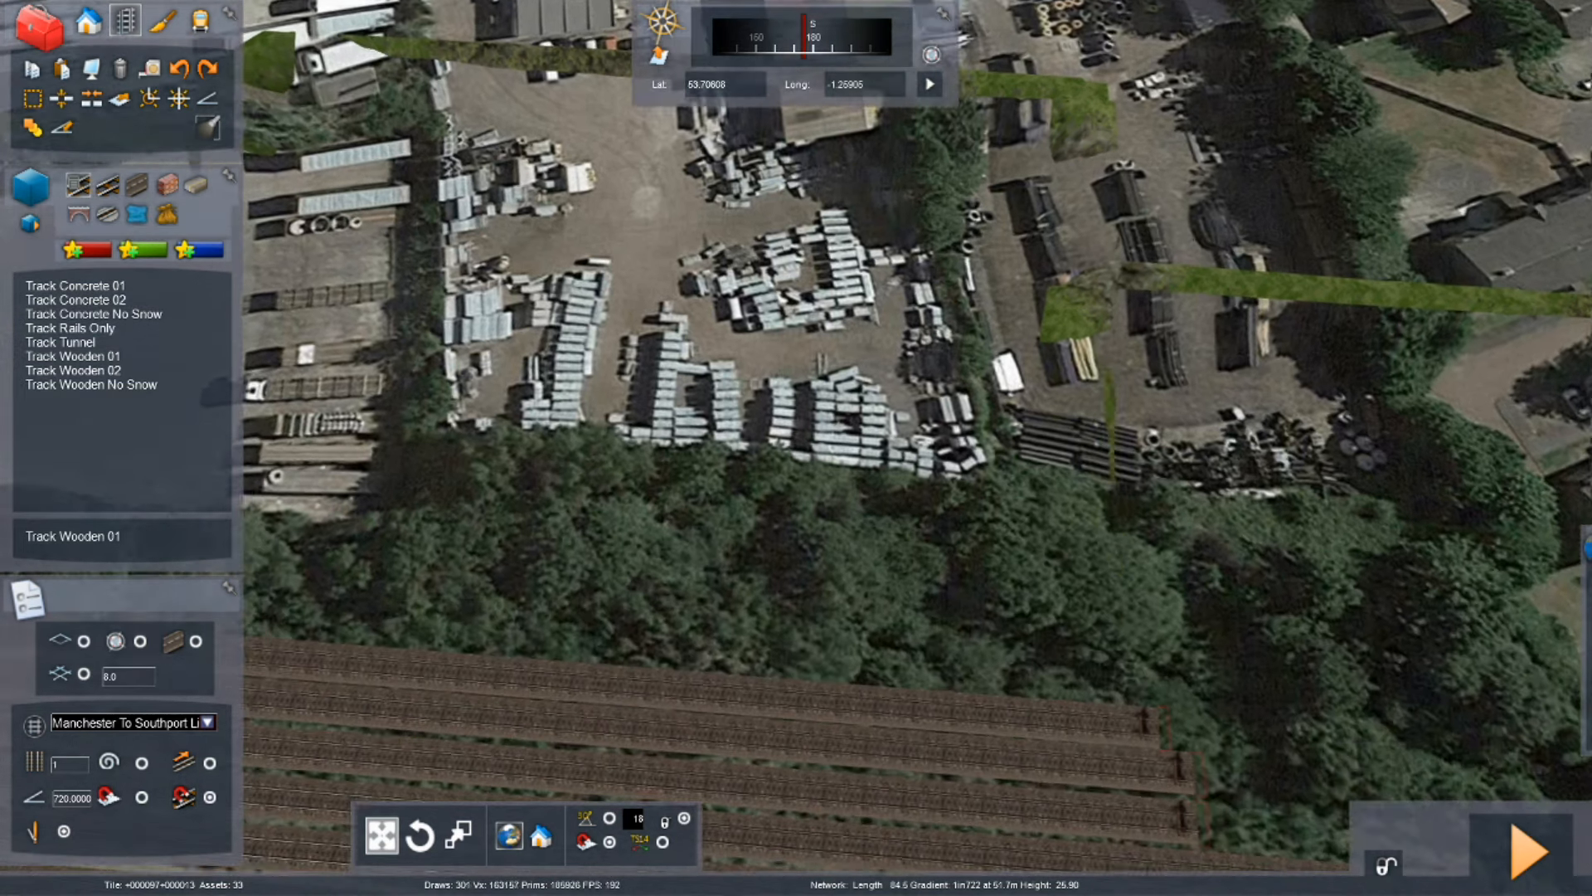
scroll(851, 564, "down", 3)
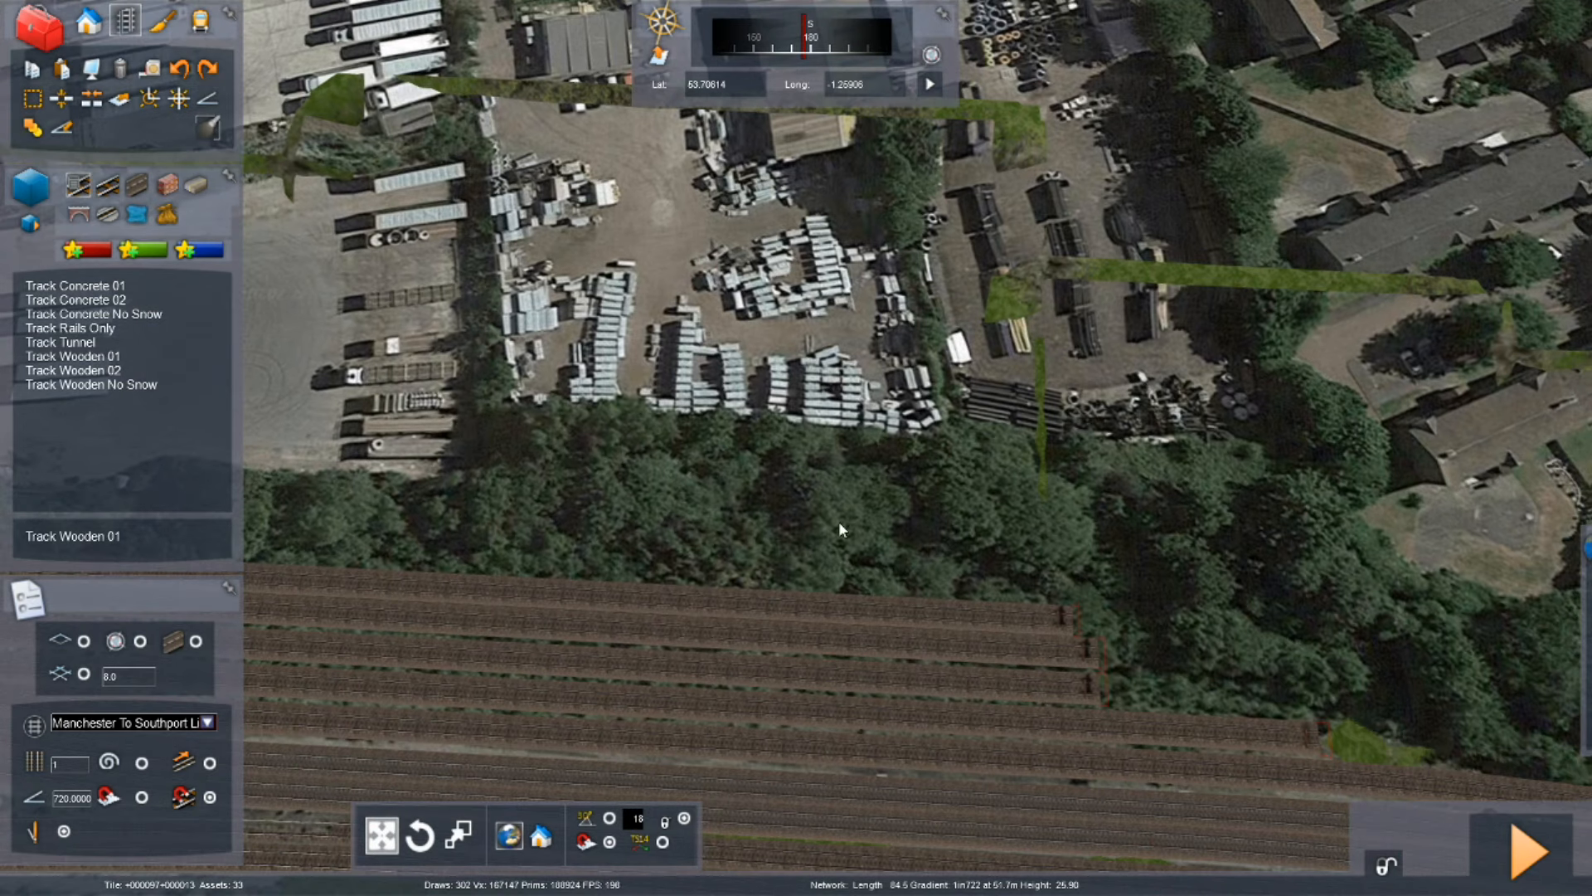
left_click(32, 99)
left_click(850, 608)
left_click(847, 639)
left_click(851, 626)
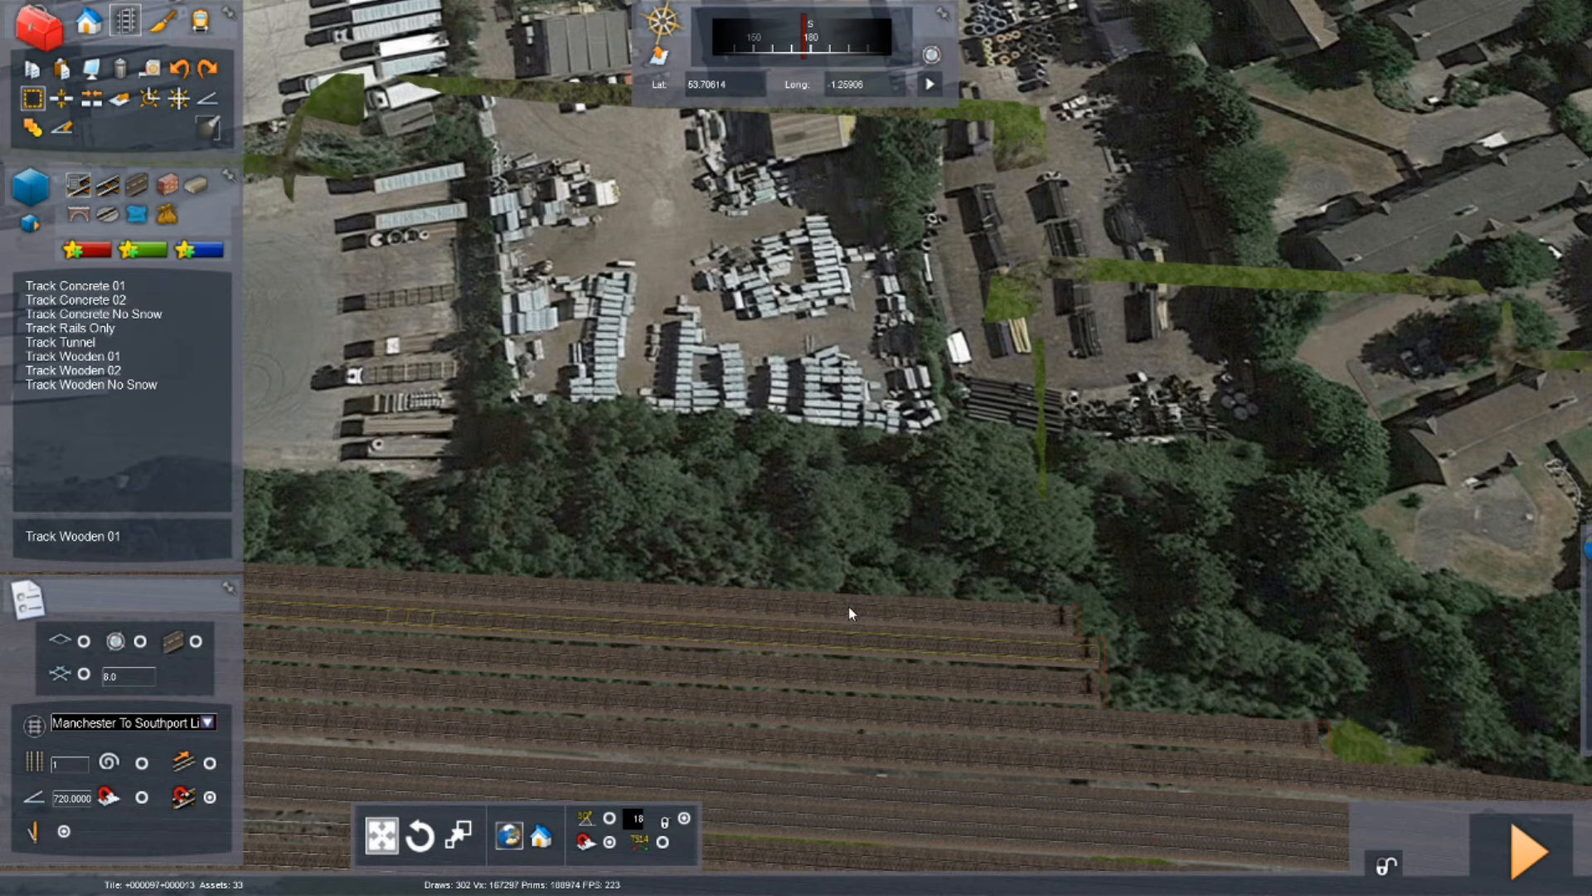
left_click(844, 606)
key("Left")
left_click_drag(839, 636, 597, 544)
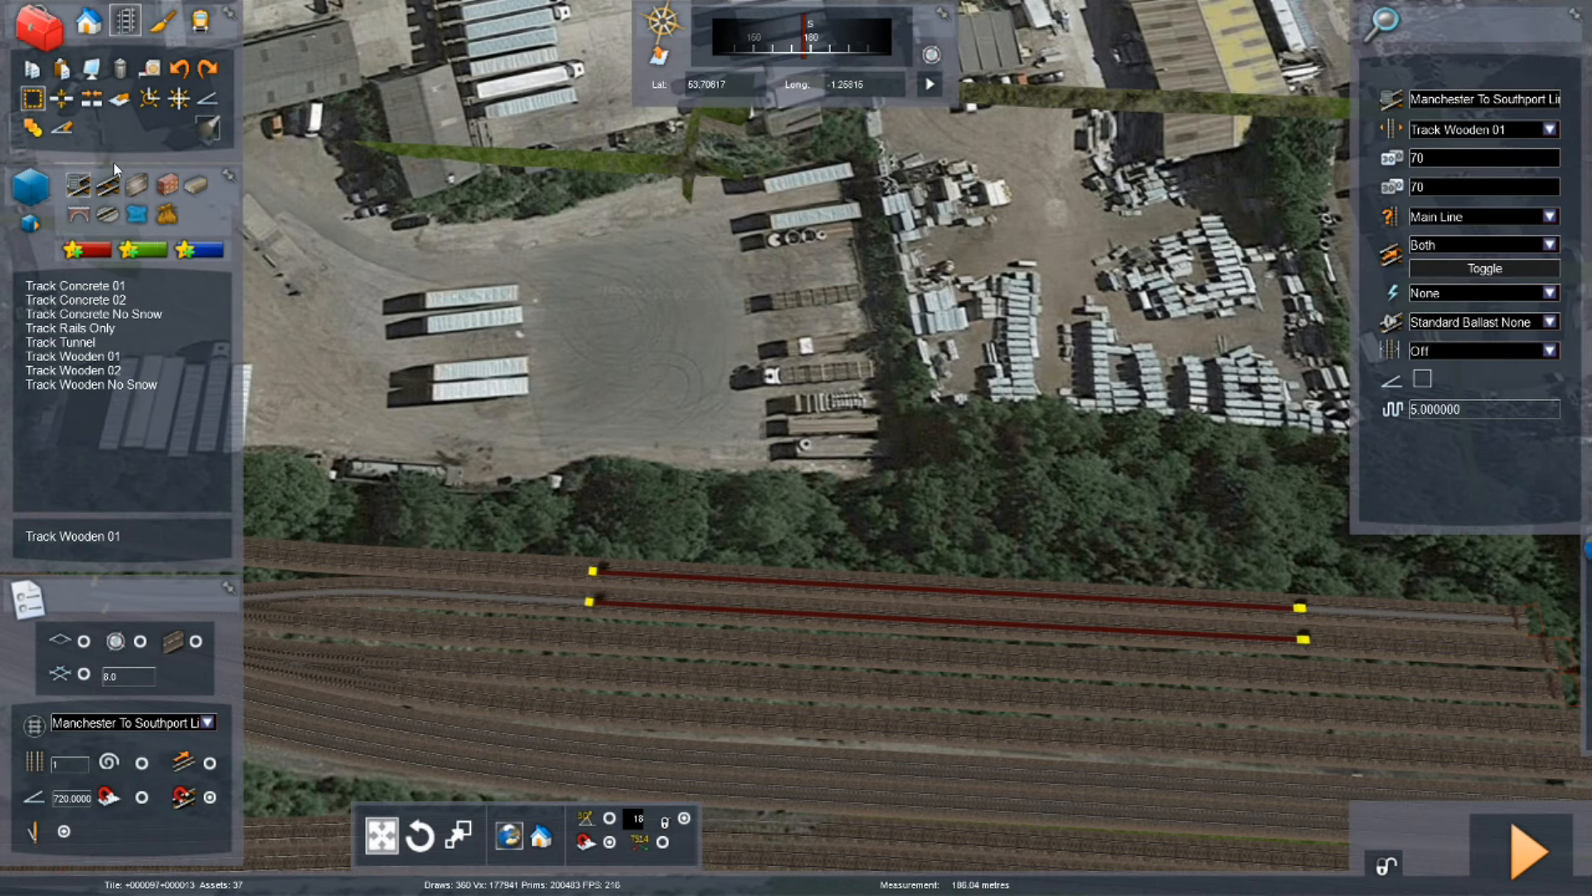
left_click(120, 99)
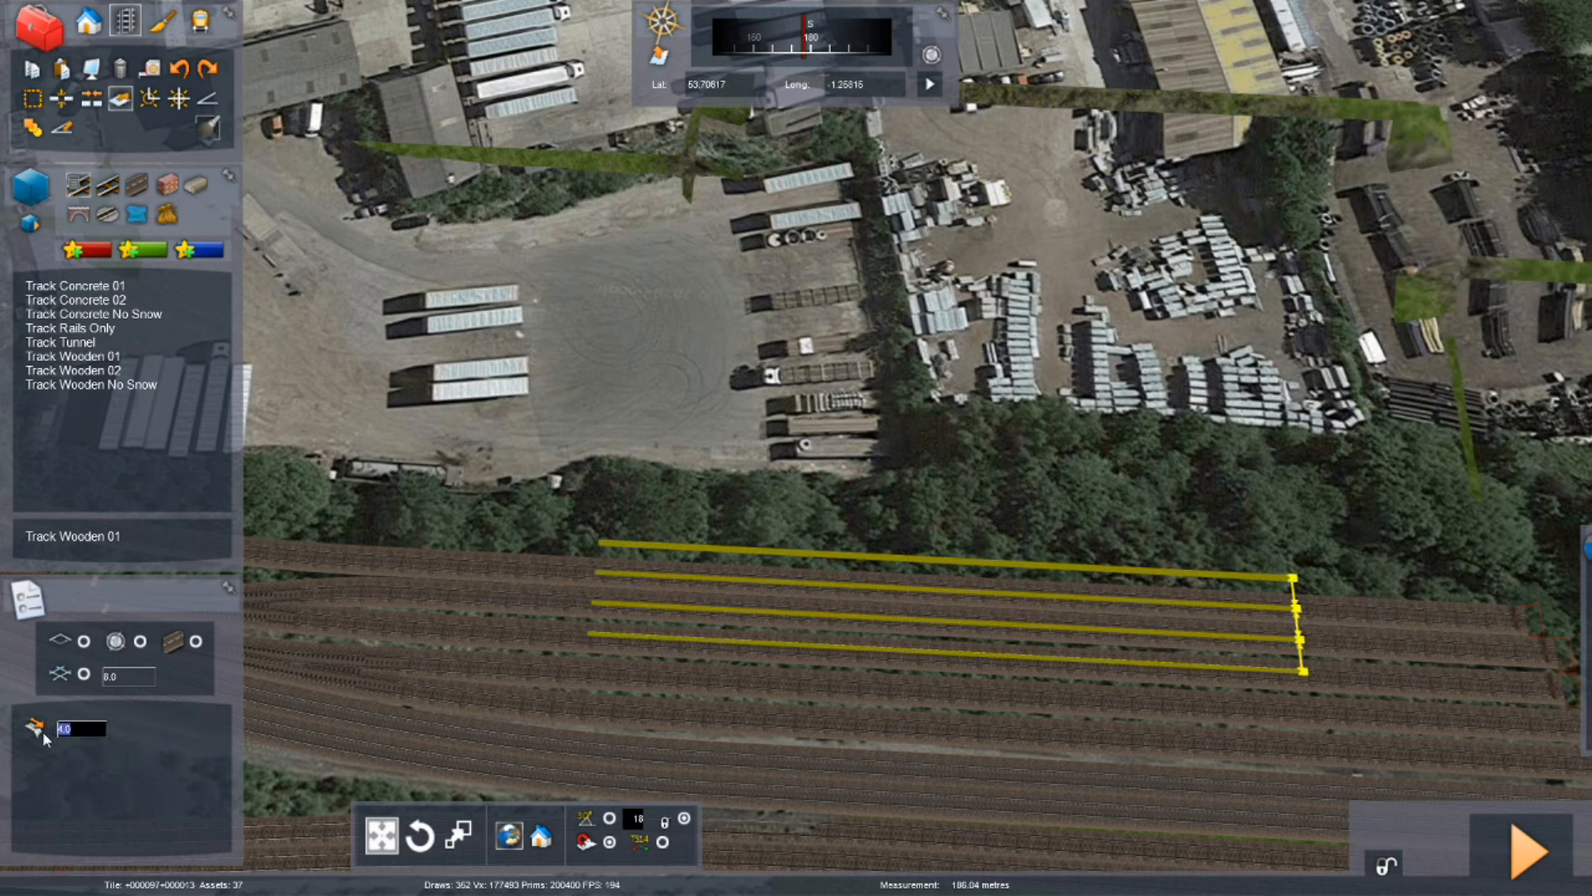
type("9.5")
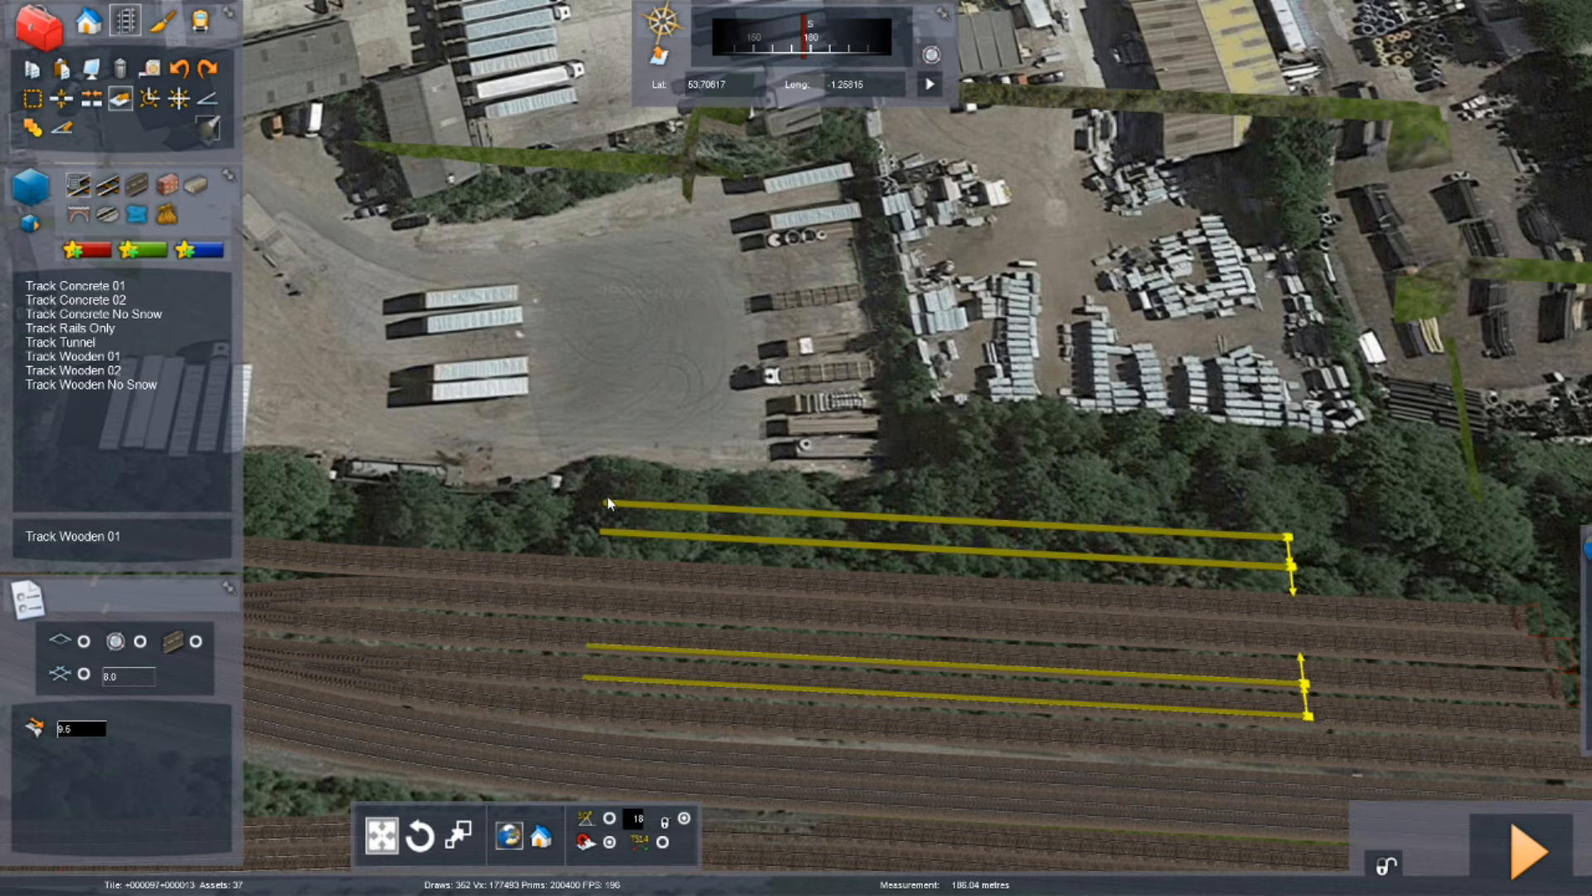
Step: Change the offset to 12 and lay two parallel Track Wooden 01 sidings through the trees beside the lorry park
key("BackSpace")
key("BackSpace")
key("BackSpace")
type("12")
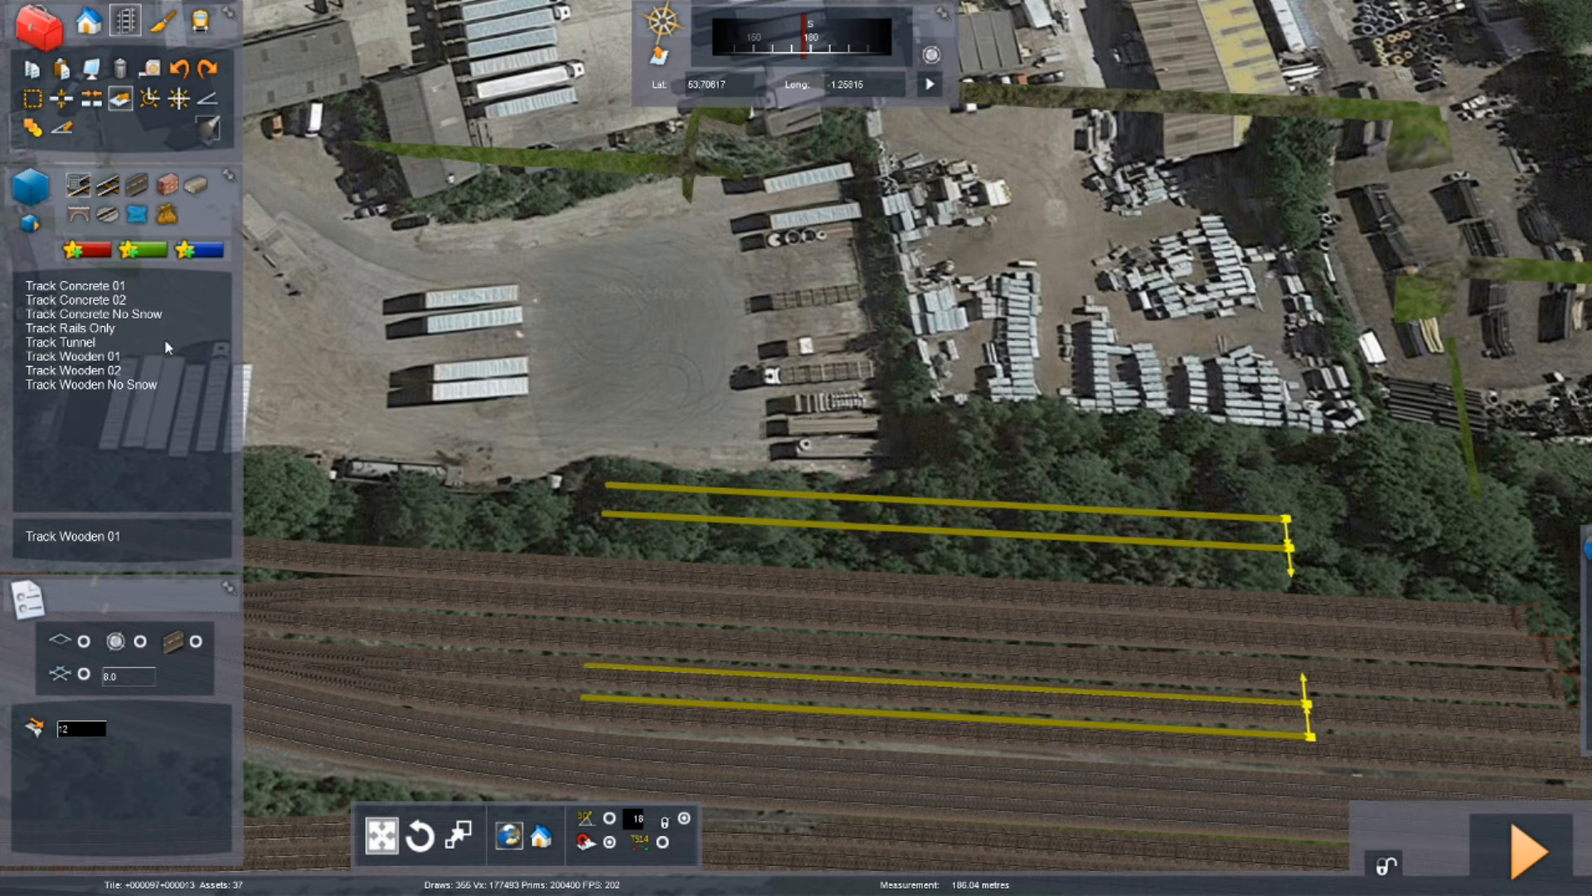
left_click(91, 356)
left_click(1267, 539)
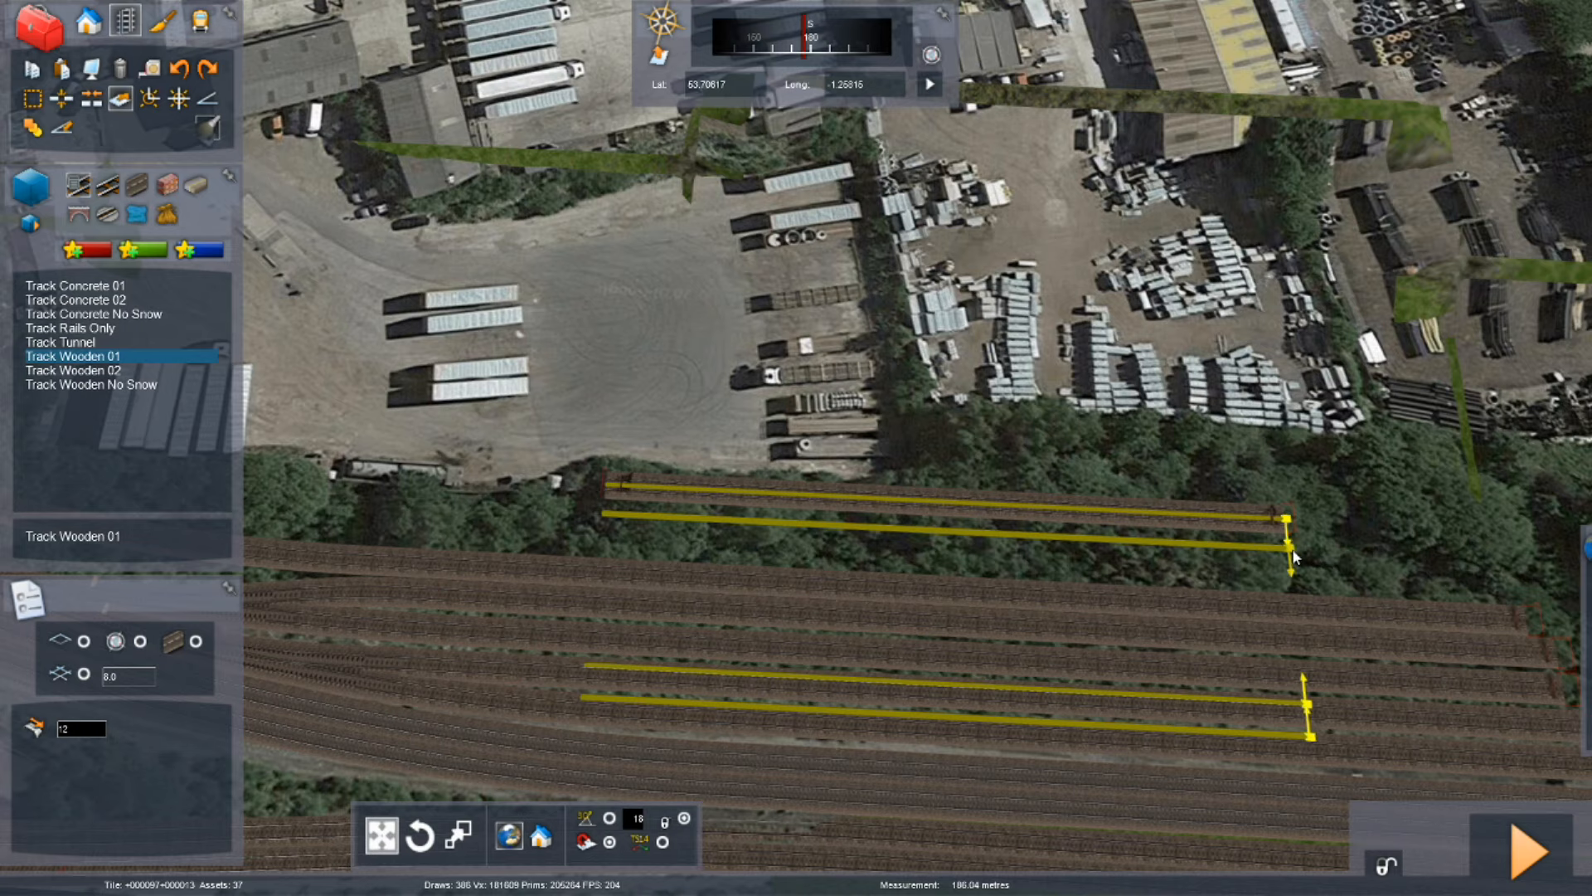
left_click(1293, 554)
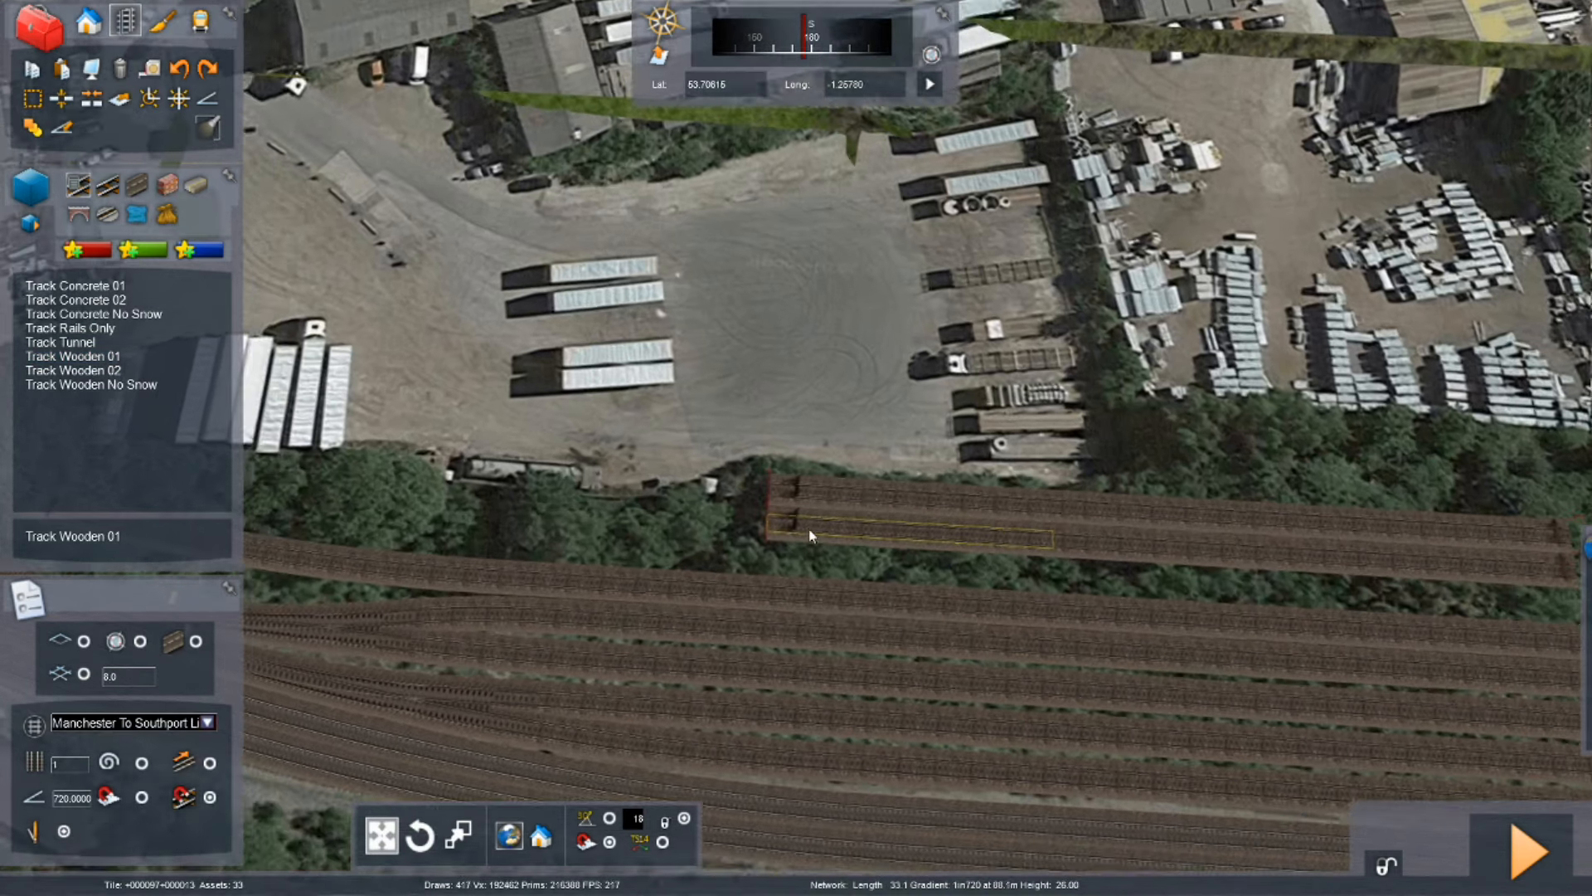
Step: Delete the lorry-park end of the outermost new siding and relay it in Track Wooden 01, extending past its neighbour's buffer stop
scroll(810, 536, "up", 5)
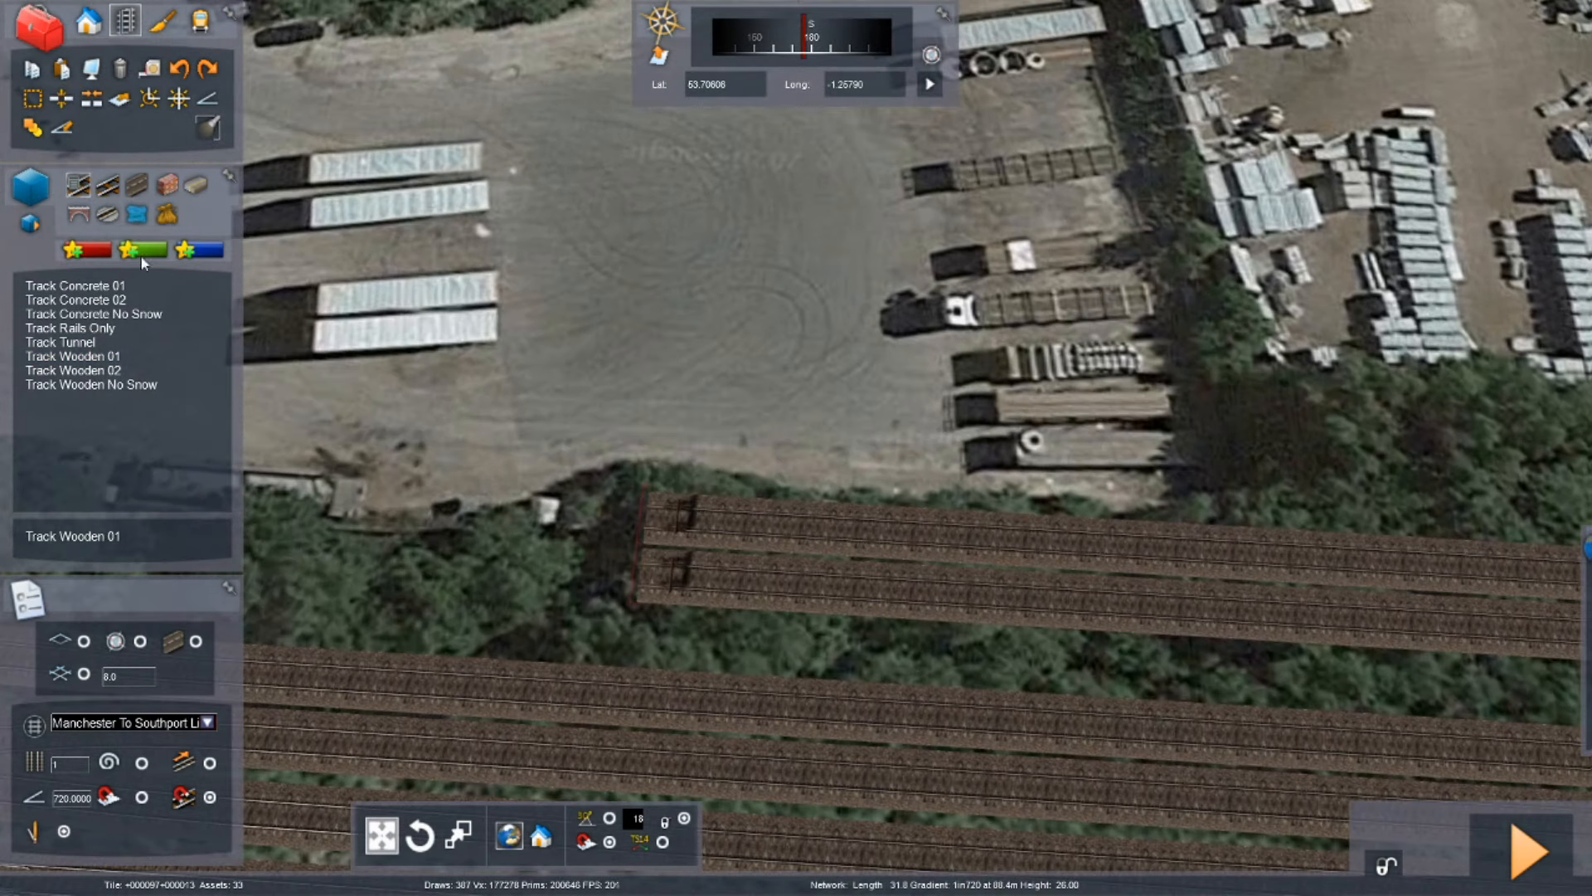
left_click(900, 529)
left_click(739, 514)
key("Delete")
right_click_drag(739, 515, 719, 378)
key("Delete")
scroll(719, 378, "down", 2)
left_click(118, 356)
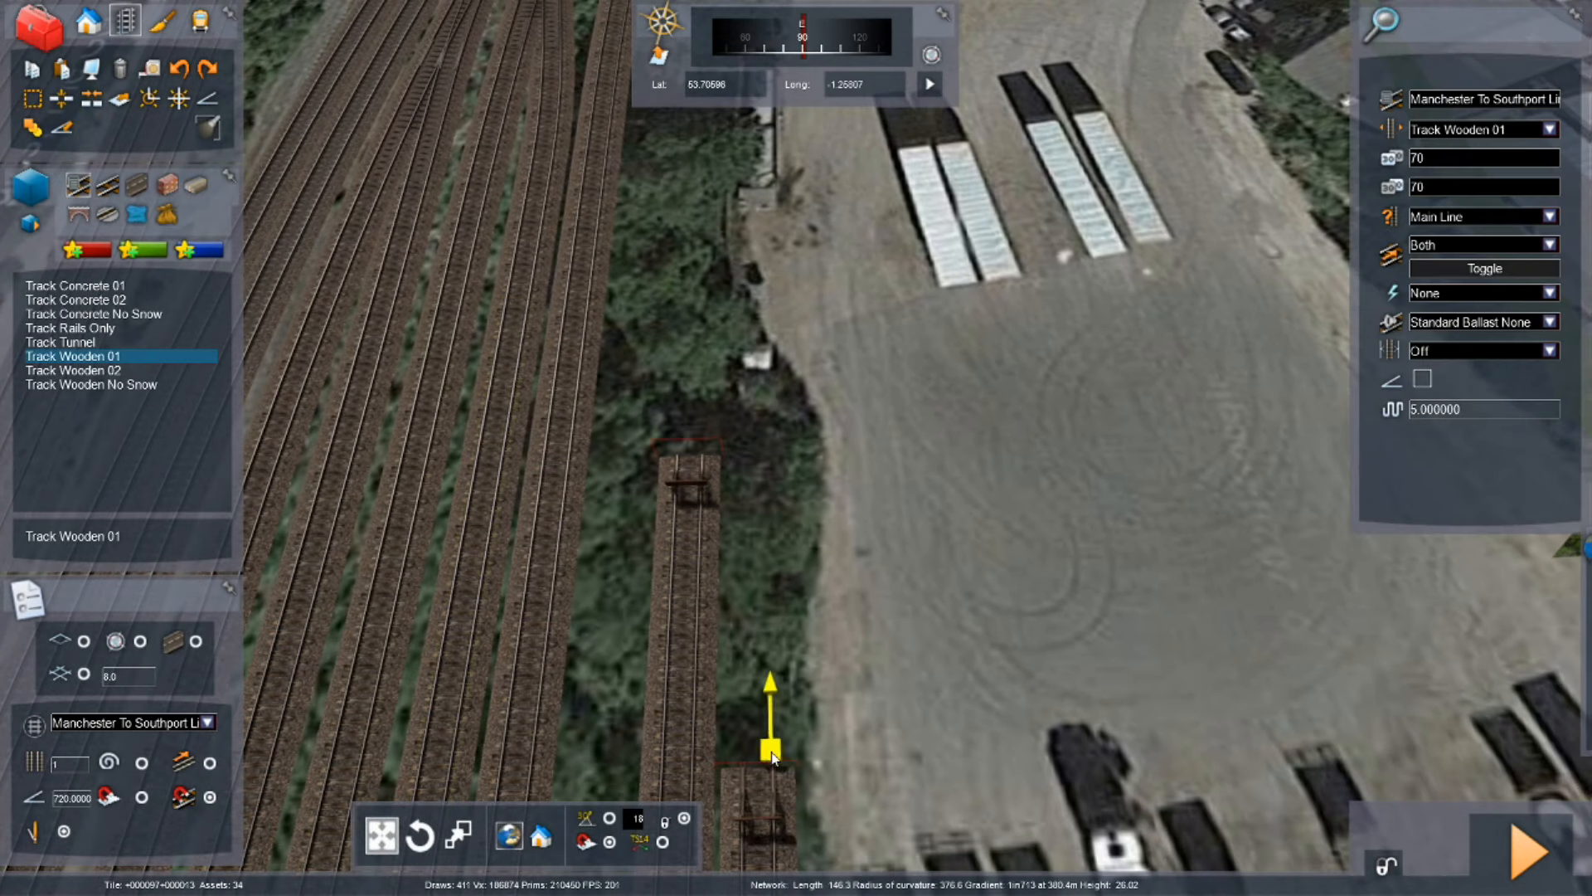
left_click(755, 766)
left_click(786, 394)
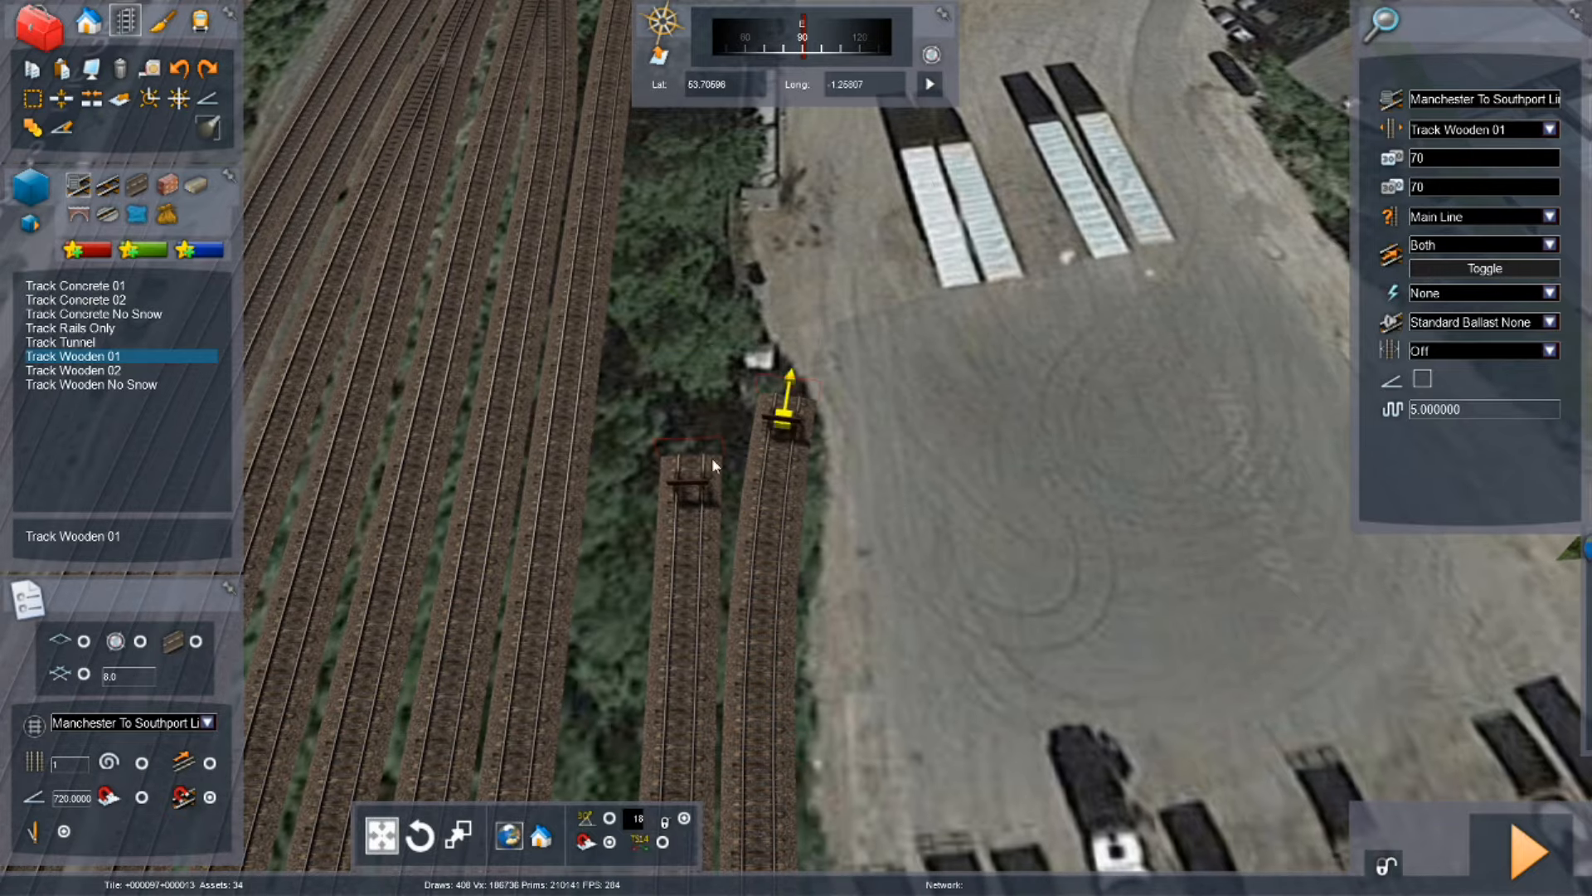
Step: Switch to Google Earth and follow the sidings in the 2002 imagery from the storage yards to the road bridge
scroll(705, 491, "down", 3)
right_click_drag(630, 498, 775, 485)
key("Right")
scroll(674, 491, "up", 2)
right_click_drag(674, 491, 715, 496)
key("super")
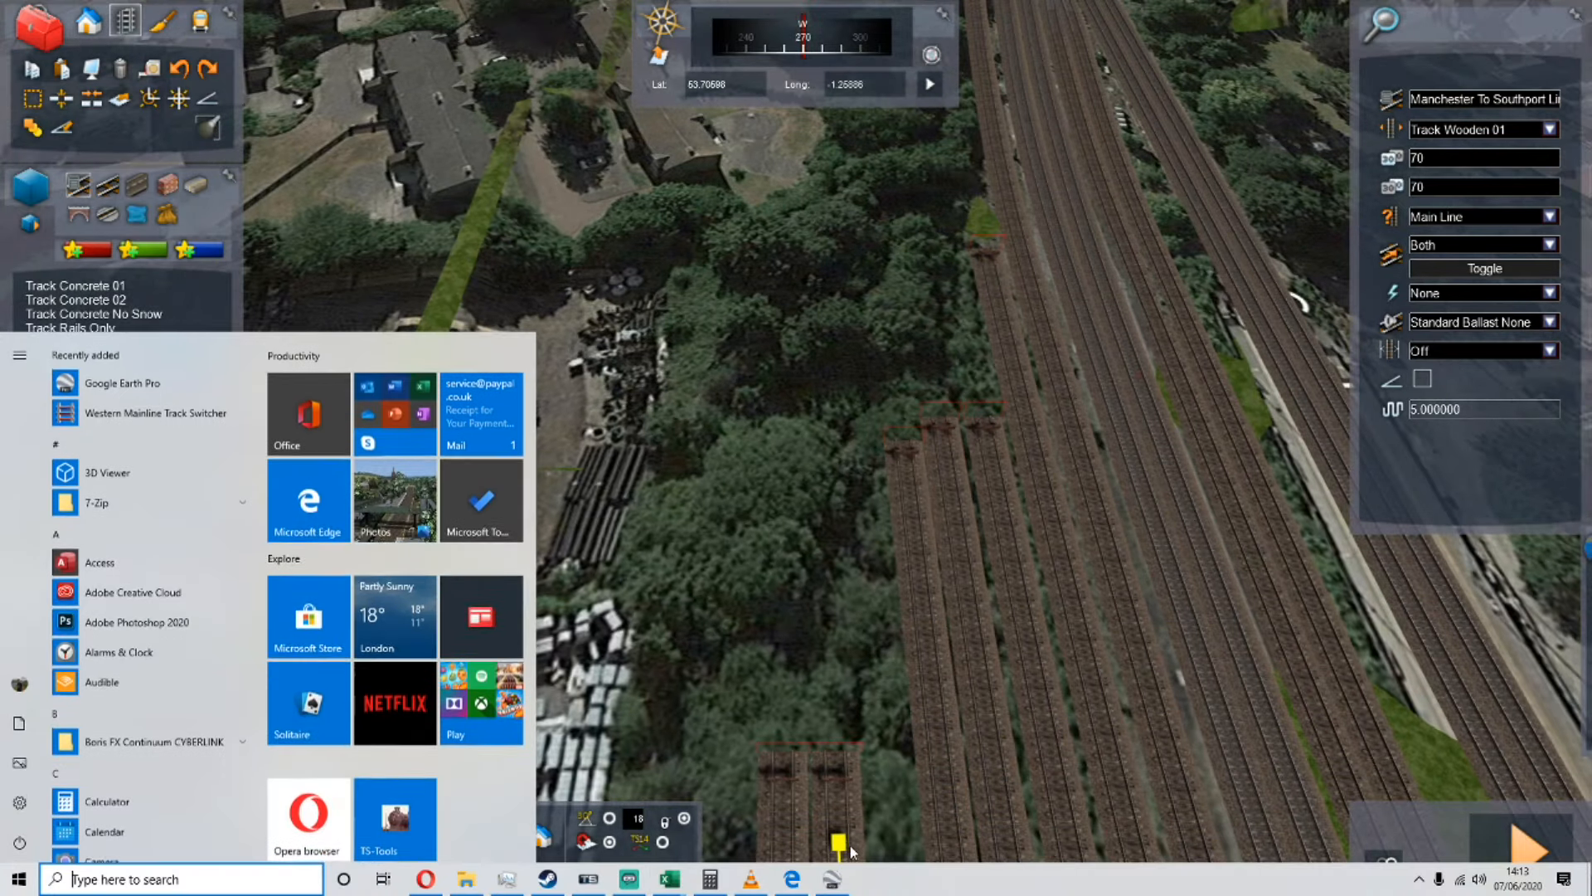
left_click(833, 879)
left_click_drag(1008, 589, 856, 512)
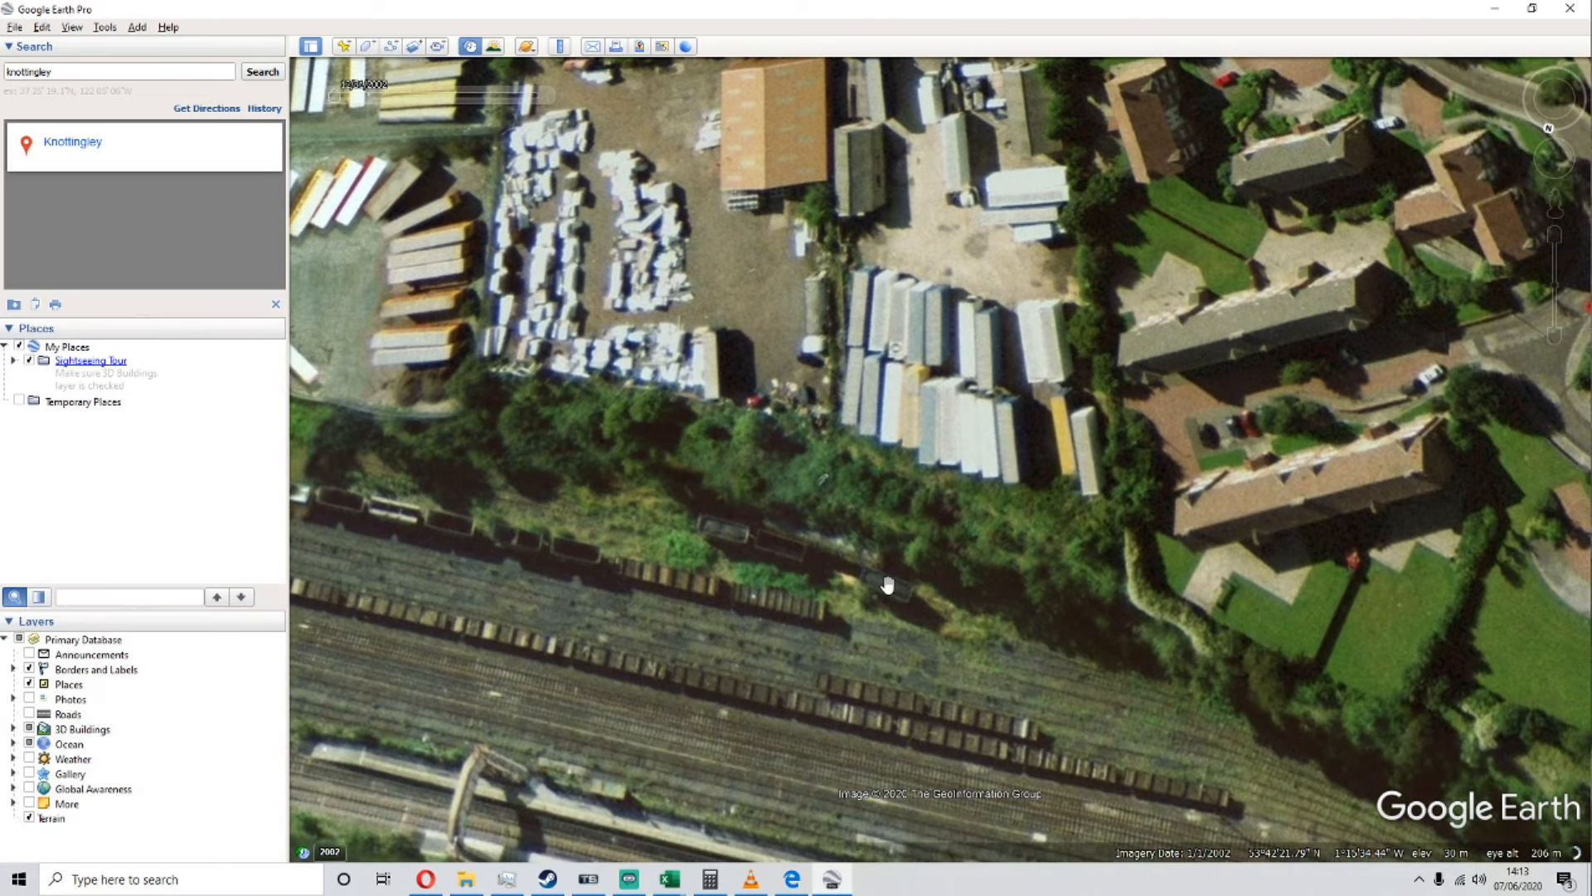
left_click_drag(840, 518, 682, 426)
left_click_drag(1136, 614, 694, 424)
left_click_drag(1164, 563, 839, 462)
left_click_drag(1086, 535, 814, 447)
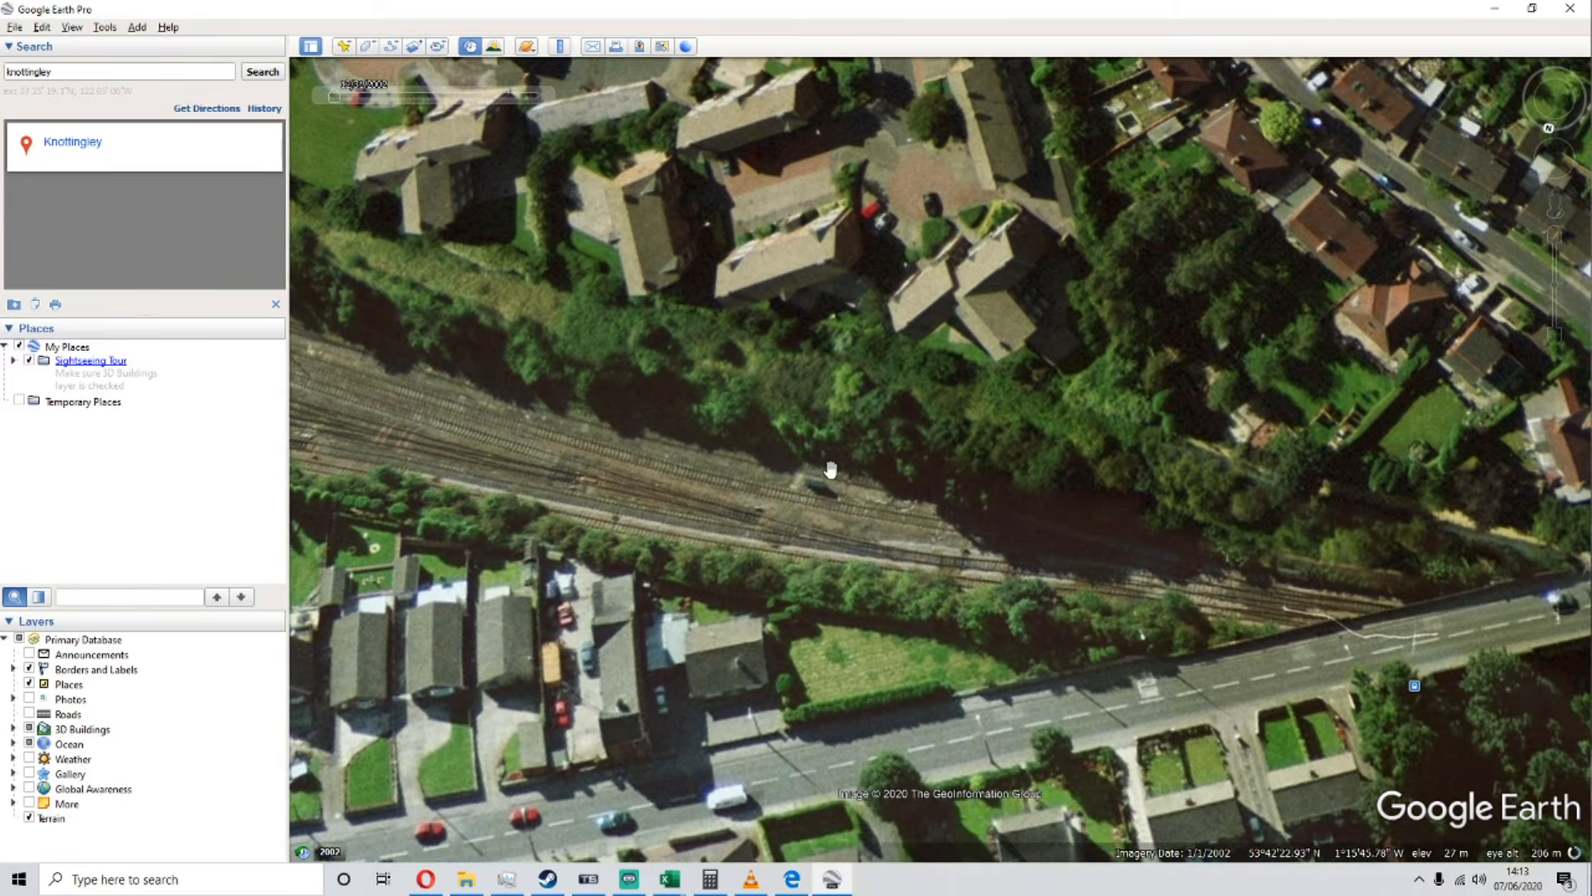
scroll(995, 515, "up", 1)
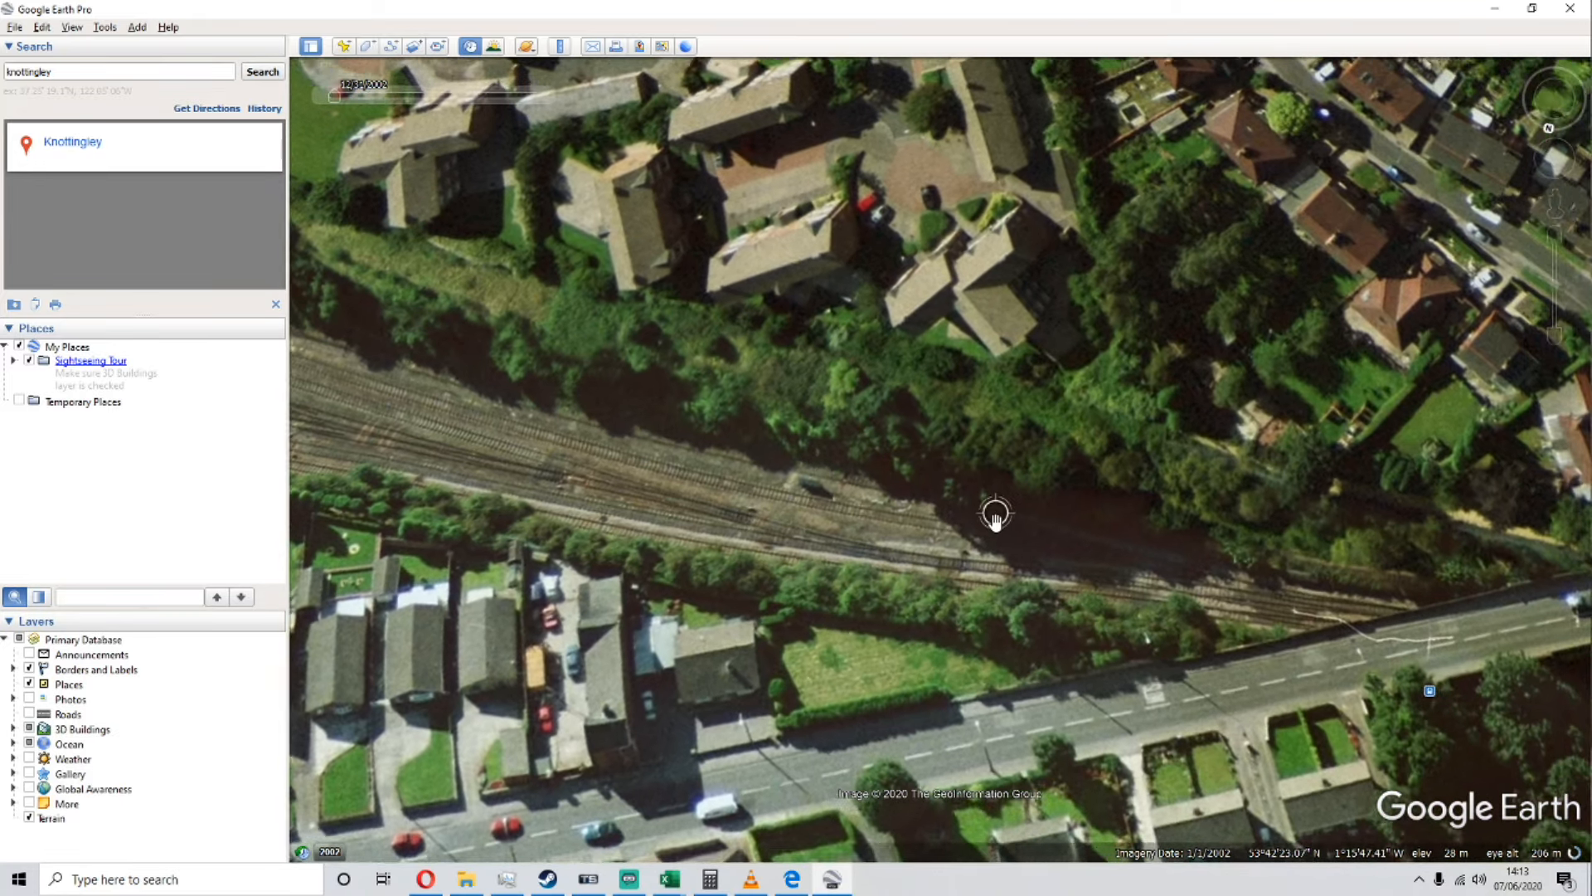
left_click_drag(827, 532, 1020, 619)
Step: Switch to Opera and examine the enlarged Flickr photo of the Knottingley sidings, their stabled wagons and track layout
left_click(426, 879)
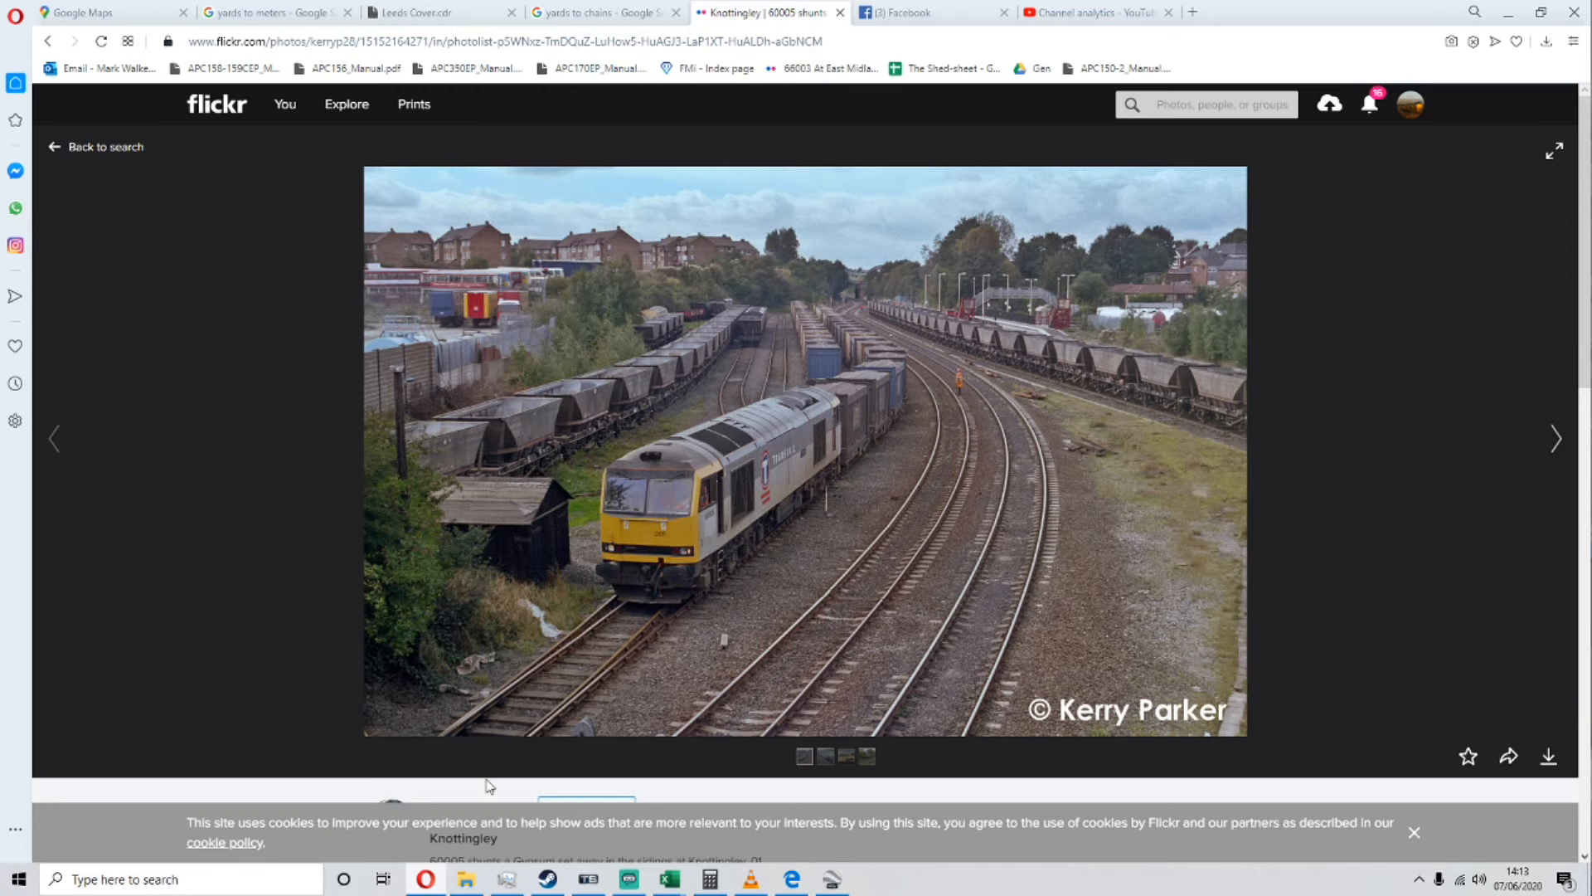
left_click(866, 240)
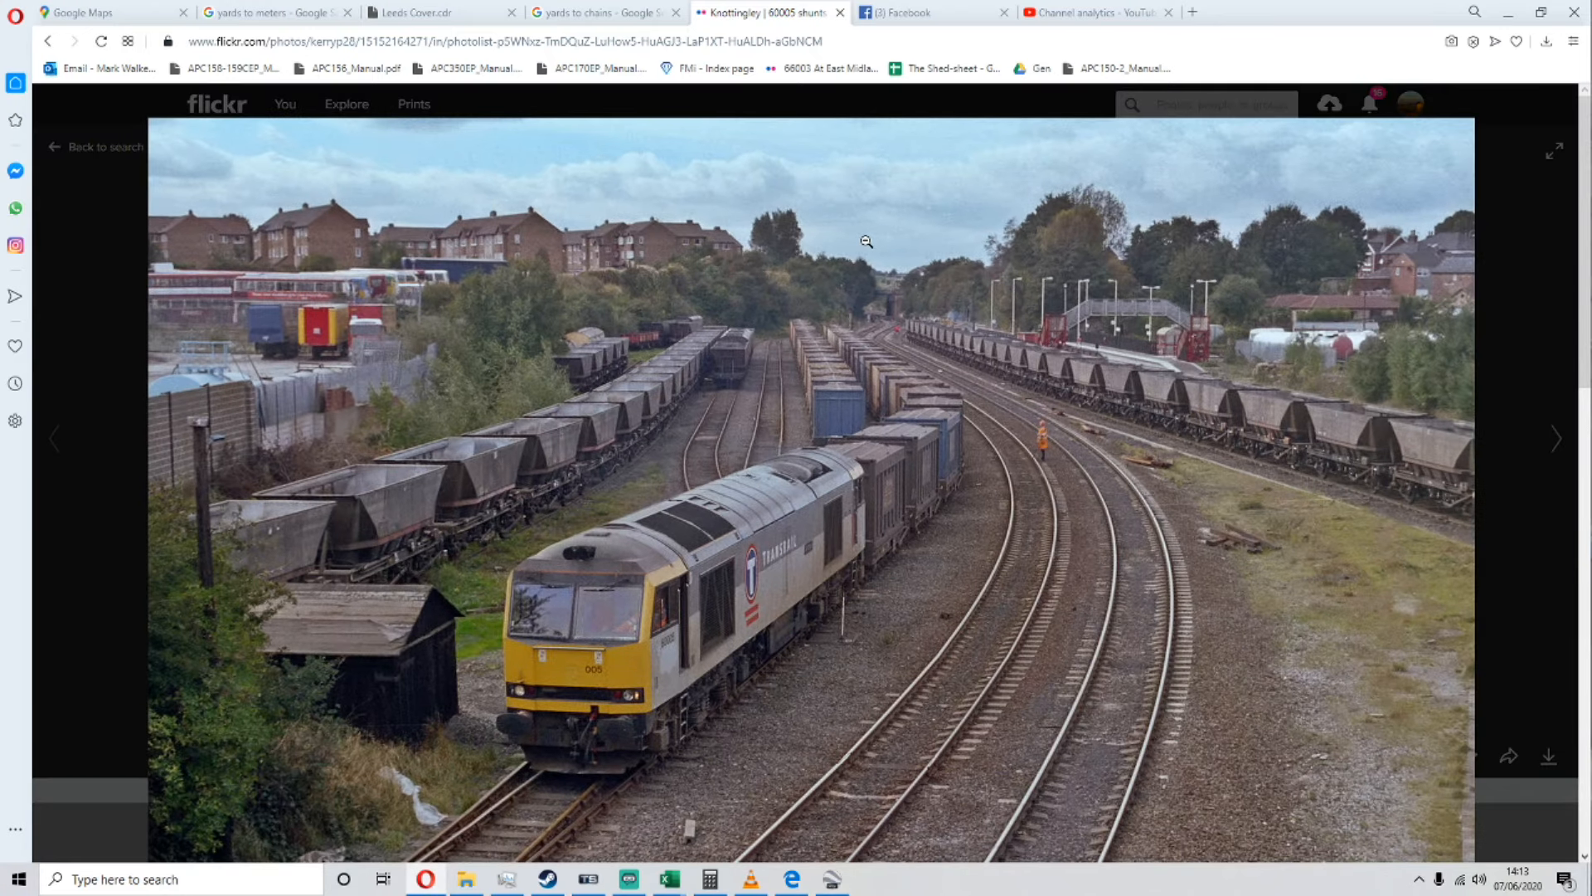
left_click(867, 233)
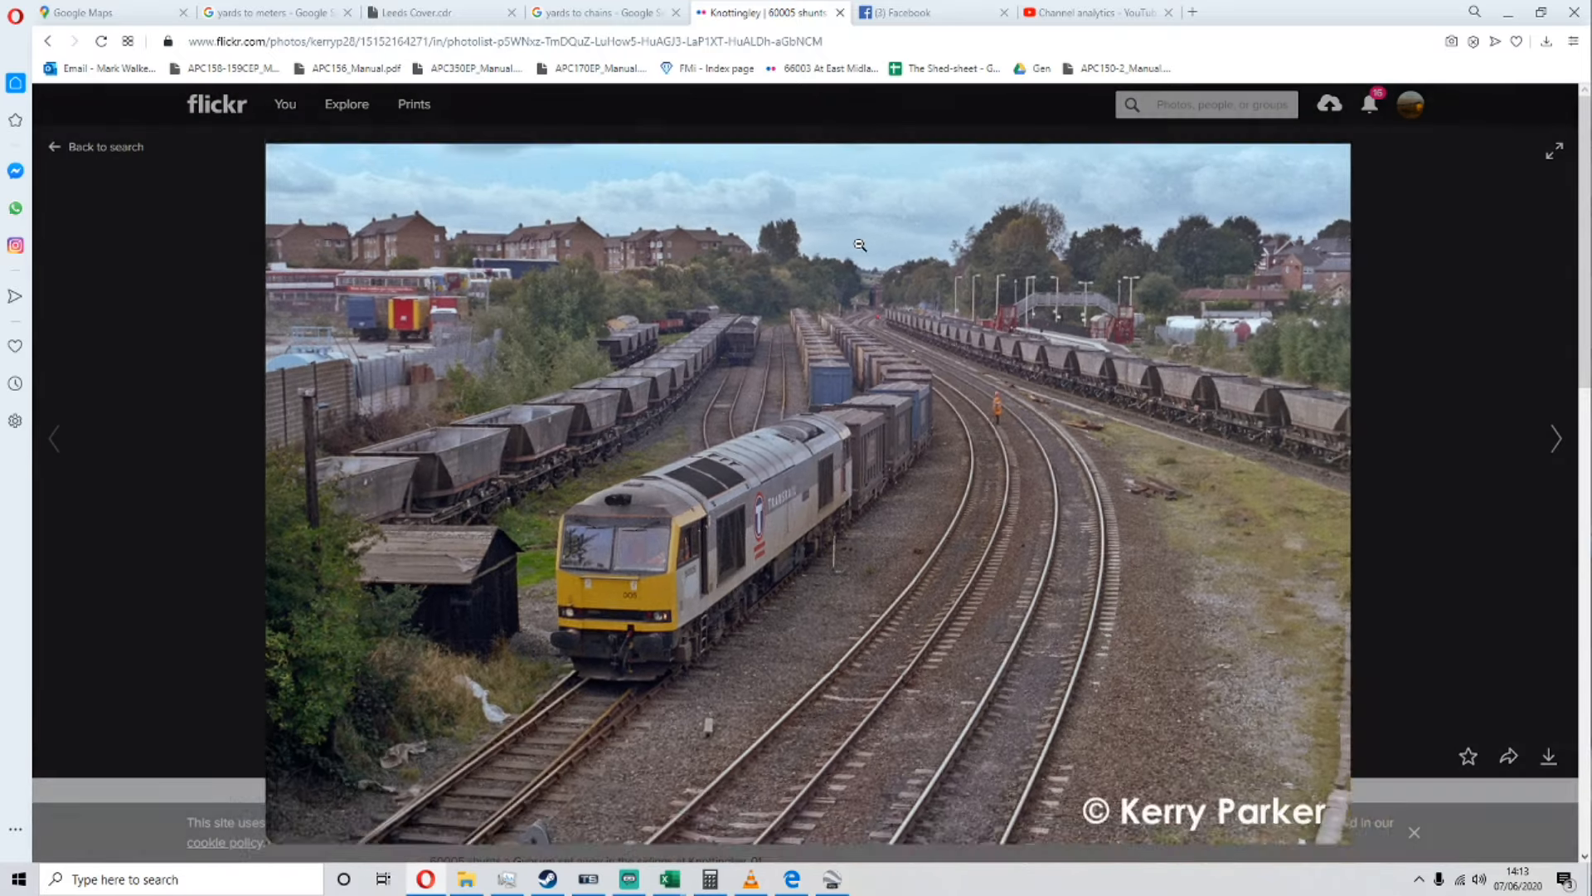
left_click(861, 242)
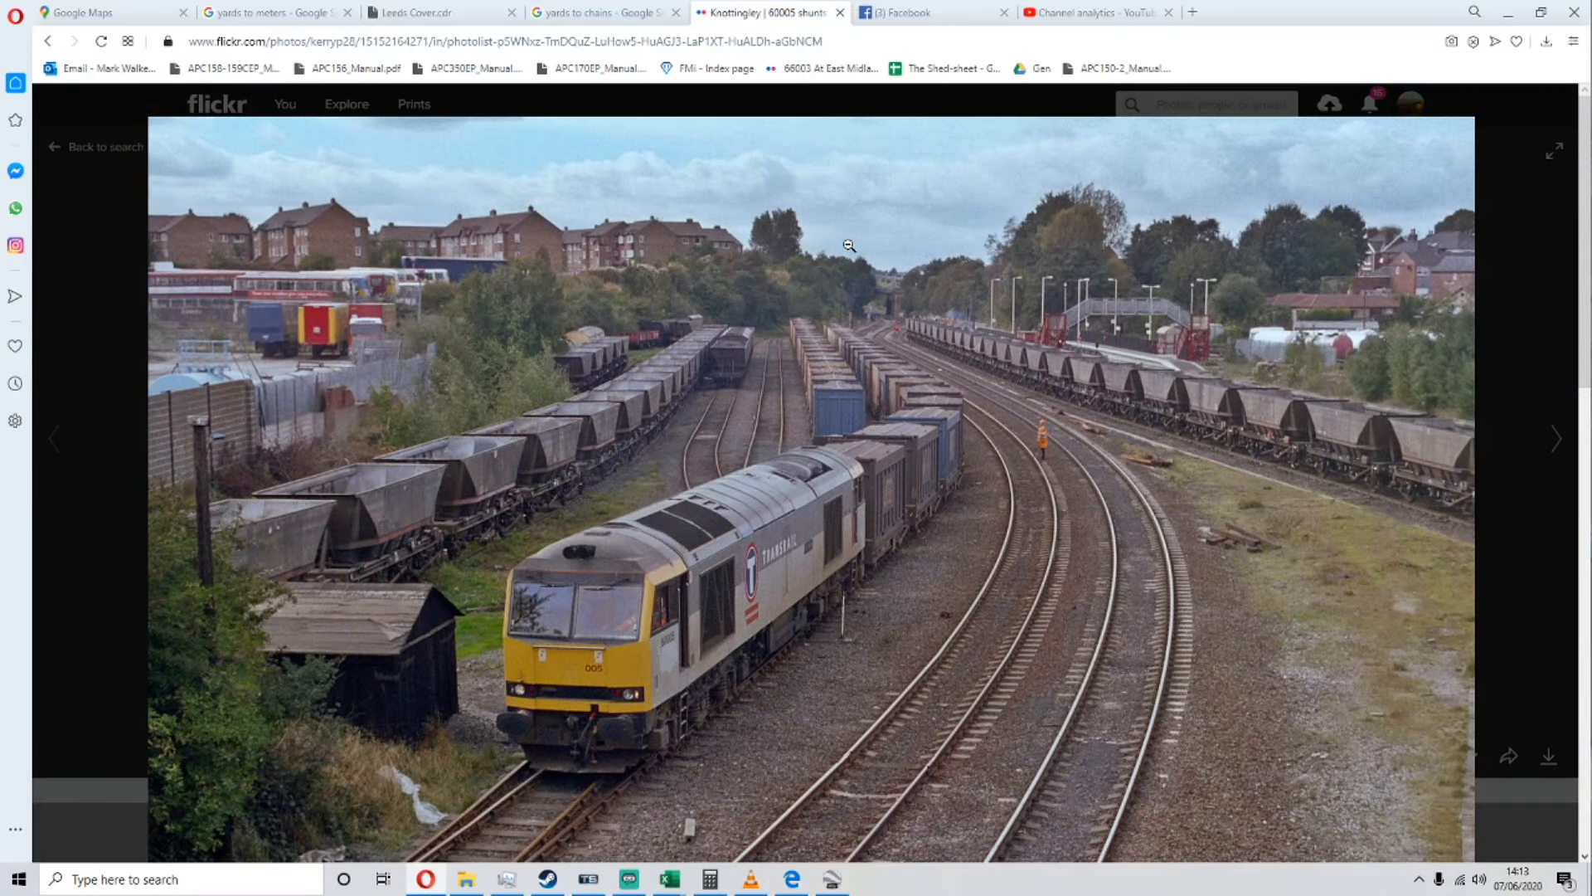
left_click(850, 245)
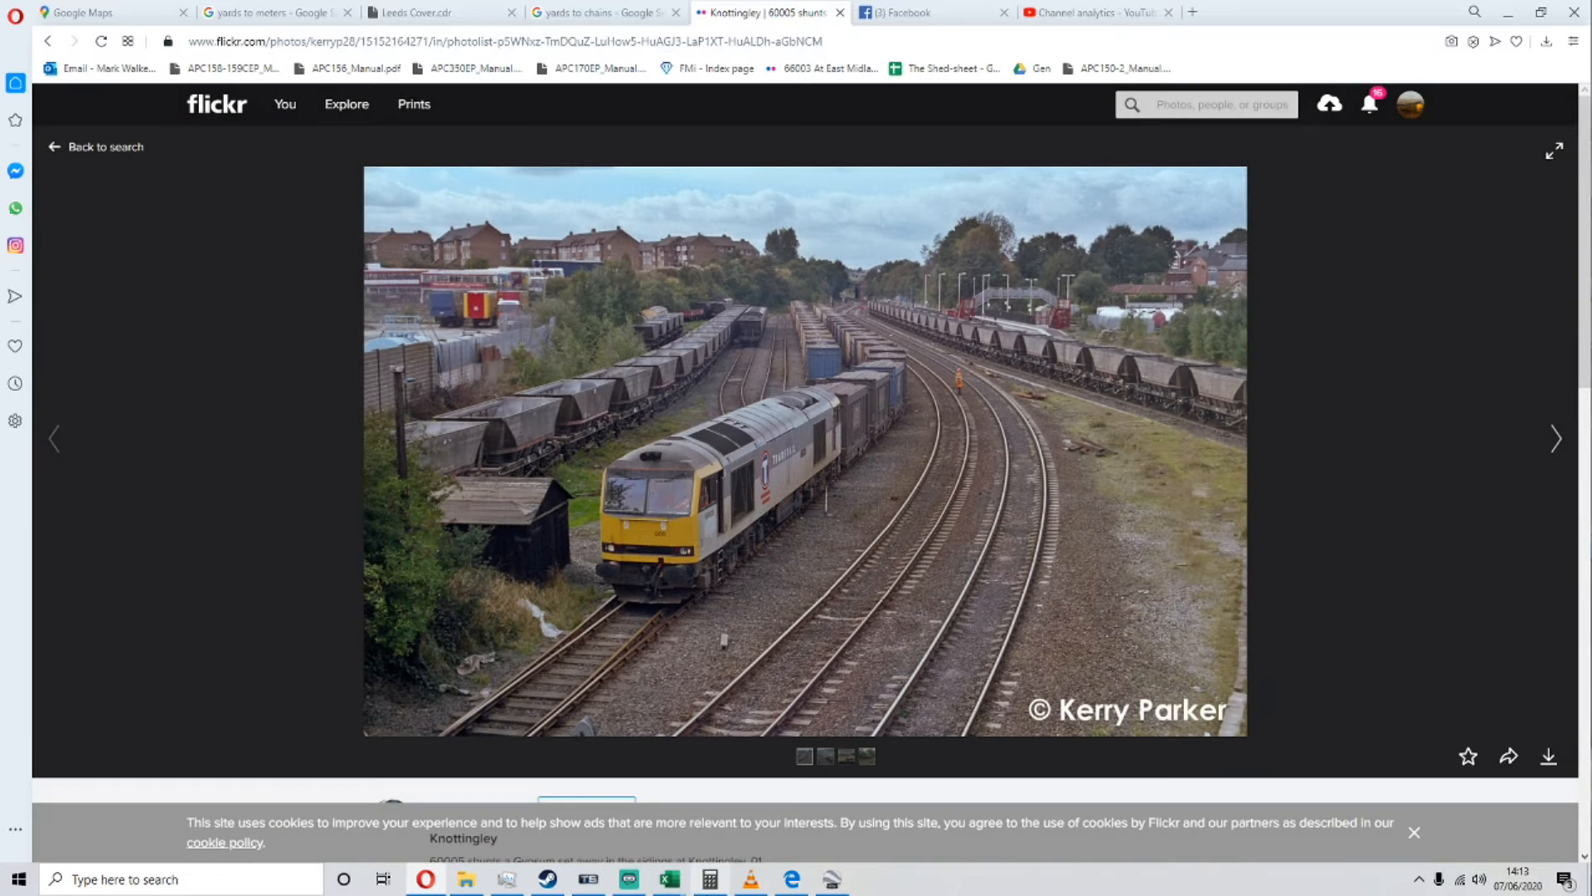
Step: Return to Google Earth and examine how the sidings converge and where the wagons stand in the 2002 imagery
left_click(832, 879)
left_click_drag(1061, 687, 818, 524)
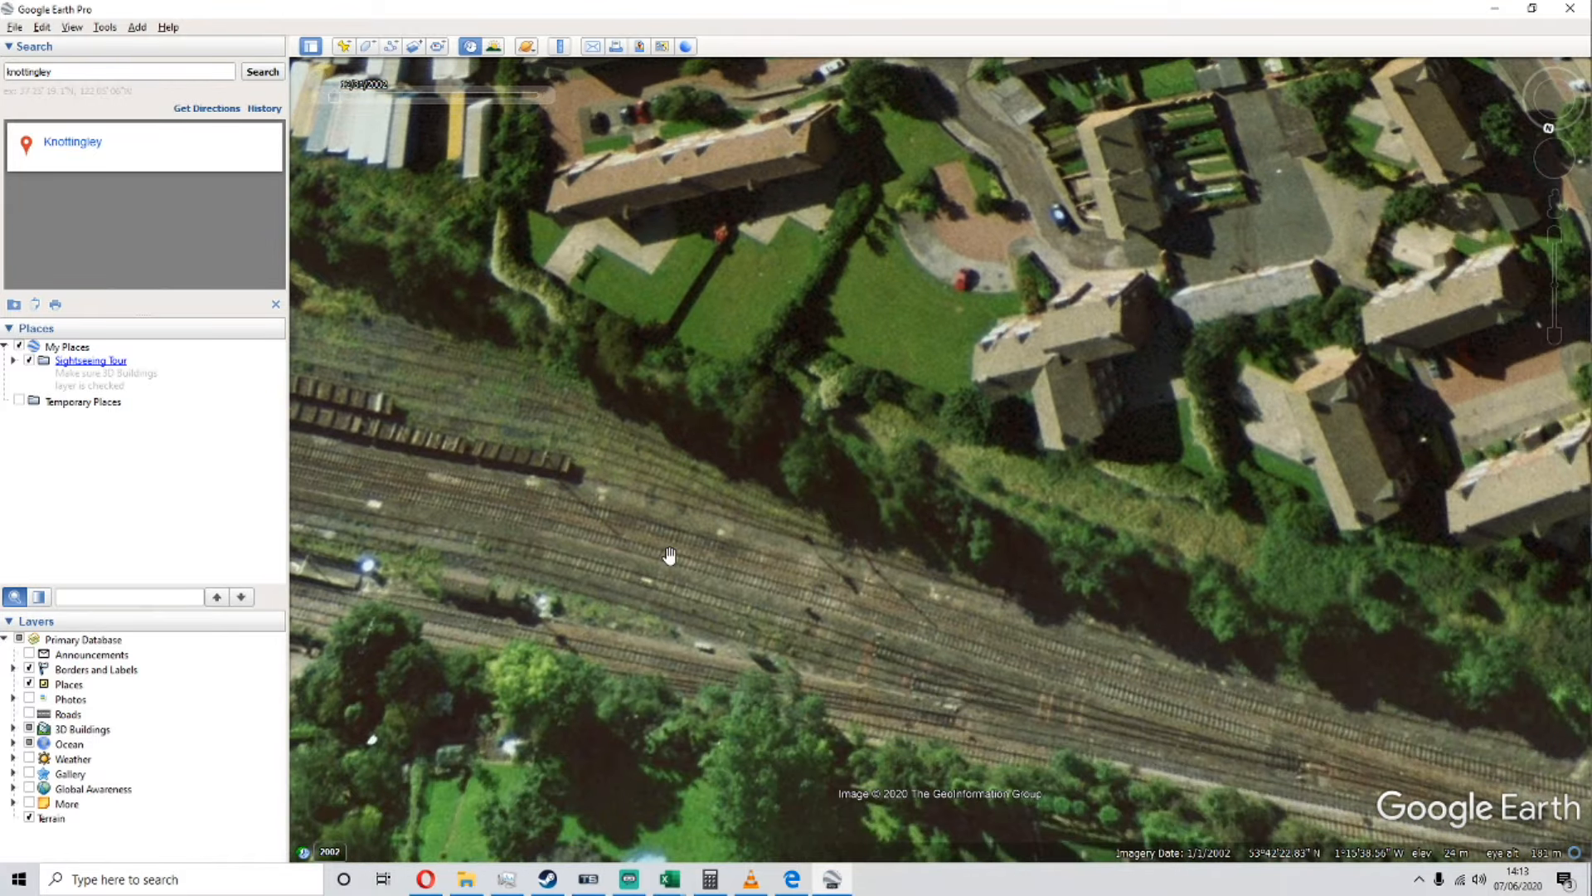
scroll(669, 551, "down", 3)
scroll(671, 526, "down", 2)
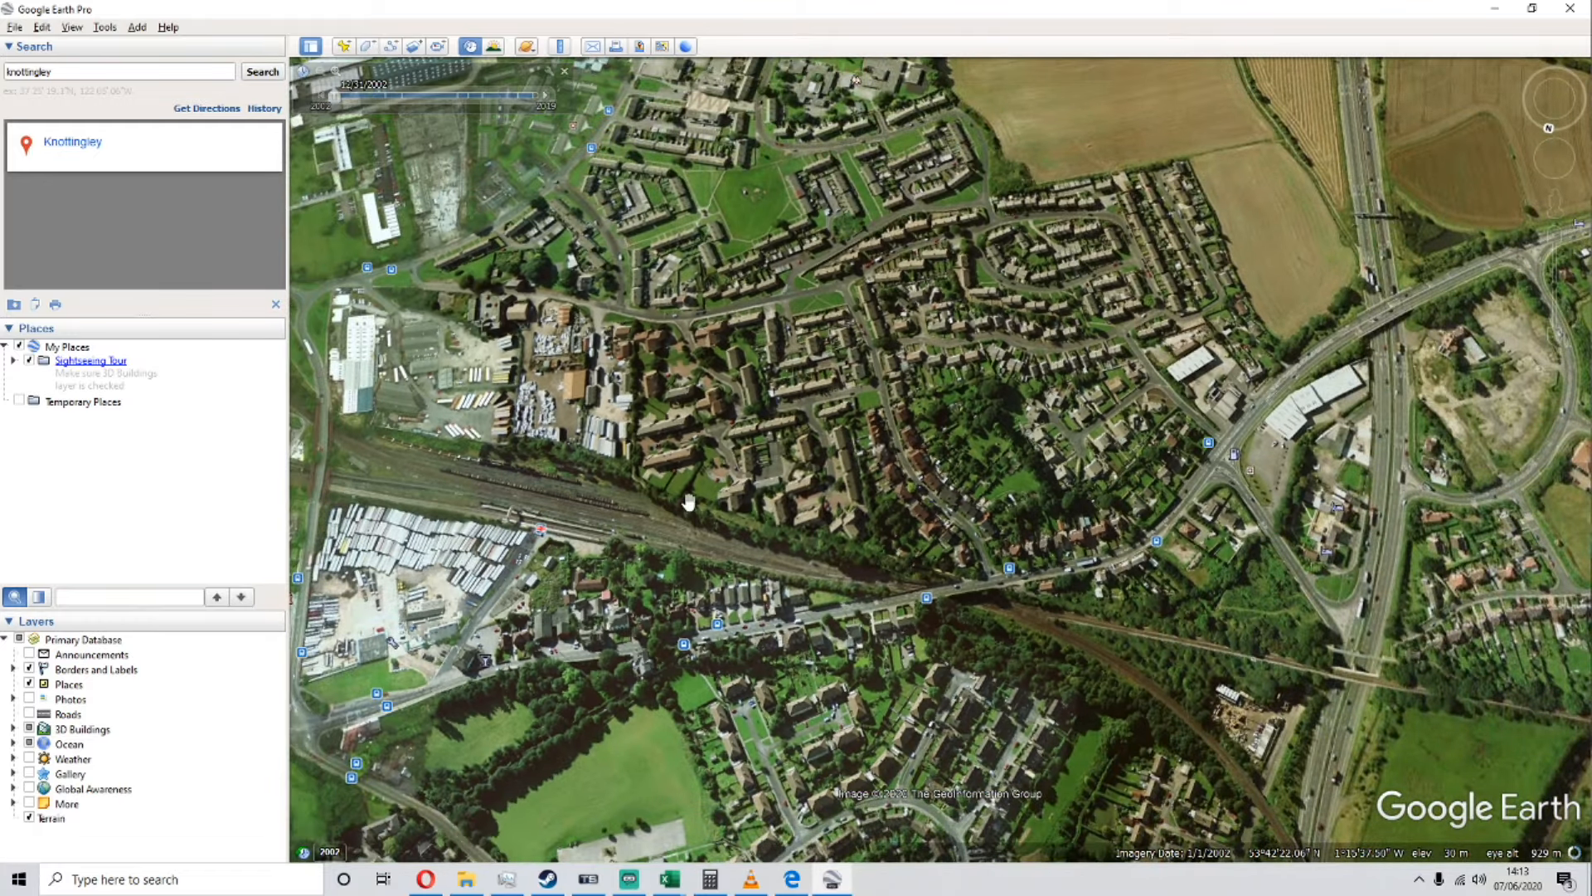
scroll(794, 561, "up", 3)
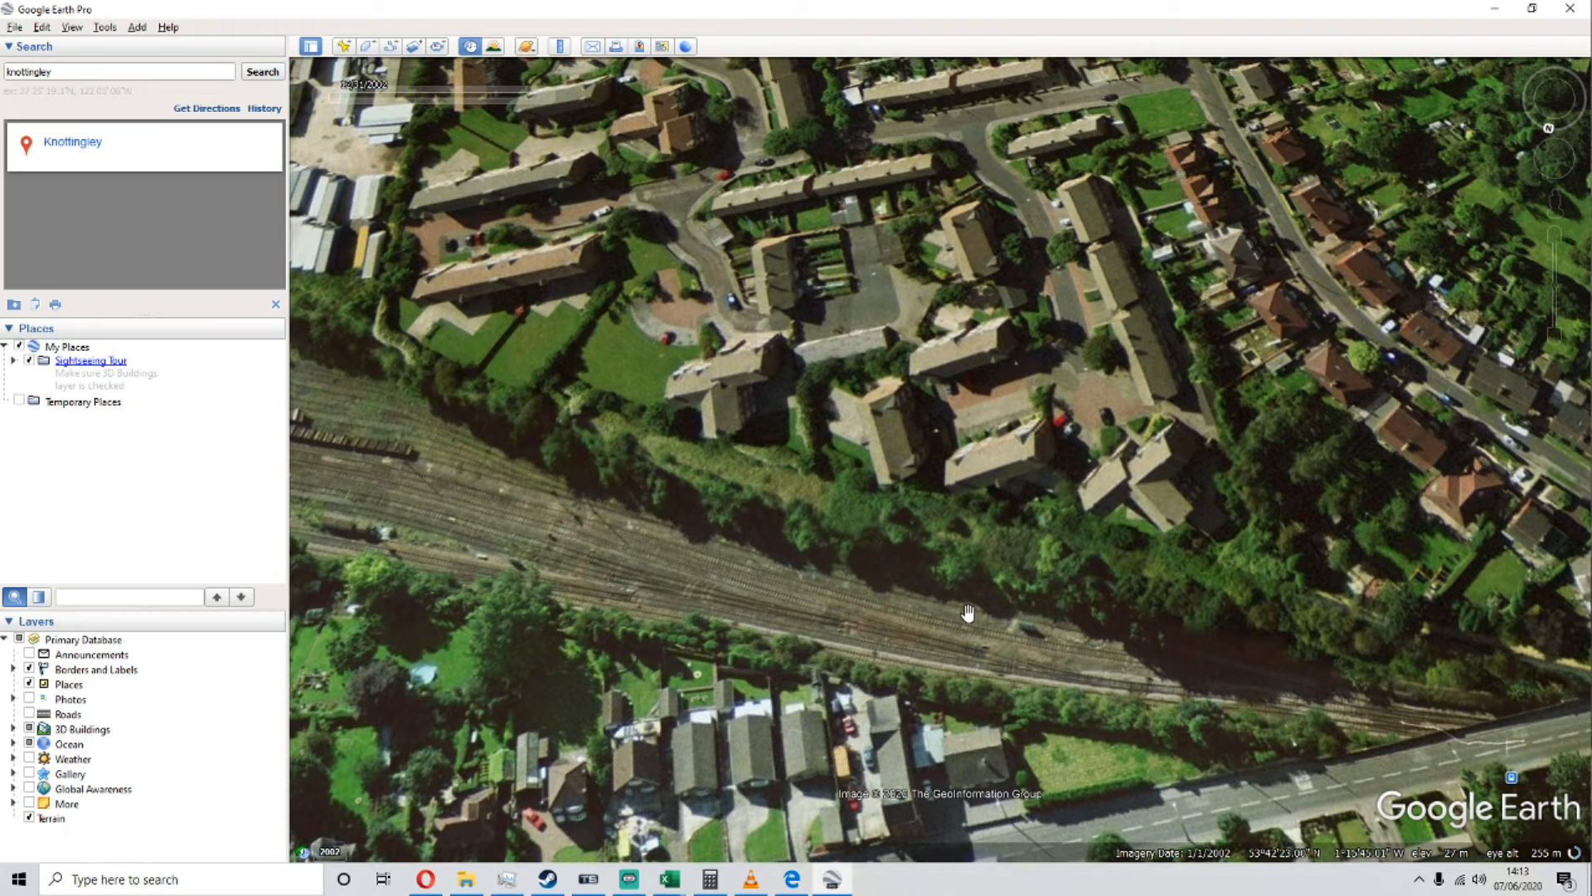
left_click_drag(716, 586, 1037, 619)
left_click_drag(648, 500, 994, 533)
scroll(881, 401, "up", 1)
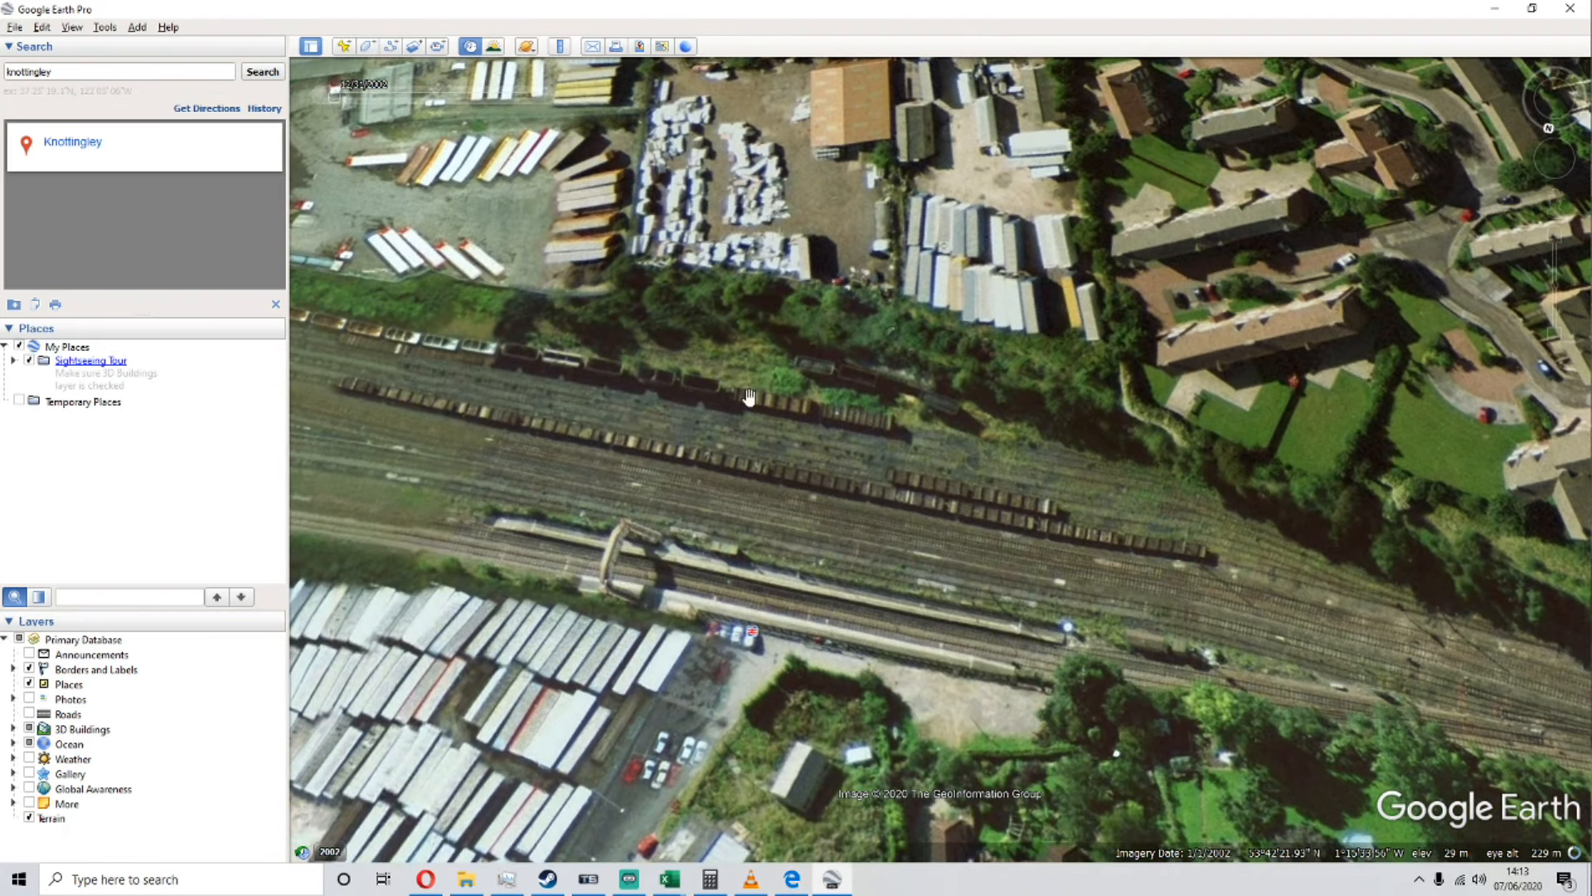
scroll(930, 357, "up", 2)
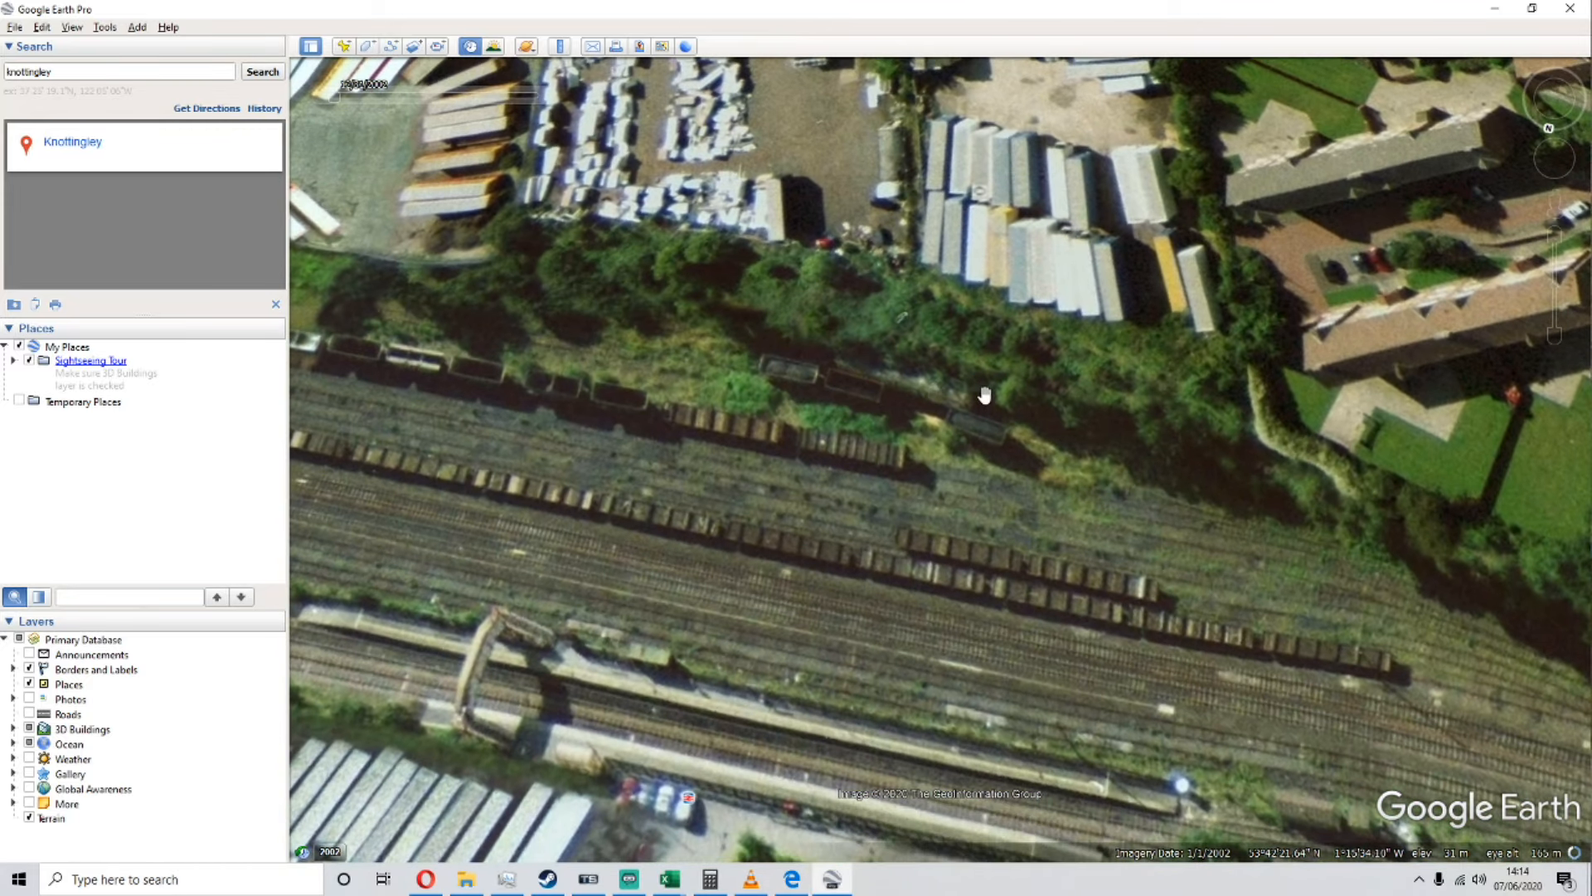
left_click_drag(1044, 454, 955, 402)
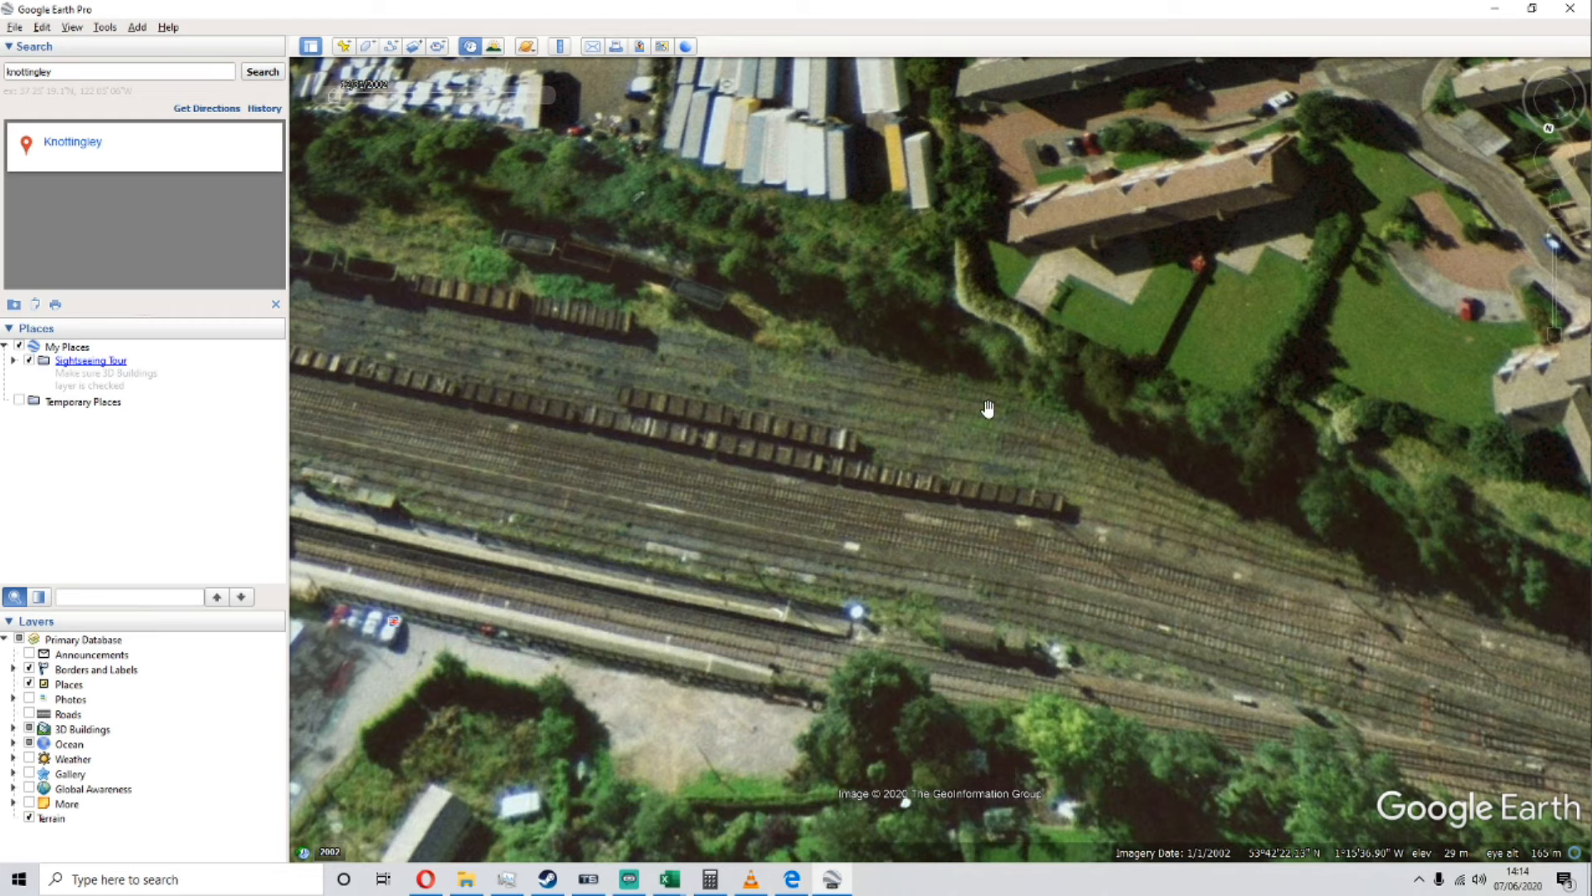
left_click_drag(759, 530, 770, 674)
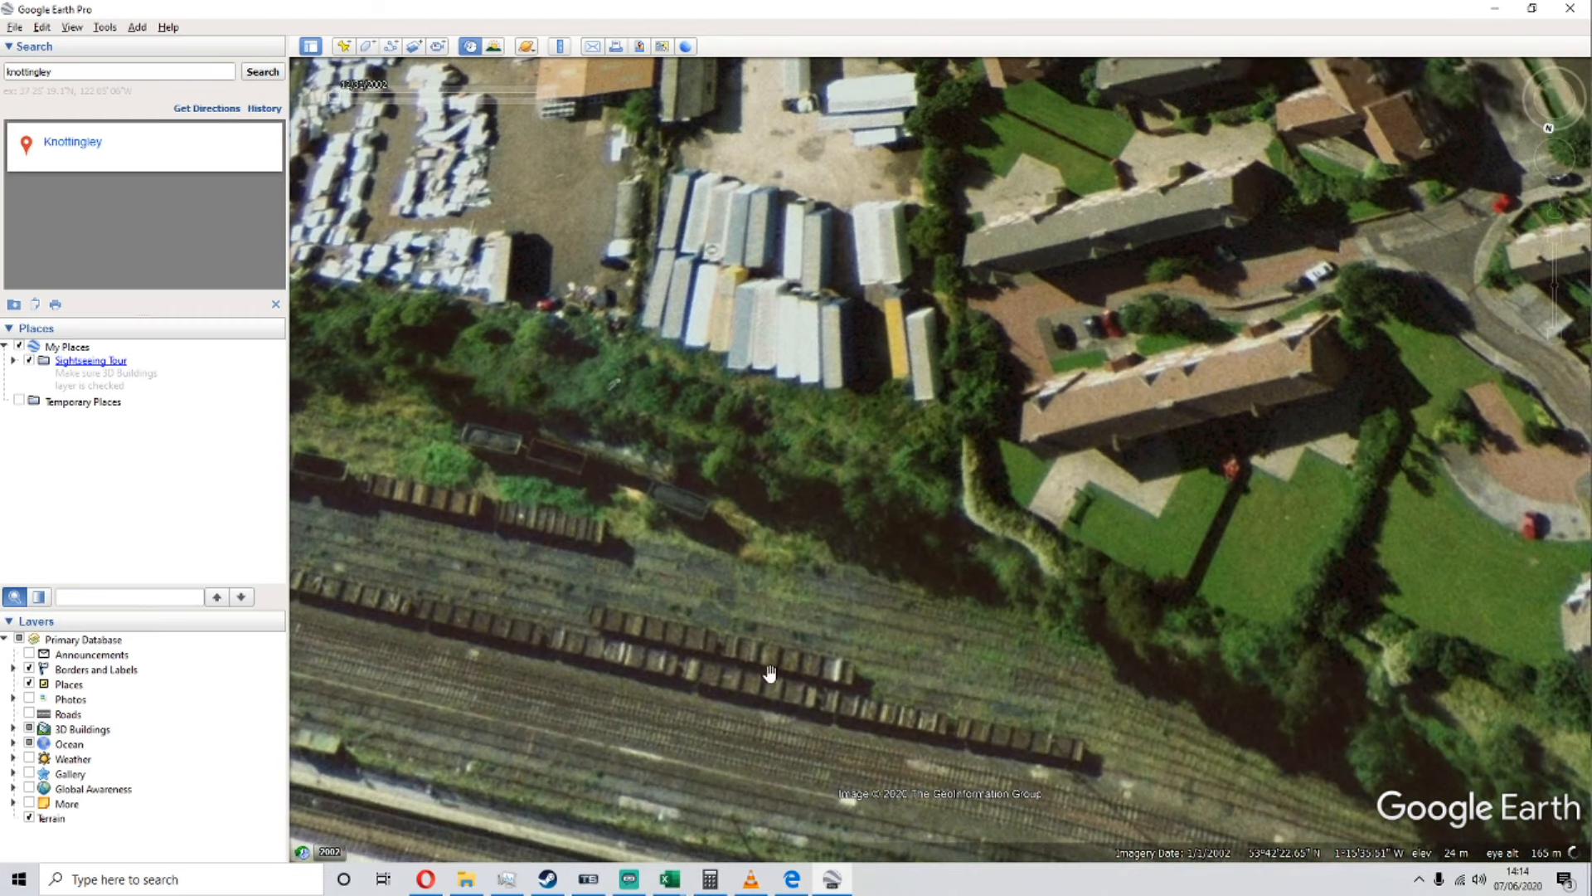
scroll(769, 674, "down", 1)
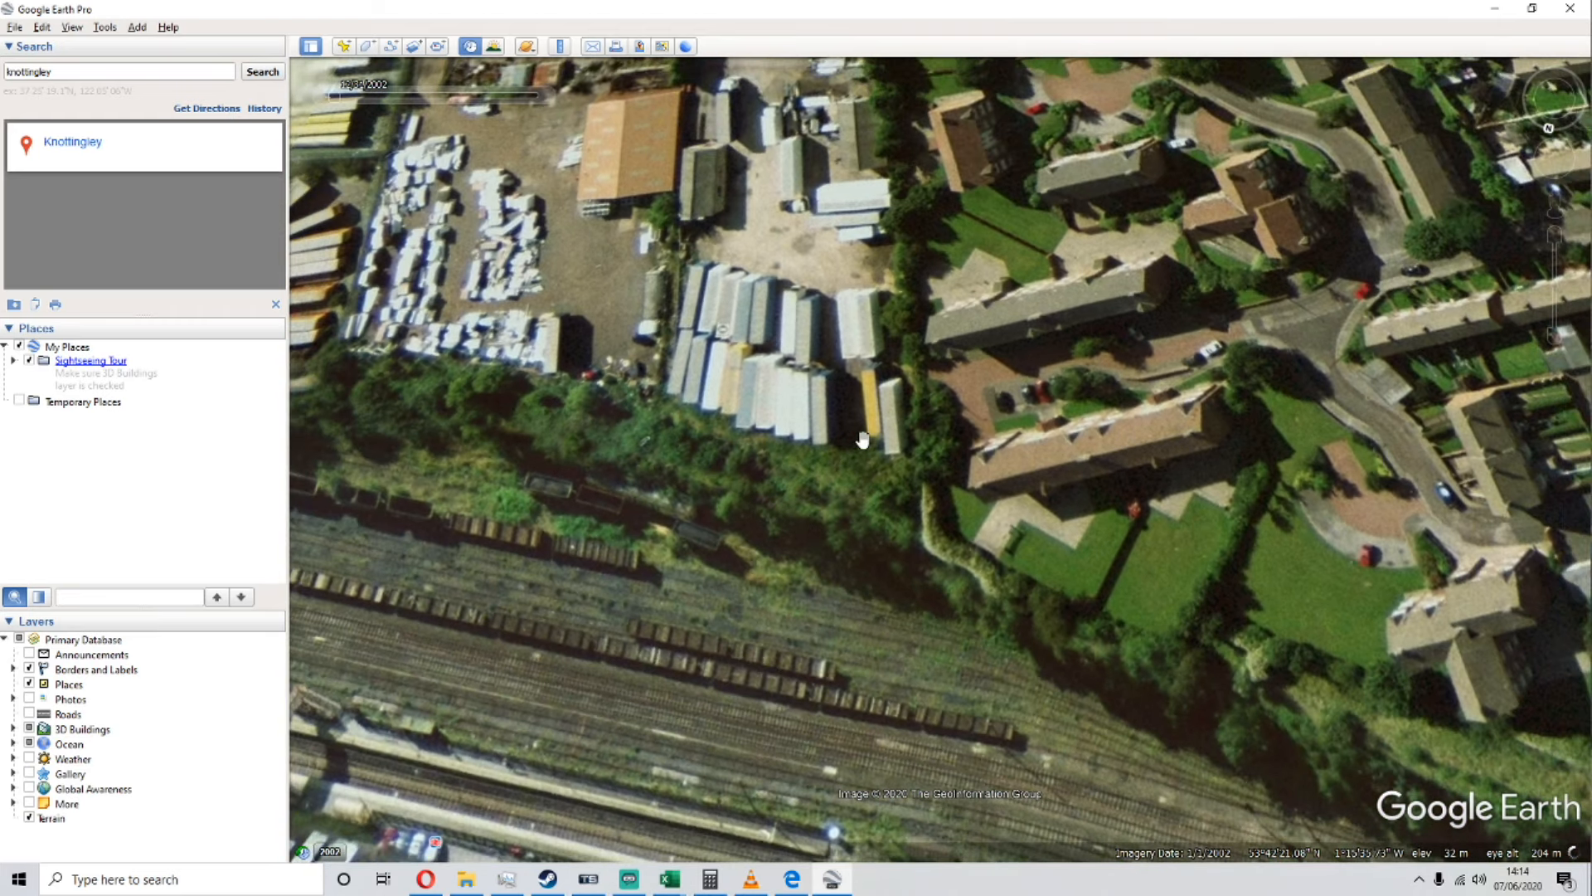
Step: Switch back to Train Simulator and set the track-laying gradient to -720 at the ends of the new sidings
left_click(589, 879)
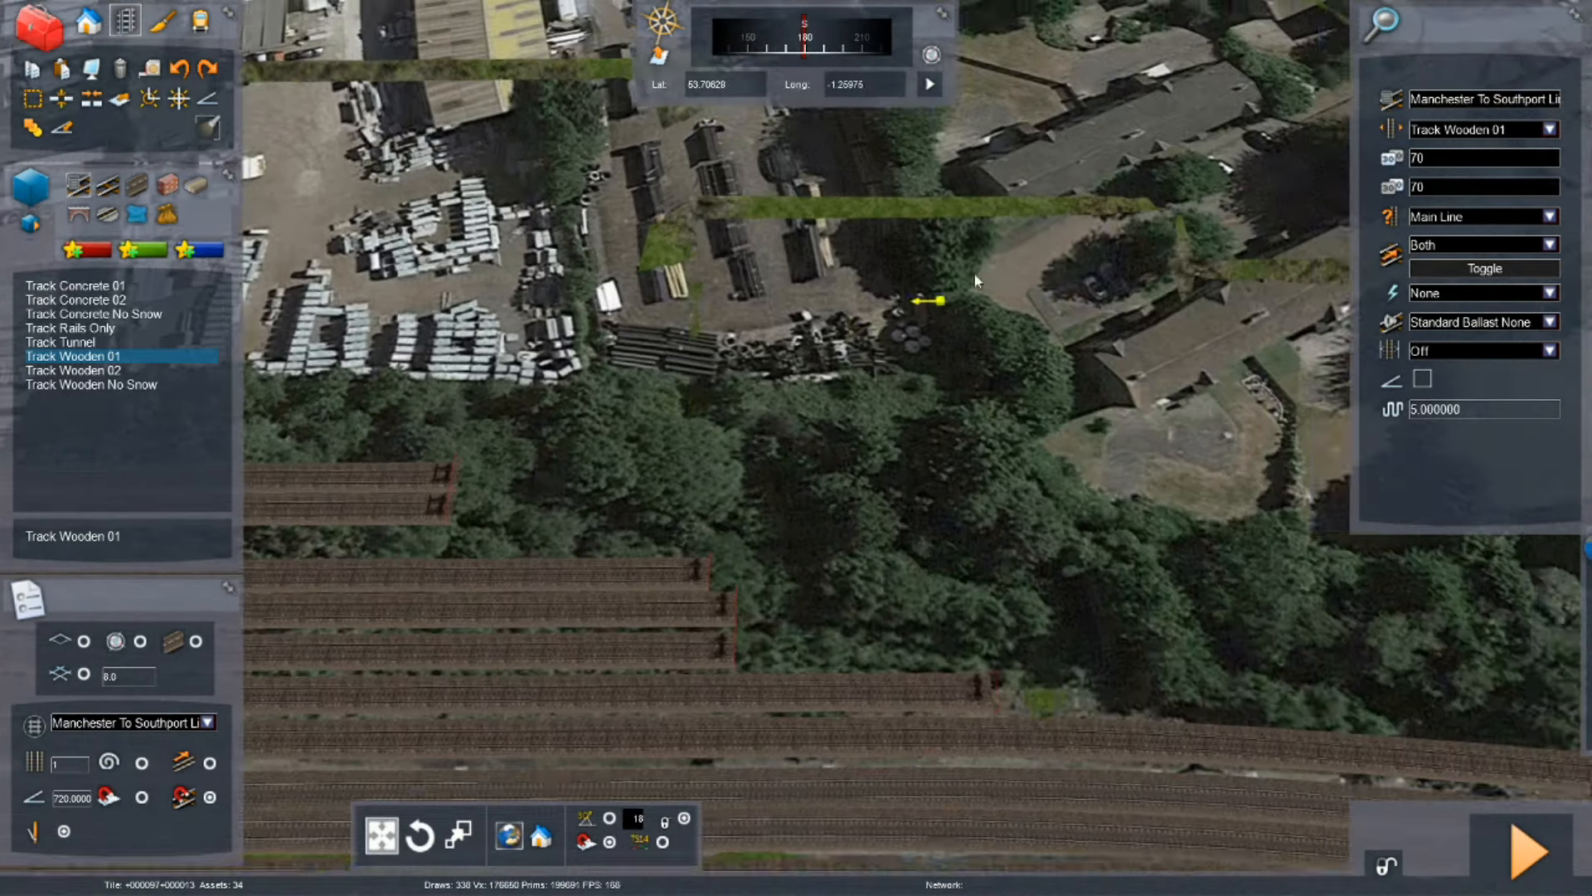
scroll(968, 290, "down", 2)
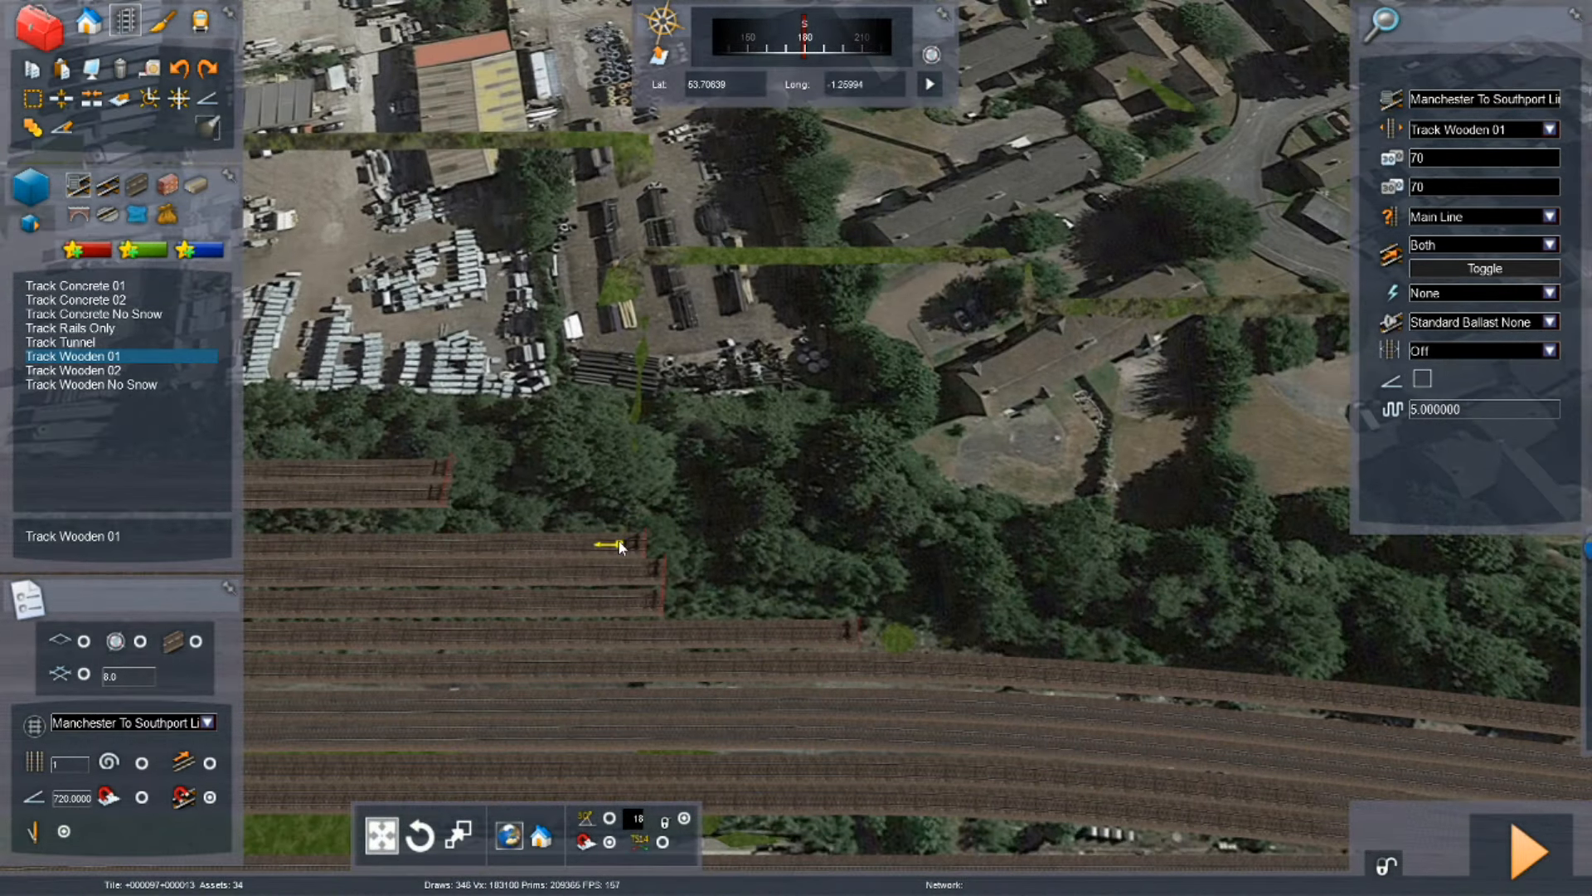
scroll(622, 545, "up", 3)
right_click_drag(621, 546, 987, 506)
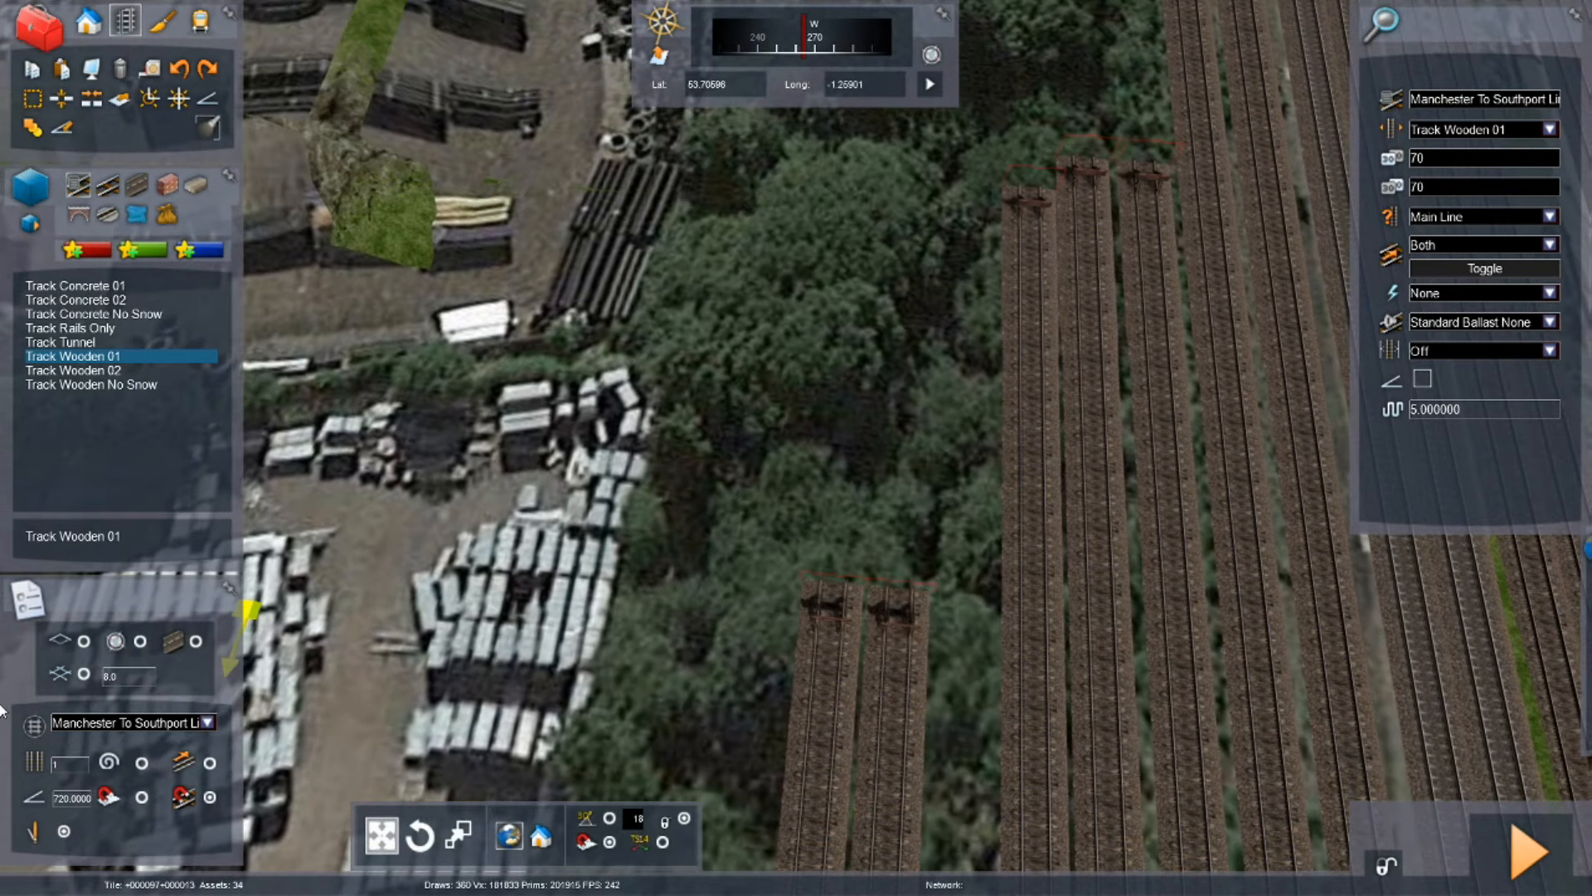
type("-")
right_click_drag(1111, 373, 1079, 411)
scroll(1079, 413, "down", 2)
mouse_move(1585, 593)
mouse_move(960, 603)
right_mouse_down()
mouse_move(952, 418)
mouse_move(966, 605)
right_mouse_up()
scroll(966, 605, "up", 3)
right_click(1167, 430)
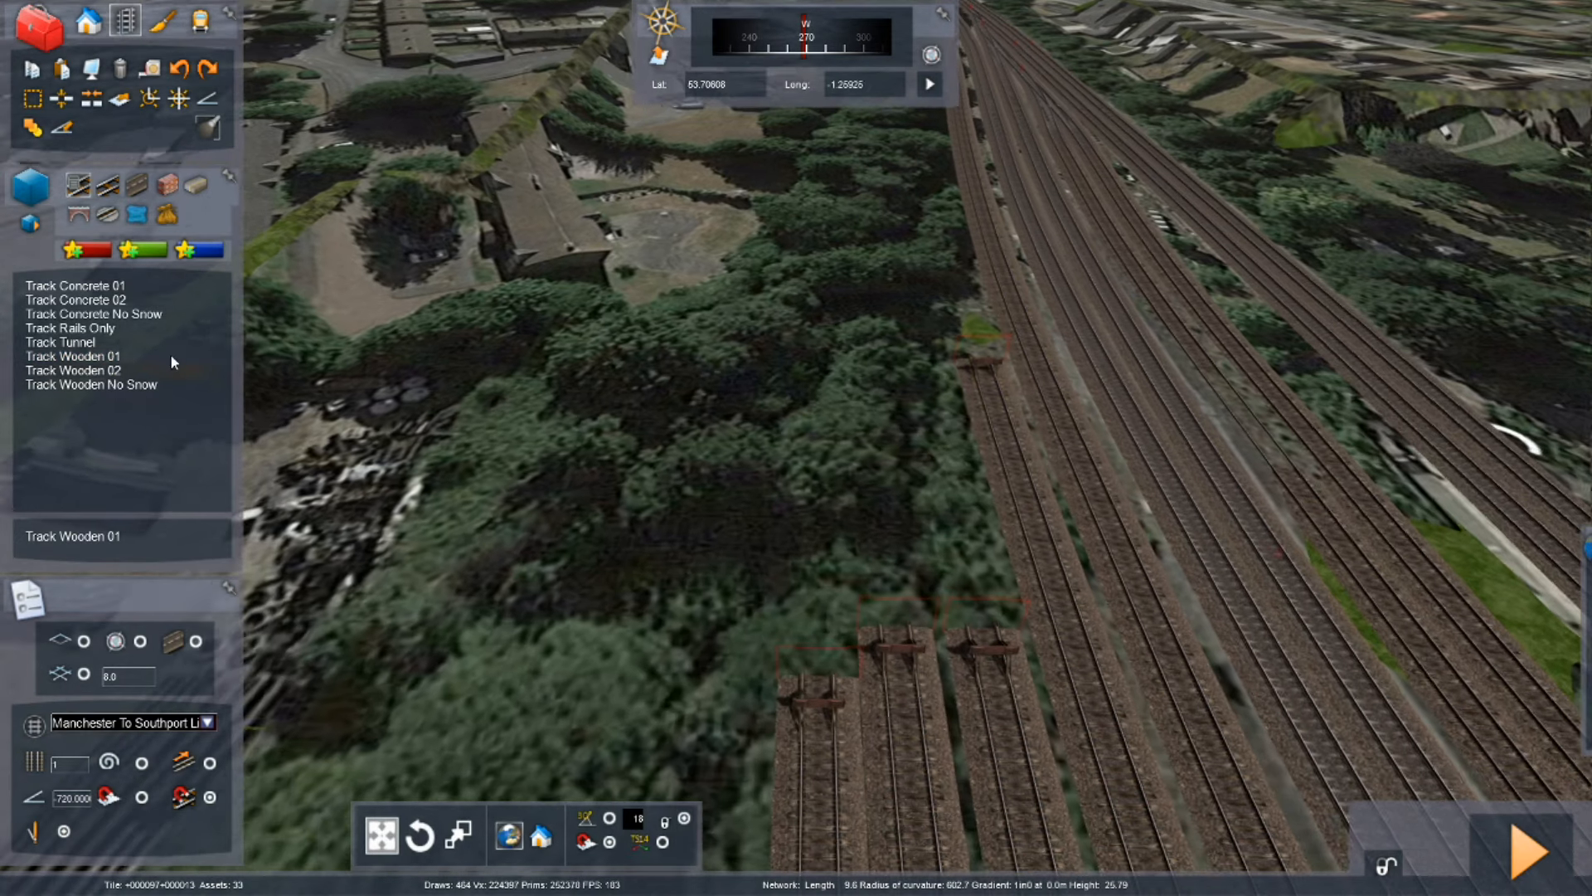
Step: Choose Track Wooden 01 as Yard track and begin extending the outermost siding from its buffer stop
left_click(171, 356)
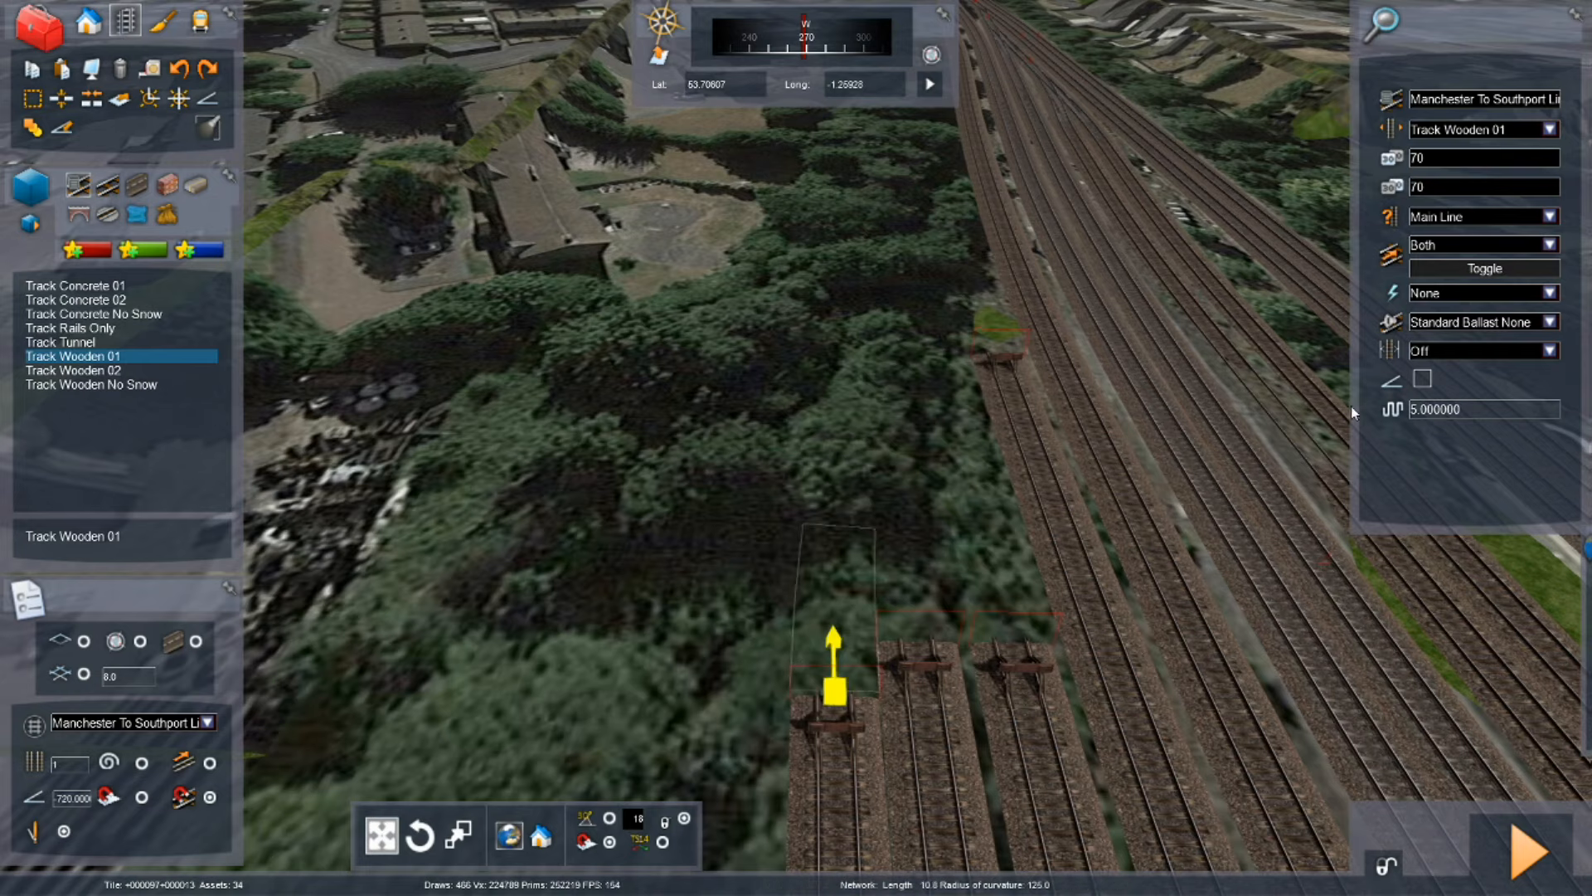
left_click(1549, 217)
left_click(1445, 252)
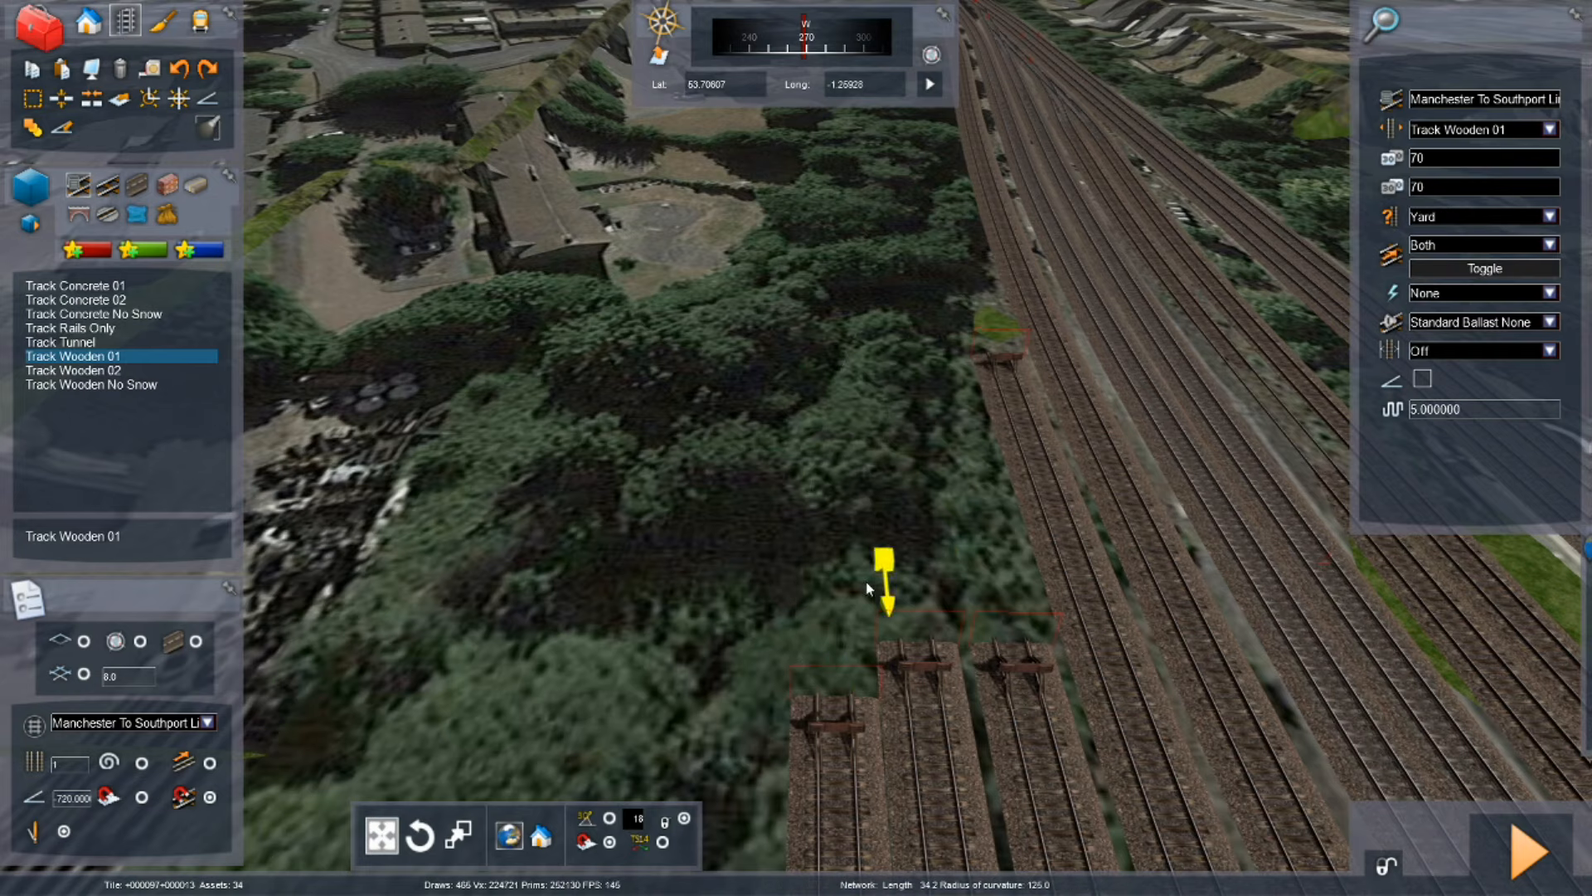
left_click(832, 684)
key("Up")
right_click_drag(814, 580, 810, 535)
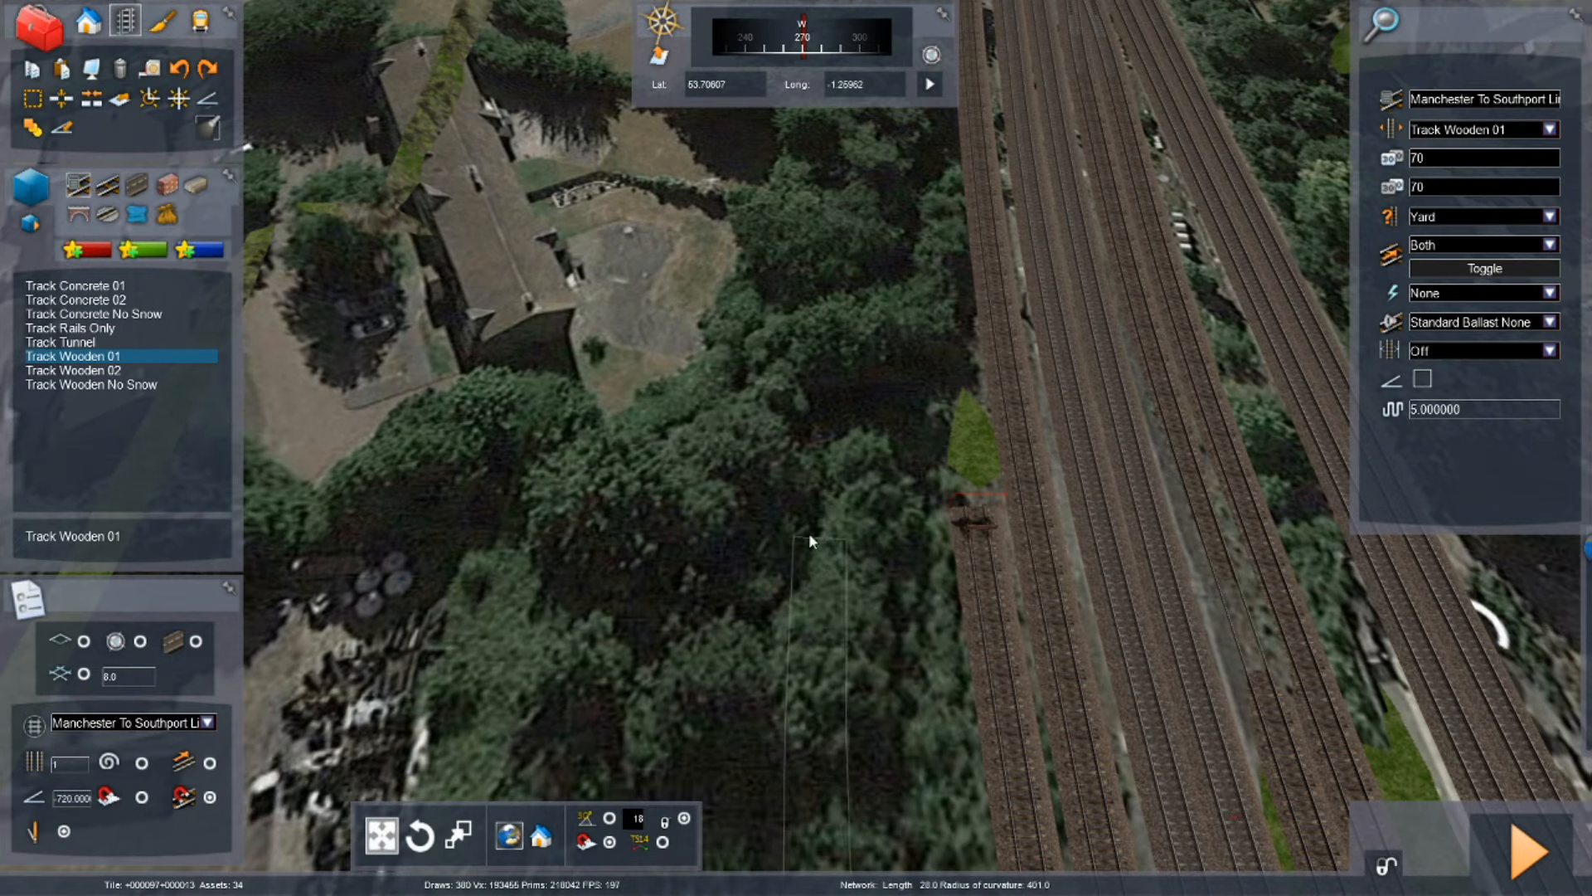
Step: Switch to Google Earth and follow the sidings in the 2002 imagery to where they converge beside the houses
key("super")
left_click(832, 878)
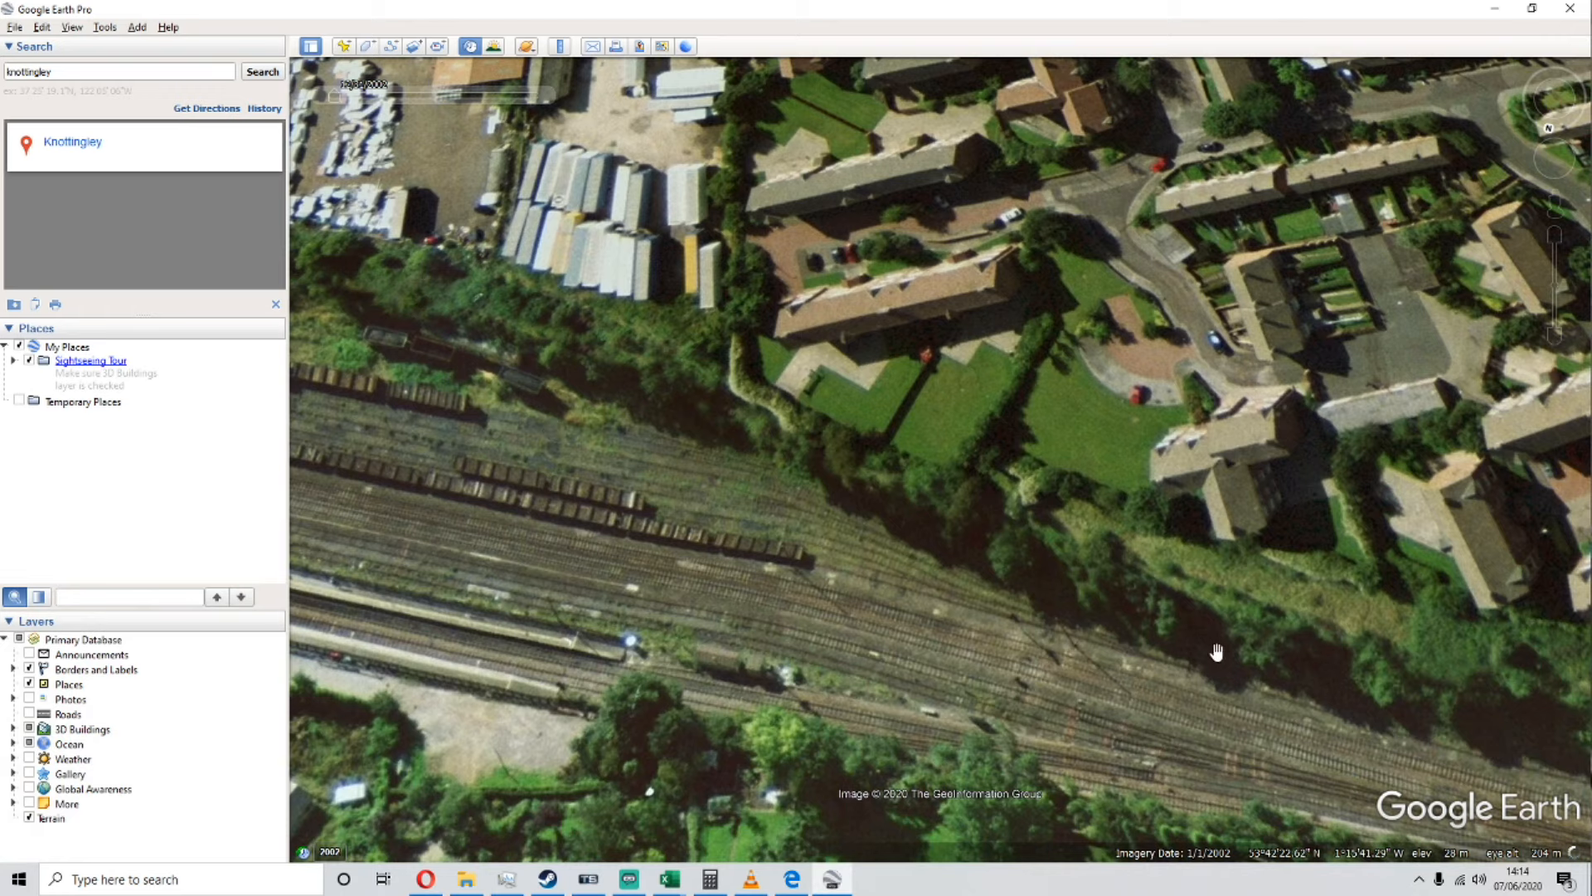
left_click_drag(1216, 653, 953, 563)
left_click_drag(494, 434, 537, 400)
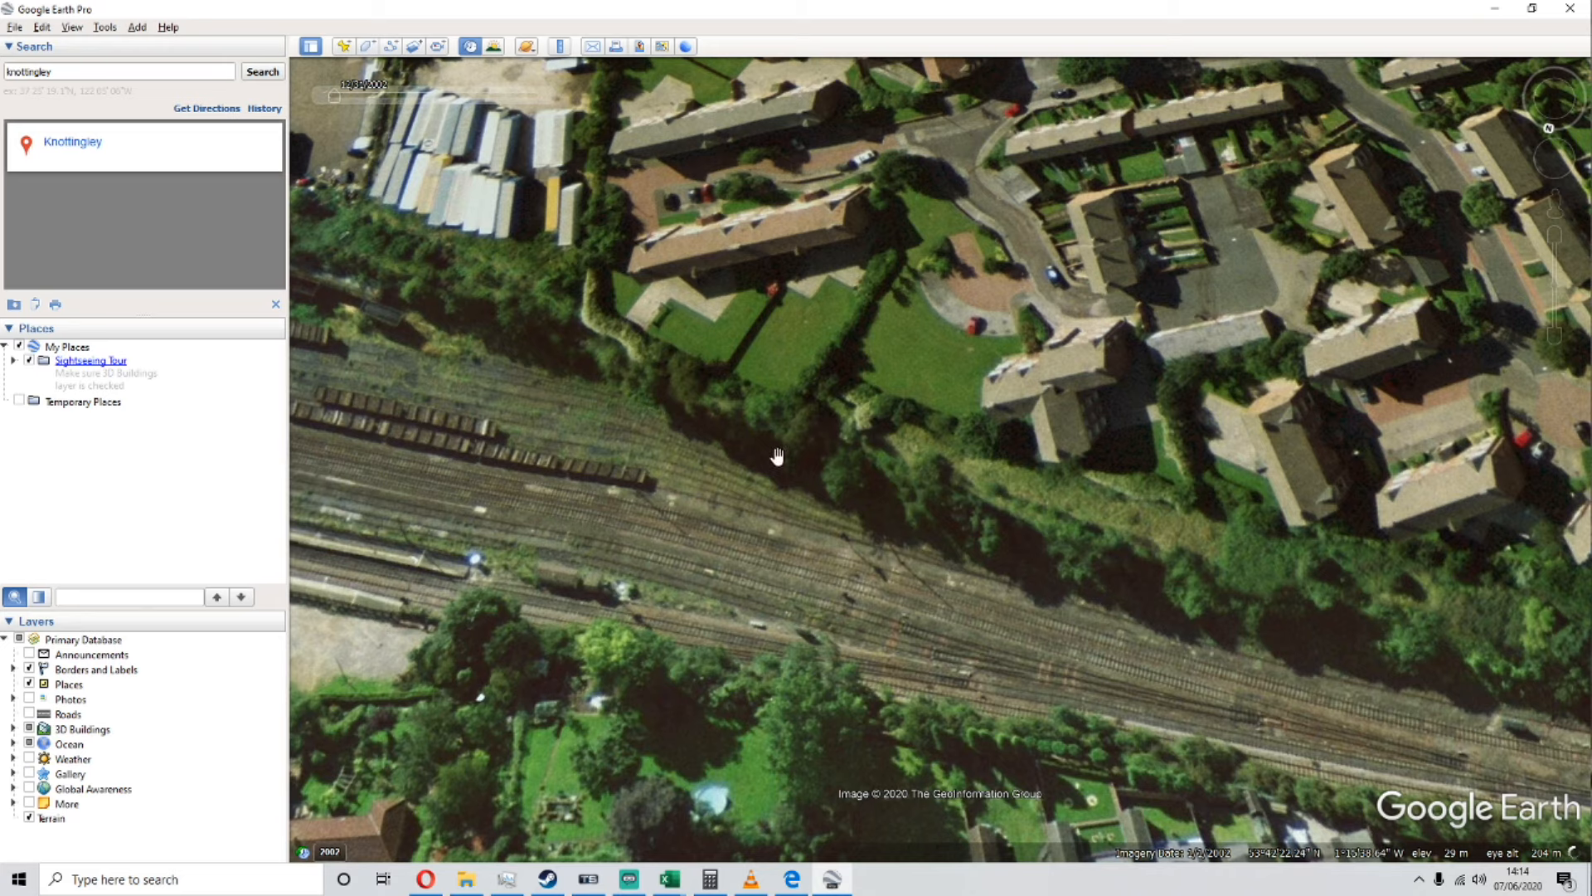
scroll(976, 552, "up", 3)
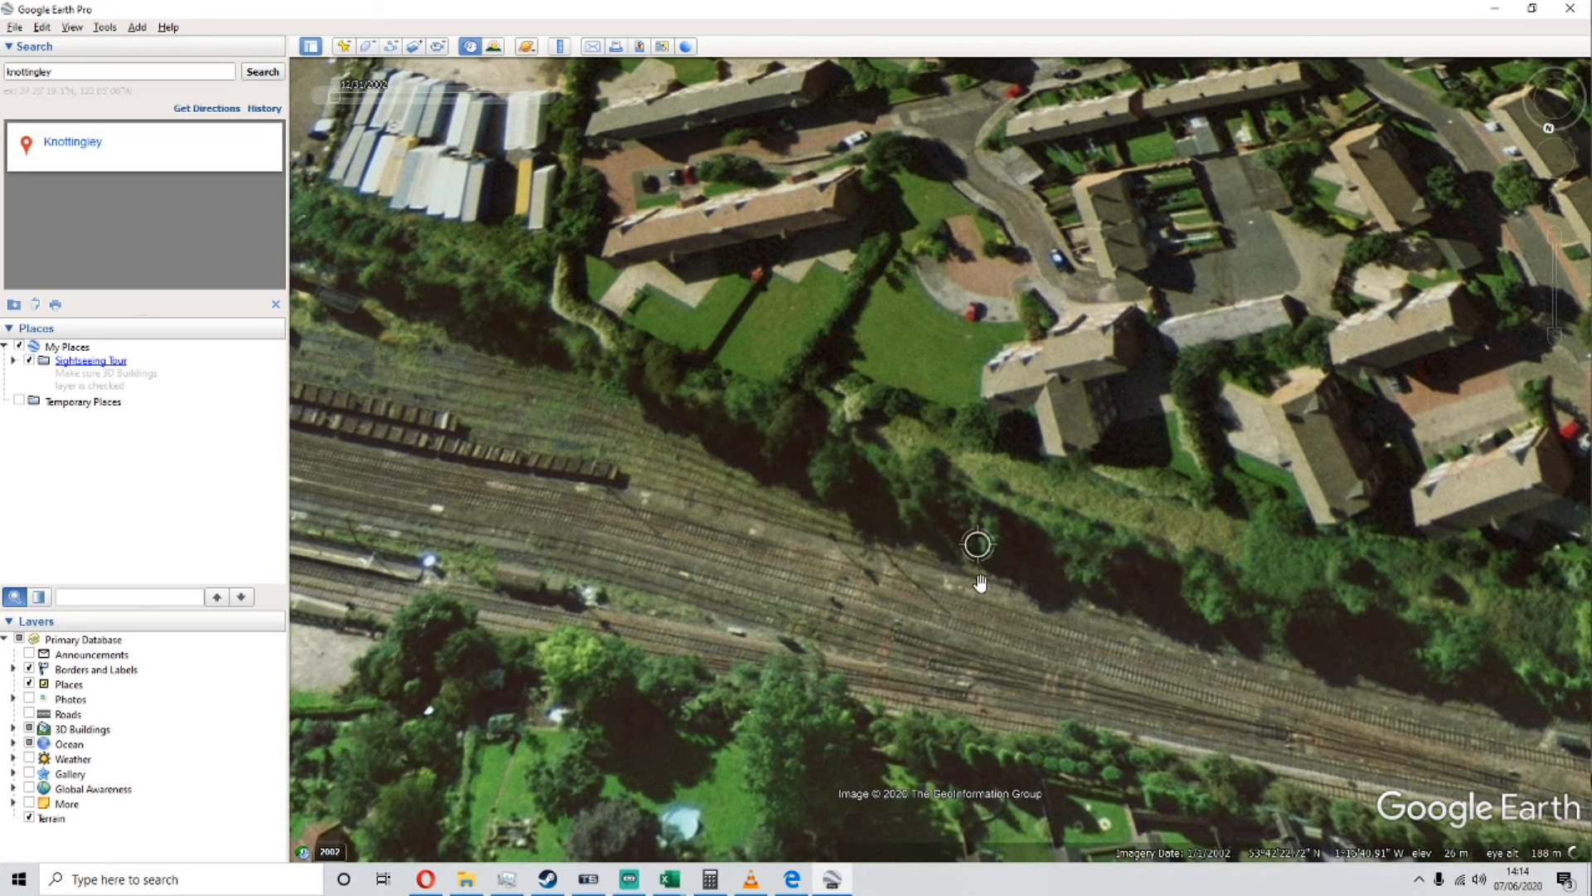
left_click_drag(985, 578, 833, 537)
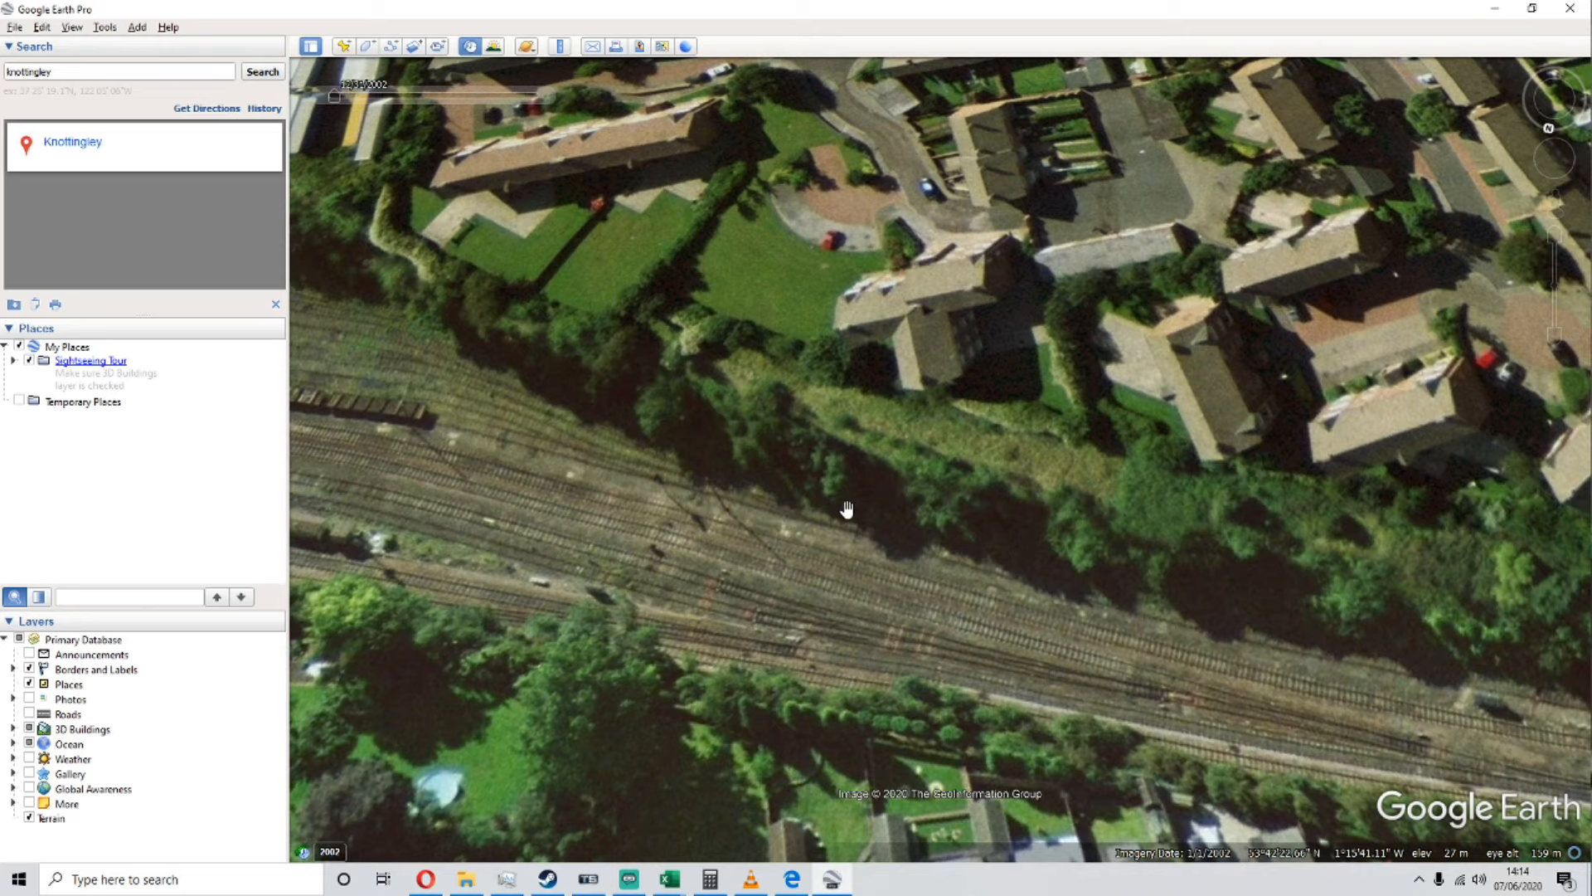
left_click_drag(846, 509, 1018, 556)
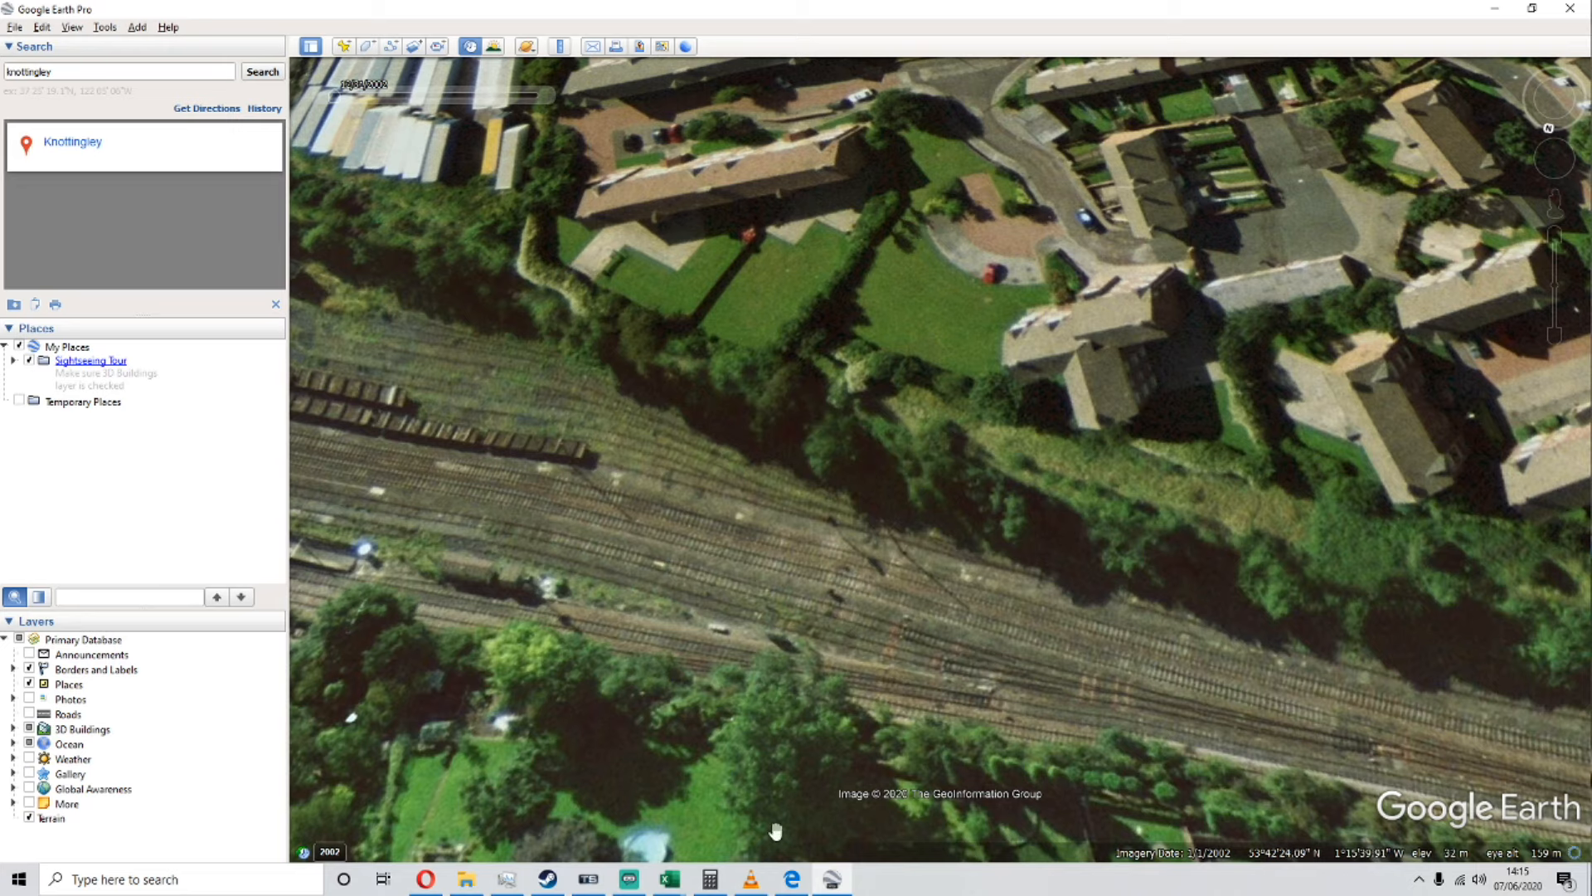
Step: Return to Train Simulator and lay the outermost siding's extension past the neighbouring sidings' buffer stops
left_click(588, 879)
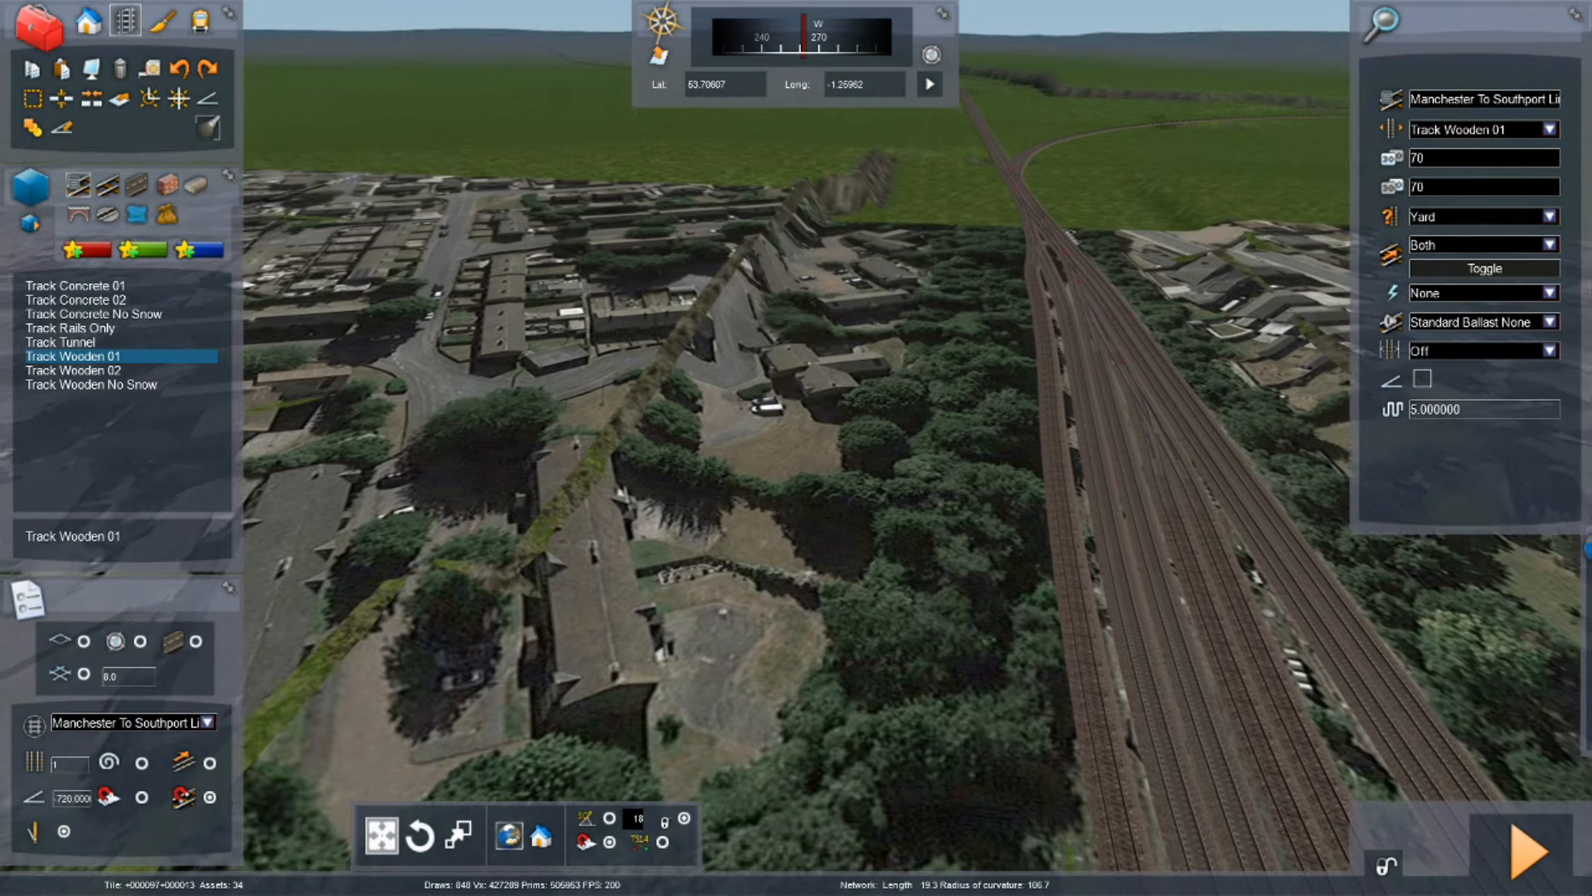
mouse_move(835, 654)
right_mouse_down()
mouse_move(788, 746)
mouse_move(836, 654)
right_mouse_up()
key("Right")
key("Left")
mouse_move(906, 381)
right_mouse_down()
mouse_move(995, 390)
mouse_move(938, 384)
right_mouse_up()
key("Down")
left_click(859, 461)
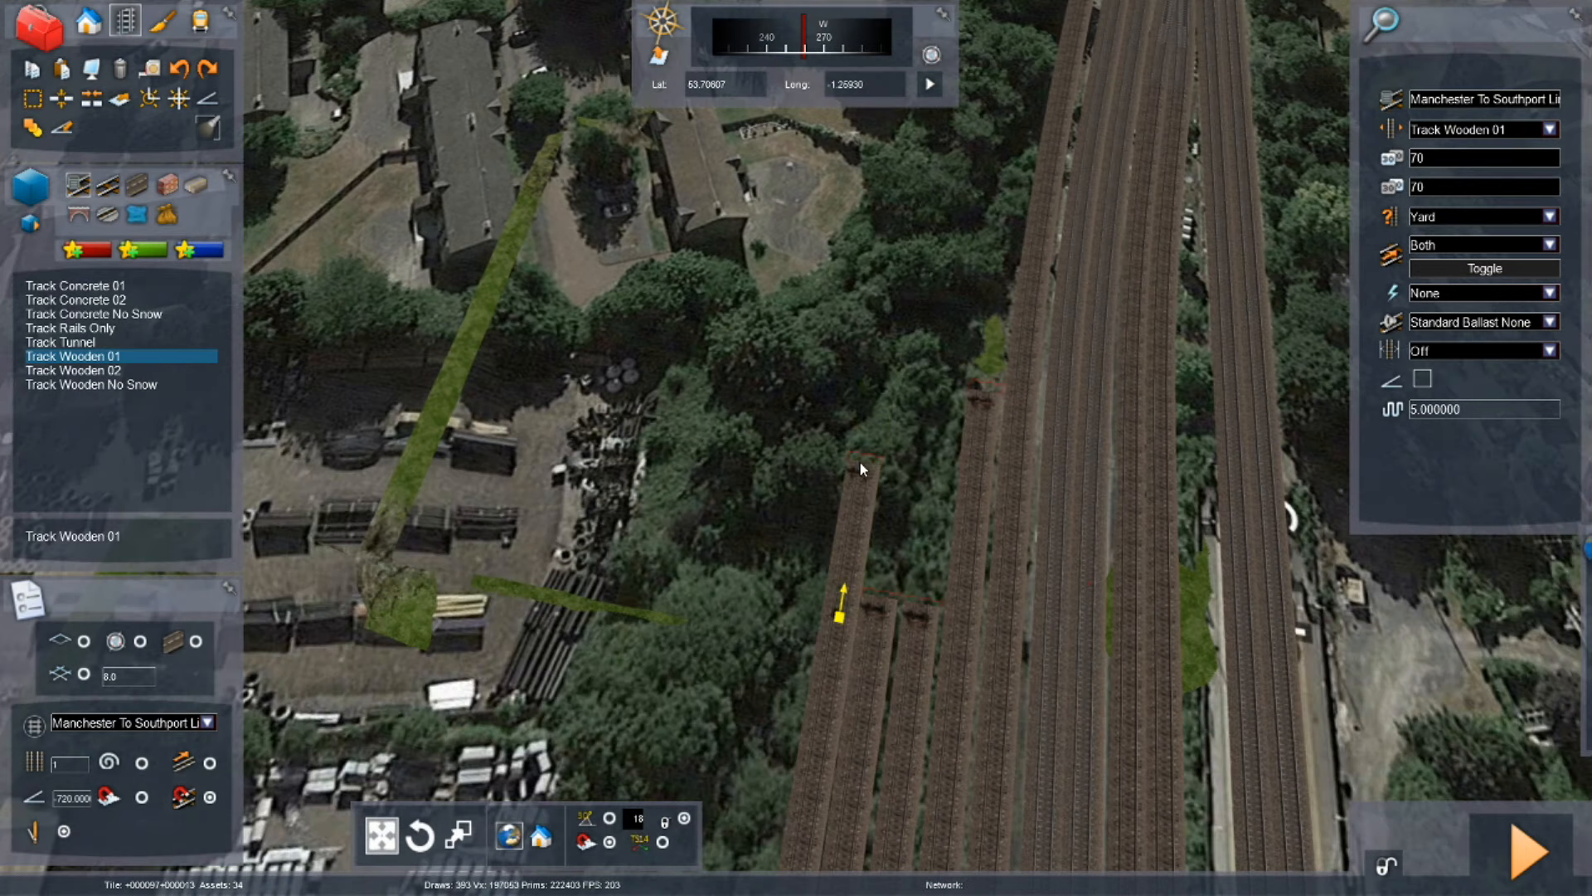
Step: Continue the outermost siding through the trees with a slightly curved section and end the track laying there
right_click_drag(859, 461, 884, 473)
key("Up")
key("Left")
right_click_drag(943, 234, 937, 313)
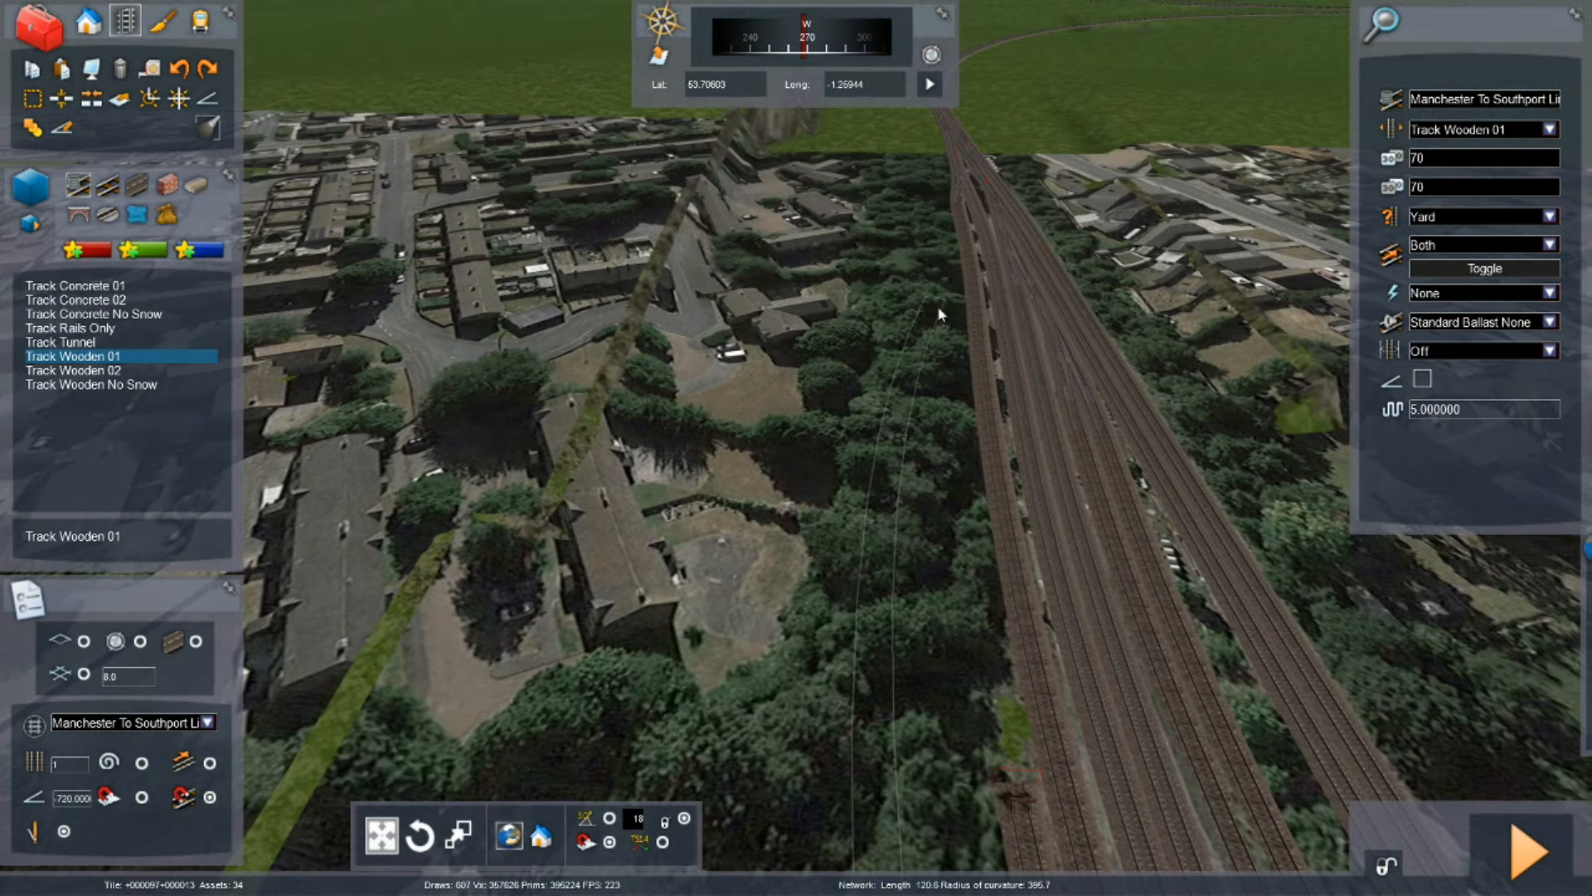
left_click(896, 558)
right_click(940, 374)
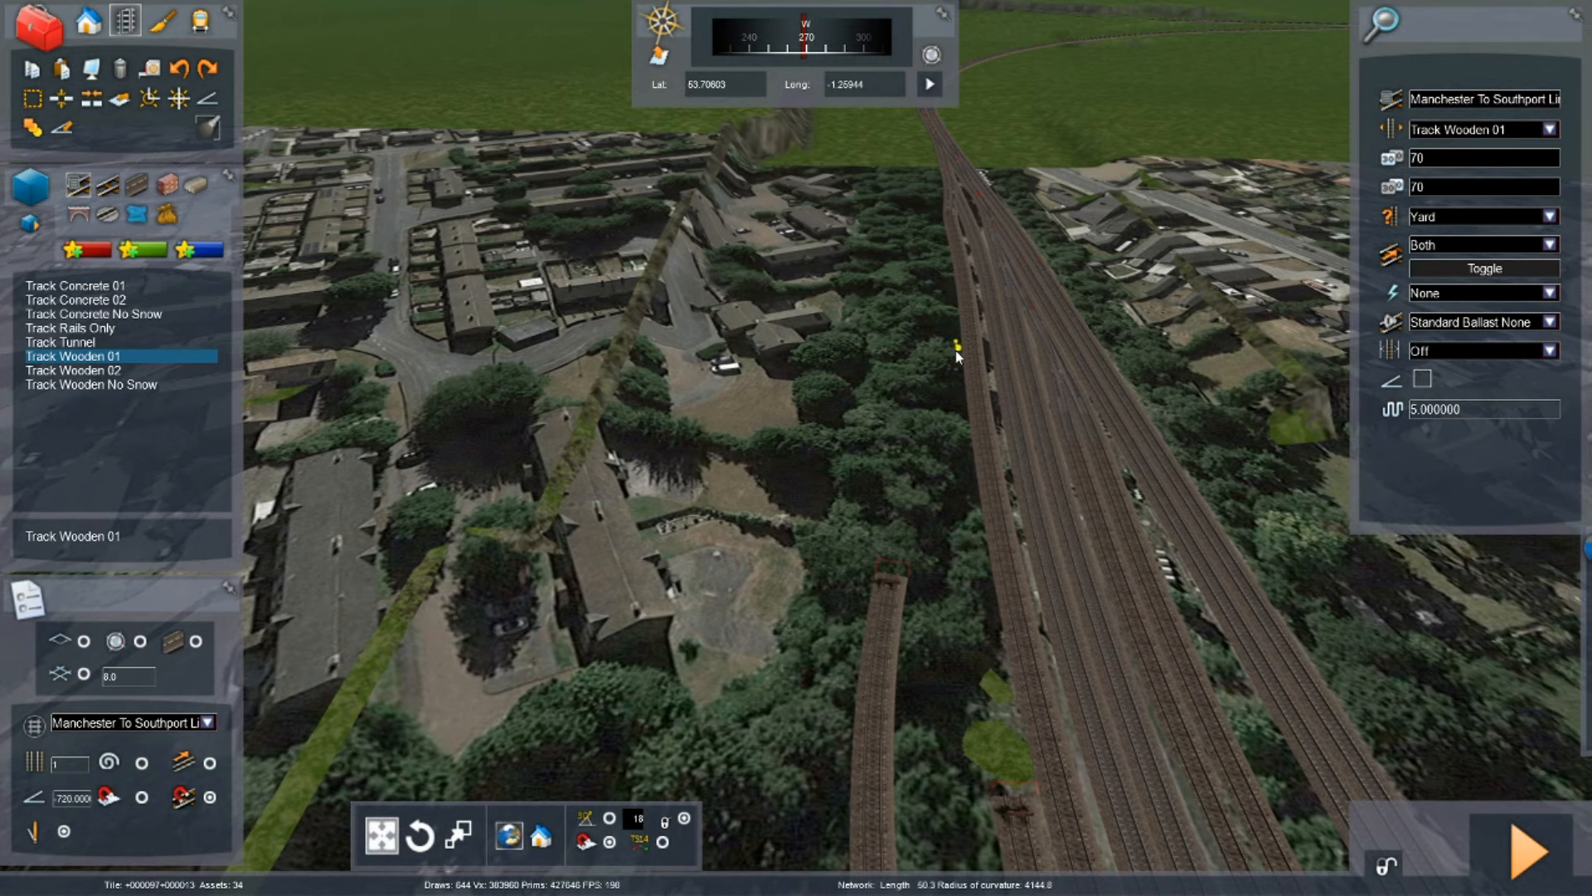
right_click(892, 571)
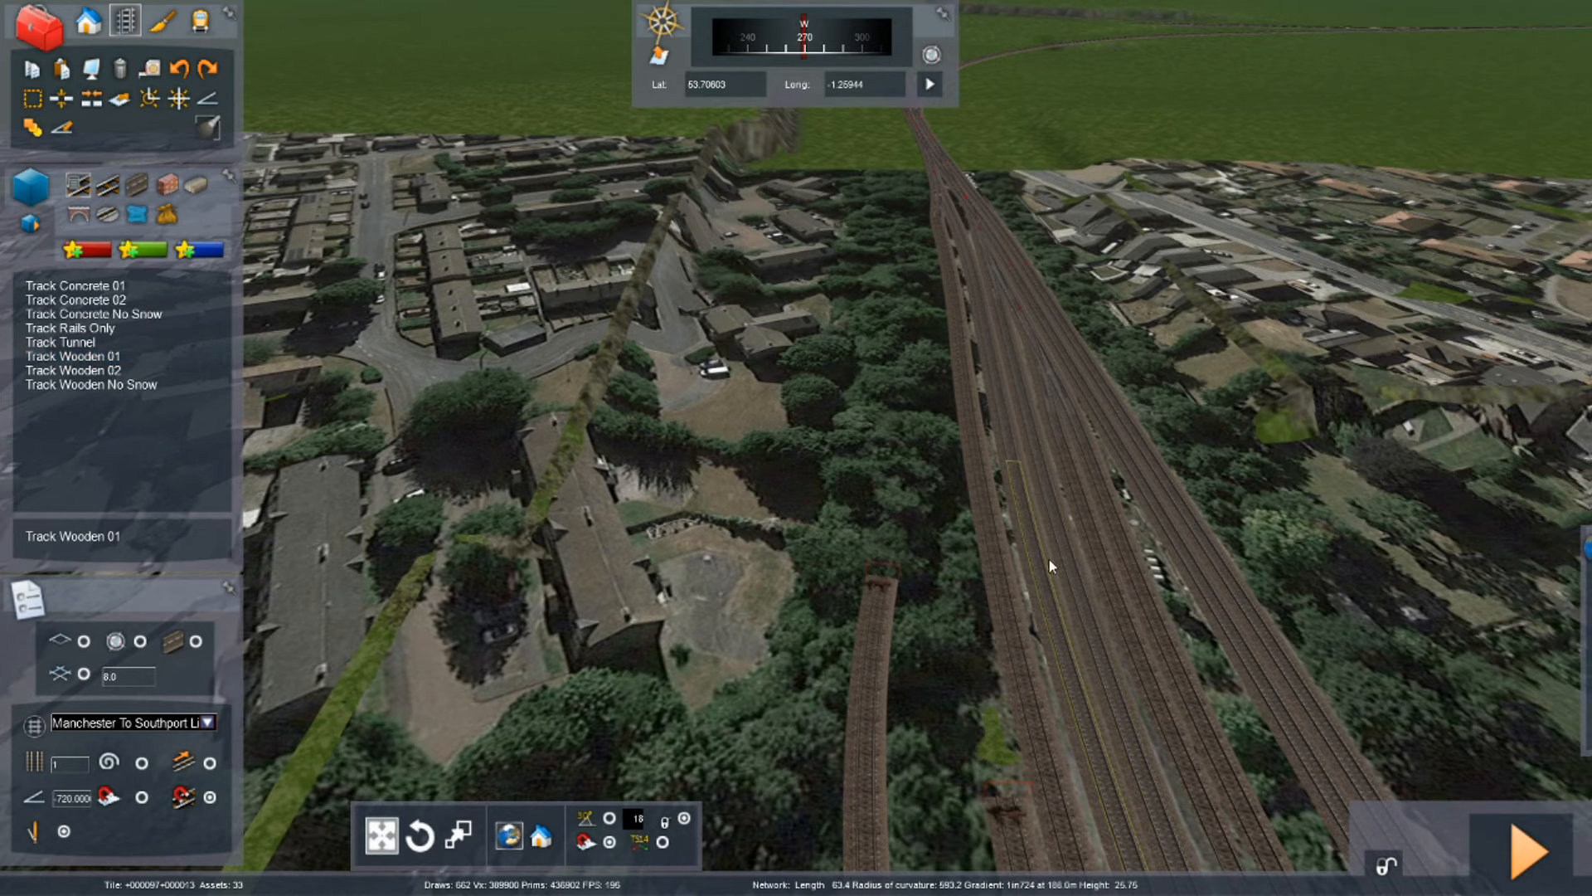
Step: Set the track gradient to 0 and choose Track Wooden 01 as Yard track again
scroll(1043, 539, "up", 6)
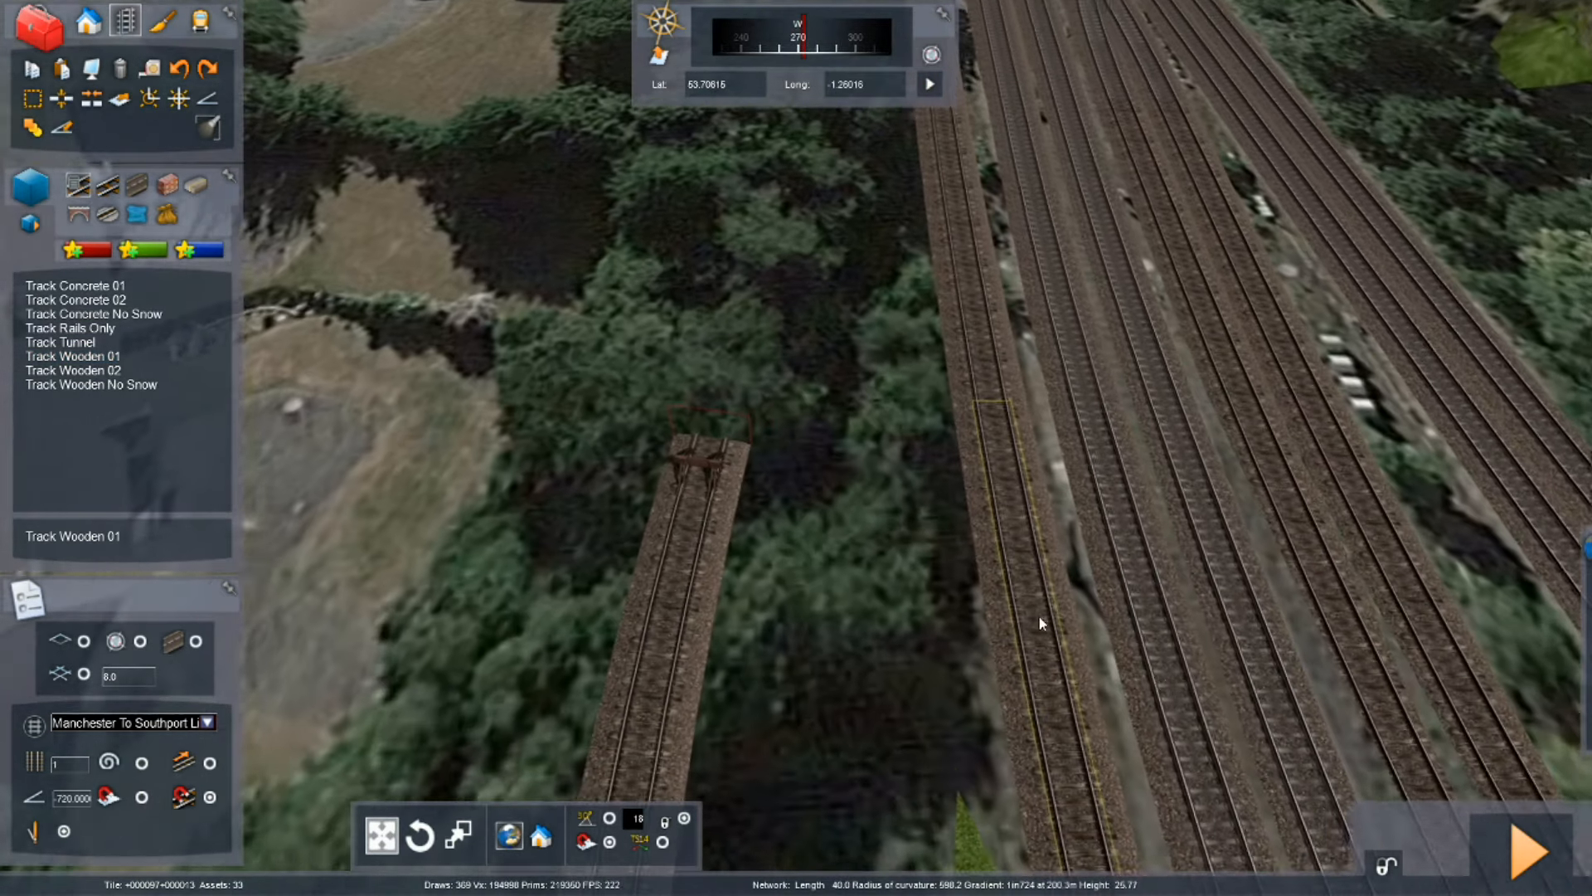
scroll(1080, 475, "up", 1)
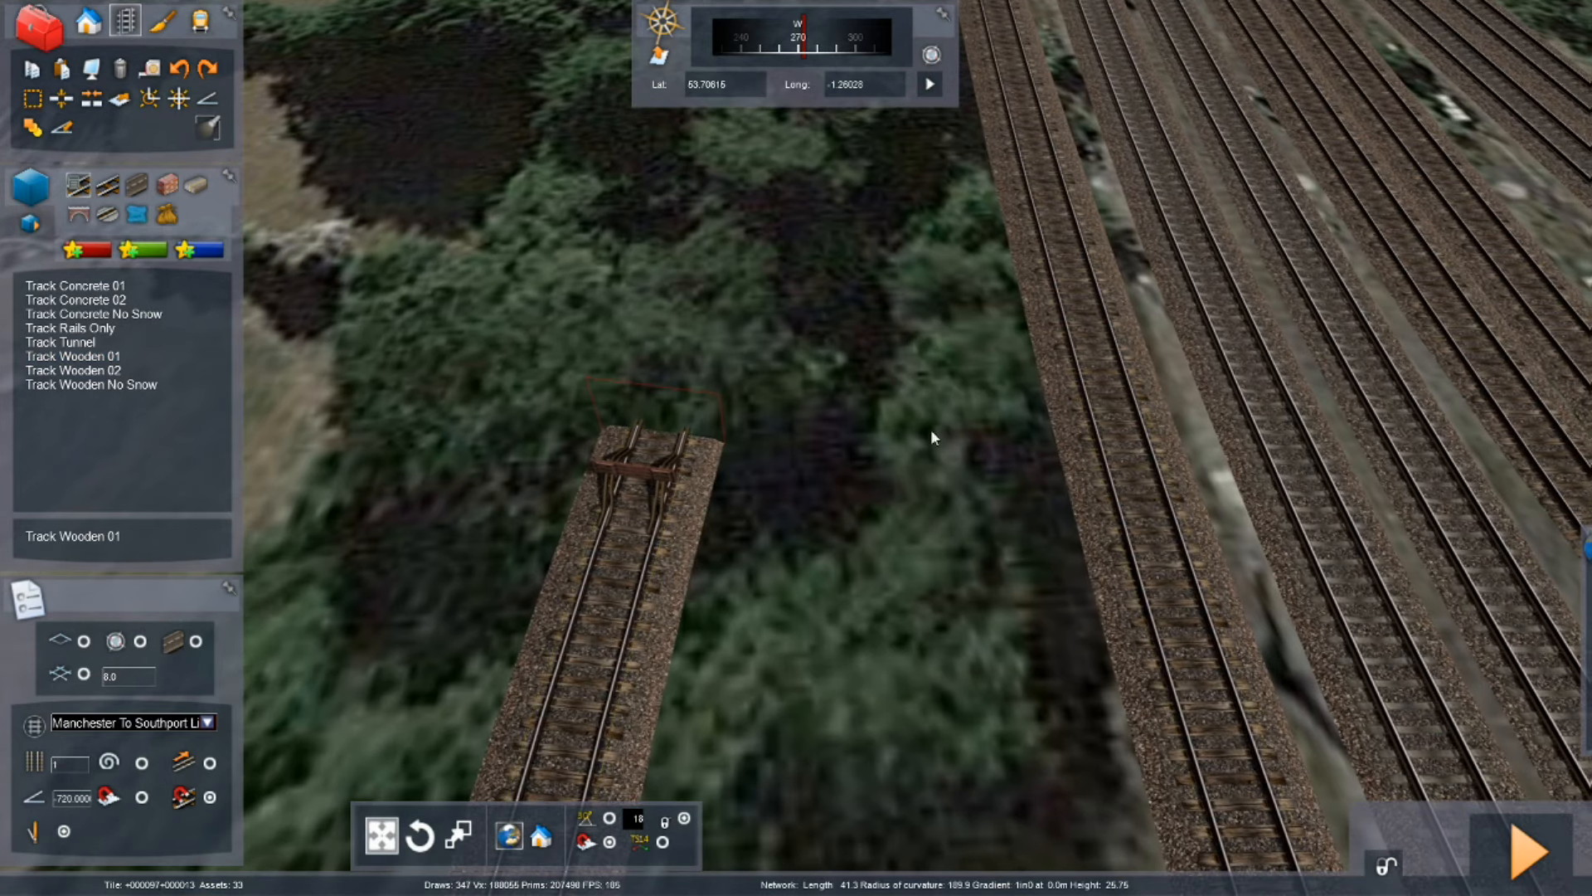
double_click(73, 799)
type("0")
key("Return")
left_click(73, 356)
key("Left")
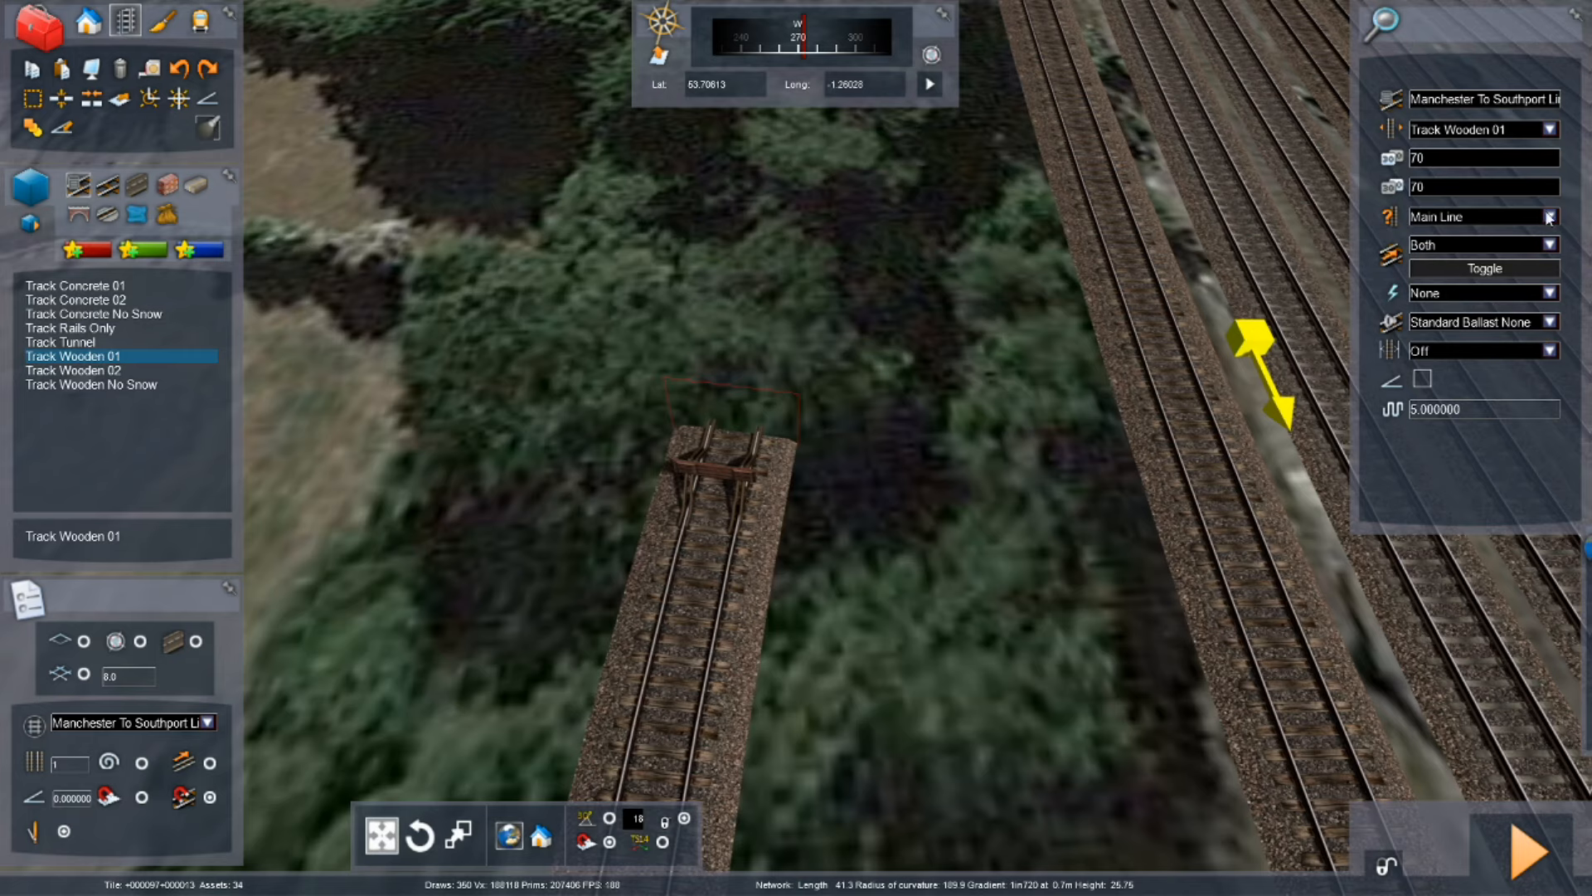
left_click(1480, 217)
left_click(1465, 255)
Step: Extend the outermost siding about 30 m from its new end and curve it into the adjacent outer line
key("Left")
key("Down")
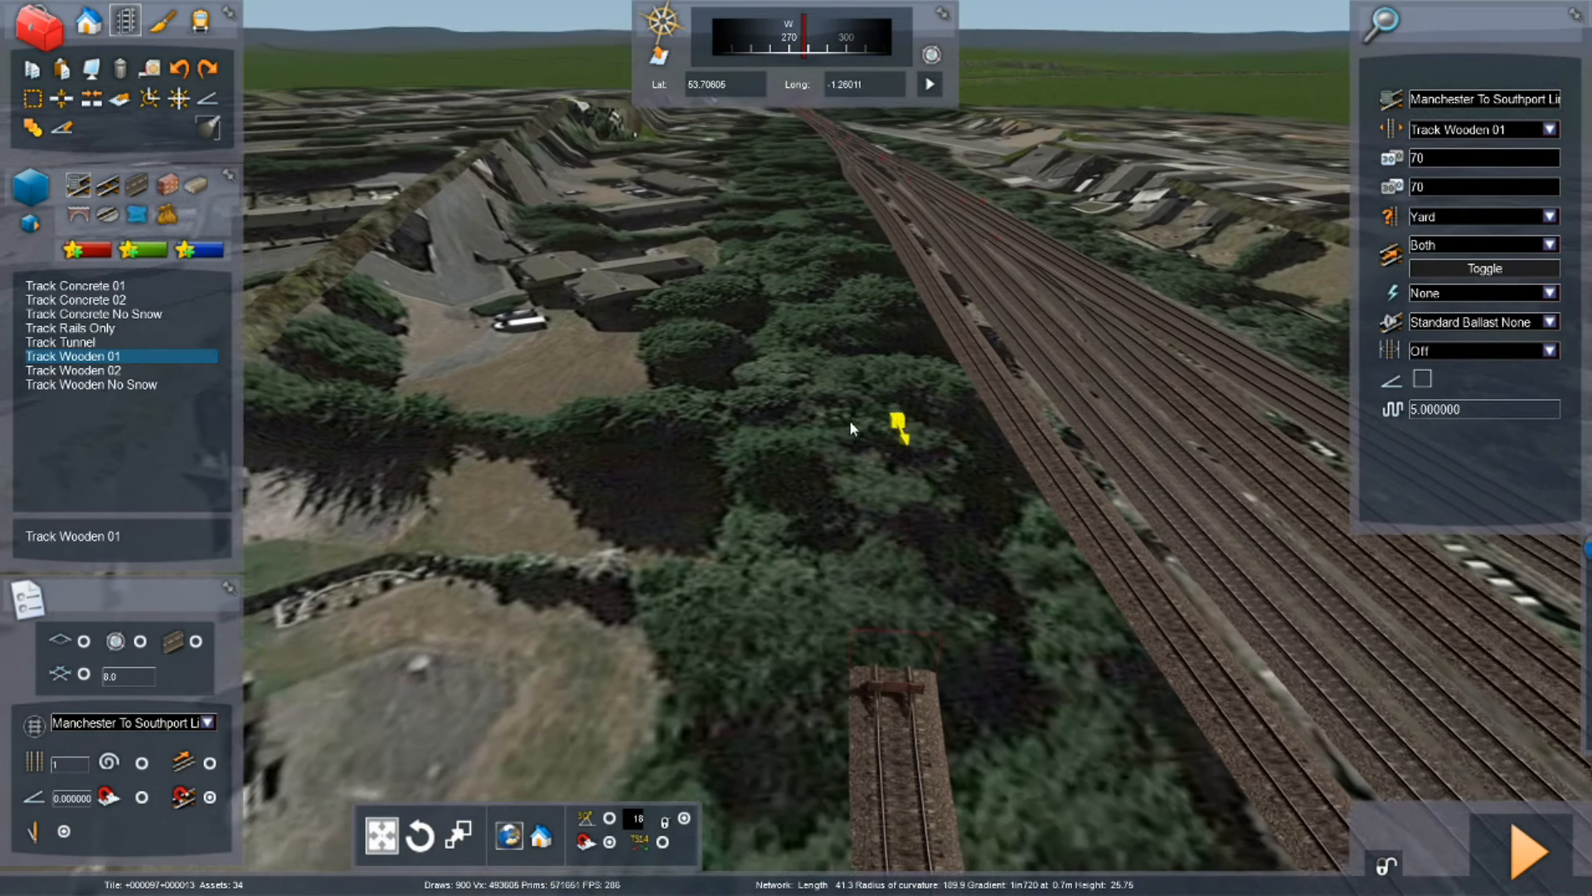
left_click(888, 625)
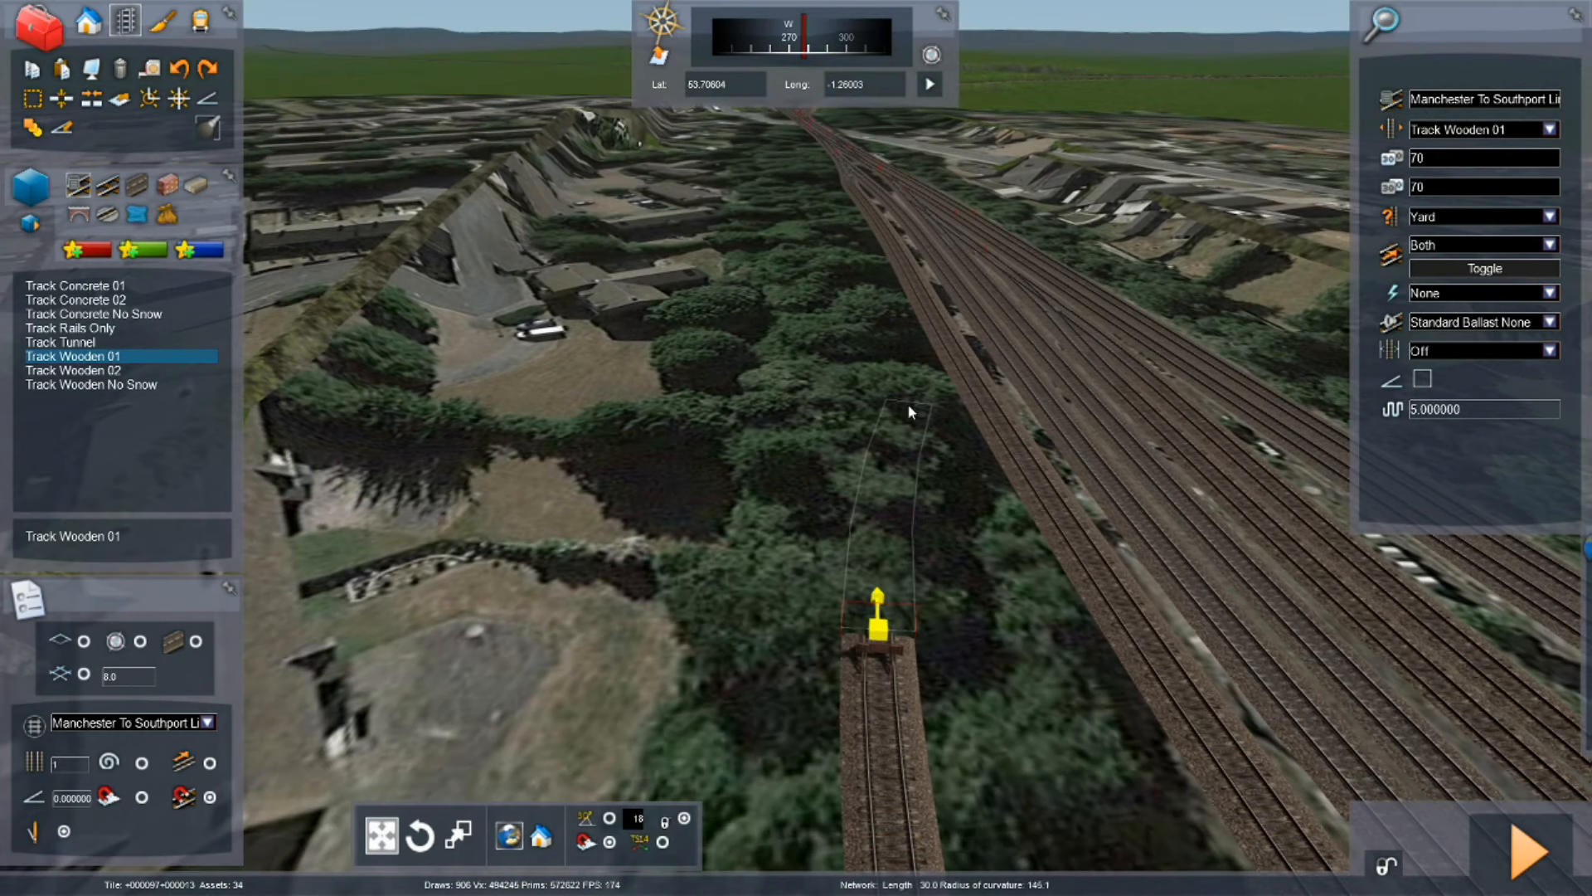
left_click(910, 402)
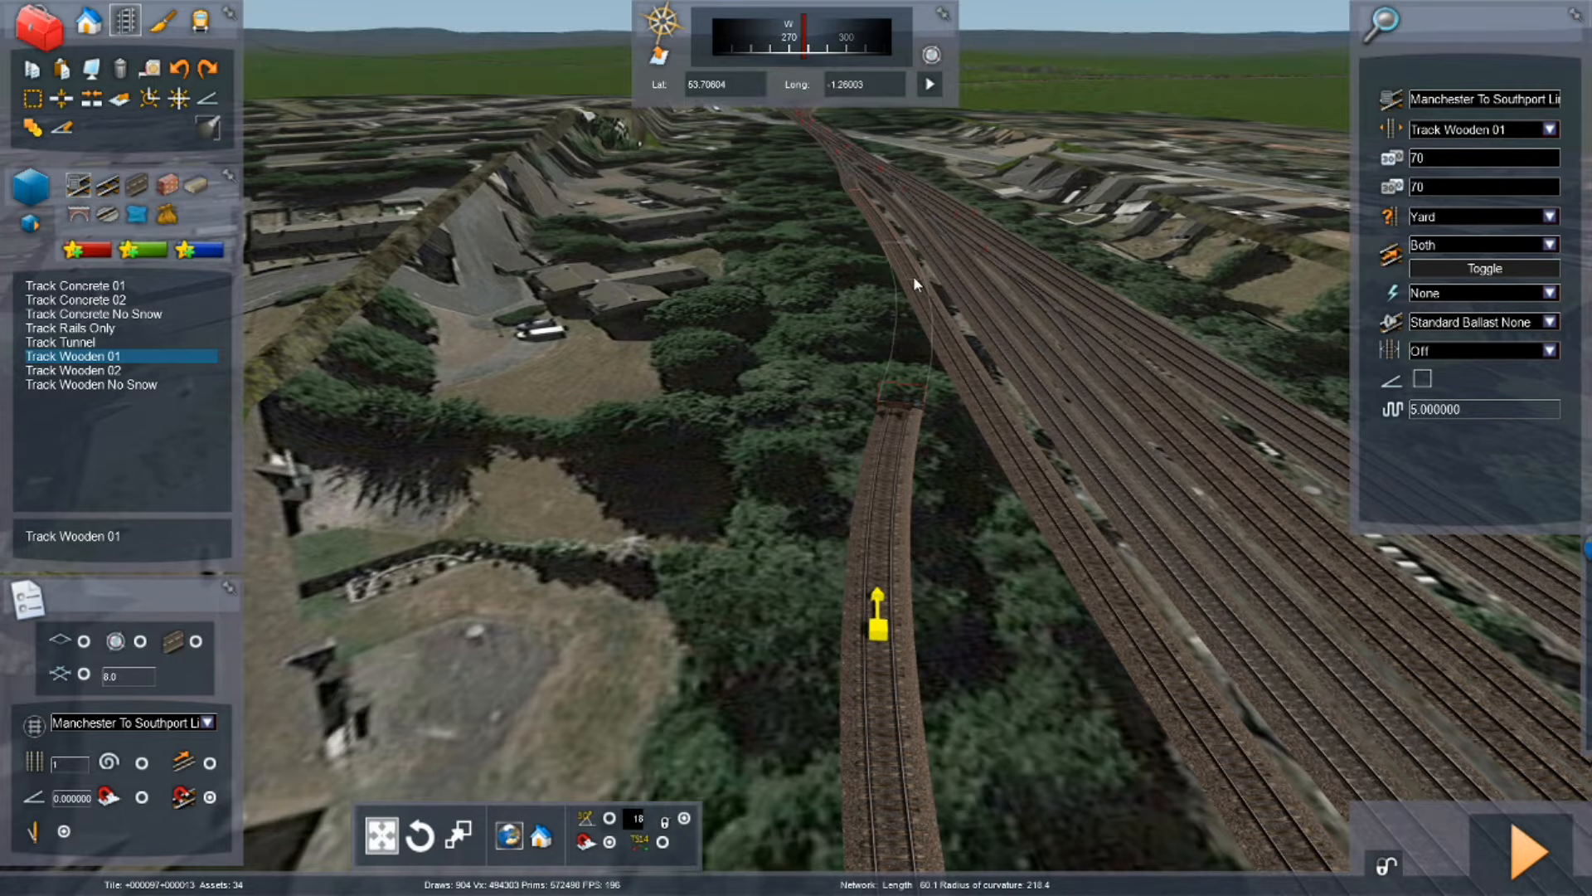
left_click(915, 279)
Step: Examine the new junction and siding curve from both directions and compare them with the 2002 Google Earth imagery
key("Up")
key("Right")
right_click_drag(759, 634, 1244, 554)
key("Up")
right_click_drag(839, 534, 906, 537)
key("Down")
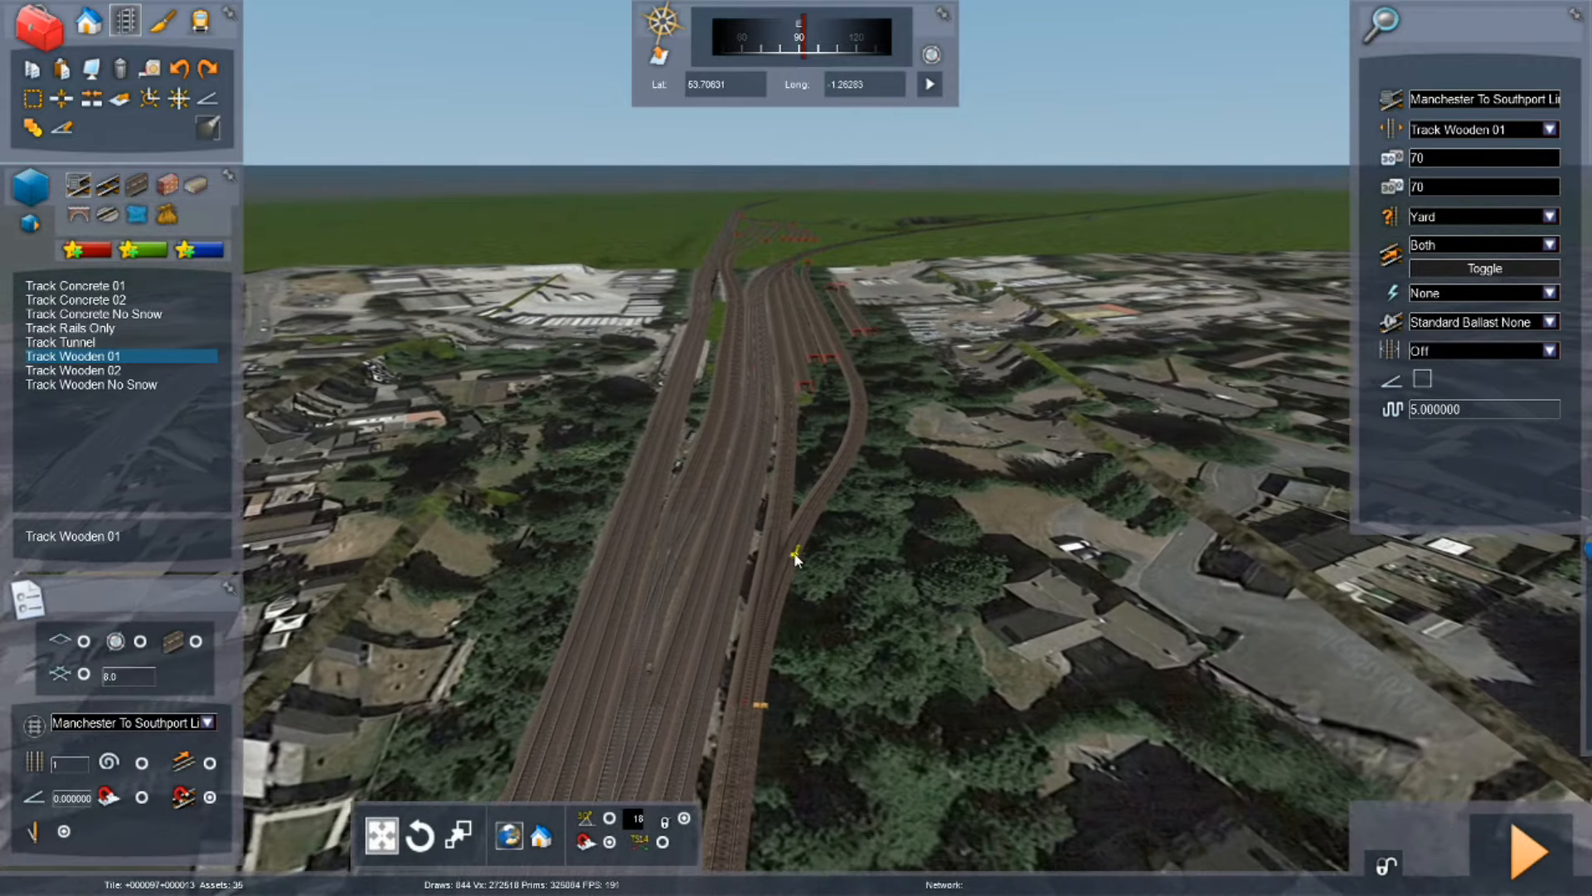
key("Up")
right_click_drag(795, 560, 796, 465)
right_click_drag(774, 593, 1037, 705)
key("Down")
right_click_drag(378, 273, 871, 524)
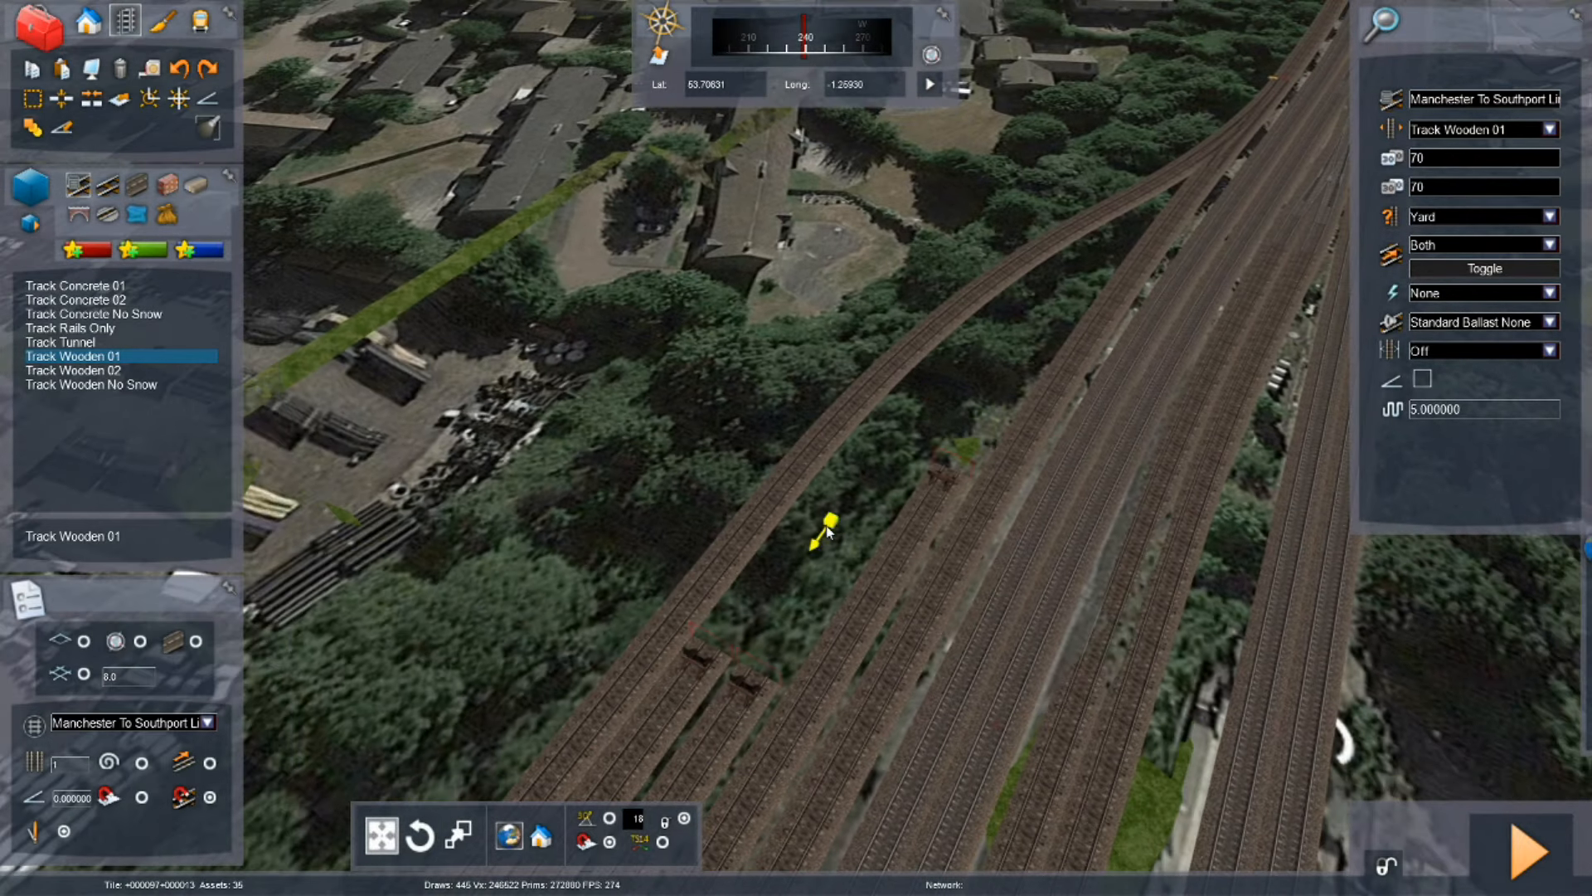
key("super")
left_click(831, 879)
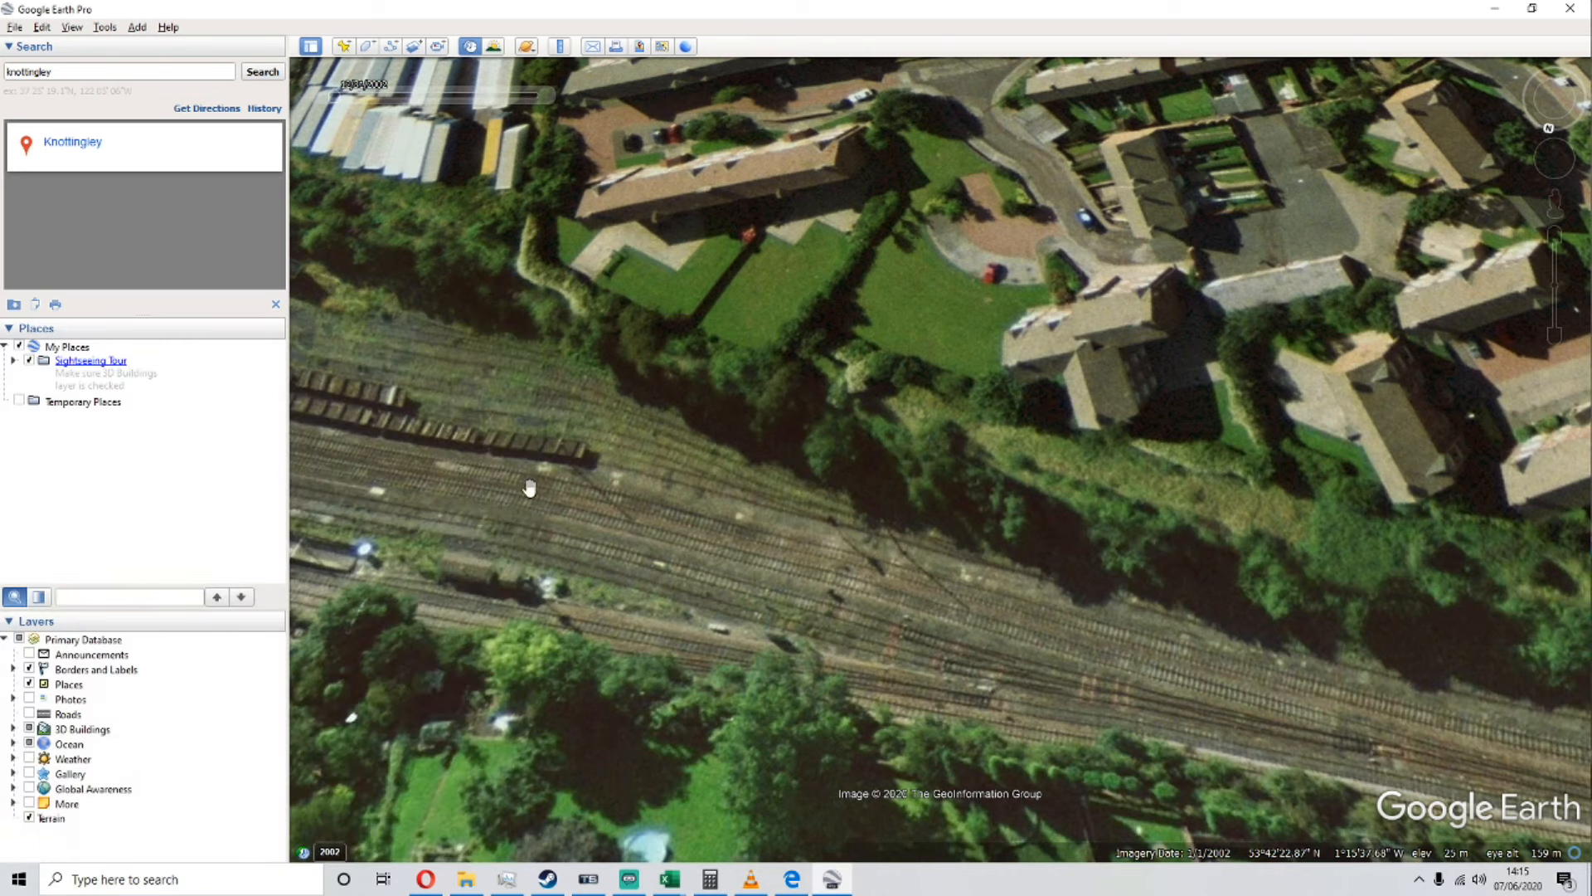
Step: Return to Train Simulator and, with the gradient at -720, extend the dead-end siding beside the outer line and join it to that line
left_click(598, 891)
right_click_drag(860, 485, 857, 520)
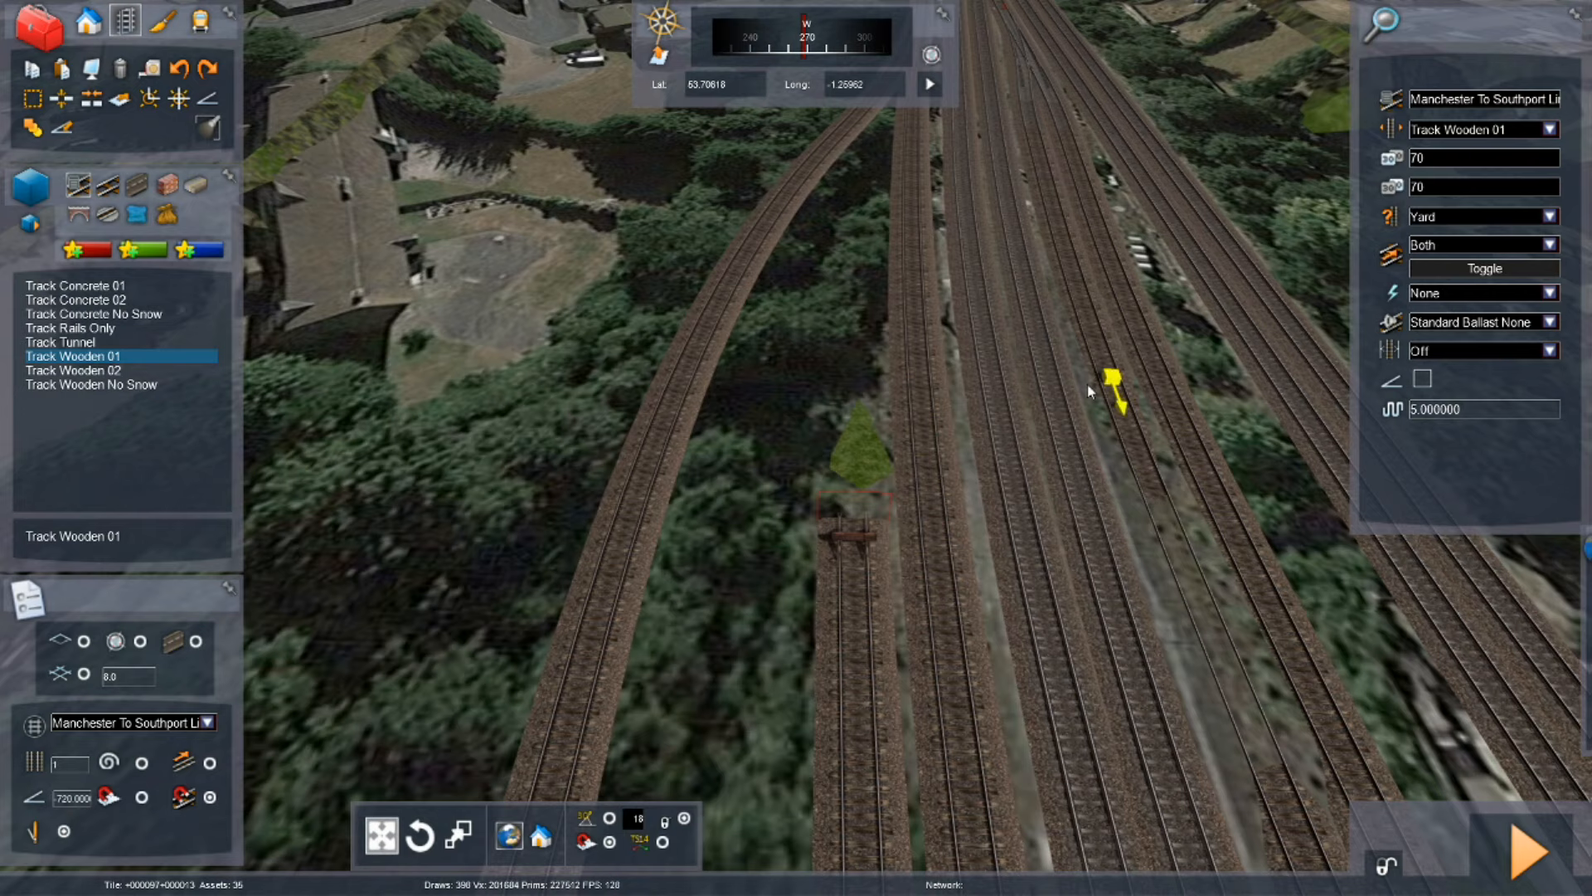
left_click_drag(853, 507, 880, 318)
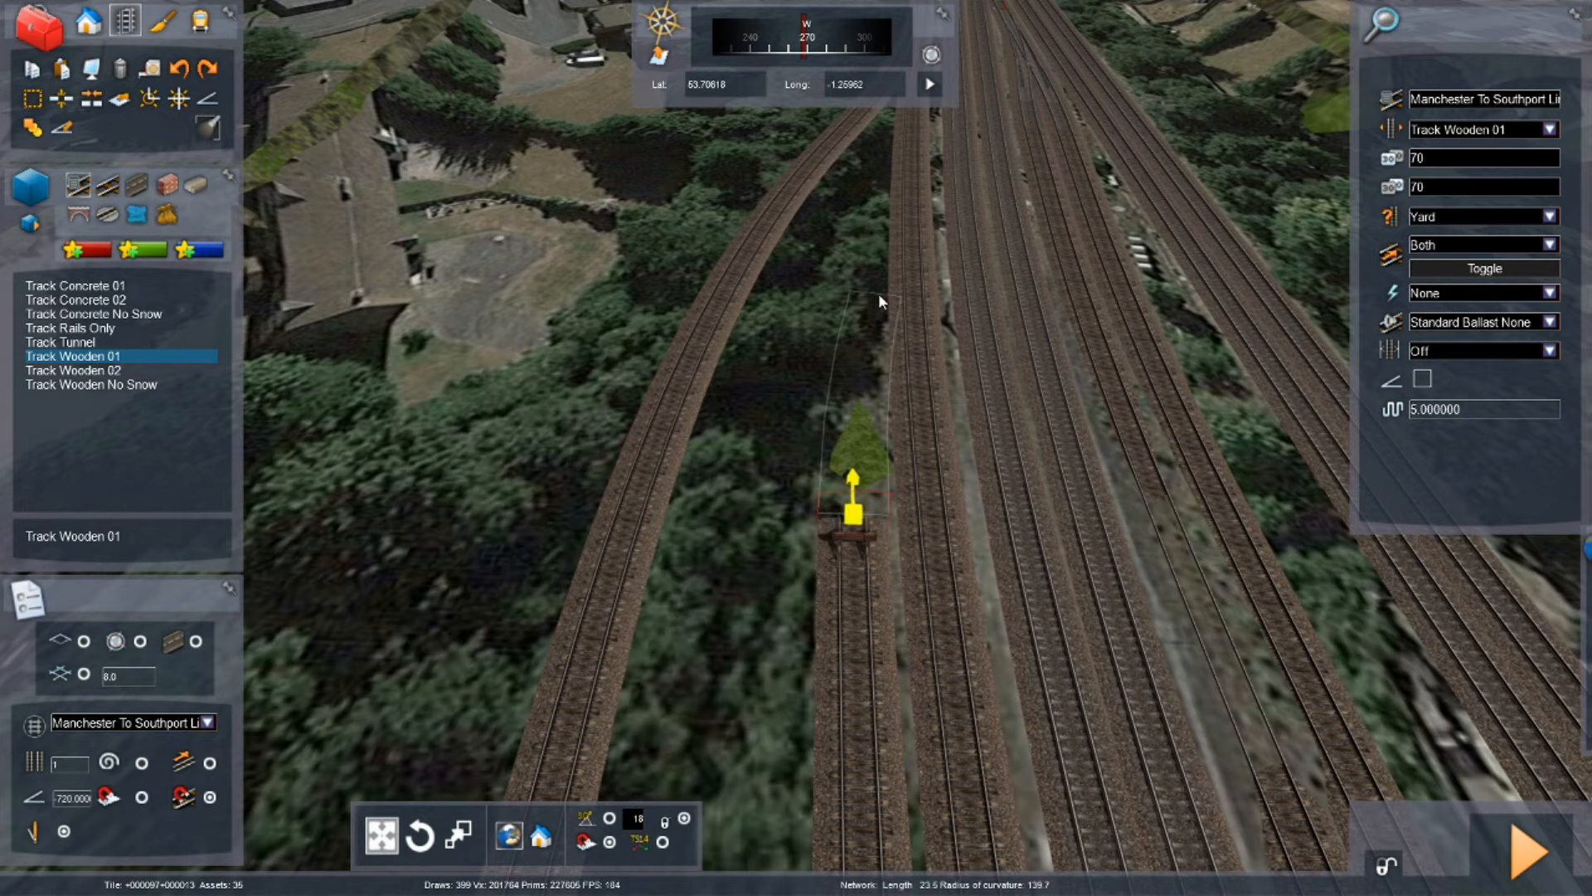
left_click(877, 296)
right_click_drag(876, 296, 878, 282)
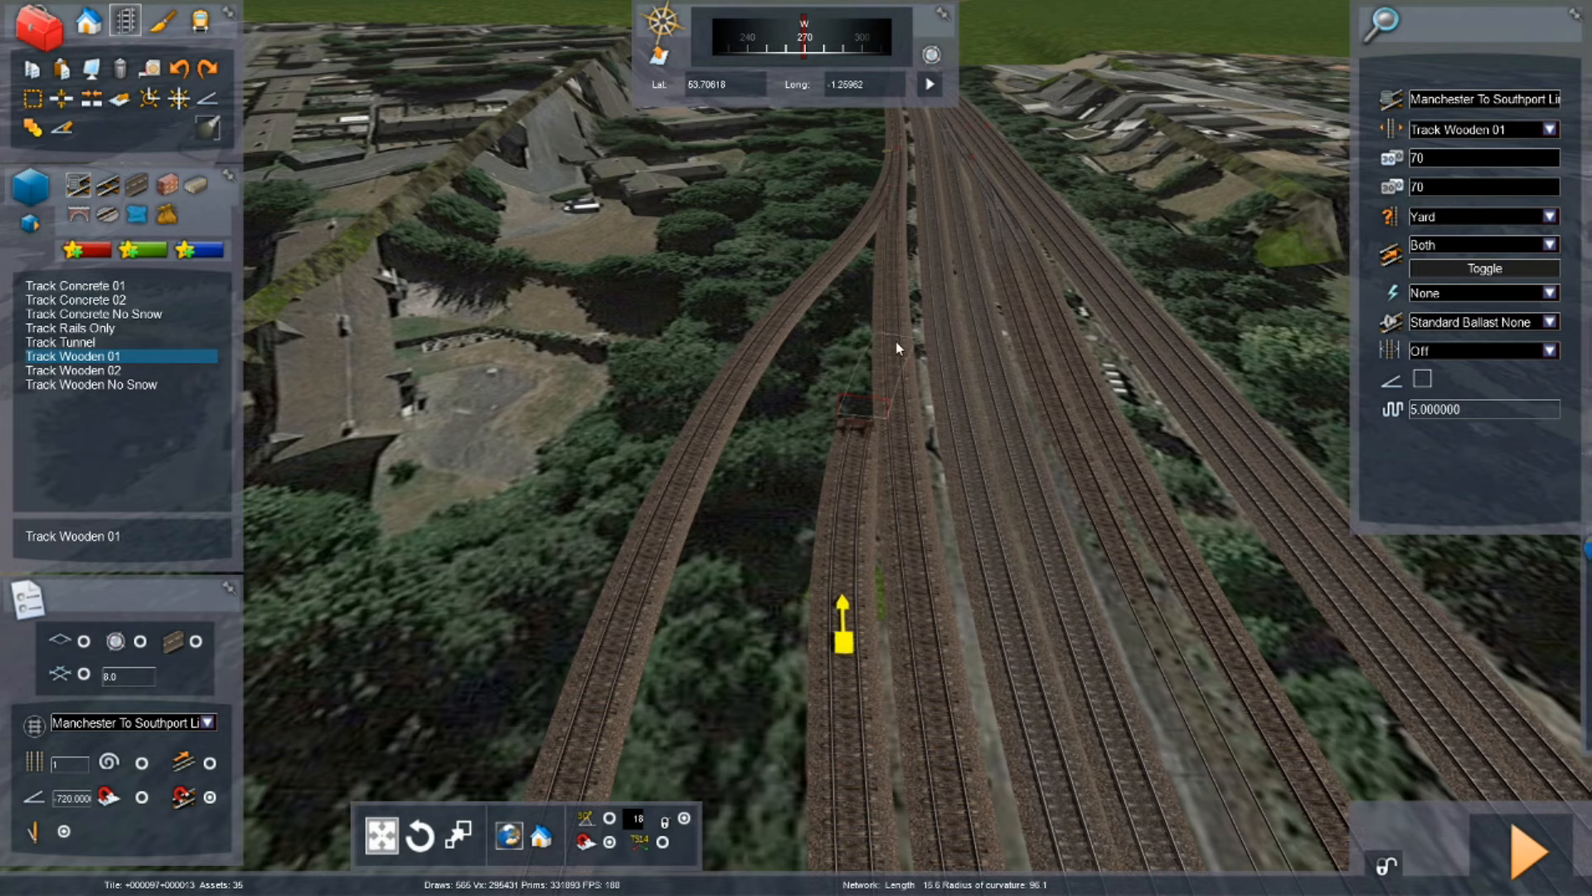
left_click(873, 365)
left_click(879, 301)
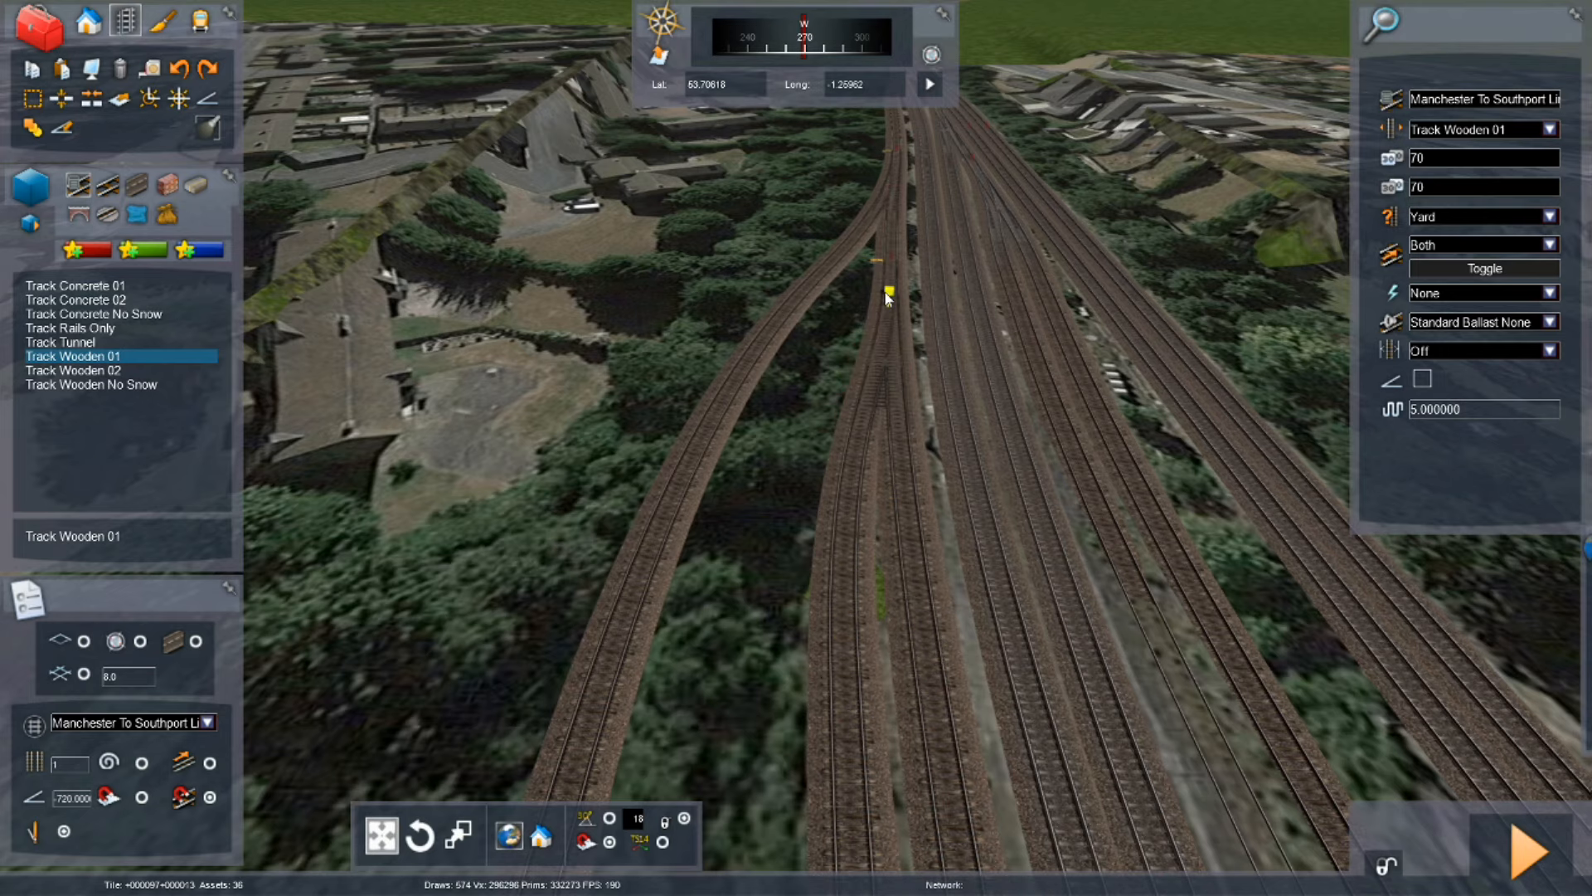
Step: Check in Google Earth's 2002 imagery how the remaining sidings join
right_click_drag(769, 531, 769, 524)
key("Down")
key("super")
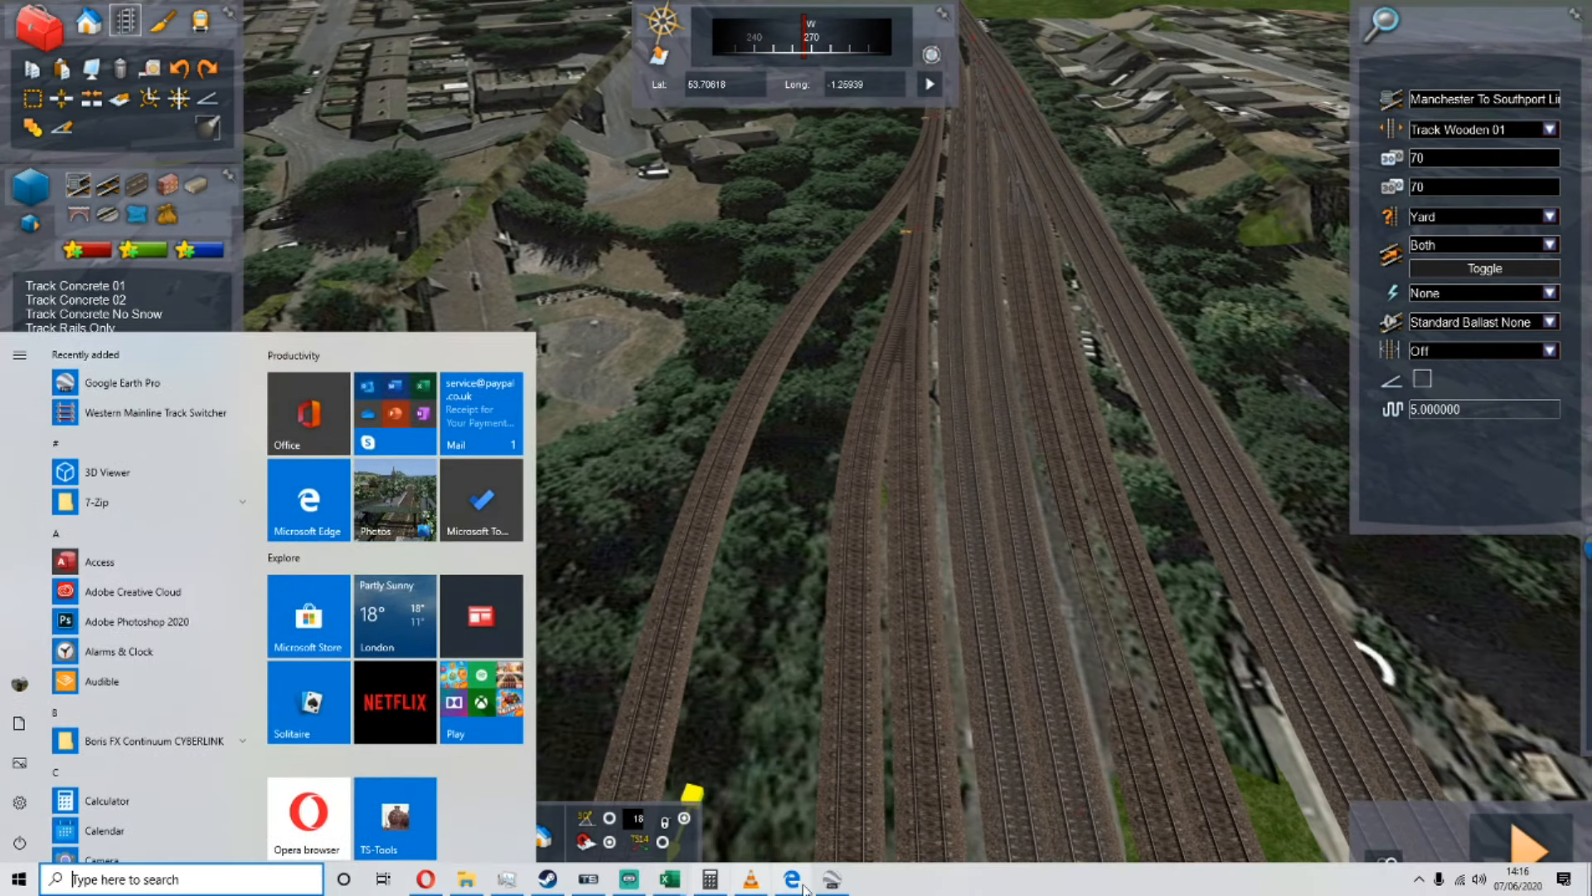
left_click(834, 878)
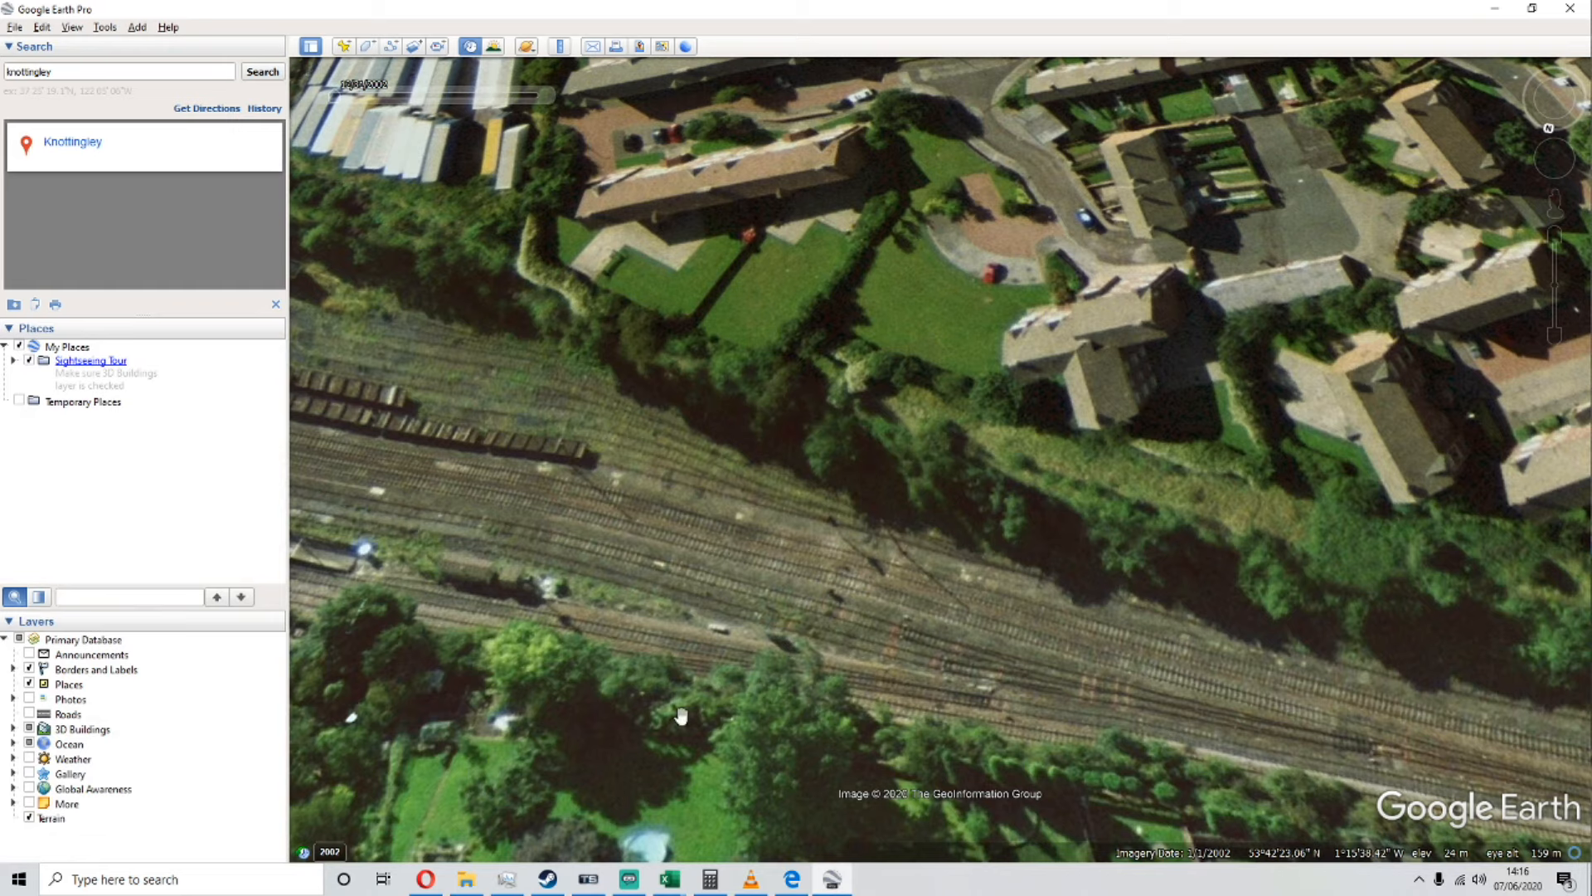
Step: Return to Train Simulator, extend the inner of the two remaining dead-end Yard sidings, and curve it into the outer line
left_click(645, 878)
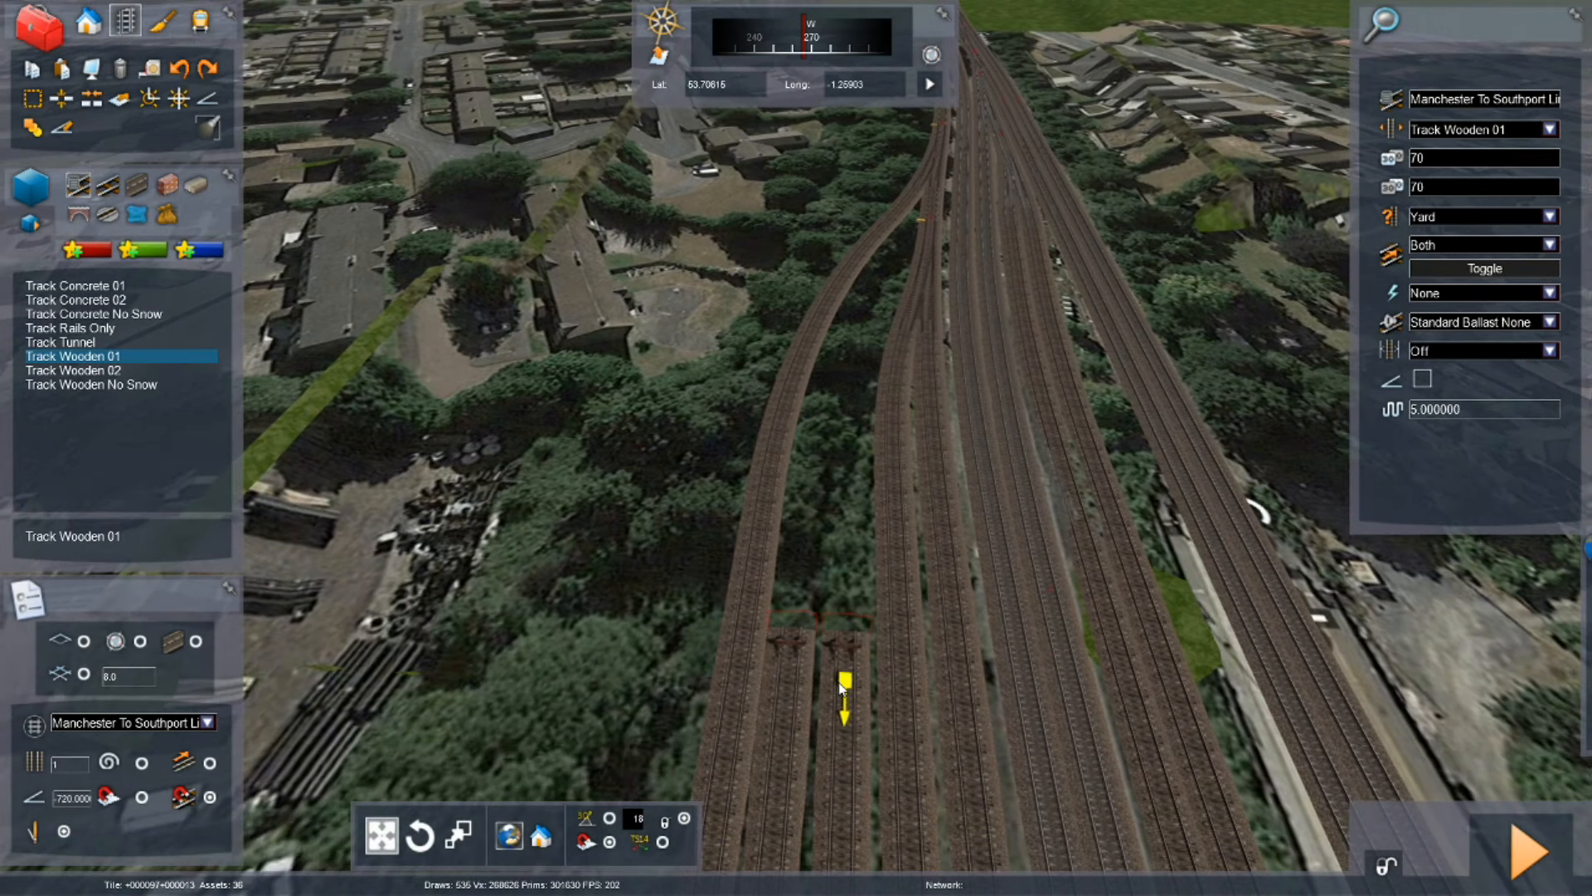
left_click(845, 623)
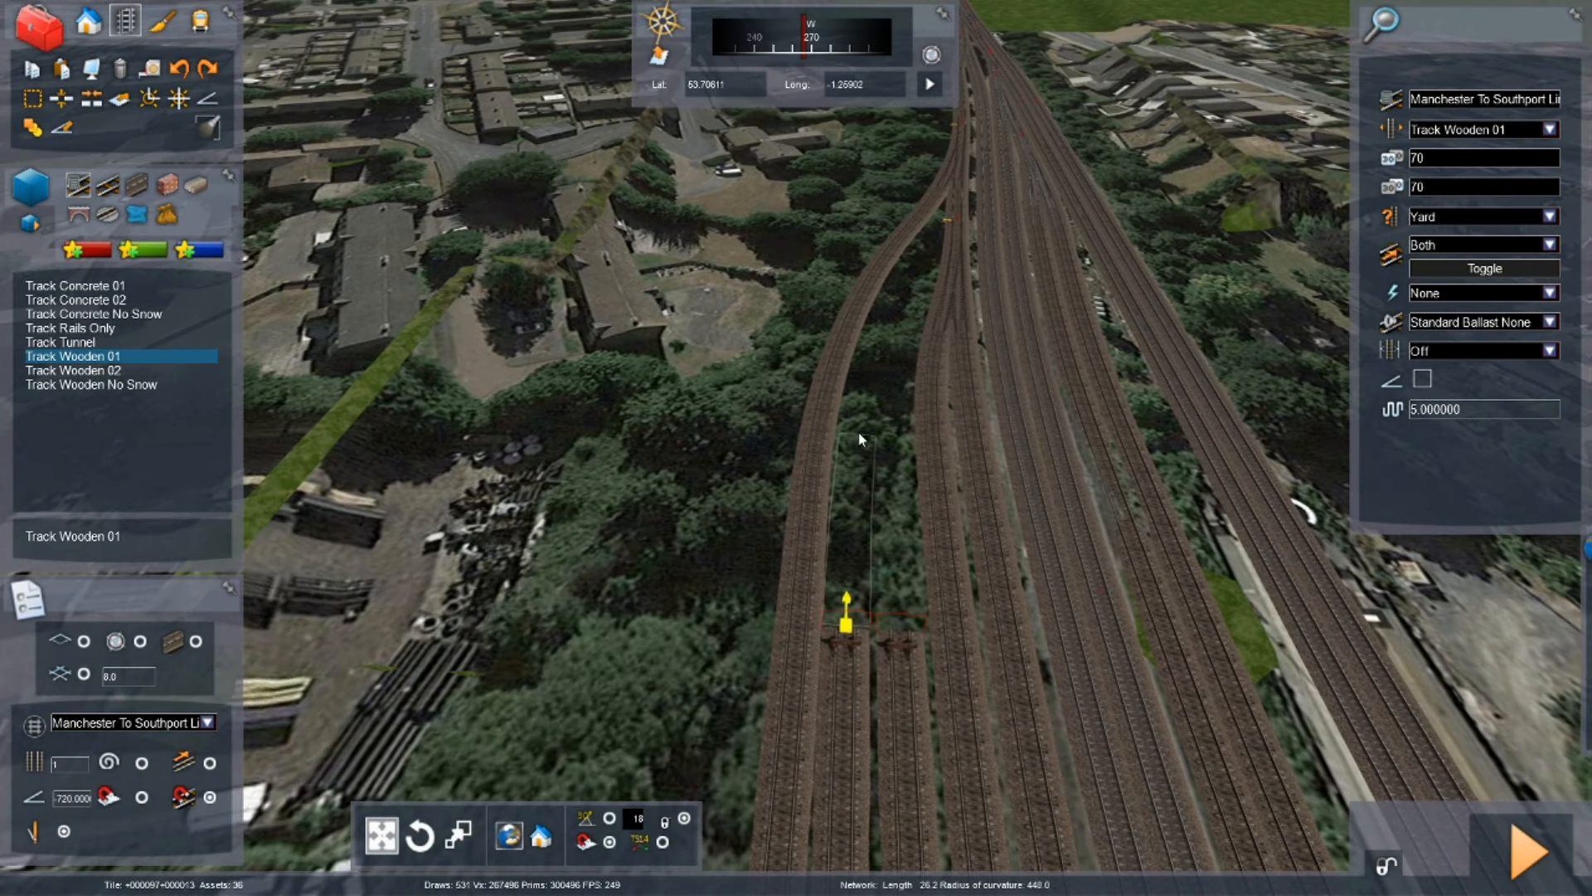
left_click(890, 421)
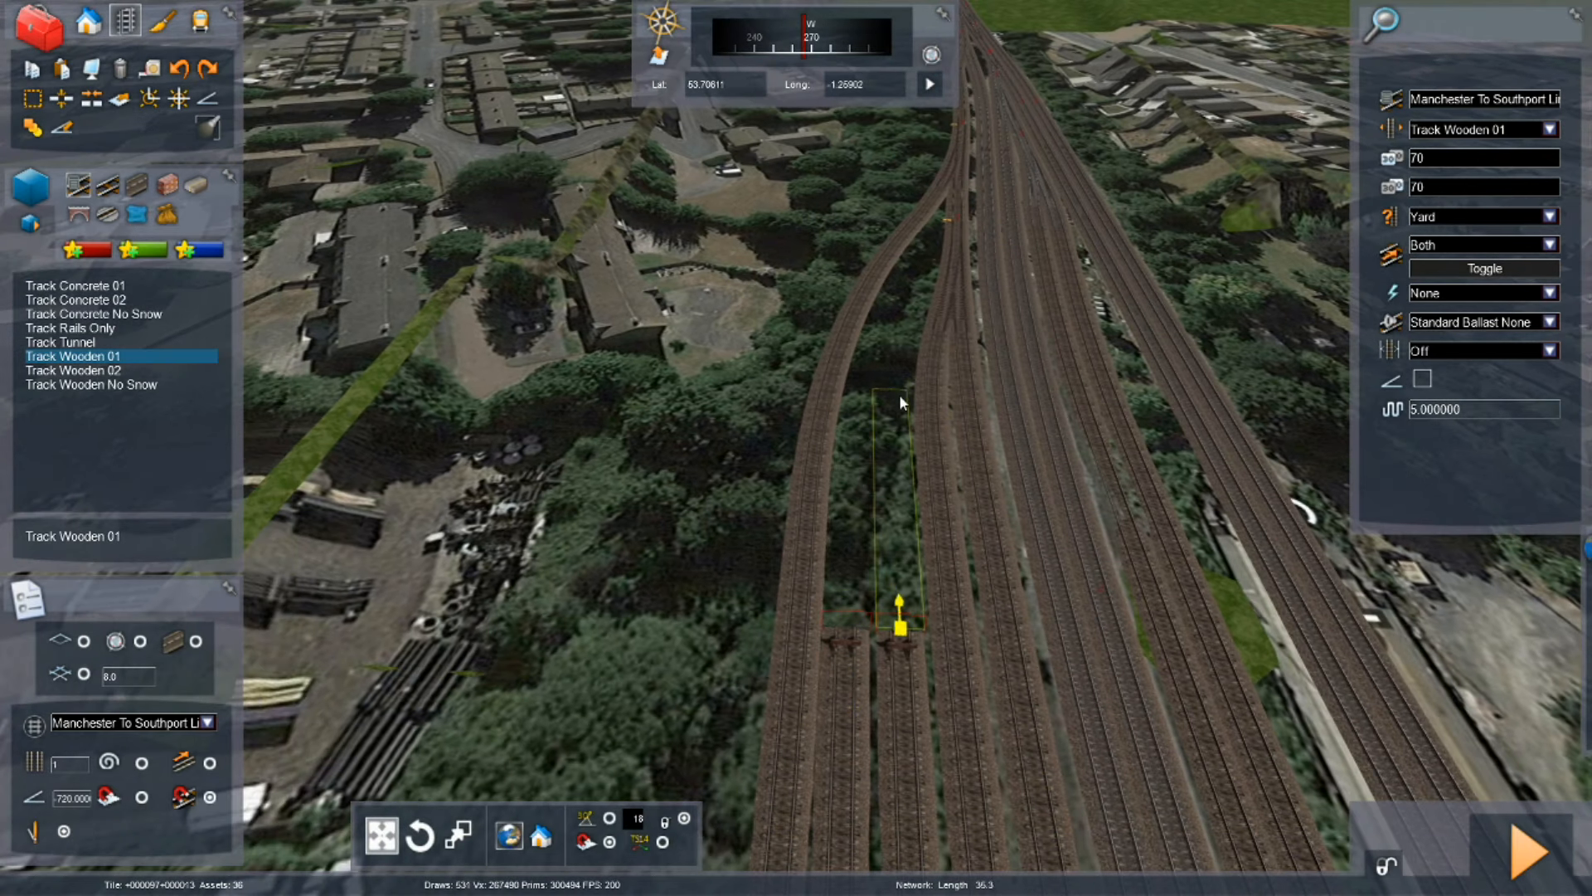
left_click(896, 288)
left_click(923, 204)
key("Up")
mouse_move(887, 291)
right_mouse_down()
mouse_move(892, 240)
mouse_move(907, 259)
mouse_move(929, 217)
right_mouse_up()
key("Down")
scroll(700, 442, "down", 10)
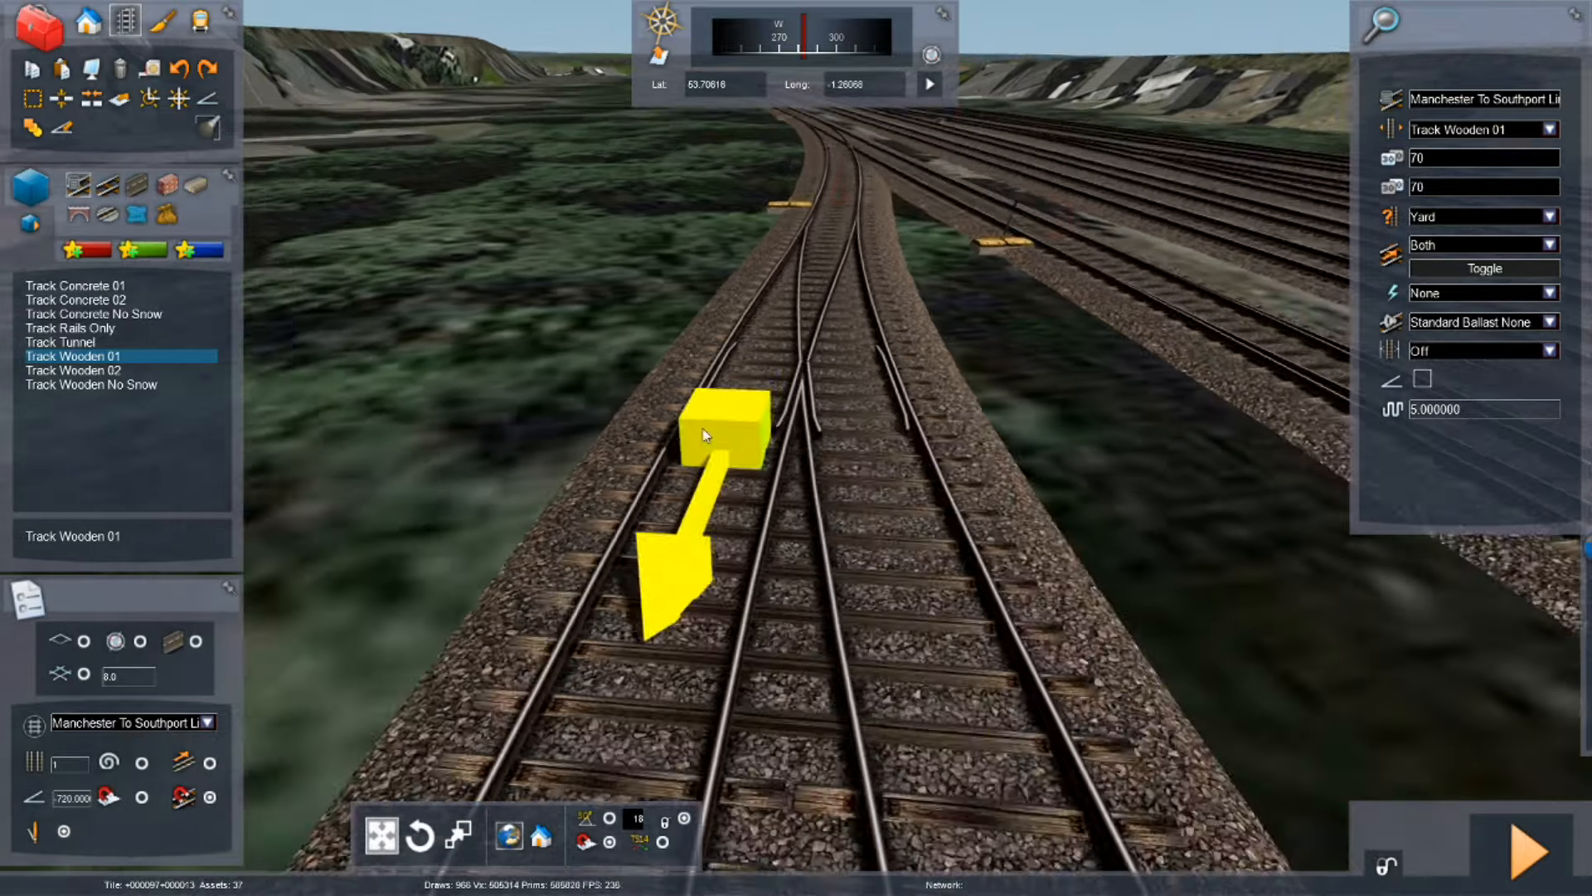
Step: Extend the last dead-end siding between the two joined tracks and connect it to the curved outer line
scroll(701, 442, "up", 4)
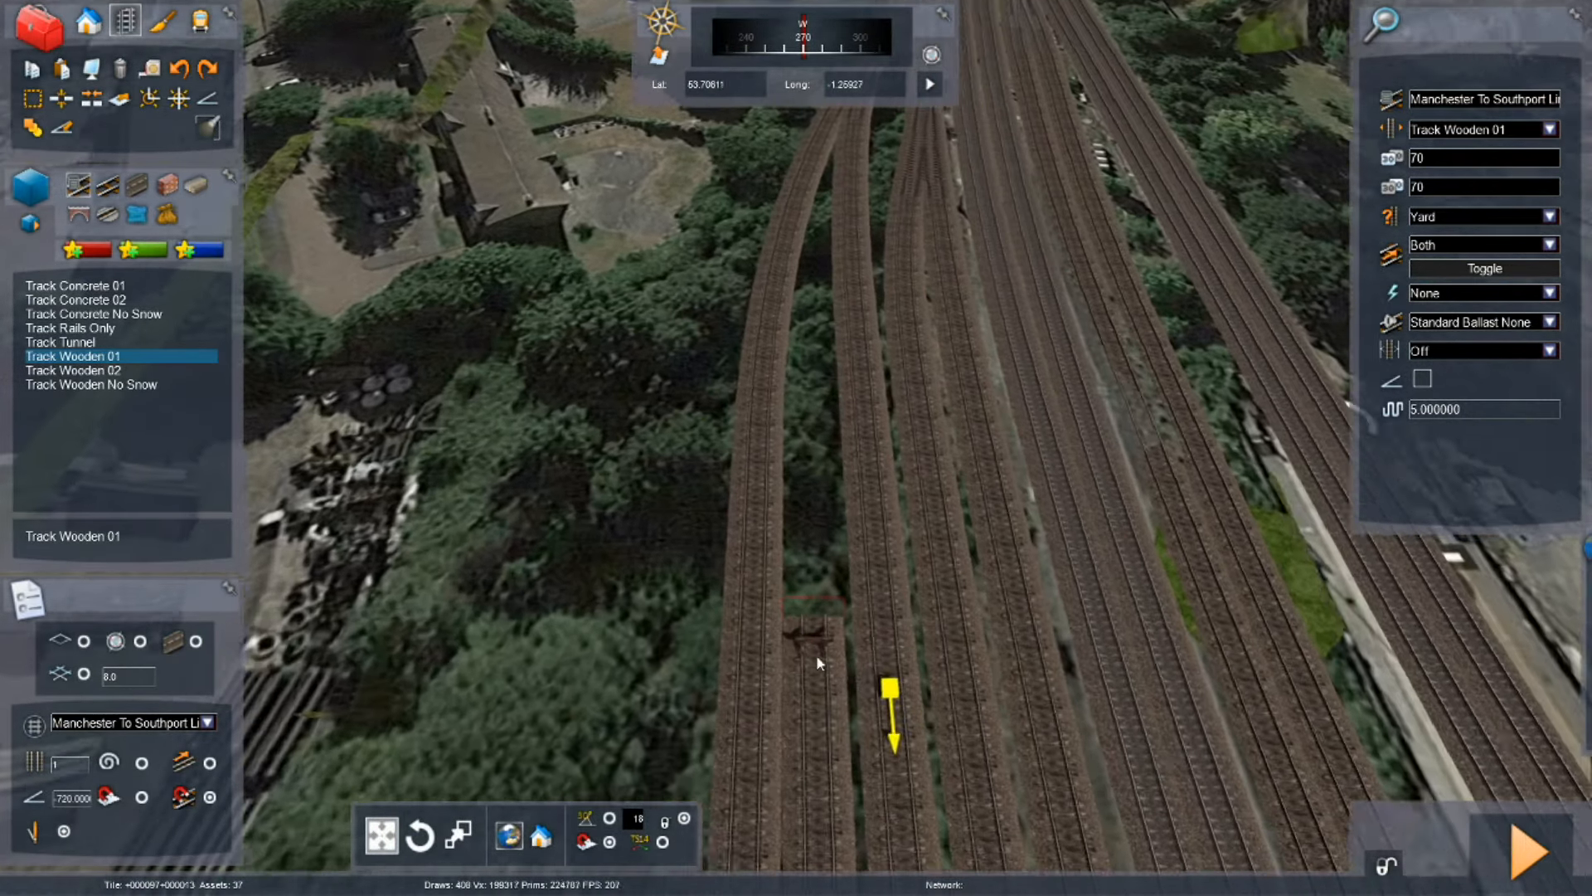
left_click(860, 643)
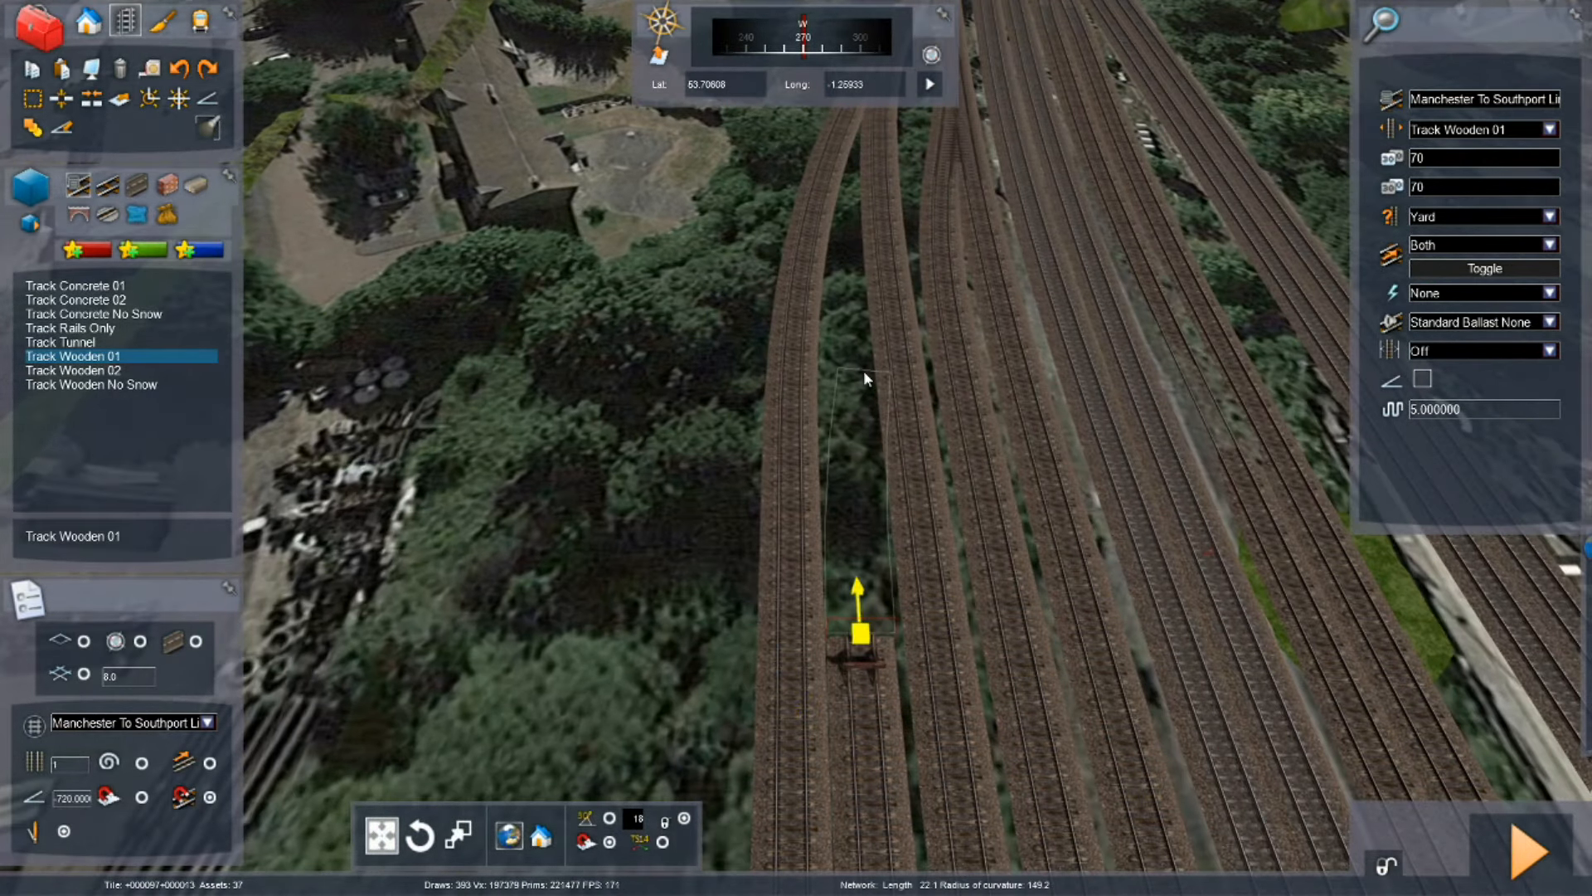
left_click(863, 371)
left_click(879, 212)
right_click_drag(791, 424, 920, 502)
scroll(779, 442, "up", 5)
left_click(778, 442)
Step: Look over the joined sidings and the two further dead-end tracks, and compare them with Google Earth's 2002 imagery
key("Right")
key("Right")
right_click_drag(984, 440, 664, 514)
key("Up")
key("Down")
right_click_drag(974, 391, 934, 416)
key("super")
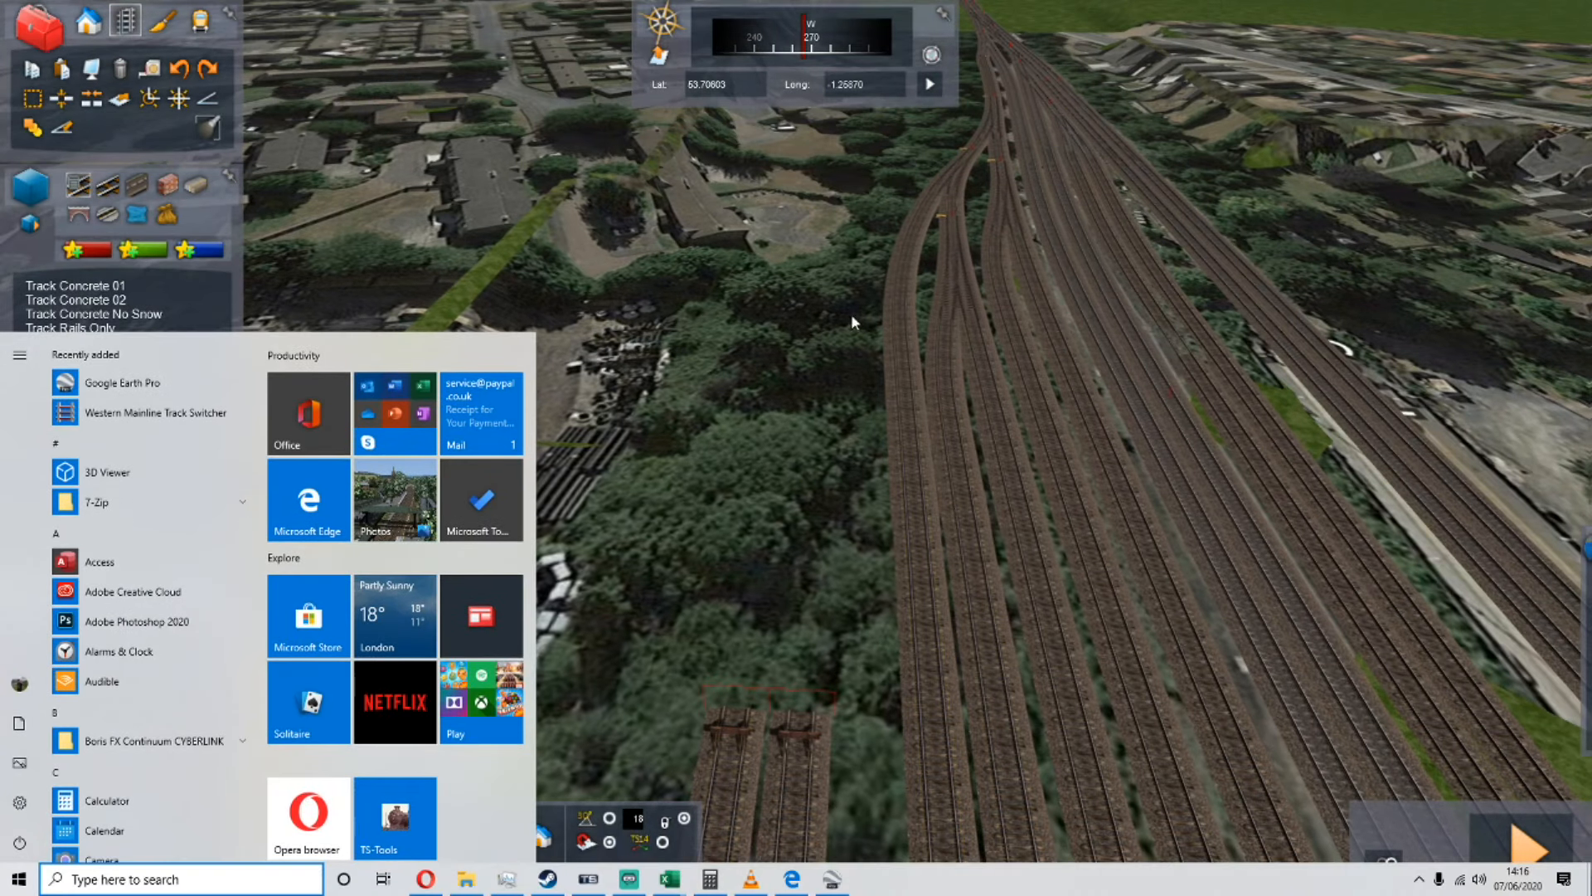
left_click(823, 881)
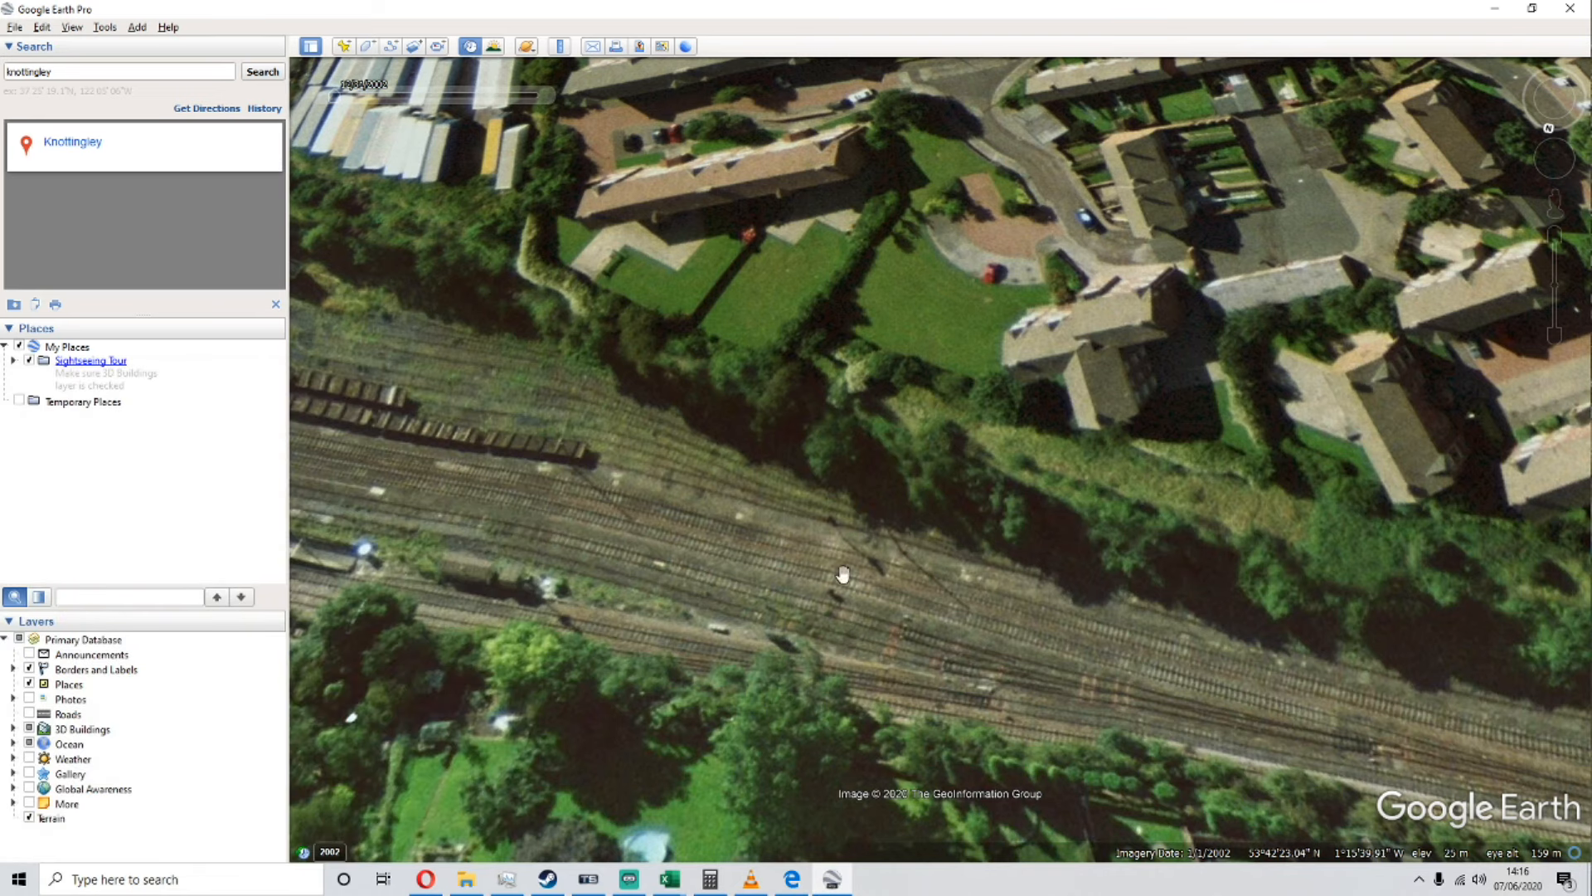
left_click_drag(1016, 488, 1153, 549)
key("super")
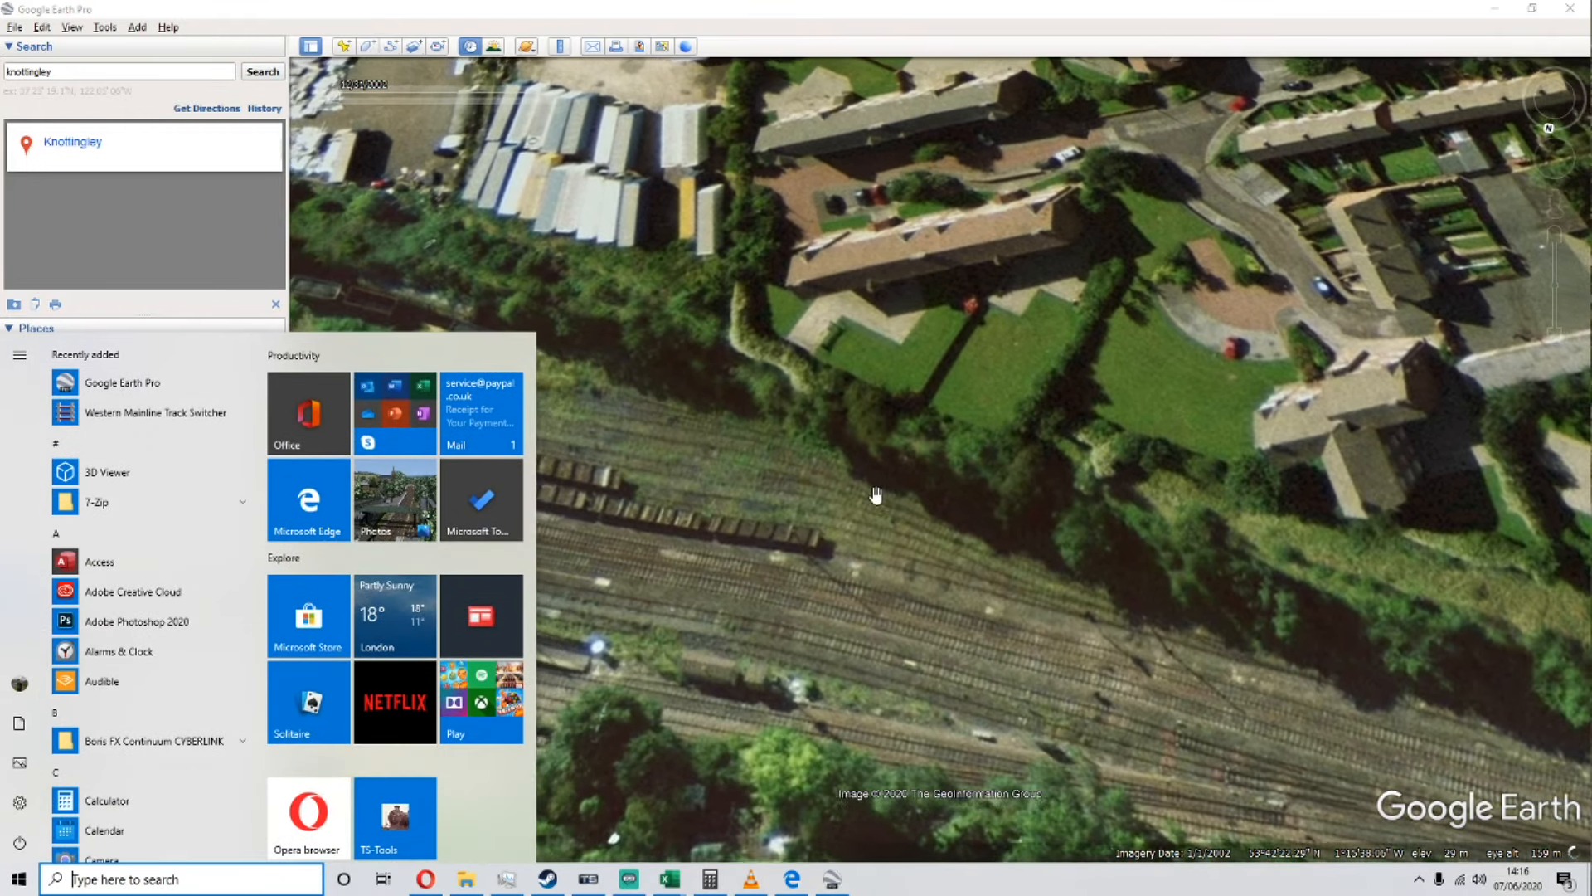
left_click_drag(879, 495, 1091, 546)
scroll(928, 362, "down", 2)
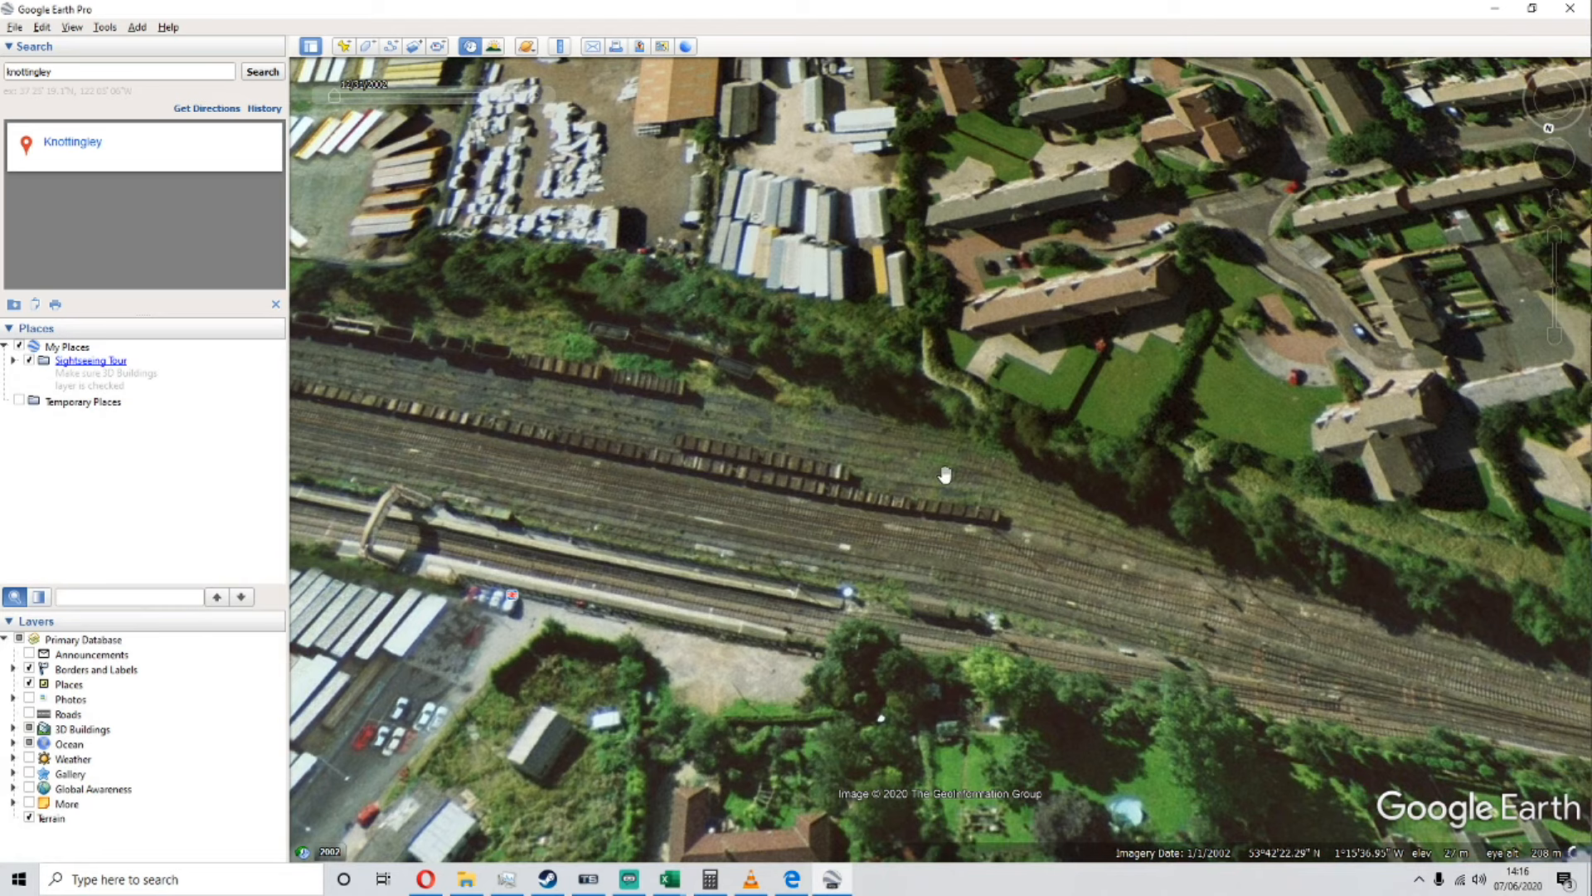
Step: Return to Train Simulator and, using Track Wooden 01 set to Yard, extend the outermost dead-end siding and join it to the outer line
left_click(630, 879)
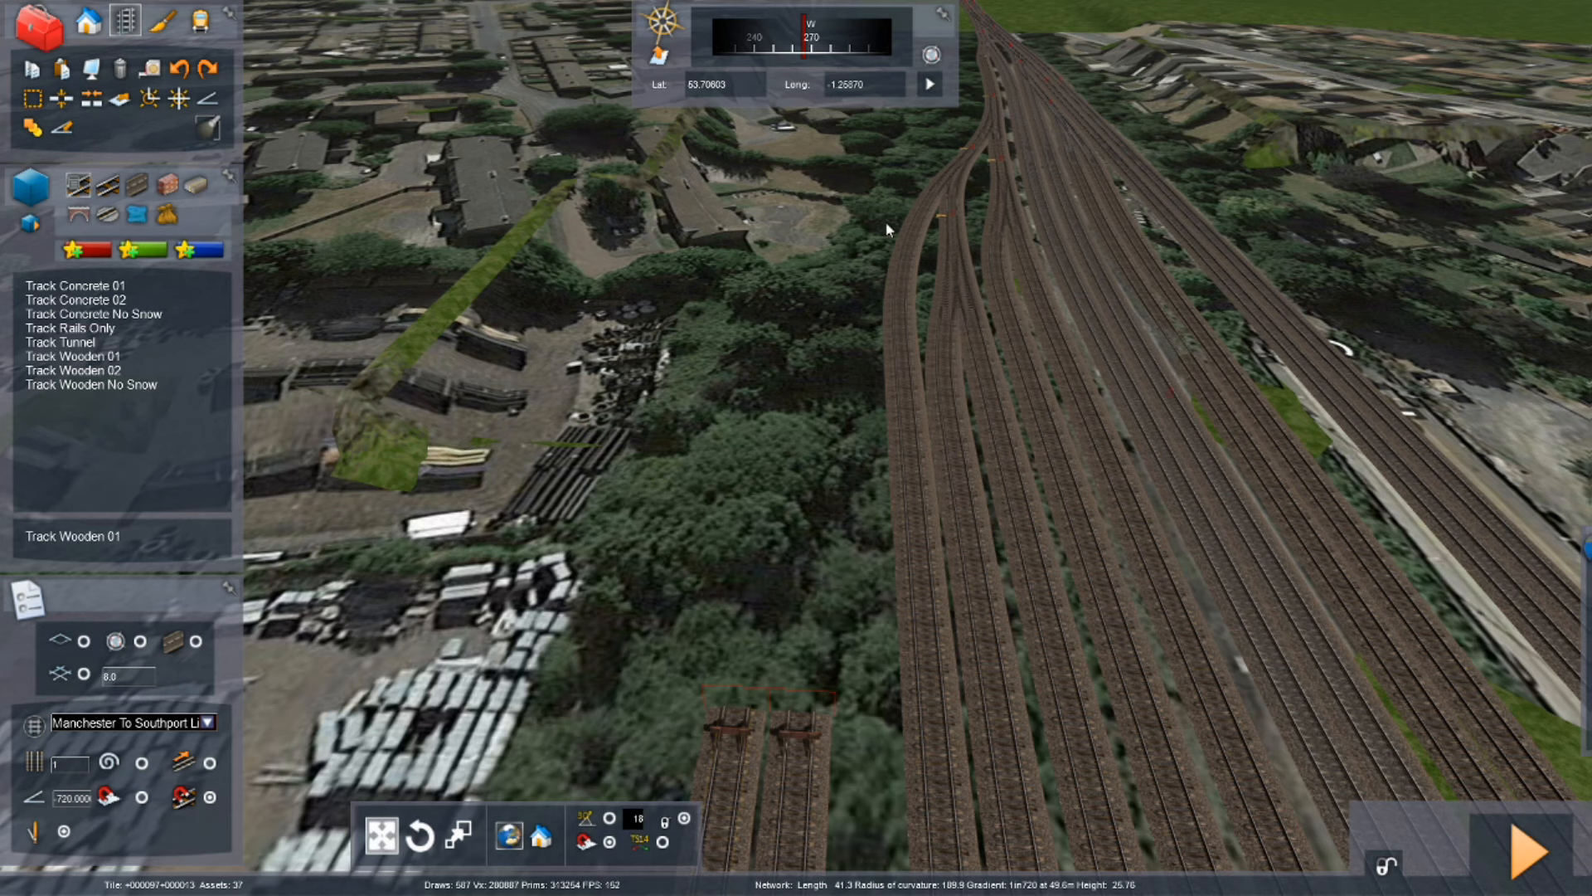
left_click(117, 372)
left_click(179, 344)
left_click(182, 355)
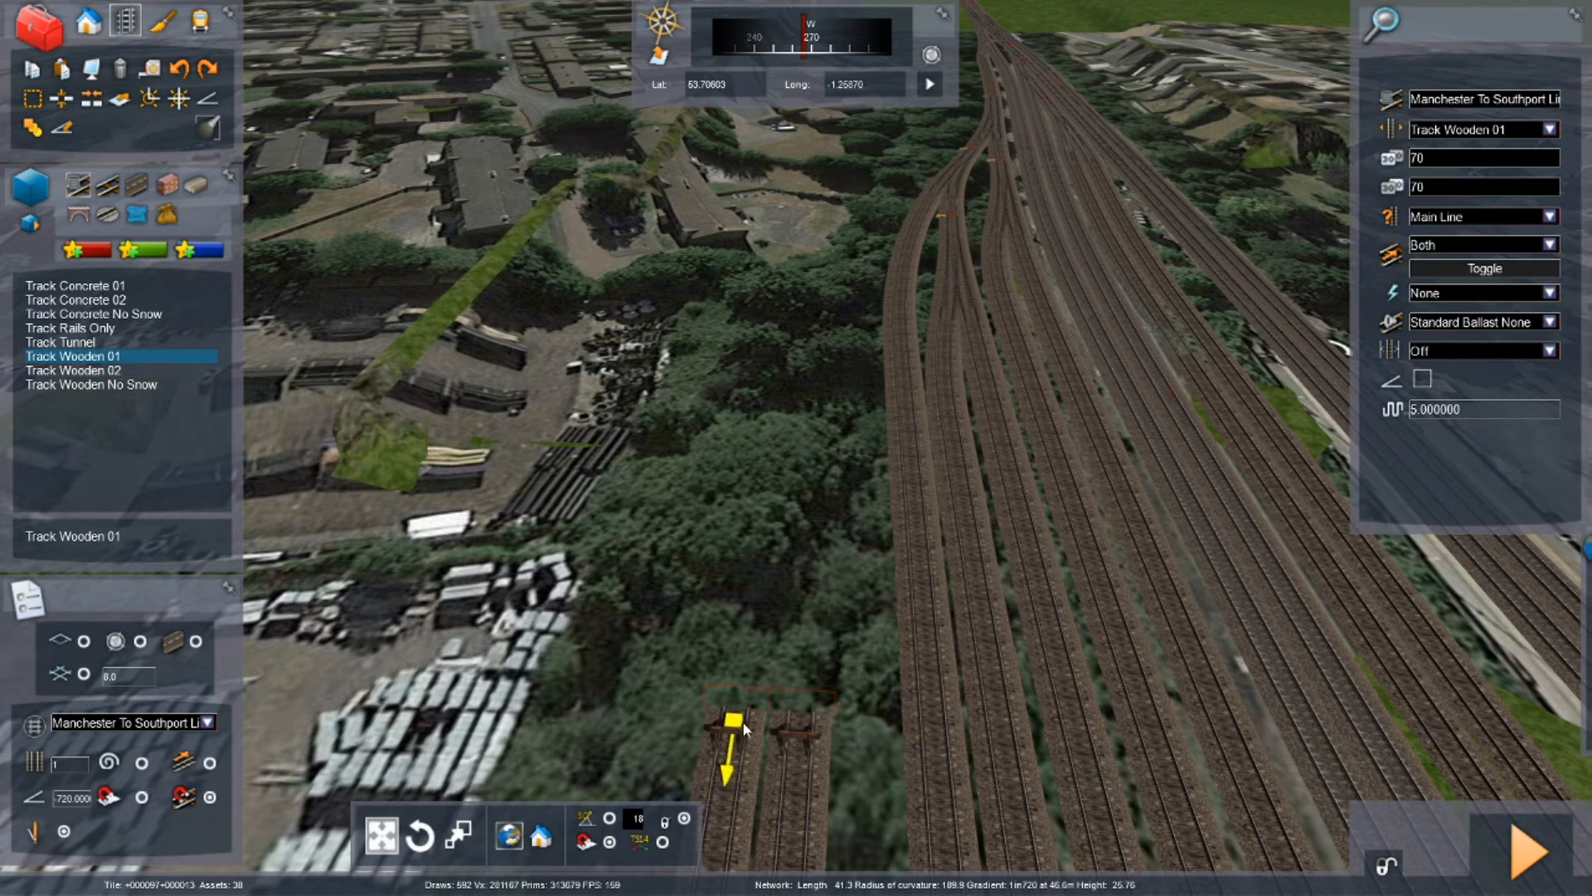
key("Left")
left_click(1549, 220)
left_click(1476, 242)
mouse_move(884, 695)
left_mouse_down()
mouse_move(909, 296)
mouse_move(889, 318)
mouse_move(891, 365)
mouse_move(907, 363)
left_mouse_up()
left_click(974, 209)
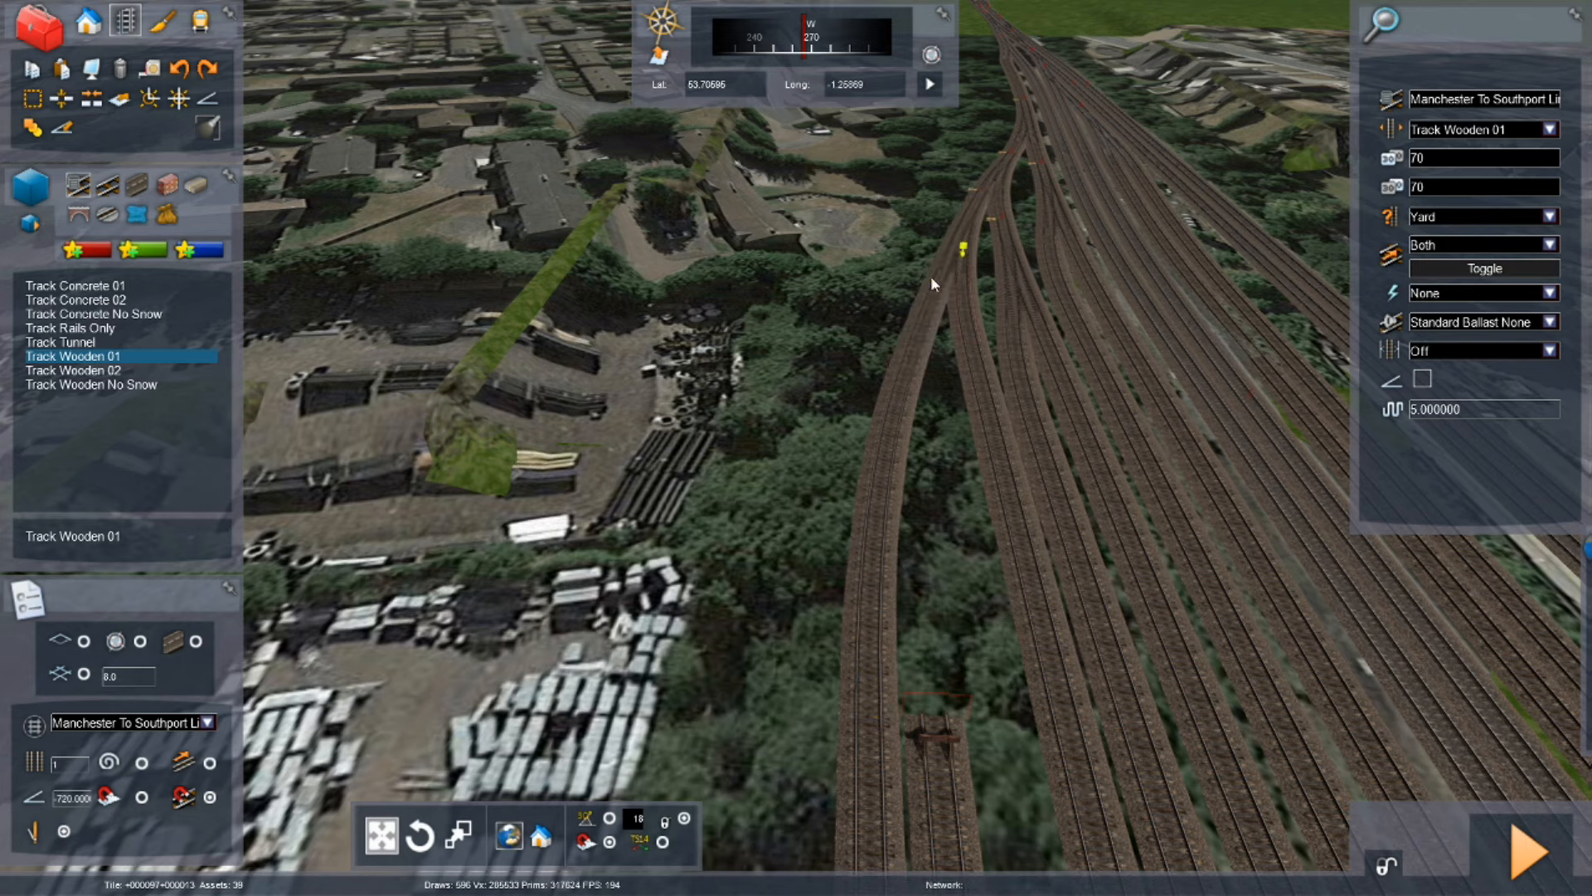
Step: Extend the remaining dead-end siding alongside the newly laid outer track, join it to that track, and save the route
left_click(948, 696)
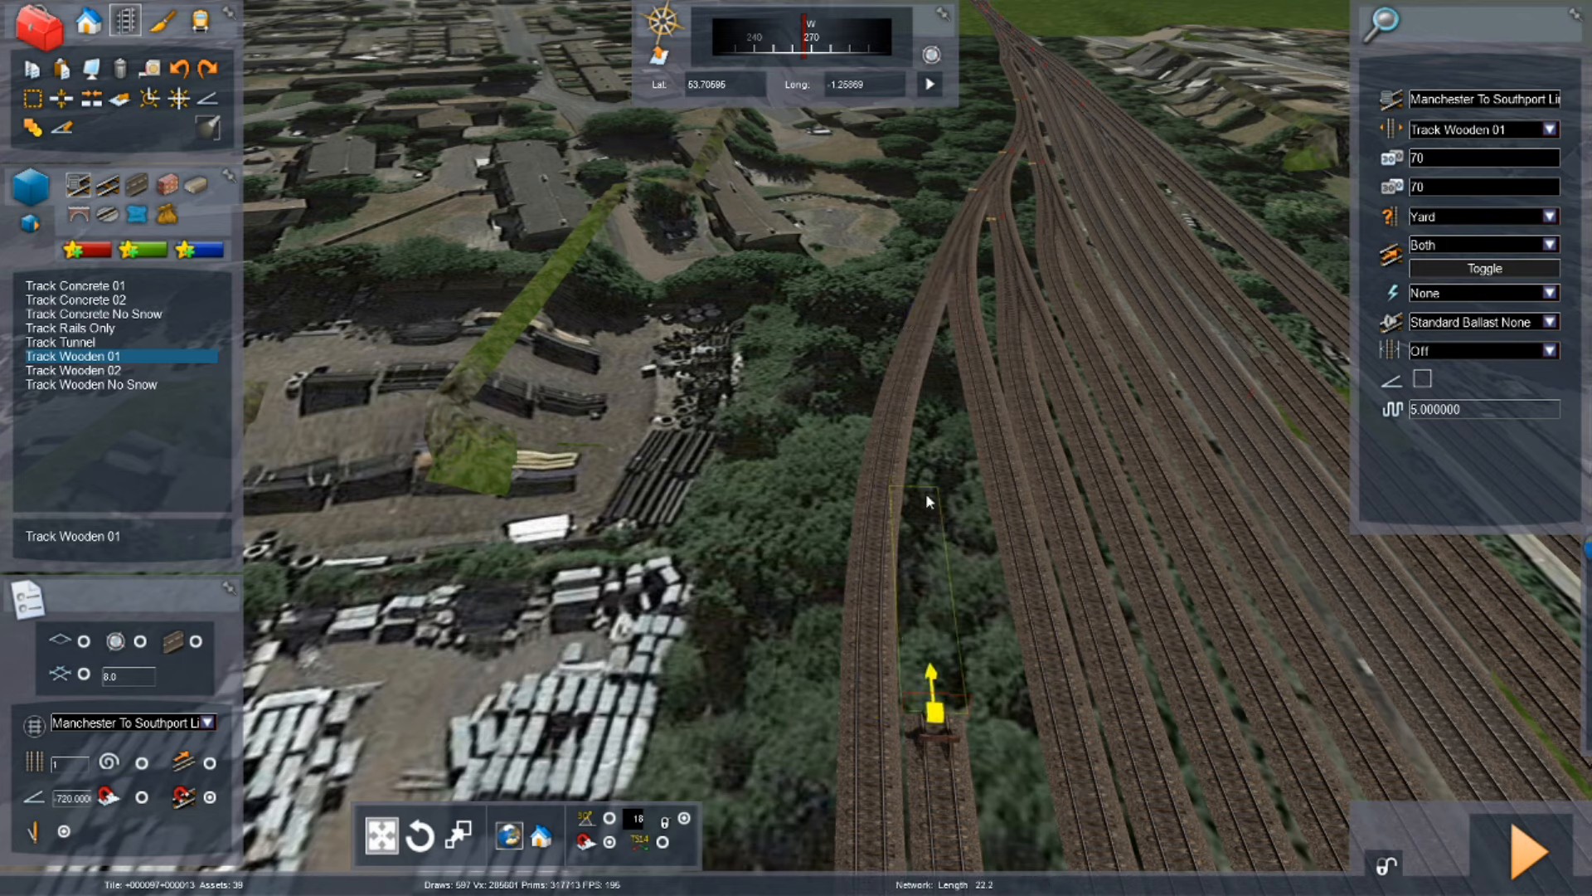
left_click(922, 314)
key("space")
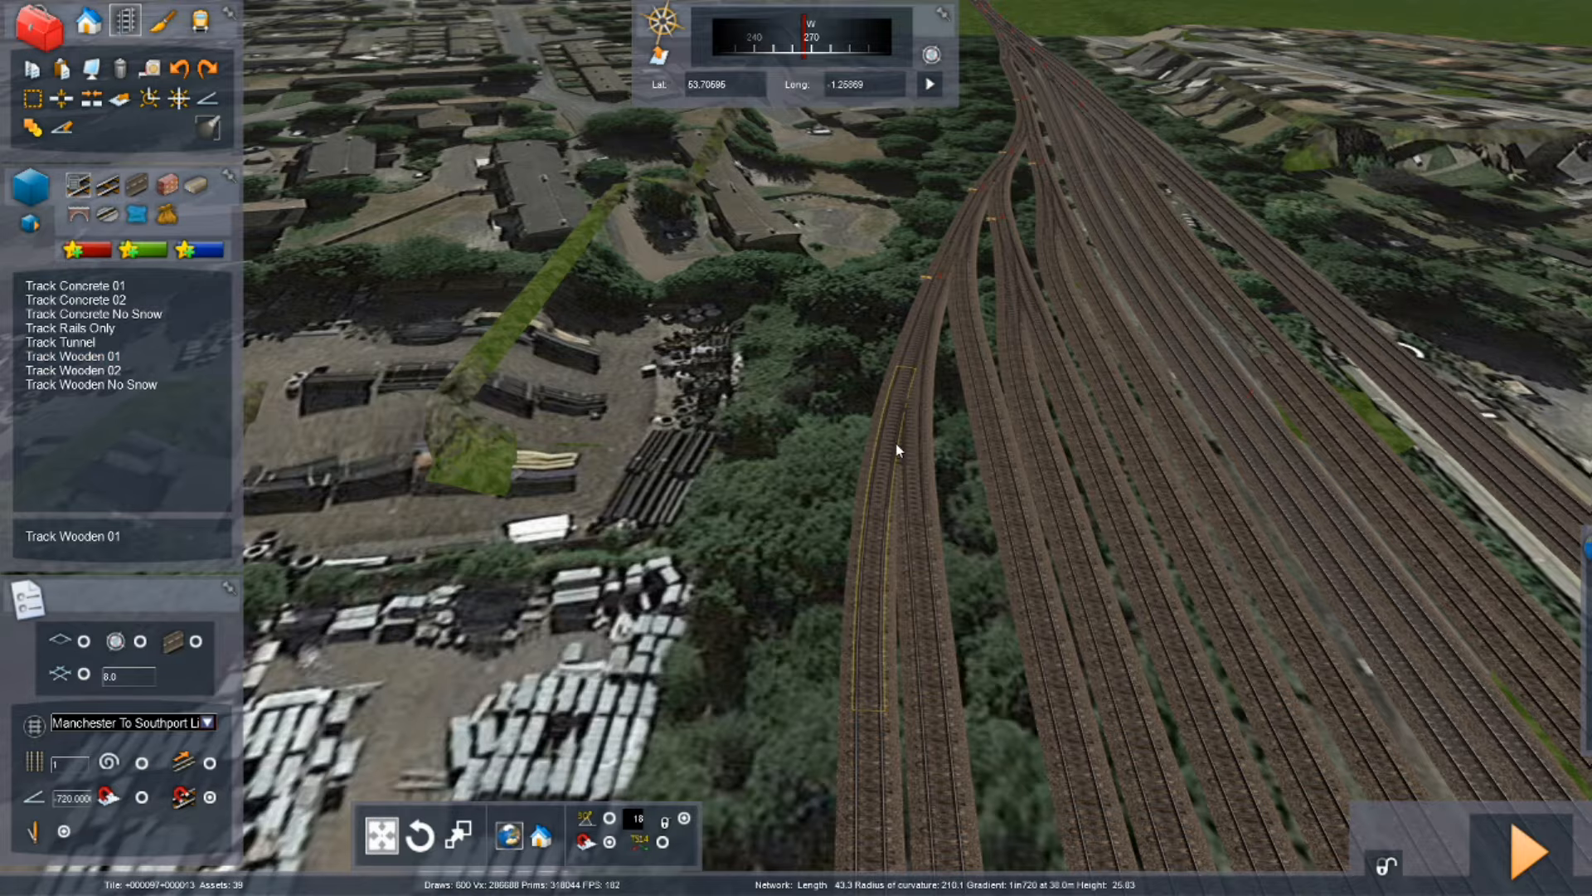
right_click_drag(899, 447, 1227, 364)
key("Up")
key("Down")
key("Down")
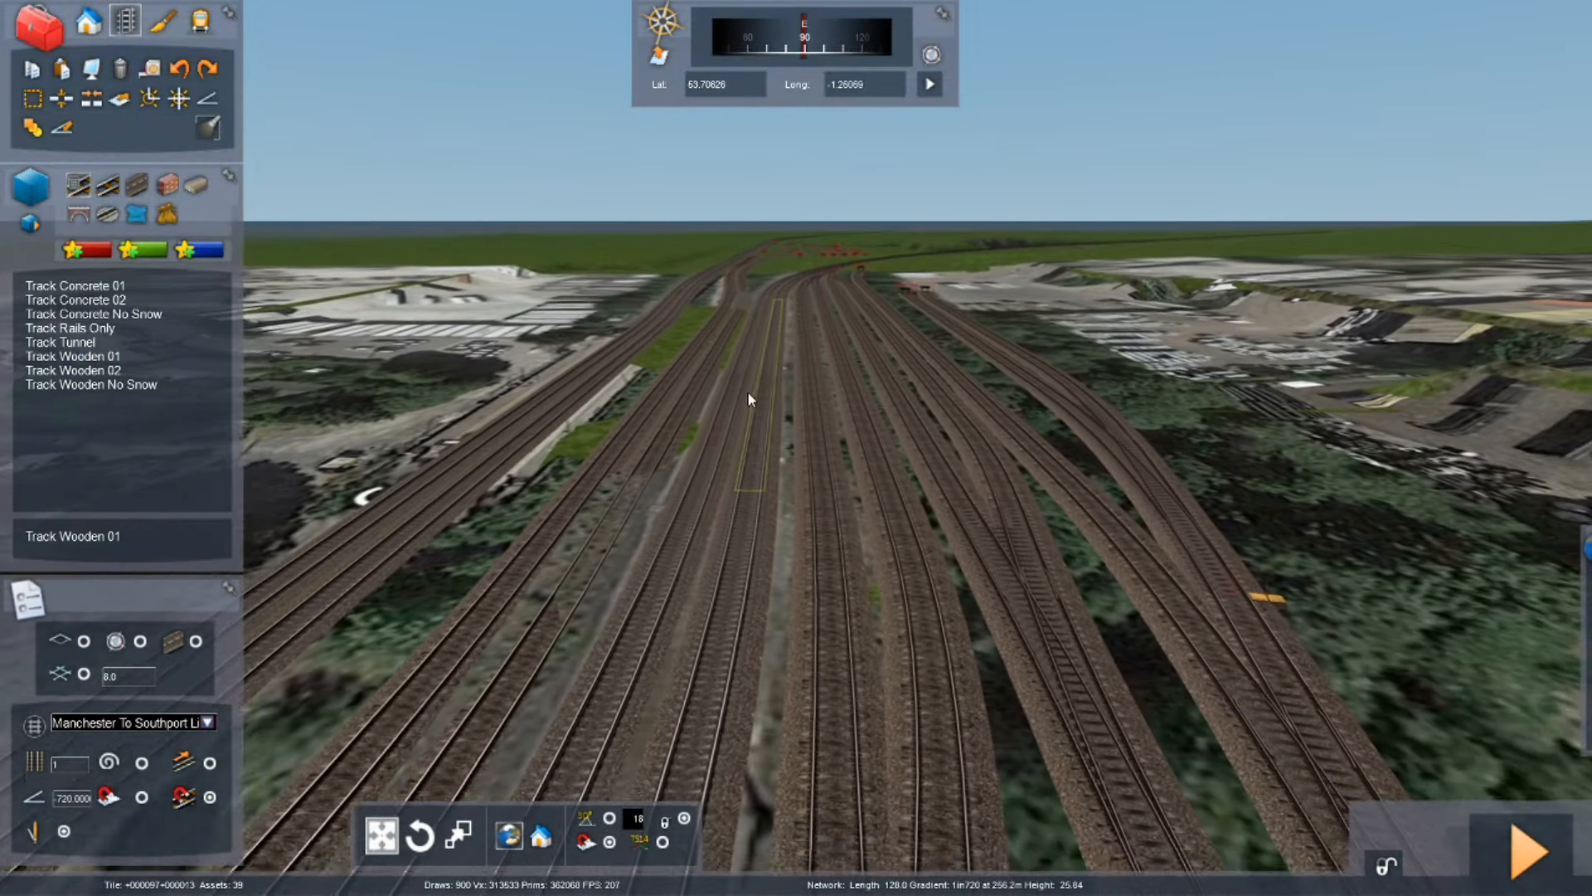
key("F2")
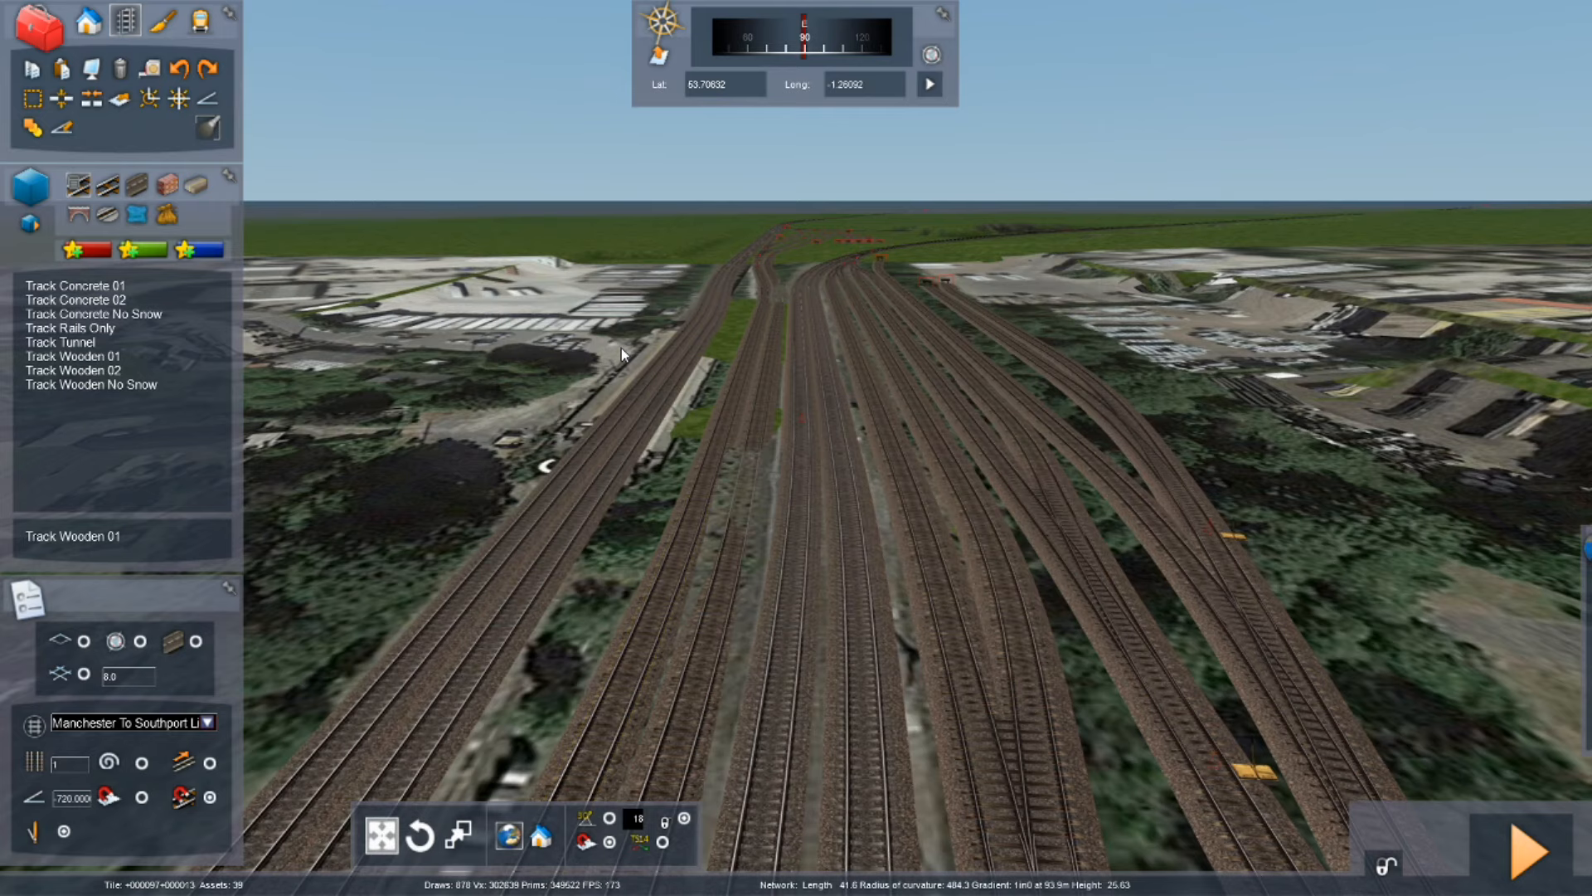
Step: Survey the completed sidings and junctions from both ends and in the track overview map, and save the route
key("Up")
scroll(620, 346, "down", 3)
key("Up")
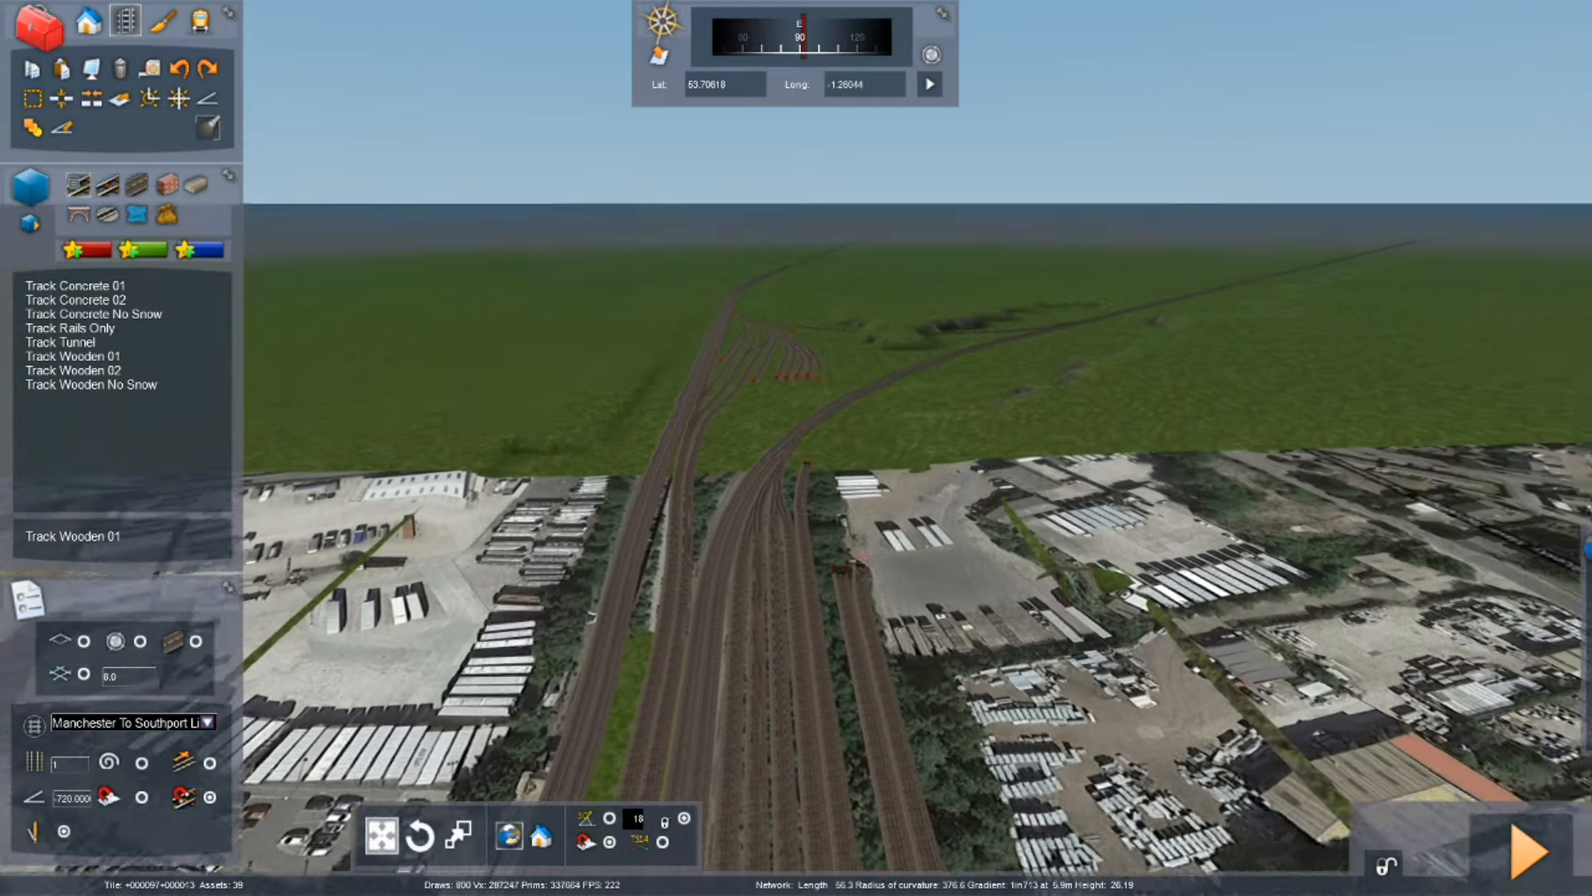
right_click_drag(628, 348, 628, 418)
scroll(628, 419, "up", 3)
scroll(957, 415, "down", 10)
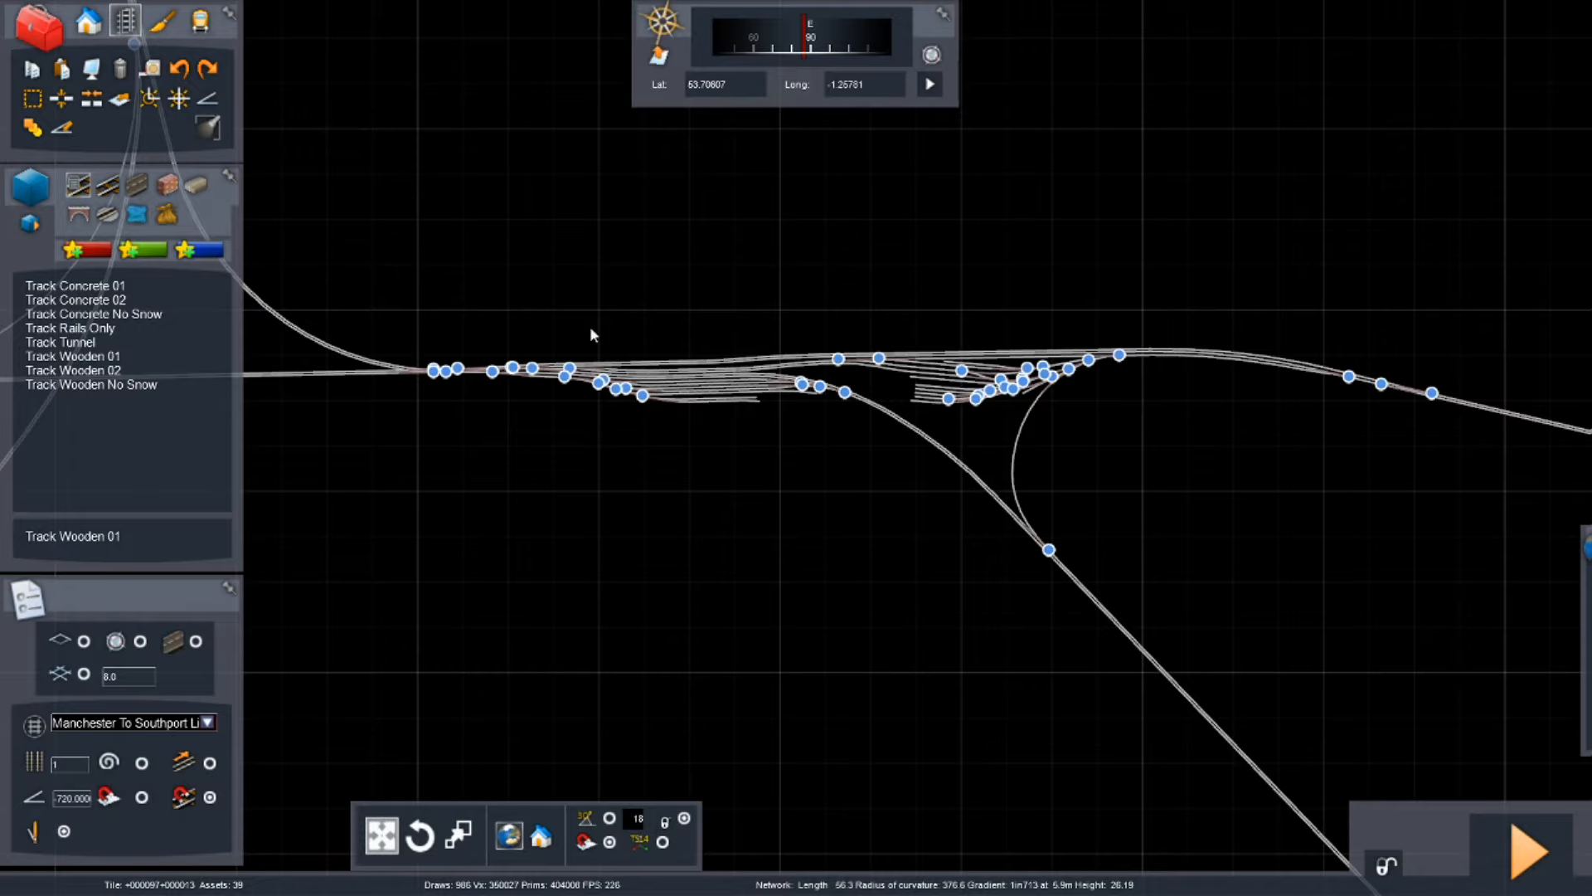
scroll(585, 324, "up", 6)
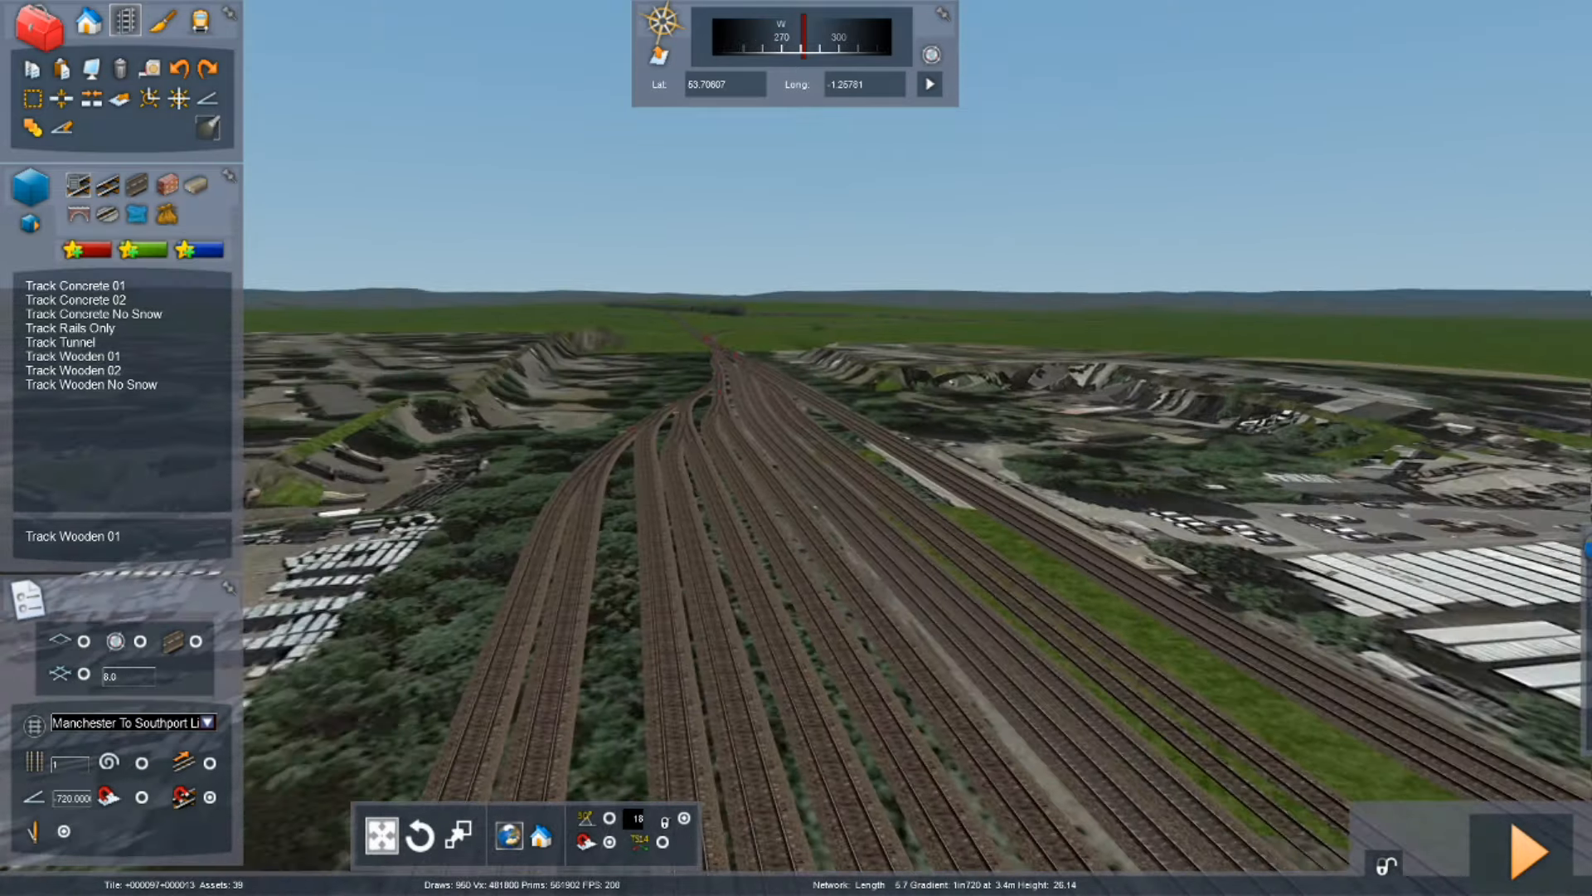
right_click_drag(817, 413, 789, 411)
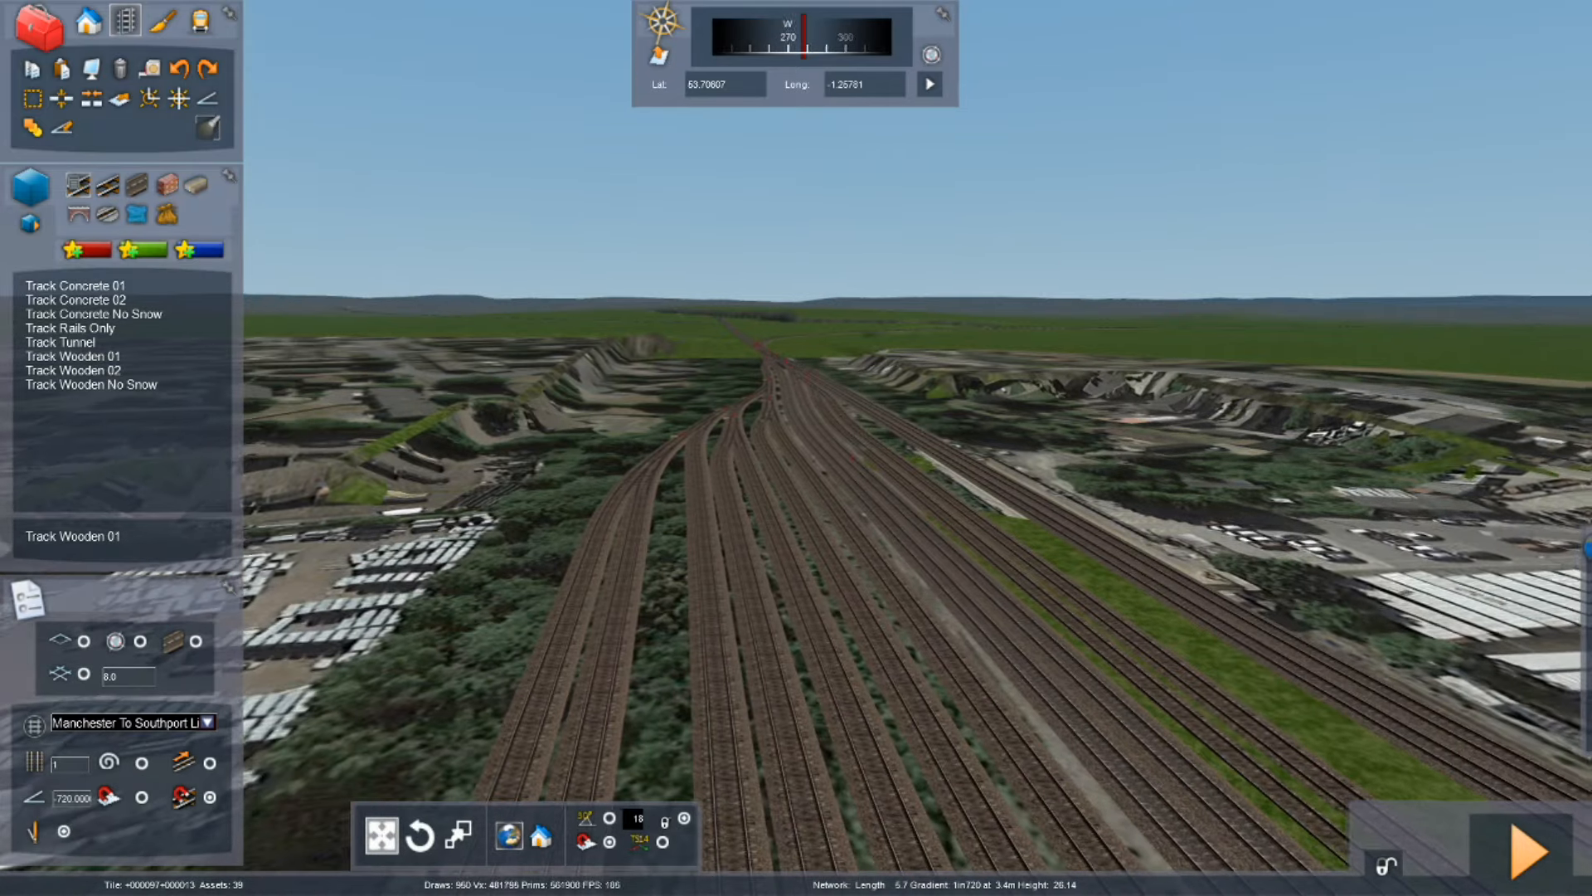
key("F2")
left_click(711, 592)
mouse_move(709, 594)
right_mouse_down()
mouse_move(701, 547)
mouse_move(695, 617)
right_mouse_up()
key("Up")
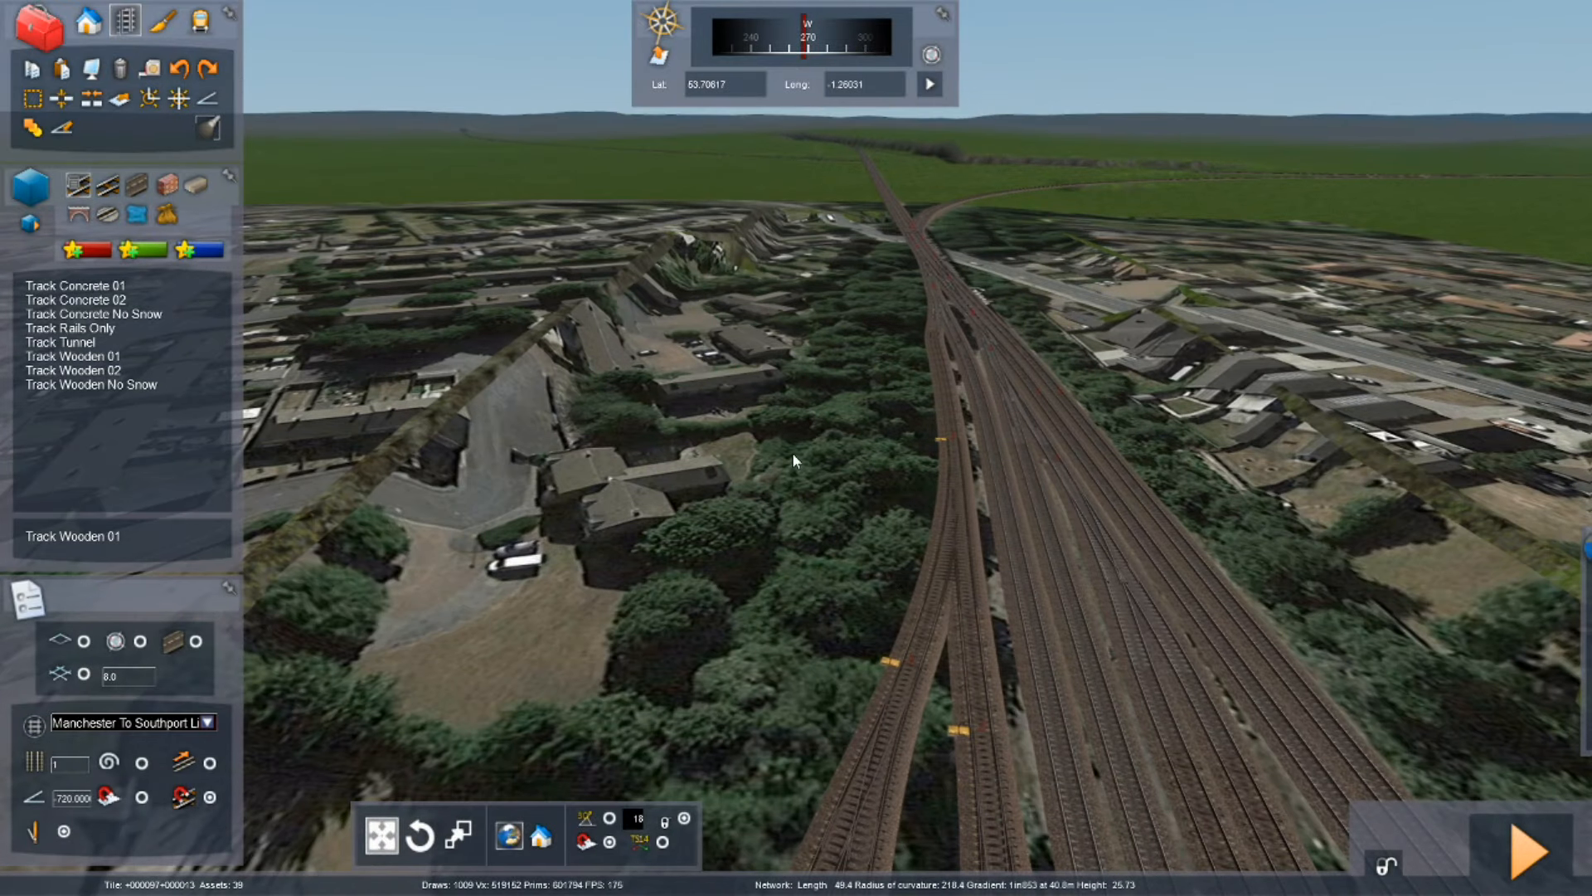
key("Up")
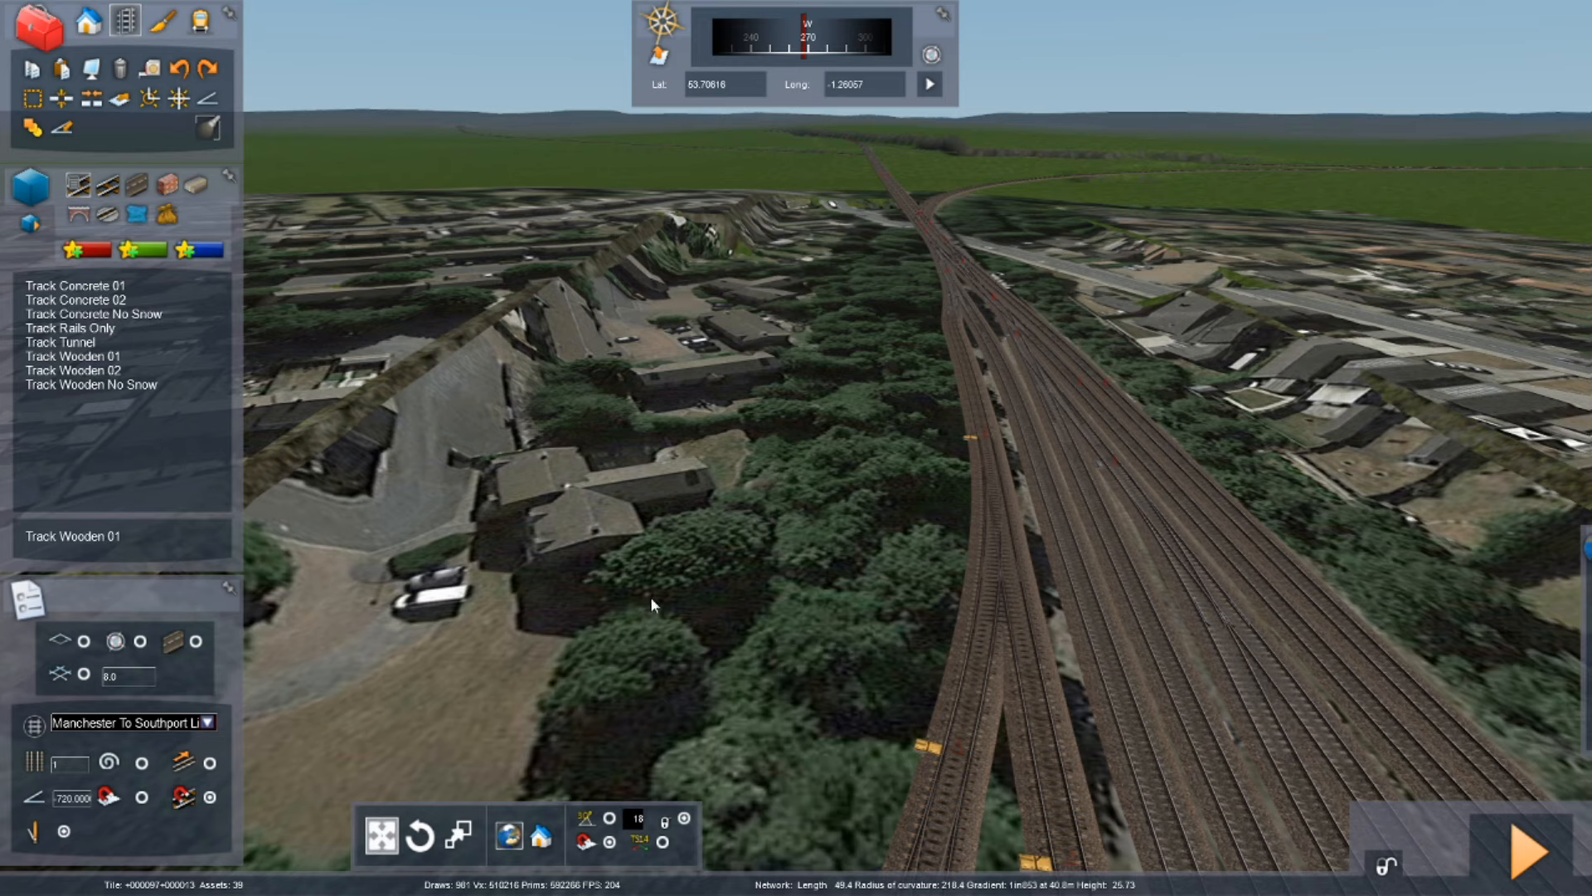
key("Down")
right_click_drag(1102, 575, 1057, 610)
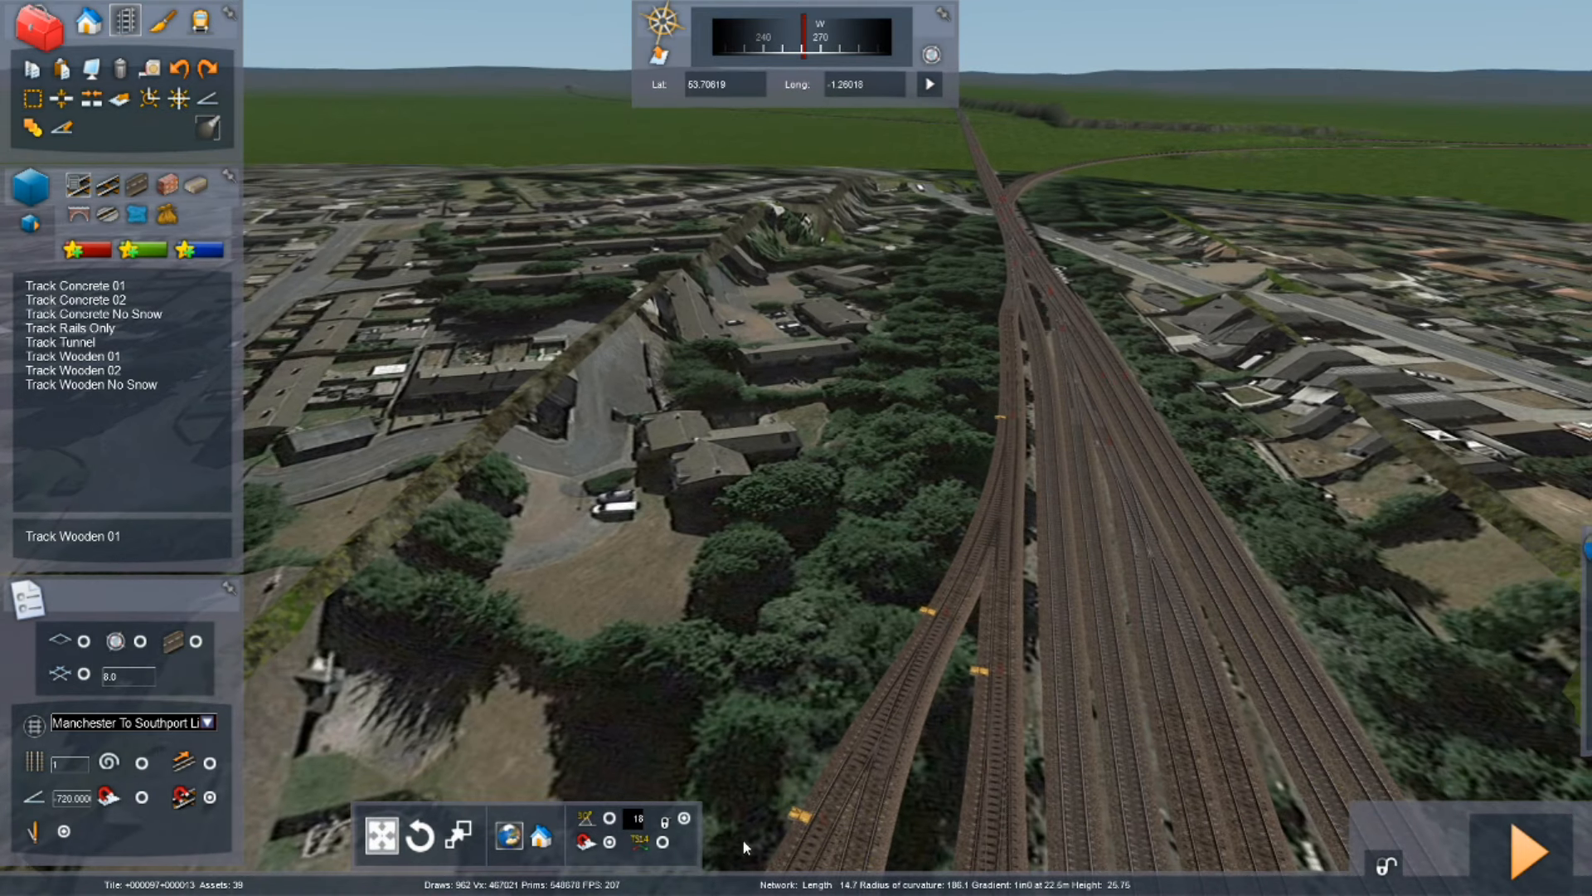
Step: Switch to Streamlabs OBS and toggle the visibility of the Display Capture source in Scene 3
key("super")
left_click(617, 882)
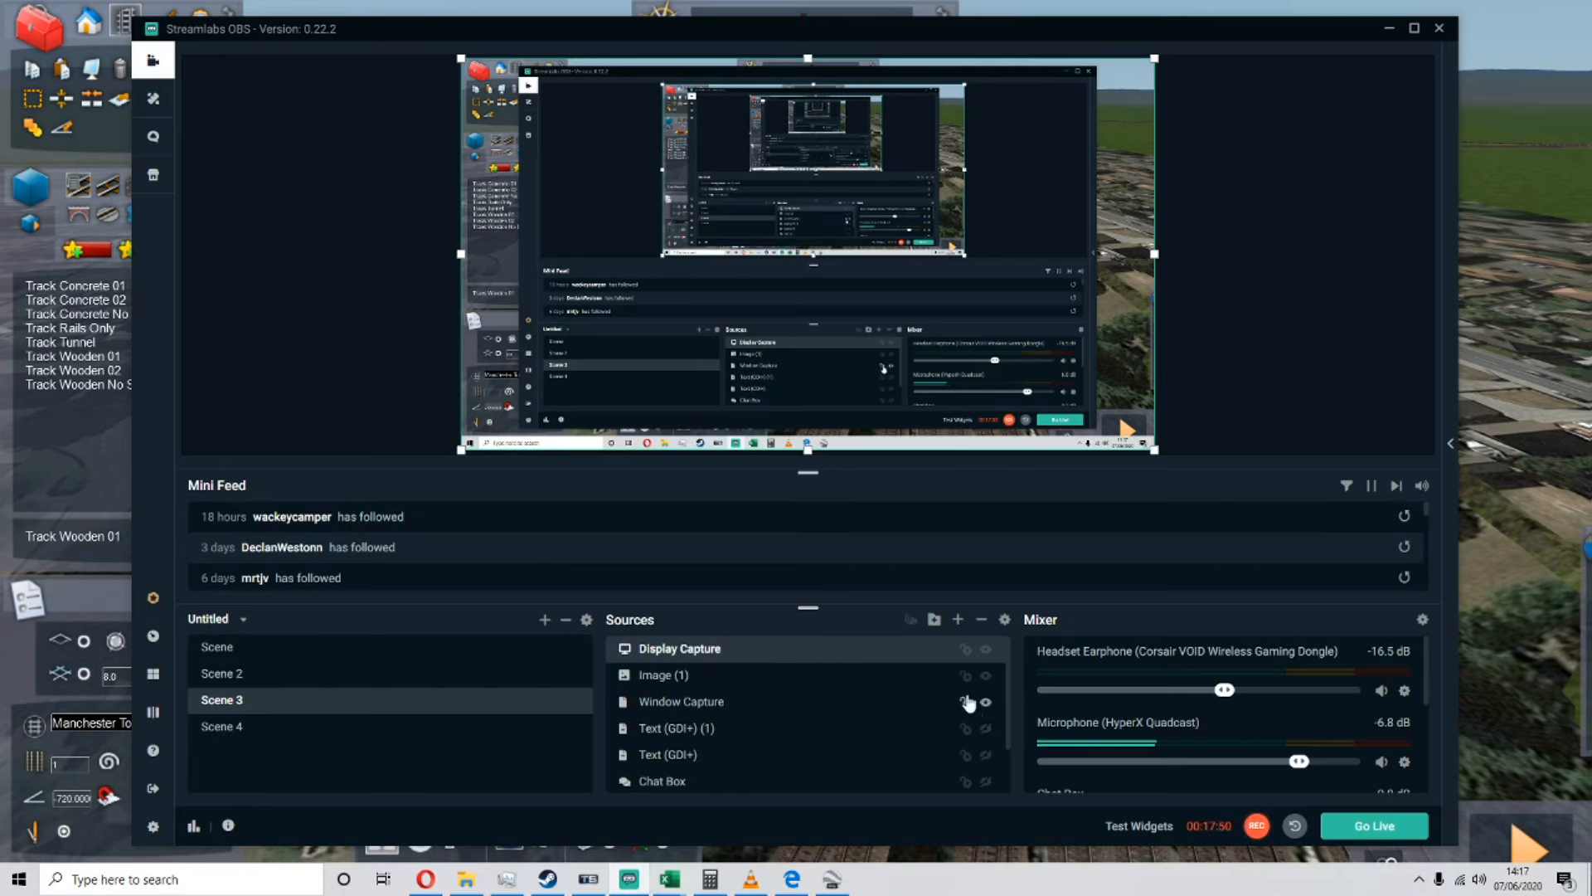
left_click(986, 649)
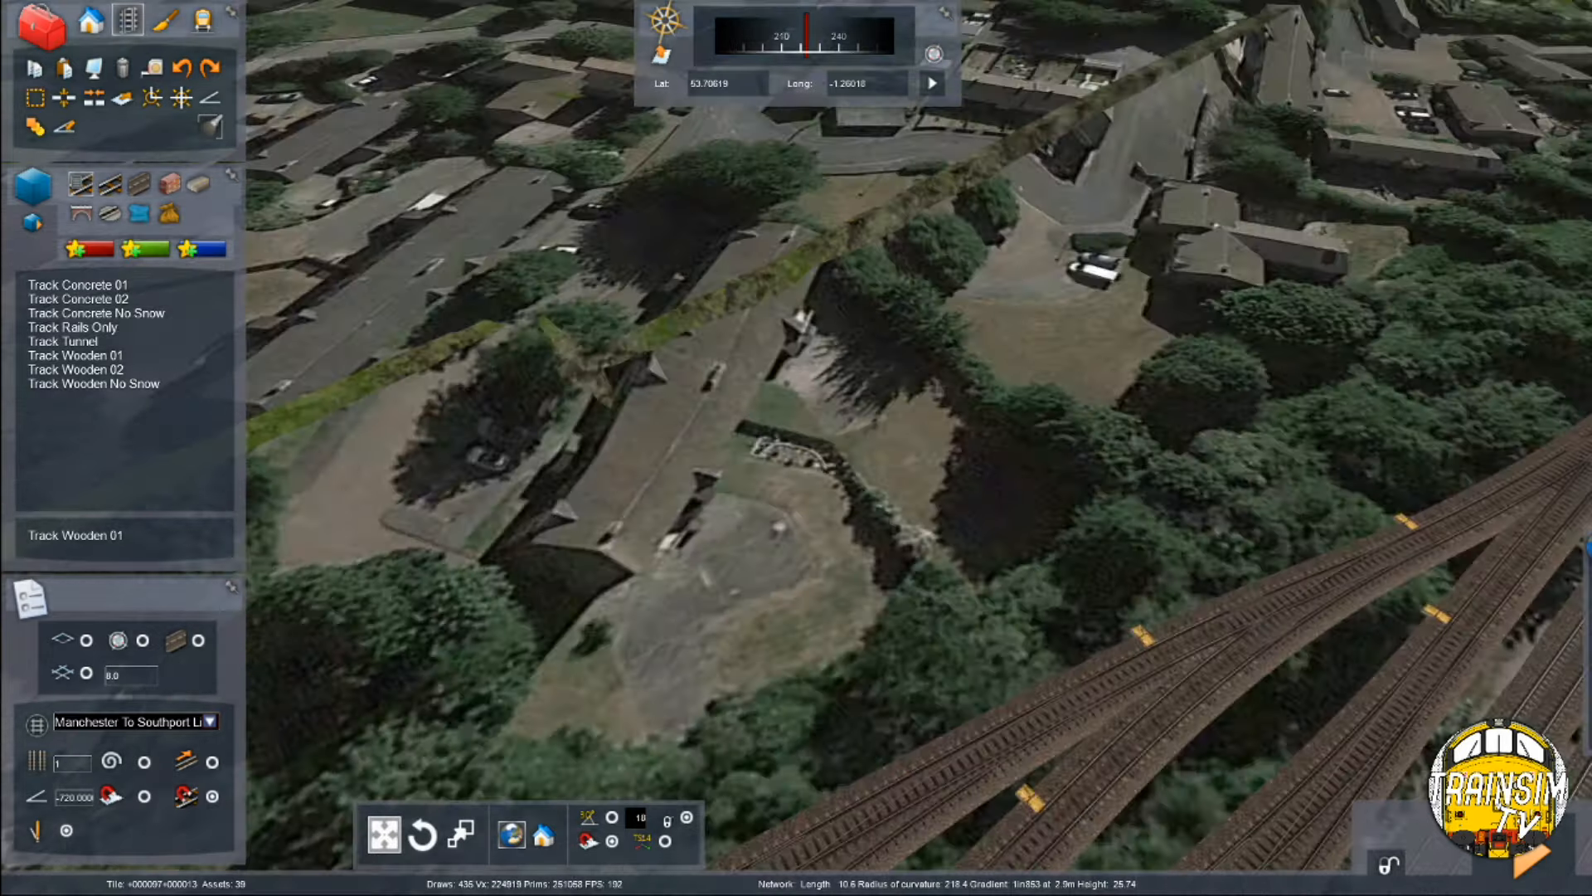
Step: Compare the double-track curve over the road bridge with the satellite imagery by temporarily raising the map overlay above the tracks
key("Down")
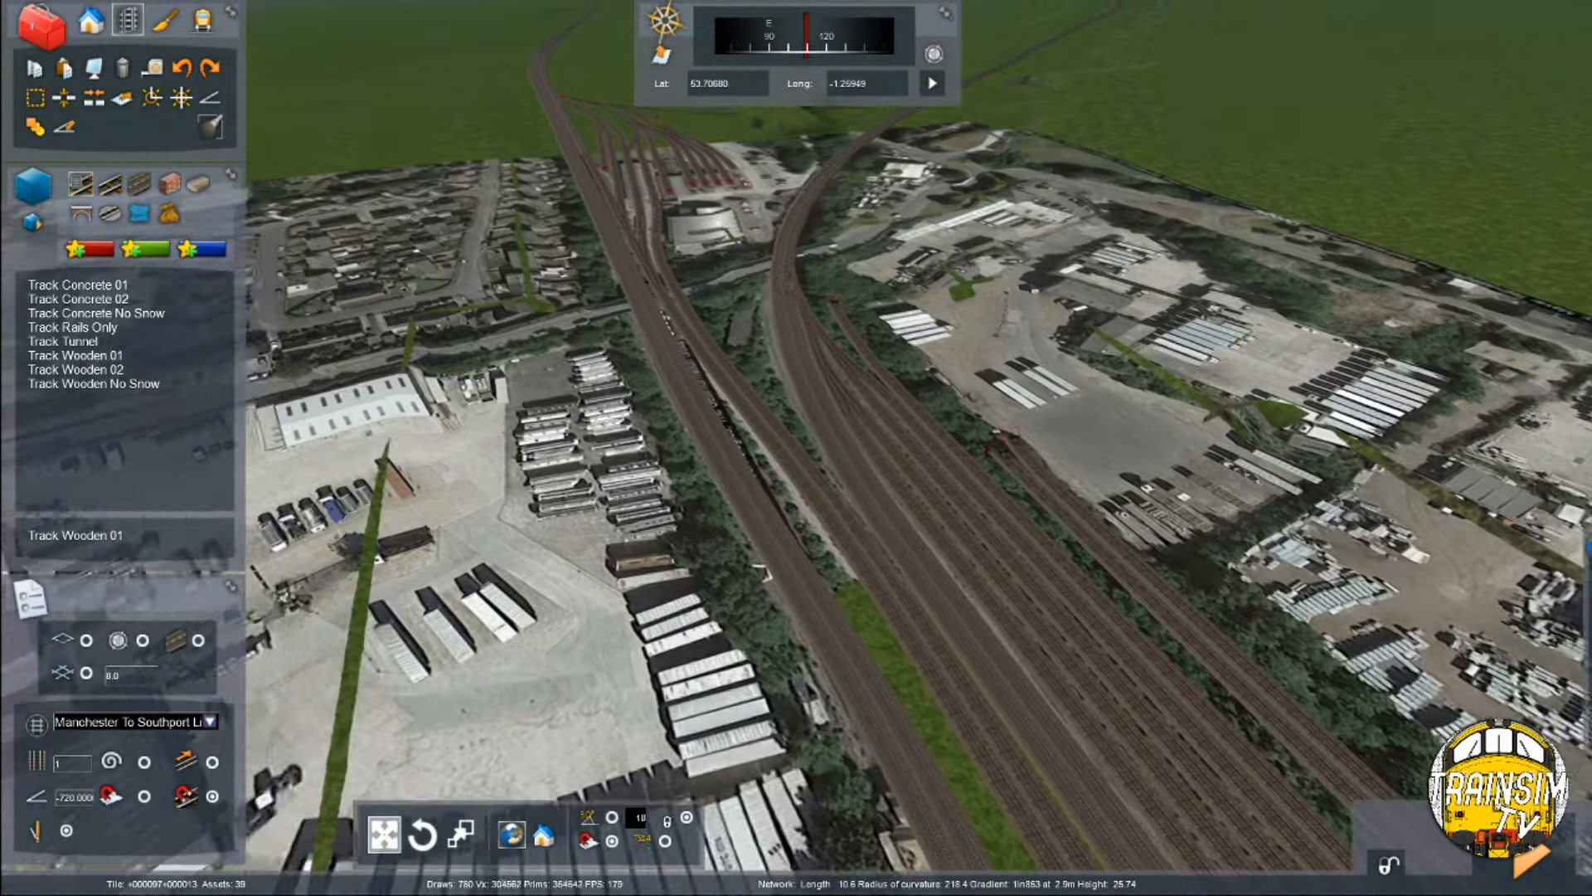
key("Up")
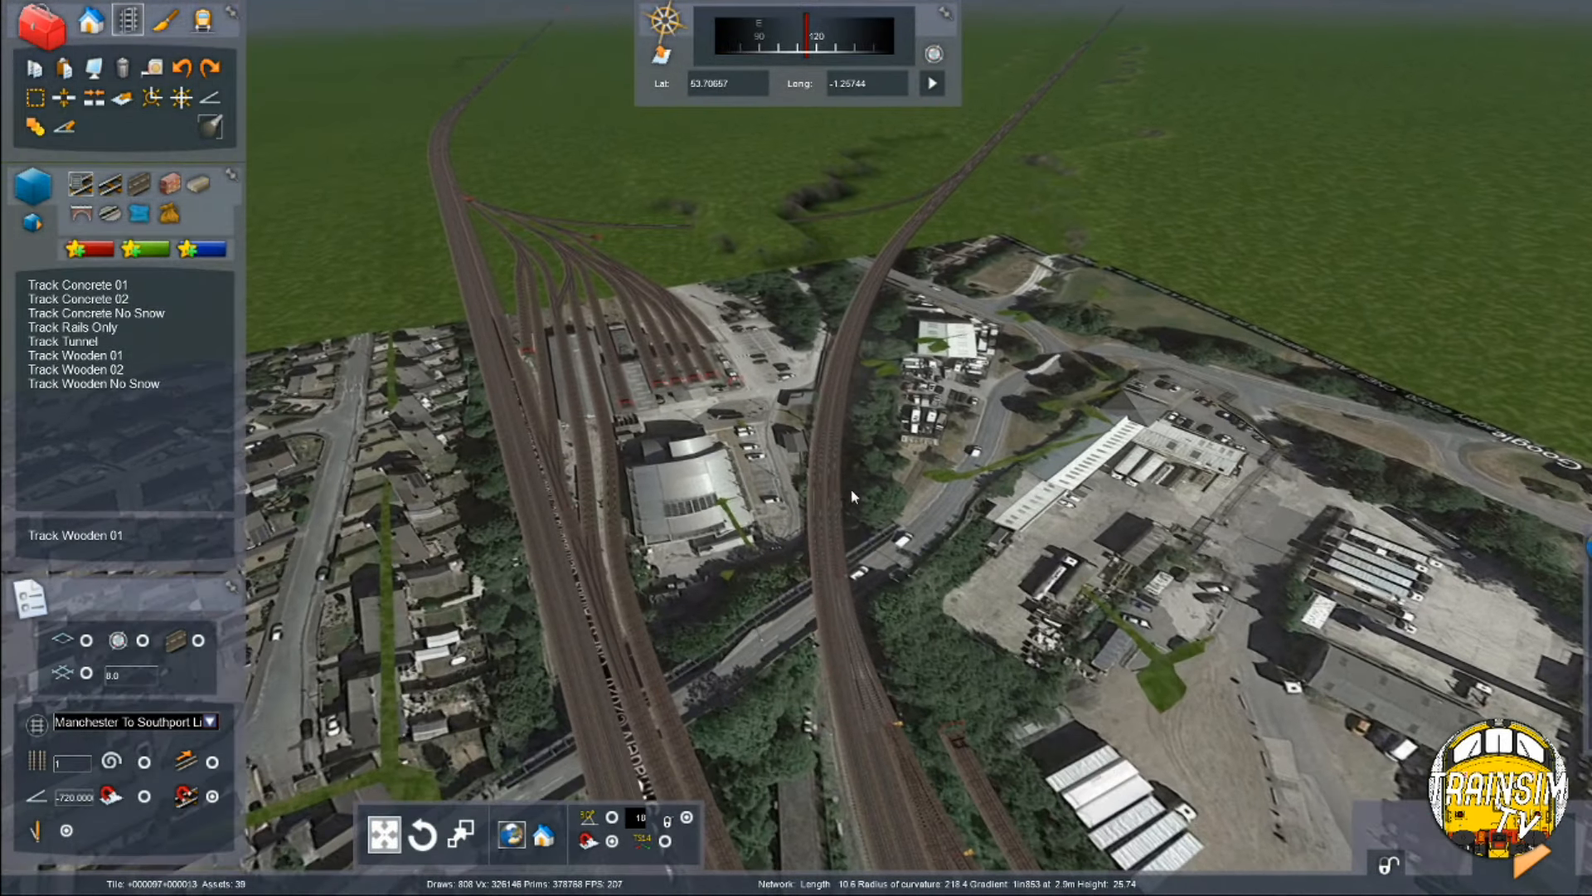
key("Up")
mouse_move(1588, 638)
left_click_drag(1435, 627, 1445, 628)
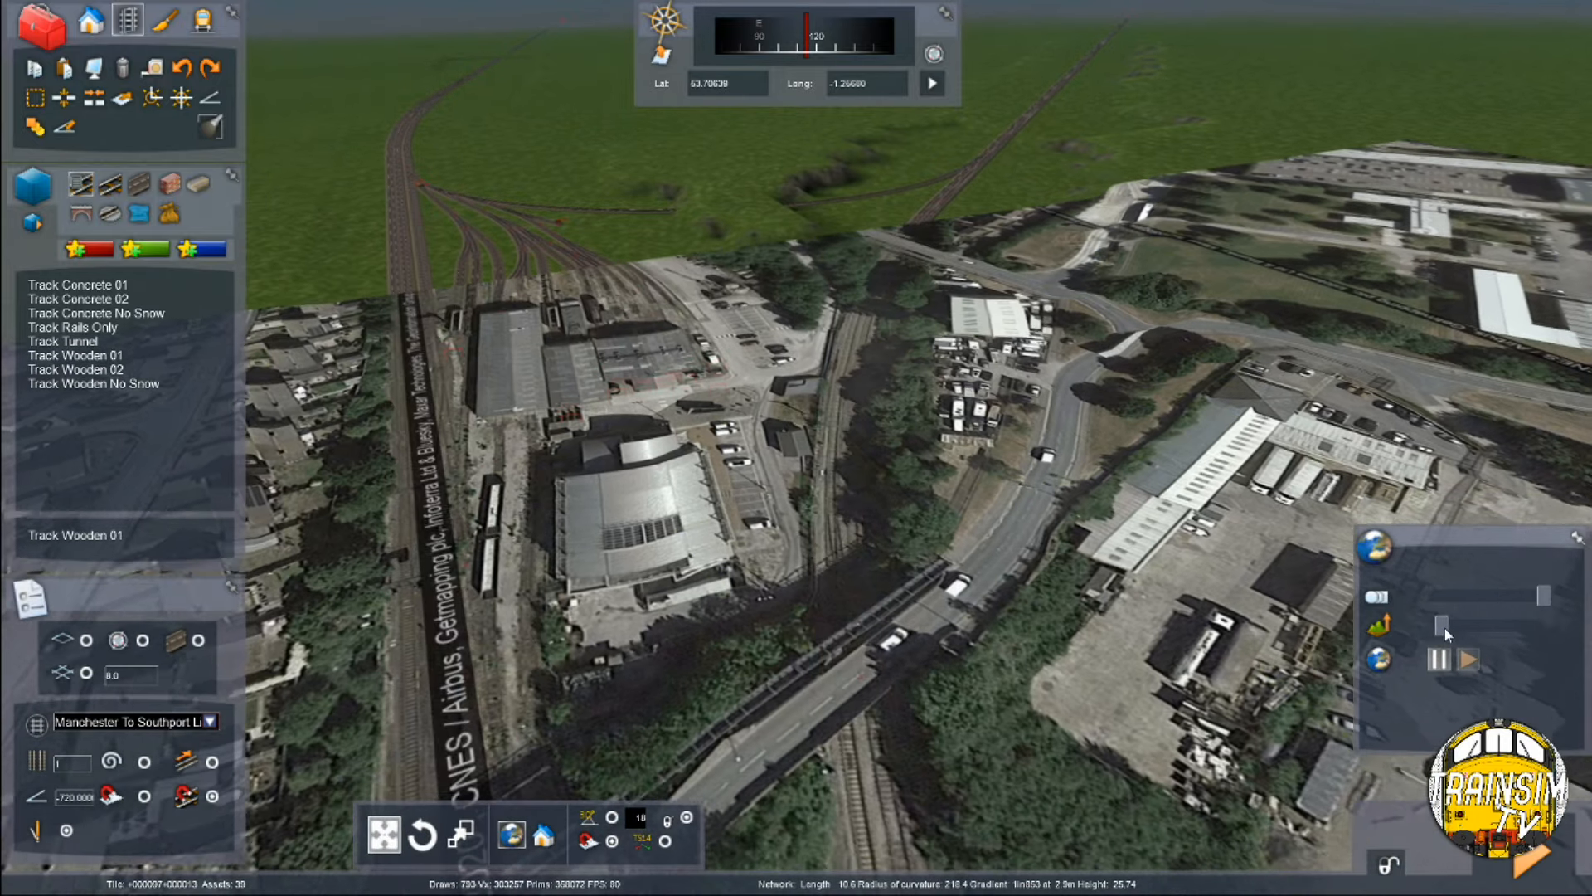
key("Up")
right_click_drag(916, 649, 851, 430)
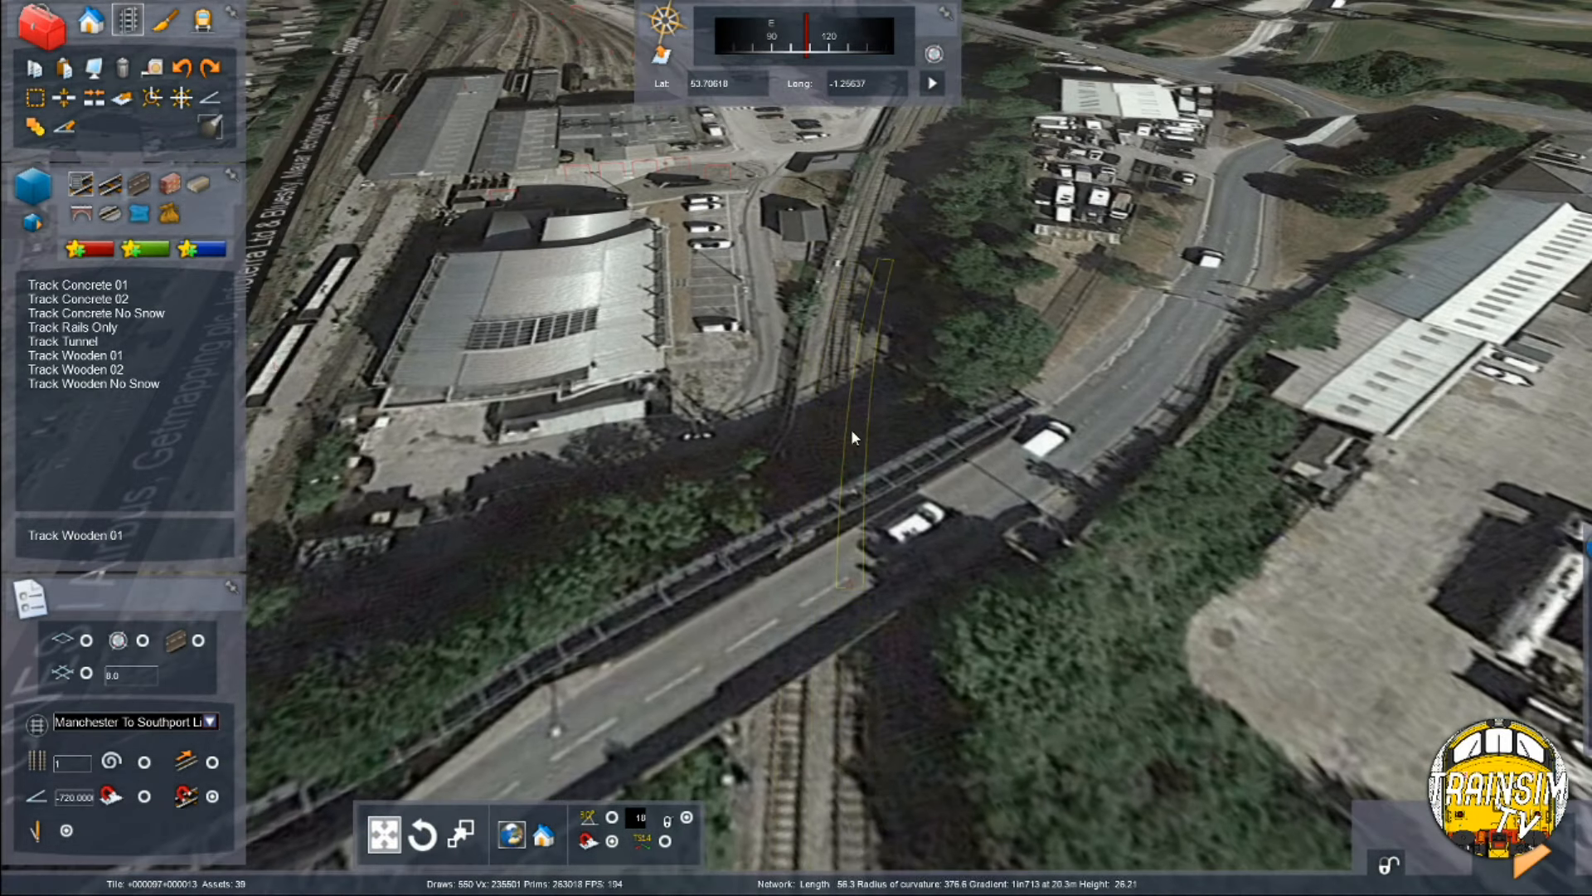
mouse_move(1465, 657)
left_click_drag(1444, 625, 1427, 625)
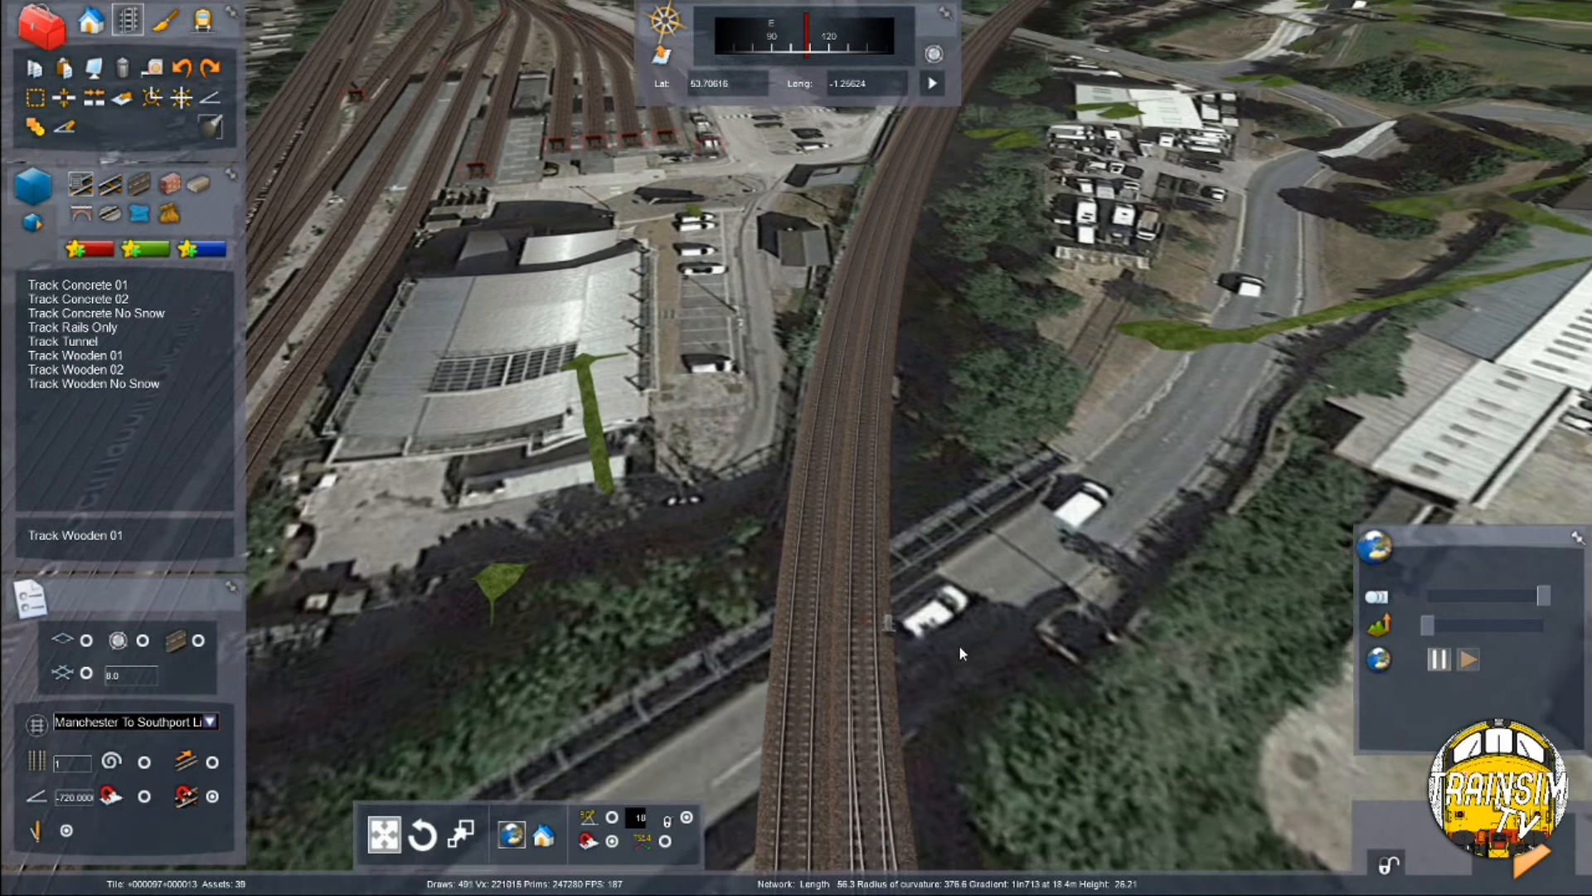
scroll(852, 508, "up", 5)
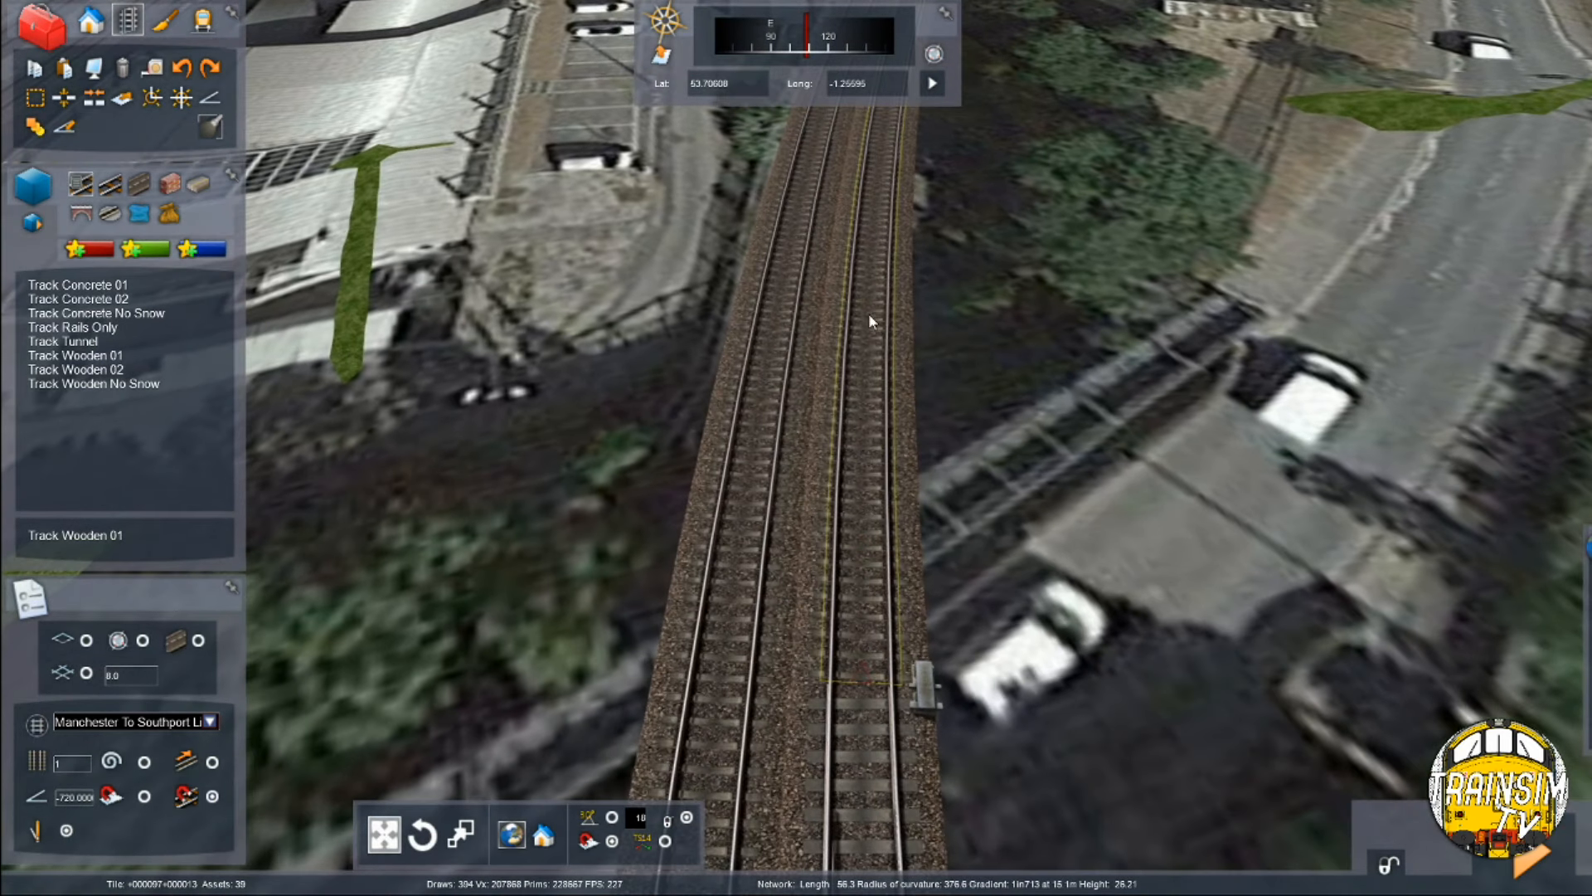
scroll(839, 544, "down", 6)
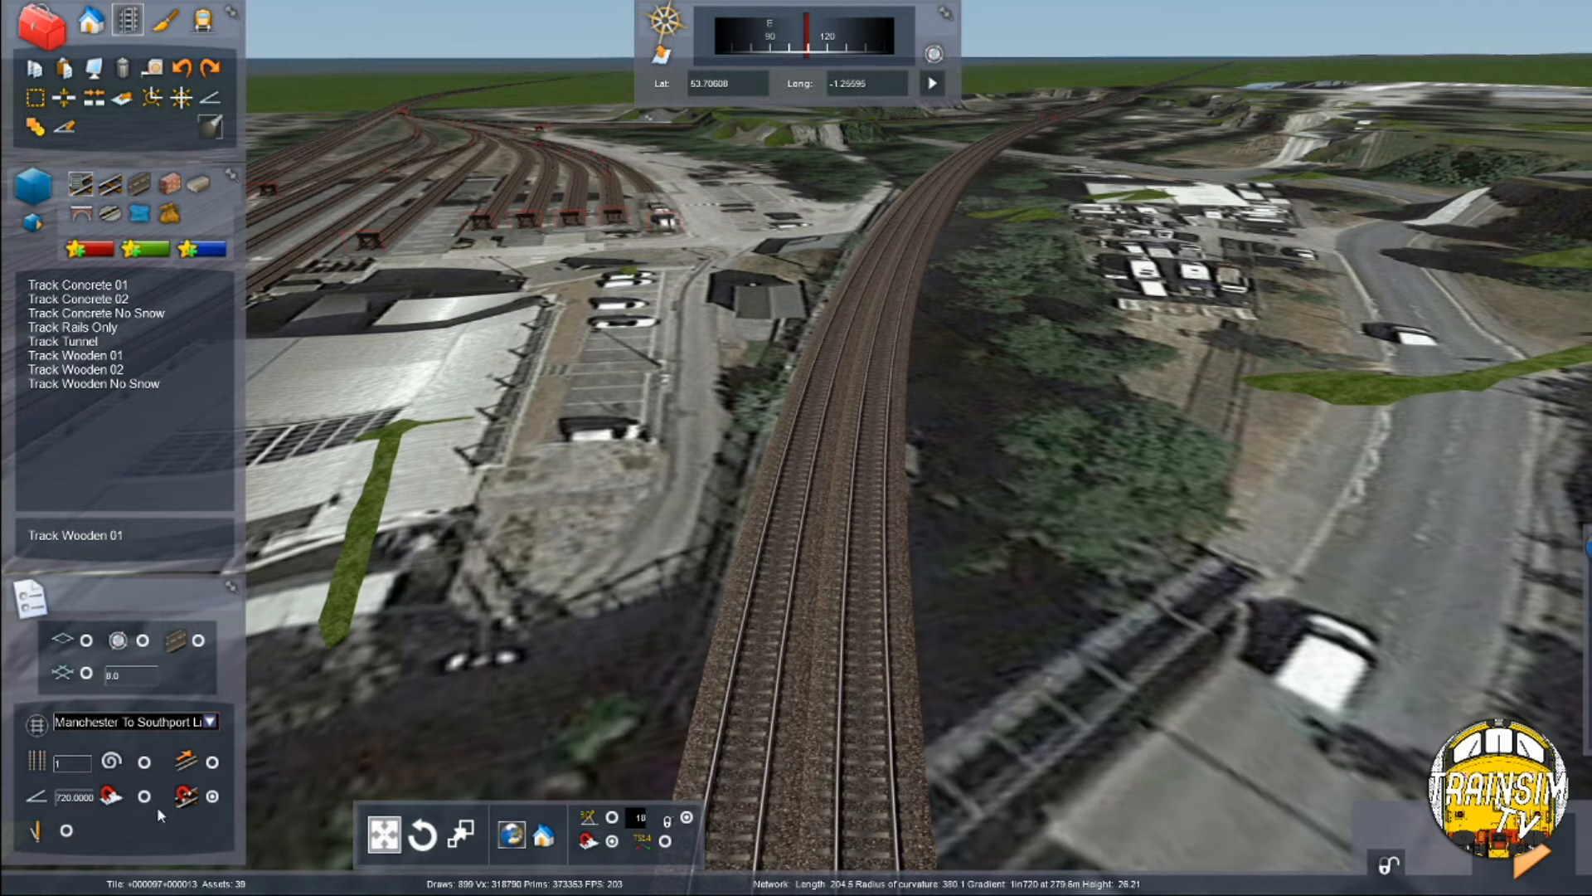
Step: Choose Track Concrete 01 for the new track and set its line type to Yard
left_click(141, 286)
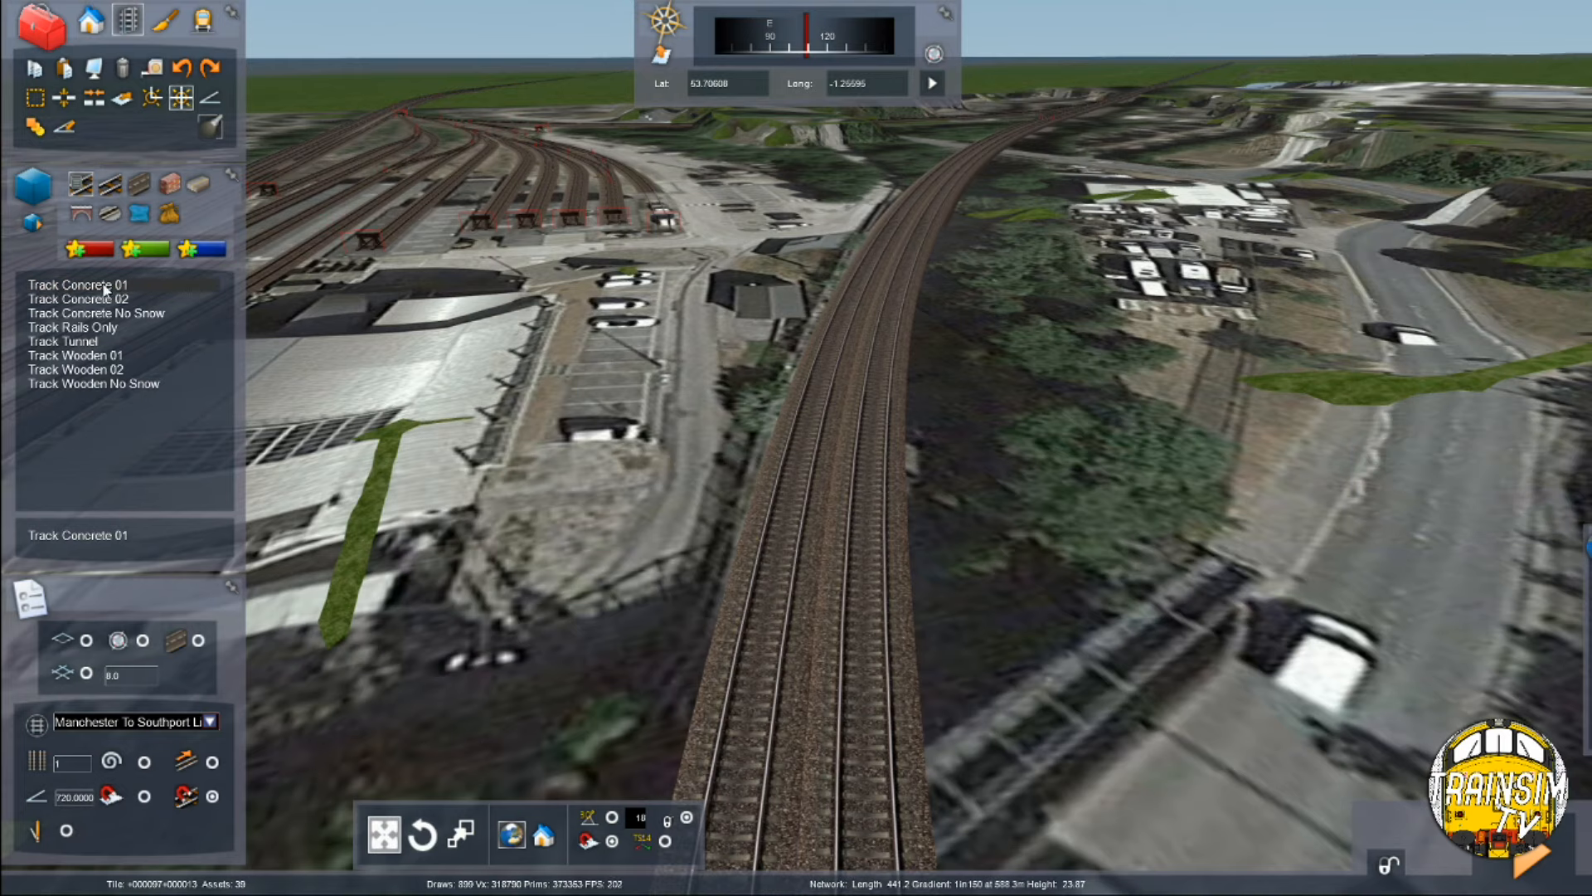
mouse_move(1543, 267)
left_click(1553, 217)
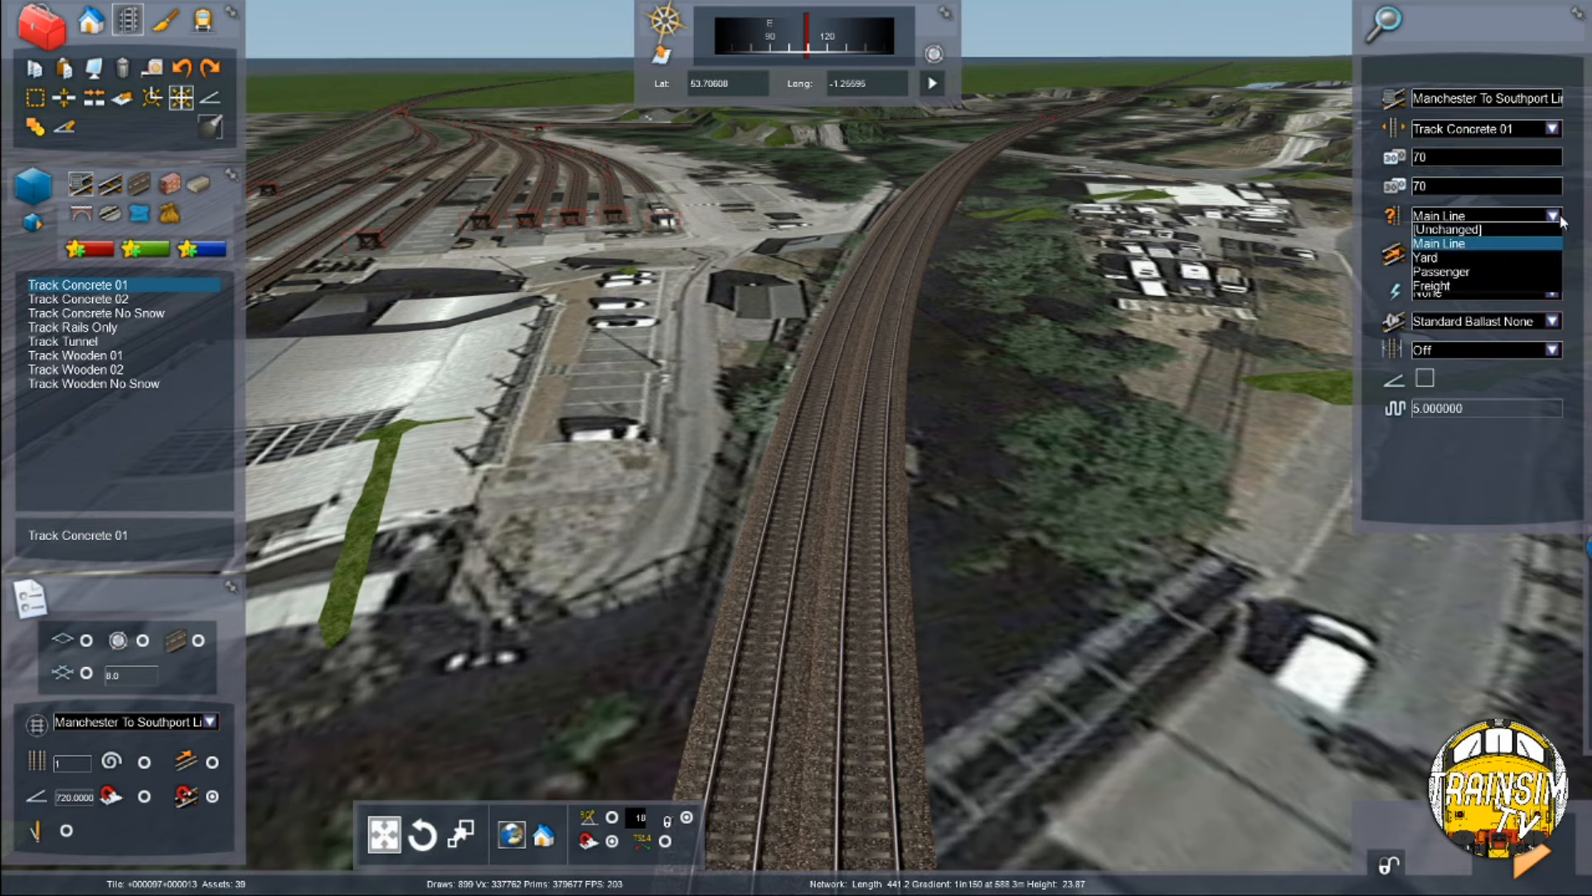
left_click(1428, 257)
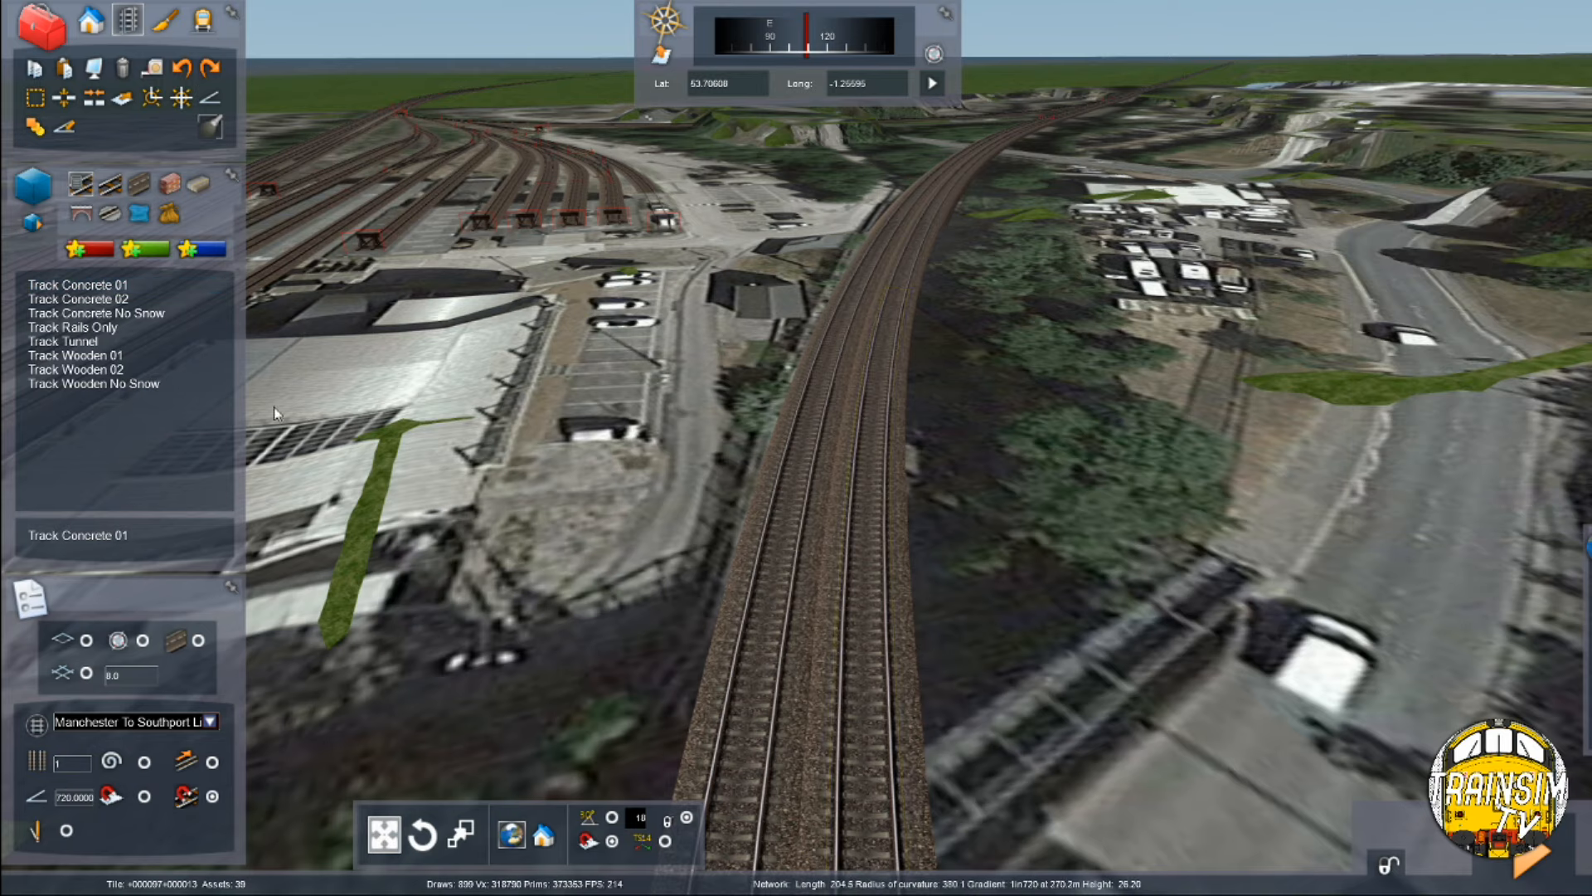
left_click(90, 286)
left_click(1552, 217)
left_click(1460, 258)
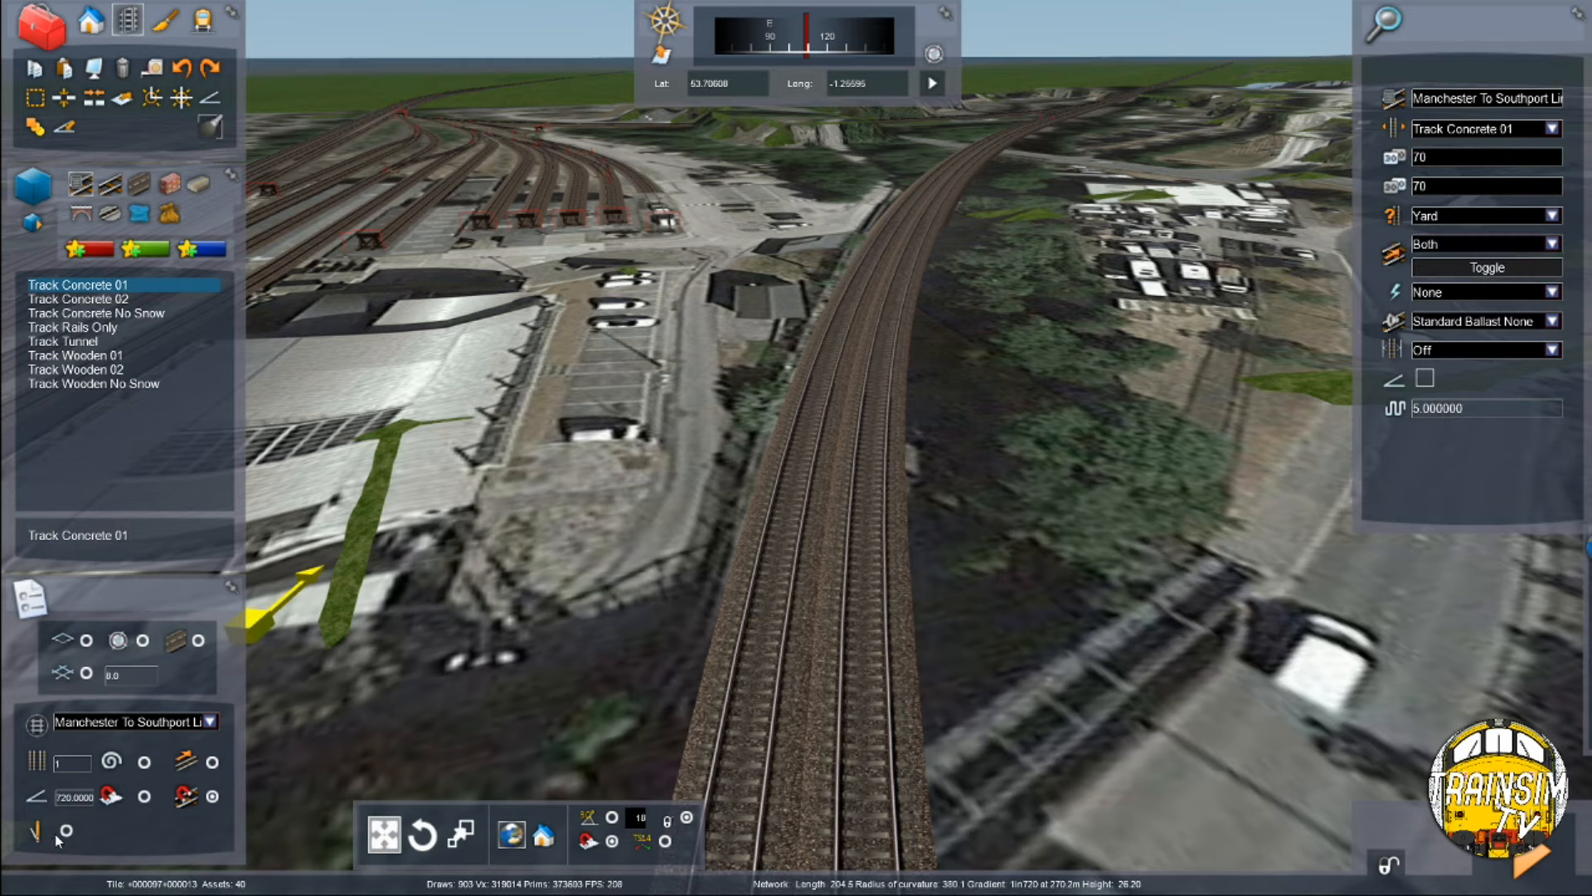
Step: Make the satellite overlay semi-transparent and lay a concrete-sleeper crossover between the two tracks on the curve beside the road bridge
scroll(264, 791, "down", 5)
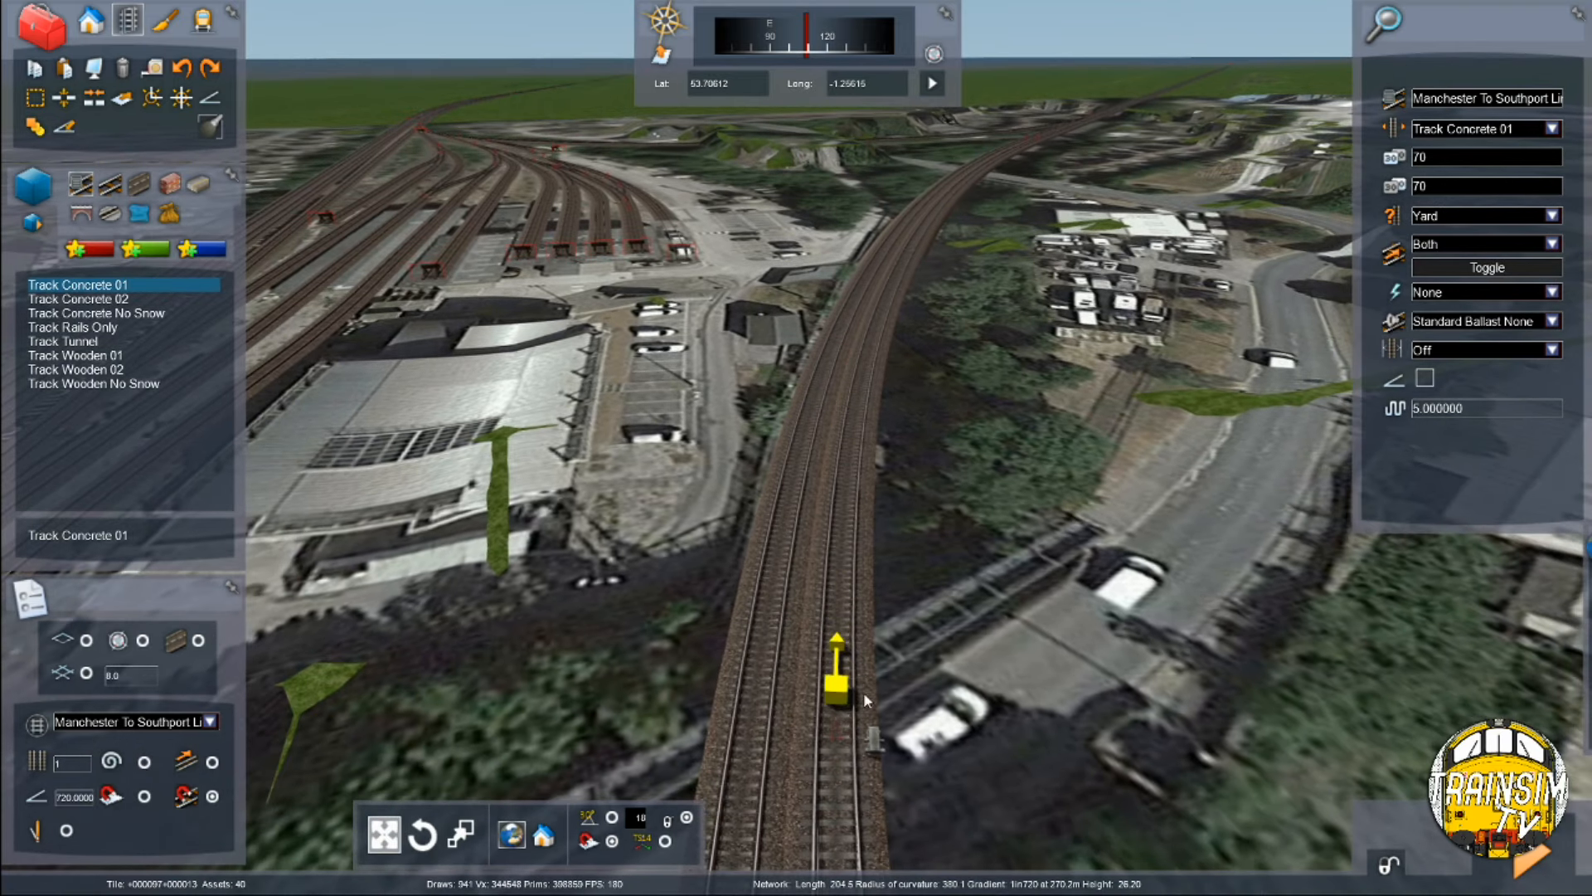
mouse_move(1474, 614)
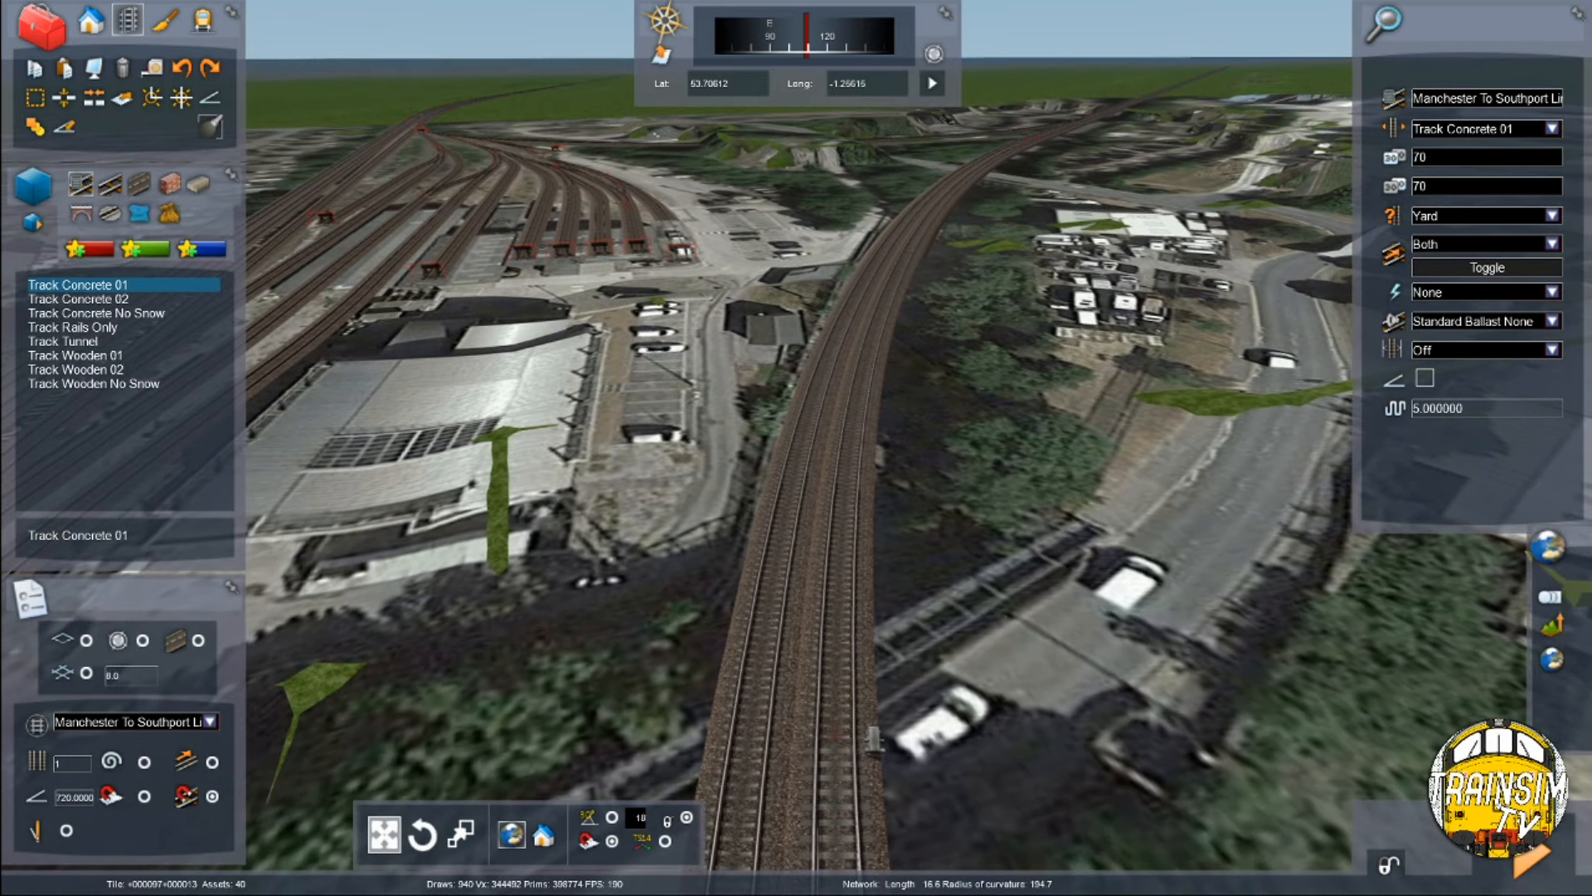
left_click_drag(1428, 625, 1433, 627)
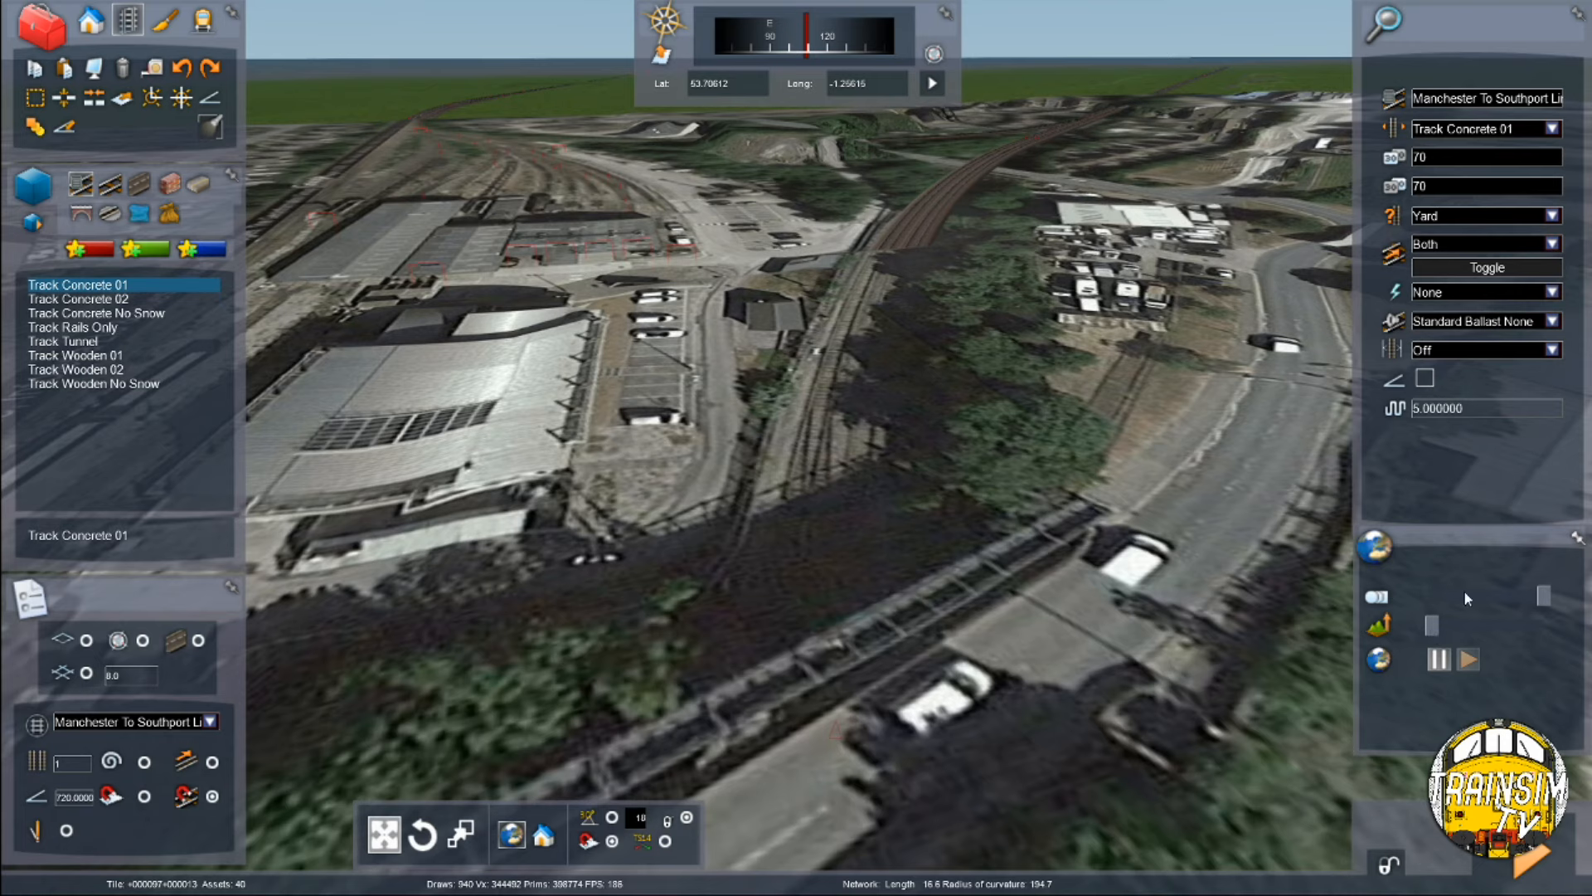
left_click(1450, 595)
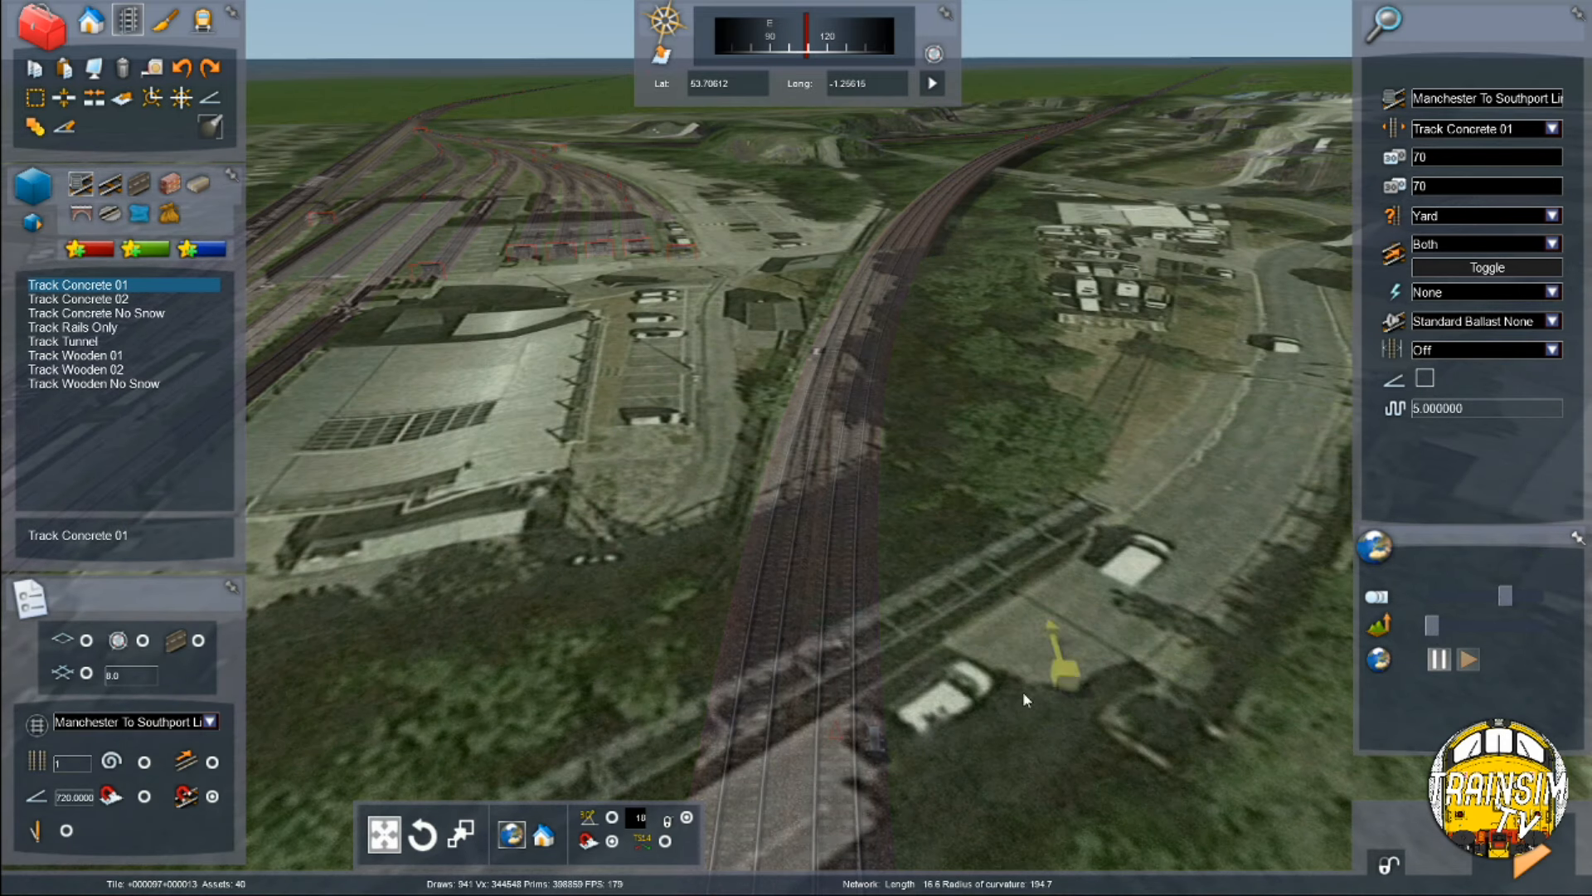
mouse_move(839, 713)
left_mouse_down()
mouse_move(816, 560)
mouse_move(829, 516)
left_mouse_up()
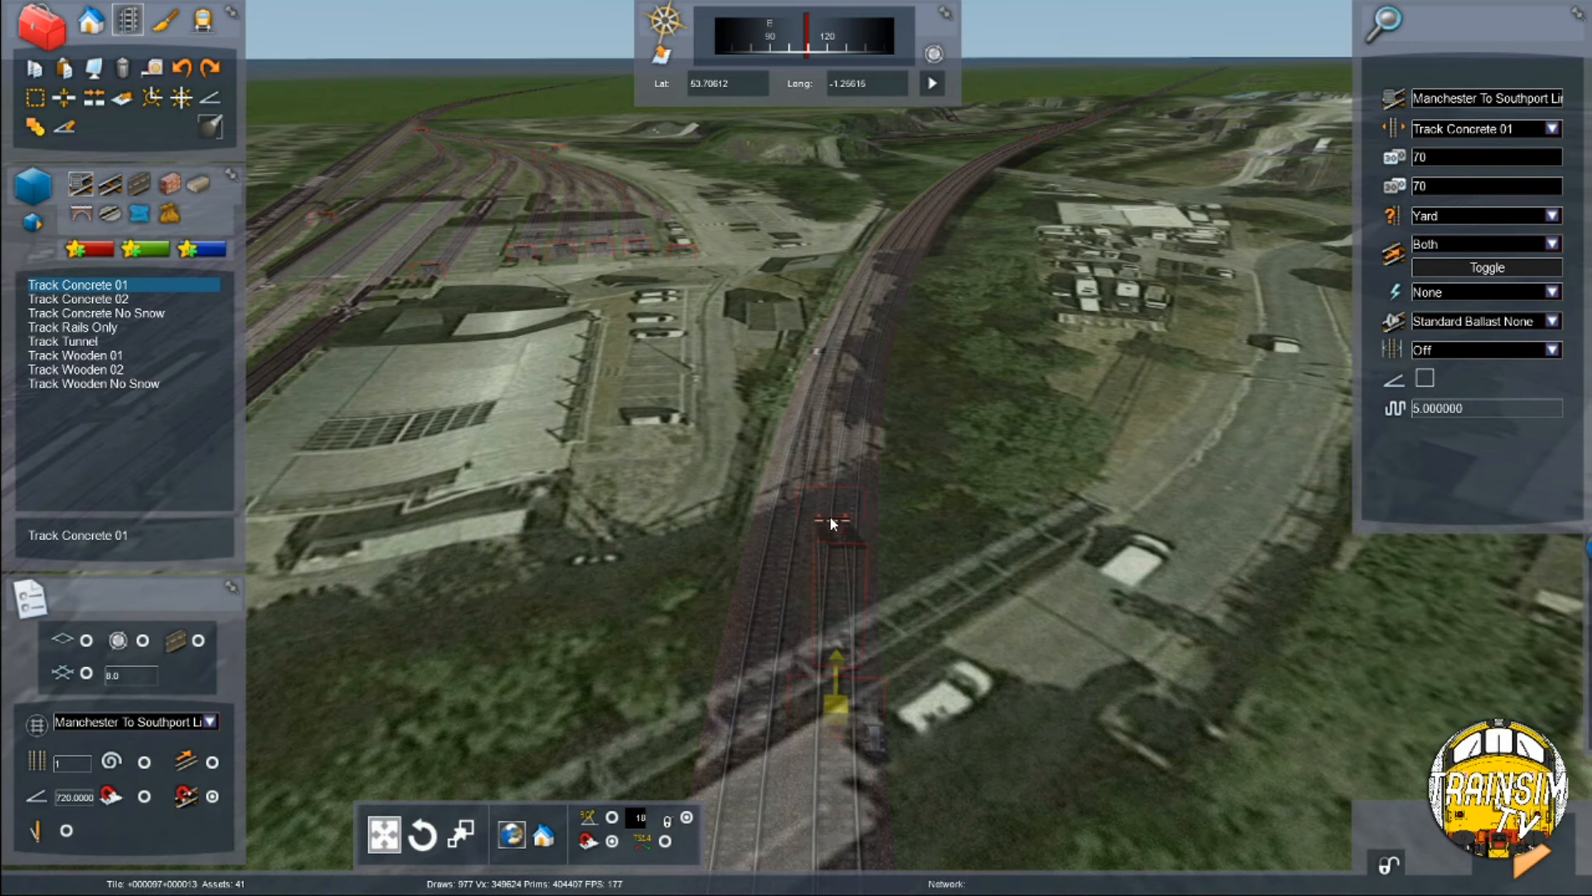
mouse_move(836, 370)
left_mouse_down()
mouse_move(807, 435)
mouse_move(823, 473)
mouse_move(831, 341)
left_mouse_up()
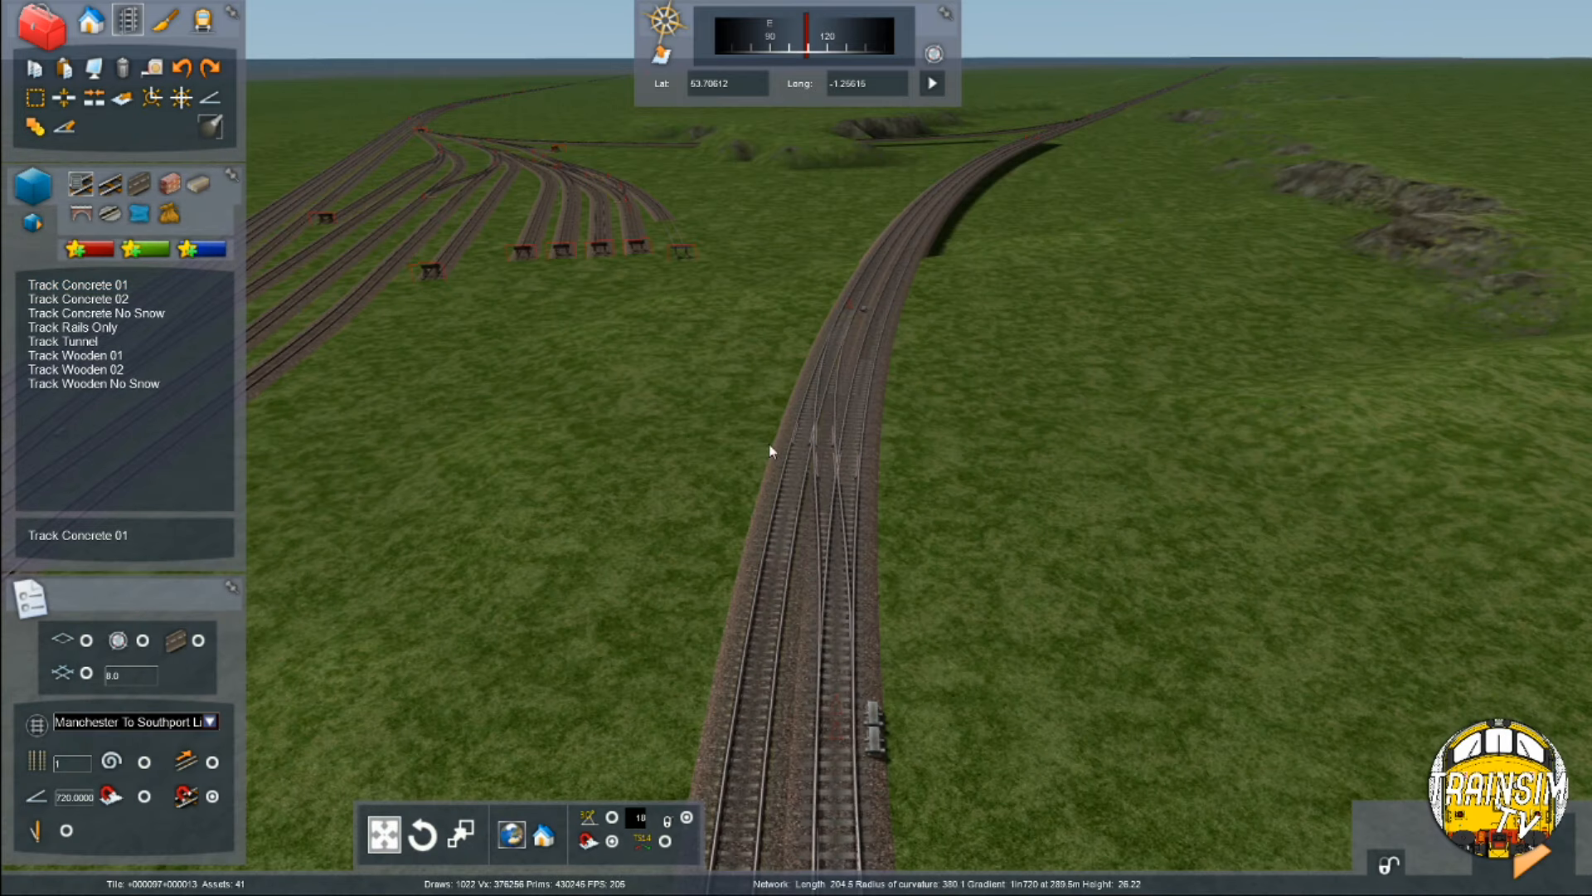
Step: Split the new crossover midway between its two turnouts
scroll(857, 485, "up", 5)
key("Up")
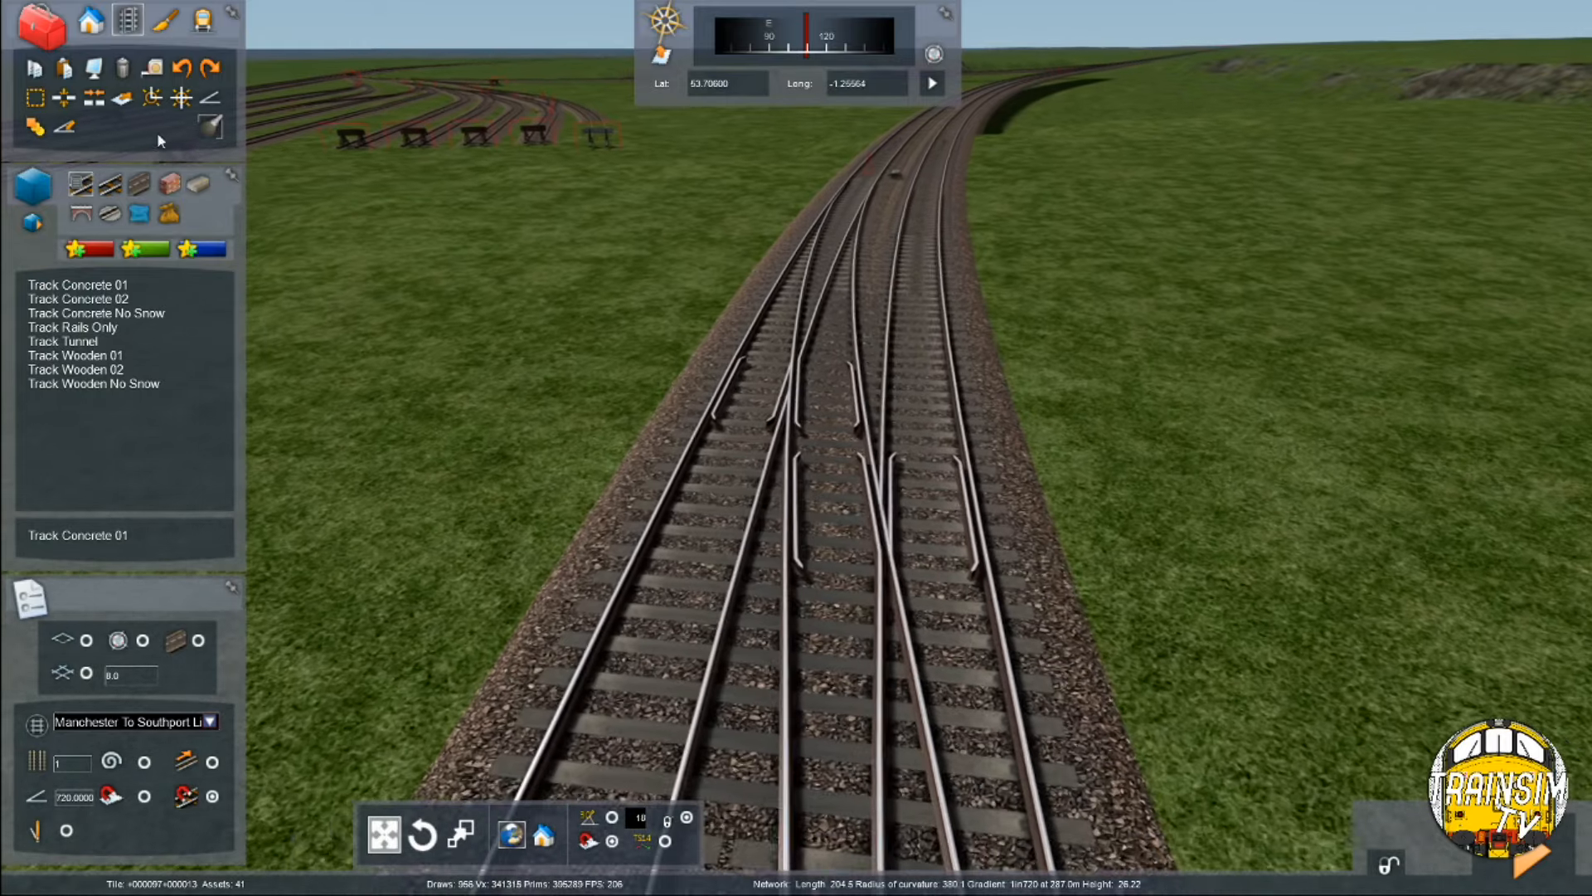
left_click(64, 98)
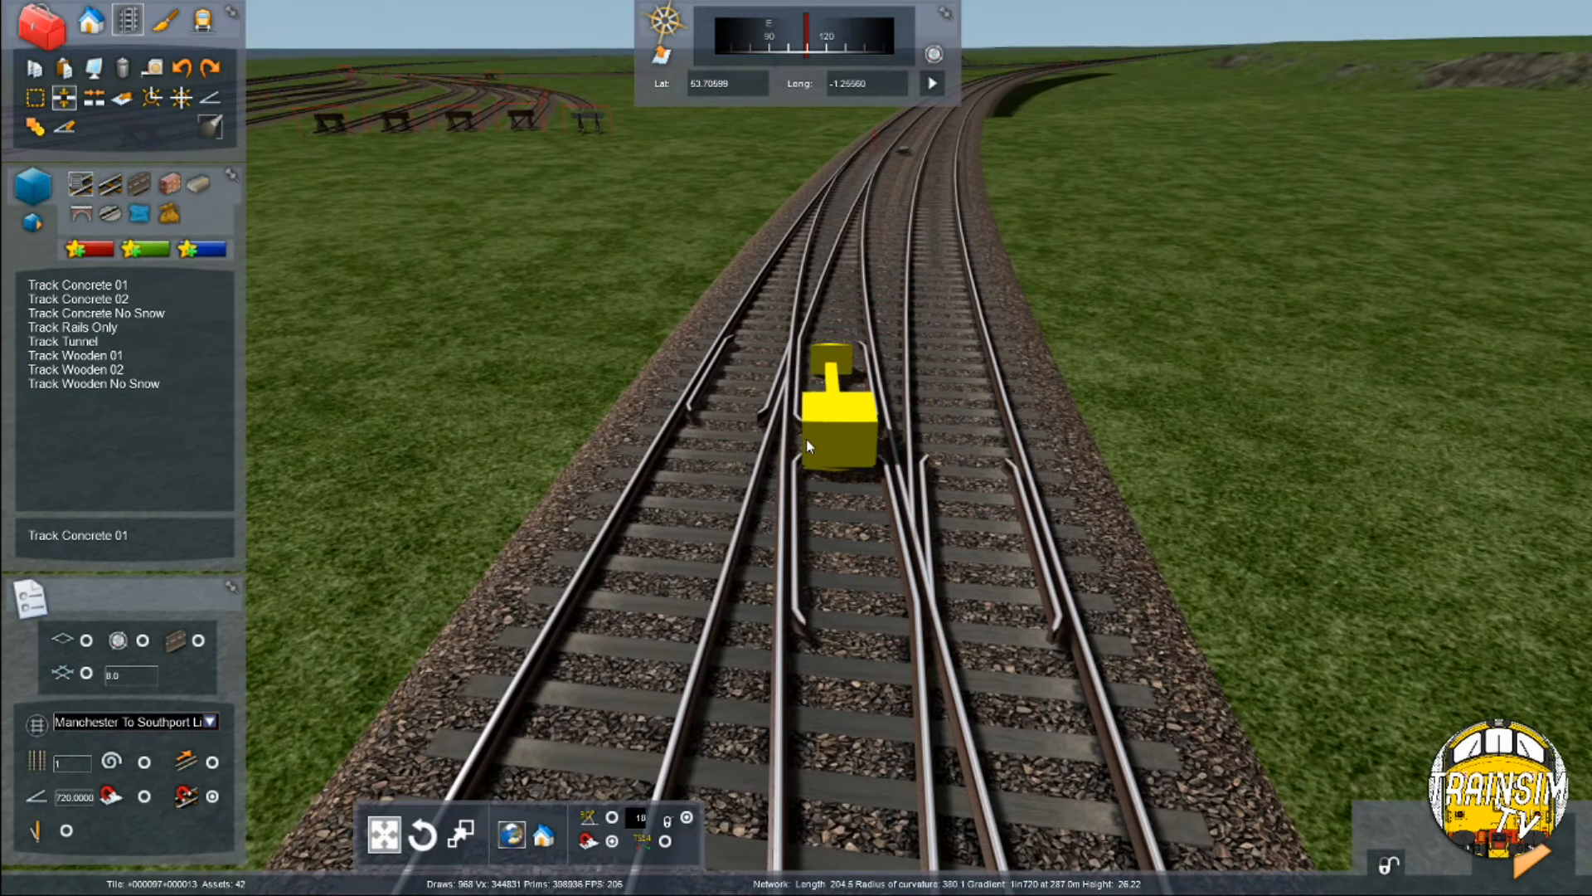
left_click(807, 438)
left_click(152, 98)
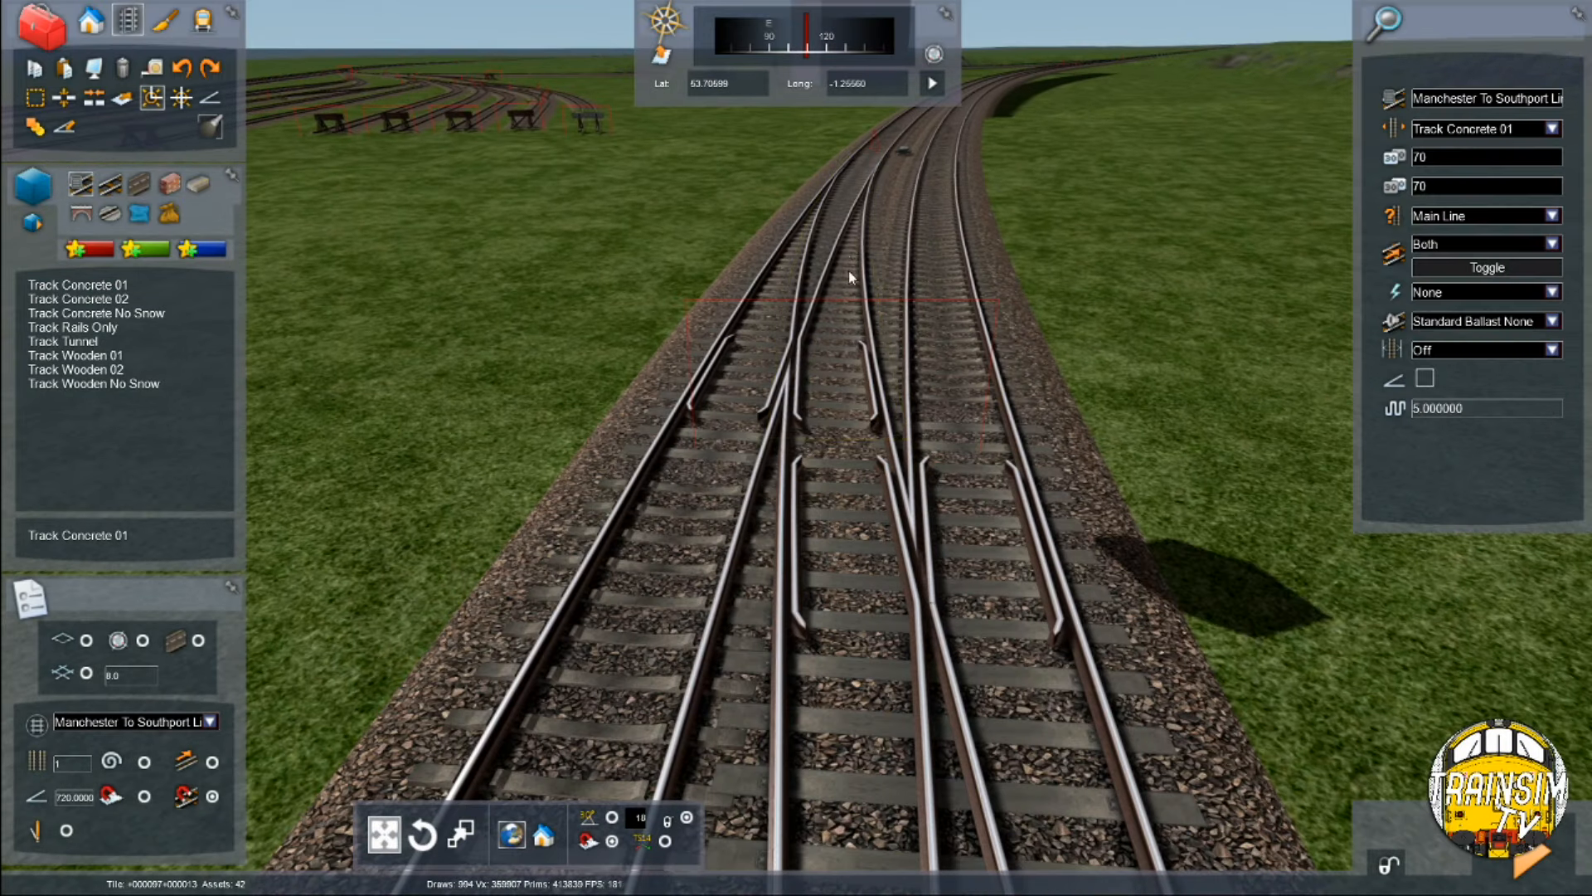
right_click_drag(848, 270, 868, 240)
left_click(869, 241)
key("Up")
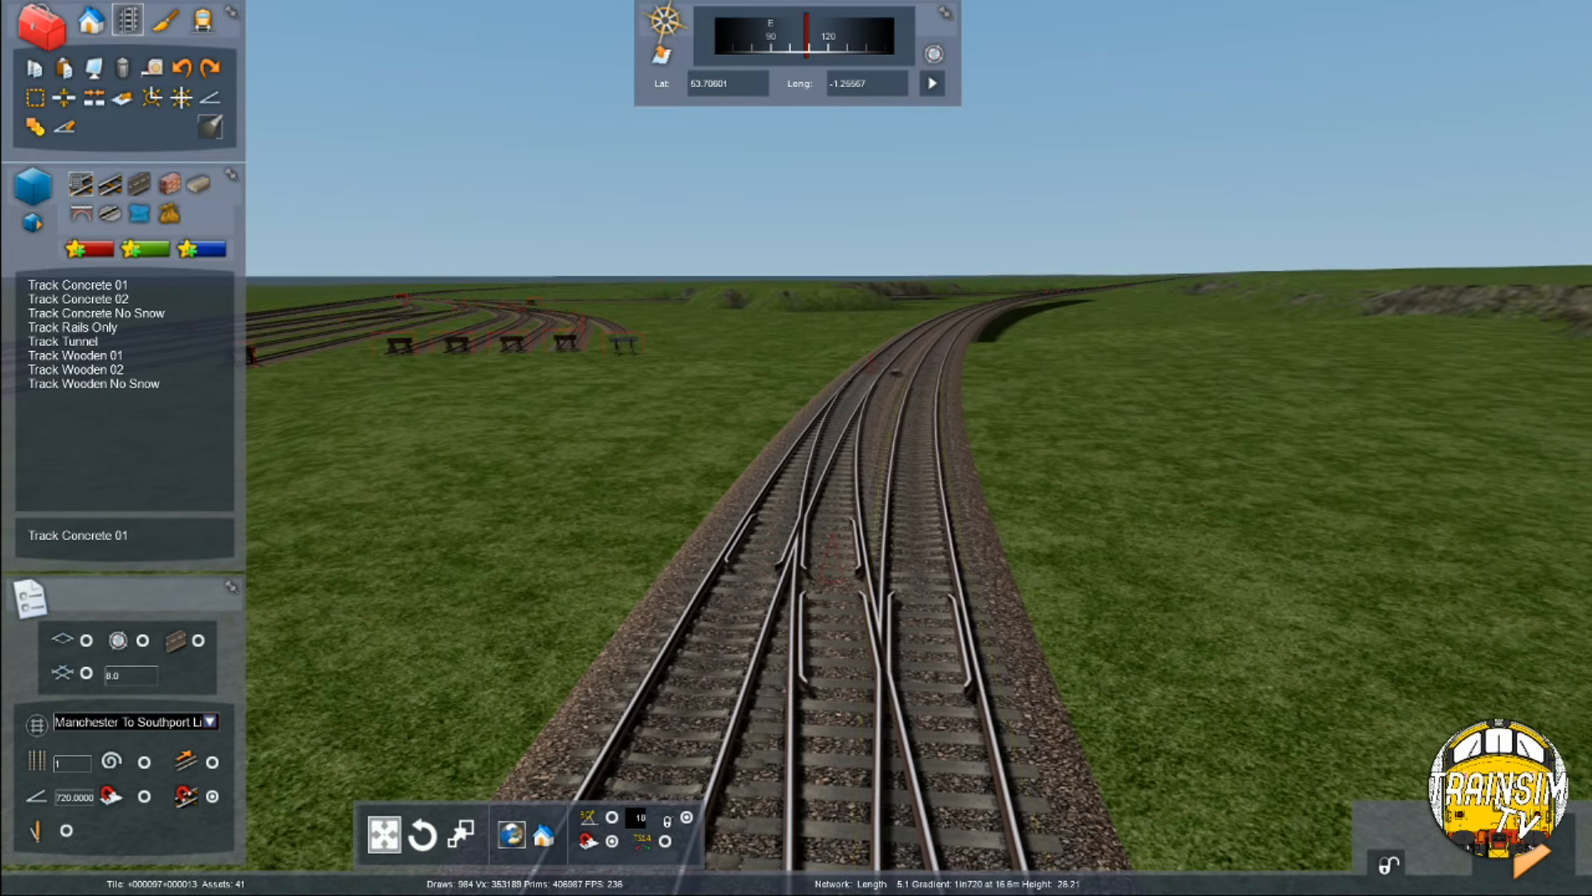
Step: Examine the double track from the western junctions past the yard from above, with the satellite overlay restored to full opacity
key("Down")
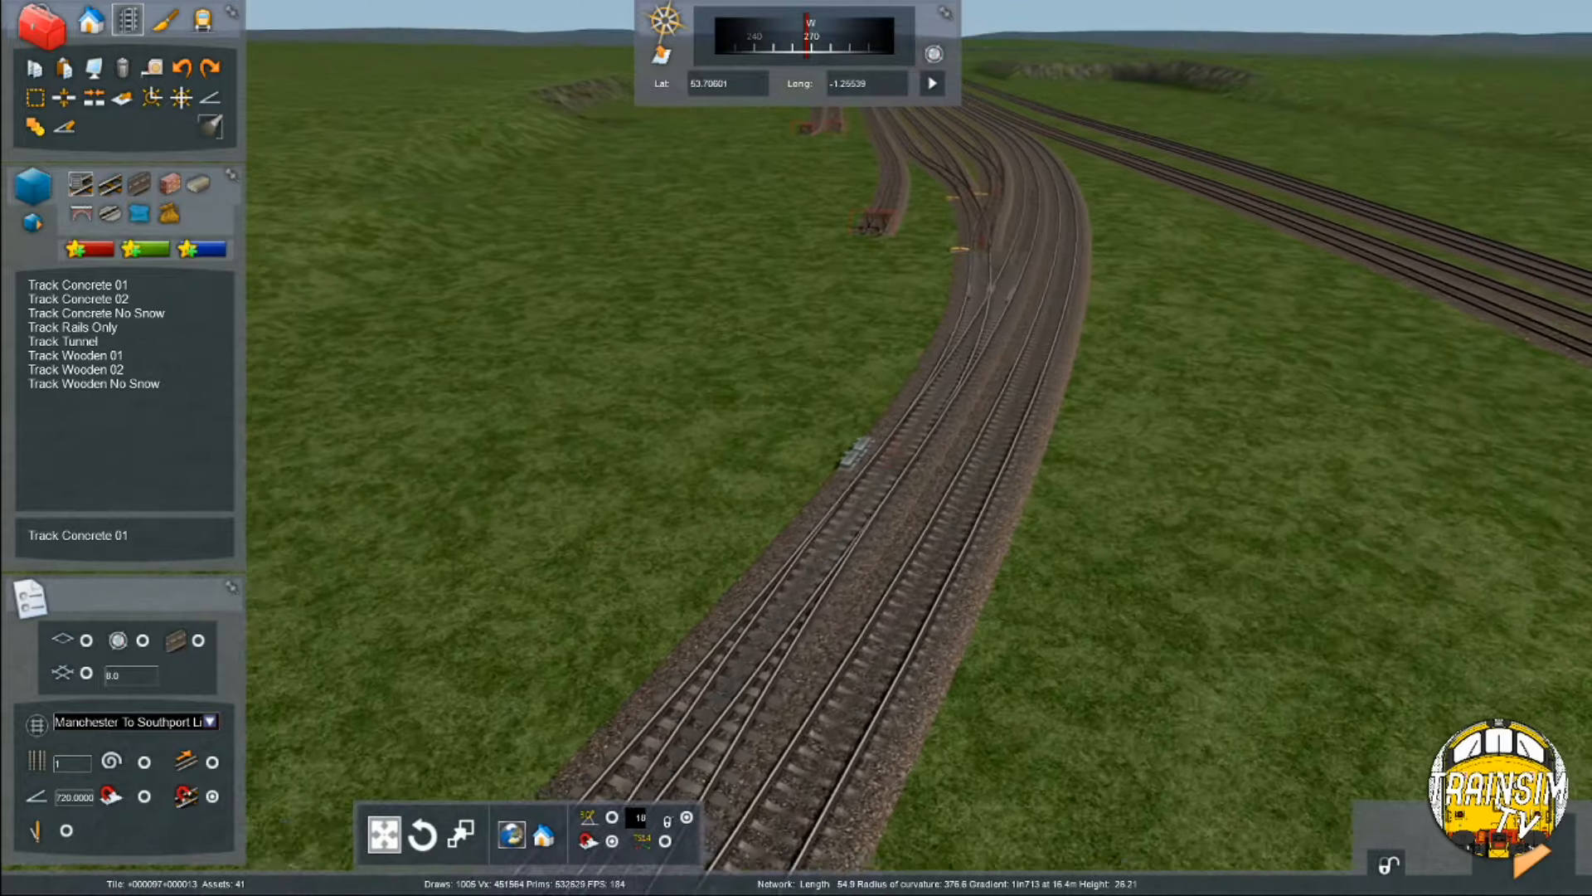
right_click_drag(1126, 531, 1126, 496)
key("Up")
right_click_drag(763, 568, 954, 587)
key("Up")
key("F8")
mouse_move(1521, 546)
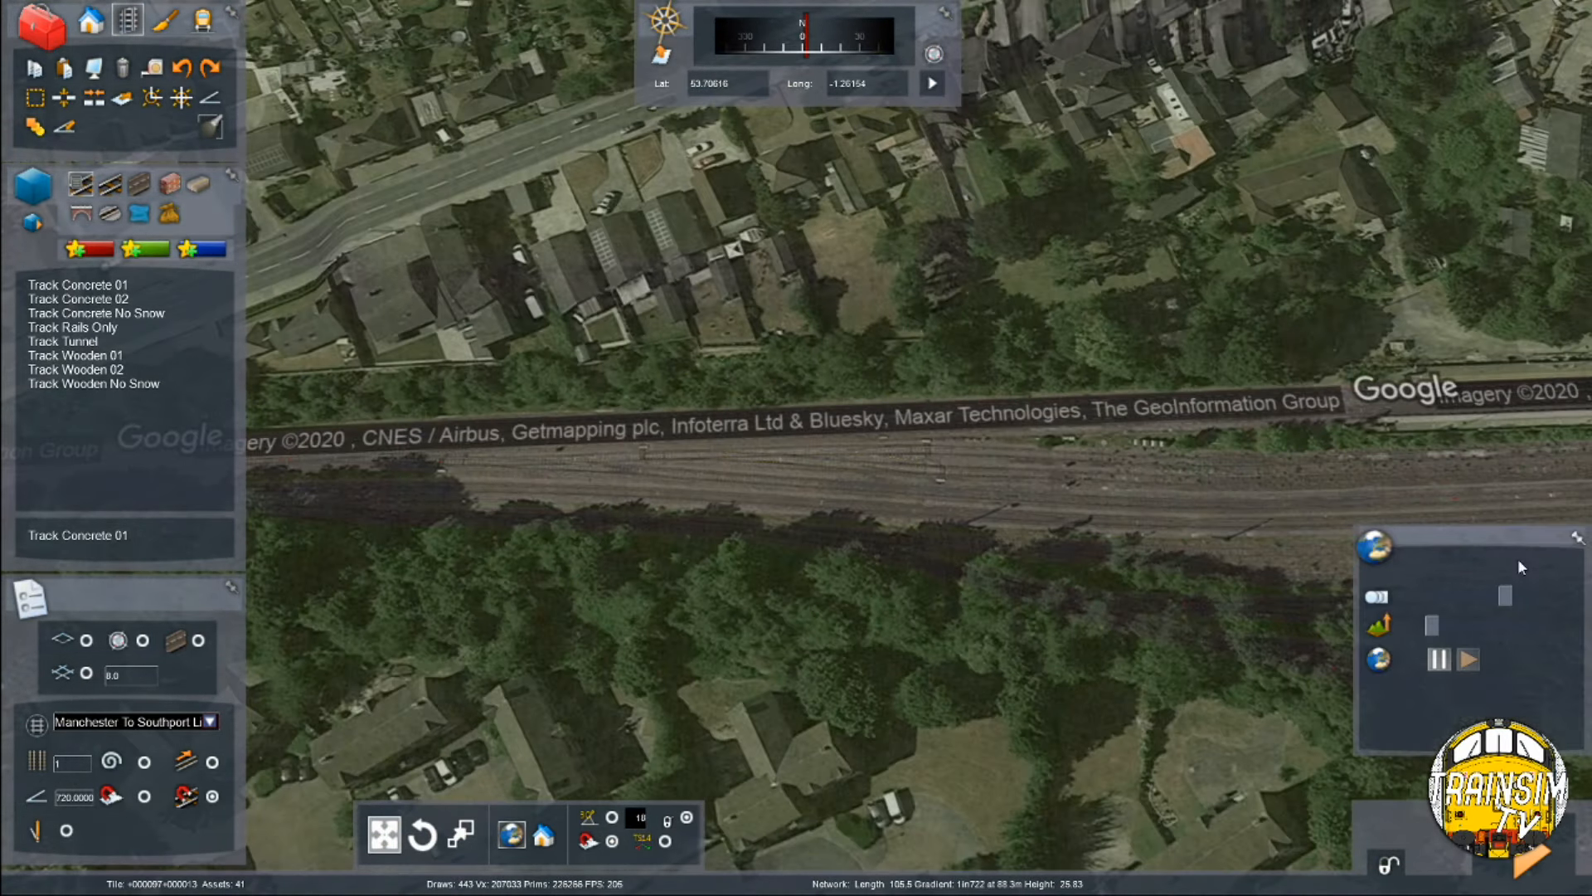
key("Right")
left_click_drag(1506, 596, 1546, 597)
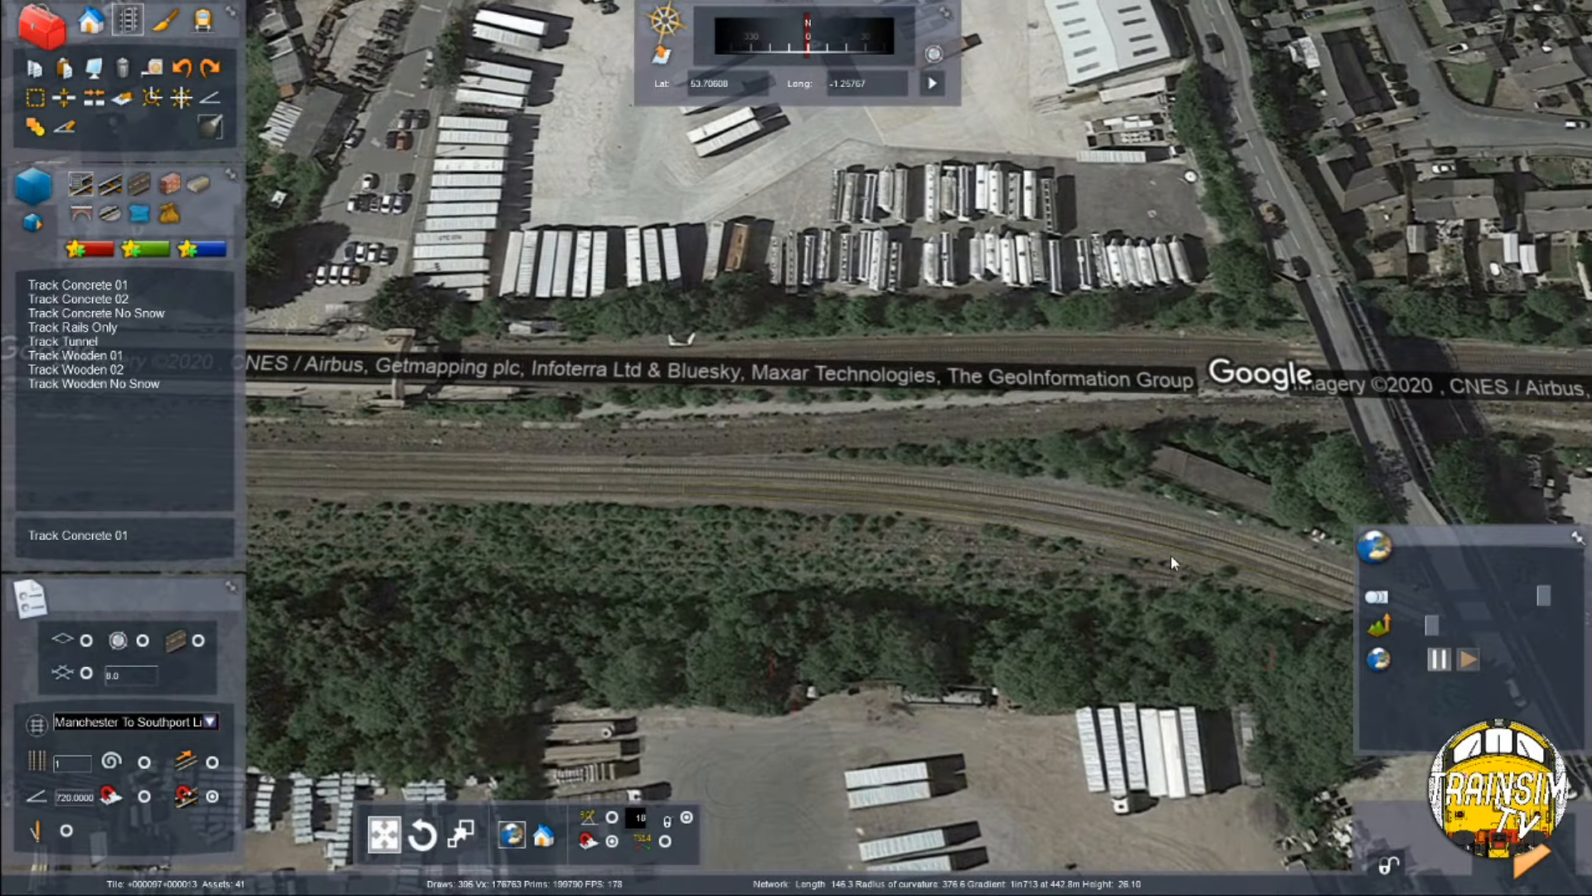
key("Right")
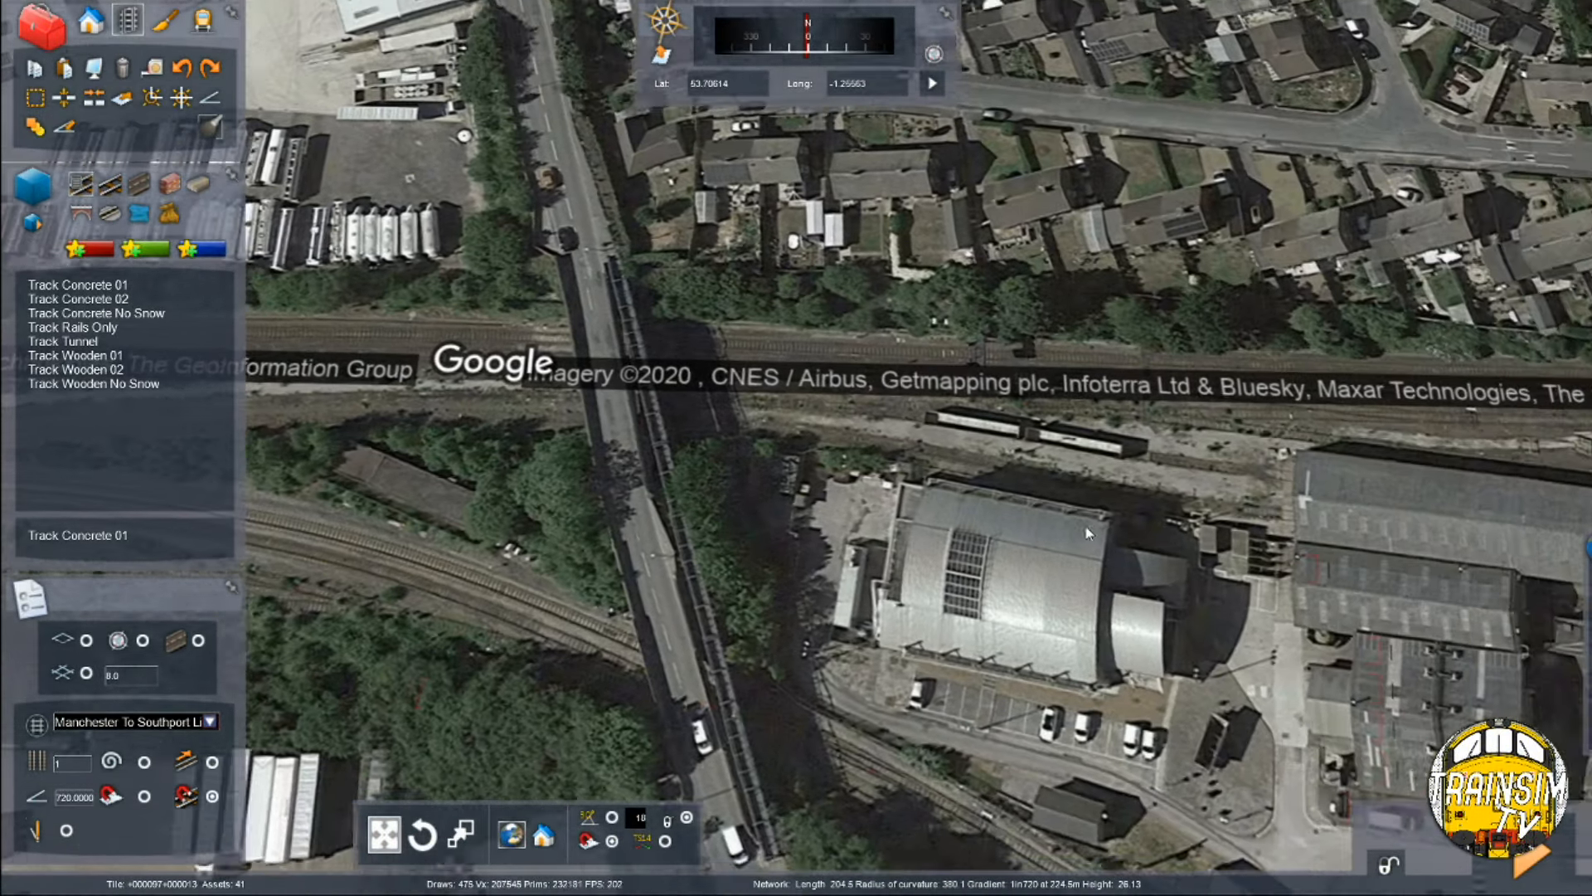
scroll(1089, 533, "down", 3)
right_click_drag(1088, 533, 1562, 720)
key("Right")
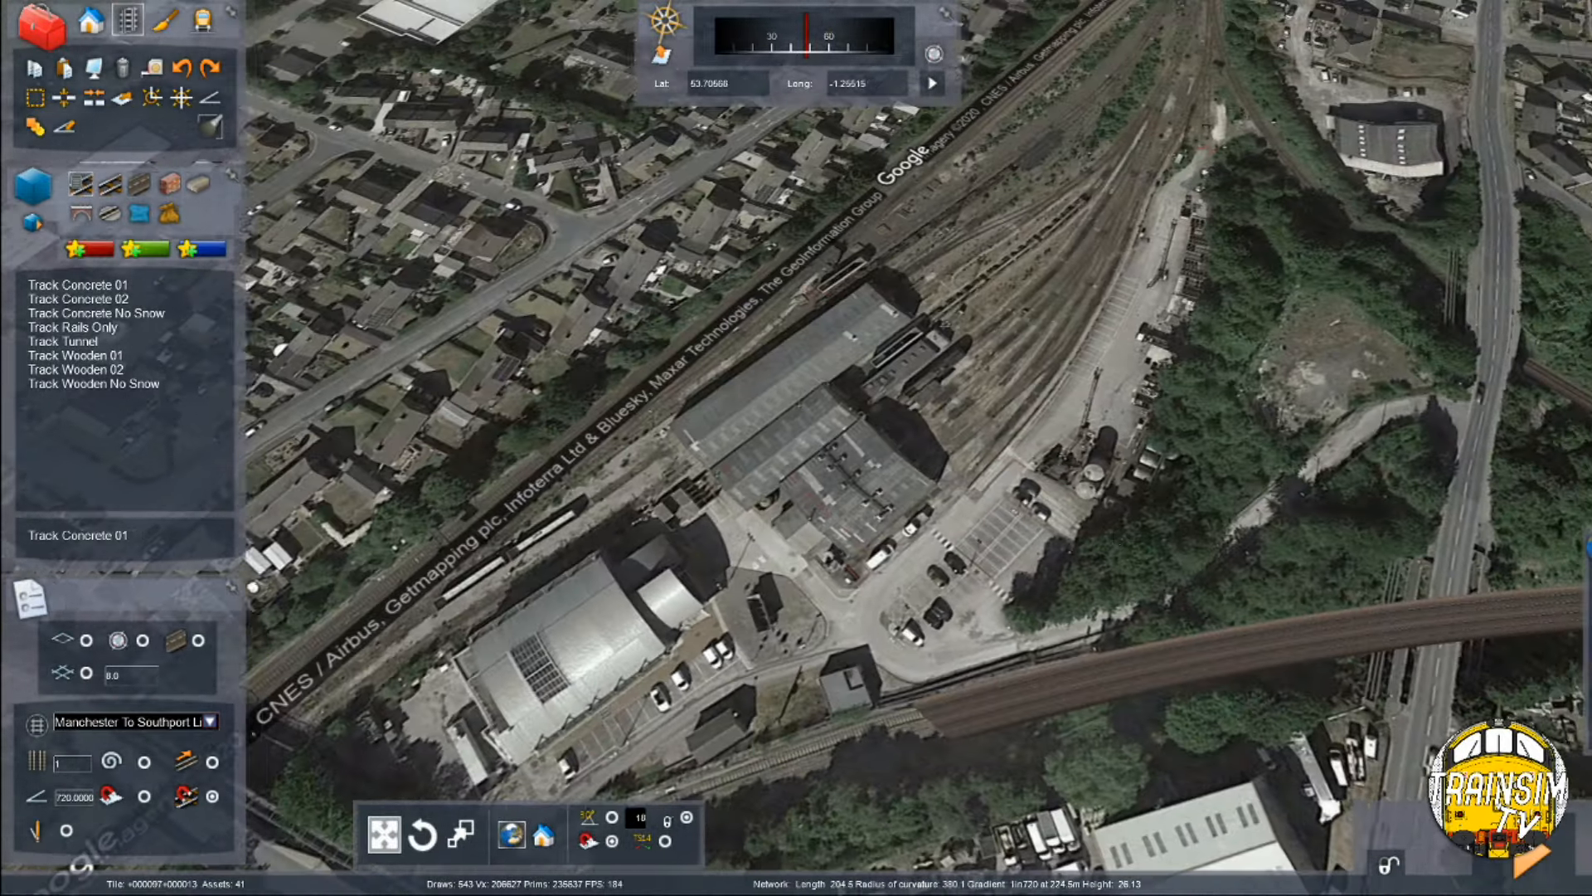
key("Right")
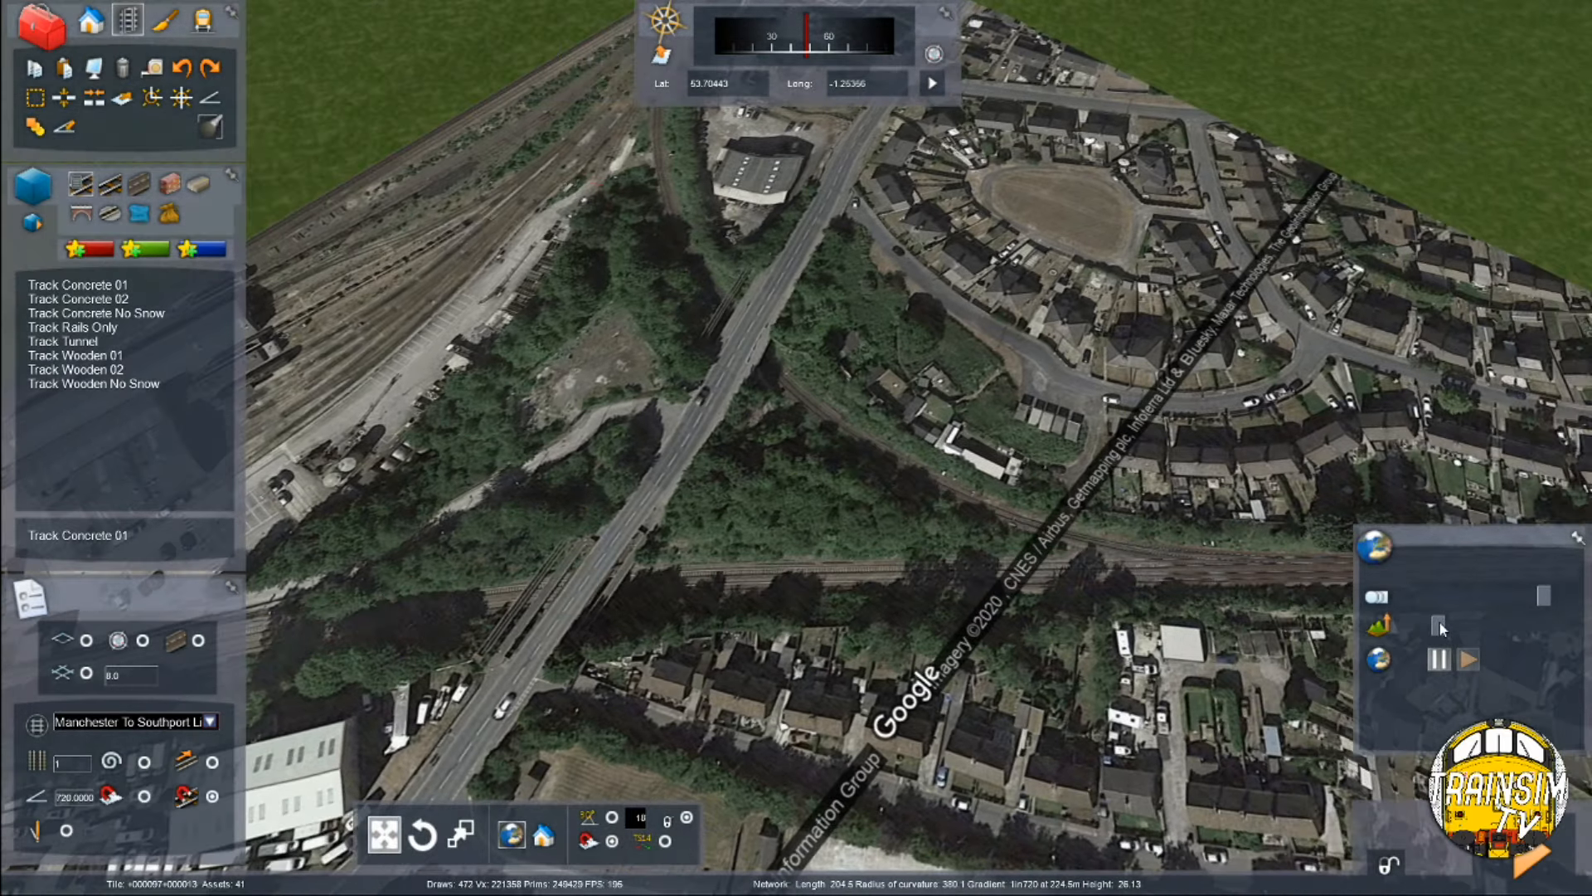
Step: Examine the tree-covered line between the houses and the industrial plant for crossovers, temporarily raising the satellite overlay above the tracks
key("Right")
scroll(1143, 640, "up", 3)
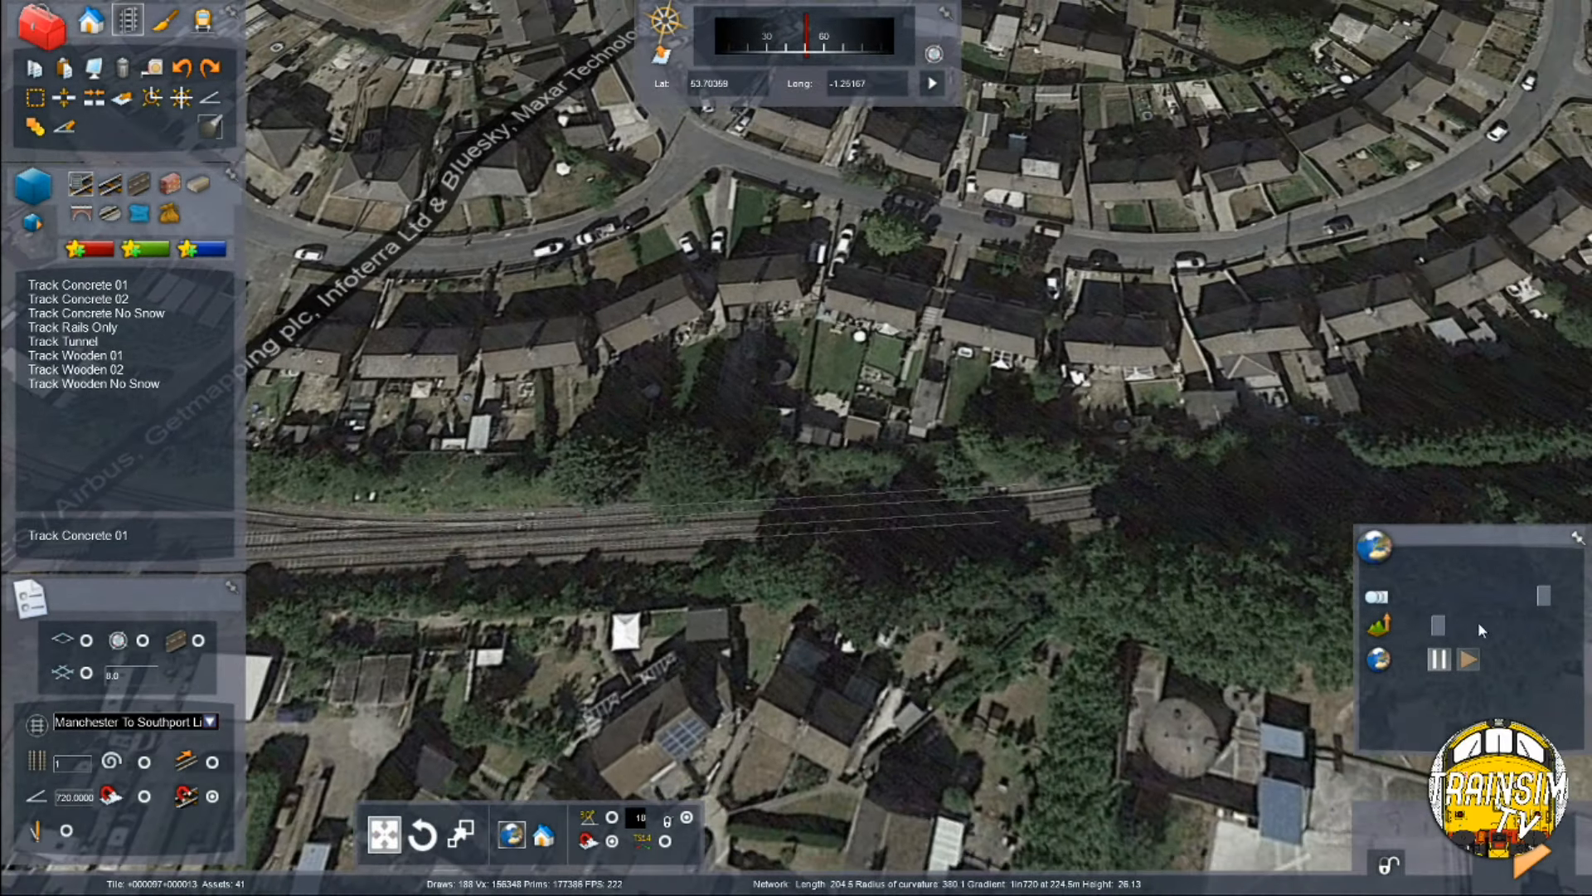
left_click(1464, 629)
key("Down")
key("Right")
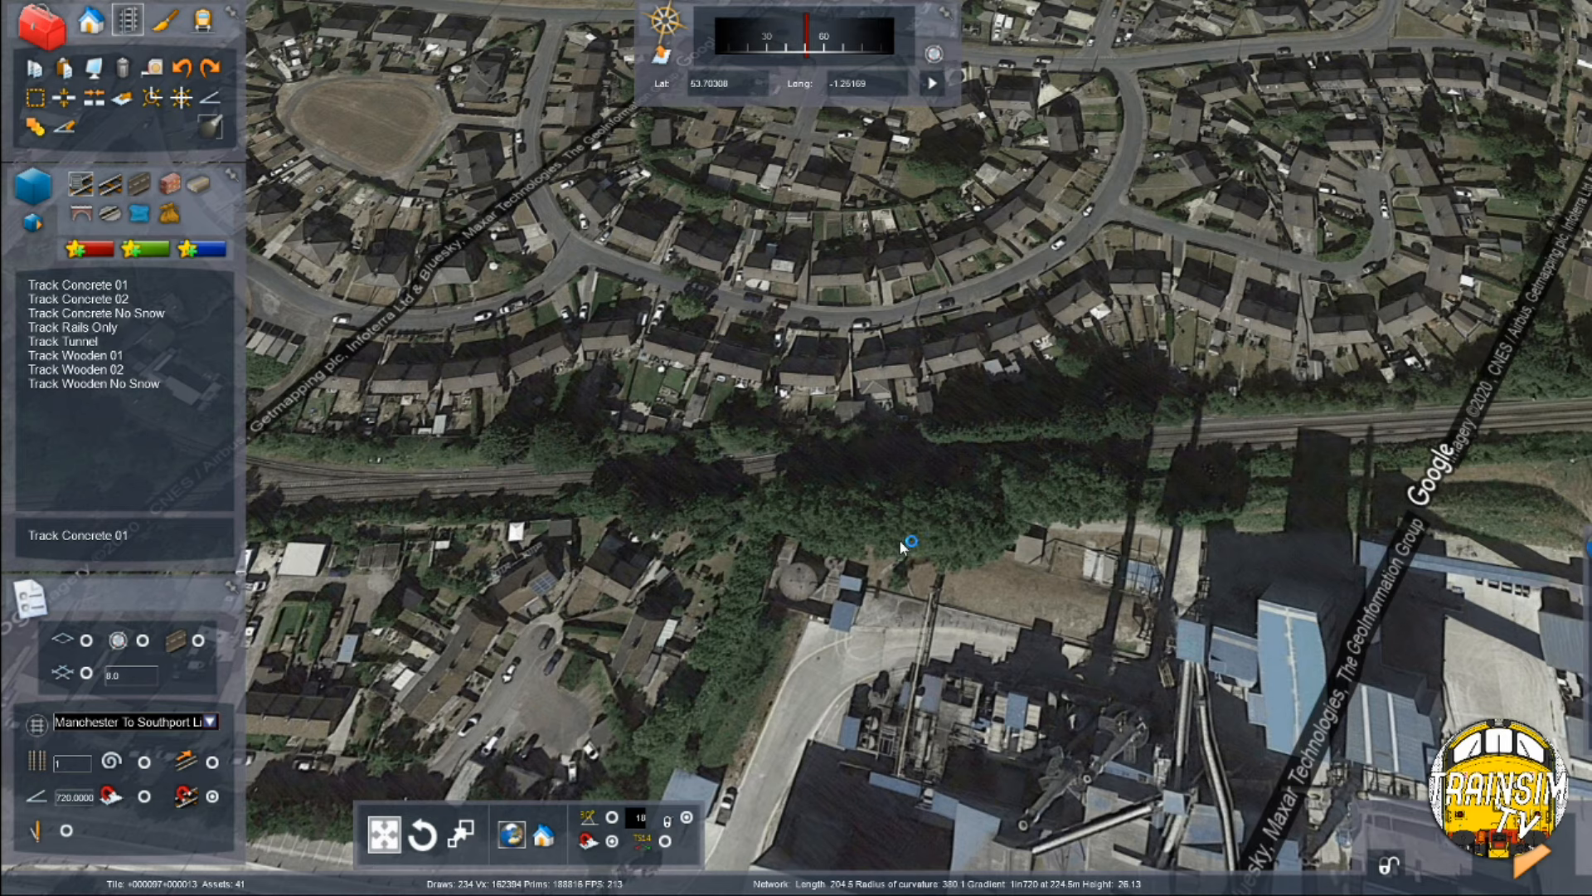
right_click_drag(690, 727, 729, 822)
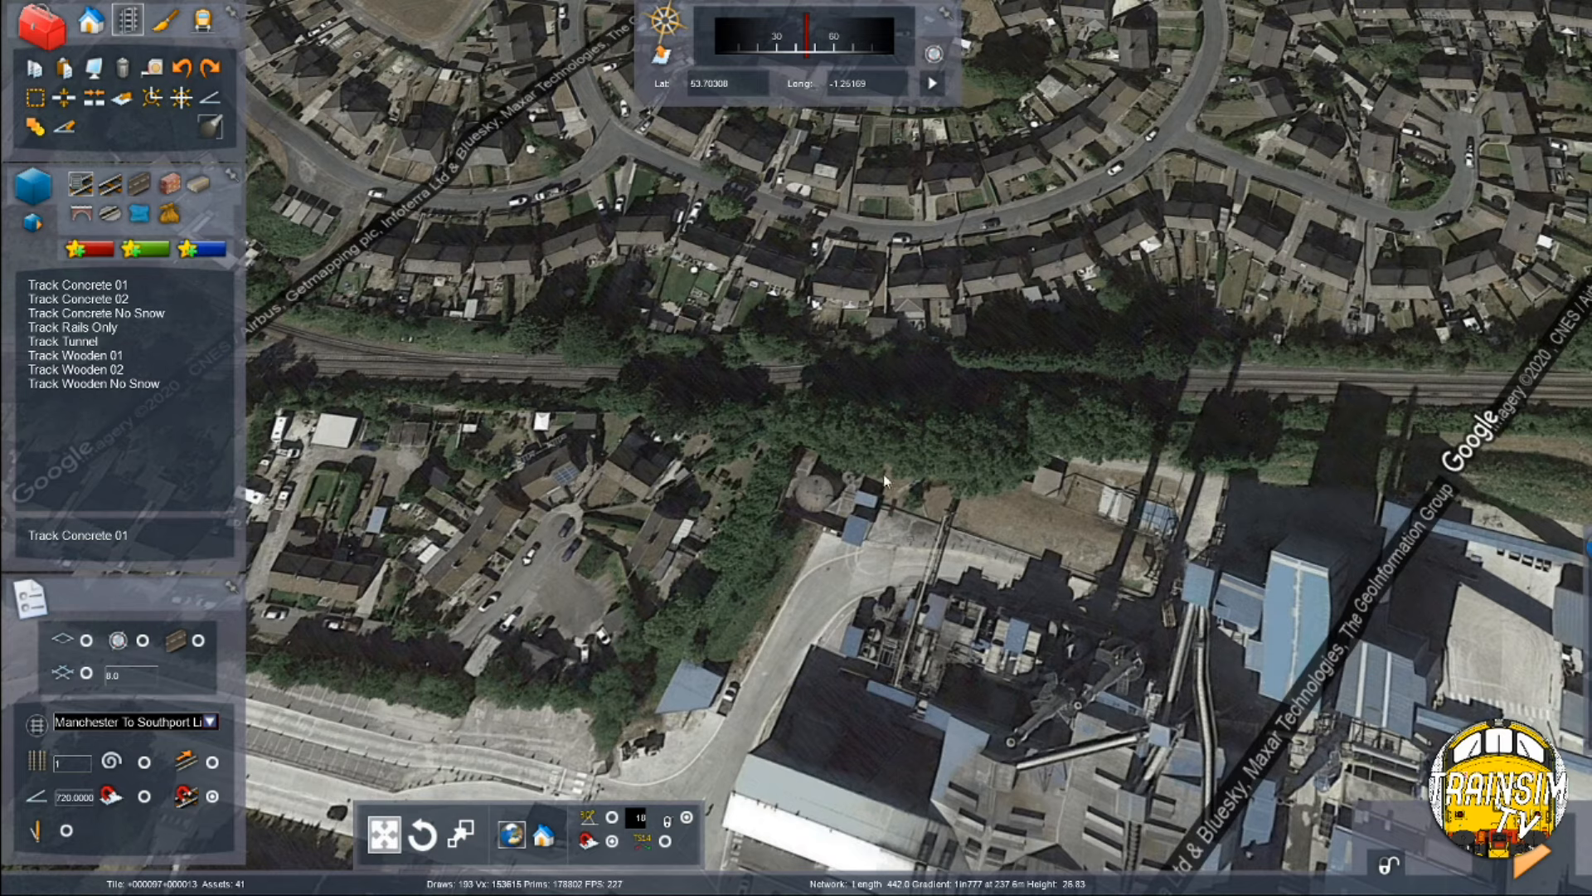
scroll(819, 449, "up", 5)
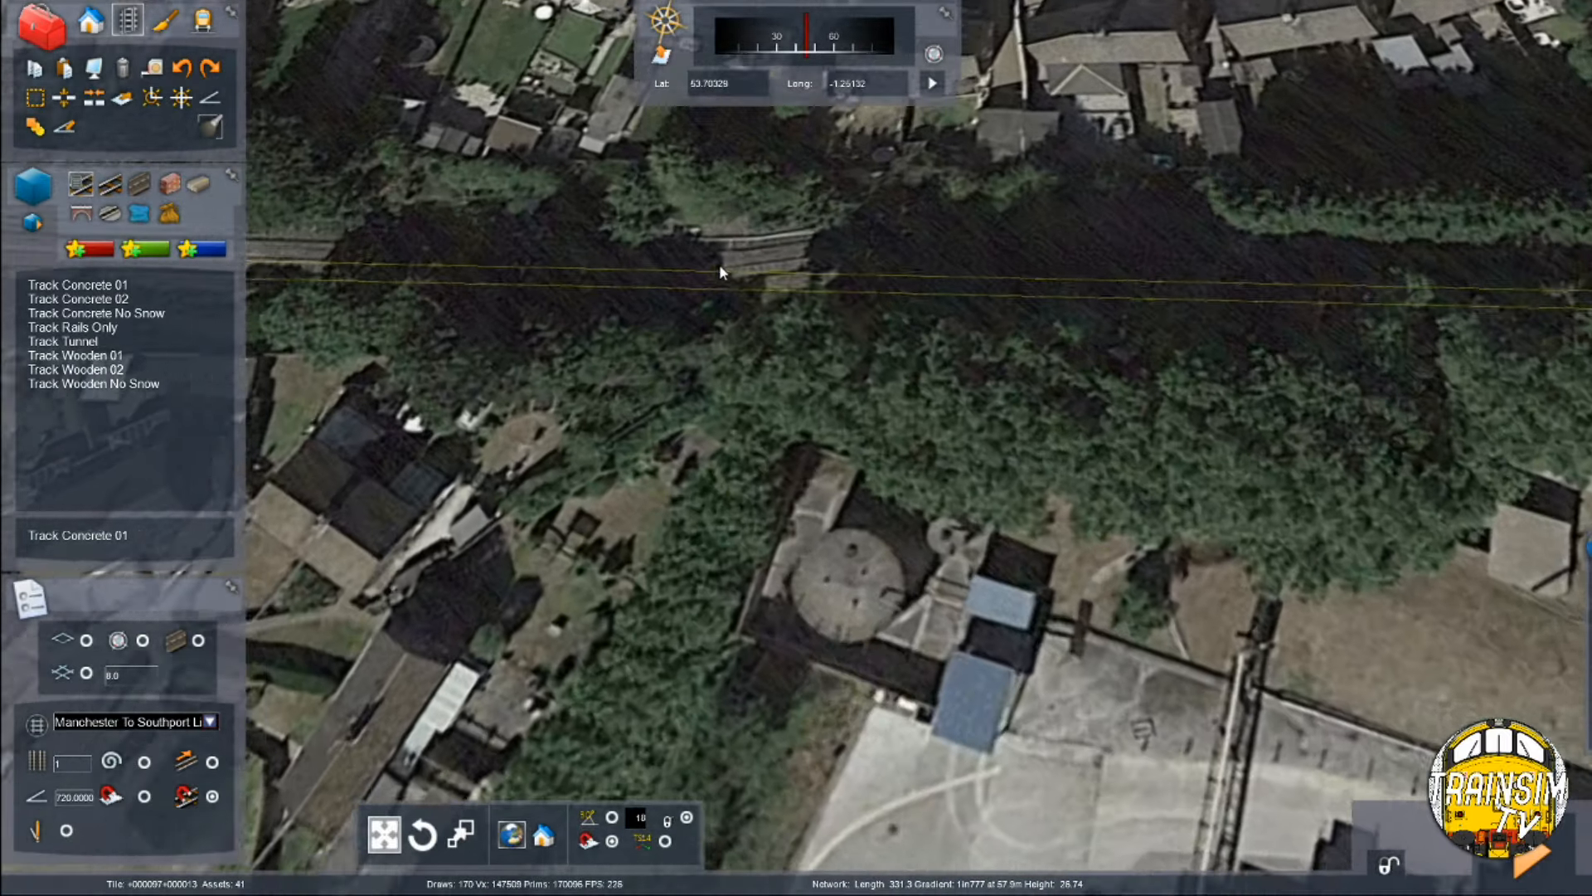
right_click_drag(684, 228, 1116, 229)
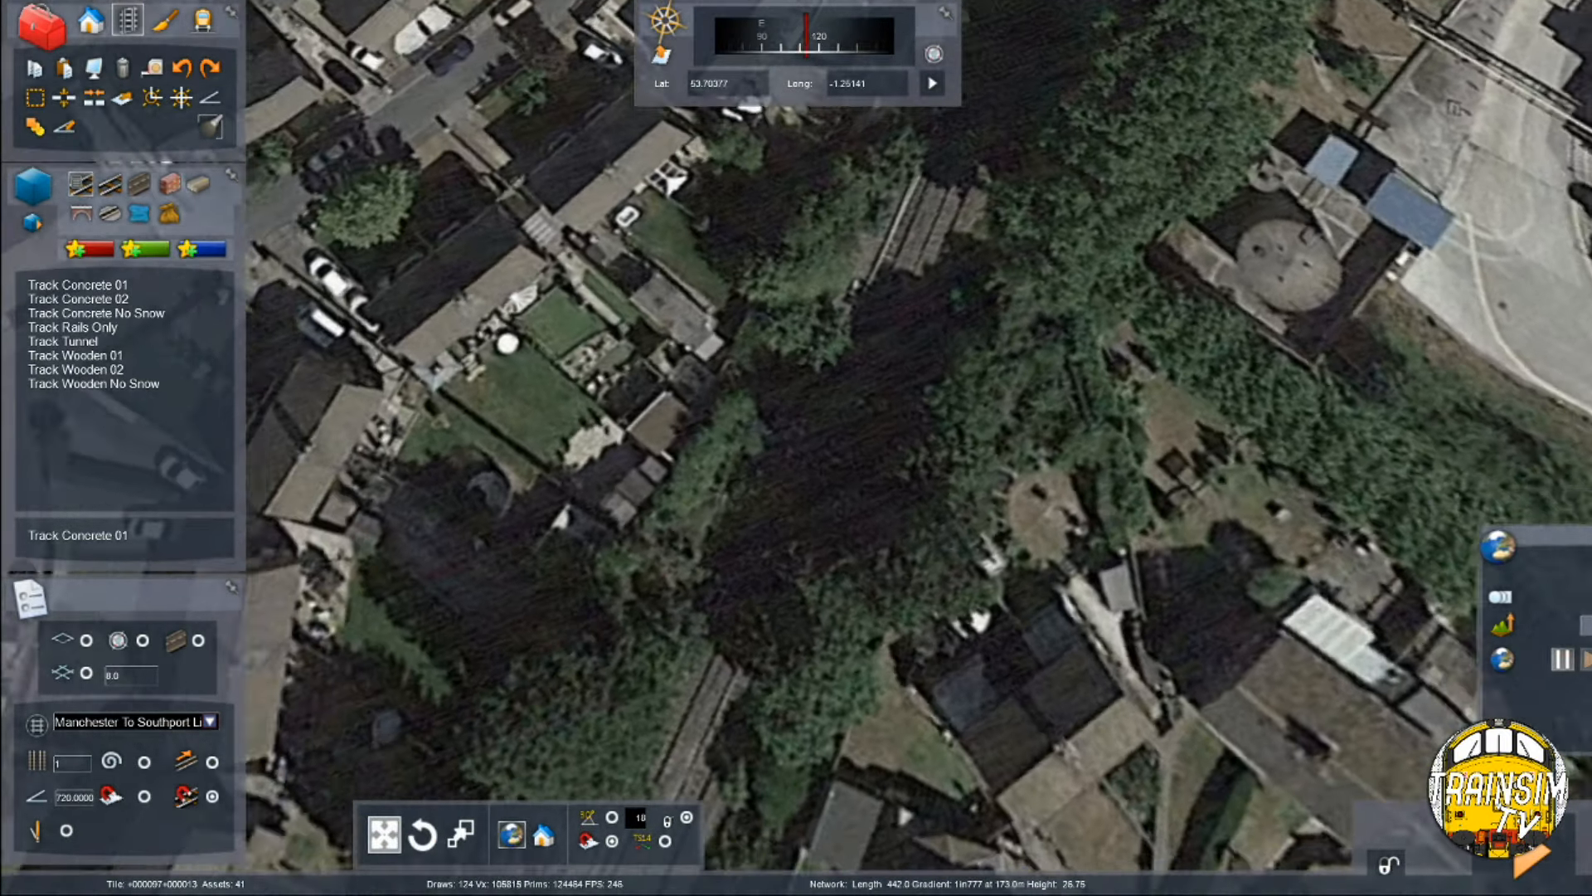
scroll(832, 647, "down", 5)
scroll(832, 646, "up", 5)
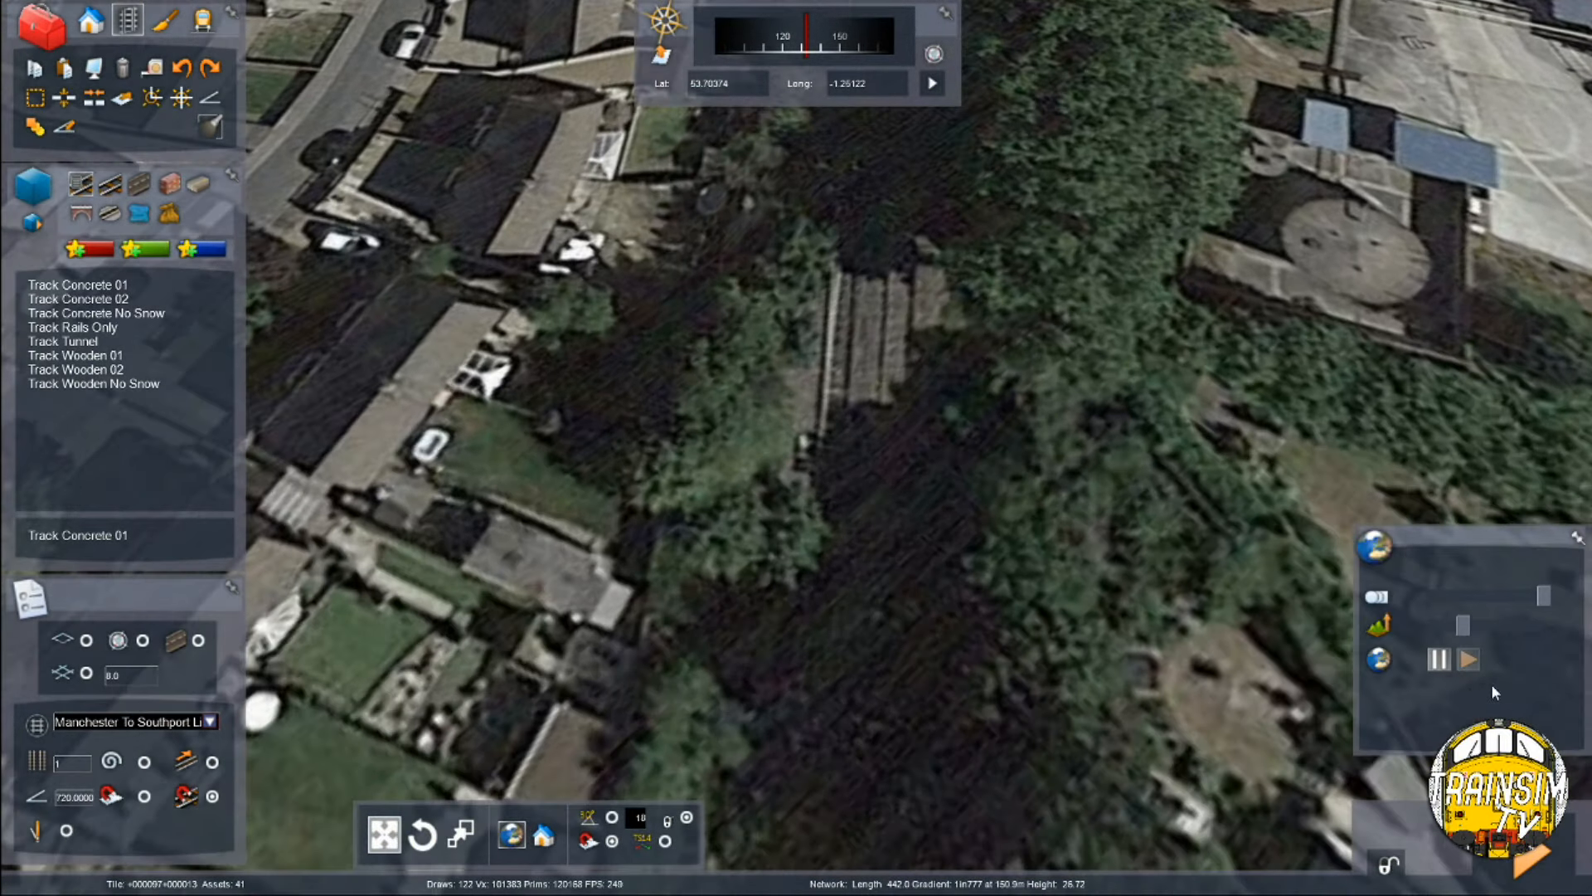
left_click(1439, 624)
right_click_drag(900, 639, 920, 652)
scroll(921, 652, "up", 3)
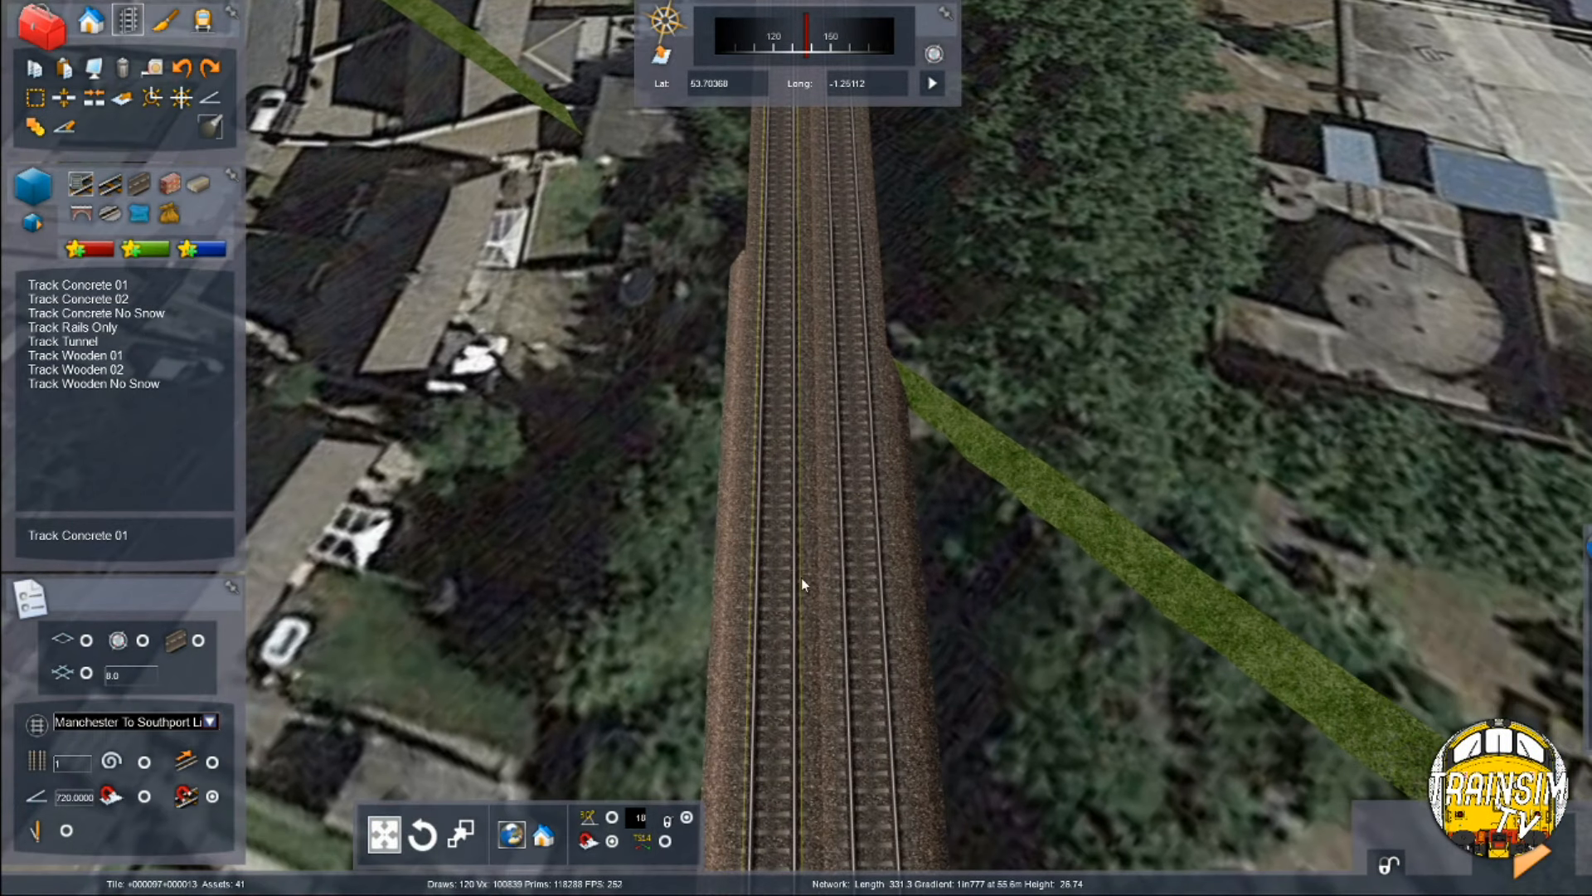
Step: Set the gradient for new track to 777 and configure Track Concrete 01 with the Freight line type
left_click(73, 797)
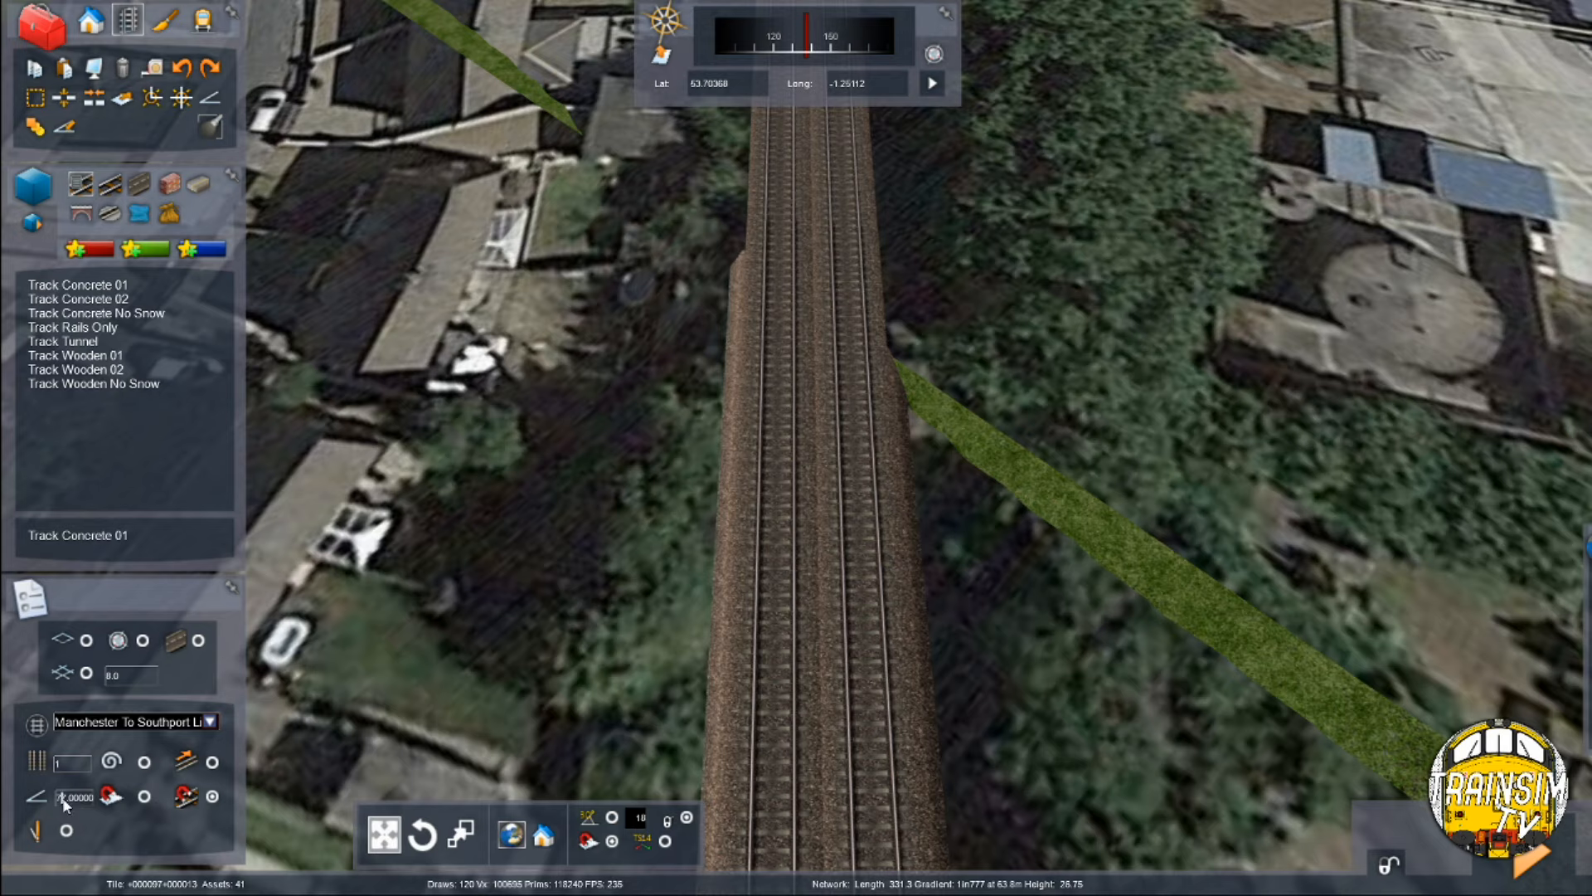
type("777")
left_click(163, 286)
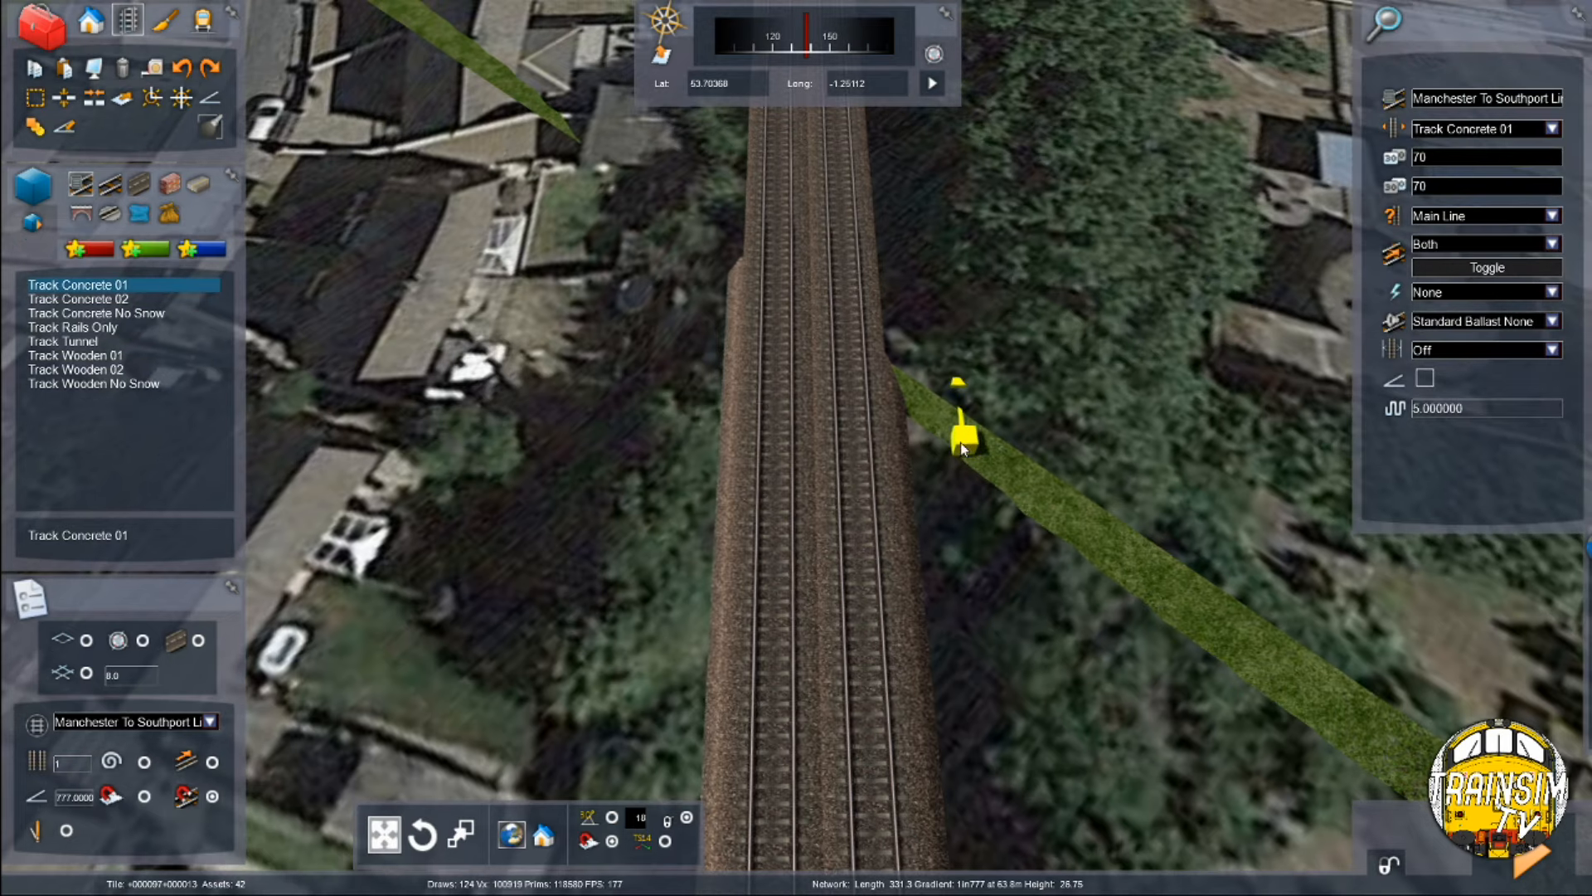
right_click(400, 192)
right_click(398, 146)
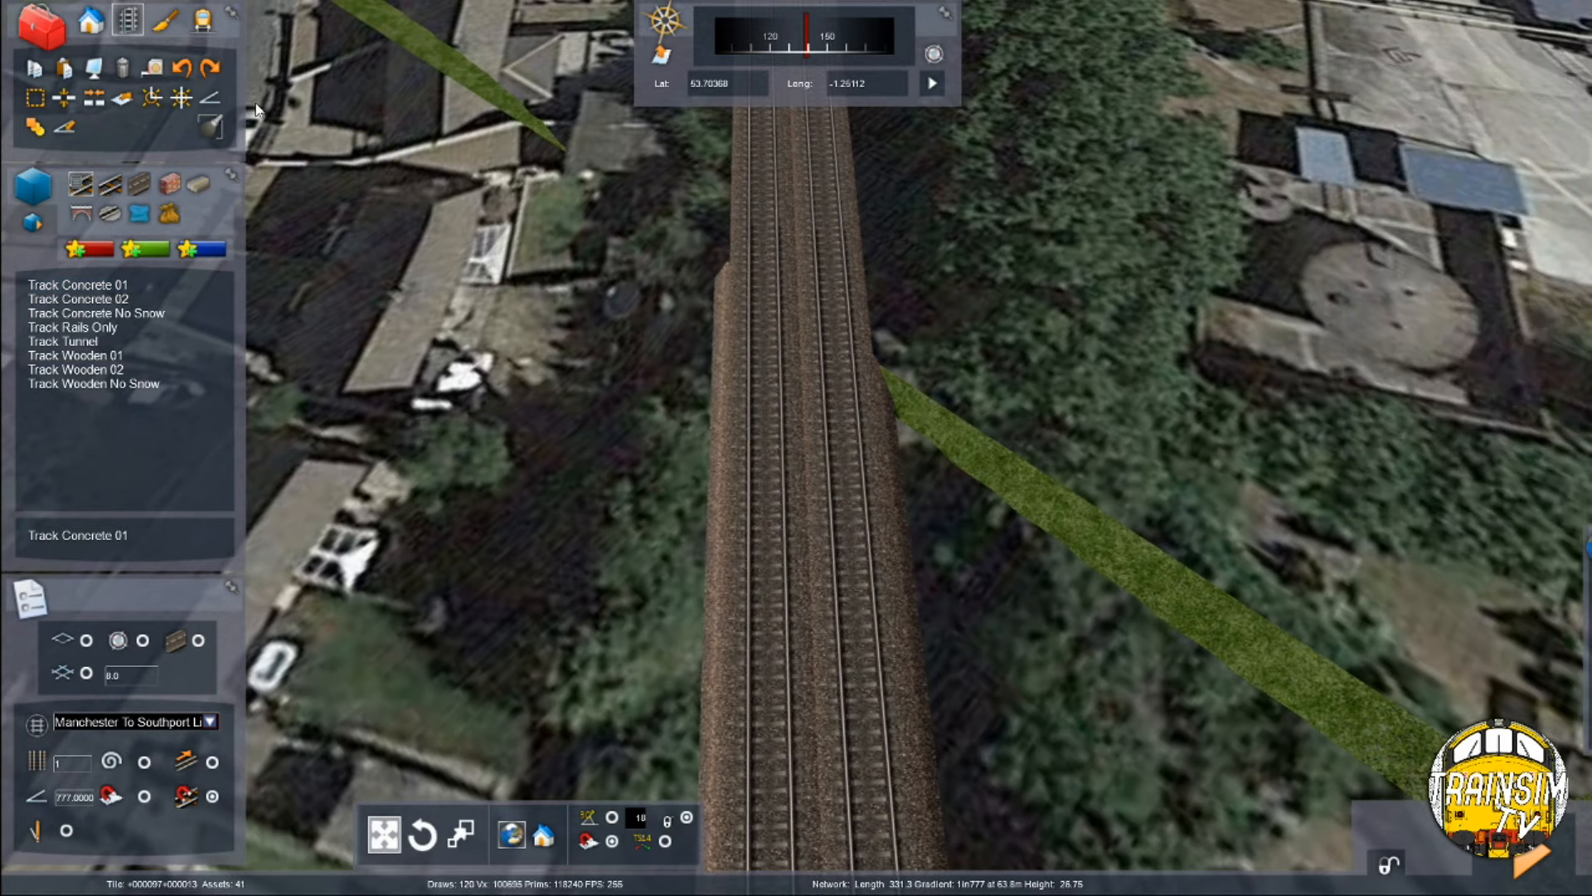
left_click(181, 99)
left_click(755, 604)
left_click(1553, 214)
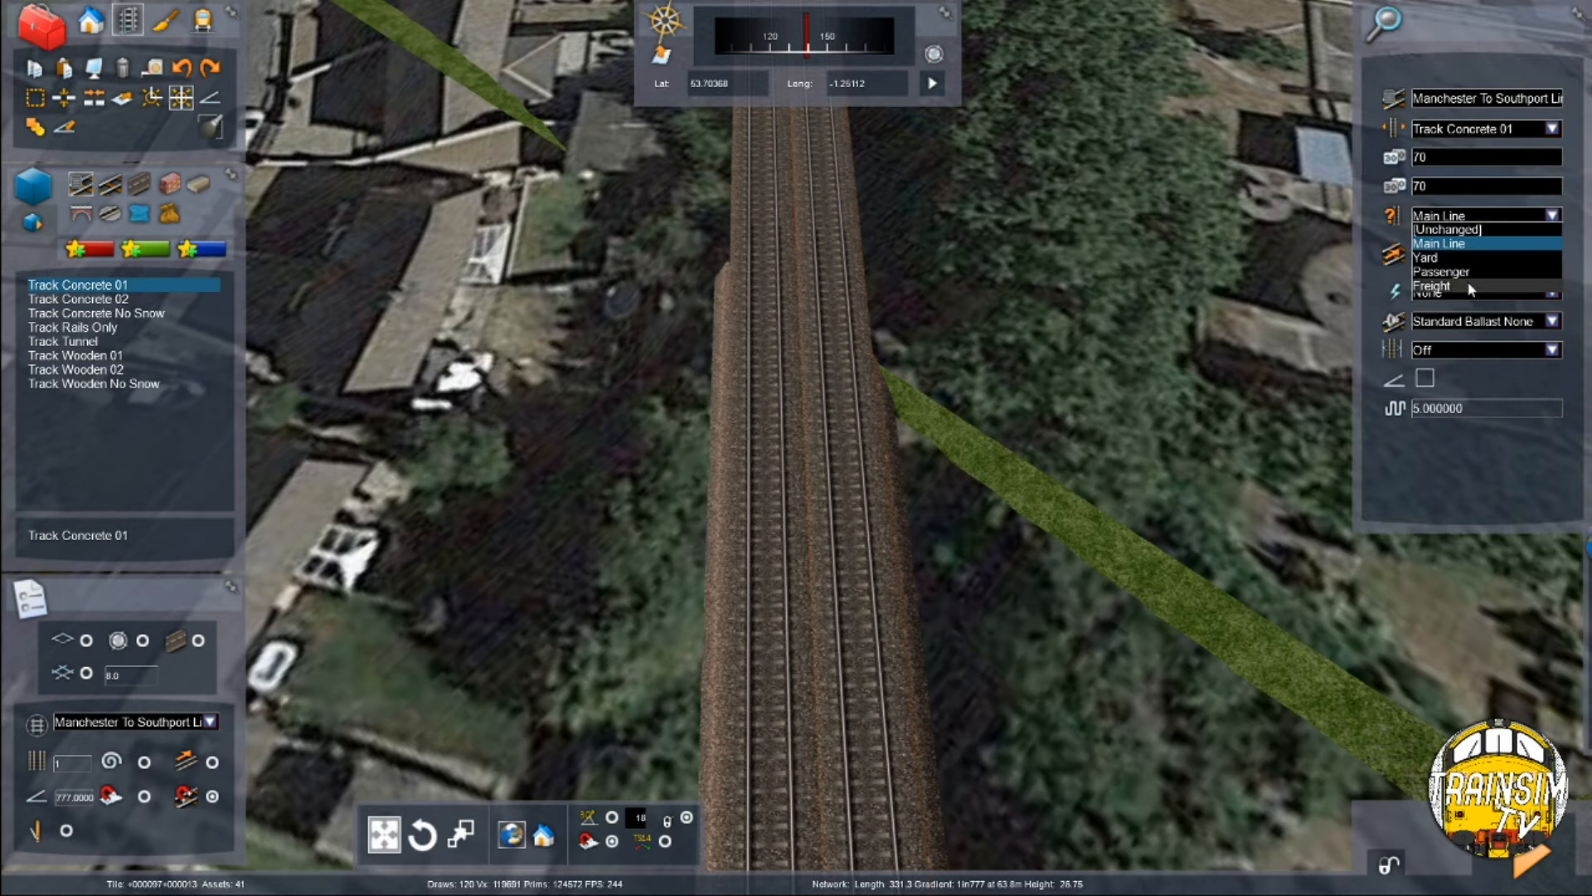
left_click(1471, 288)
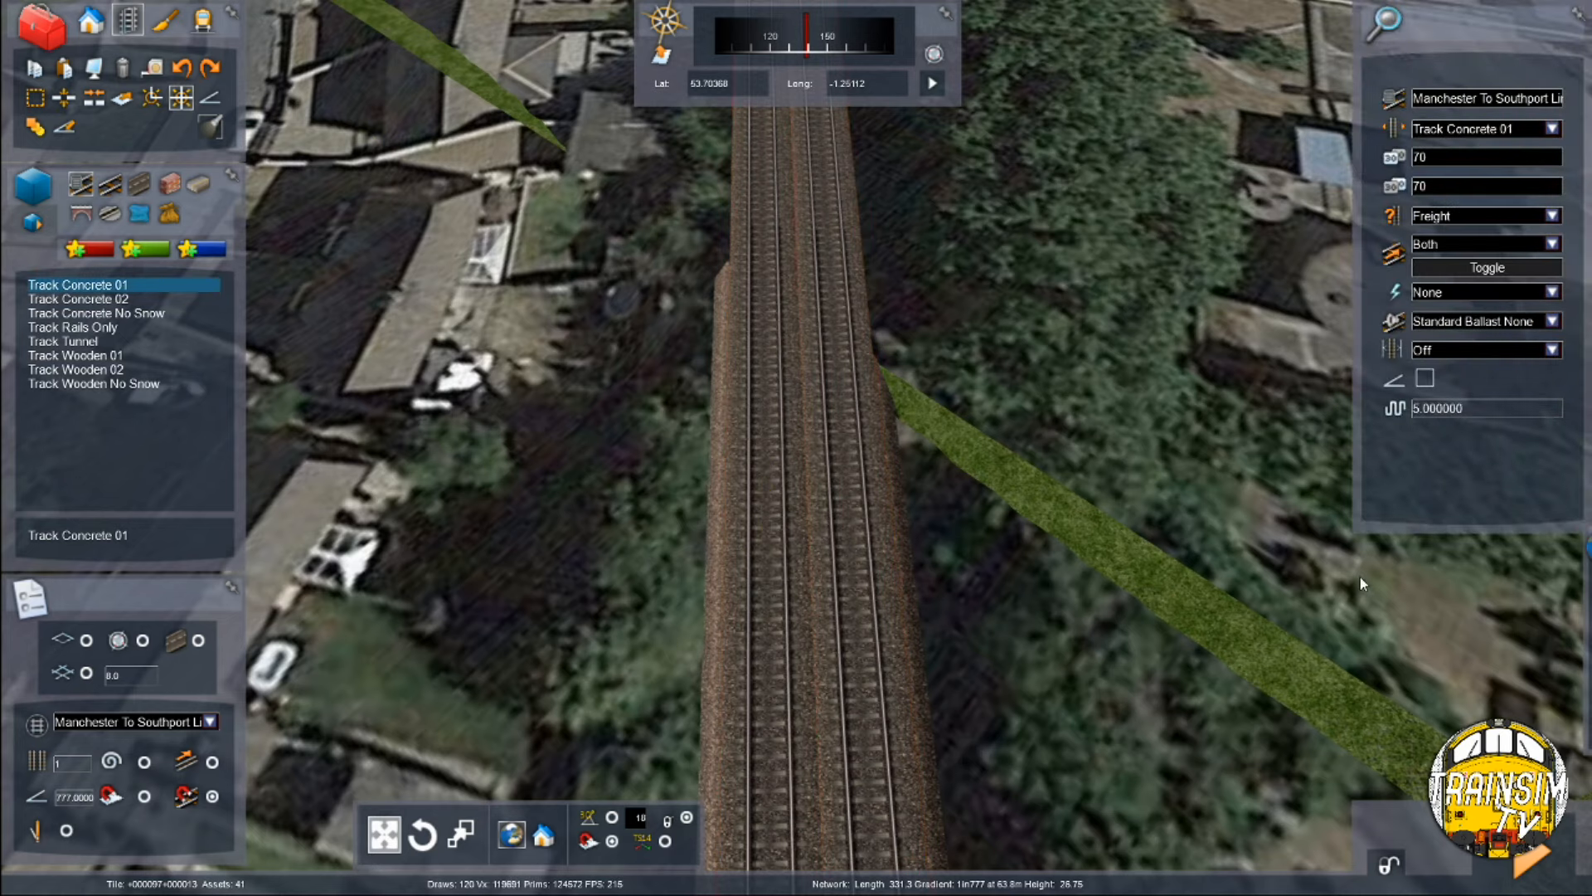
Step: Make the satellite overlay semi-transparent and lay a Track Concrete 01 freight crossover between the two running lines in the tree-covered section
mouse_move(1488, 621)
scroll(1460, 623, "down", 2)
left_click_drag(1437, 624, 1440, 625)
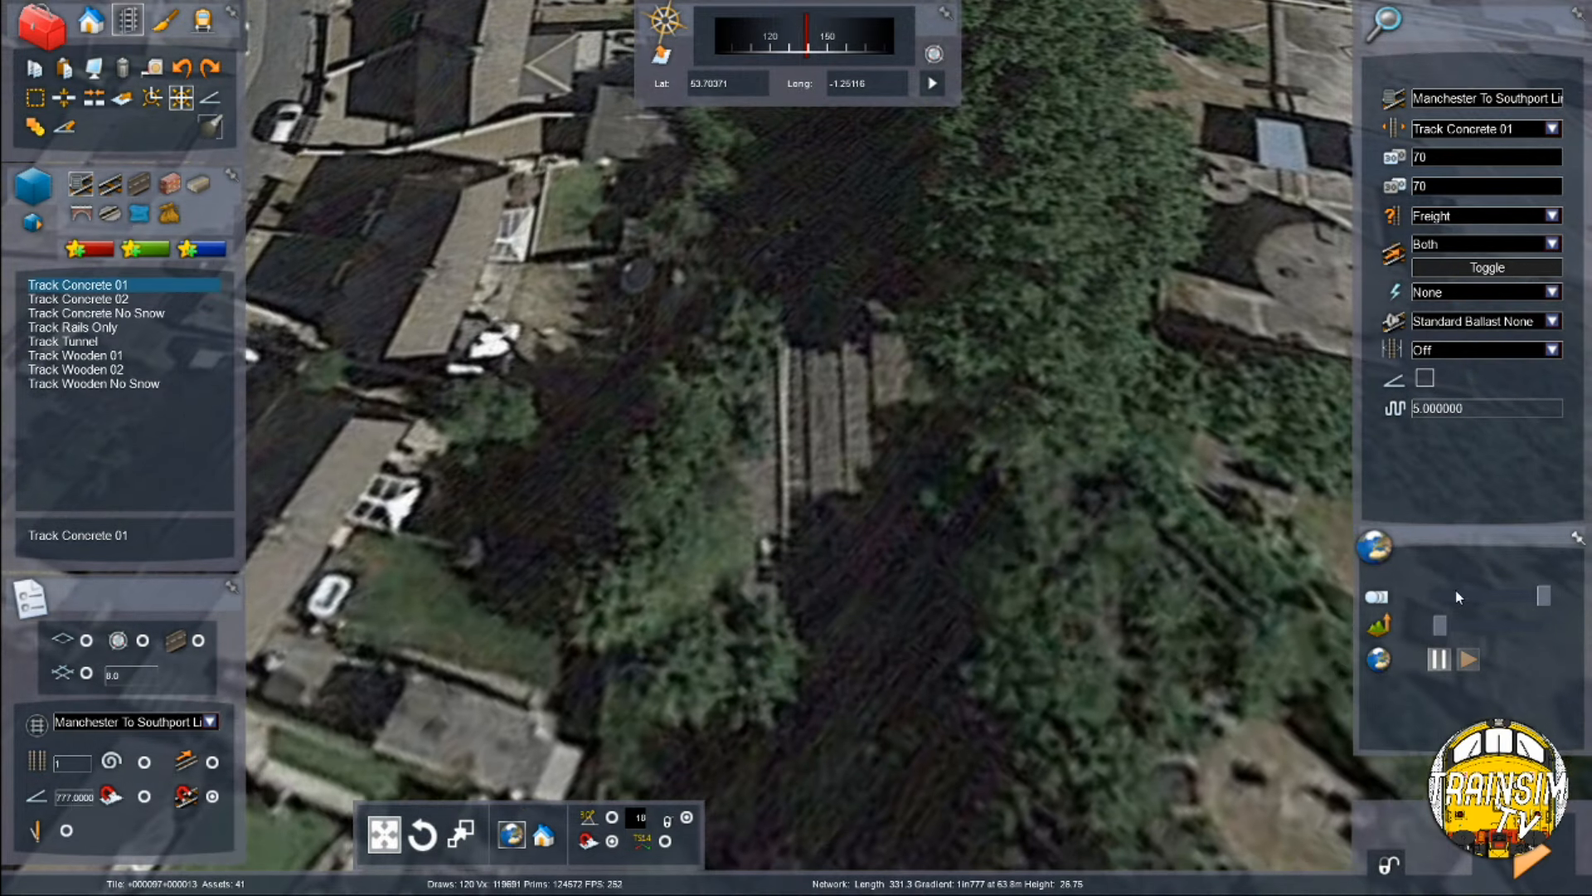
left_click(1453, 596)
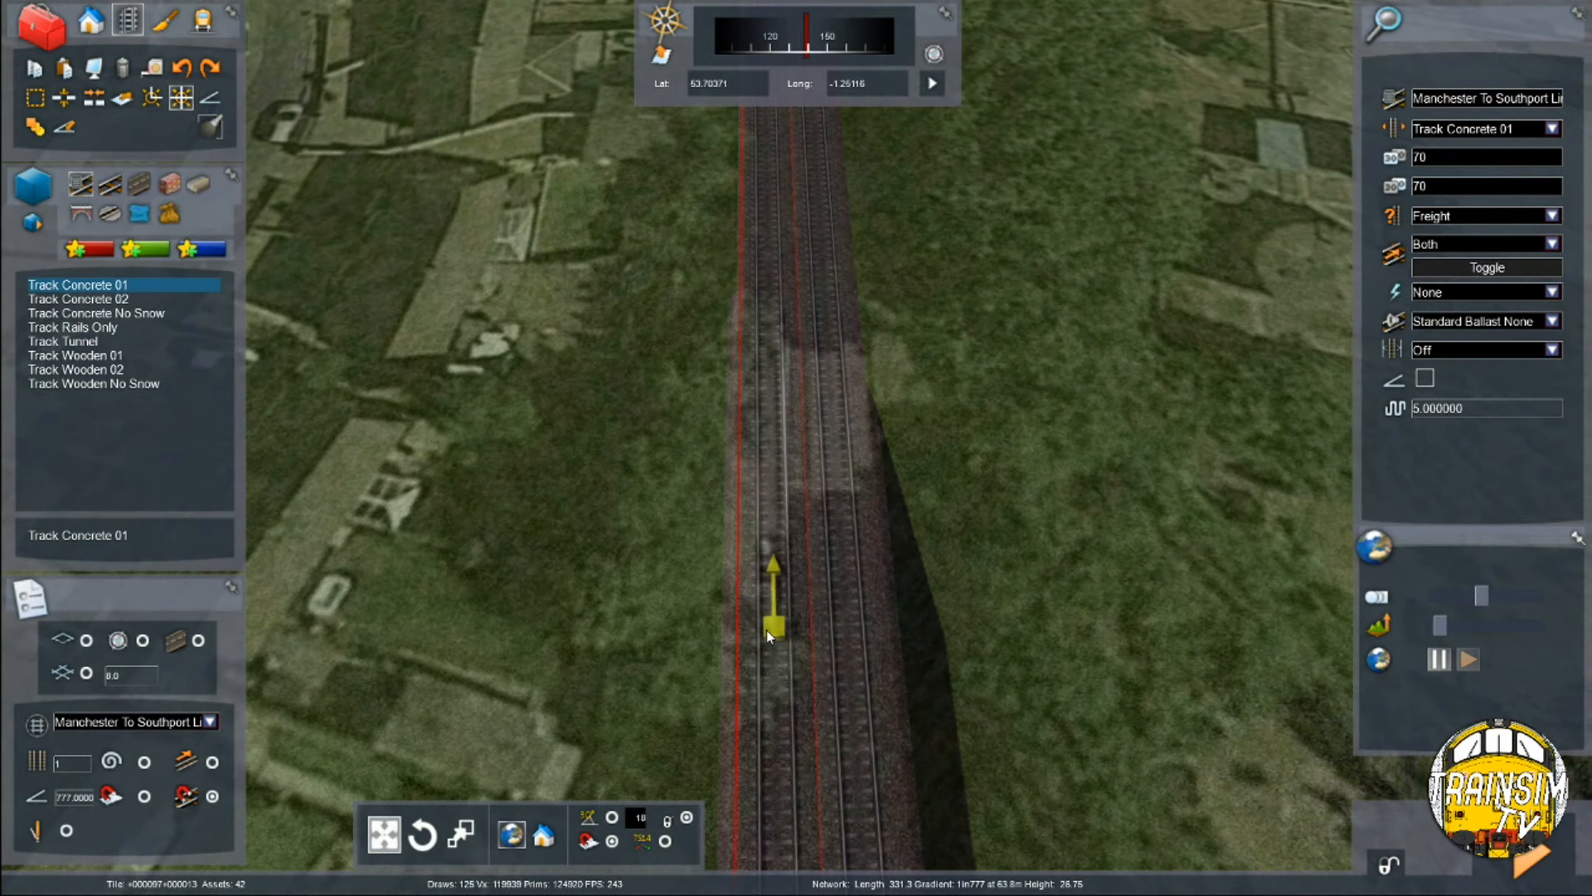
left_click(767, 630)
mouse_move(793, 321)
right_mouse_down()
mouse_move(794, 274)
mouse_move(791, 318)
right_mouse_up()
scroll(793, 319, "down", 2)
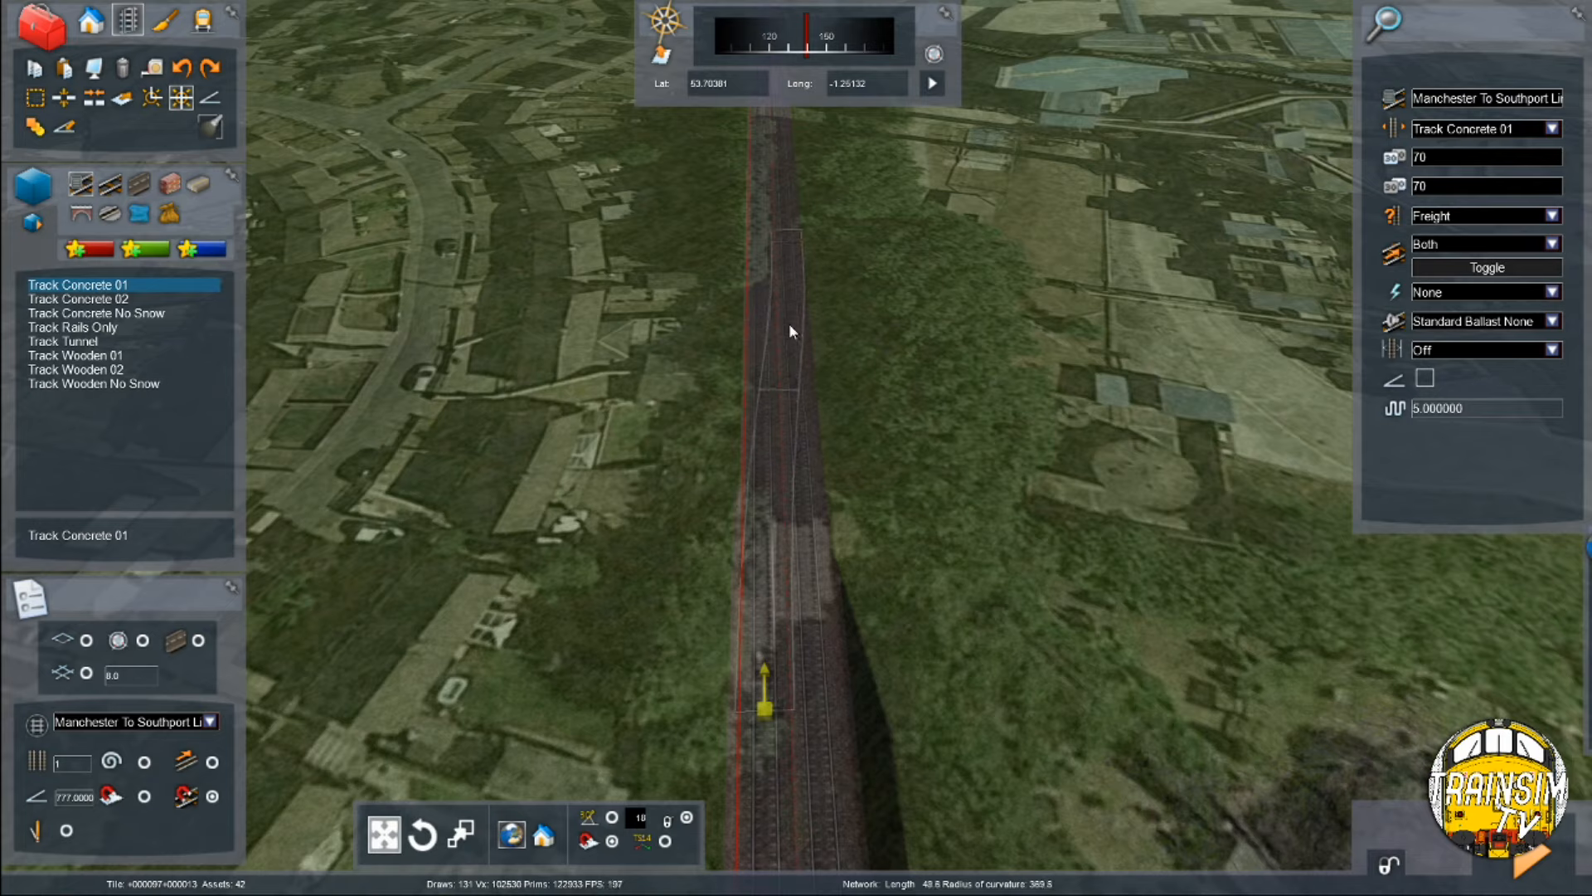
left_click(798, 385)
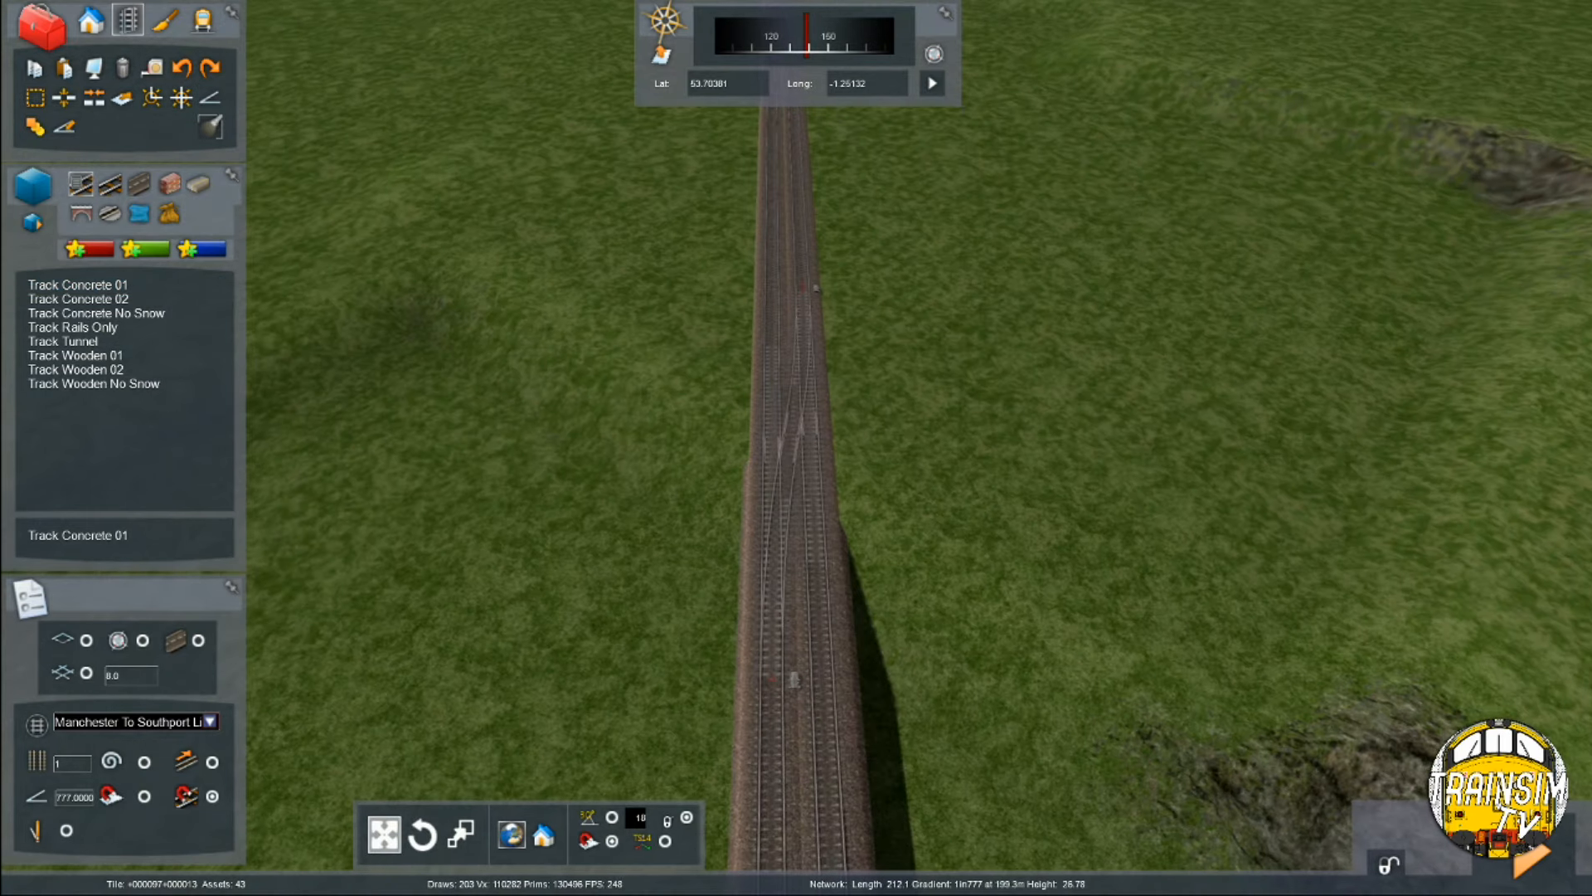
Step: Split the tree-covered section's crossover at the midpoint between its two turnouts
scroll(928, 420, "up", 5)
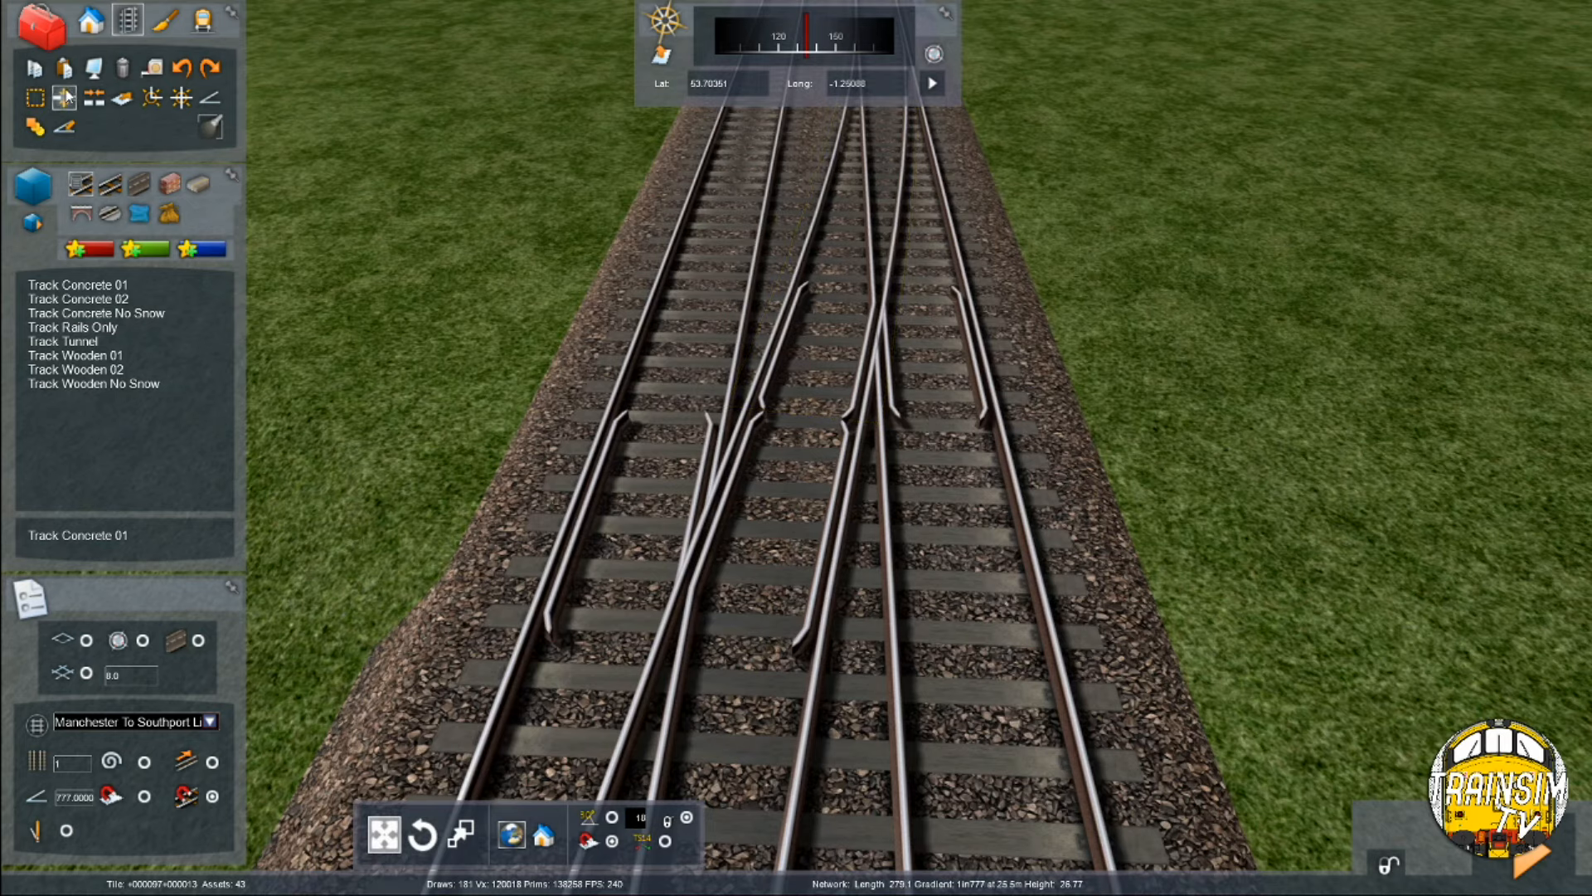
left_click(66, 98)
right_click_drag(982, 257, 1012, 348)
key("Up")
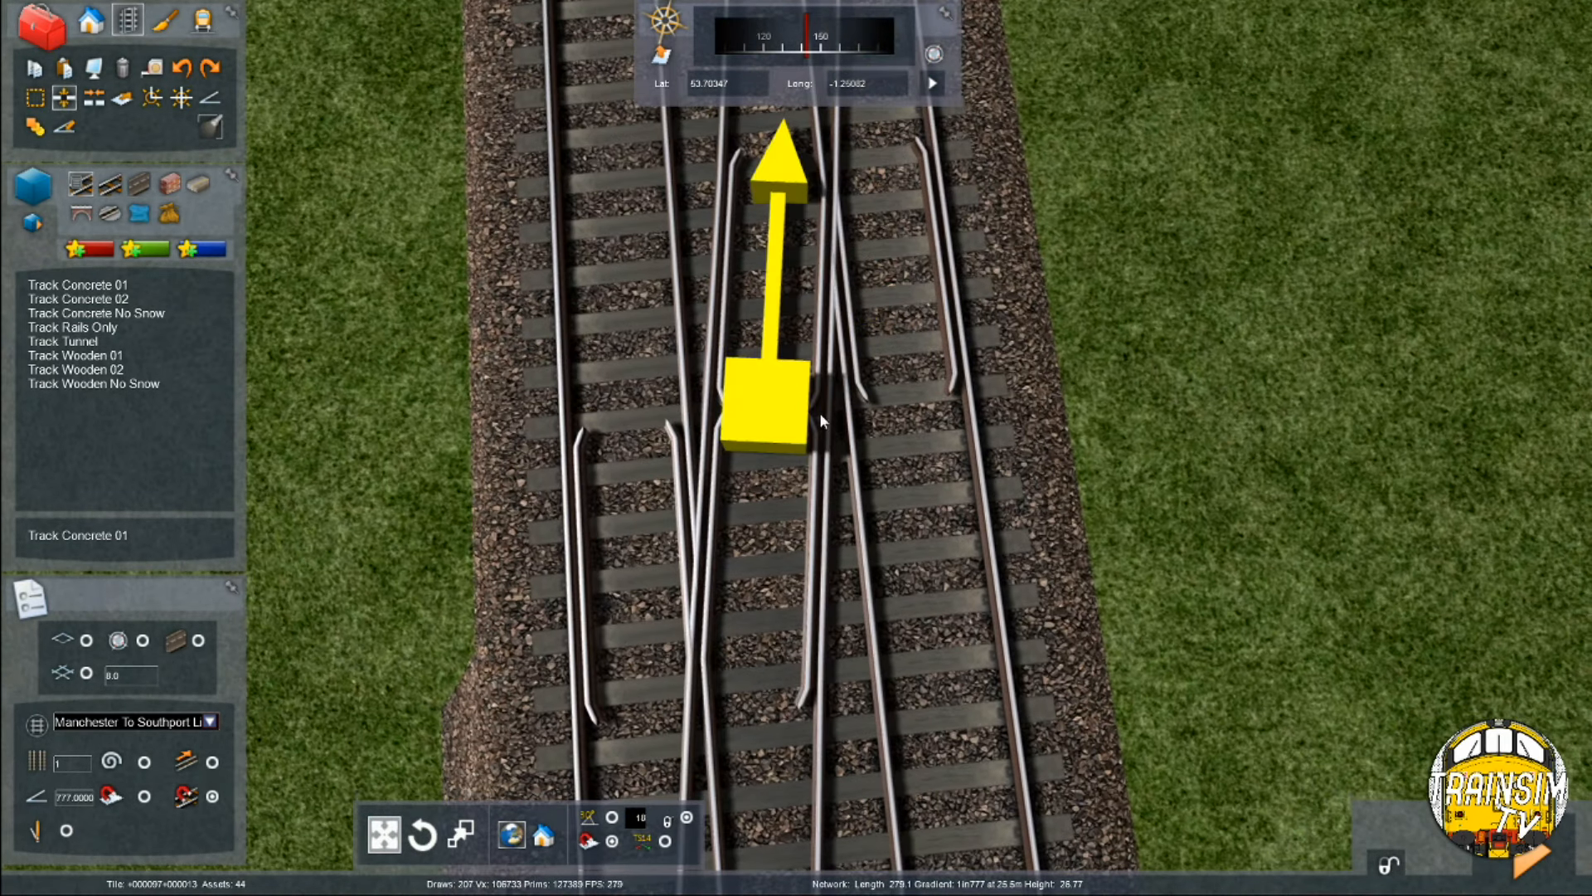
left_click(808, 421)
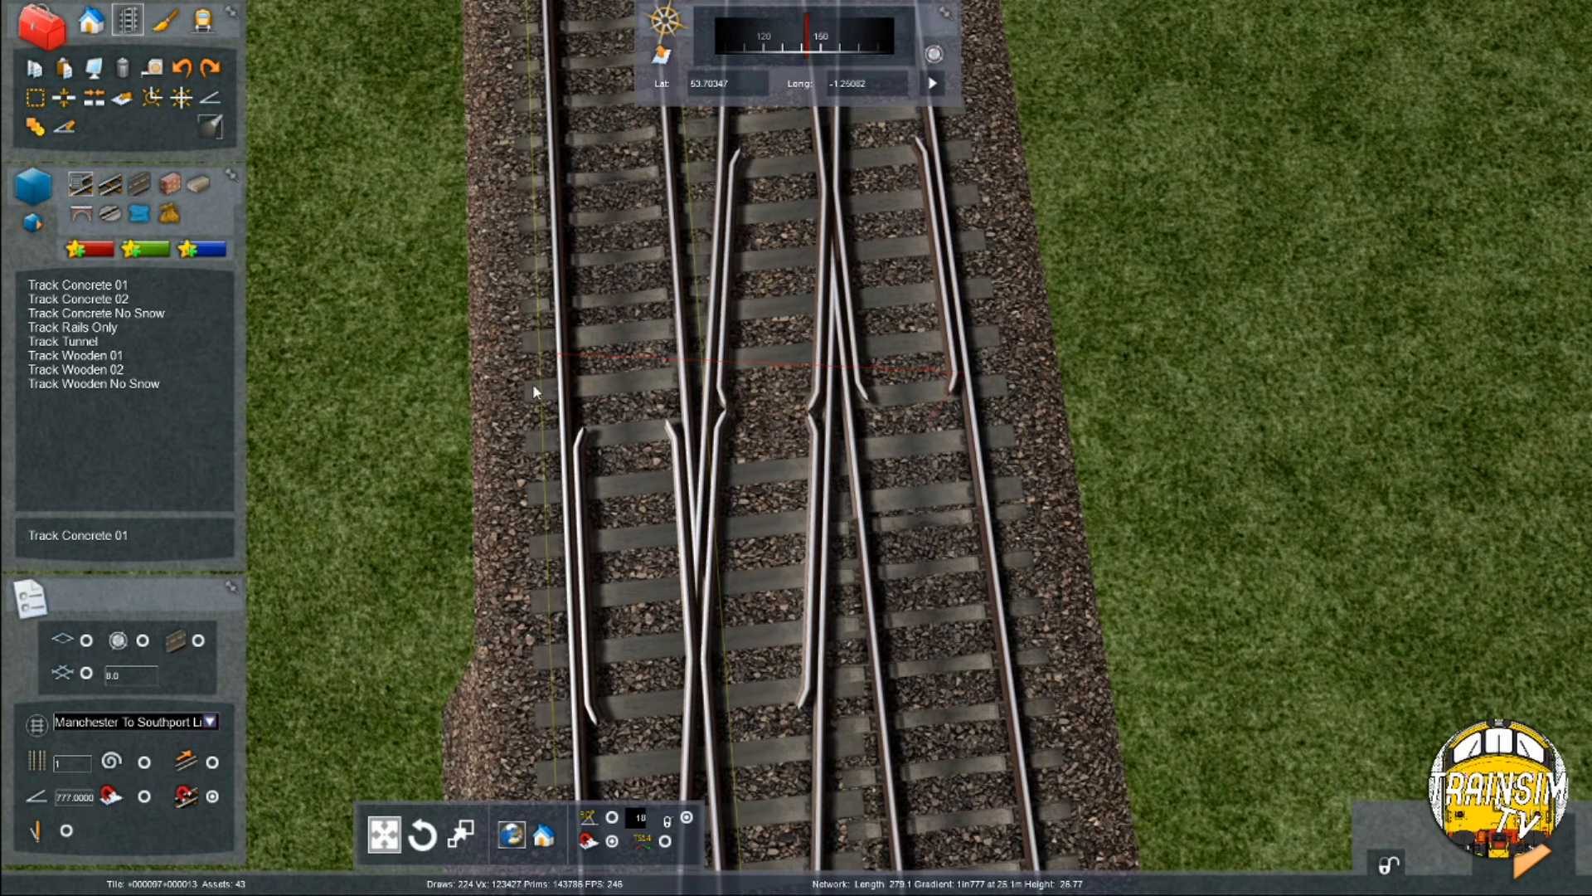
scroll(779, 465, "down", 1)
scroll(634, 410, "down", 5)
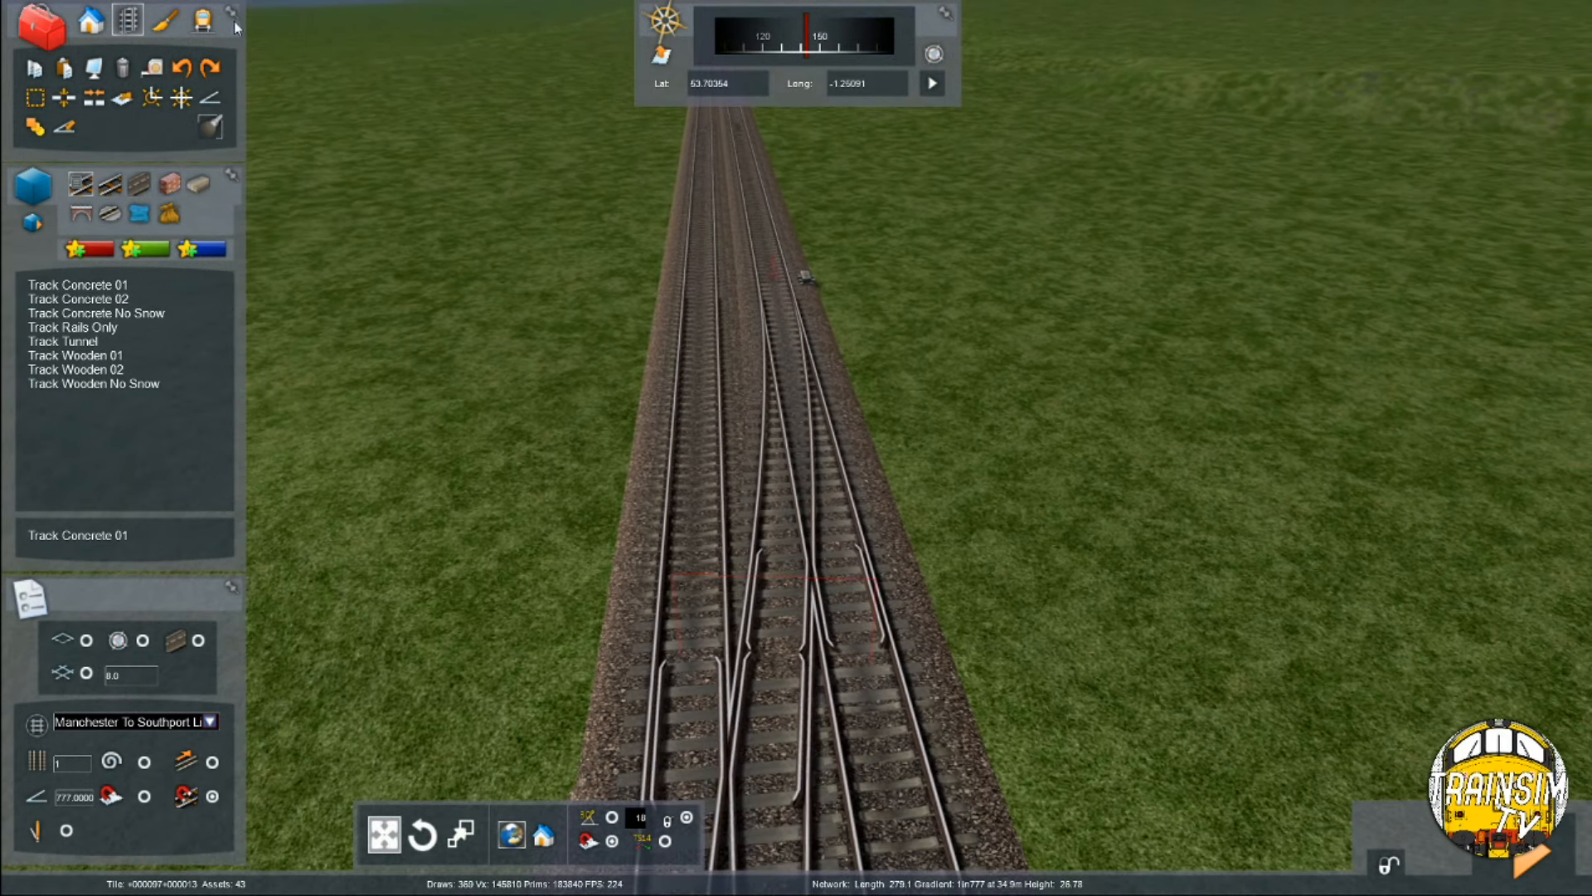
Step: Examine the line around the new crossover, then check the junctions and yard throat on the 2D track map
left_click(152, 100)
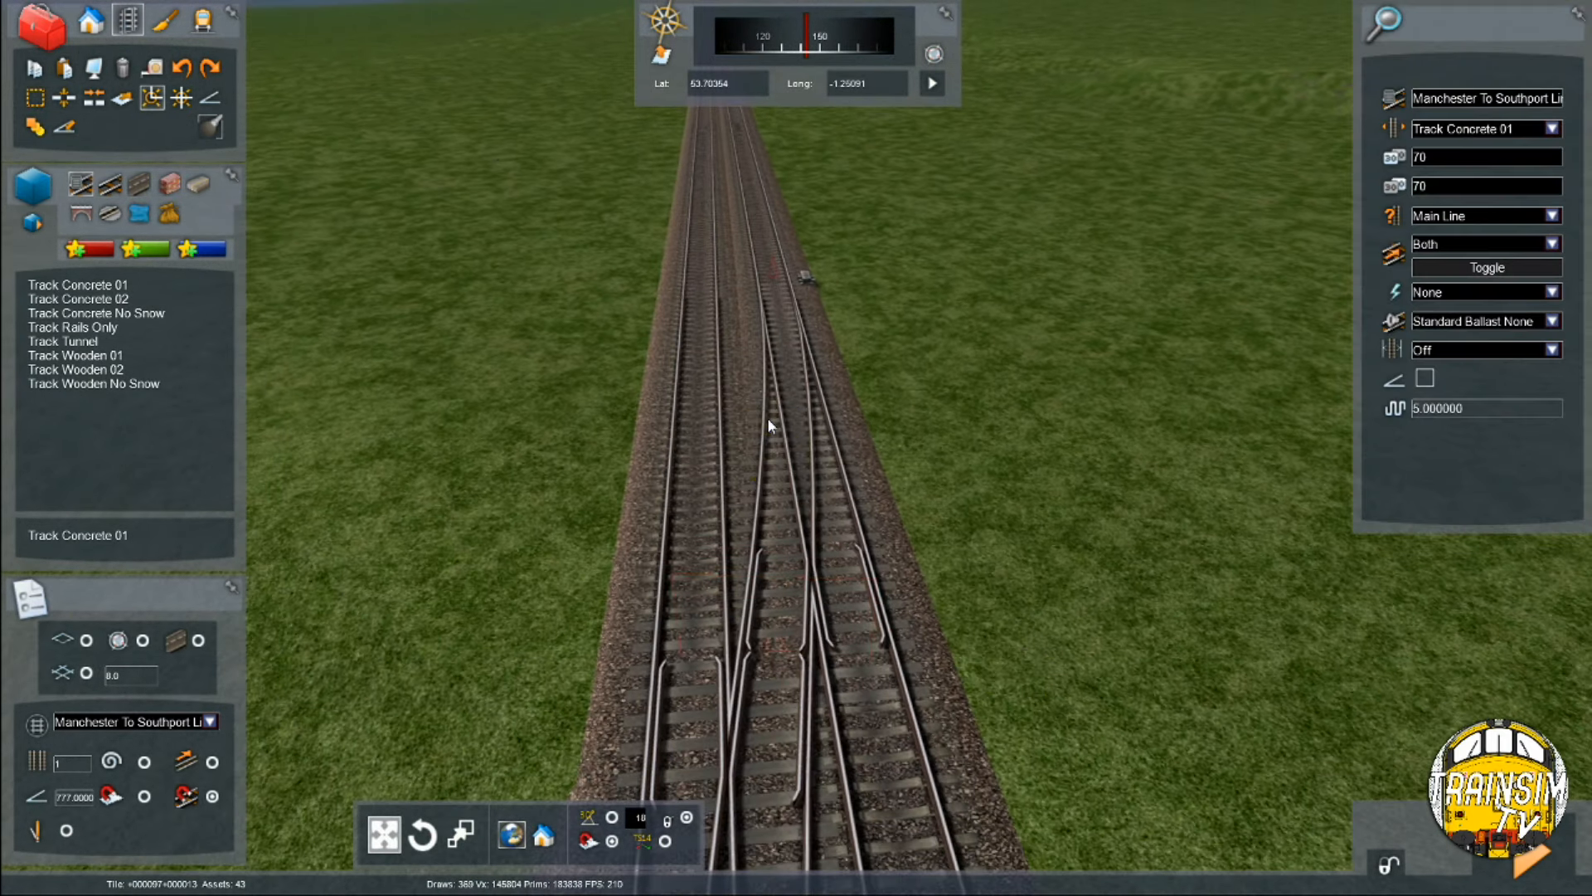
left_click(934, 312)
scroll(934, 312, "down", 2)
right_click_drag(901, 231, 1227, 236)
right_click_drag(705, 365, 856, 334)
key("Left")
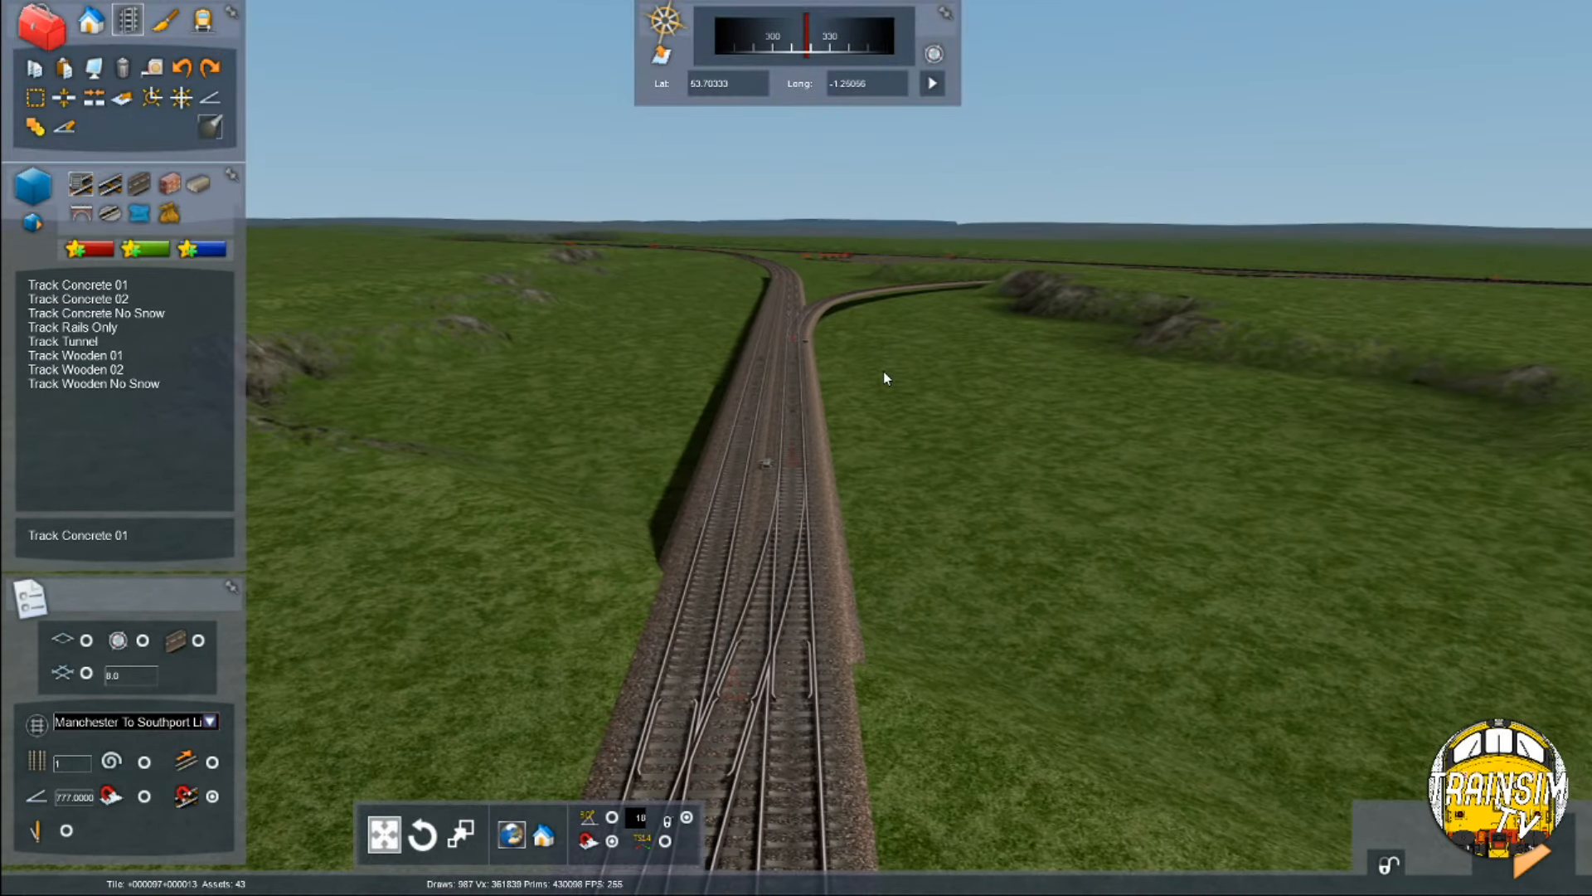
key("9")
scroll(877, 386, "down", 3)
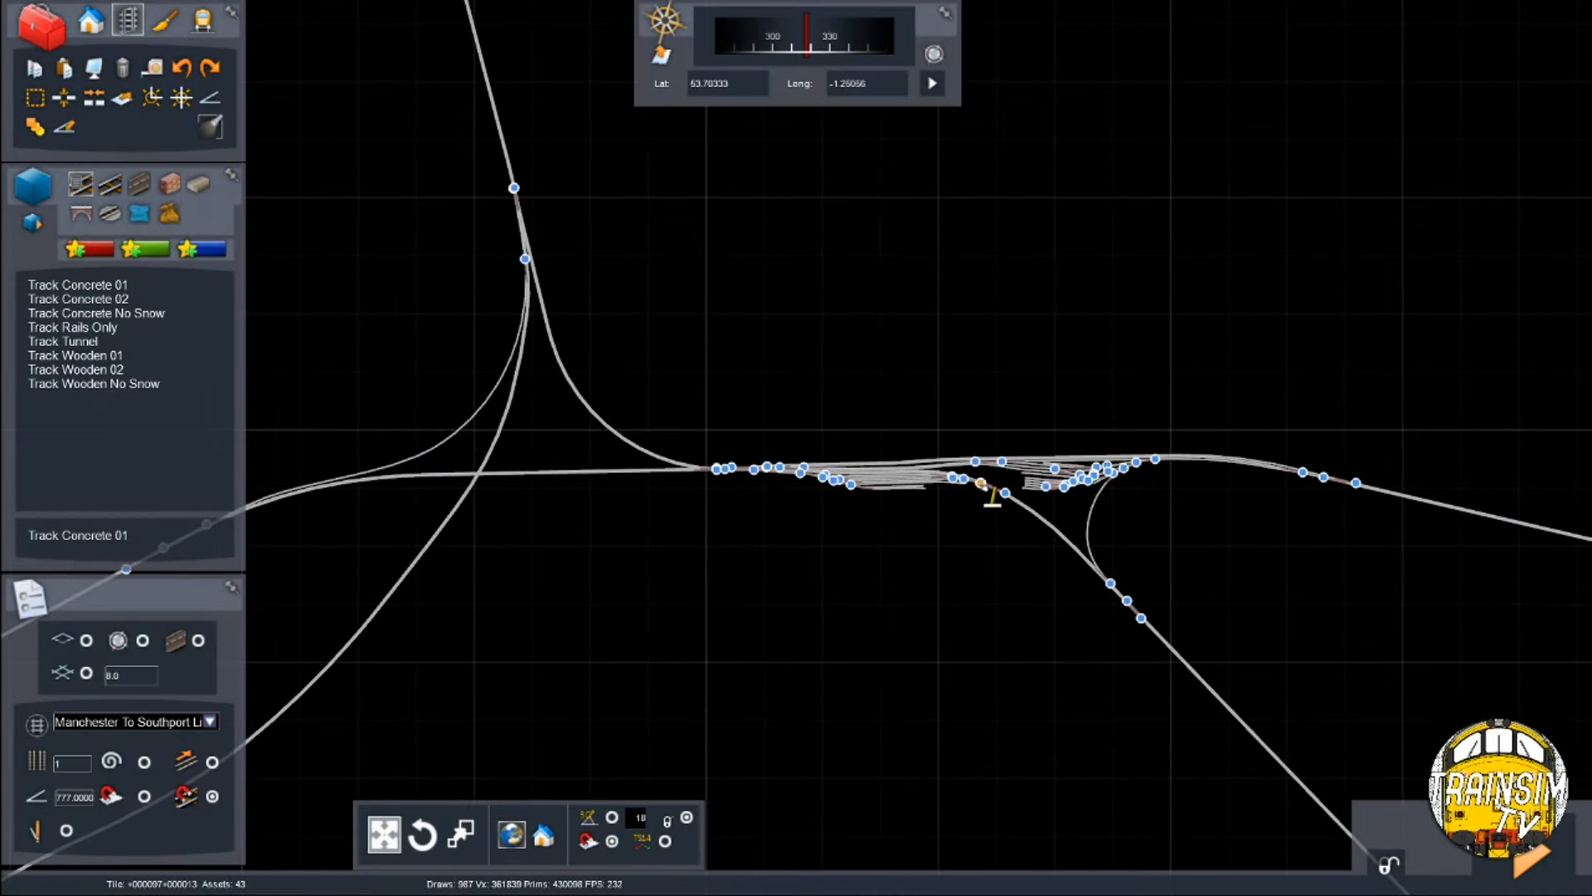
scroll(673, 497, "up", 5)
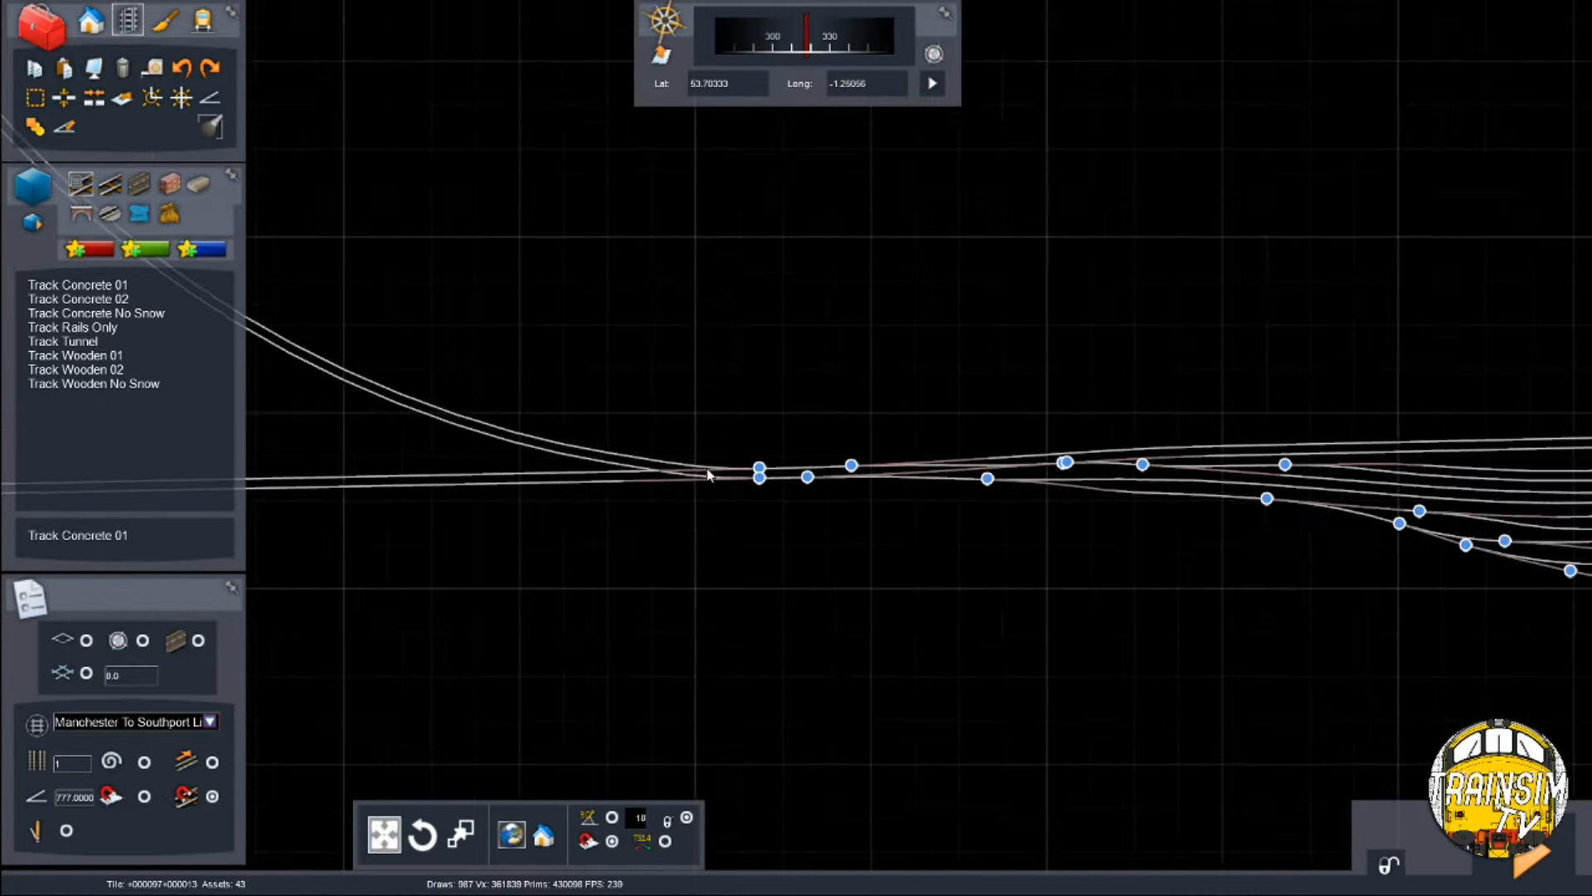
key("9")
key("Up")
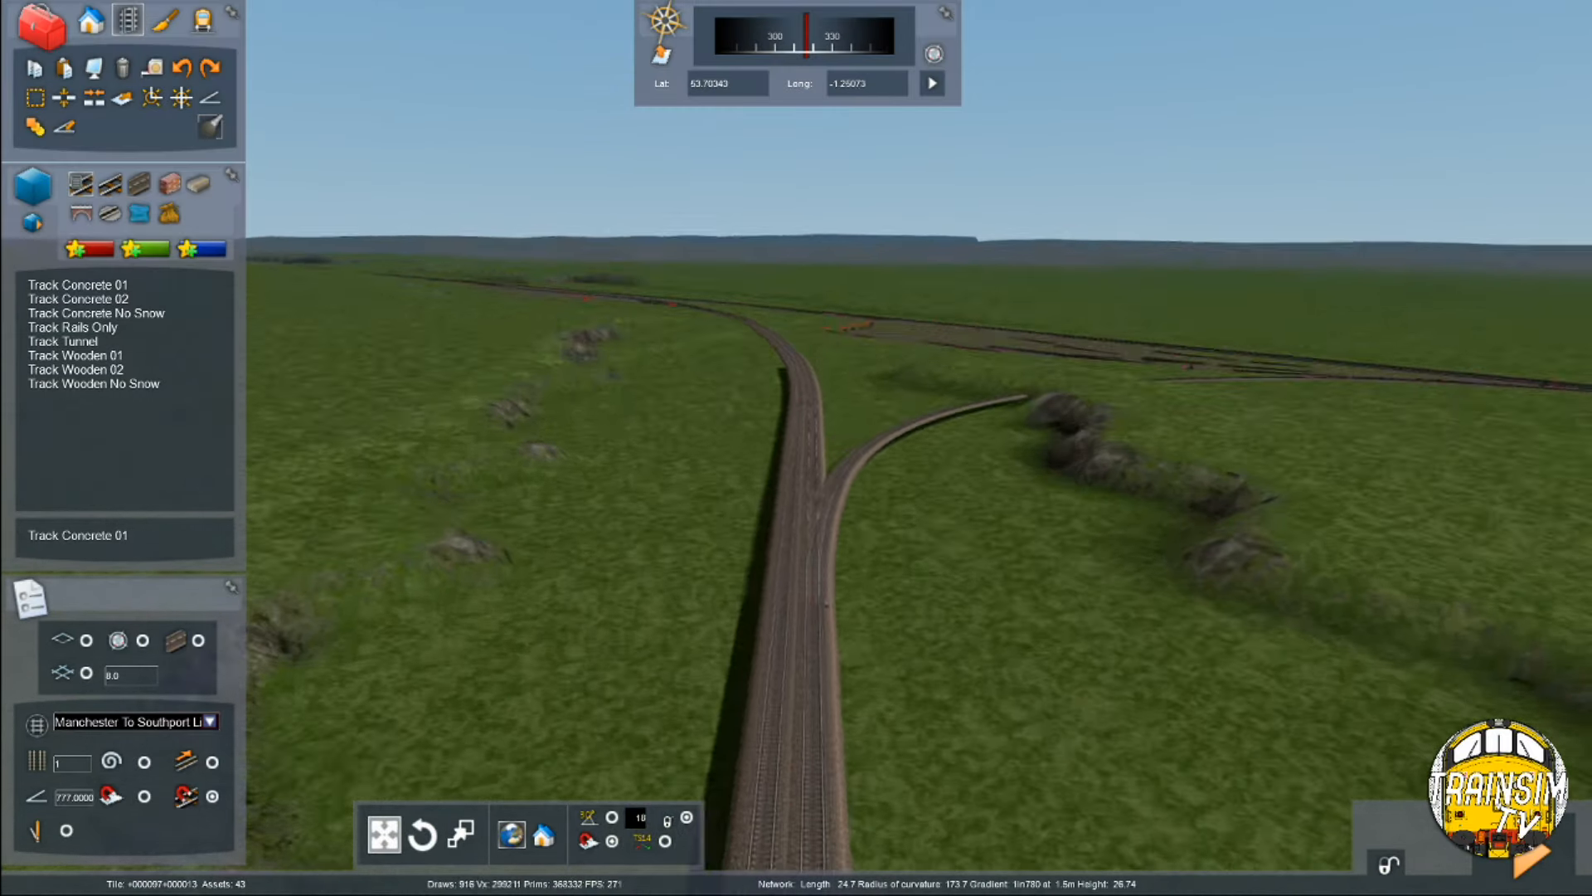
Step: Save the route after flying along the double track to the crossover beyond the yard
key("Up")
right_click_drag(916, 557, 1196, 561)
key("Up")
key("Up")
key("Up")
key("Up")
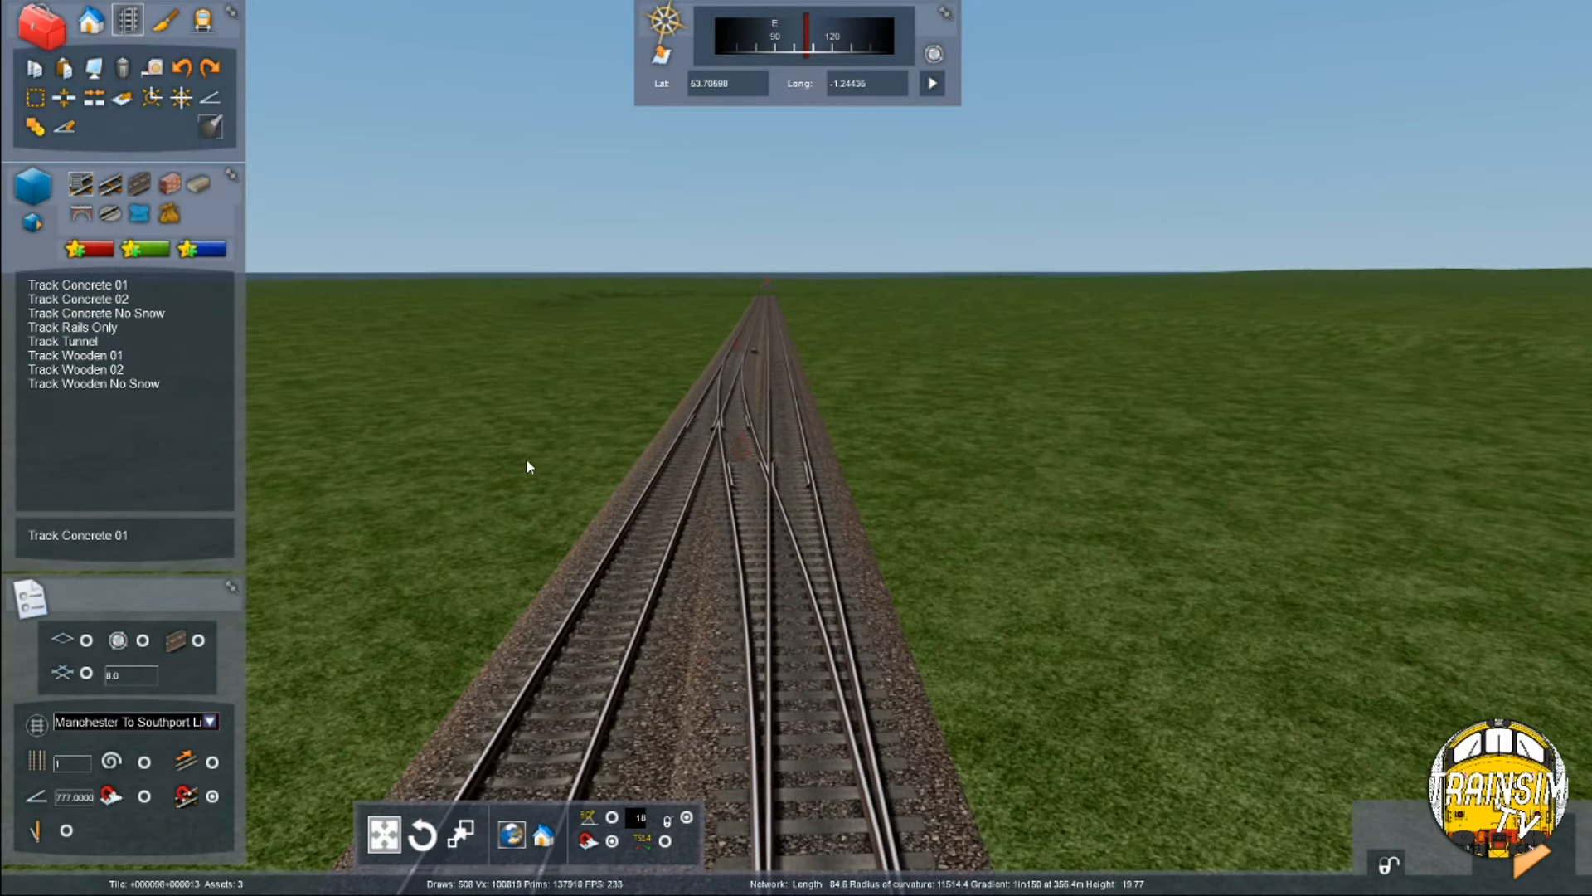
key("F2")
left_click(664, 596)
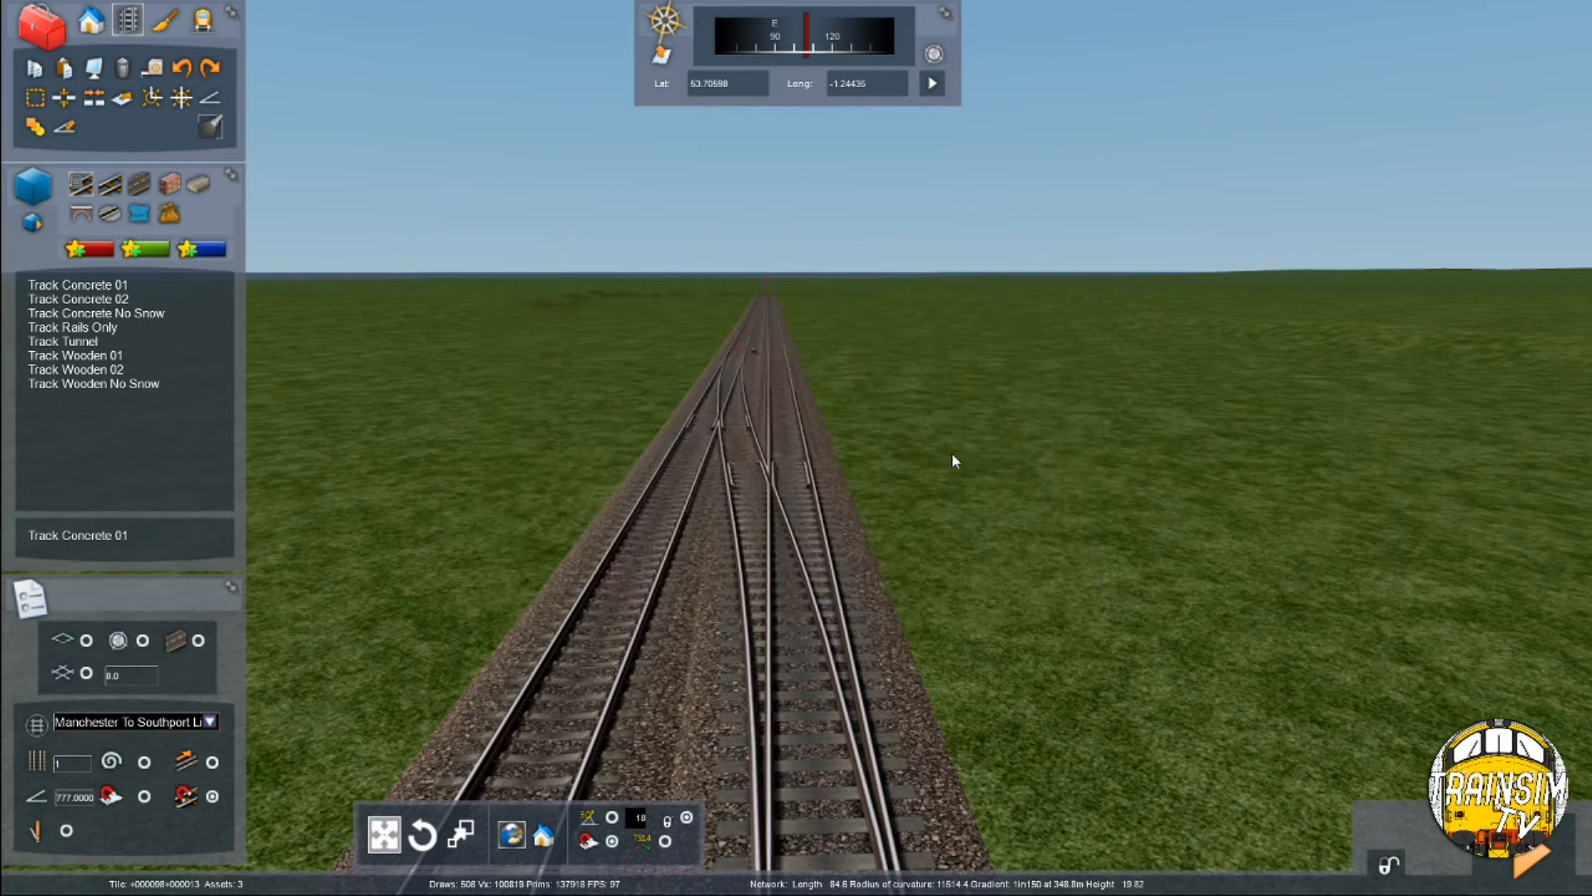
Step: Examine the yard's sidings, throats and adjoining junctions along their full length from both directions
key("Up")
right_click_drag(1348, 598, 1032, 593)
key("Up")
key("Up")
key("Up")
key("Up")
key("Up")
key("Up")
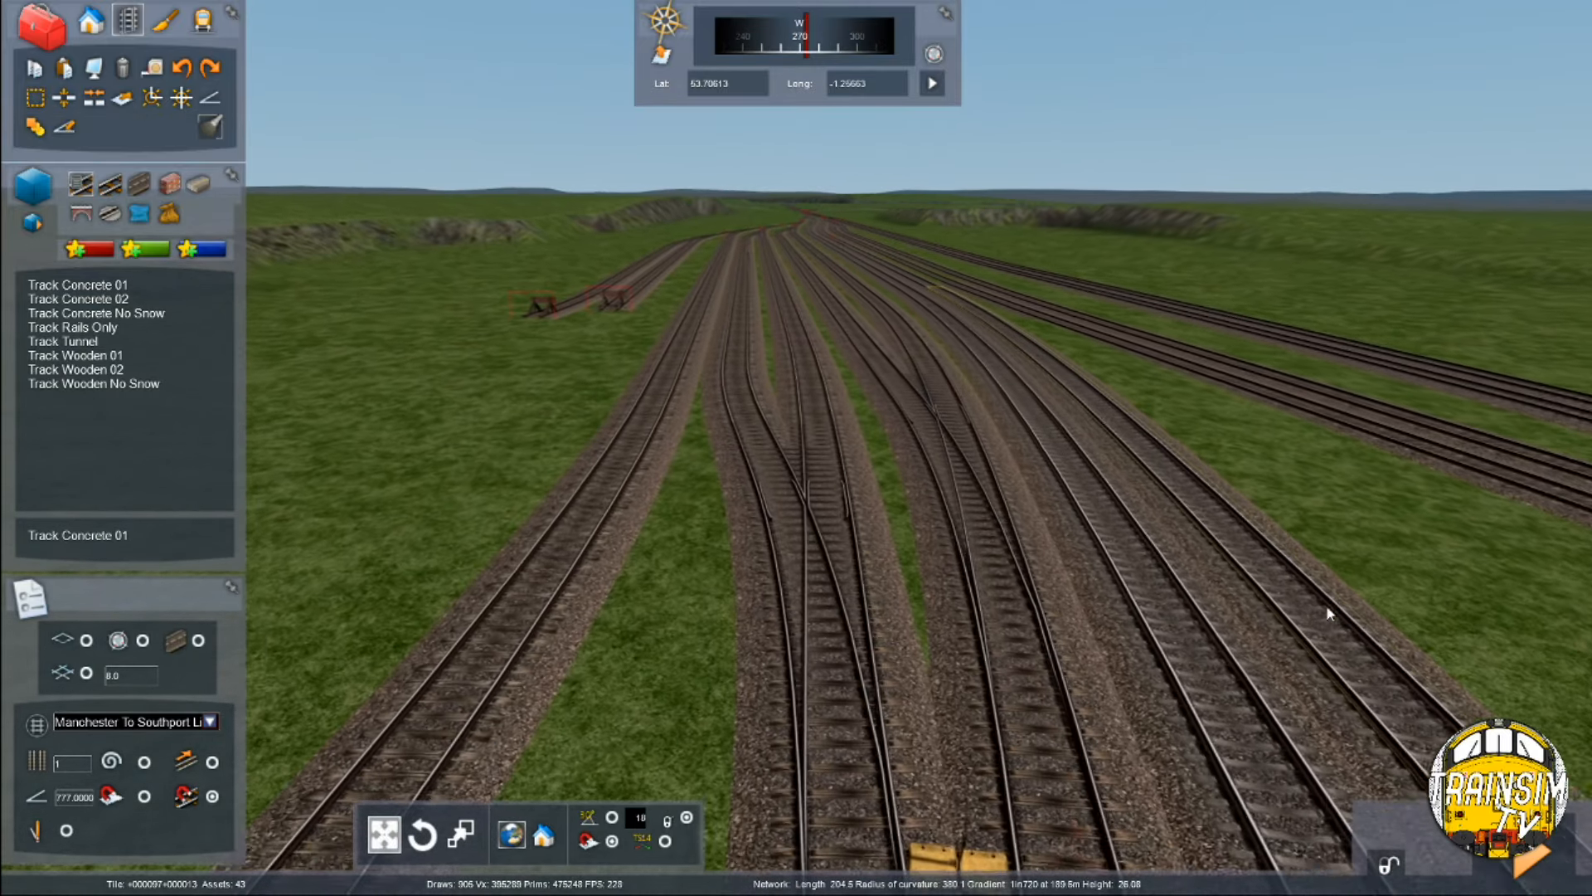
key("shift+Up")
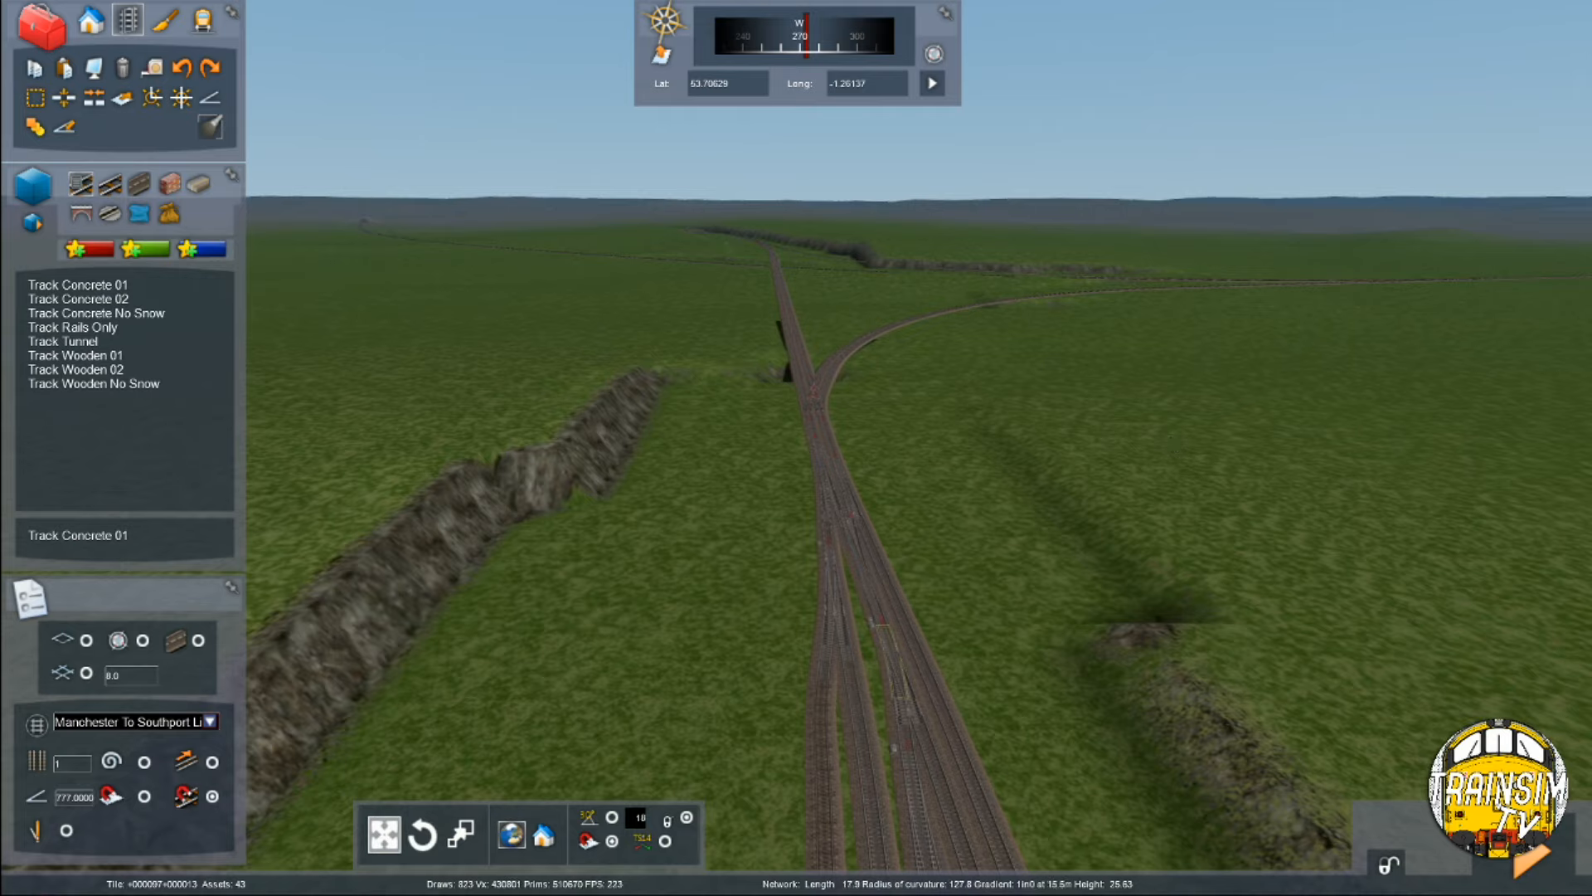
right_click_drag(332, 830, 606, 890)
key("Down")
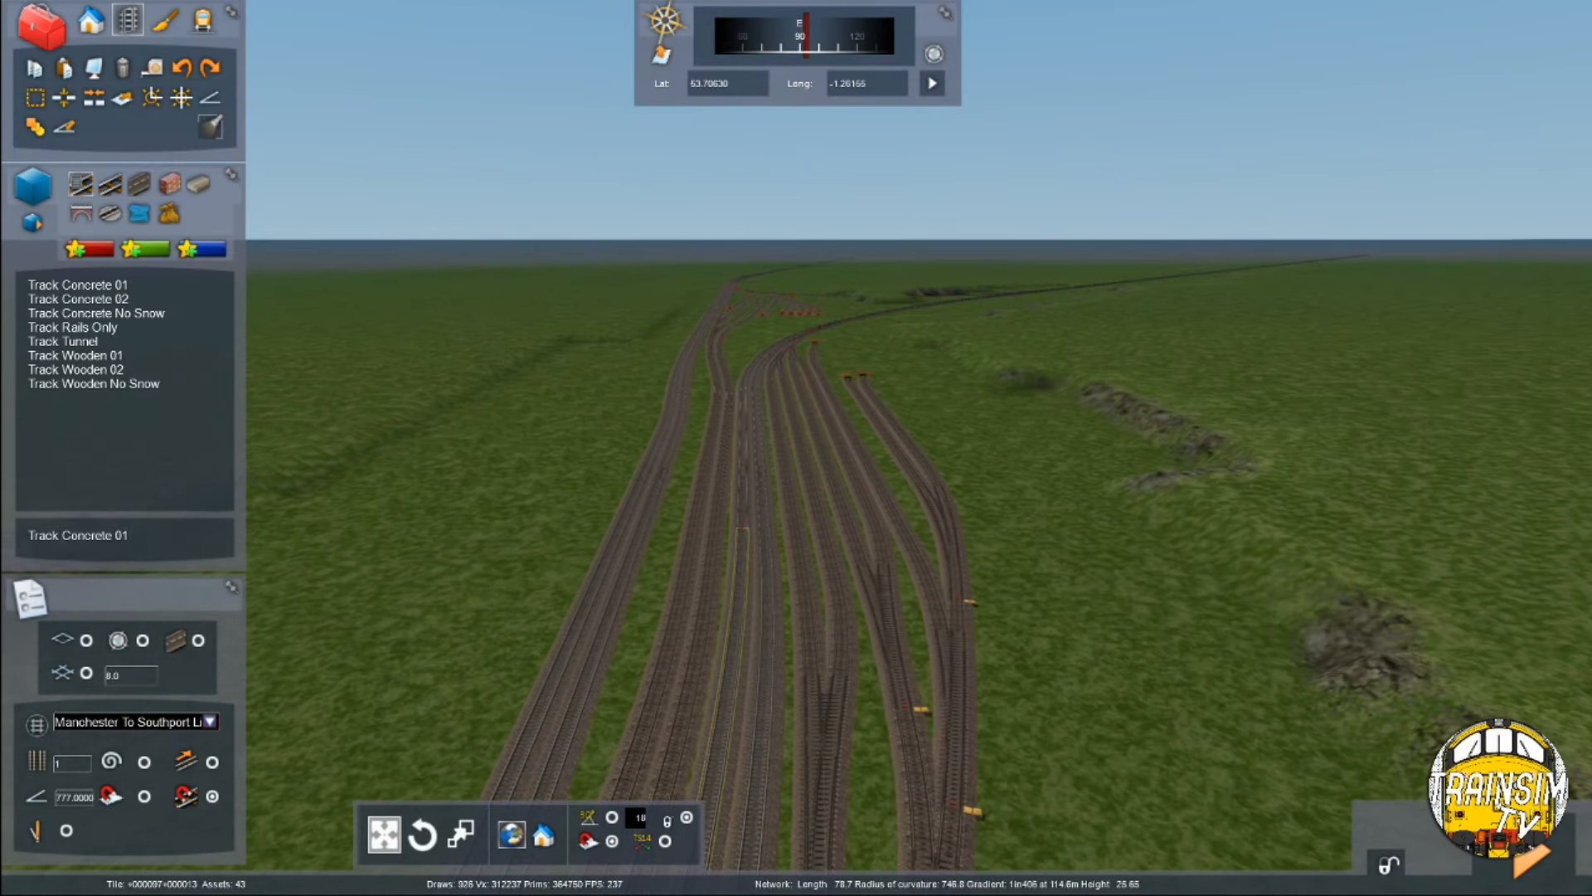
key("Down")
key("Left")
right_click_drag(1211, 108, 1284, 199)
scroll(1278, 196, "down", 1)
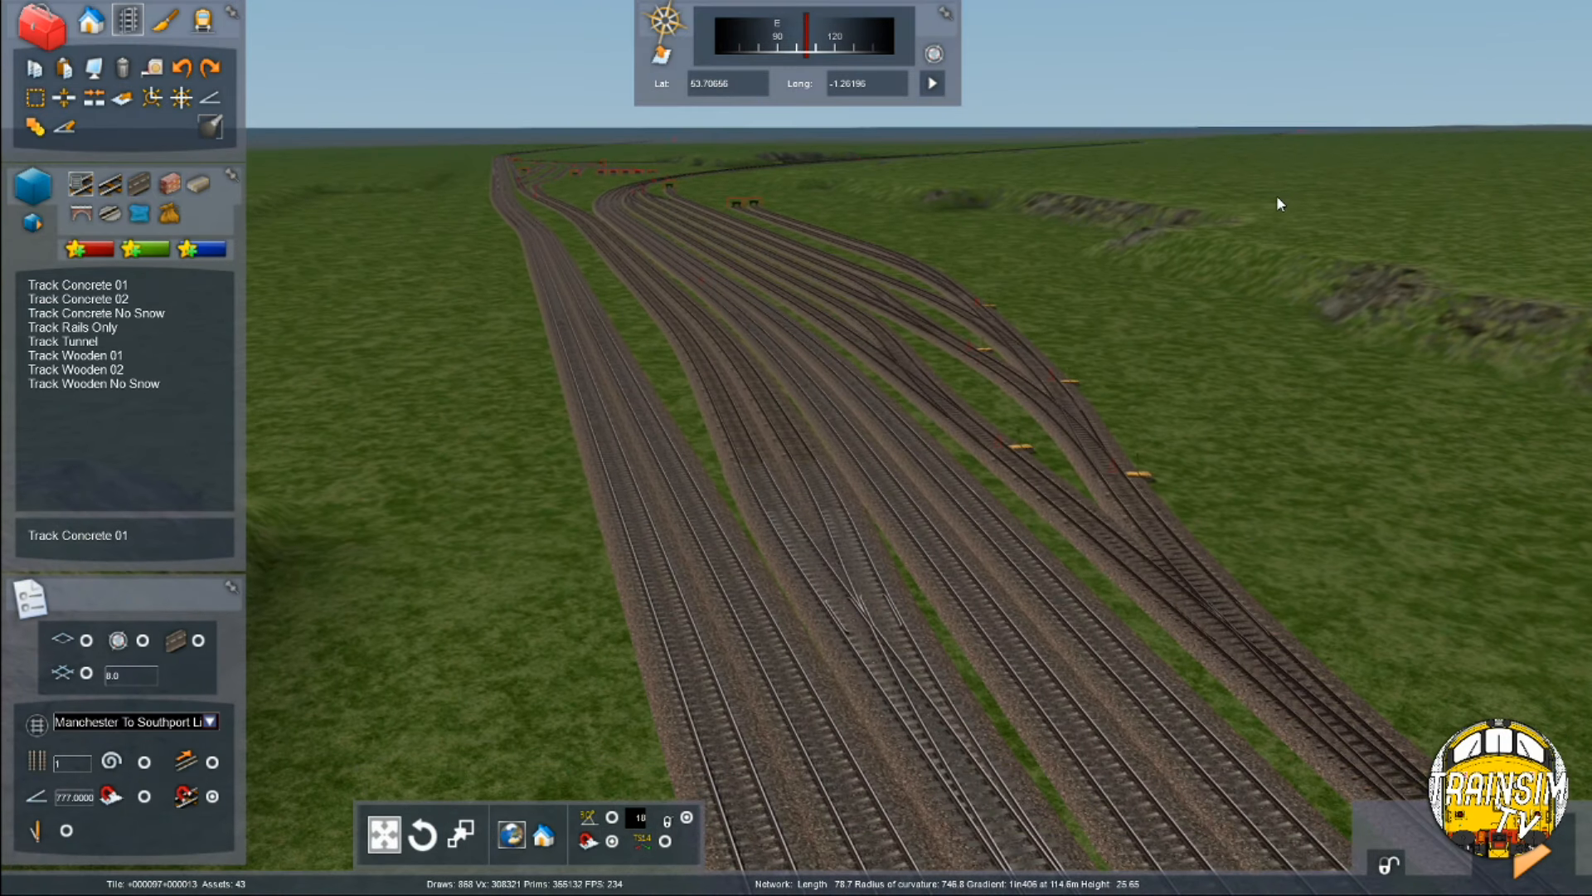